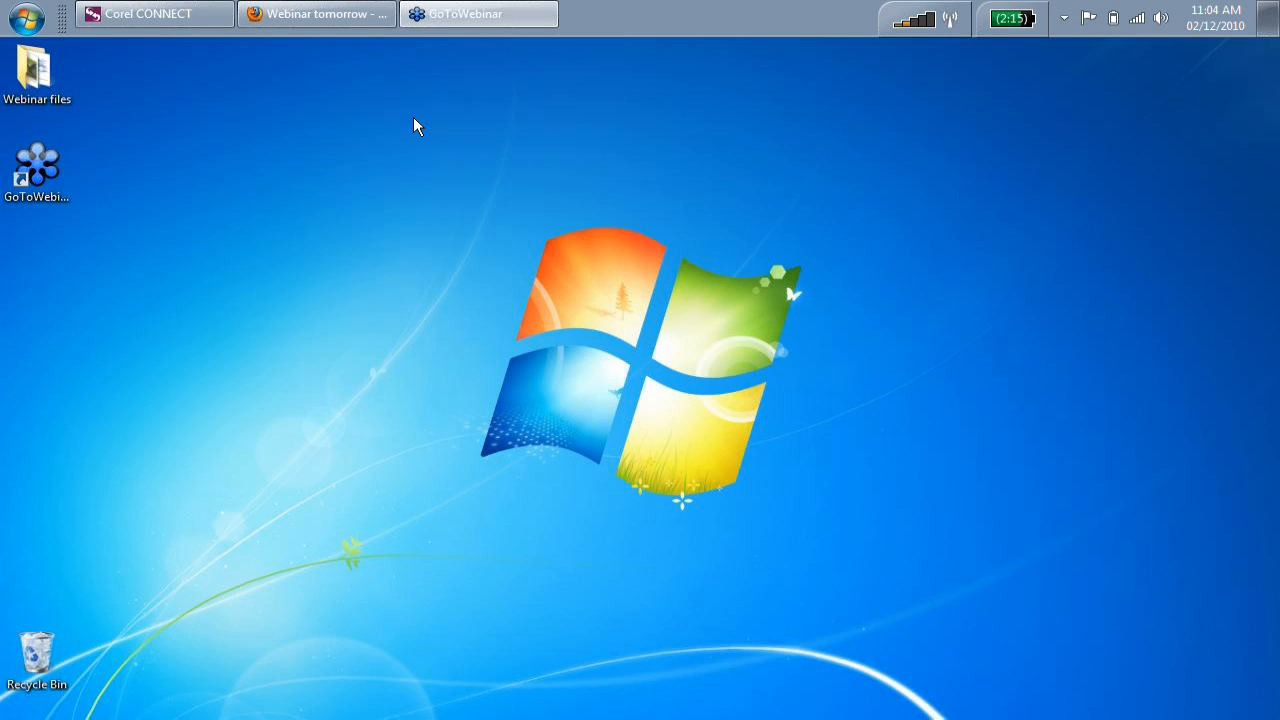
# Switch to Corel CONNECT and open the CDGS X5 Content library.
pyautogui.click(139, 12)
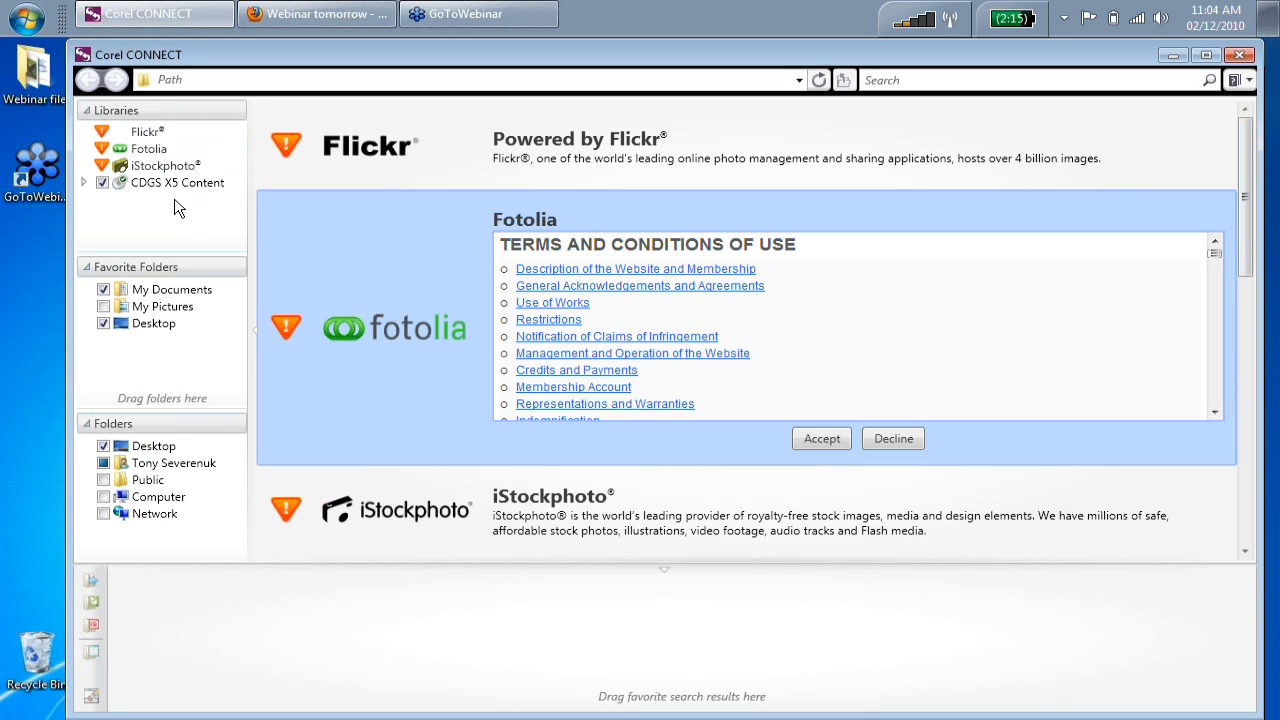
pyautogui.click(146, 183)
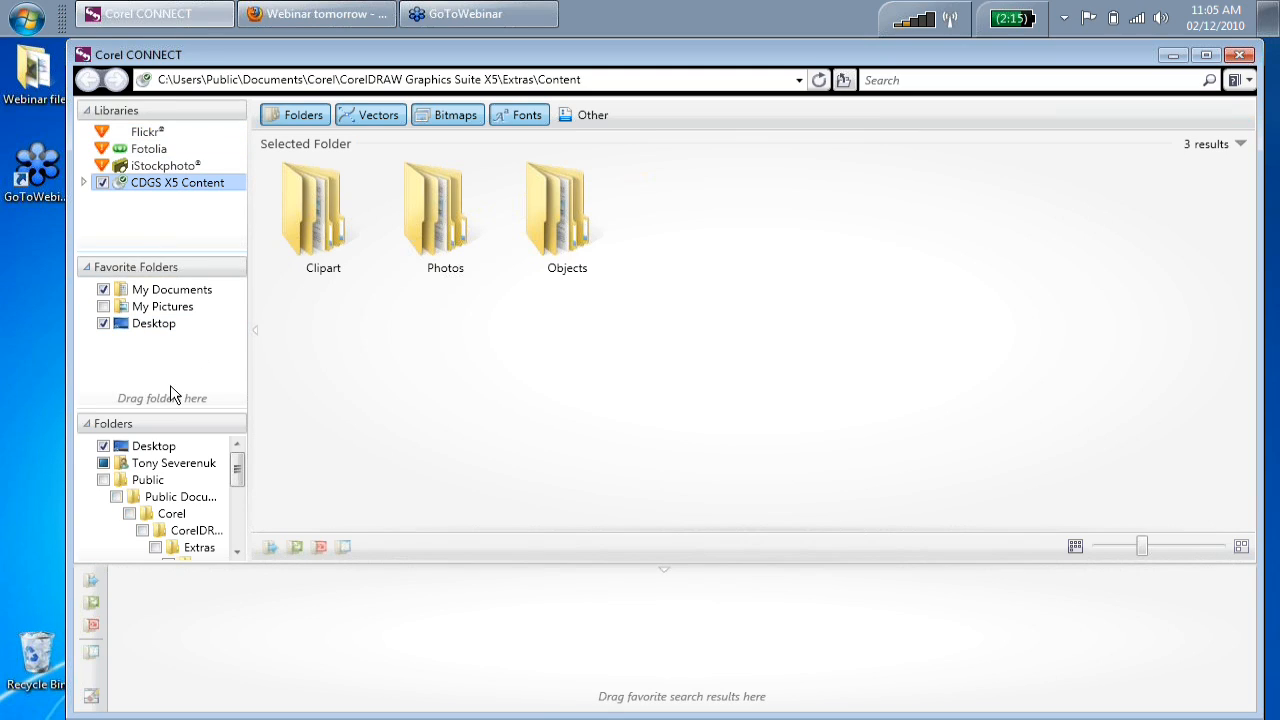
# Collapse Favorite Folders to enlarge the folder tree and browse the Public folder.
pyautogui.moveTo(170, 405); pyautogui.dragTo(172, 290)
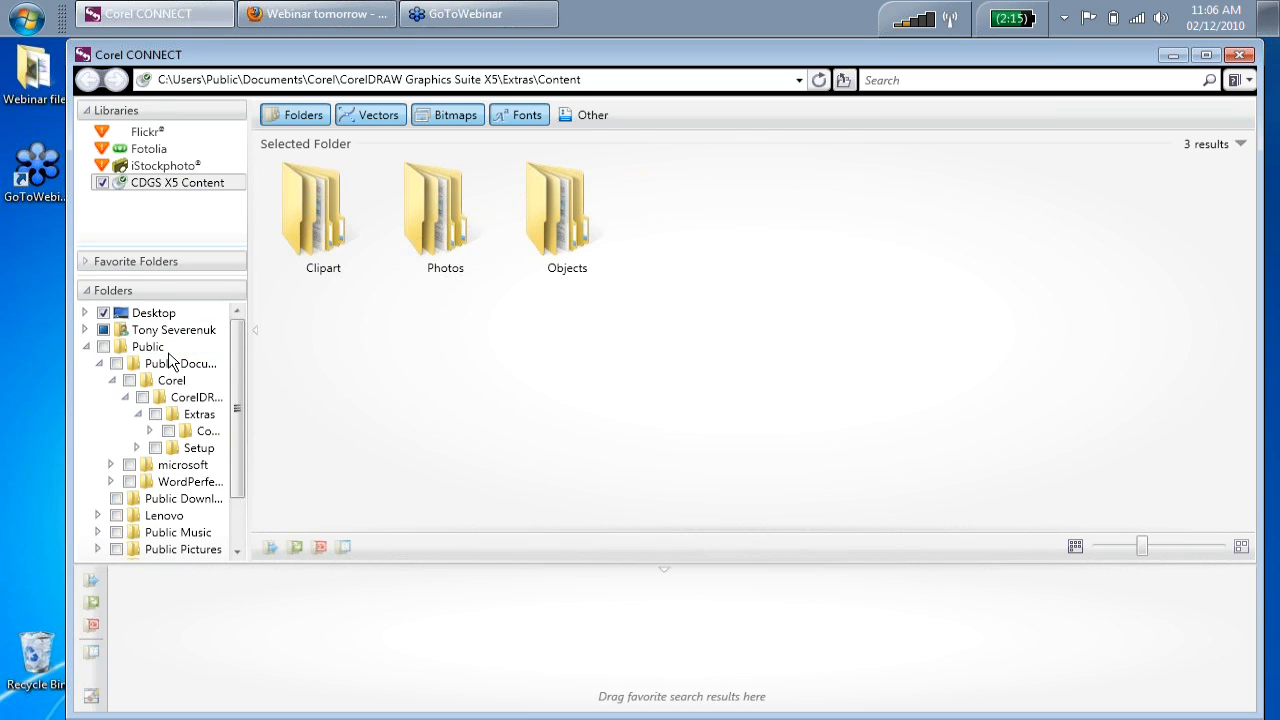
pyautogui.click(168, 352)
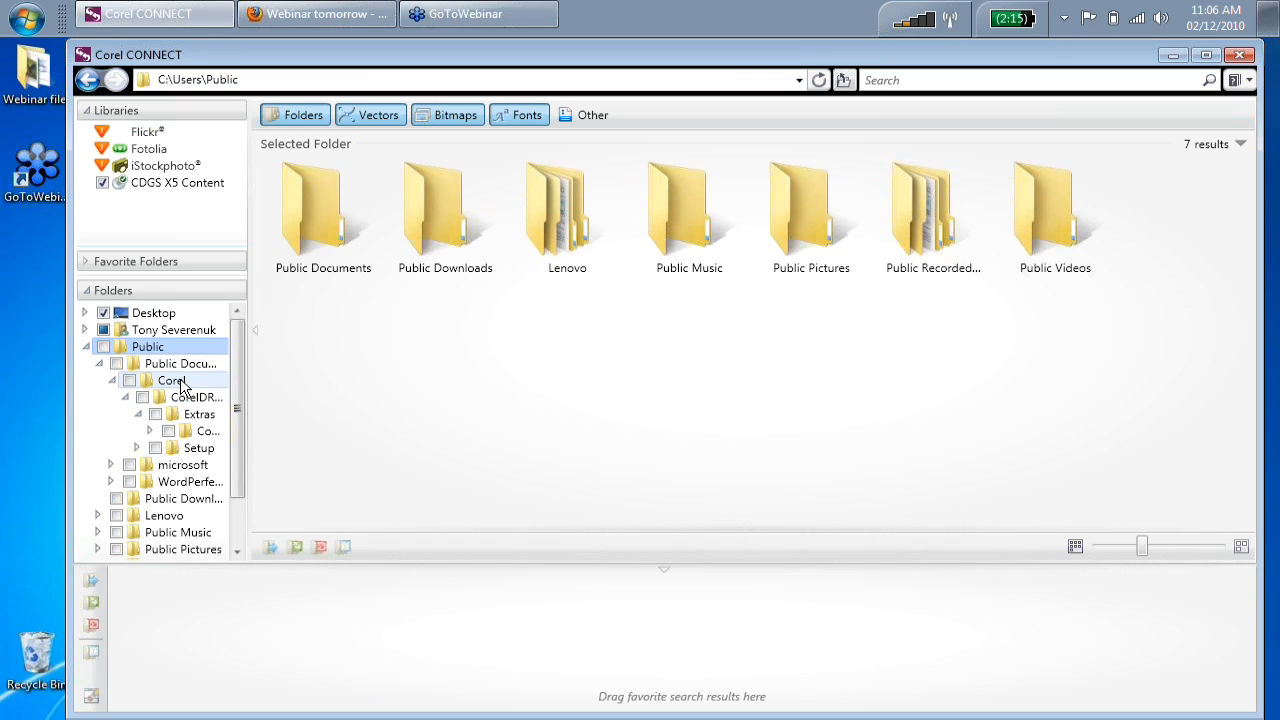
pyautogui.doubleClick(312, 214)
# Search the CDGS X5 Content library for "dog" and look through the matching artwork.
pyautogui.click(175, 183)
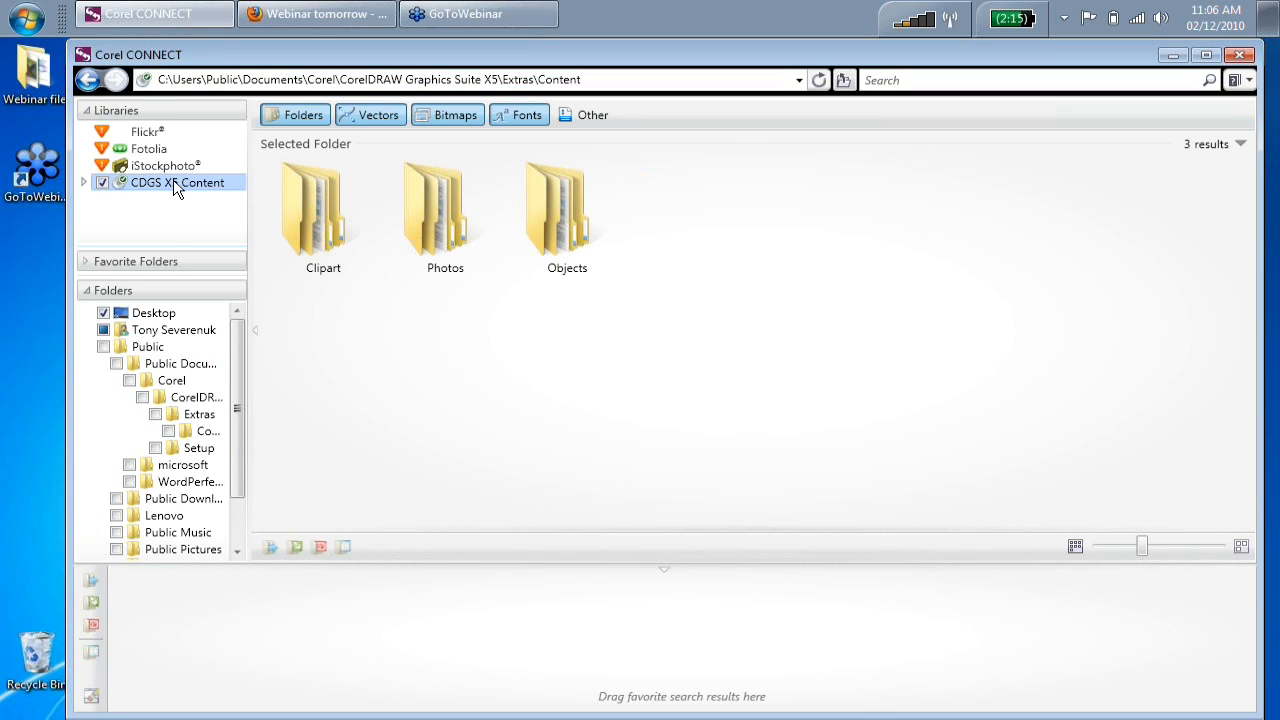
pyautogui.click(935, 84)
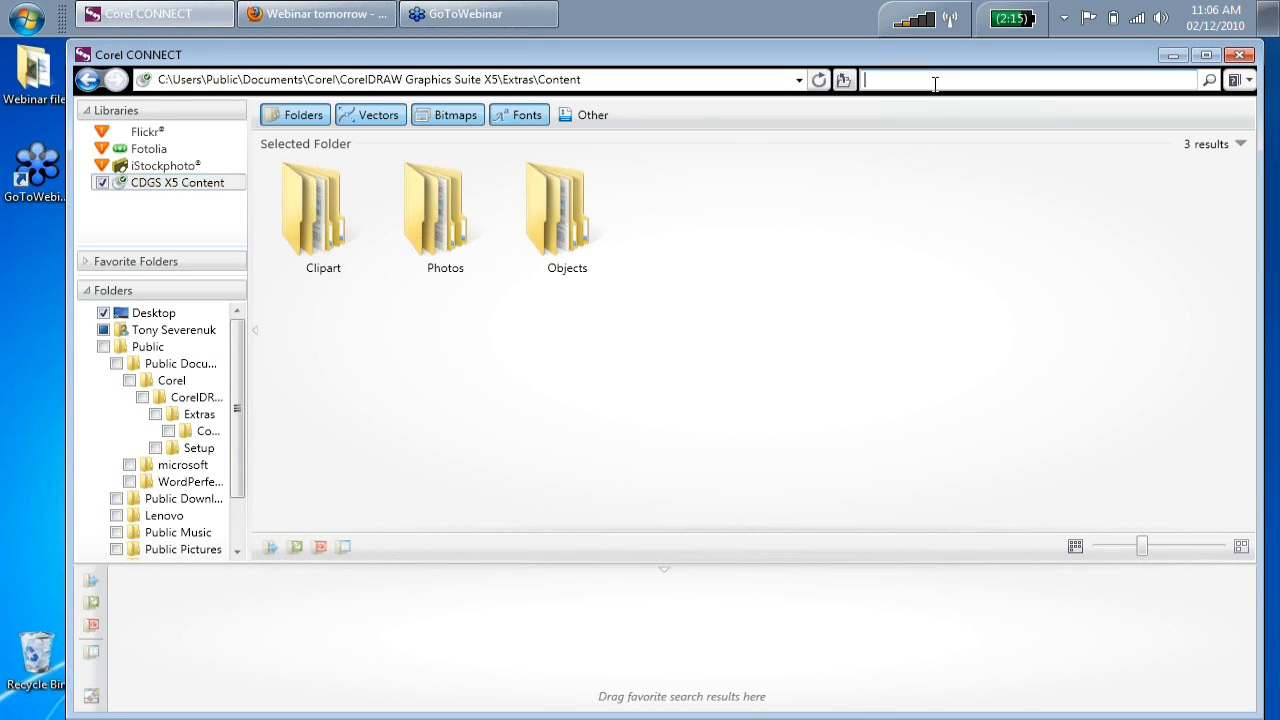
pyautogui.write('dog')
pyautogui.press('Return')
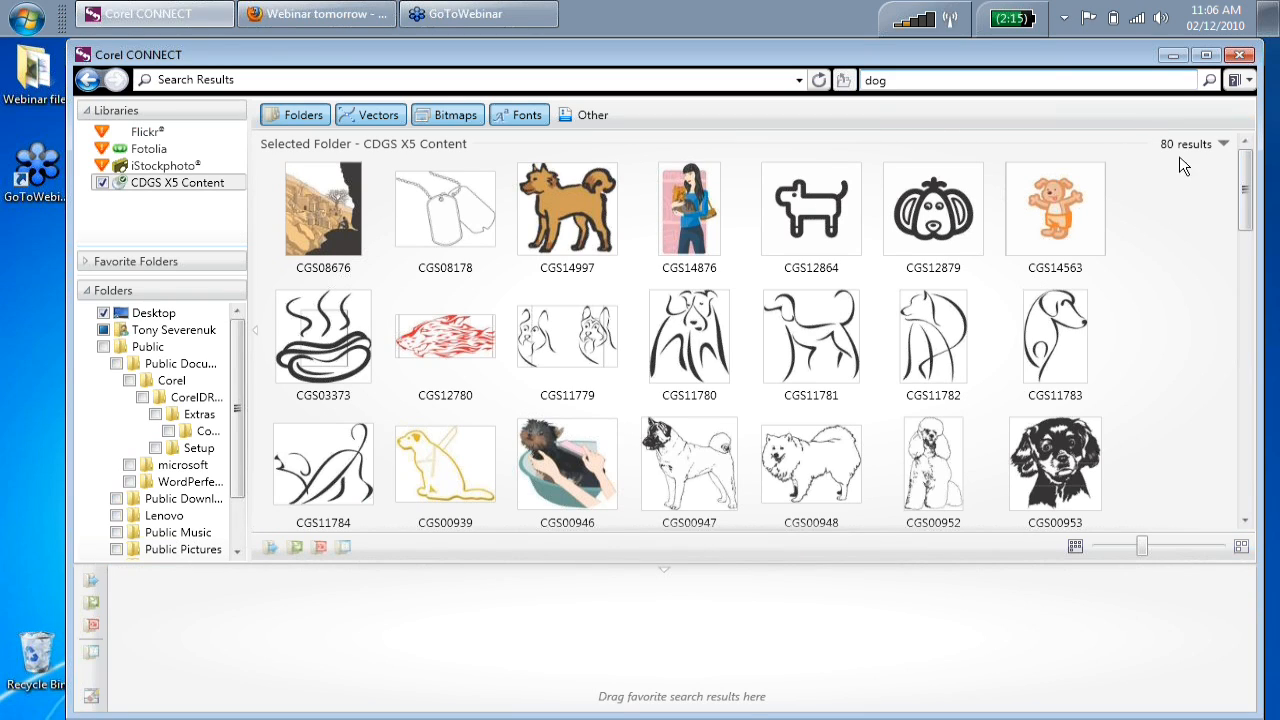
pyautogui.moveTo(1246, 176); pyautogui.dragTo(1246, 188)
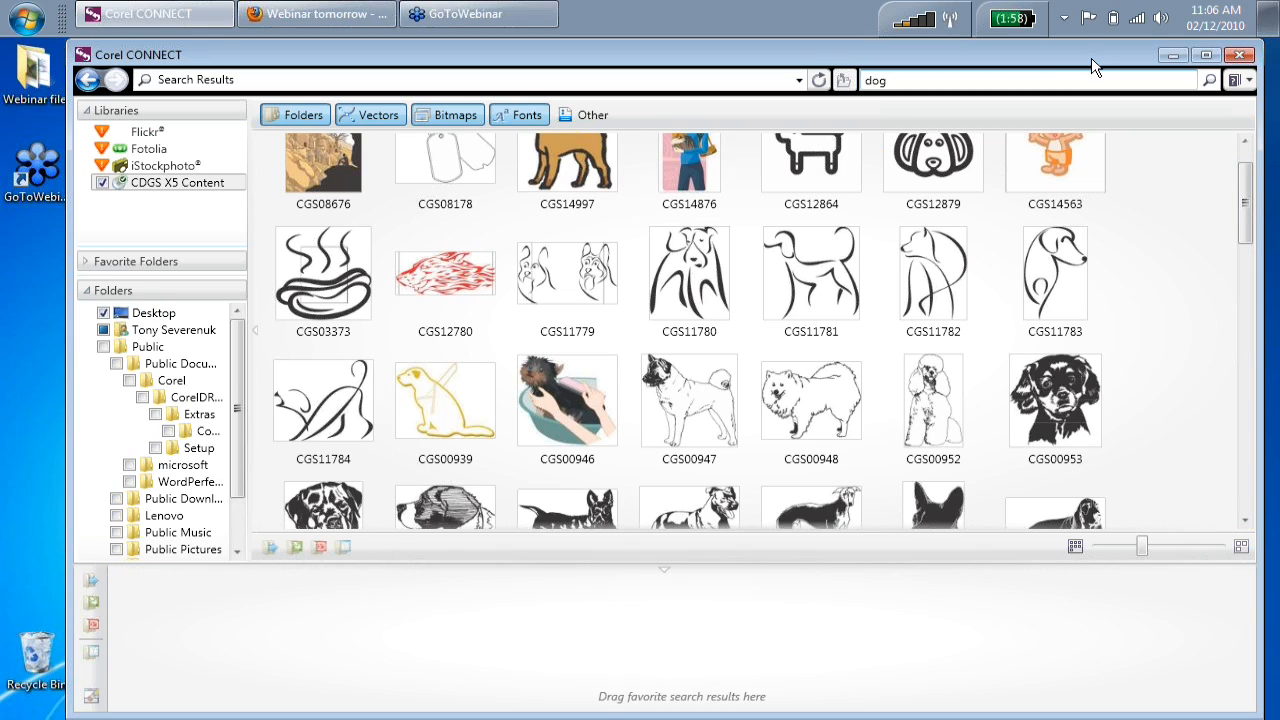
pyautogui.moveTo(1092, 59); pyautogui.dragTo(1062, 65)
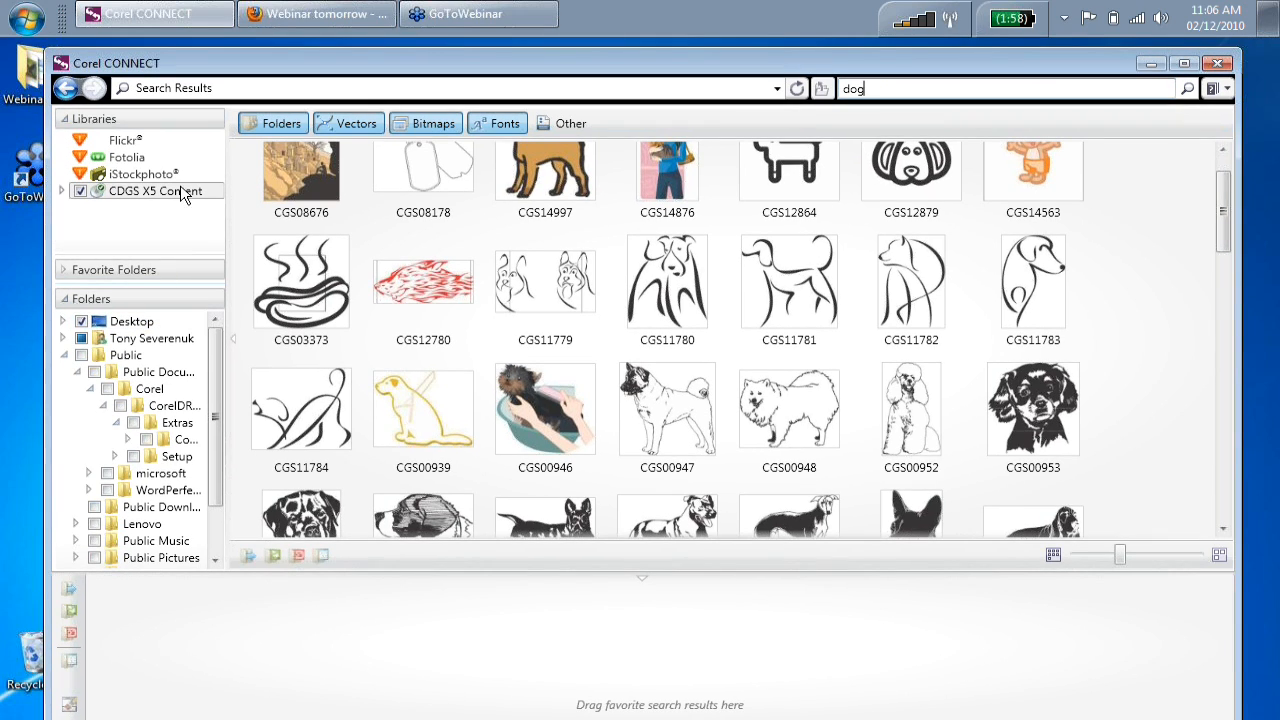
pyautogui.moveTo(1223, 187); pyautogui.dragTo(1221, 235)
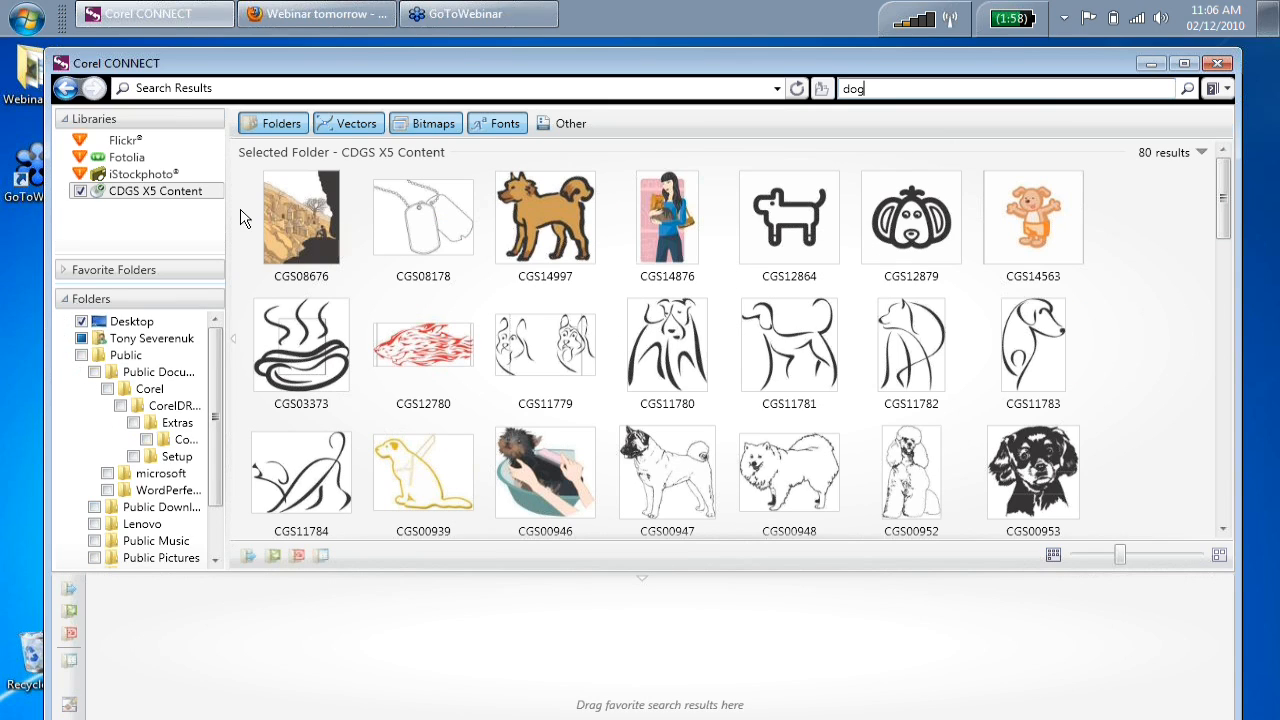
# Revisit the CDGS X5 Content library and review the available content sources, including Fotolia and CorelDRAW Graphics Suite X4.
pyautogui.click(188, 196)
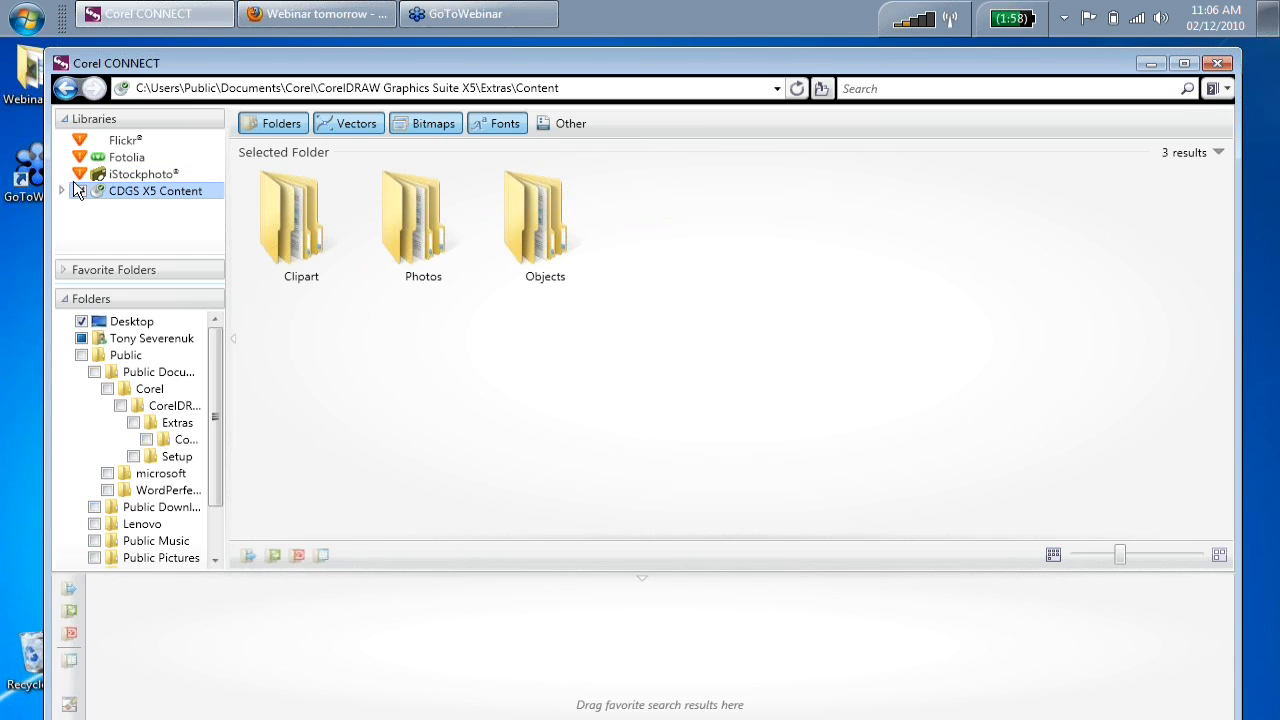
pyautogui.click(140, 158)
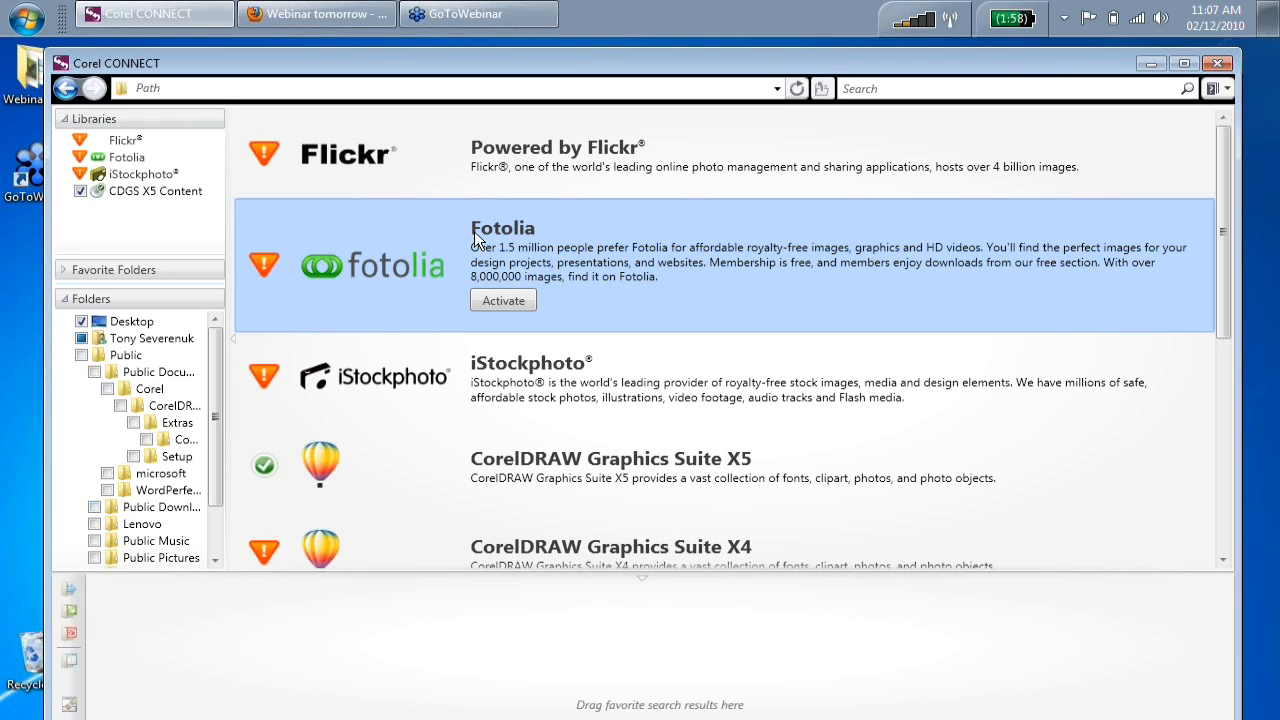
pyautogui.click(125, 158)
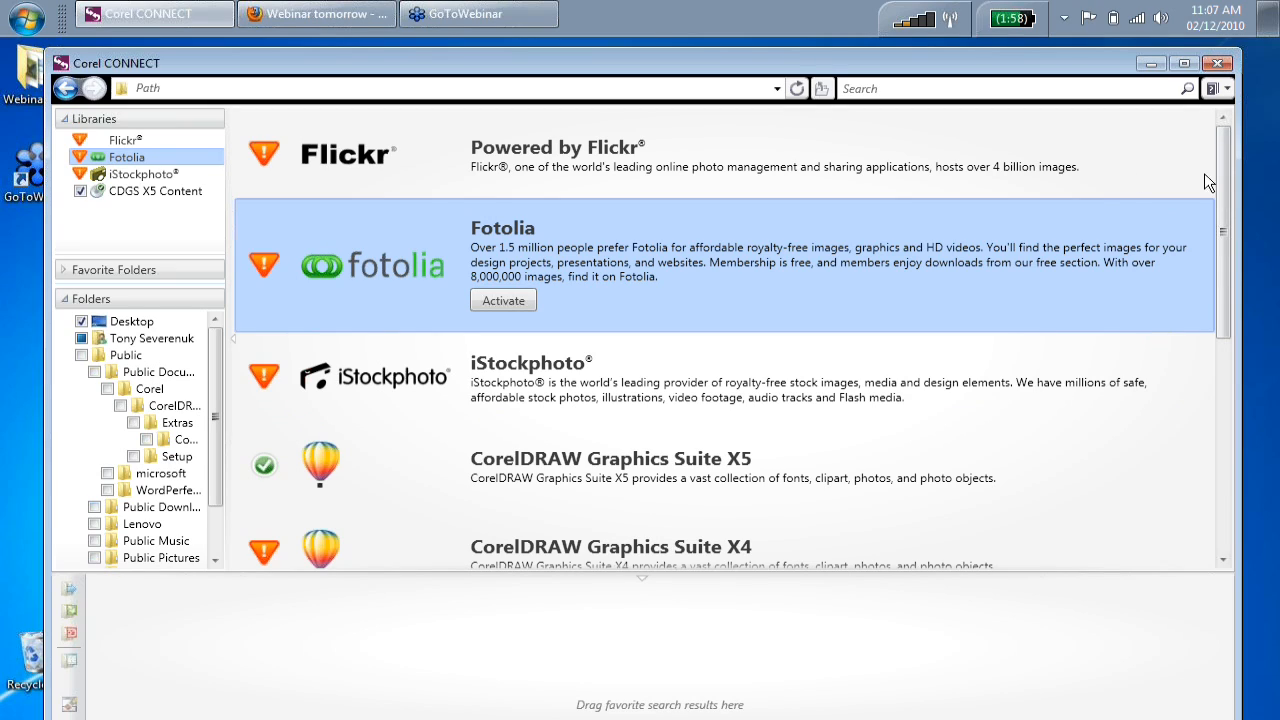
pyautogui.scroll(-4, 1223, 221)
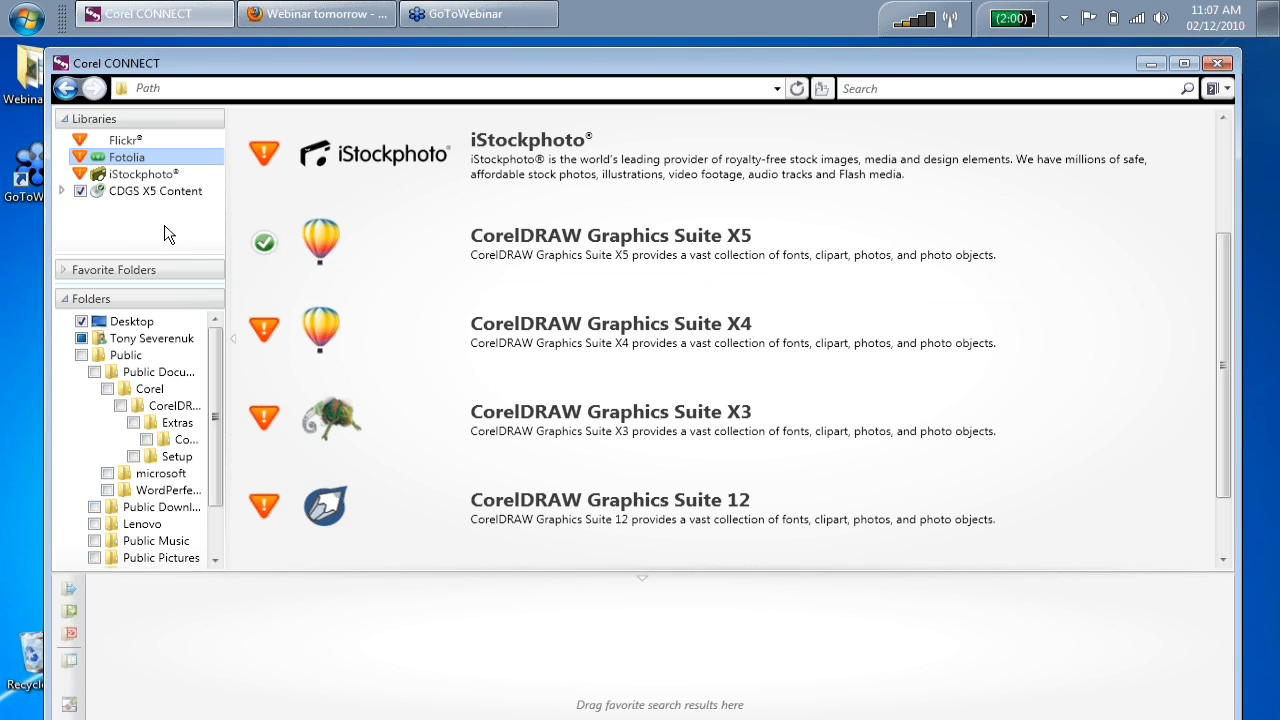
pyautogui.click(646, 335)
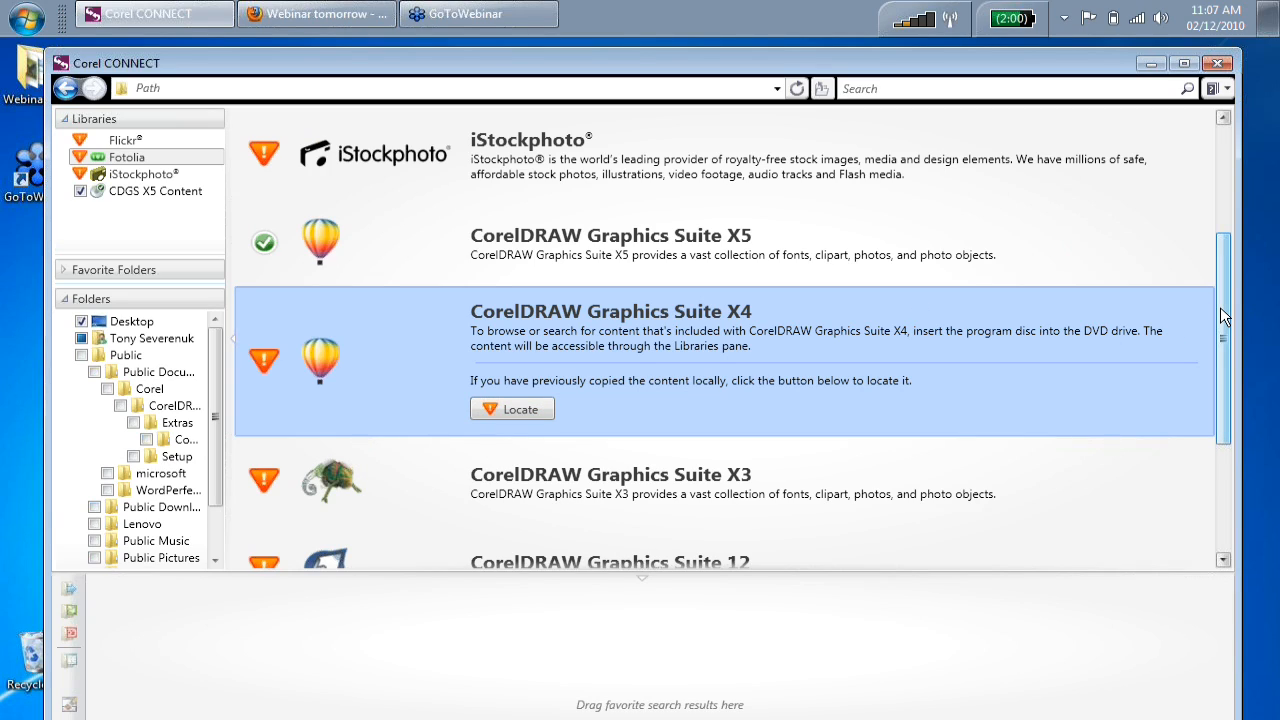
# Activate the Fotolia content source and accept its terms and conditions of use.
pyautogui.moveTo(1220, 307); pyautogui.dragTo(1218, 200)
pyautogui.click(599, 250)
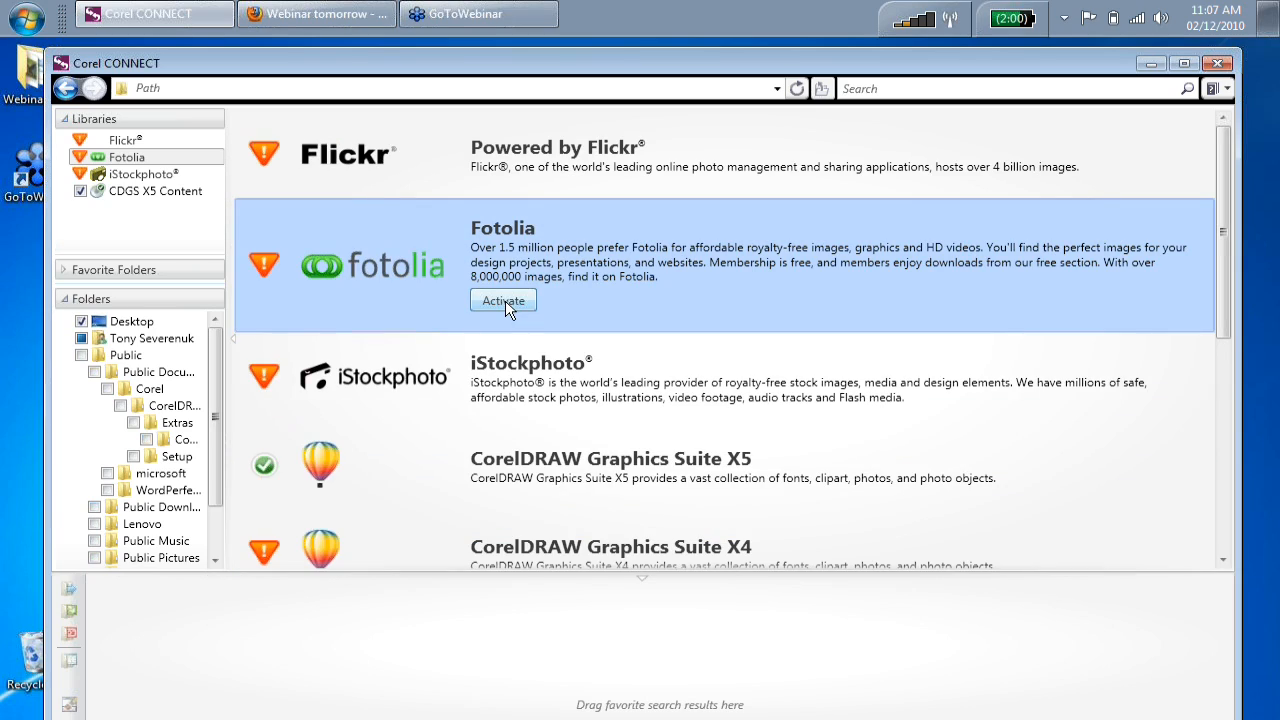
pyautogui.click(504, 301)
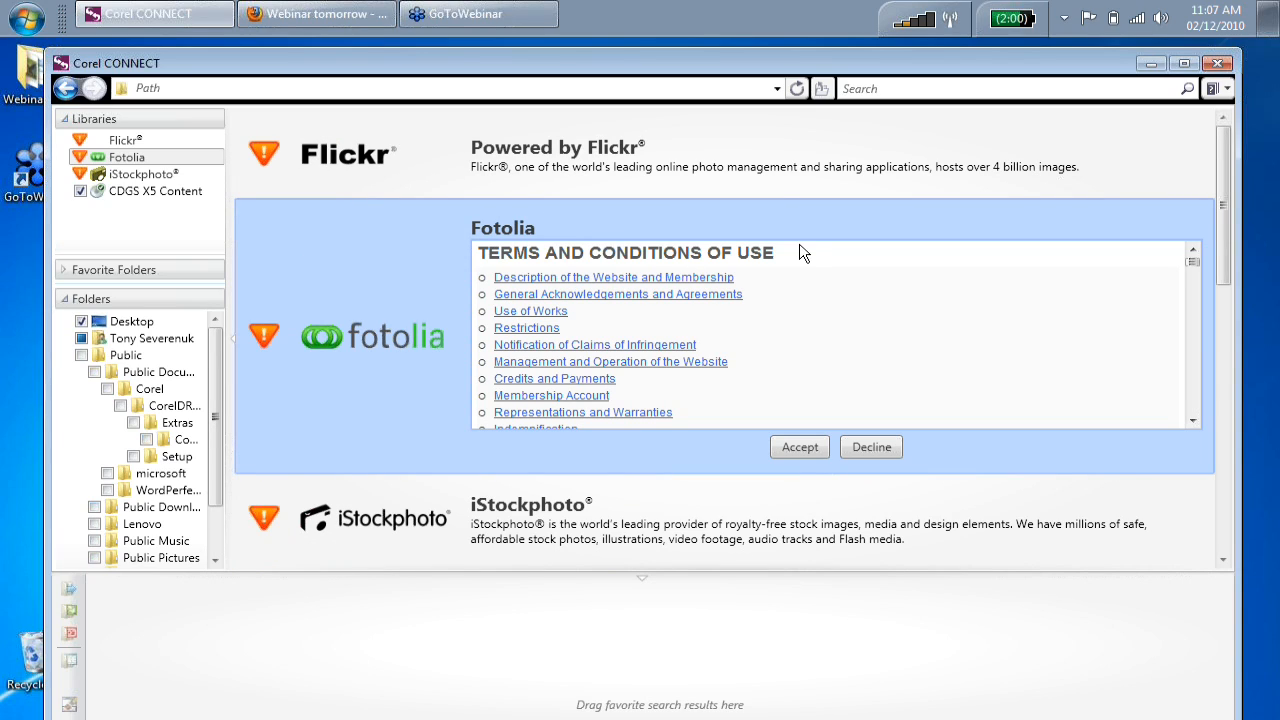
pyautogui.click(801, 446)
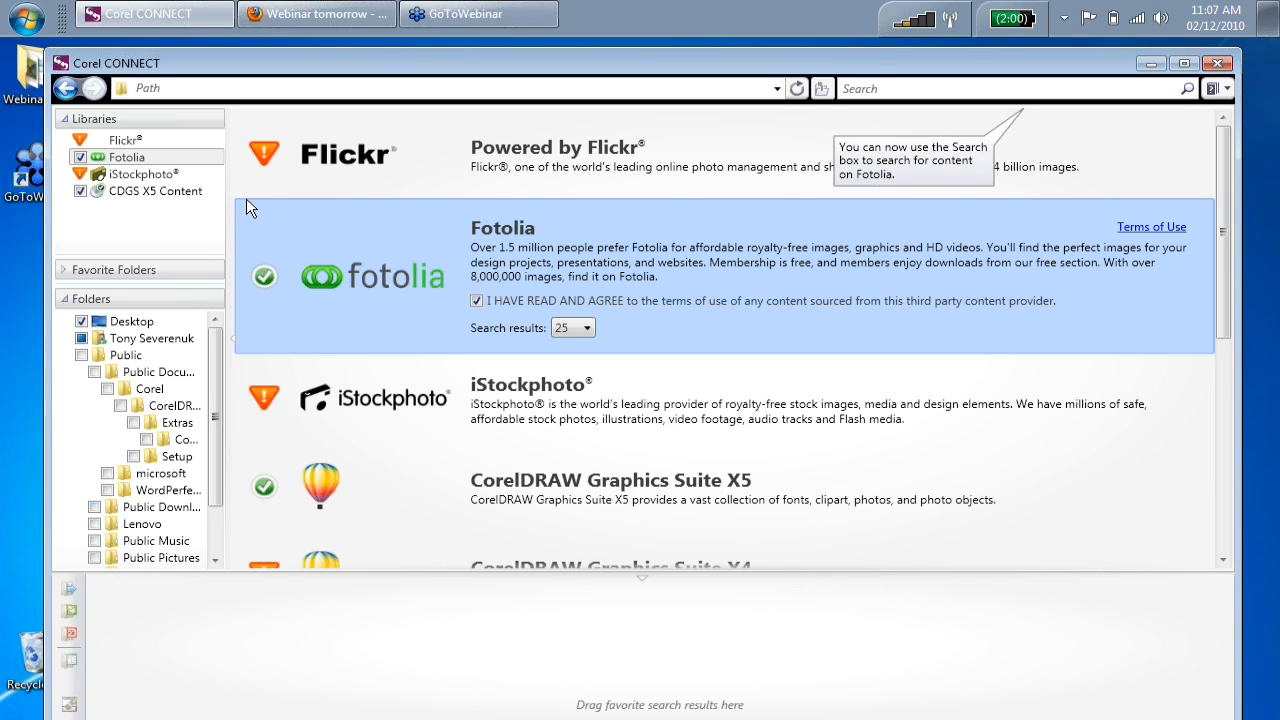
# Exclude CDGS X5 Content from the searched libraries, keep Fotolia included, and search for "balloon".
pyautogui.click(110, 160)
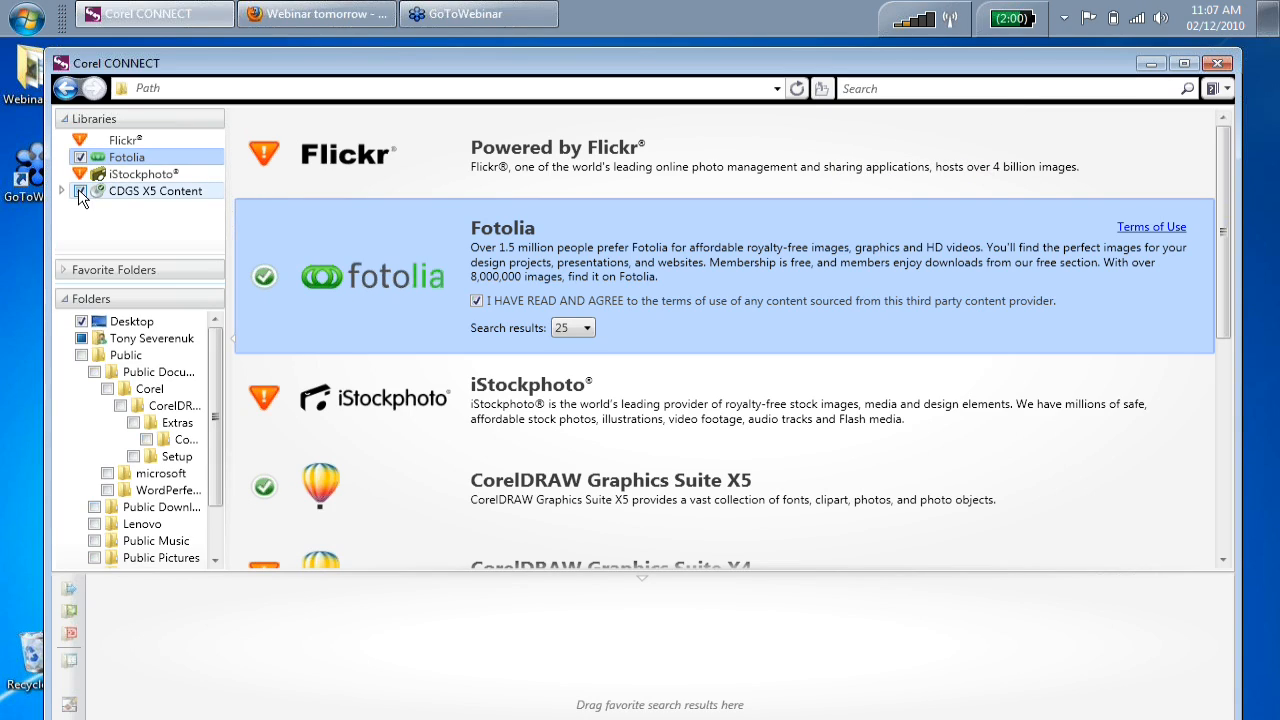
pyautogui.click(947, 89)
pyautogui.write('balloon')
pyautogui.press('Return')
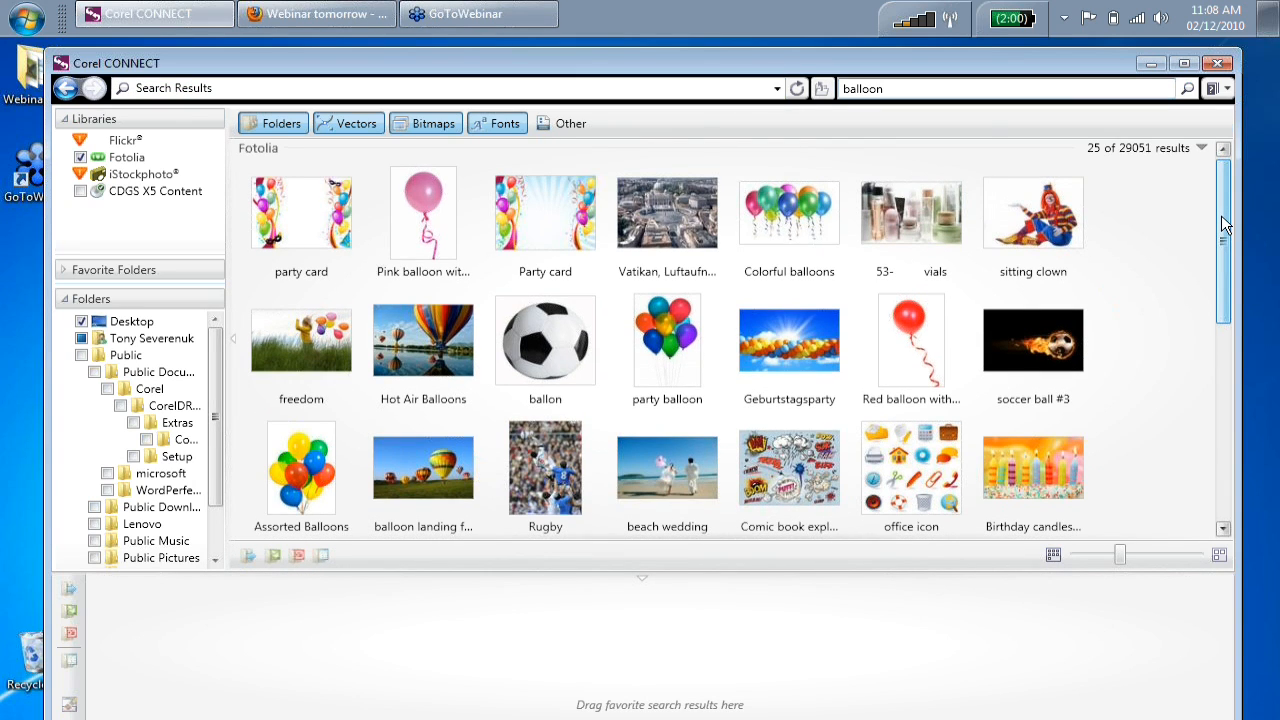
# Look through the balloon search results and load more images from Fotolia.
pyautogui.moveTo(1226, 220)
pyautogui.mouseDown()
pyautogui.moveTo(1241, 339)
pyautogui.moveTo(1226, 205)
pyautogui.mouseUp()
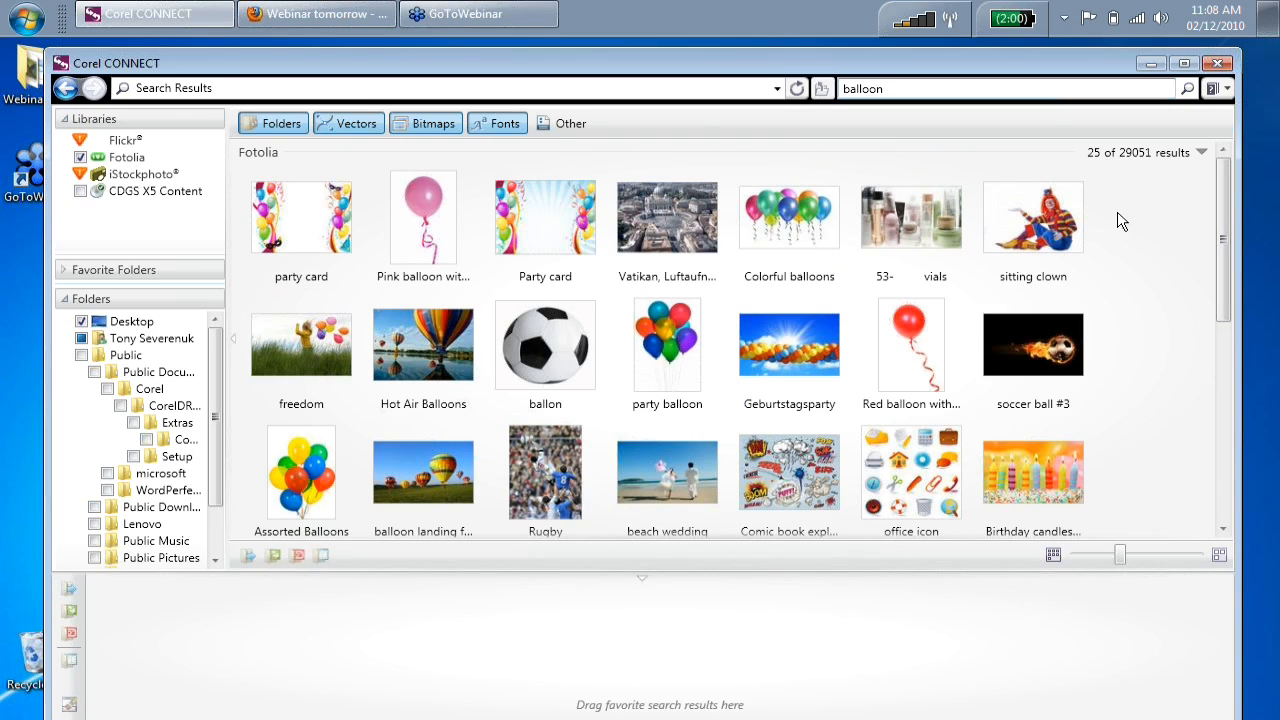
pyautogui.moveTo(1223, 187); pyautogui.dragTo(1234, 308)
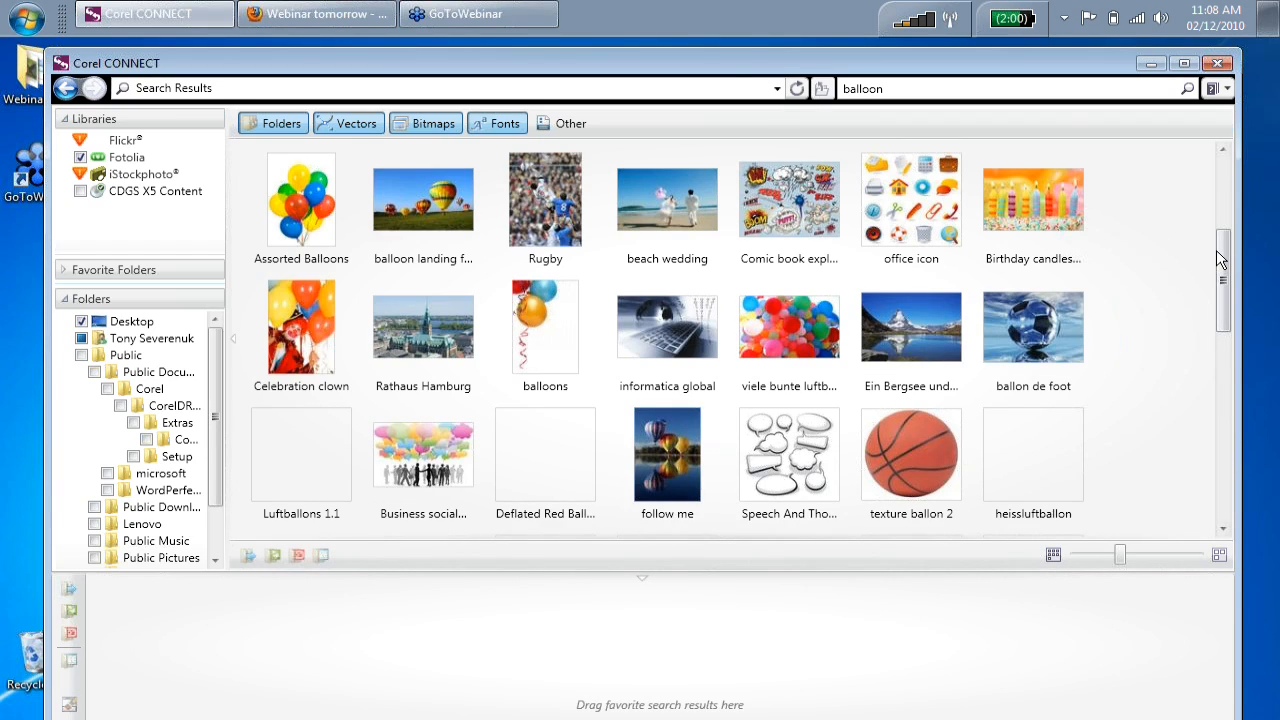
pyautogui.moveTo(1220, 250); pyautogui.dragTo(1204, 198)
# Collect both Fotolia party card images plus the Desktop files Balloon-Stacked-on-Black and Corel-Balloon-only in the tray.
pyautogui.moveTo(301, 215); pyautogui.dragTo(152, 640)
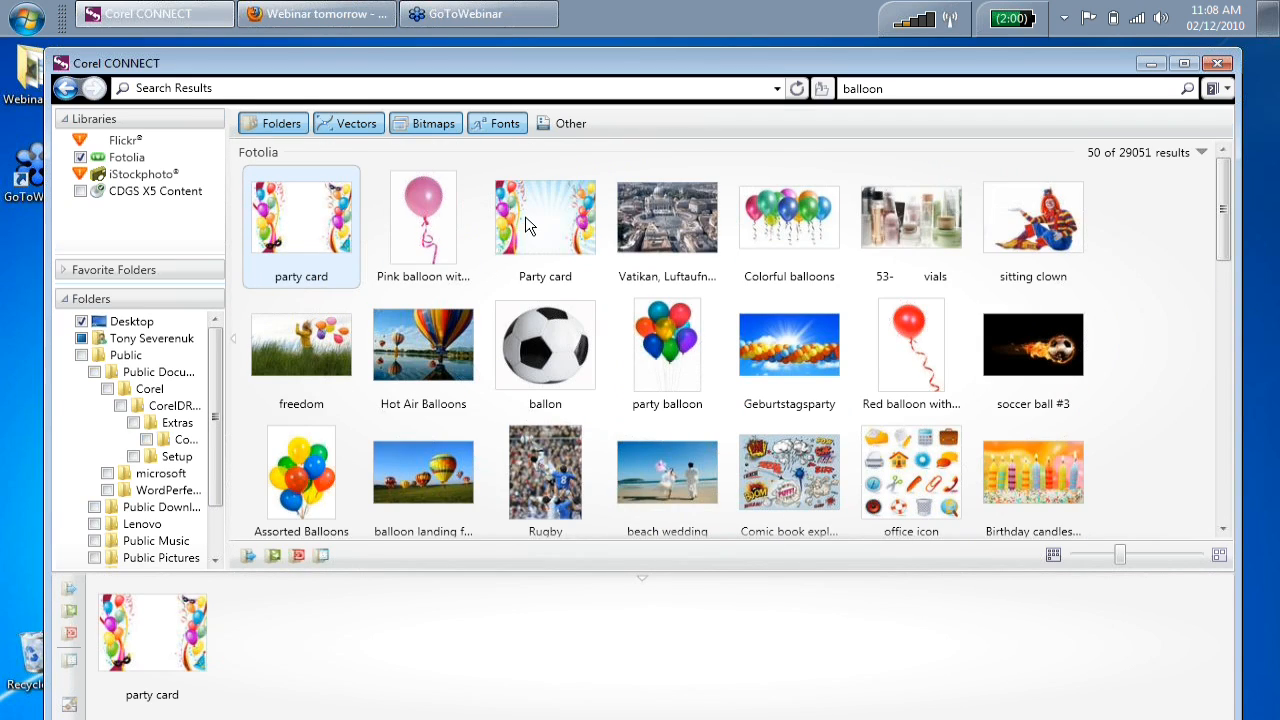
pyautogui.moveTo(525, 216); pyautogui.dragTo(295, 624)
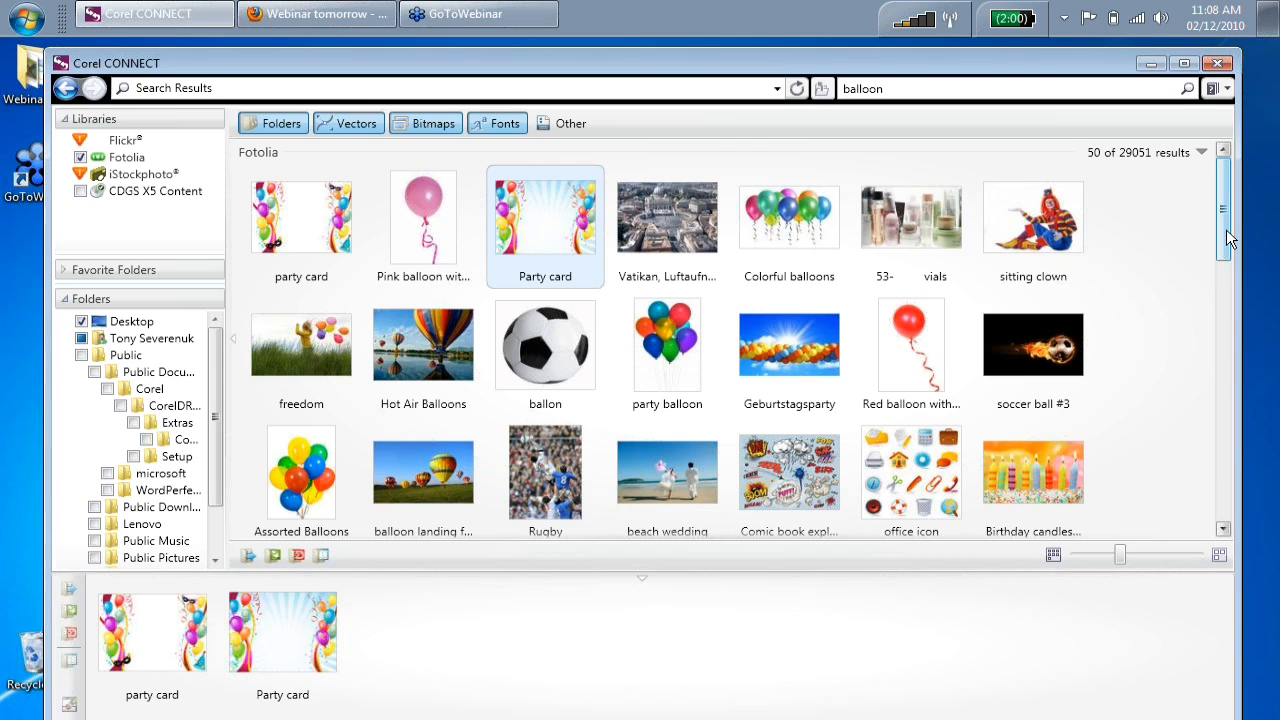
pyautogui.moveTo(1226, 229); pyautogui.dragTo(1223, 236)
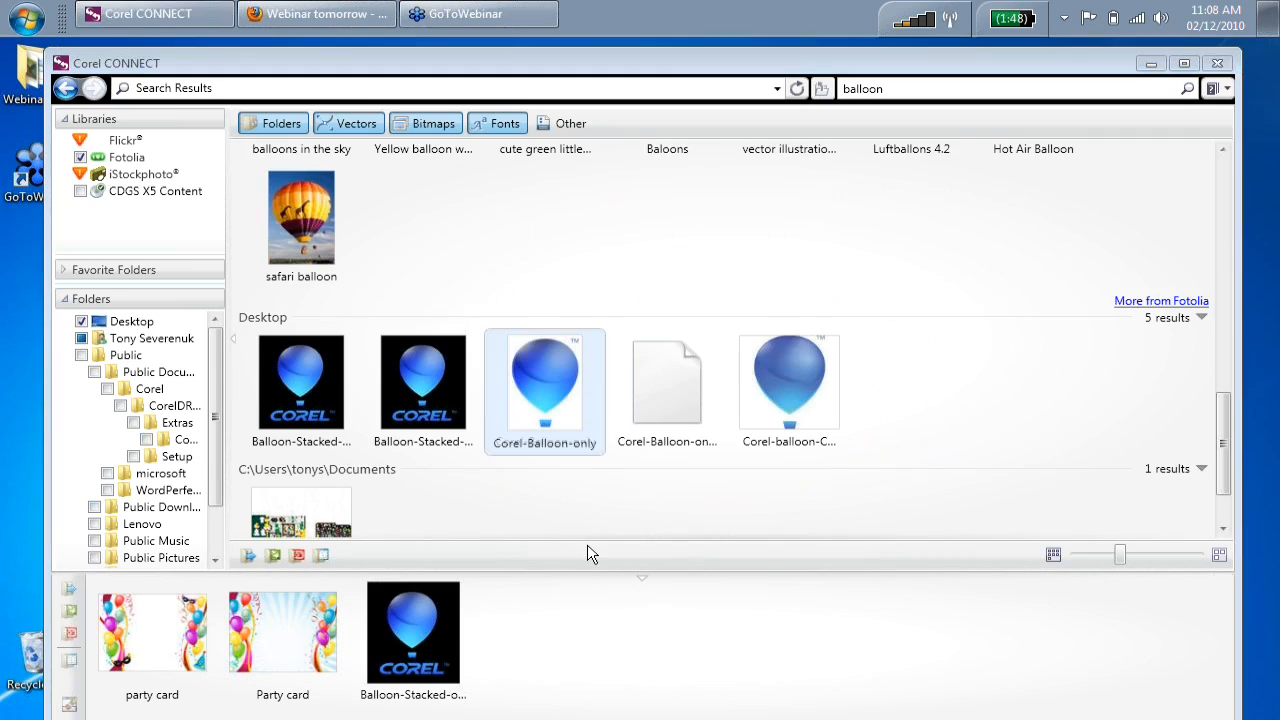
pyautogui.moveTo(586, 551); pyautogui.dragTo(543, 632)
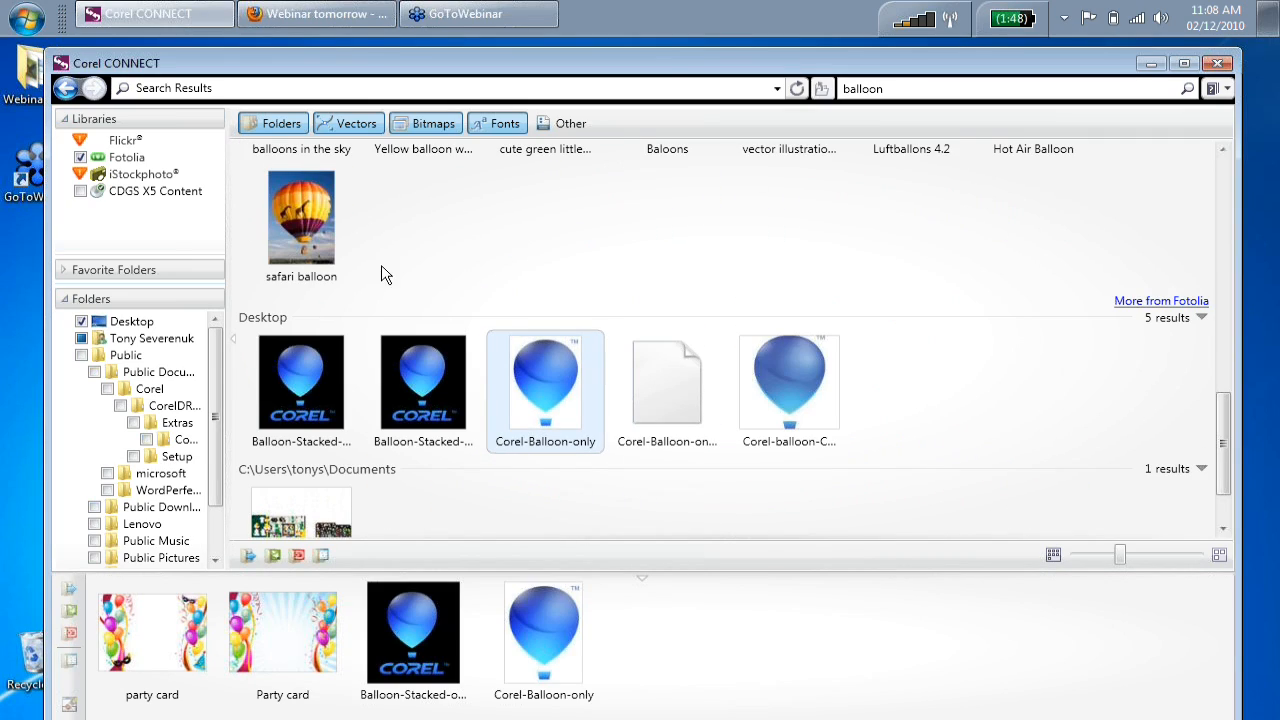
# Minimize Corel CONNECT and create a new blank Letter-size document in CorelDRAW X5 with CMYK color mode and 300 dpi resolution.
pyautogui.click(1151, 64)
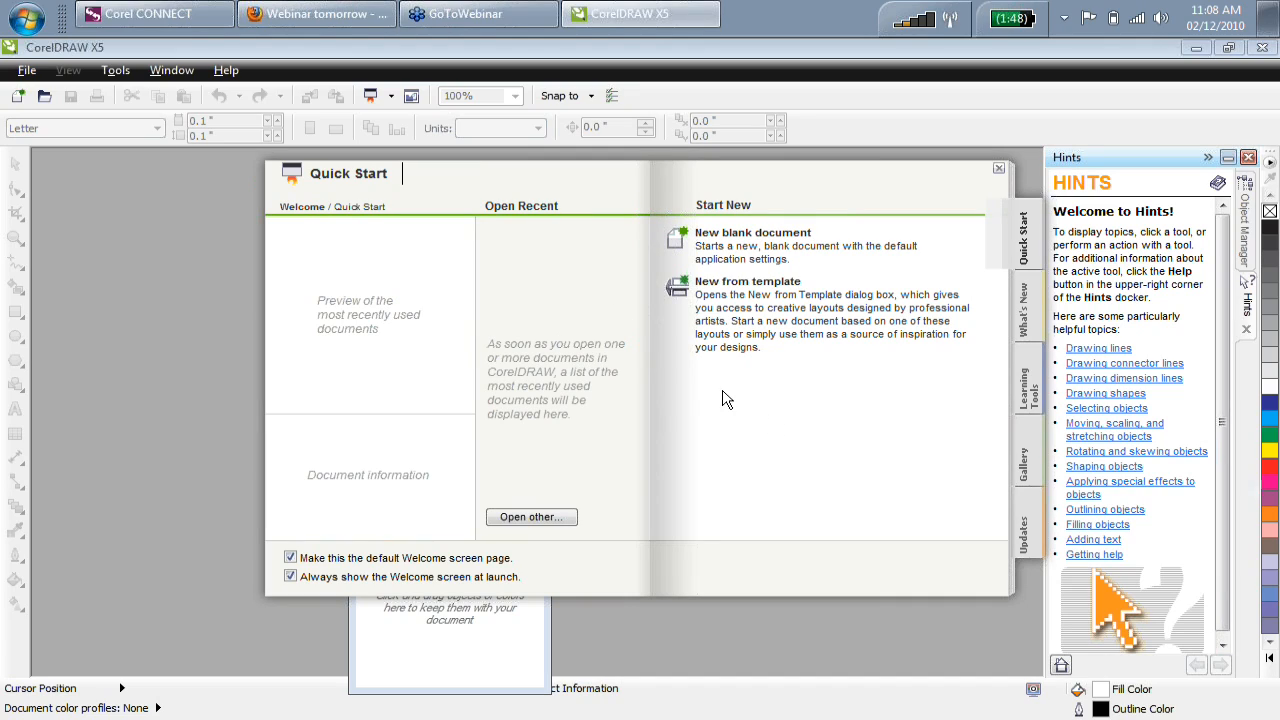
pyautogui.click(766, 238)
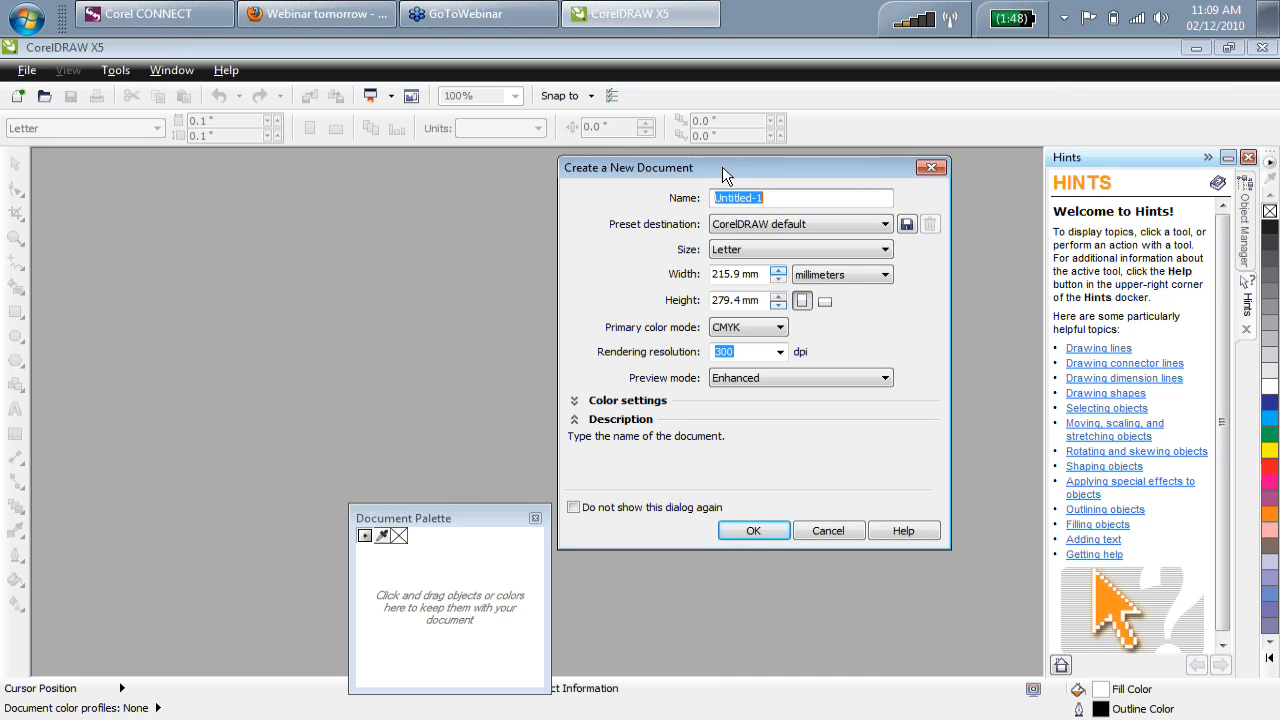
pyautogui.moveTo(655, 330)
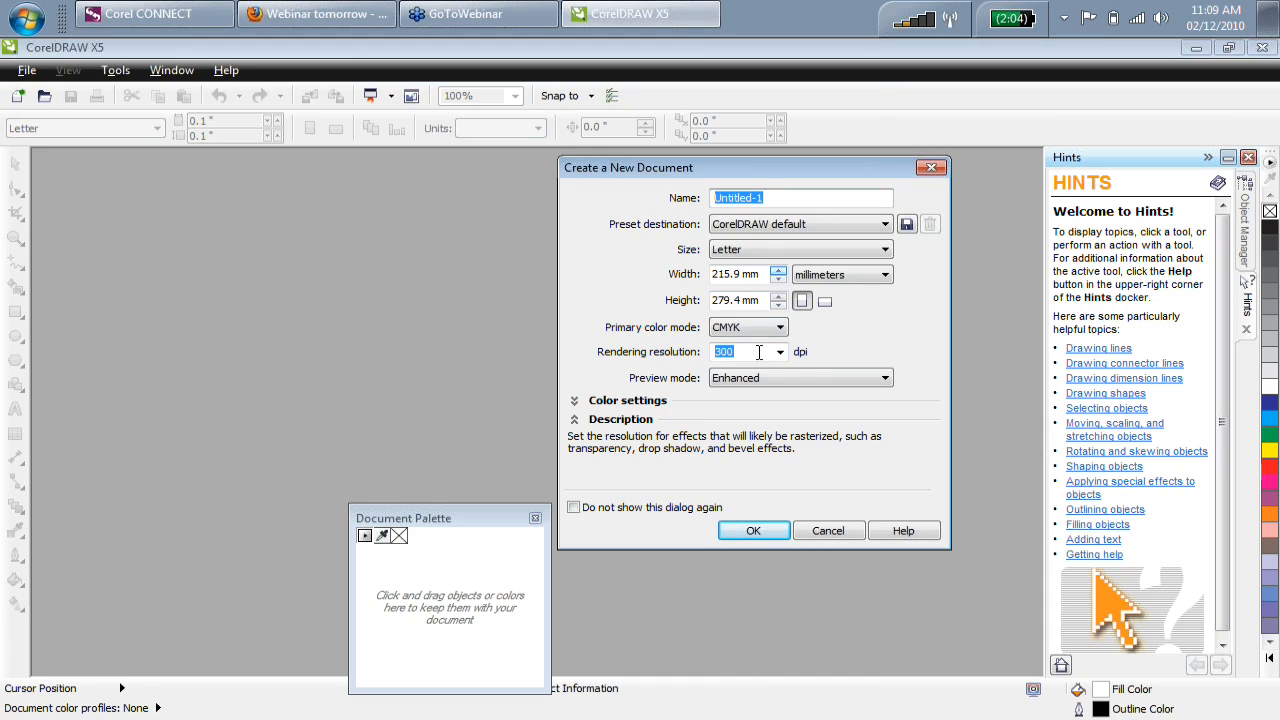
pyautogui.click(755, 531)
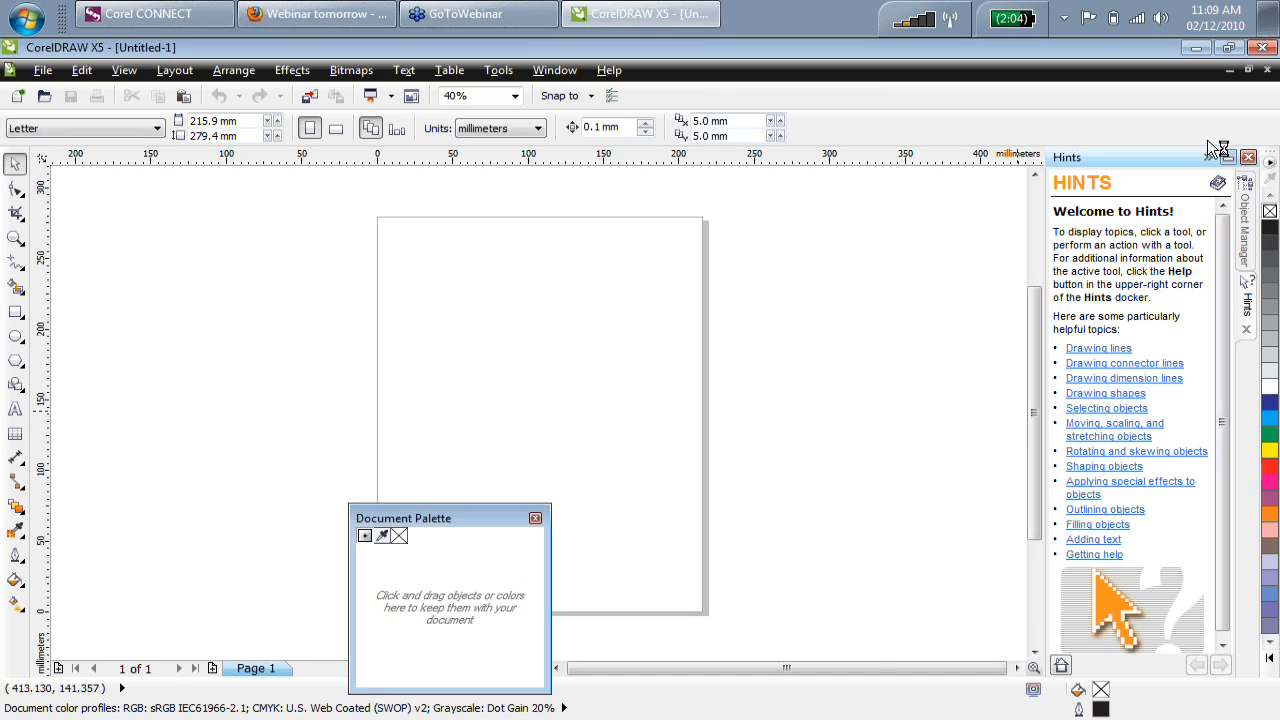
# Close the Hints docker and open the Connect docker with its tray.
pyautogui.click(1248, 158)
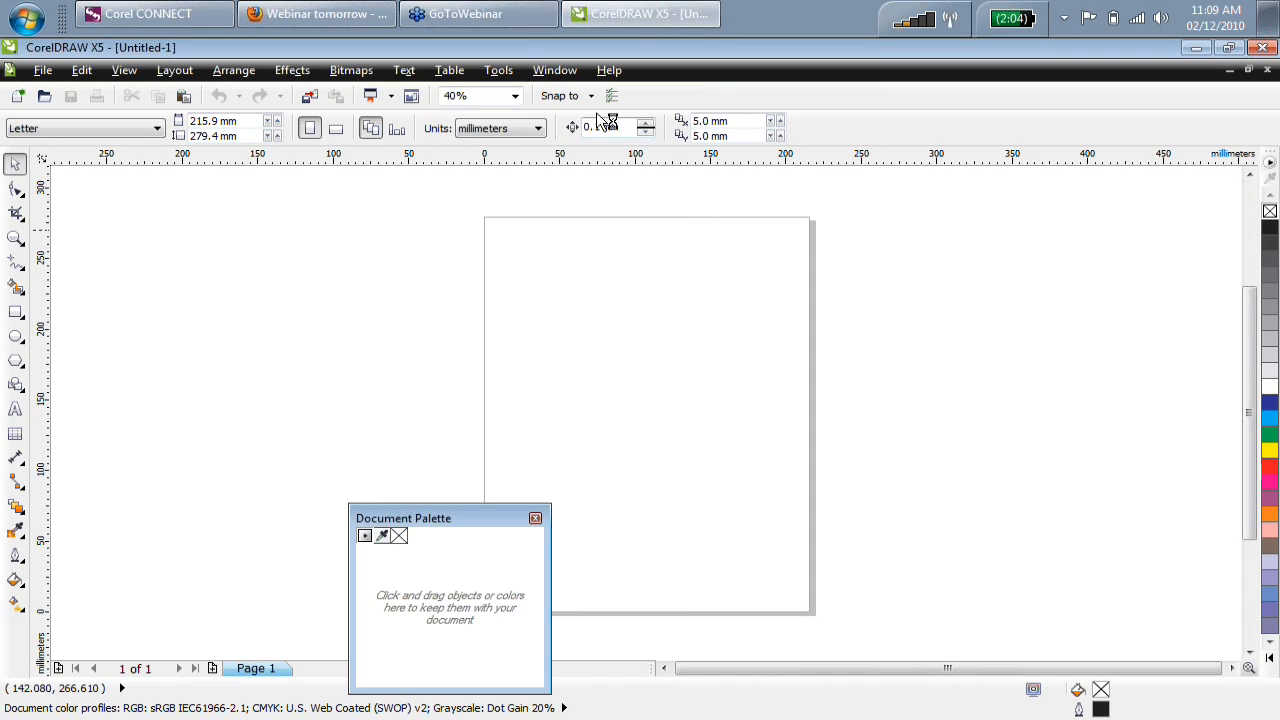
pyautogui.click(555, 70)
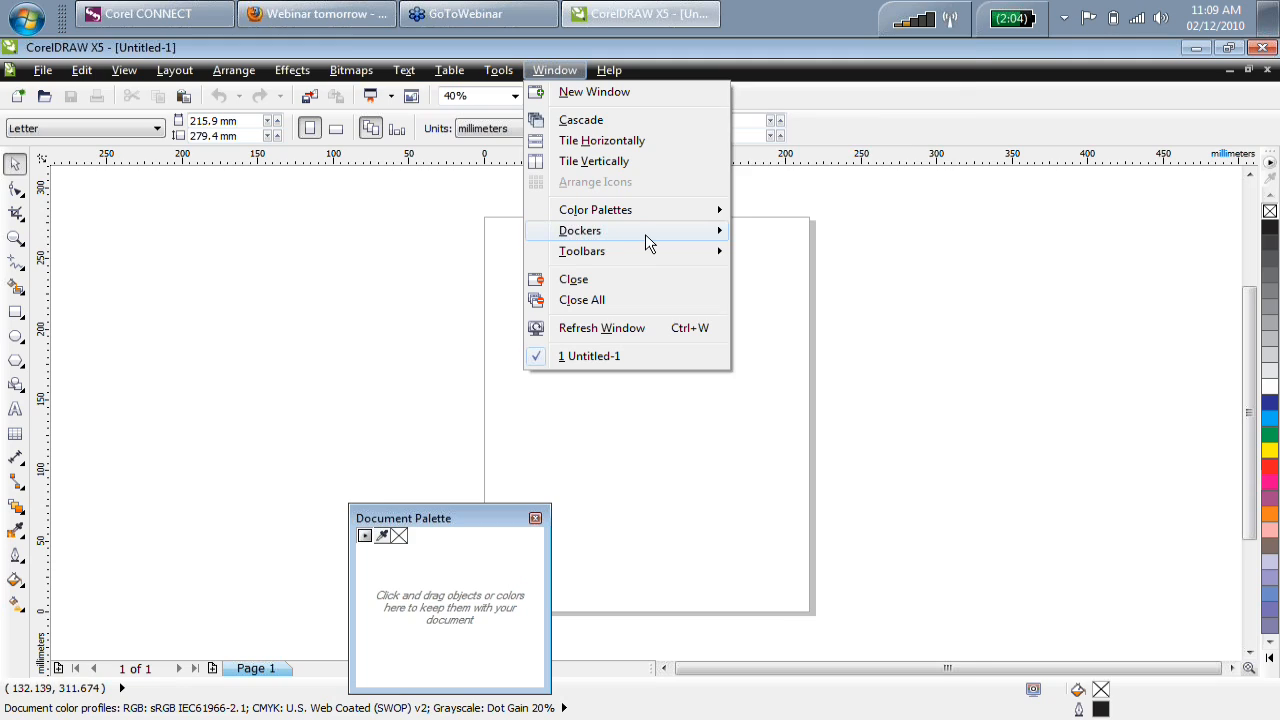
pyautogui.moveTo(645, 233)
pyautogui.click(1025, 253)
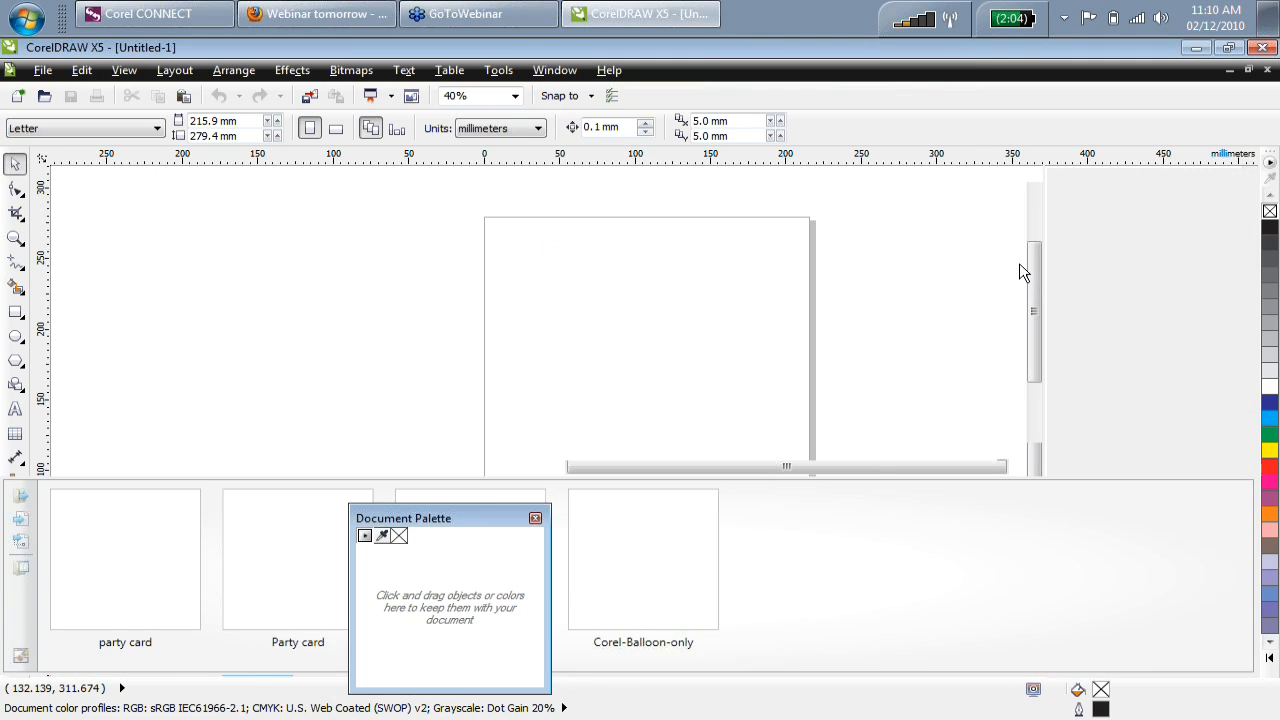
# Move the Document Palette off the tray, then place the Party card image with blue rays on the page, accepting the comp restrictions.
pyautogui.moveTo(470, 517); pyautogui.dragTo(305, 206)
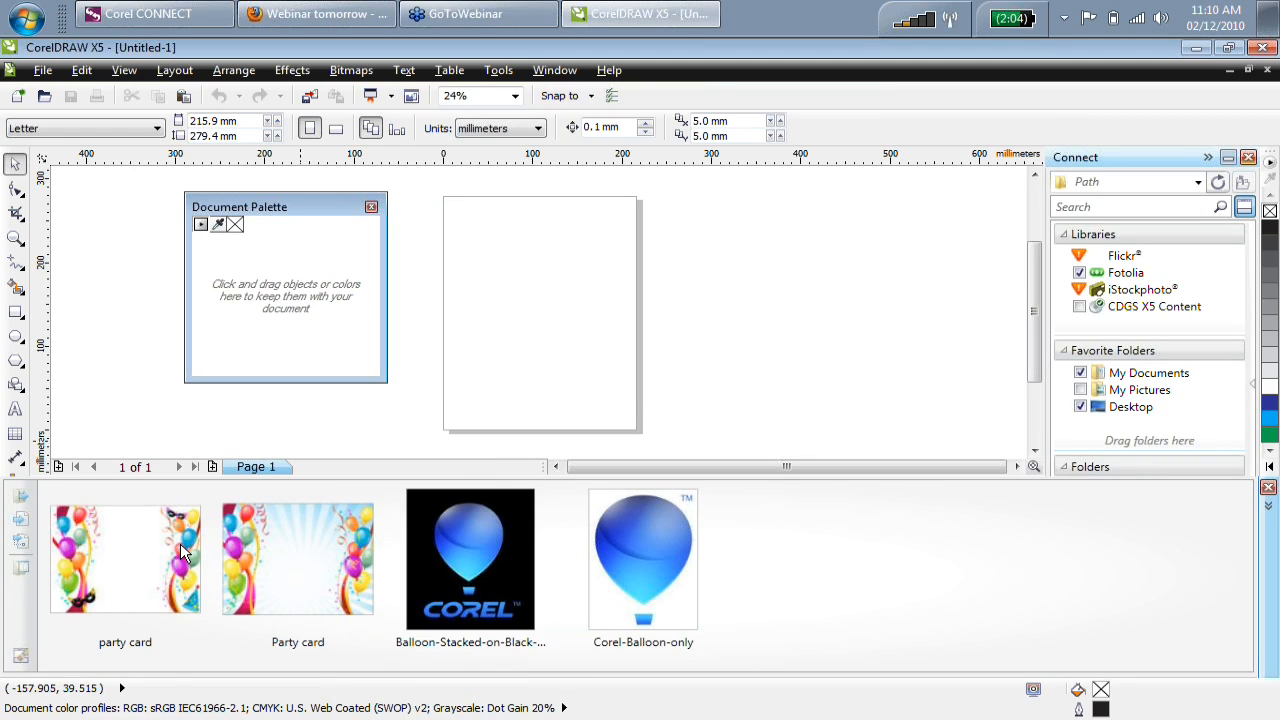
pyautogui.moveTo(300, 566); pyautogui.dragTo(516, 260)
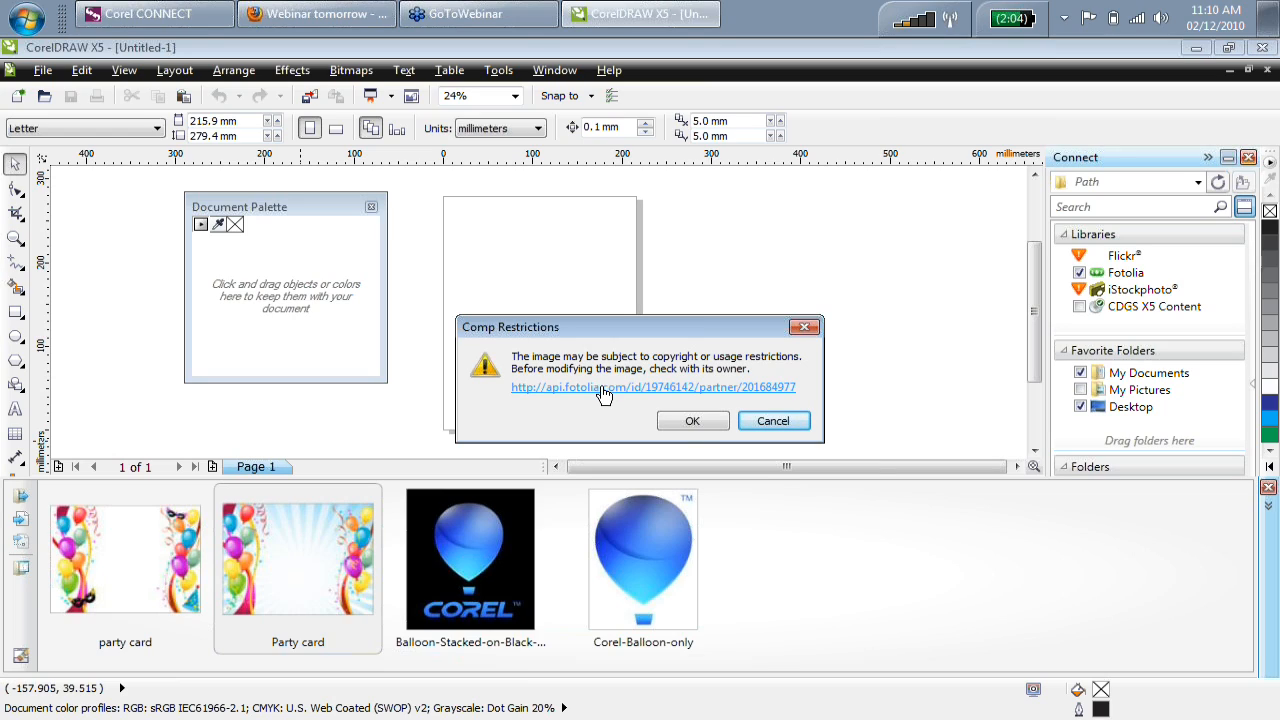
pyautogui.click(691, 420)
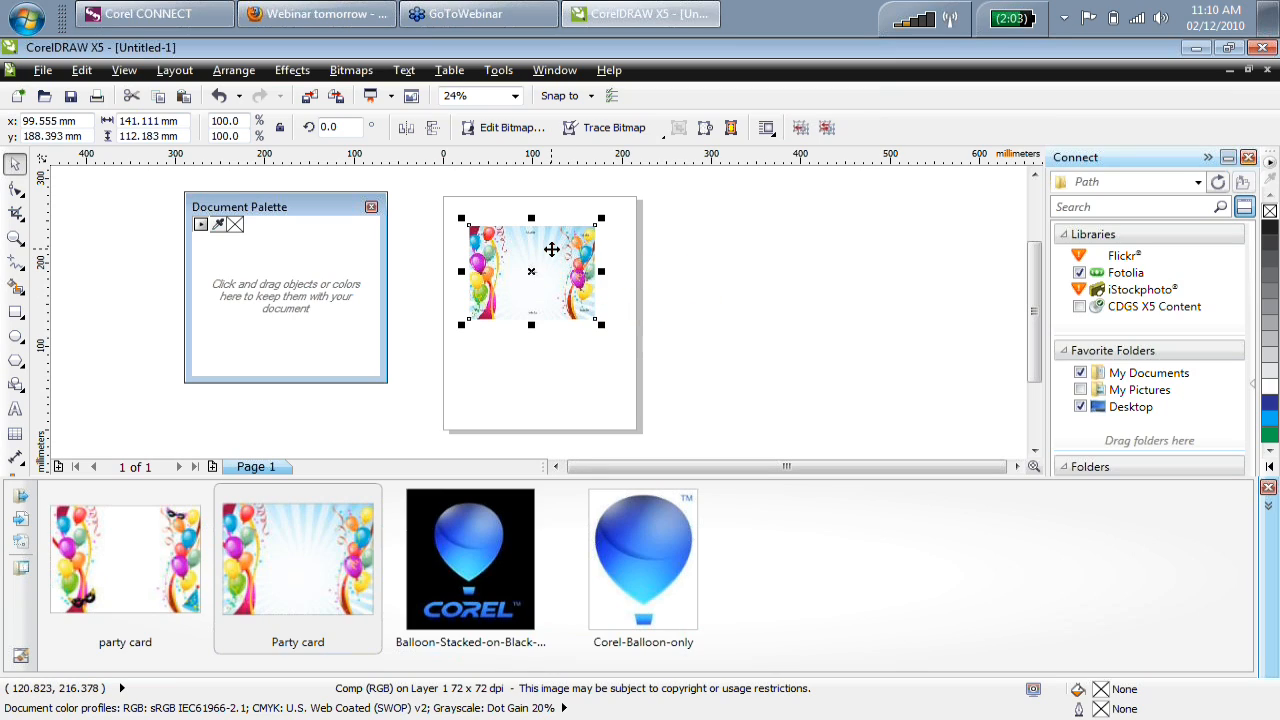
# Show the placed Party card image's properties, view its linked Fotolia source page, and close that page.
pyautogui.rightClick(552, 249)
pyautogui.click(693, 540)
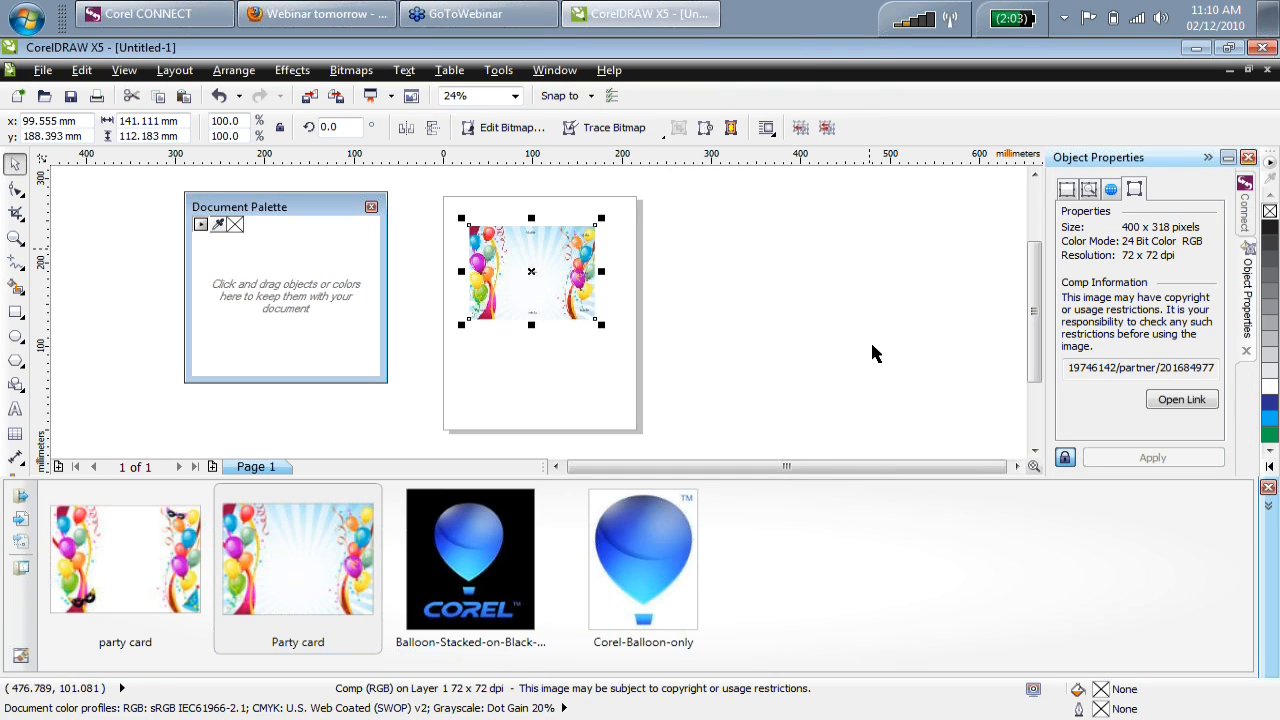
pyautogui.click(1168, 403)
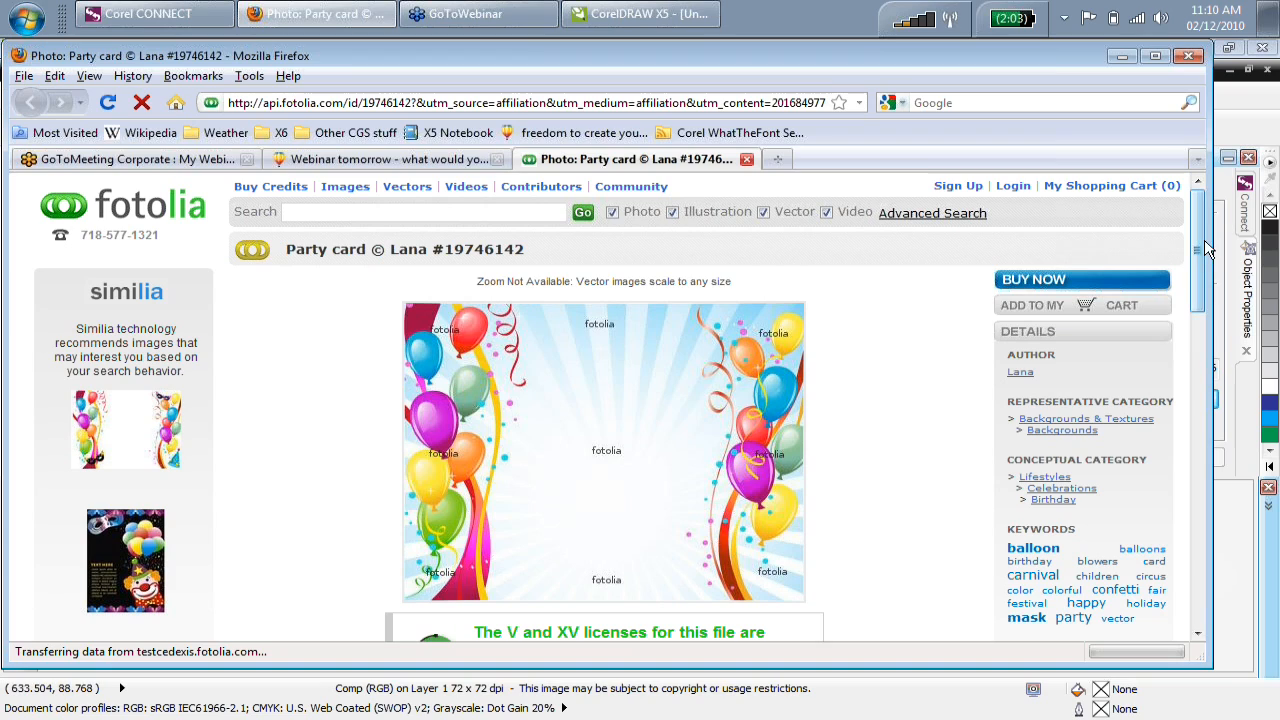
pyautogui.moveTo(1197, 248)
pyautogui.mouseDown()
pyautogui.moveTo(1202, 386)
pyautogui.moveTo(1198, 240)
pyautogui.mouseUp()
pyautogui.click(750, 162)
pyautogui.click(750, 162)
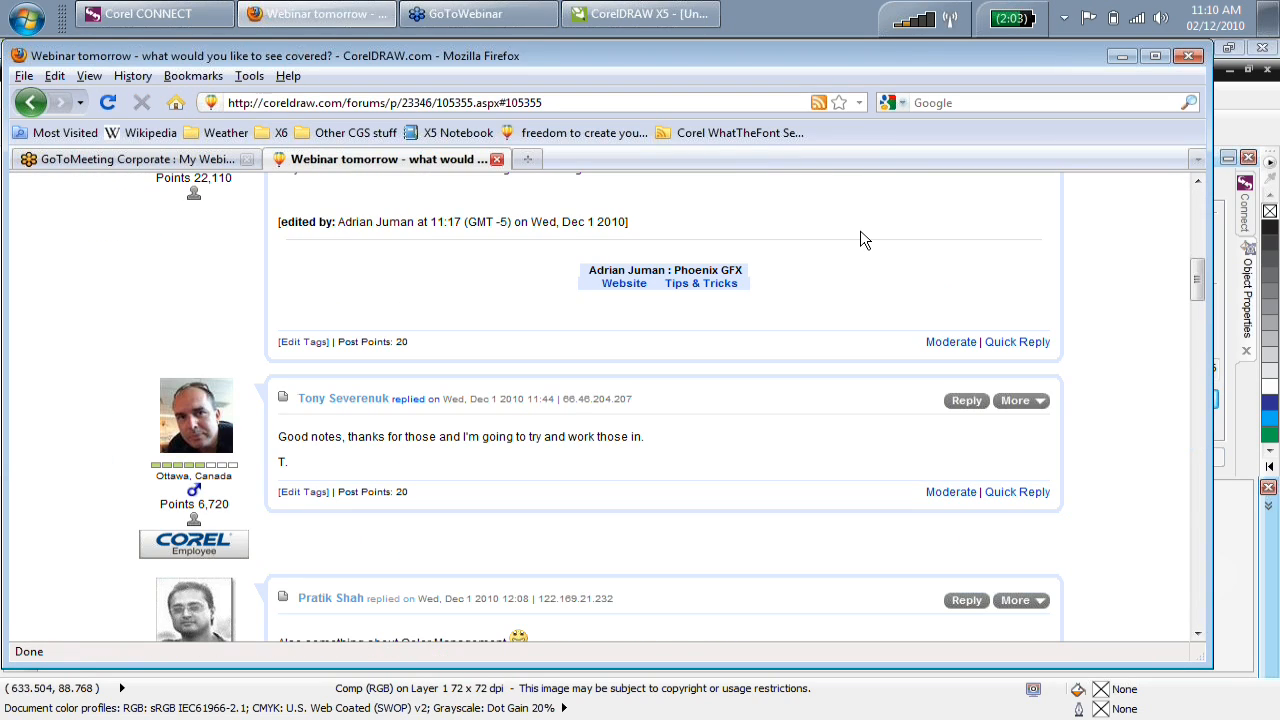
# Bring up Replace Comp for the placed Party card image and cancel the import.
pyautogui.hotkey('ctrl', 'o')
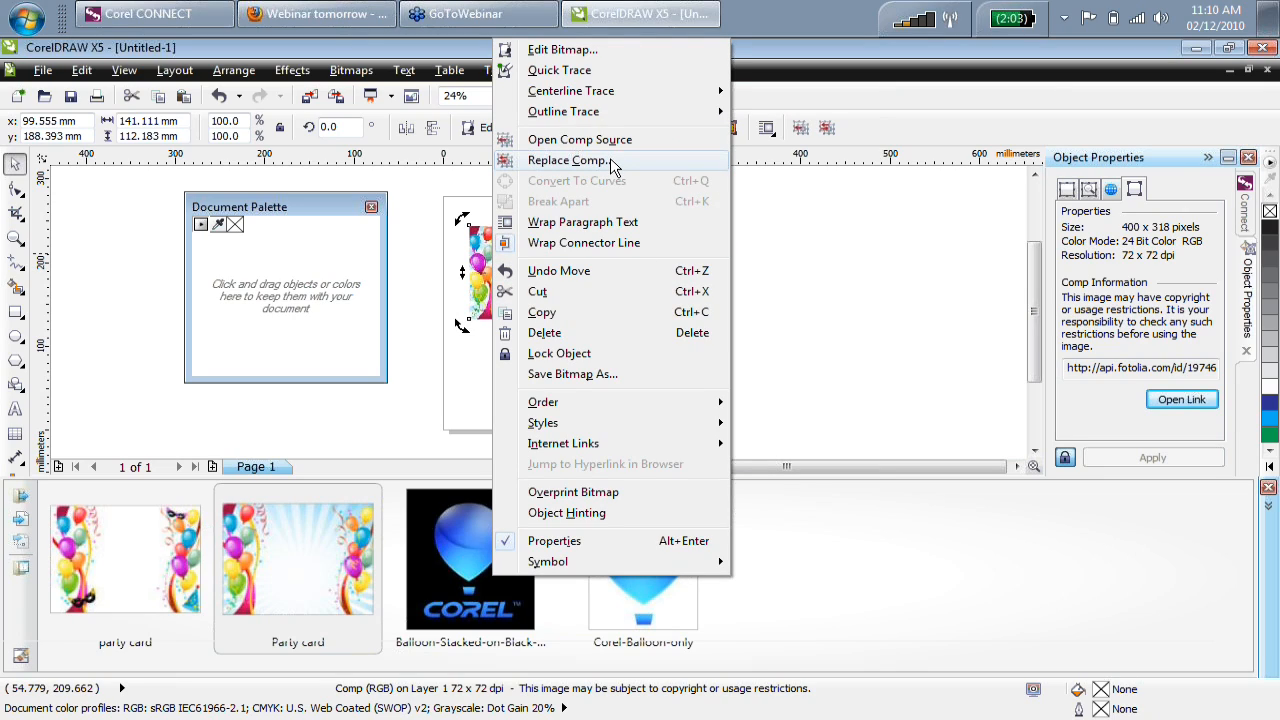
pyautogui.click(614, 162)
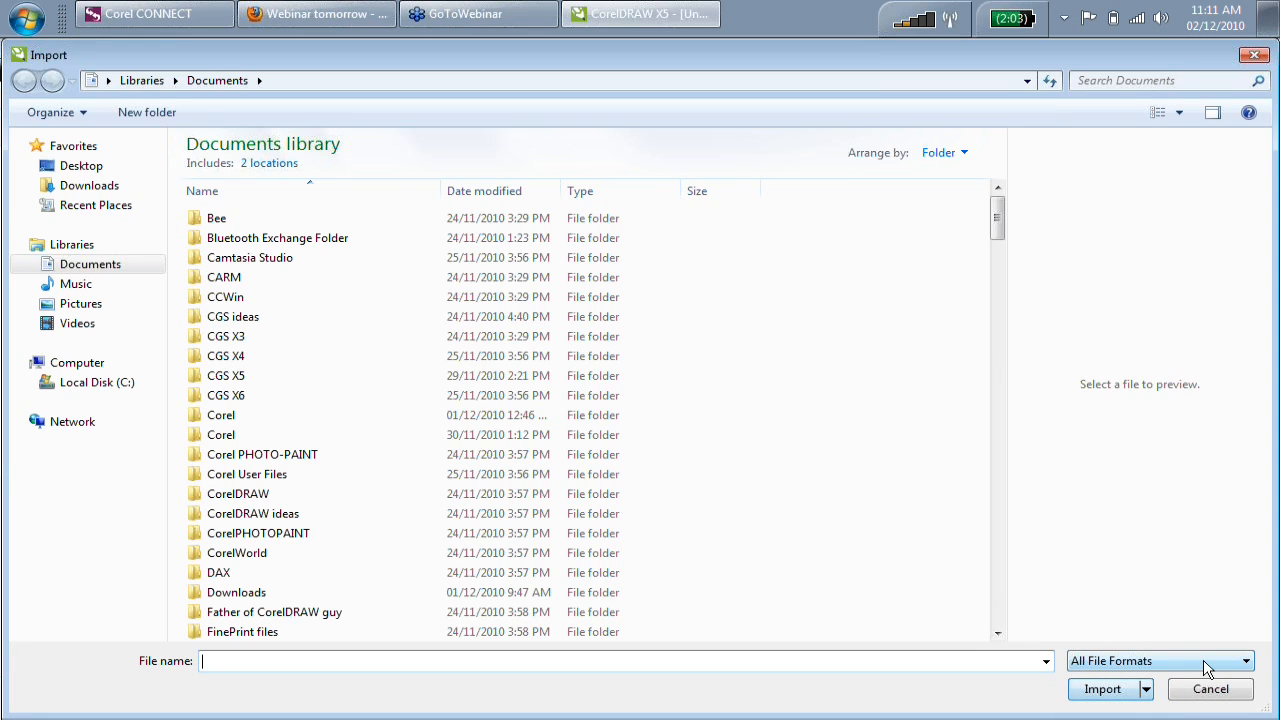
pyautogui.click(1214, 689)
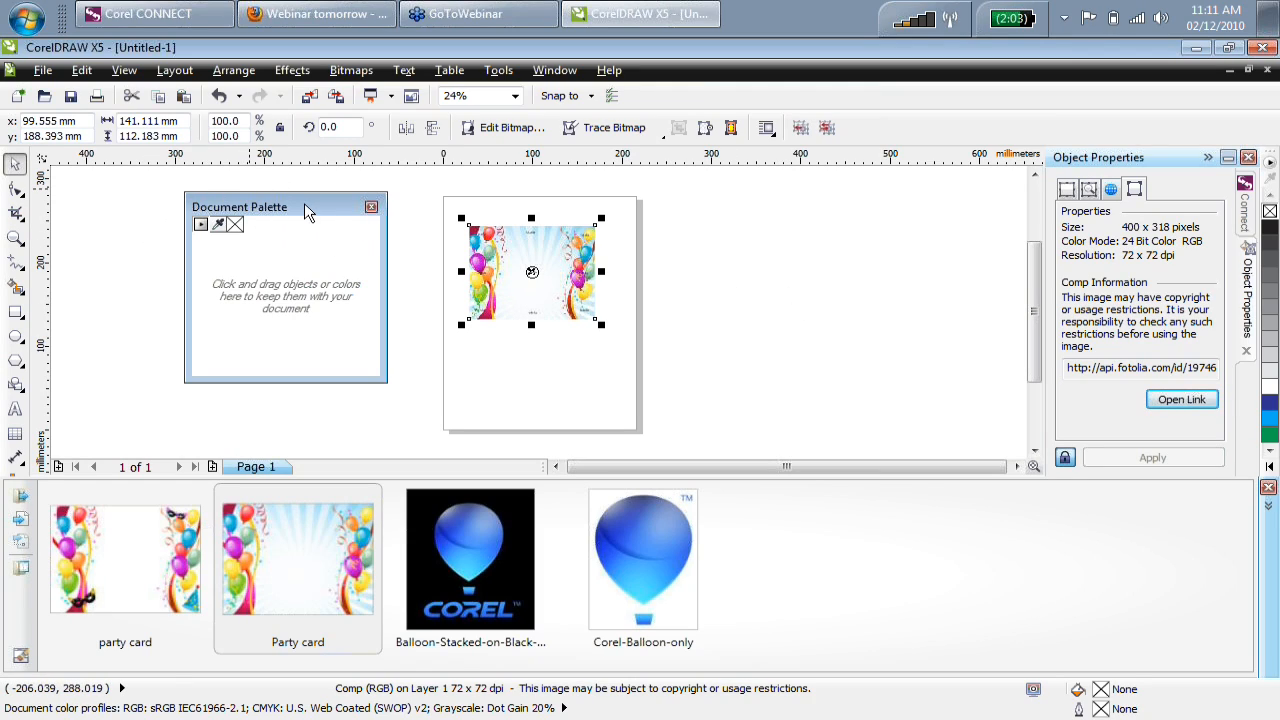
# Dock the Document Palette horizontally above the ruler and drop the Party card image onto it as a color source.
pyautogui.moveTo(306, 206); pyautogui.dragTo(180, 152)
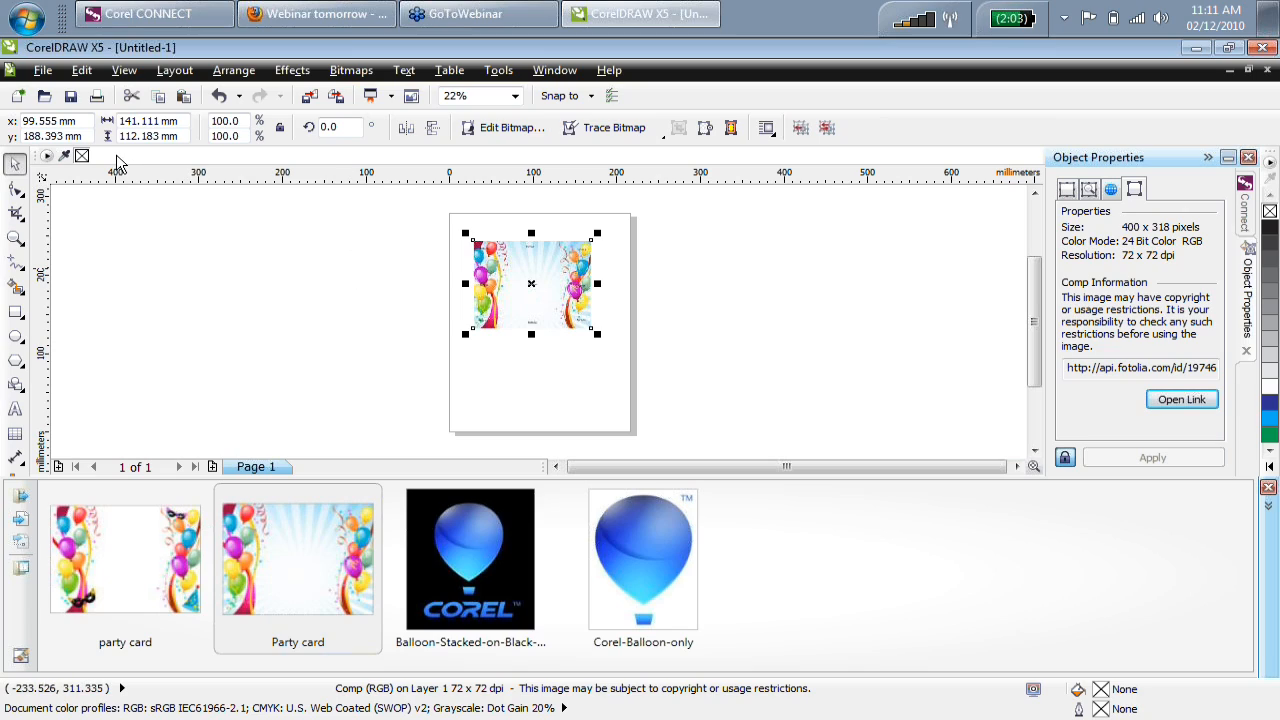
pyautogui.click(511, 298)
pyautogui.moveTo(511, 298)
pyautogui.mouseDown()
pyautogui.moveTo(246, 146)
pyautogui.moveTo(229, 158)
pyautogui.mouseUp()
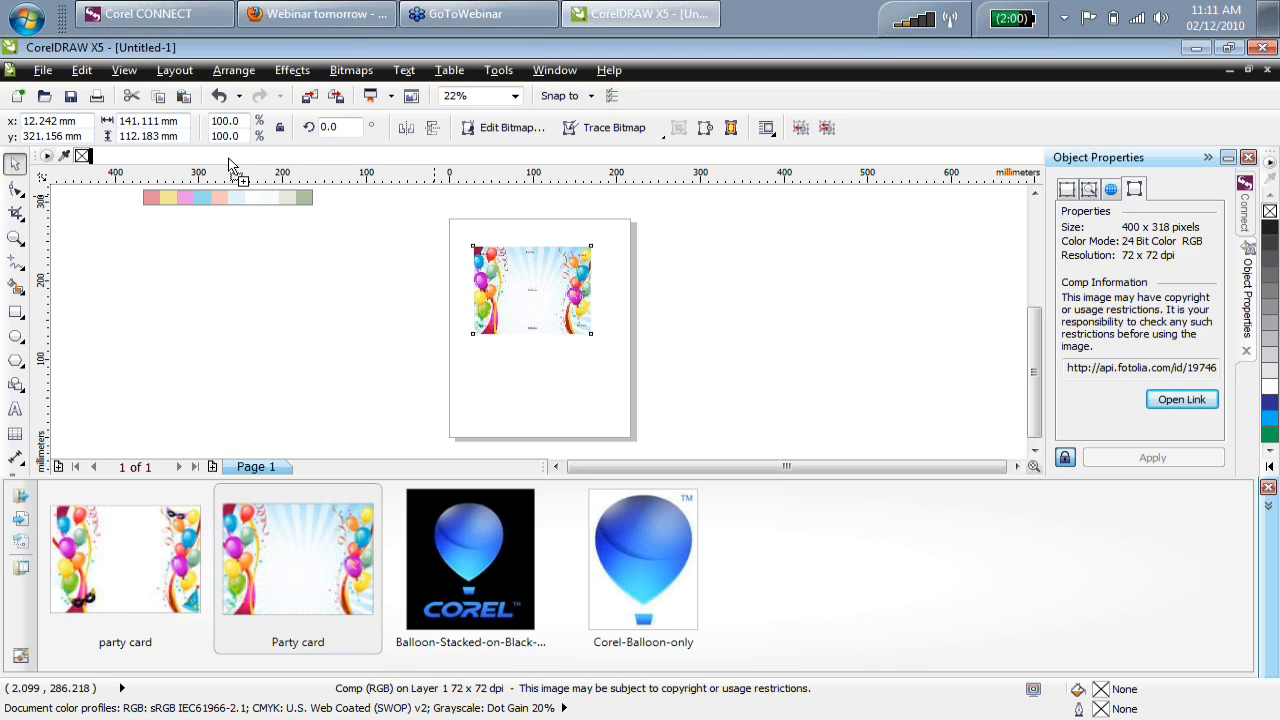
pyautogui.moveTo(229, 158); pyautogui.dragTo(229, 158)
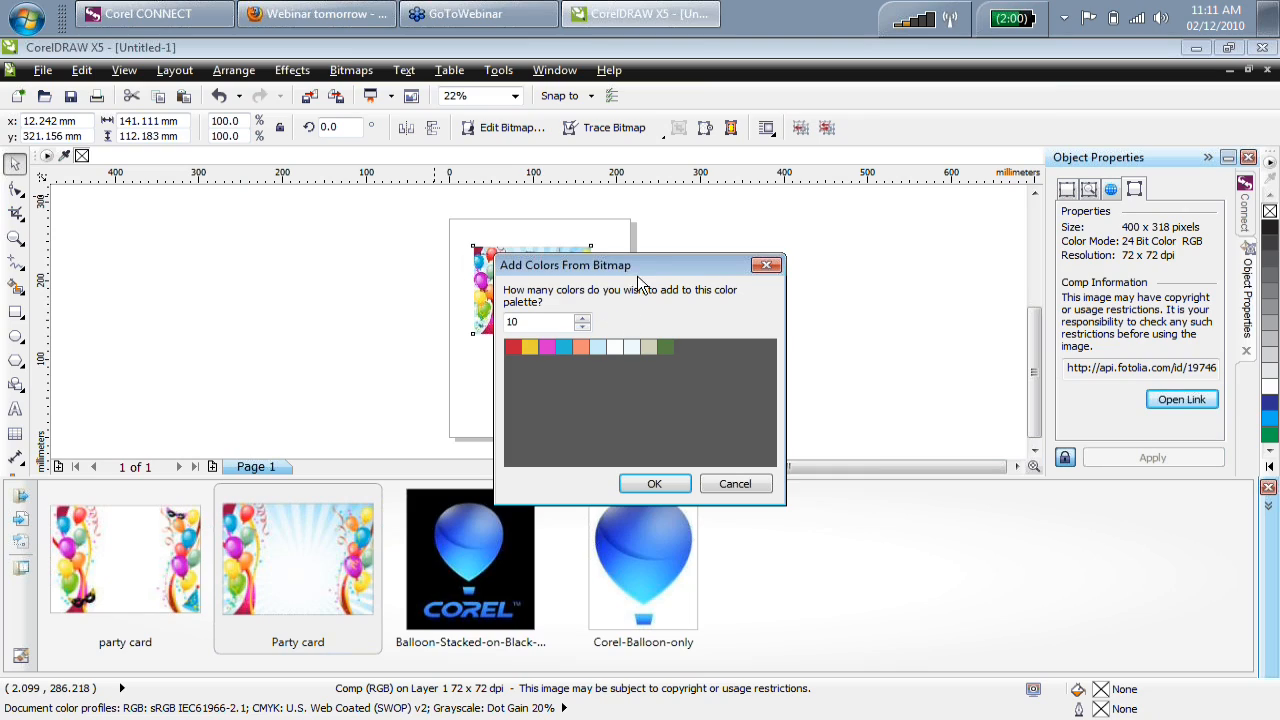
# Add 10 colors from the Party card bitmap to the Document Palette.
pyautogui.moveTo(658, 268); pyautogui.dragTo(853, 200)
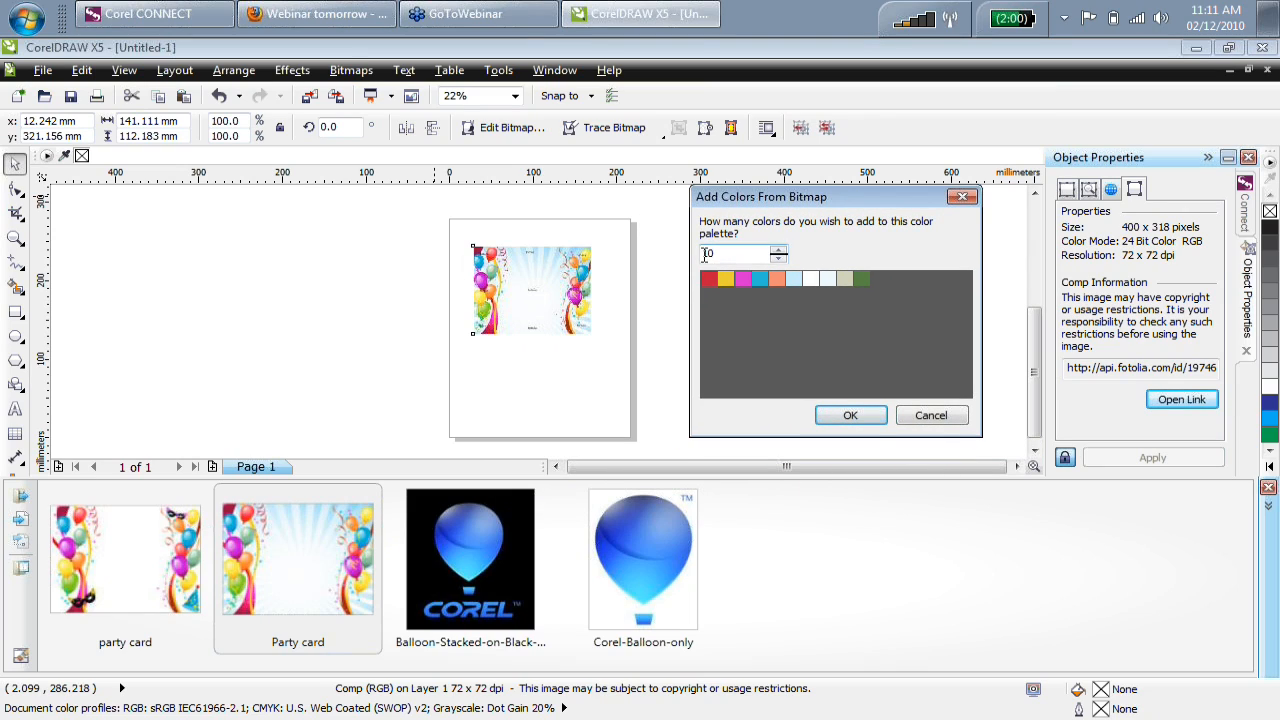
pyautogui.click(777, 247)
pyautogui.click(777, 247)
pyautogui.click(777, 247)
pyautogui.click(781, 258)
pyautogui.click(781, 258)
pyautogui.click(781, 258)
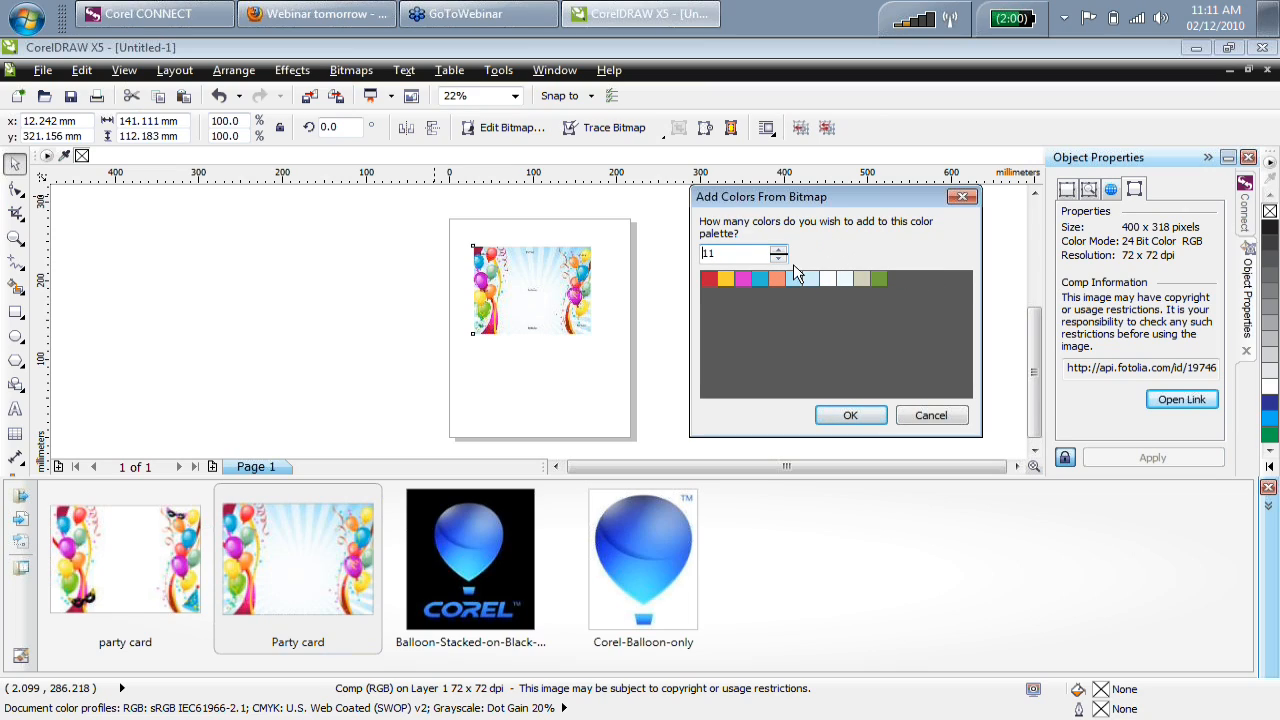
pyautogui.click(779, 258)
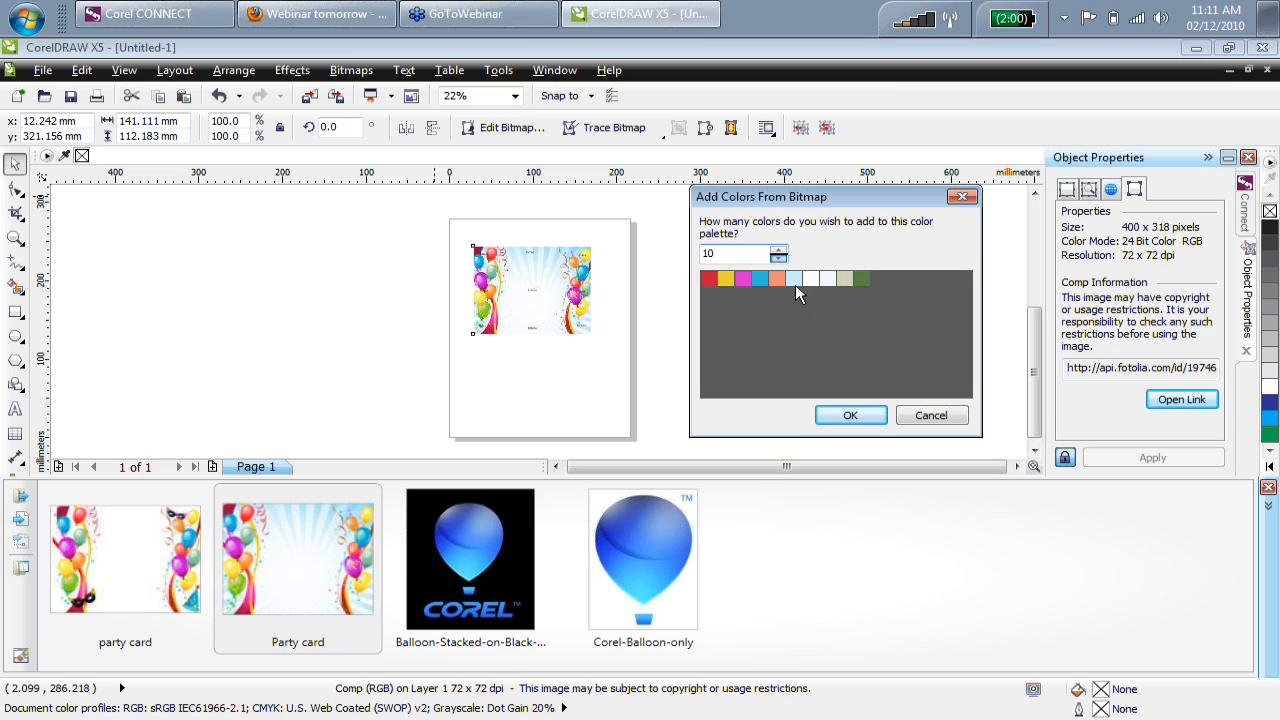
pyautogui.click(865, 422)
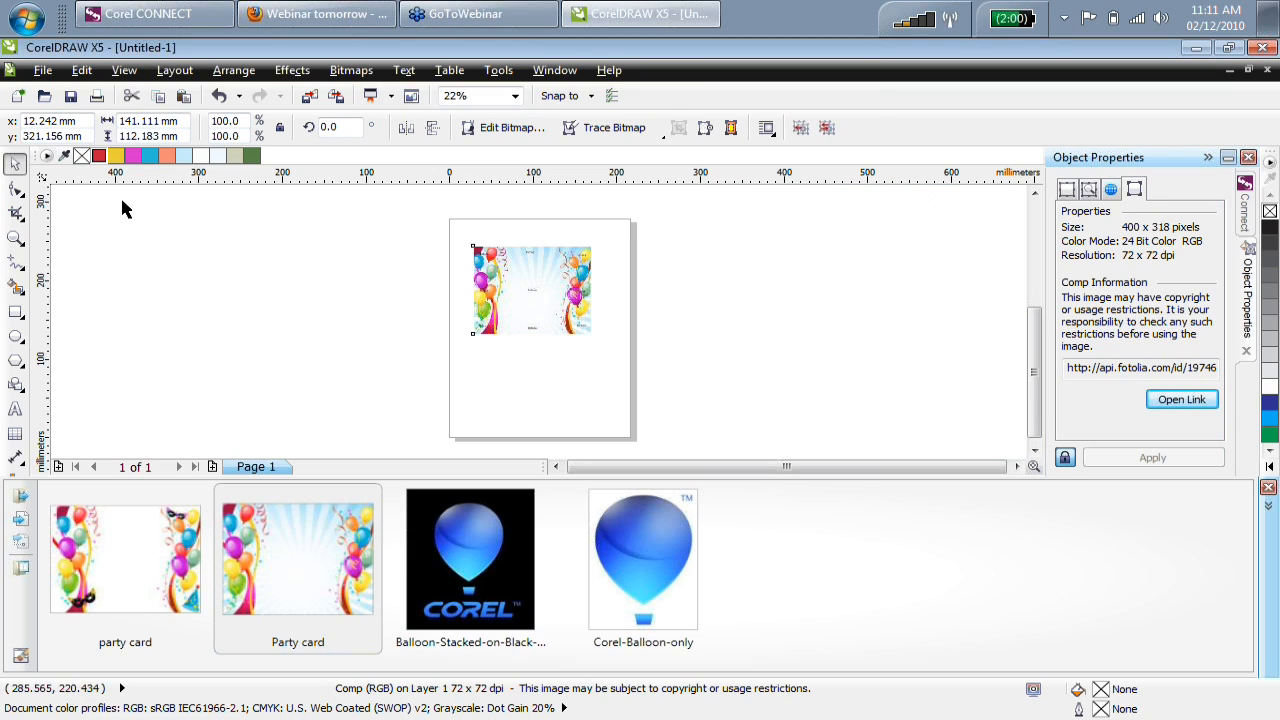
# Switch to Corel CONNECT, include the CDGS X5 Content library, and rerun the balloon search.
pyautogui.click(134, 17)
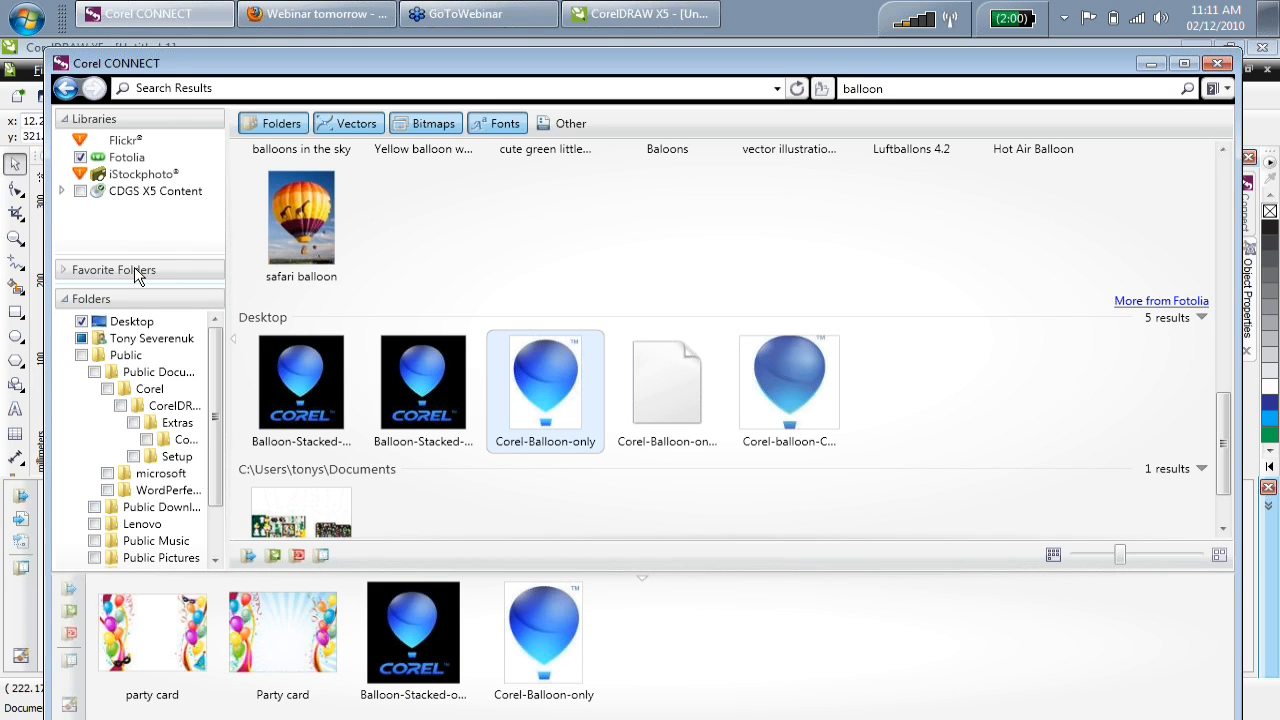
pyautogui.click(80, 191)
pyautogui.click(928, 84)
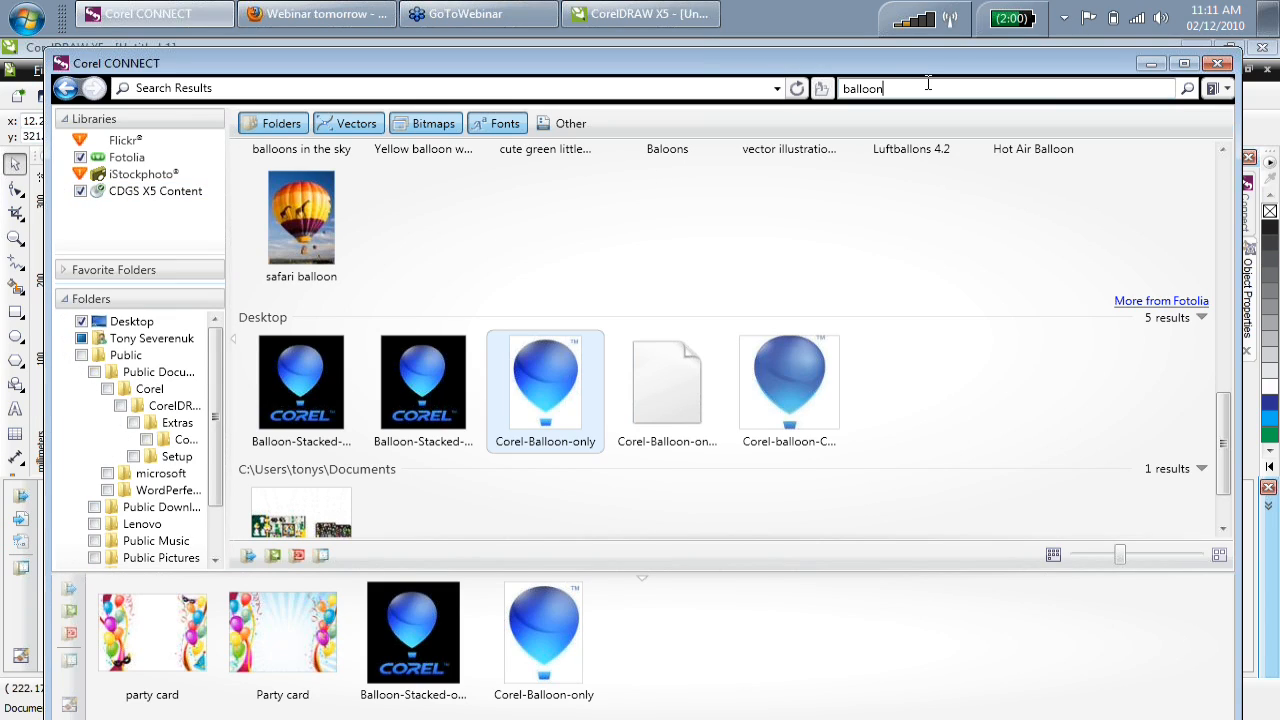
pyautogui.press('Return')
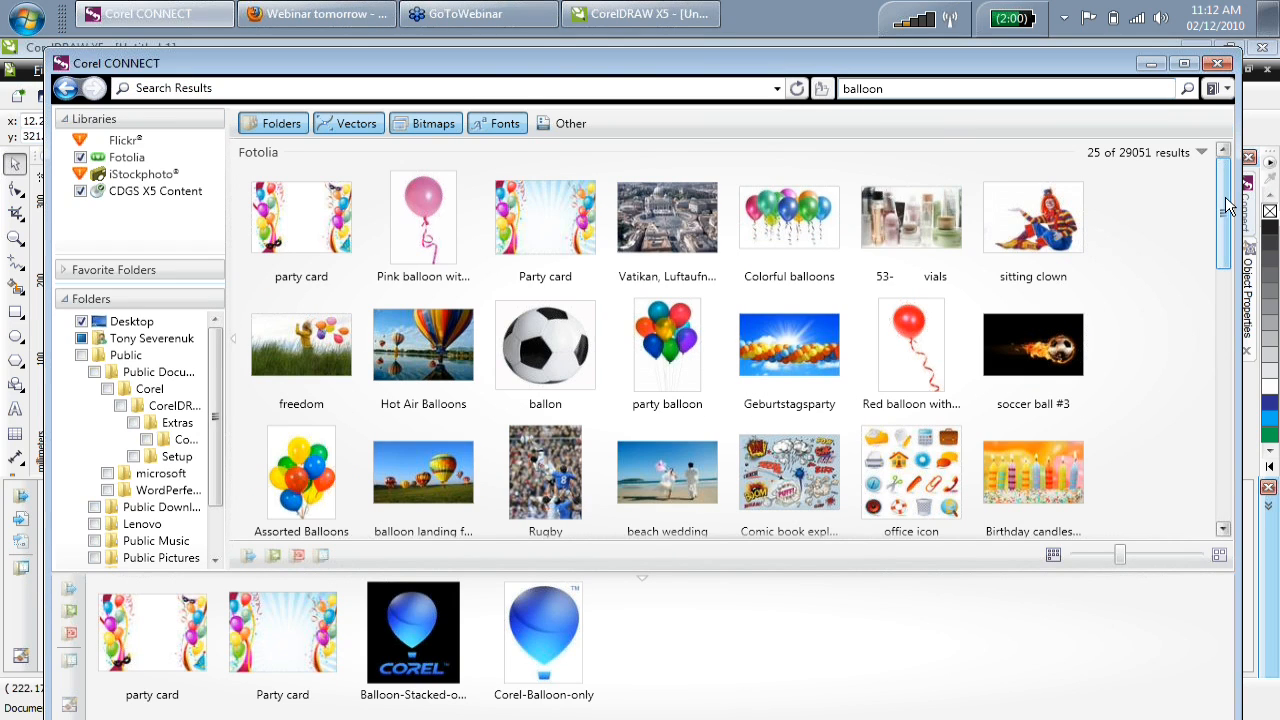
# Collect the CGS01729 balloon border clipart in the tray and minimize Corel CONNECT.
pyautogui.moveTo(1228, 205); pyautogui.dragTo(1233, 368)
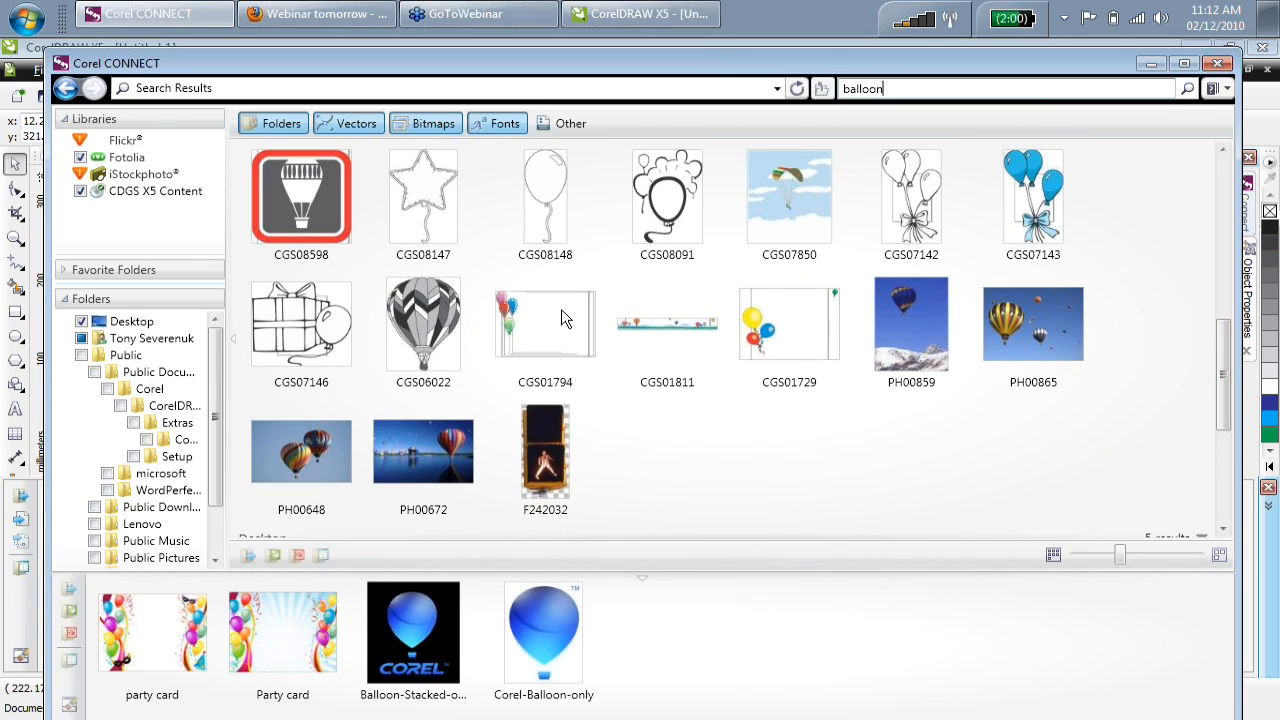
pyautogui.doubleClick(816, 333)
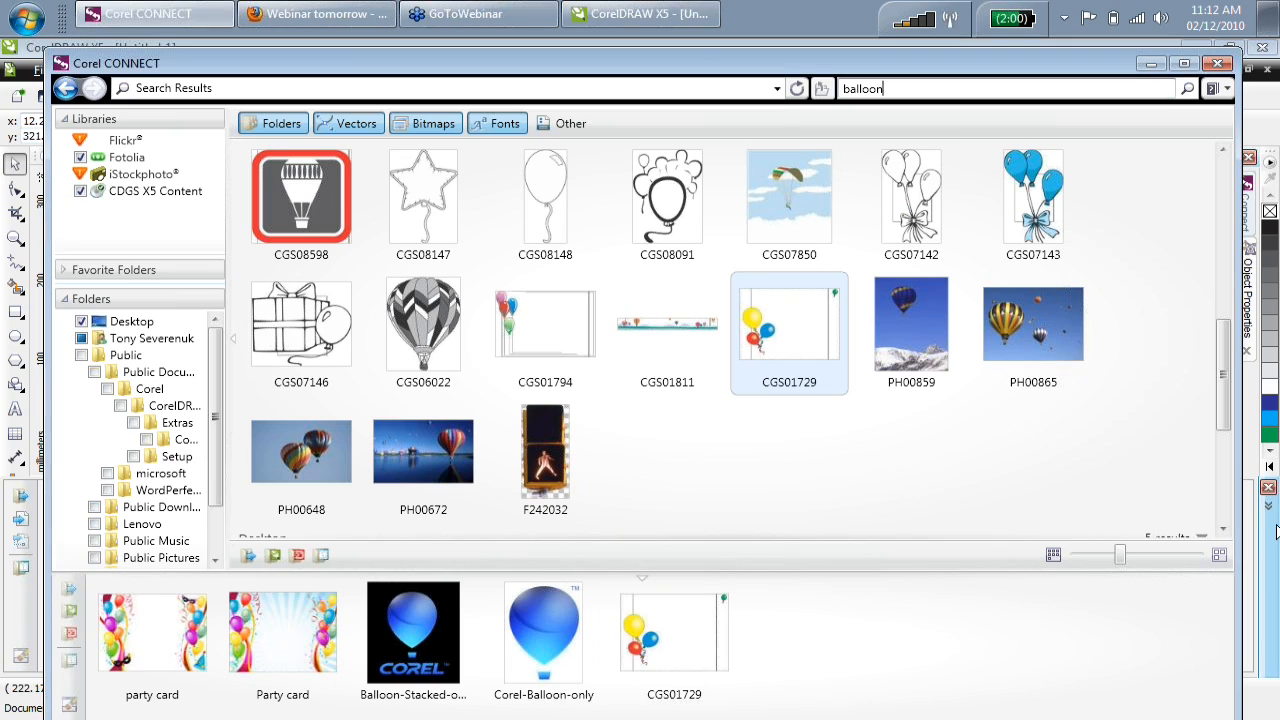
pyautogui.click(1151, 63)
# Add the colors of the CGS01729 balloon clipart to the Document Palette by way of the drawing, then delete the clipart.
pyautogui.moveTo(816, 558); pyautogui.dragTo(600, 394)
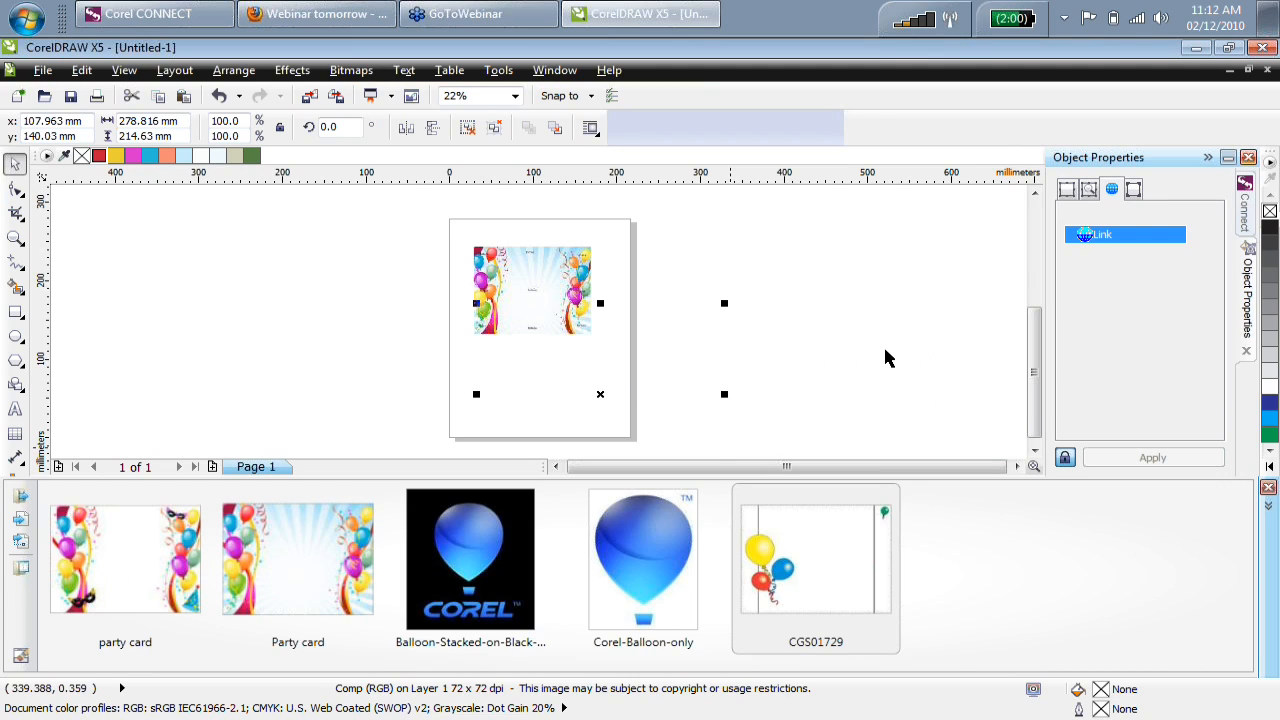
pyautogui.moveTo(594, 394); pyautogui.dragTo(403, 163)
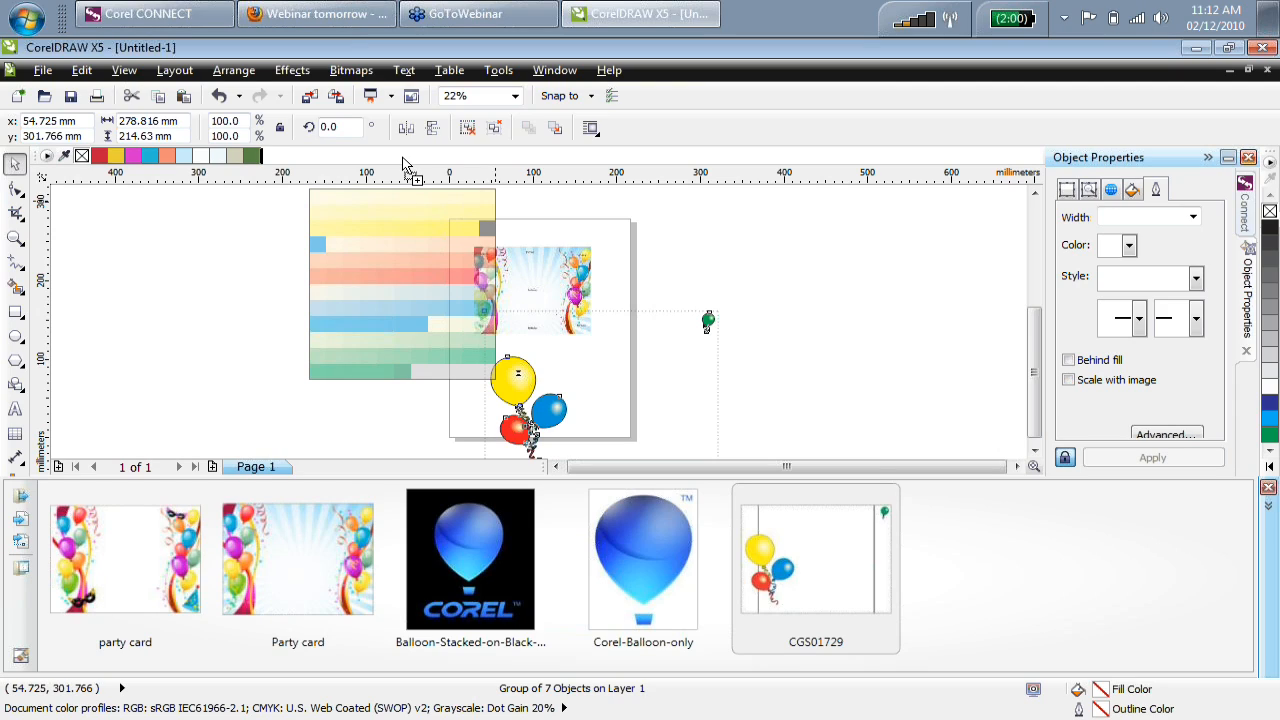
pyautogui.moveTo(405, 163); pyautogui.dragTo(402, 158)
pyautogui.moveTo(525, 413); pyautogui.dragTo(673, 330)
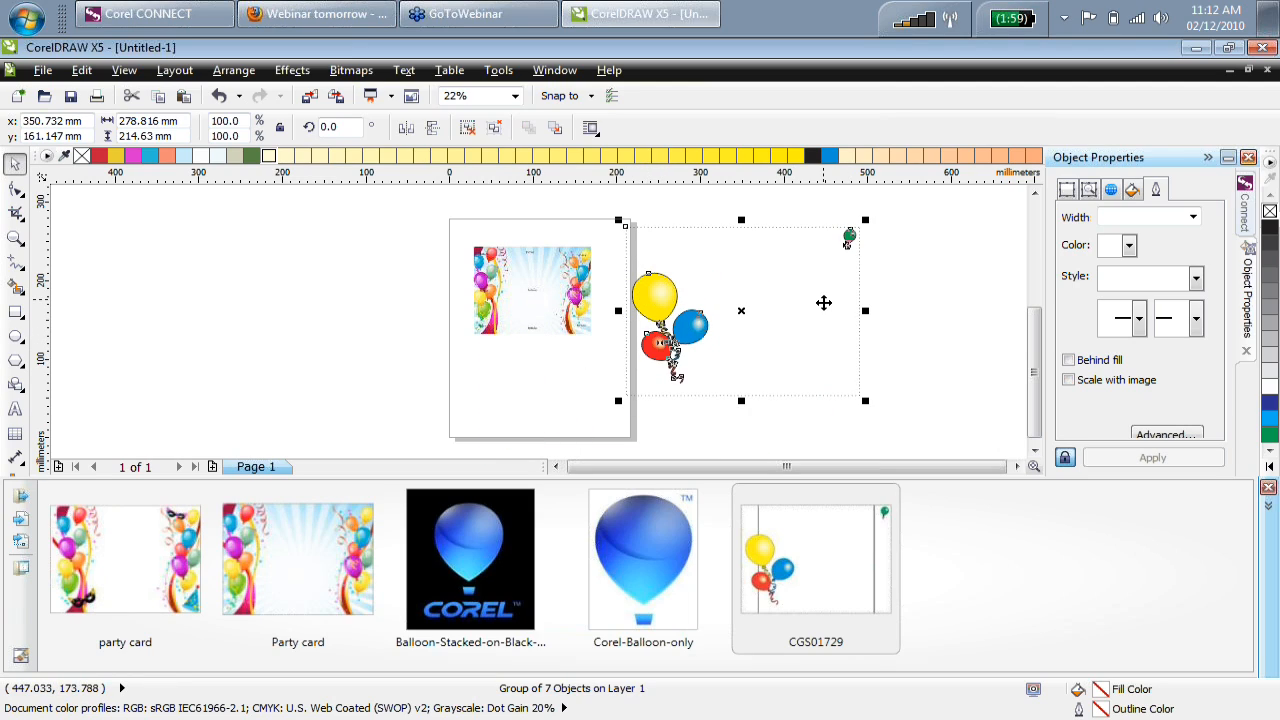
pyautogui.press('Delete')
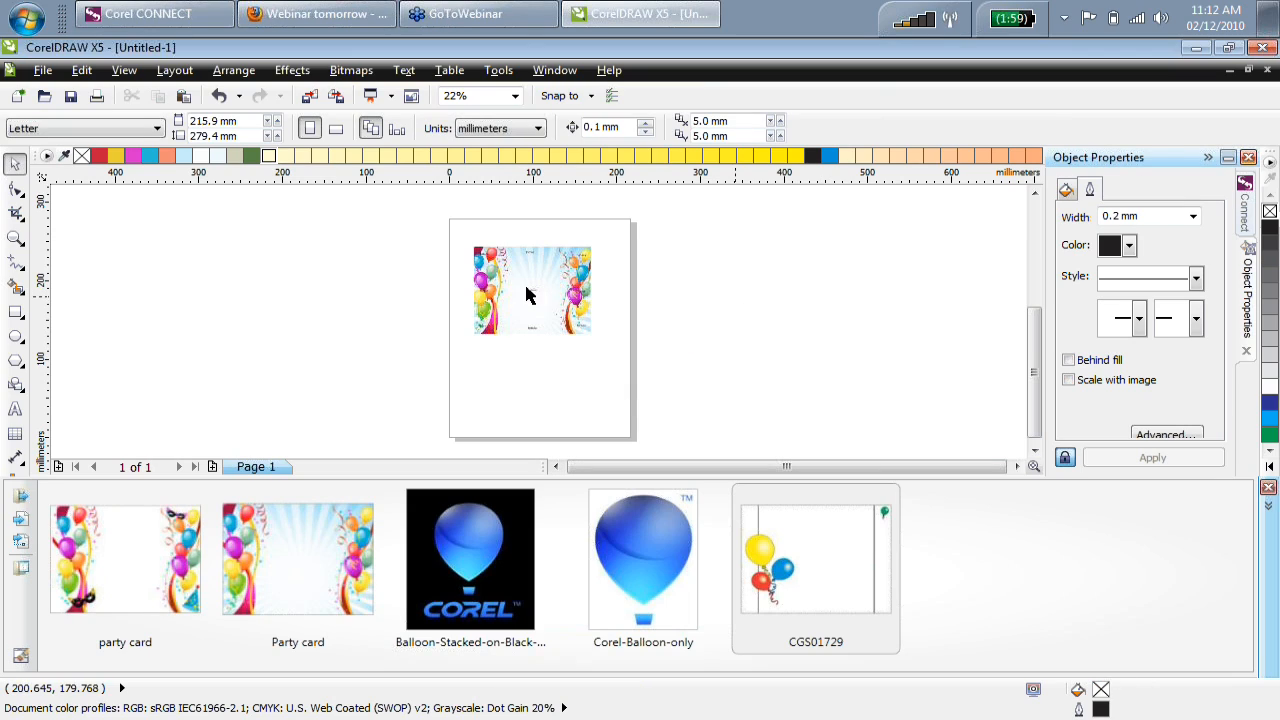
# Reset the Document Palette with the Party card image selected, accepting the color removal and adding 10 colors from the bitmap.
pyautogui.click(536, 292)
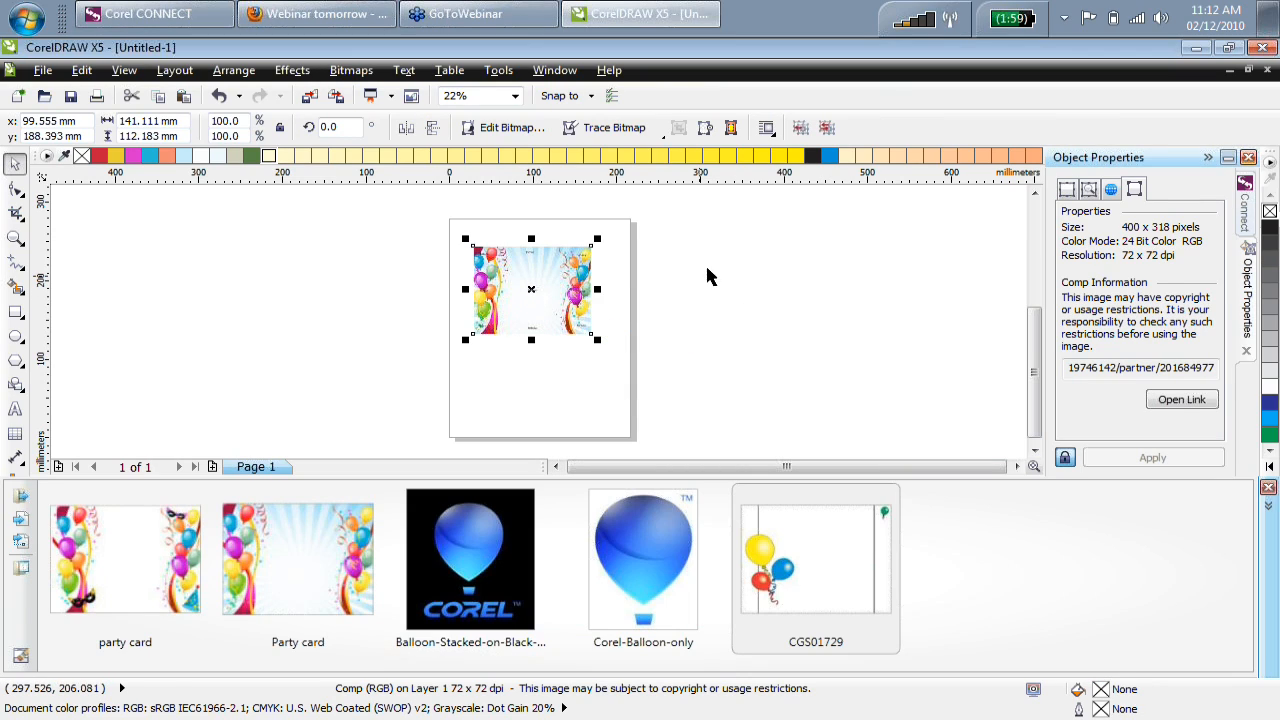
pyautogui.click(48, 157)
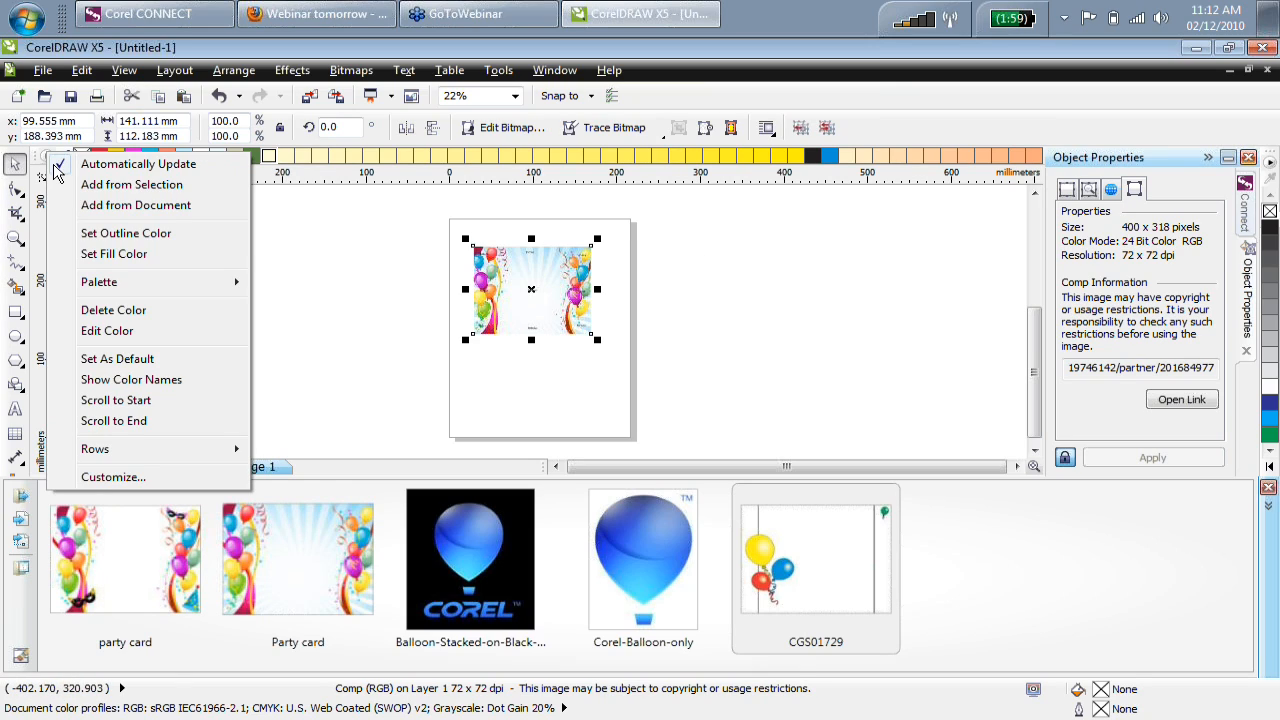
pyautogui.moveTo(172, 290)
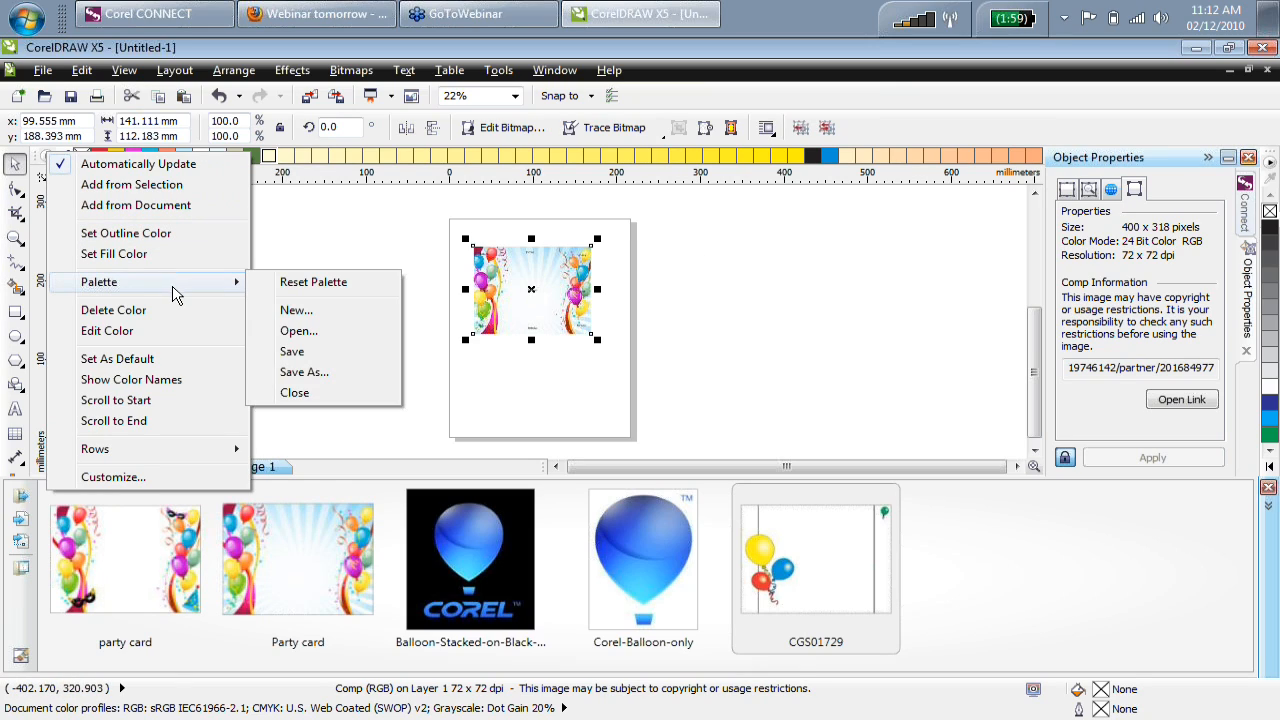
pyautogui.click(305, 286)
pyautogui.moveTo(664, 338); pyautogui.dragTo(871, 269)
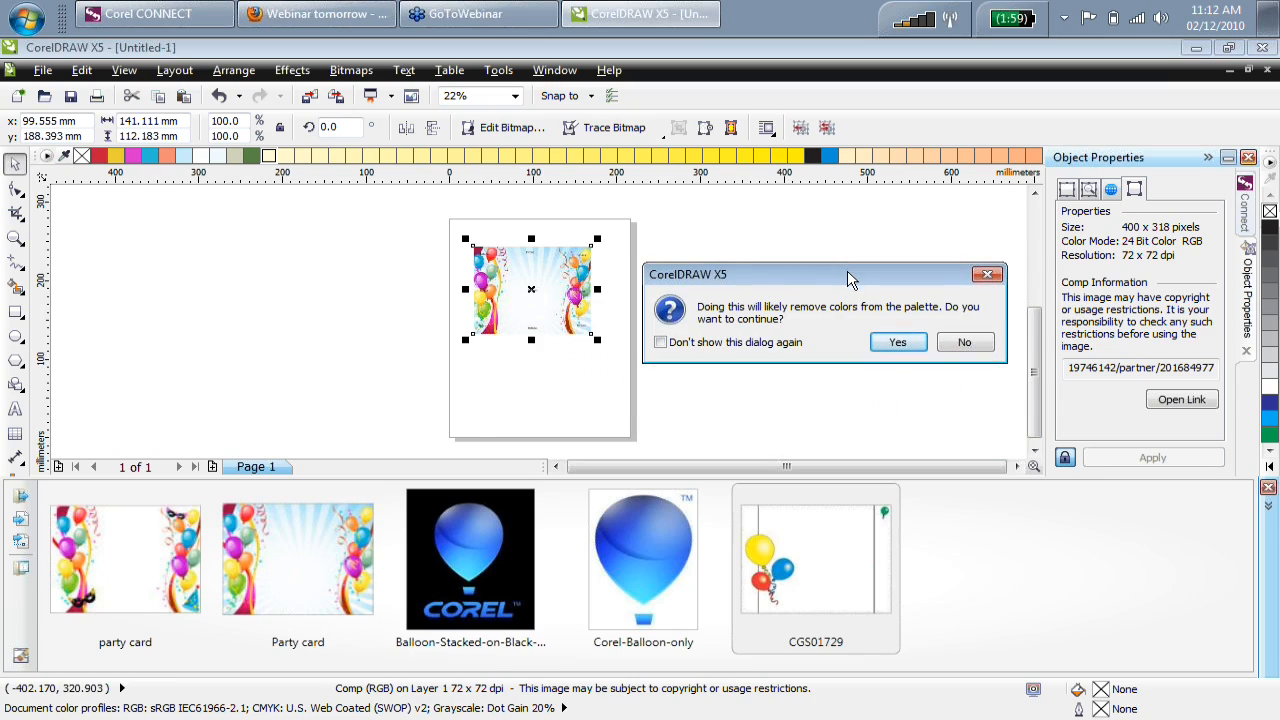
pyautogui.click(894, 343)
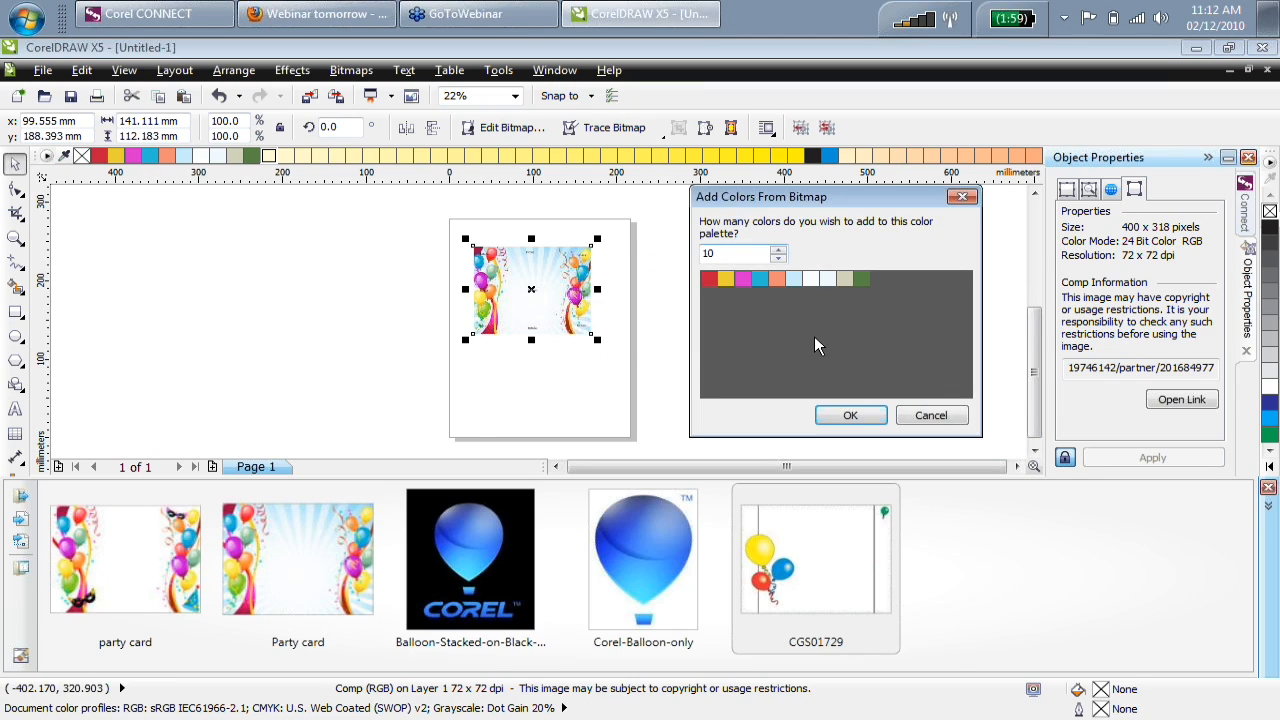
pyautogui.click(850, 416)
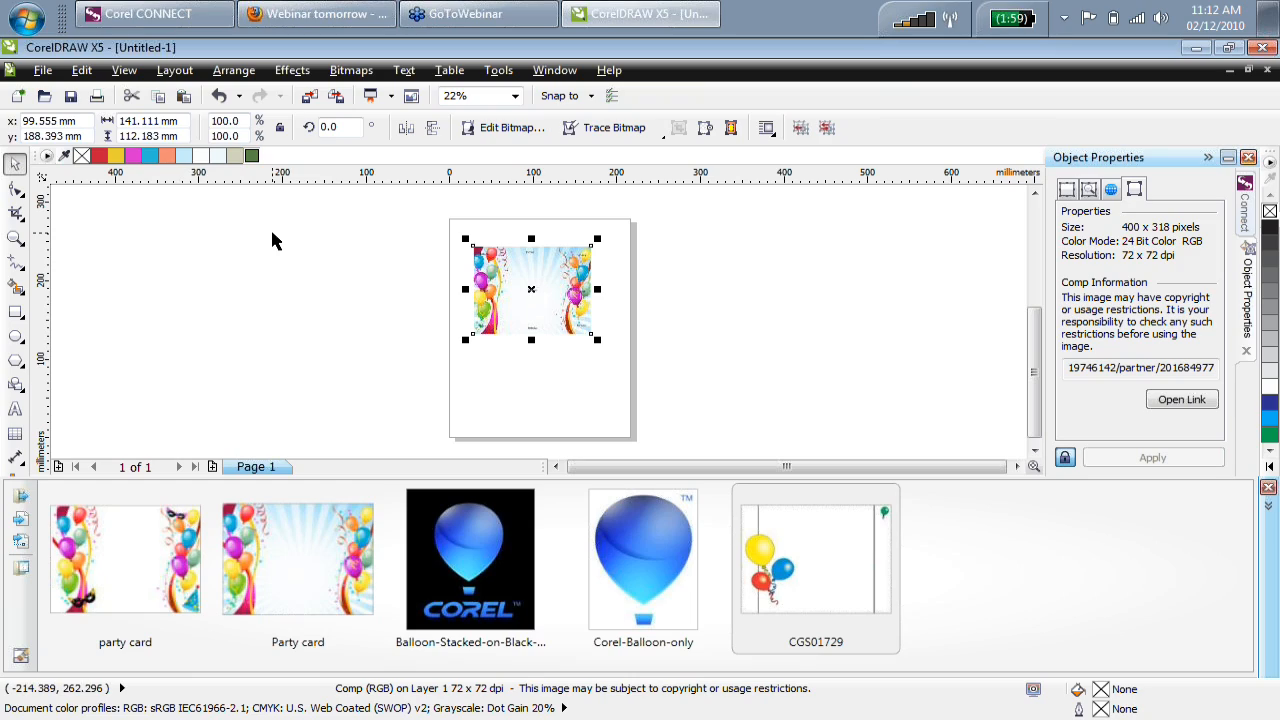
# Sample yellow, dark, light, red and steel-blue shades from the program interface into the Document Palette with its eyedropper.
pyautogui.click(64, 160)
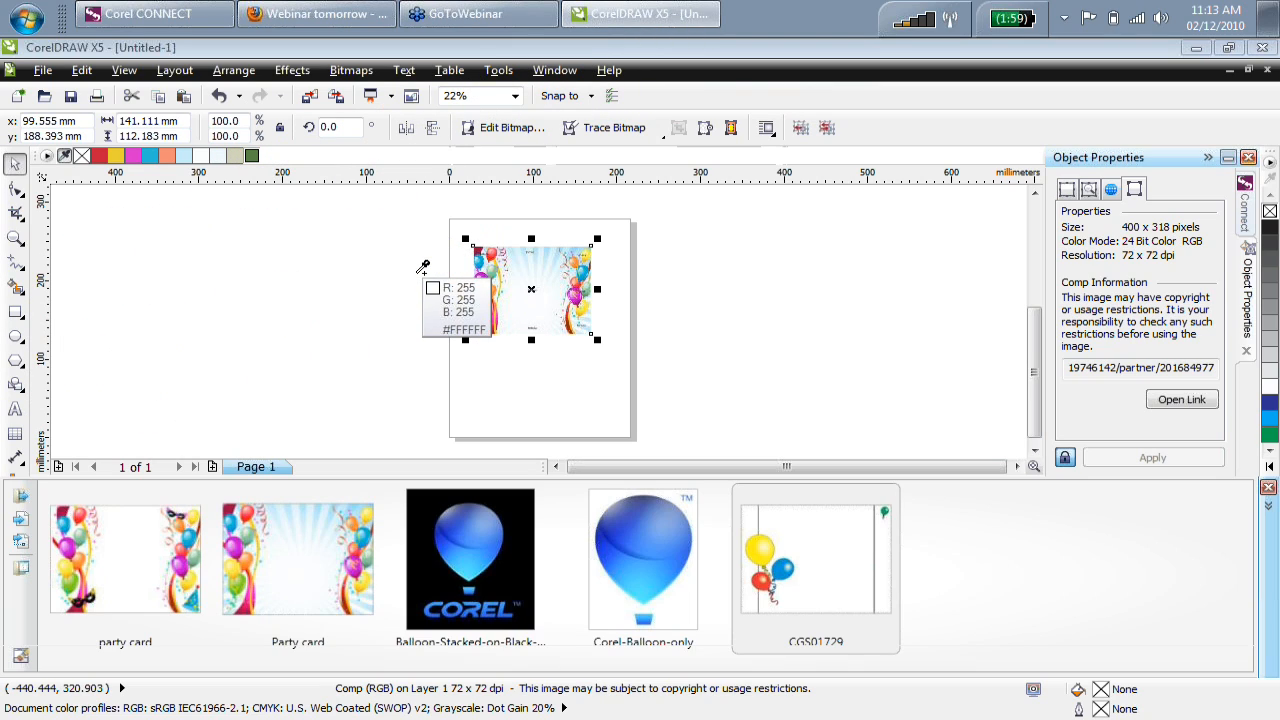
pyautogui.click(733, 126)
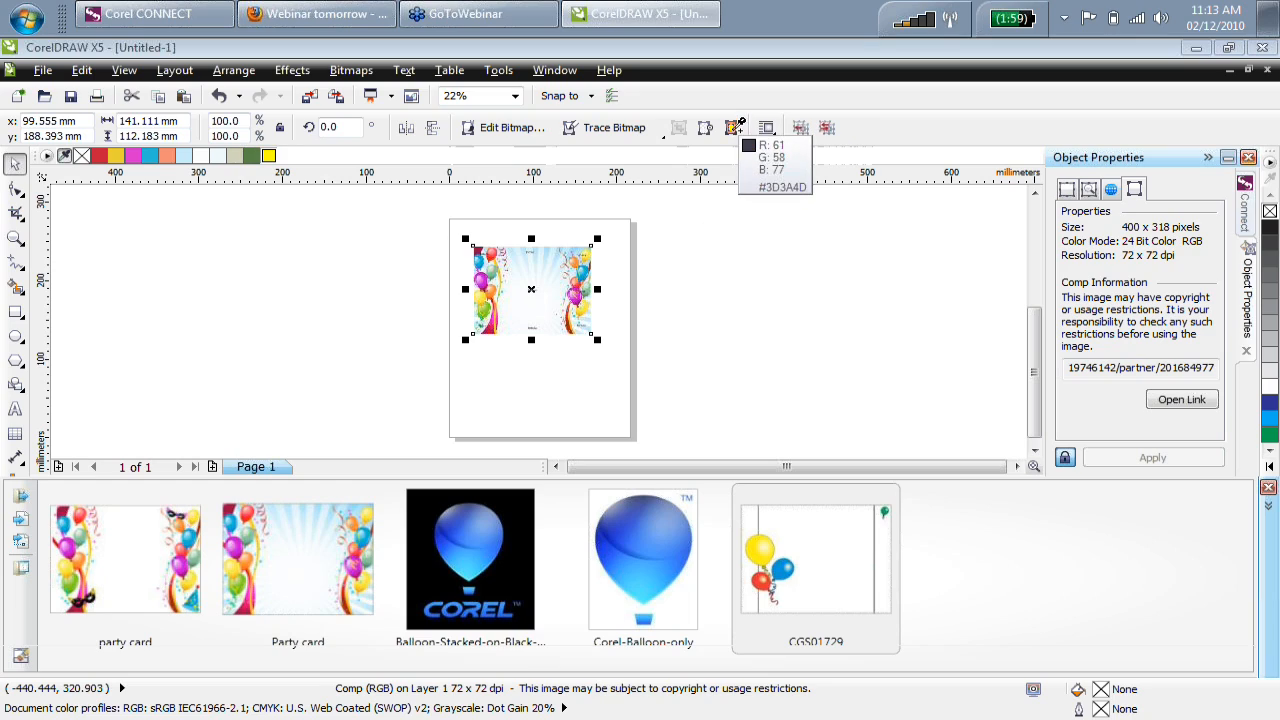
pyautogui.click(805, 127)
pyautogui.click(808, 124)
pyautogui.click(826, 127)
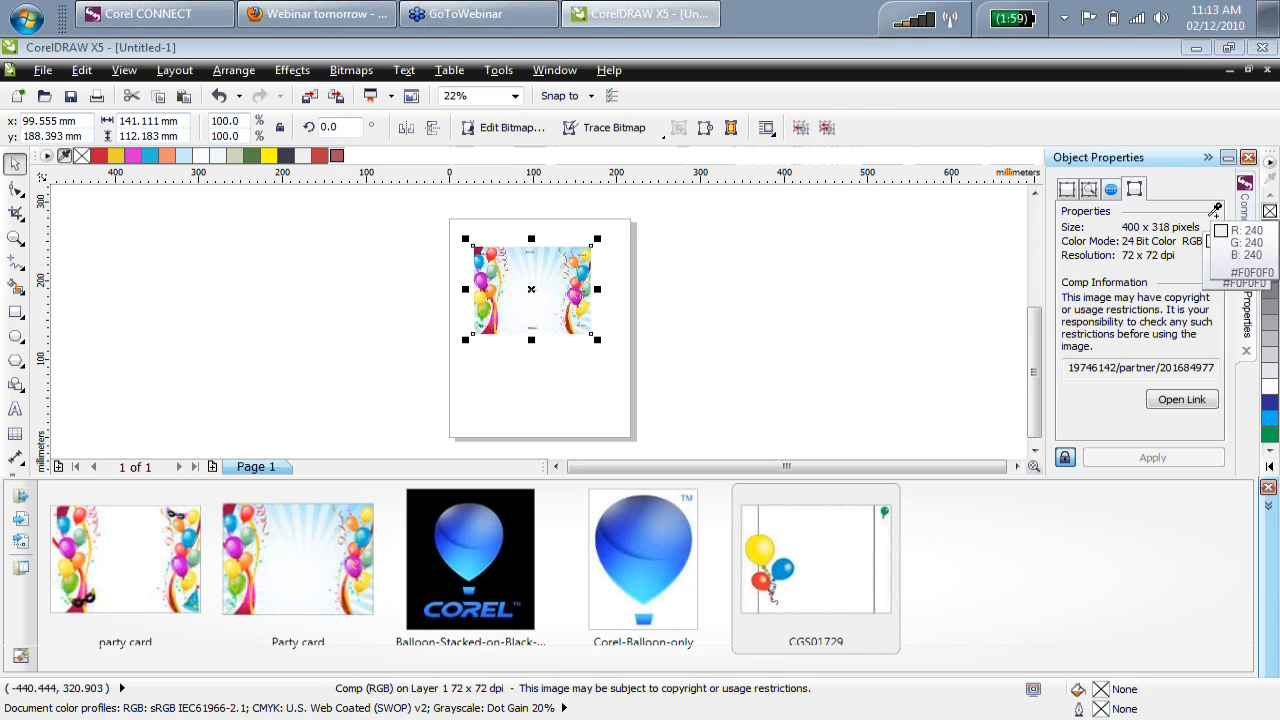
pyautogui.click(1115, 192)
# Sample the pale background plus orange, blue, grey-green and magenta balloon colors from the Party card image into the Document Palette.
pyautogui.click(535, 258)
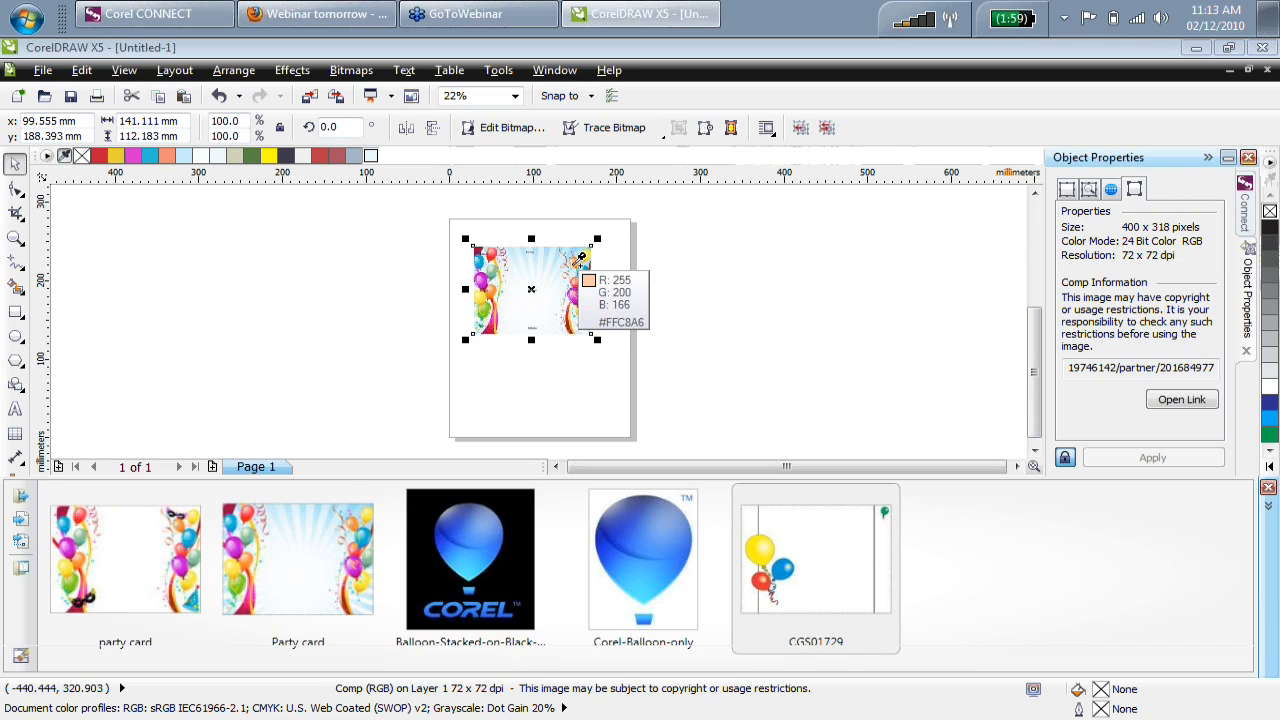
pyautogui.click(573, 264)
pyautogui.click(581, 285)
pyautogui.click(583, 288)
pyautogui.click(580, 293)
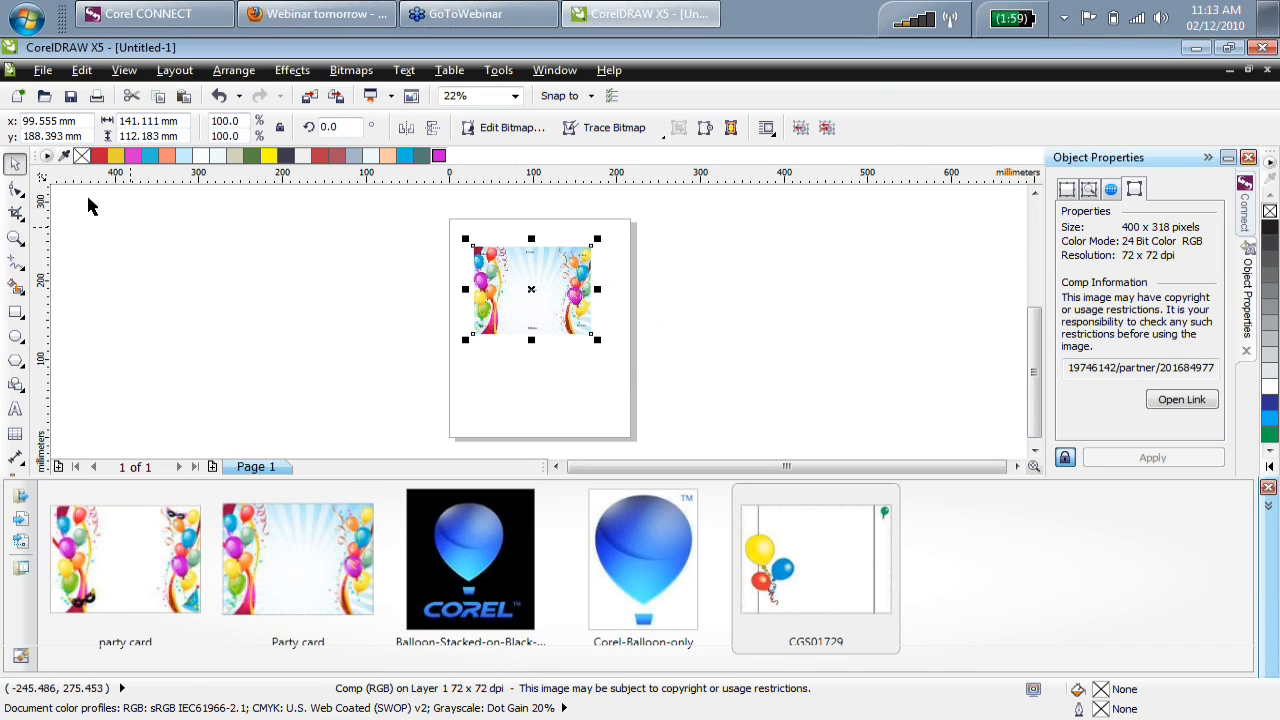
# Place the Corel-Balloon-only image from the tray beside the page, to the right of the Party card image.
pyautogui.click(185, 305)
pyautogui.moveTo(670, 360); pyautogui.dragTo(678, 308)
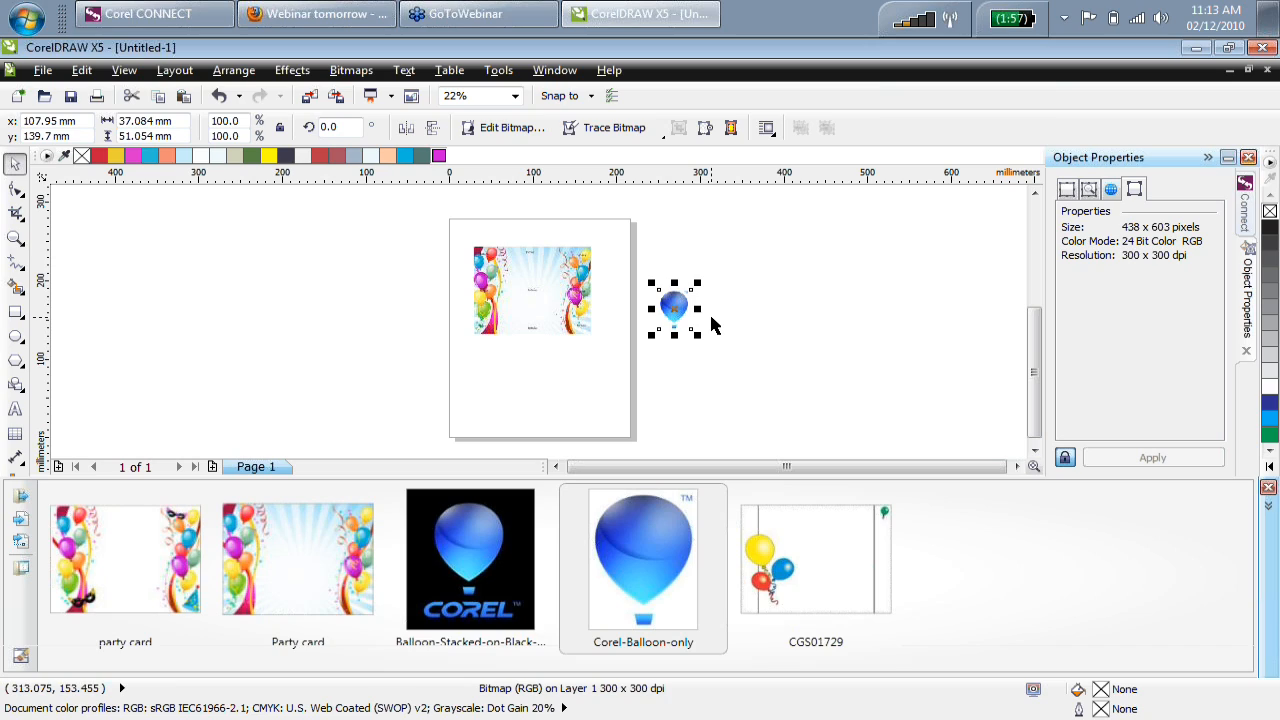
# Draw a rectangle about 116 × 135 mm over the Party card image, place an offset copy of it, and collapse the tray.
pyautogui.click(15, 311)
pyautogui.moveTo(398, 228); pyautogui.dragTo(495, 333)
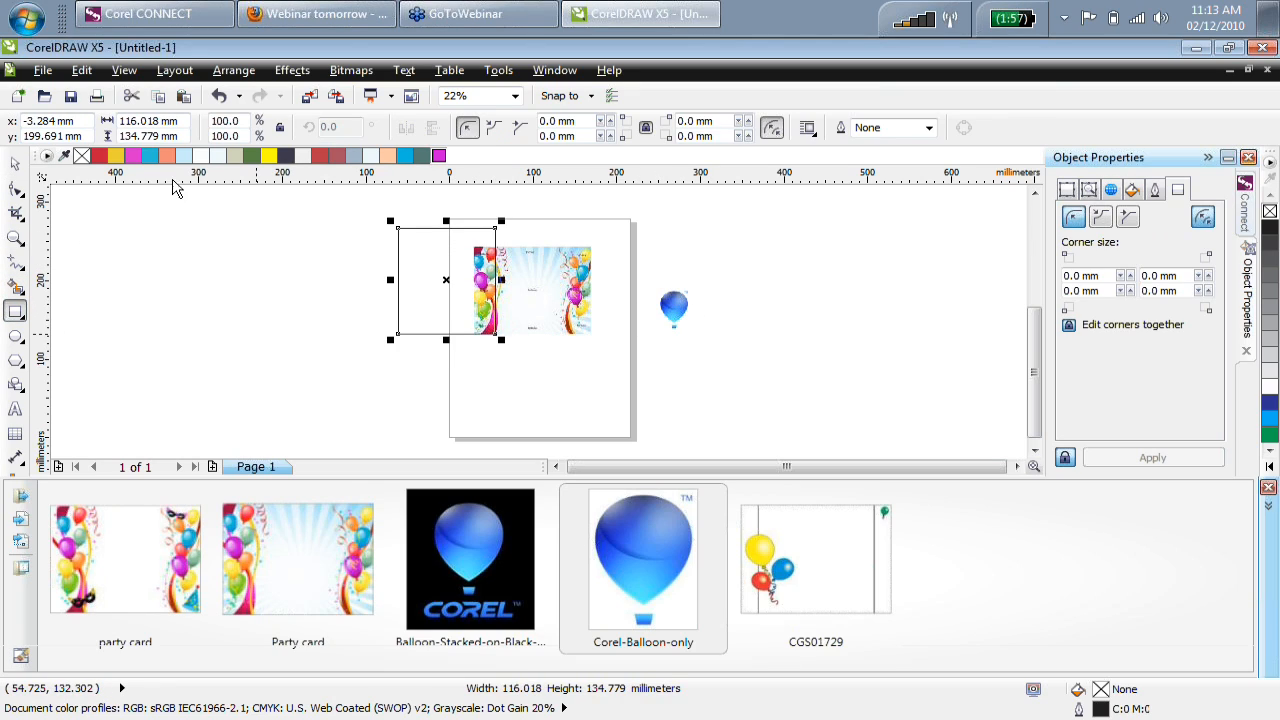
pyautogui.click(15, 164)
pyautogui.moveTo(426, 286); pyautogui.dragTo(530, 325)
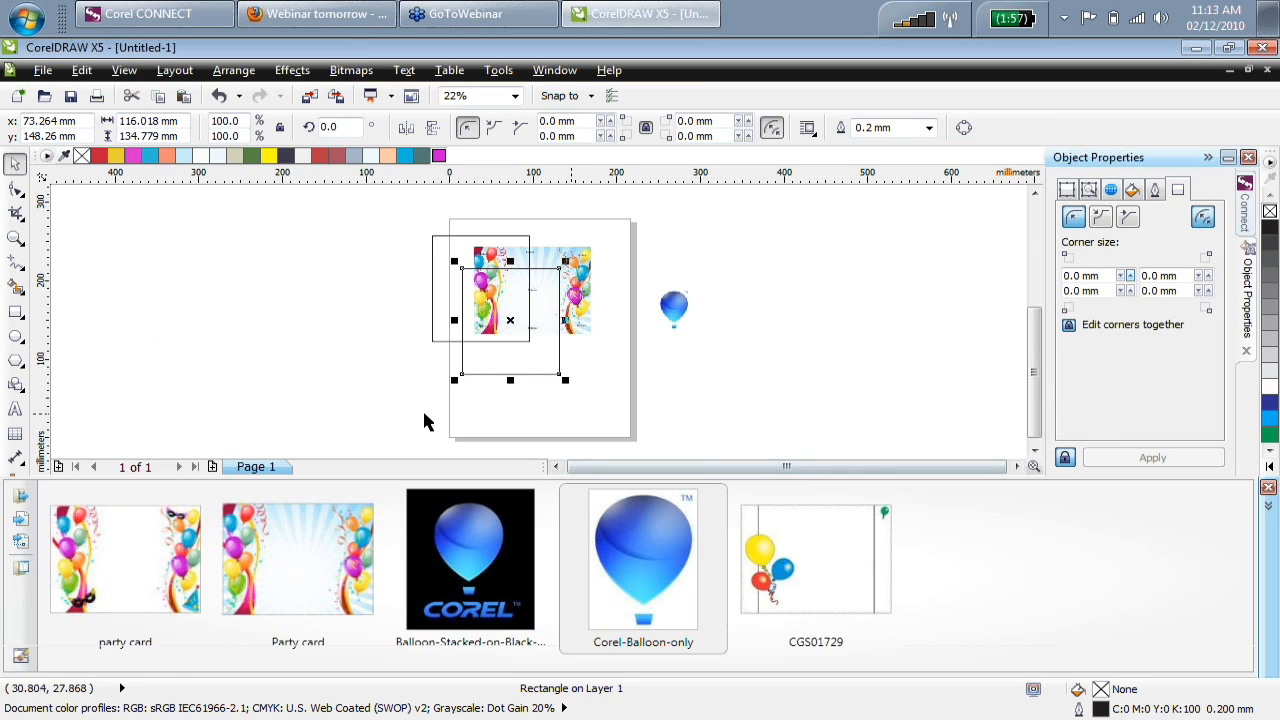
pyautogui.click(1269, 506)
# Try several palette colors as the fill of the front rectangle, ending with the purple C:20 M:80 Y:0 K:20.
pyautogui.click(451, 296)
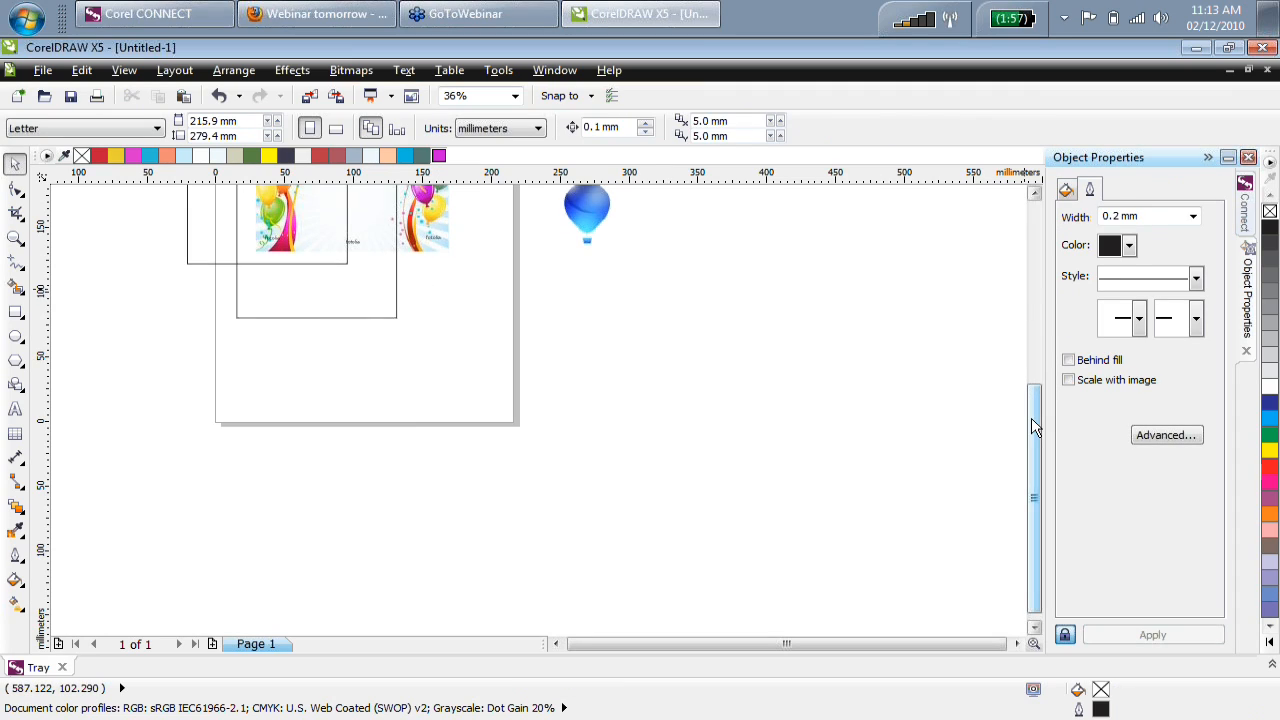
pyautogui.scroll(3, 322, 369)
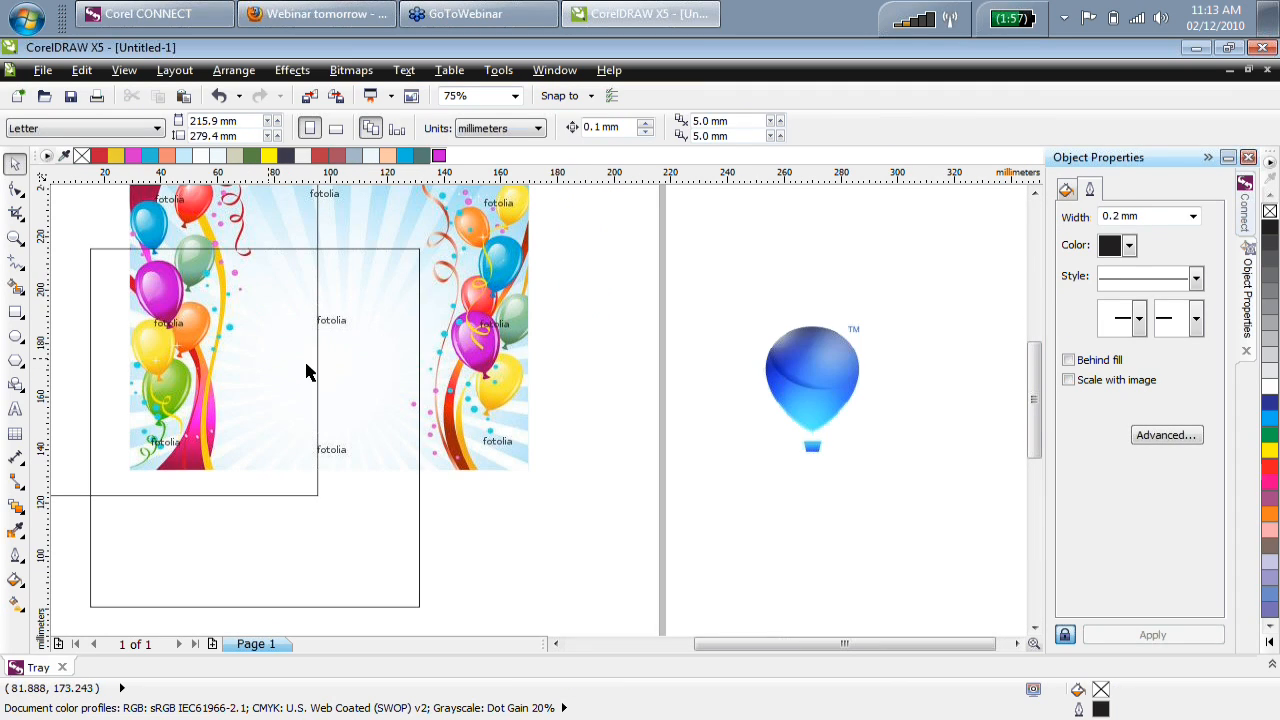
pyautogui.click(320, 368)
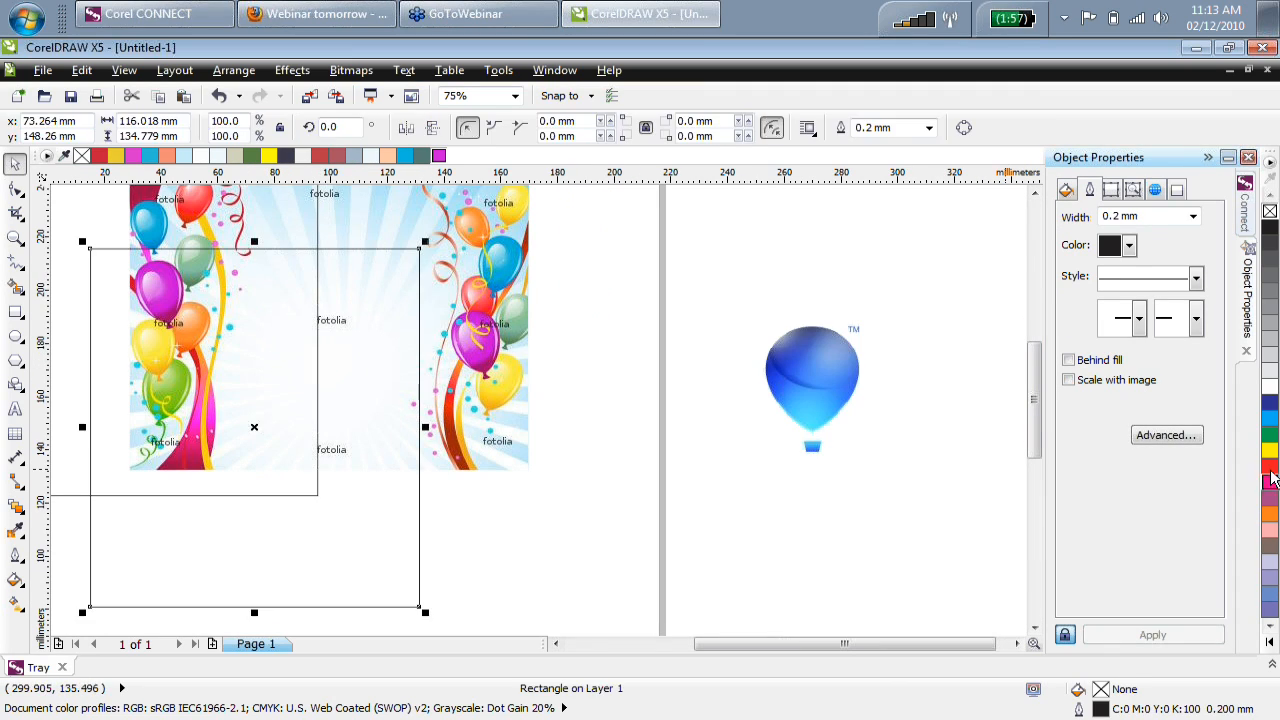
pyautogui.click(1270, 545)
pyautogui.click(1270, 450)
pyautogui.click(1271, 503)
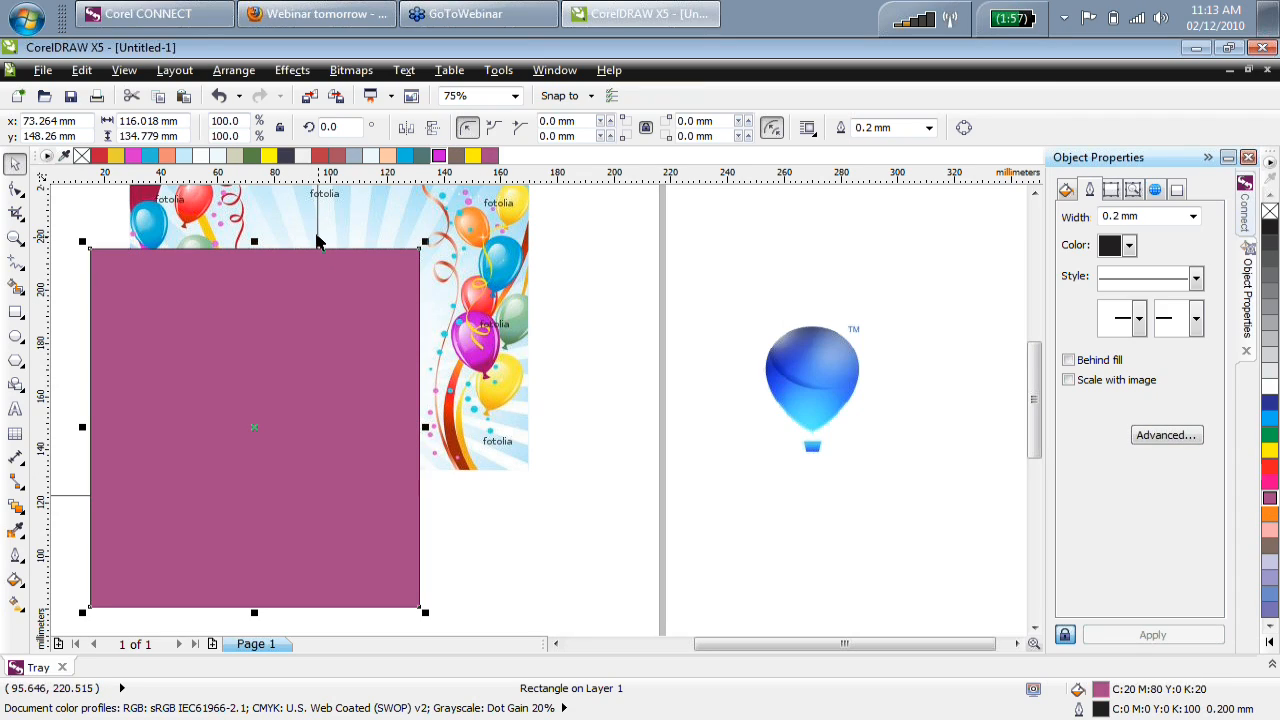
# Fill the rear rectangle with hot pink and give it an orange outline.
pyautogui.click(1270, 450)
pyautogui.click(1270, 481)
pyautogui.rightClick(1275, 516)
pyautogui.moveTo(950, 654); pyautogui.dragTo(888, 654)
# Shrink the purple rectangle to about 68 × 79 mm and position it over the lower part of the pink rectangle.
pyautogui.click(443, 387)
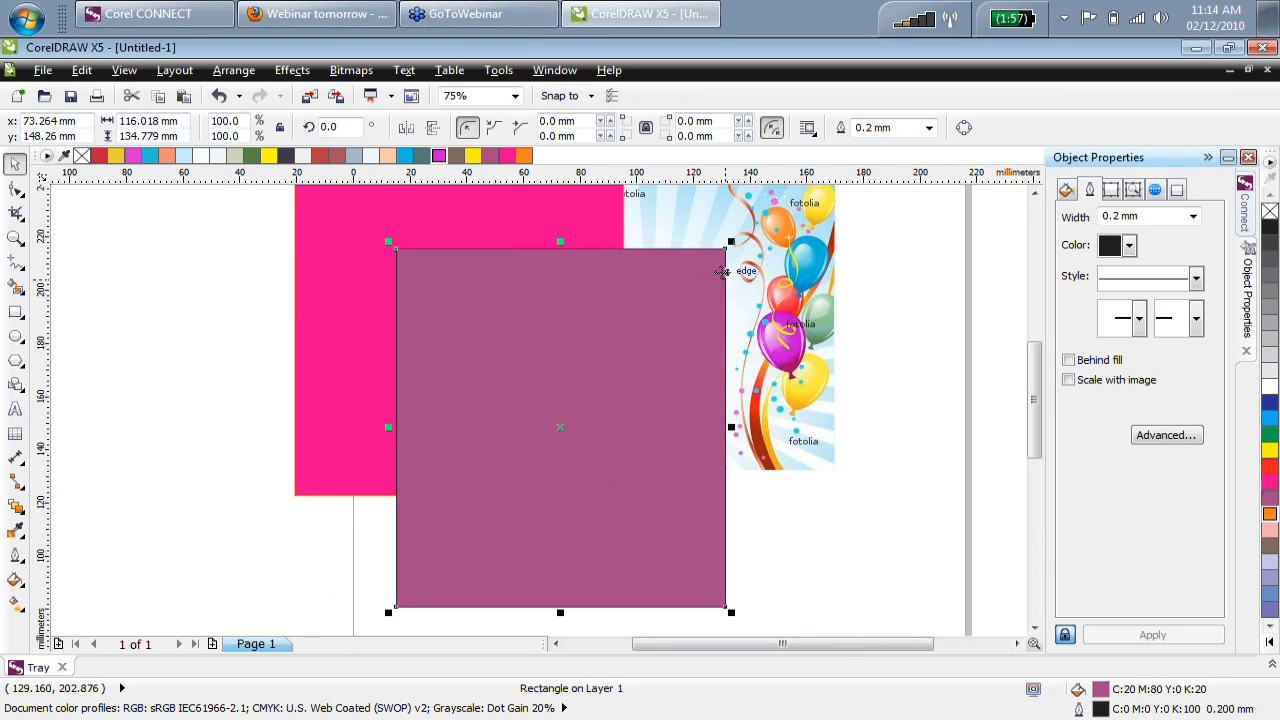
pyautogui.moveTo(727, 250); pyautogui.dragTo(589, 387)
pyautogui.moveTo(493, 502); pyautogui.dragTo(478, 420)
# Cast a drop shadow from the purple rectangle toward its lower right, offset about 14 mm across and 16 mm down.
pyautogui.click(20, 513)
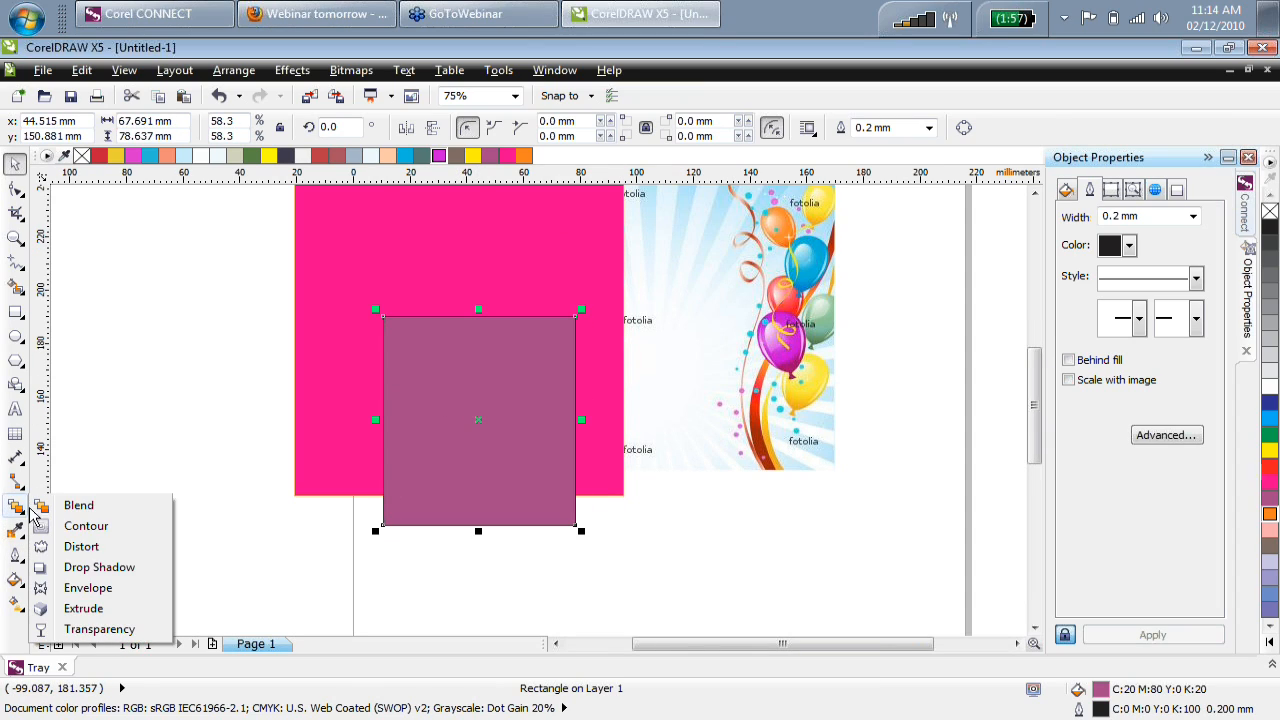
pyautogui.click(110, 566)
pyautogui.moveTo(478, 420); pyautogui.dragTo(620, 566)
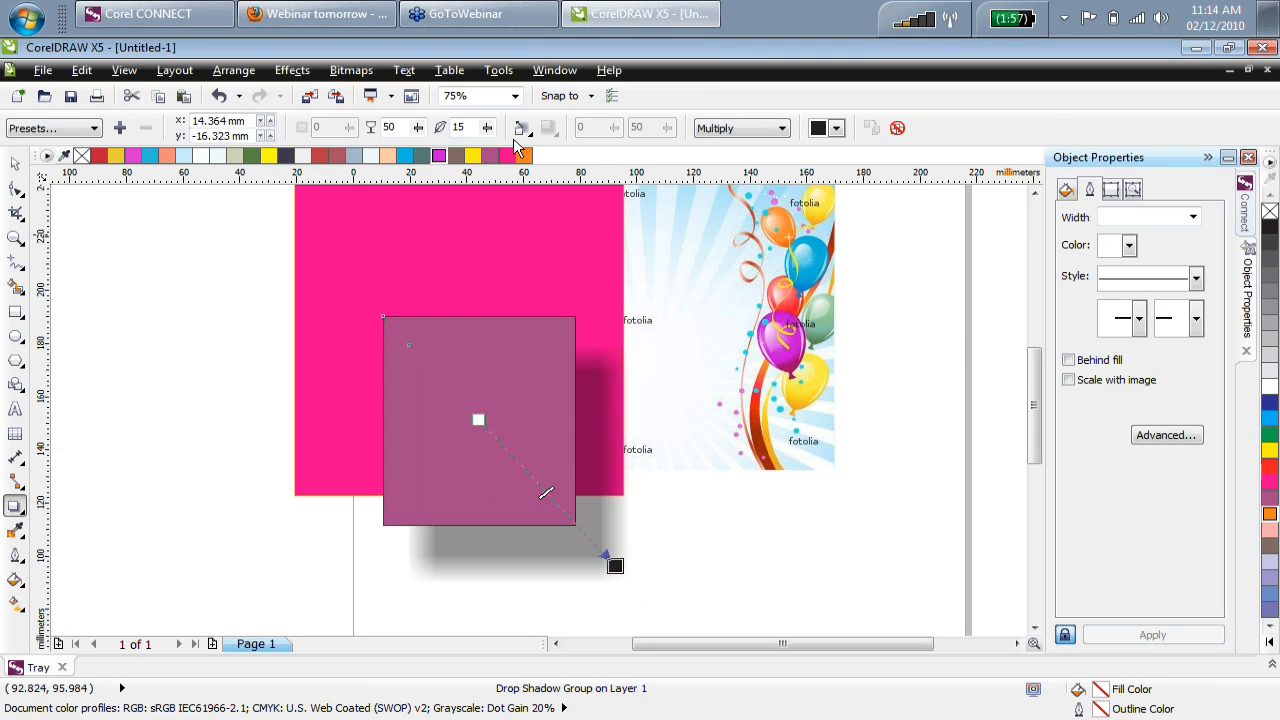
# Recolor the drop shadow with an orange-brown sampled from the interface and shorten its offset to about 8 mm across and down.
pyautogui.click(838, 129)
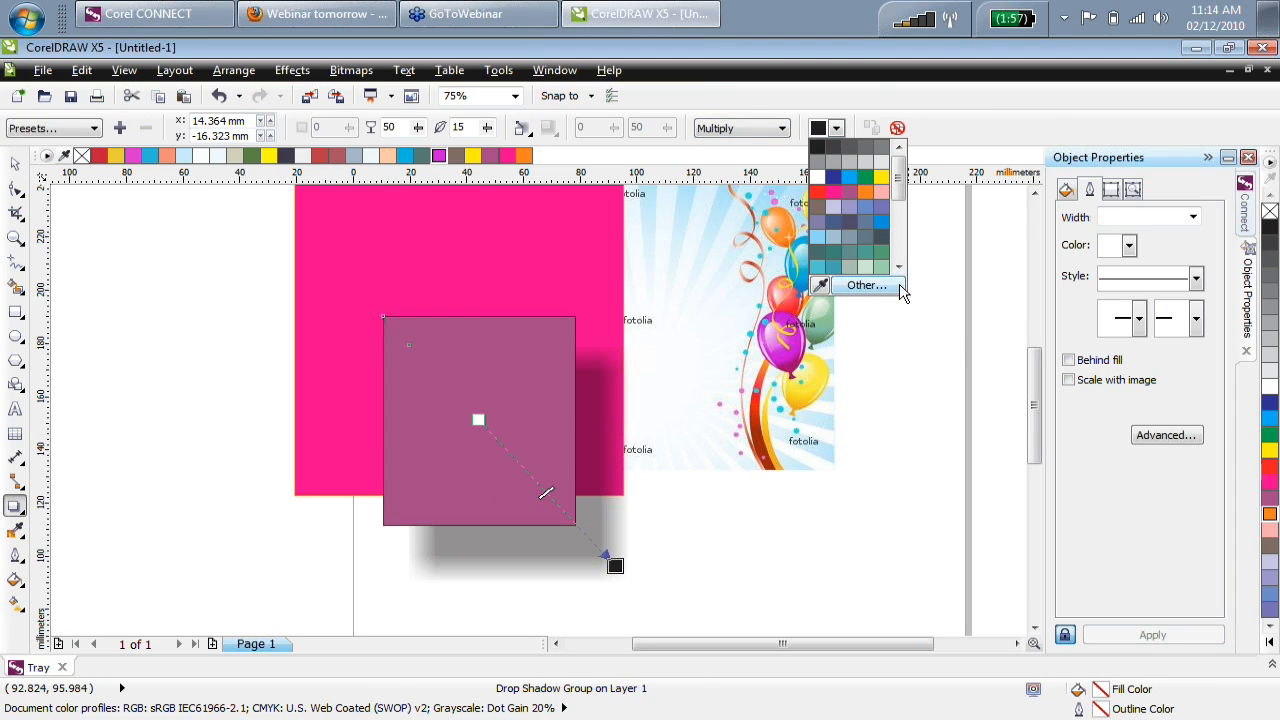
pyautogui.moveTo(899, 170)
pyautogui.mouseDown()
pyautogui.moveTo(903, 207)
pyautogui.moveTo(900, 176)
pyautogui.mouseUp()
pyautogui.click(820, 287)
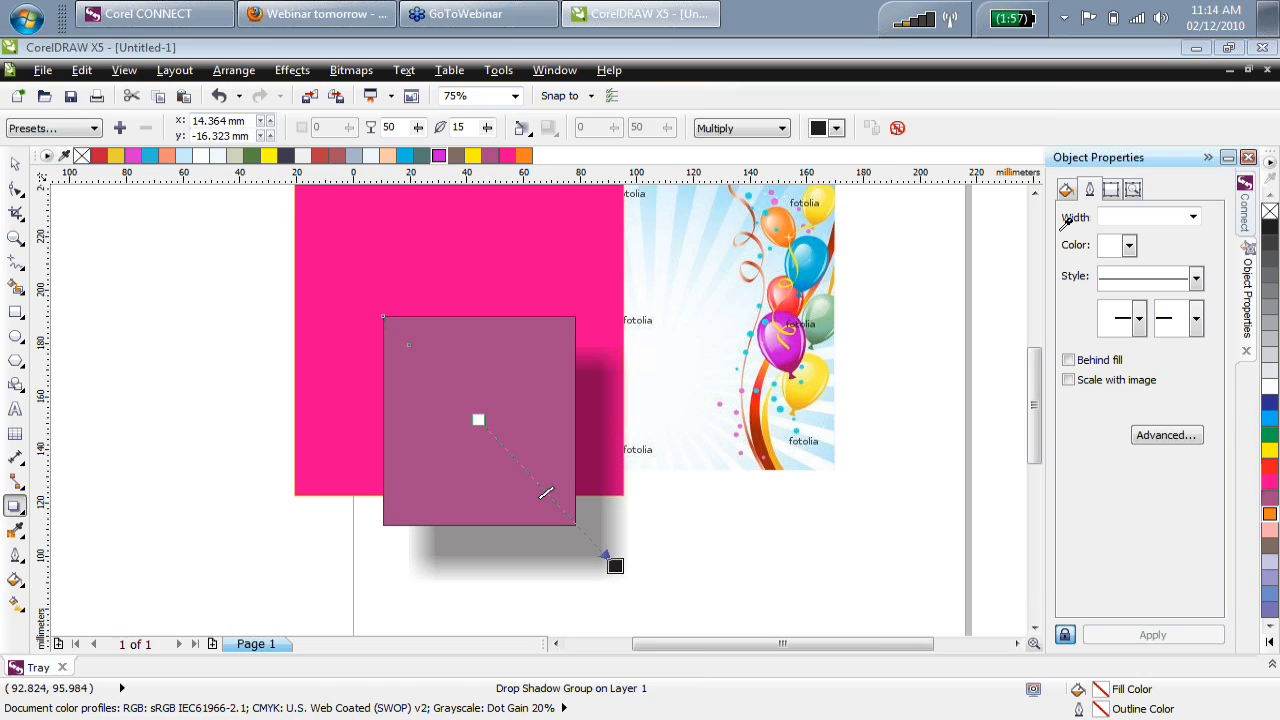
pyautogui.click(1065, 195)
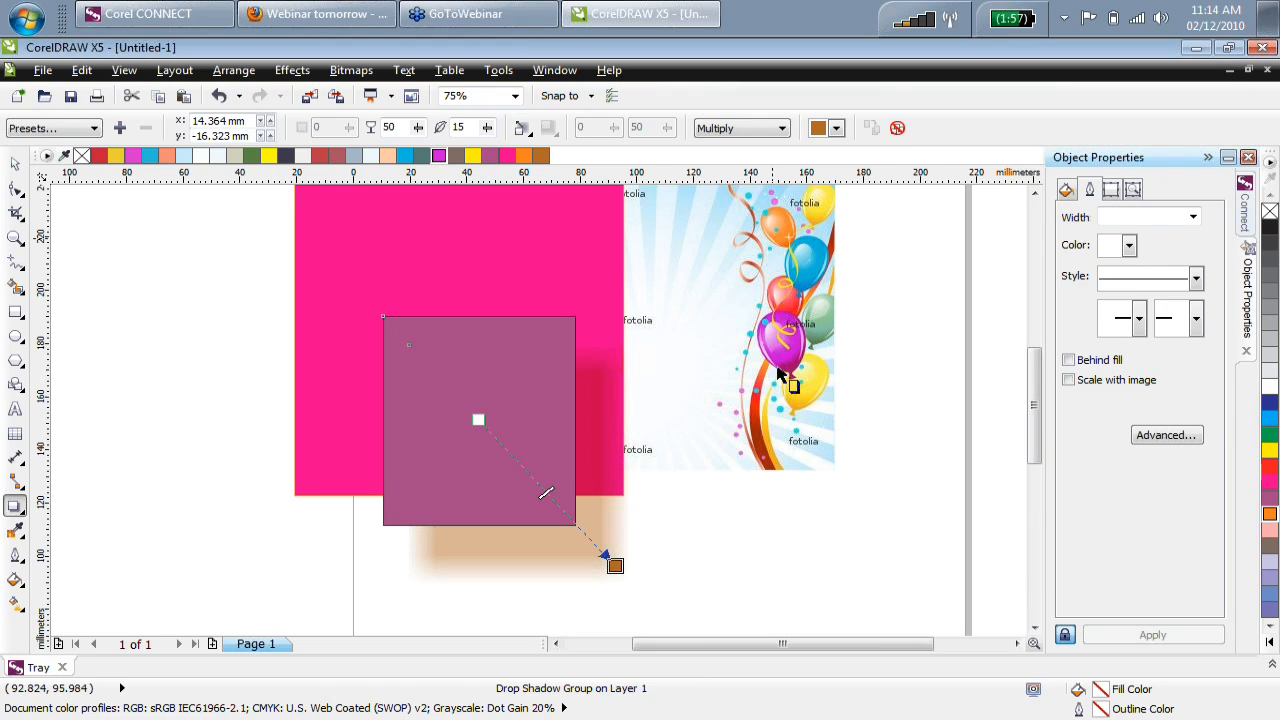
pyautogui.moveTo(612, 567); pyautogui.dragTo(598, 533)
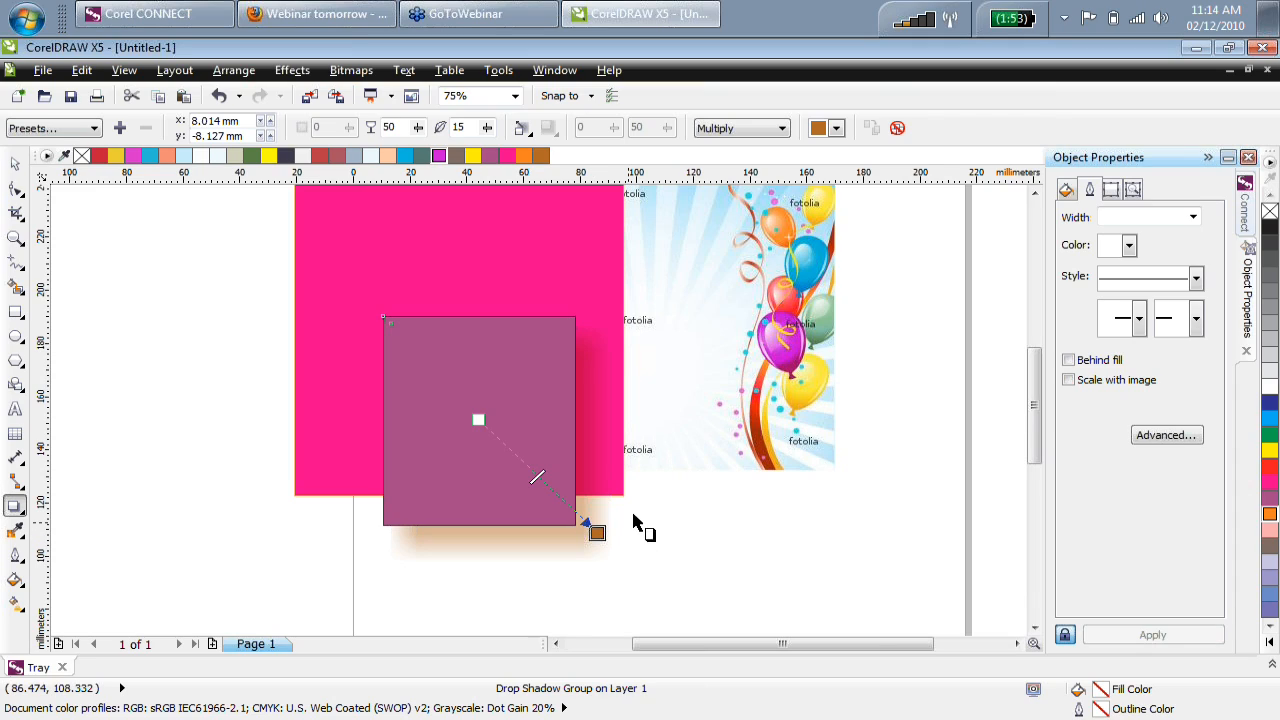
# Apply a diagonal linear fountain fill to the shadowed rectangle, running from purple at upper left to blue-violet at lower right.
pyautogui.click(16, 164)
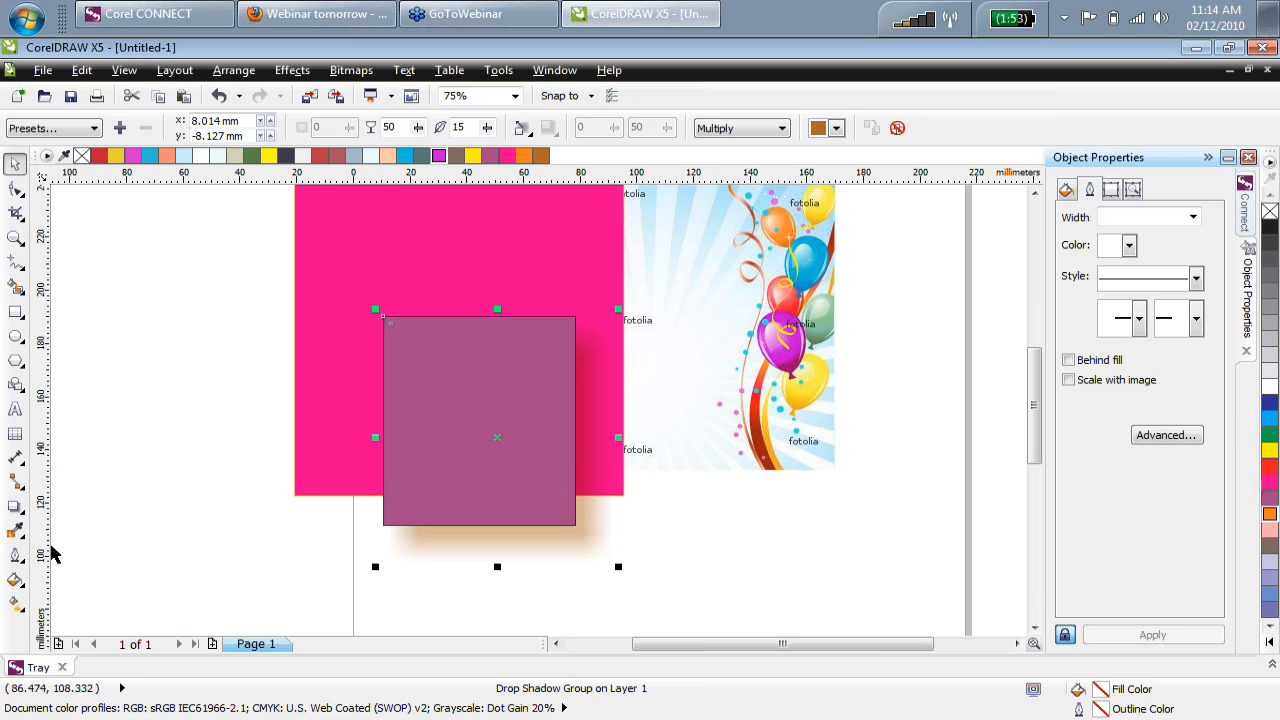
pyautogui.click(16, 603)
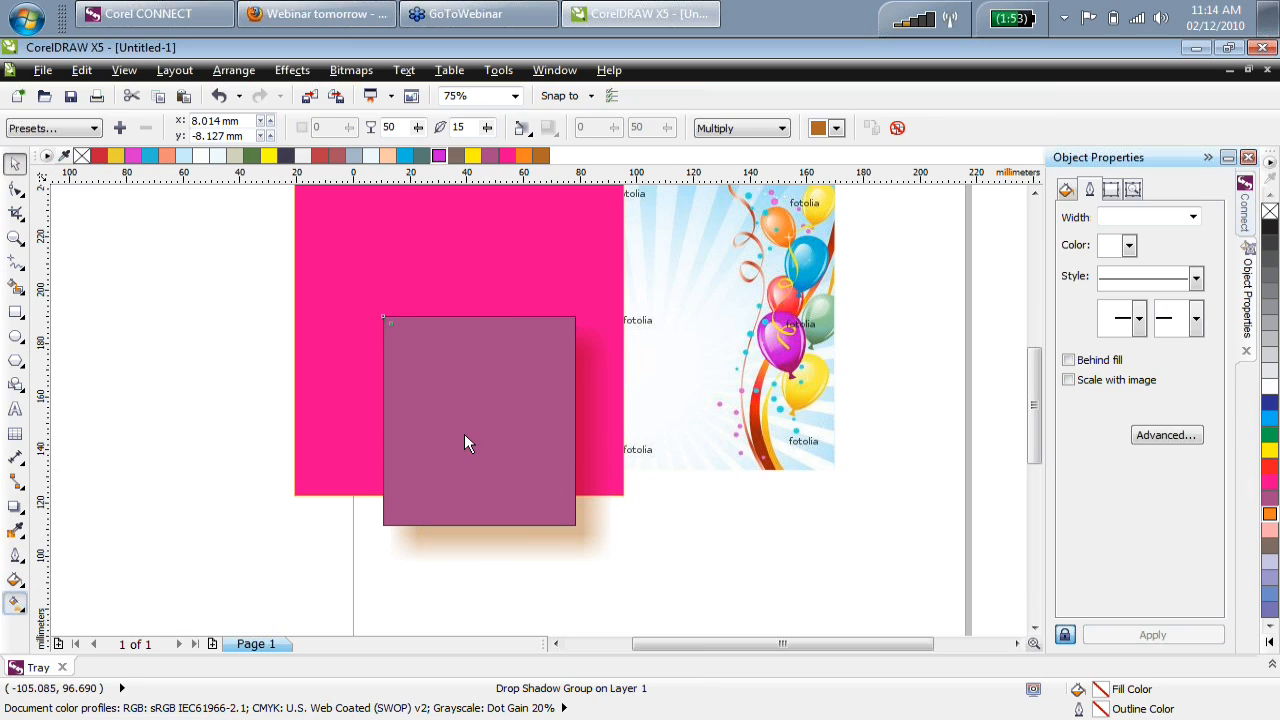
pyautogui.moveTo(435, 380); pyautogui.dragTo(563, 523)
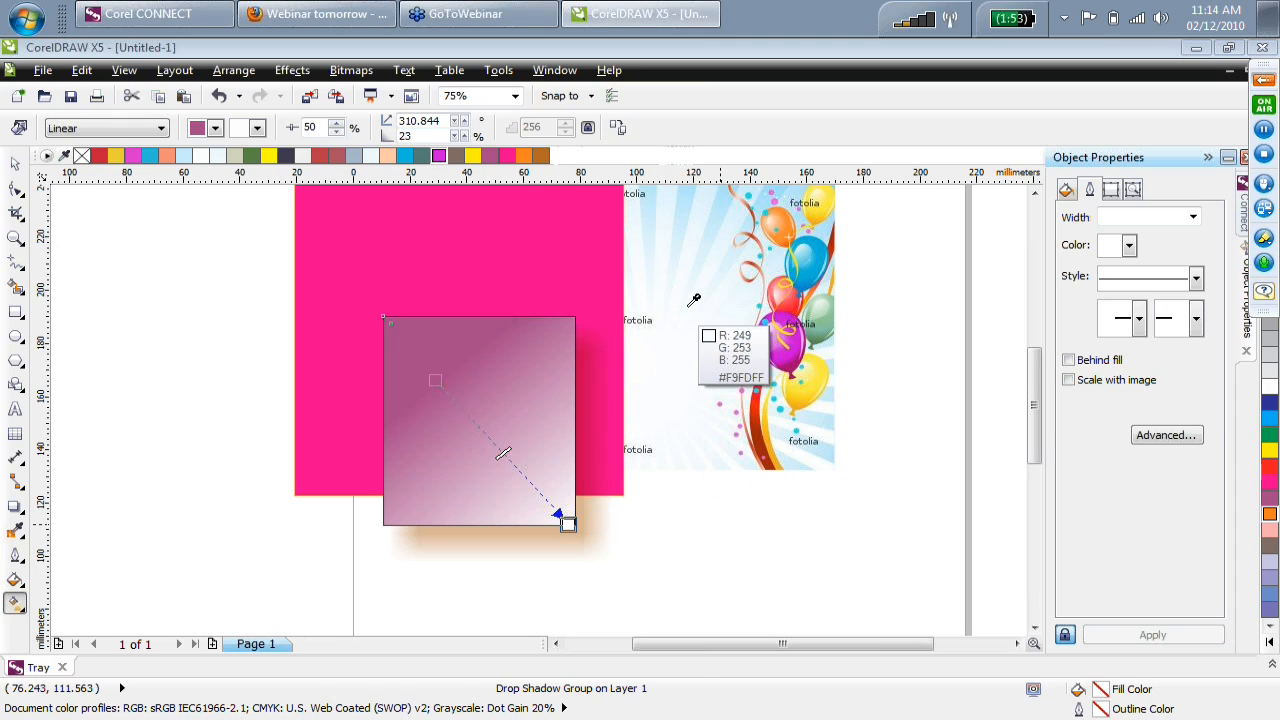
pyautogui.click(588, 124)
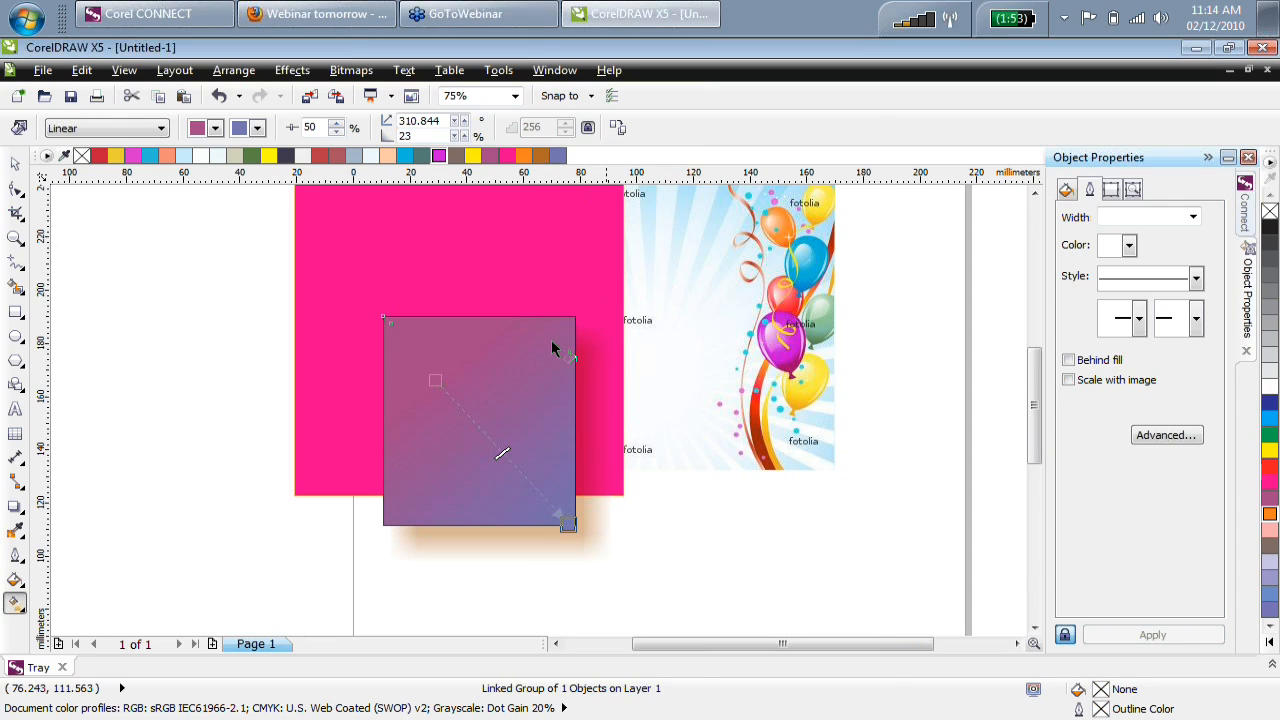
# Add an intermediate node in a sampled near-white to the fountain fill and extend its start toward the upper-left corner.
pyautogui.doubleClick(477, 425)
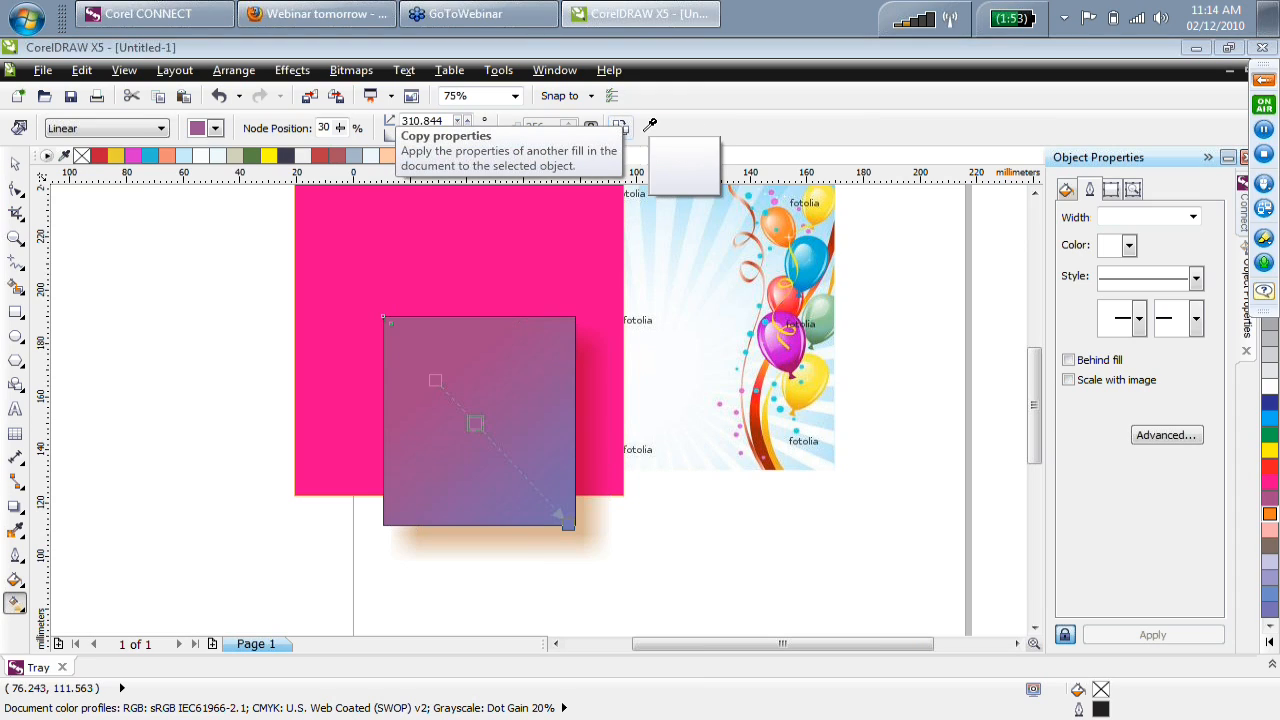
pyautogui.click(643, 130)
pyautogui.moveTo(432, 378); pyautogui.dragTo(399, 336)
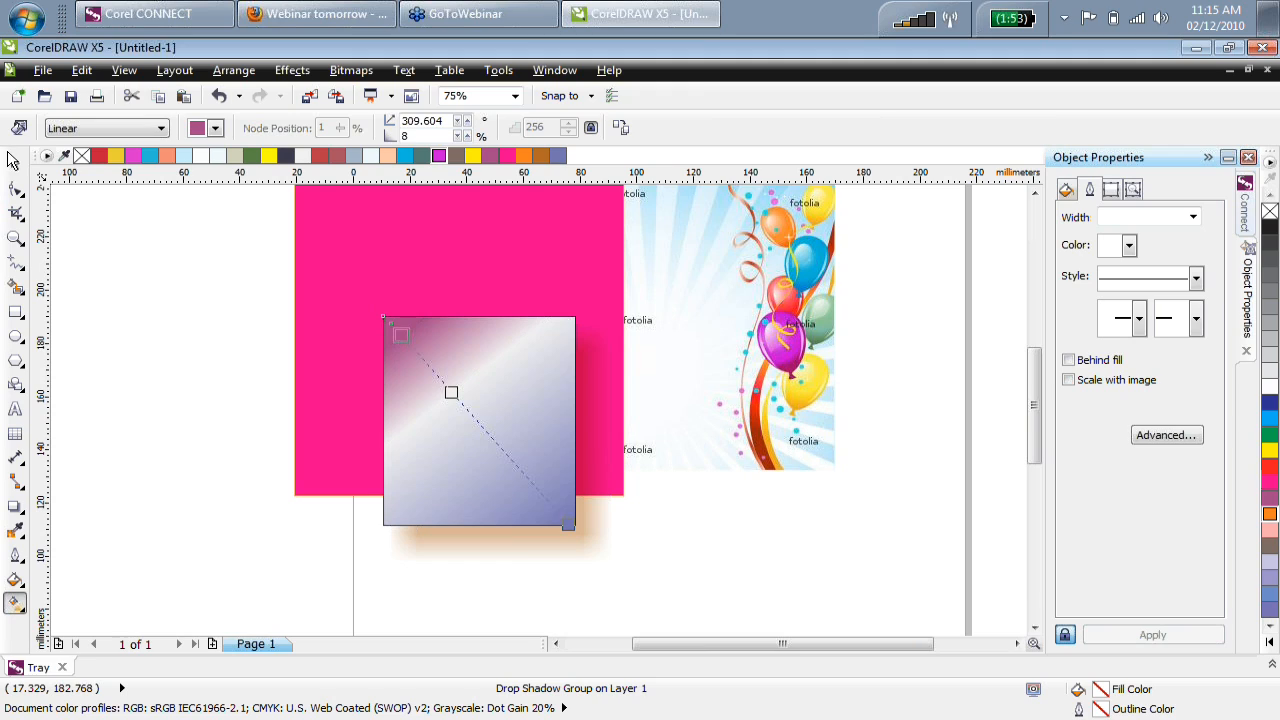
pyautogui.click(14, 162)
# Try a mesh fill on the gradient rectangle by shifting its center node, and undo the edit.
pyautogui.click(16, 604)
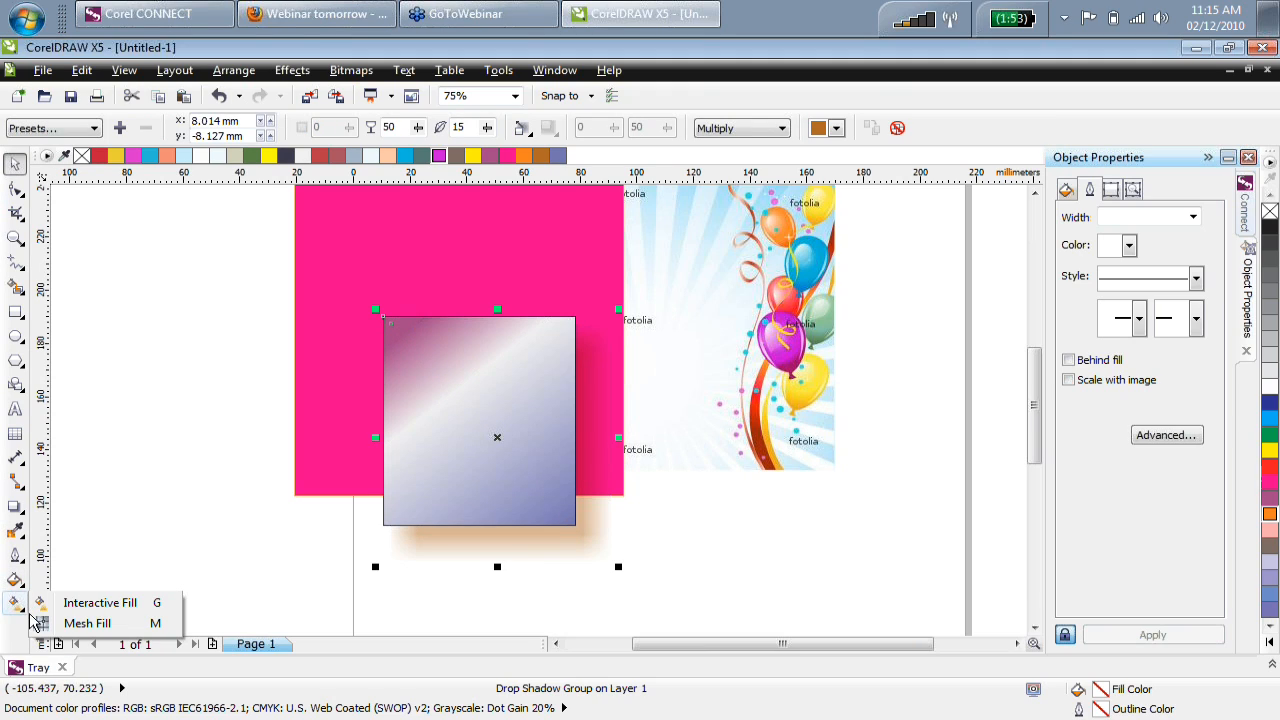
pyautogui.click(85, 623)
pyautogui.moveTo(479, 420); pyautogui.dragTo(464, 392)
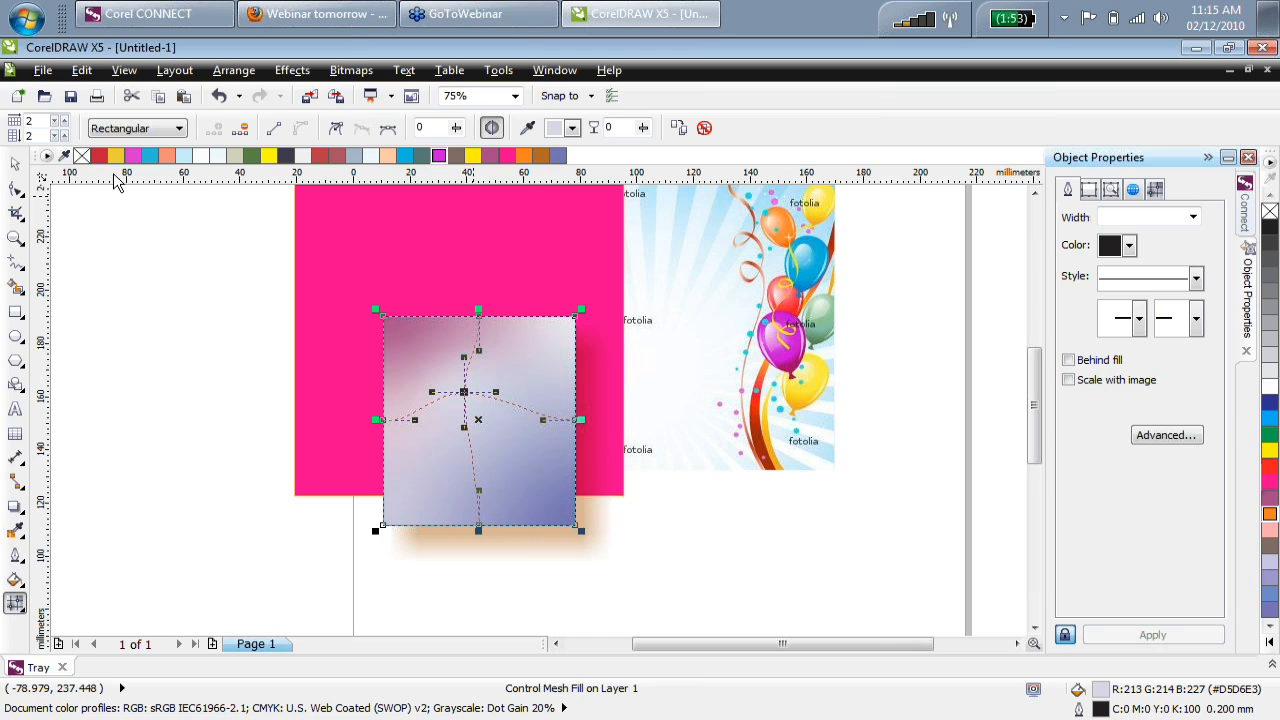
pyautogui.hotkey('ctrl', 'z')
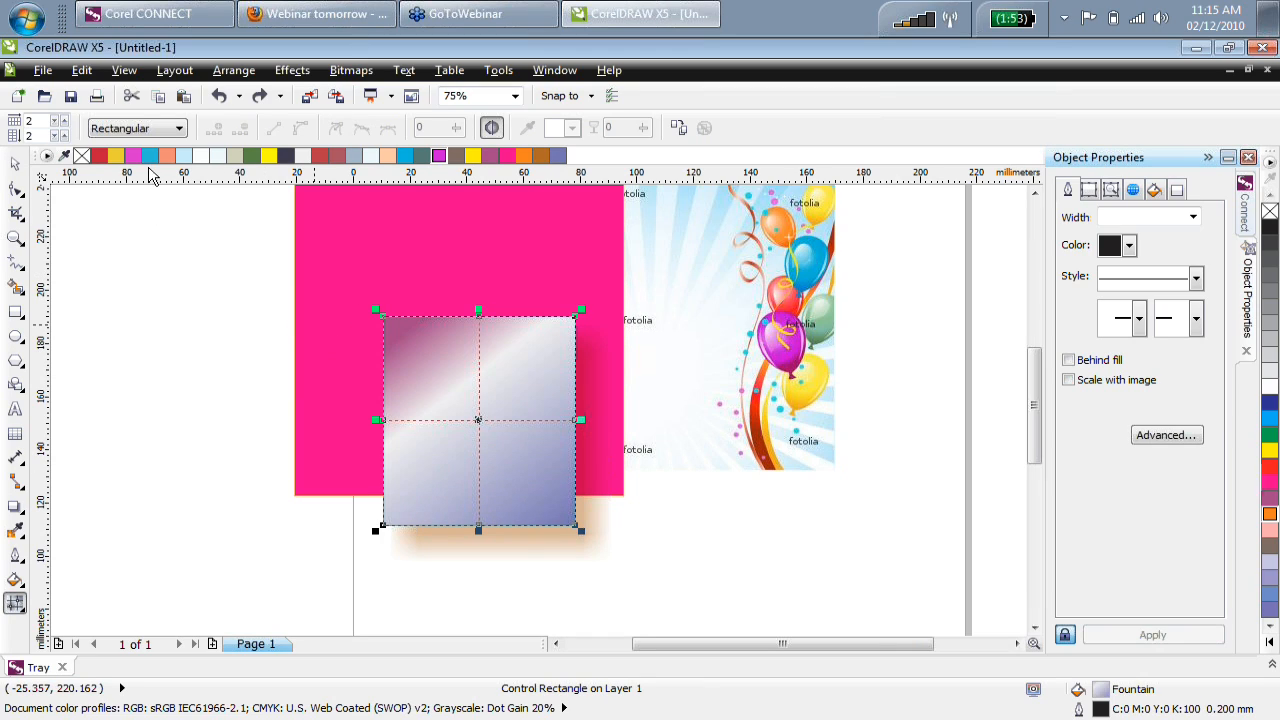
# Move the gradient rectangle up and left onto the pink one and shift the center node of its 2 × 2 mesh fill slightly.
pyautogui.click(22, 163)
pyautogui.moveTo(474, 391); pyautogui.dragTo(429, 343)
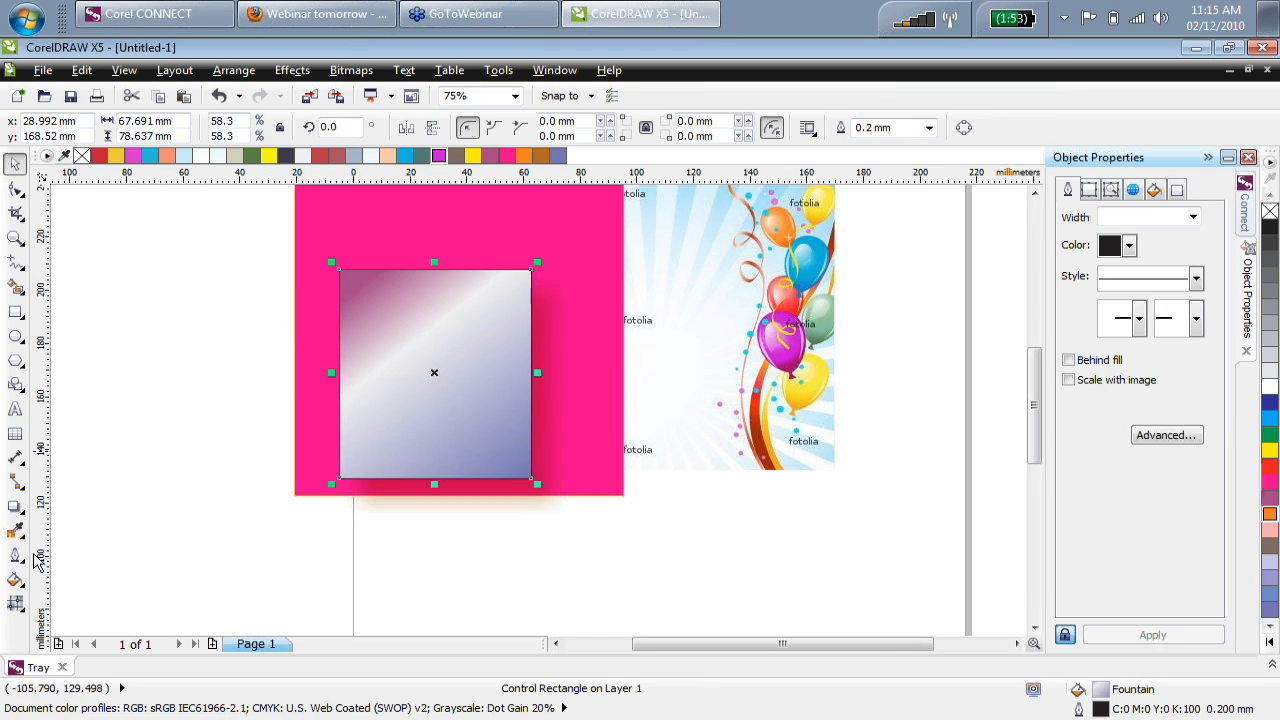
pyautogui.click(16, 602)
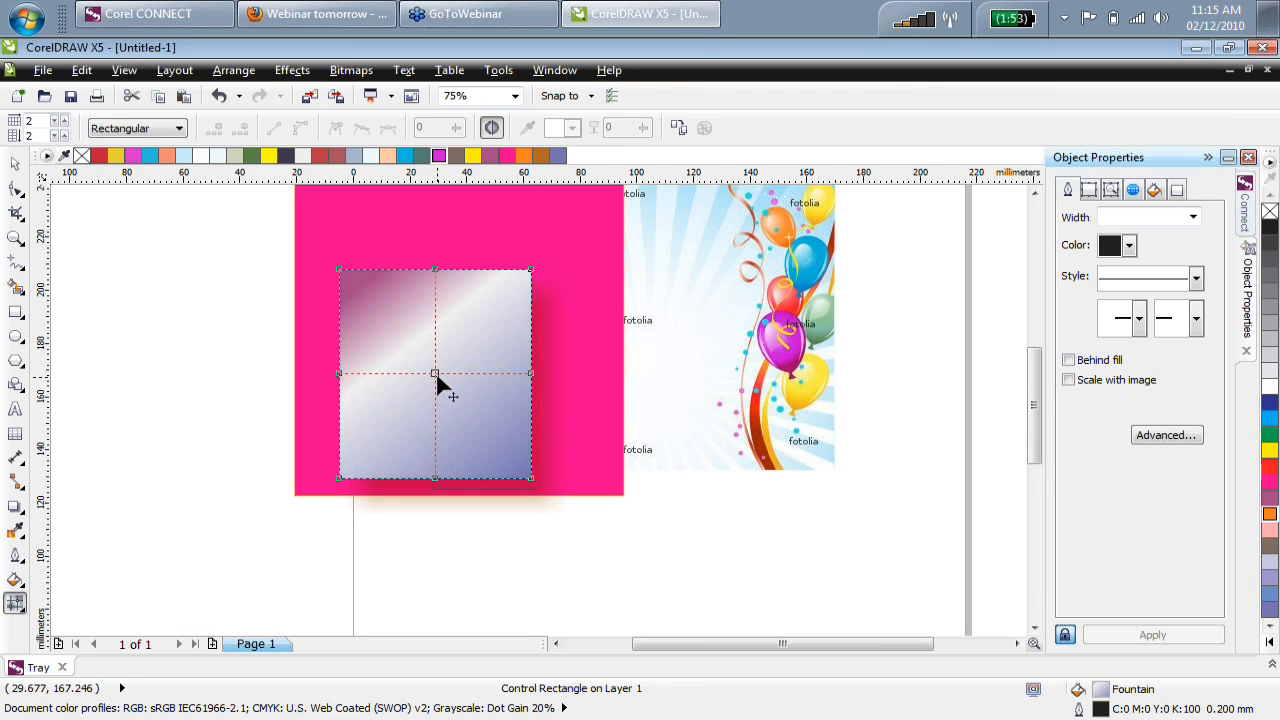
pyautogui.moveTo(435, 373); pyautogui.dragTo(441, 379)
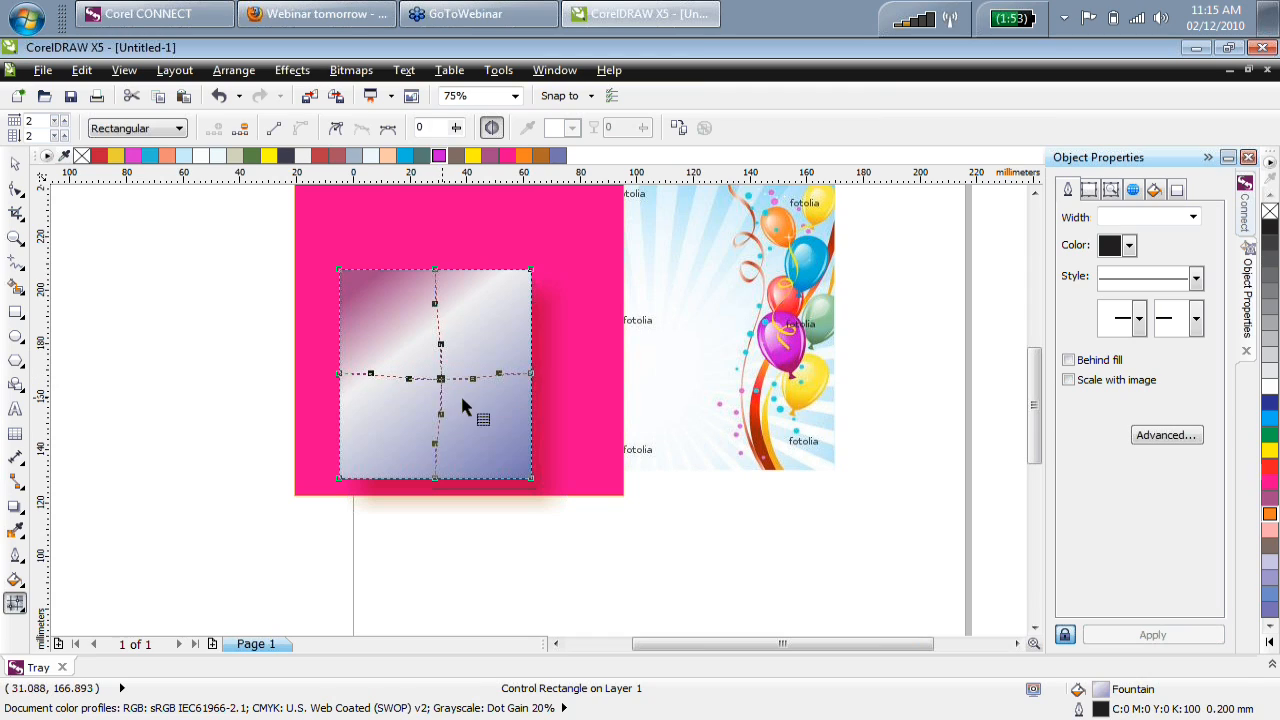
# Move the Party card image down and right to about x 132 mm, y 144 mm.
pyautogui.click(15, 163)
pyautogui.click(749, 329)
pyautogui.moveTo(749, 329); pyautogui.dragTo(848, 427)
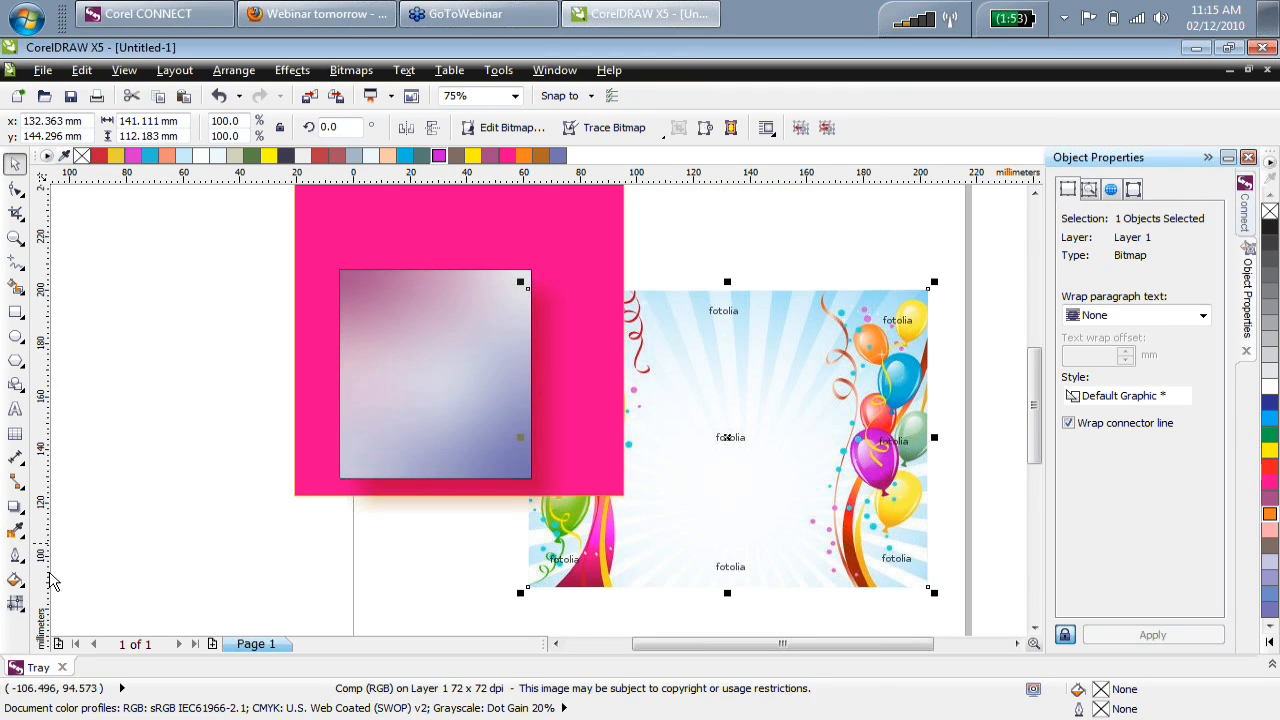
pyautogui.click(15, 602)
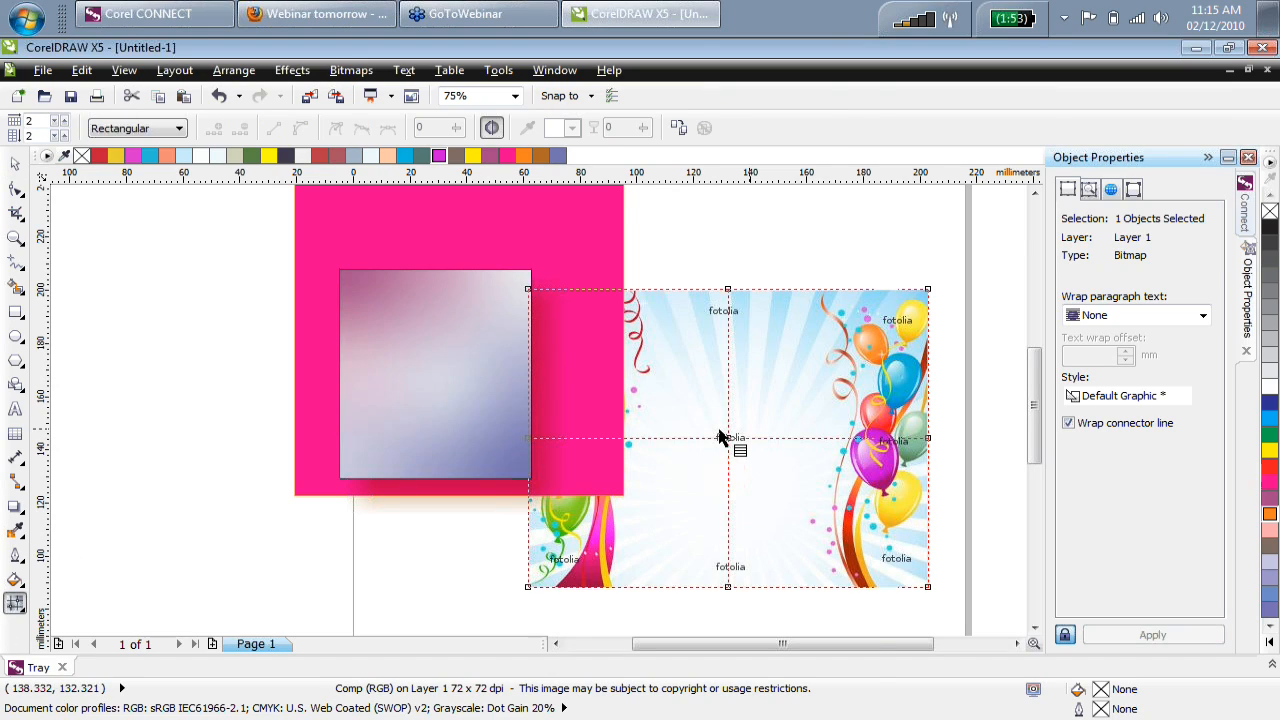
pyautogui.click(16, 166)
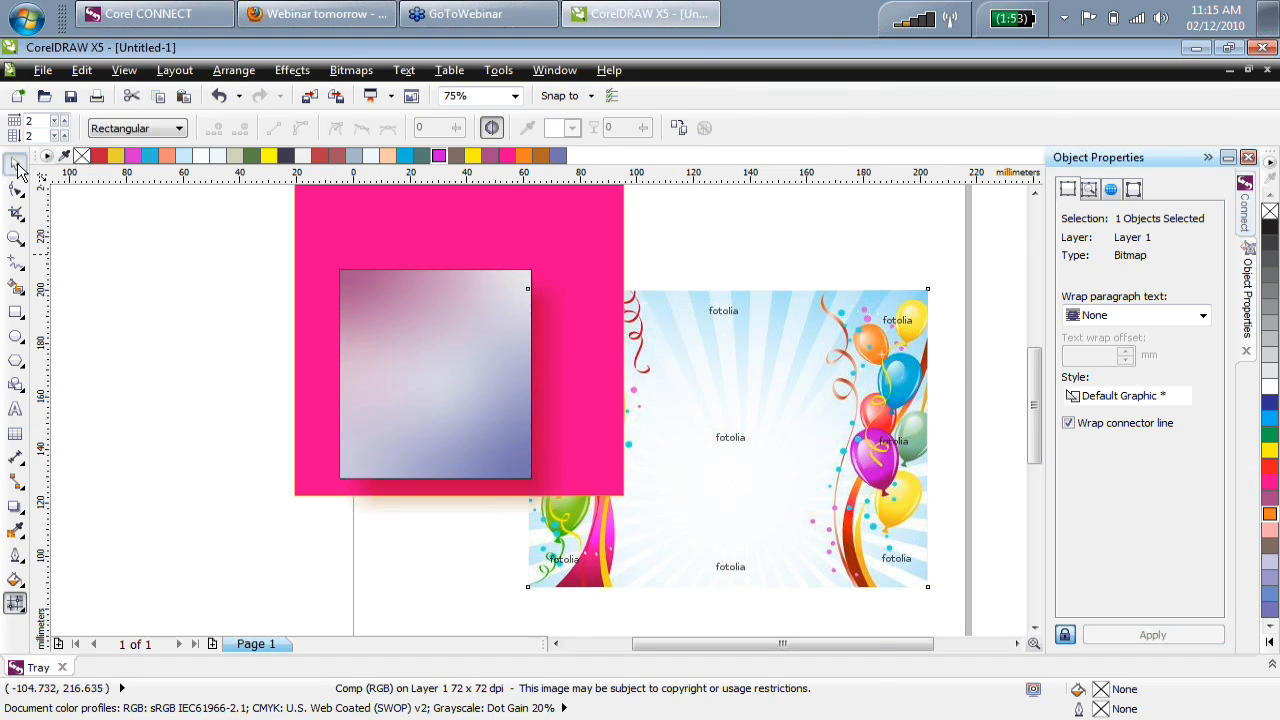
pyautogui.click(120, 209)
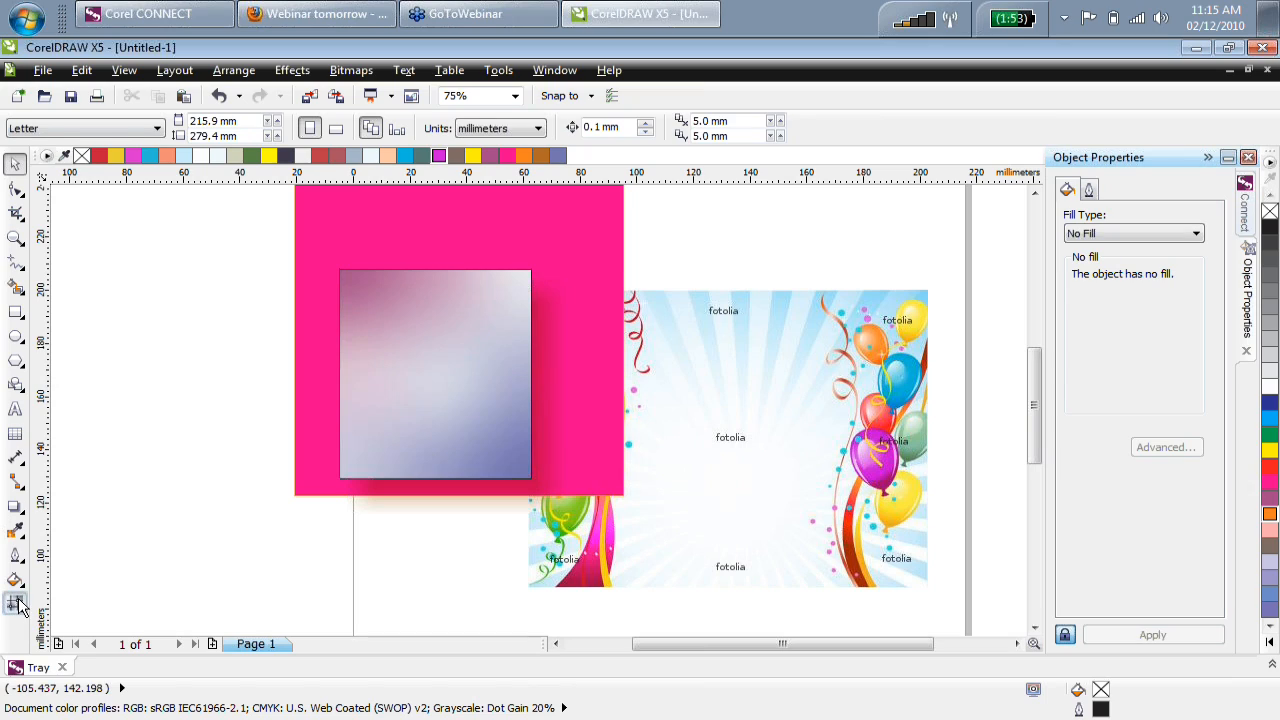
# Turn the Party card image into a 5 × 5 mesh fill with a slightly shifted upper node and move it to about x 148 mm, y 150 mm.
pyautogui.click(16, 603)
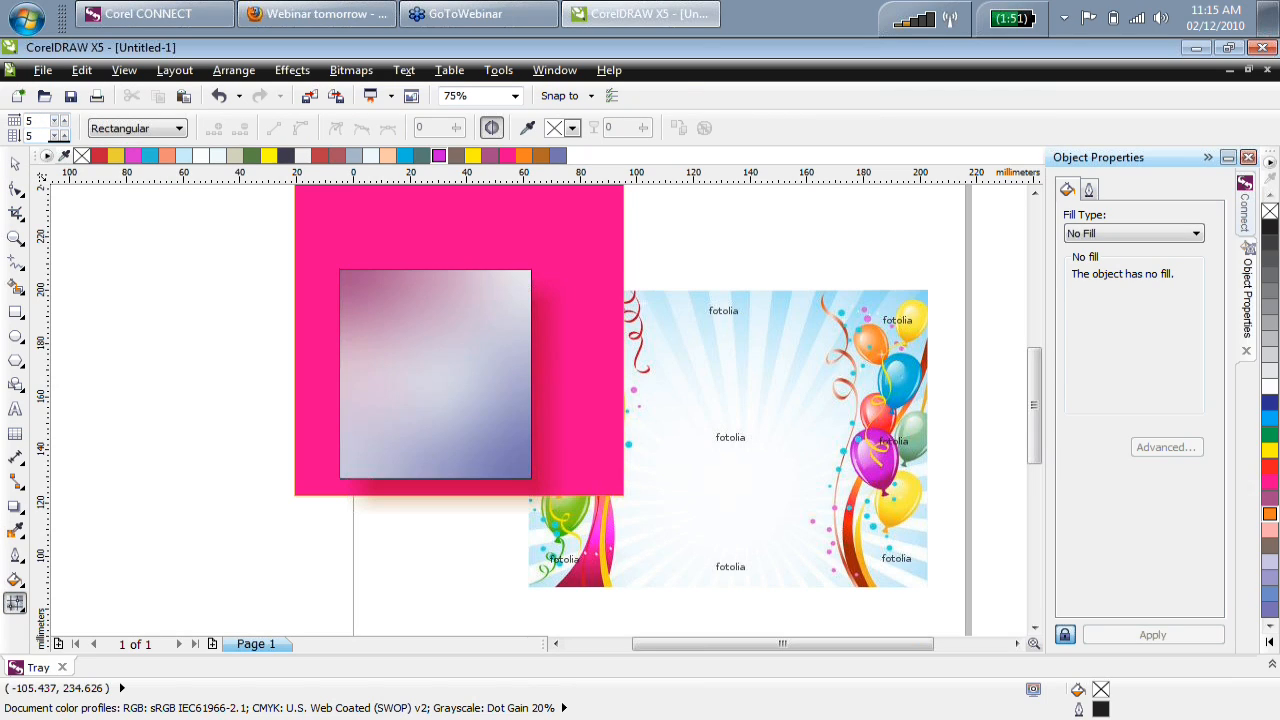
pyautogui.click(745, 437)
pyautogui.moveTo(691, 352); pyautogui.dragTo(694, 357)
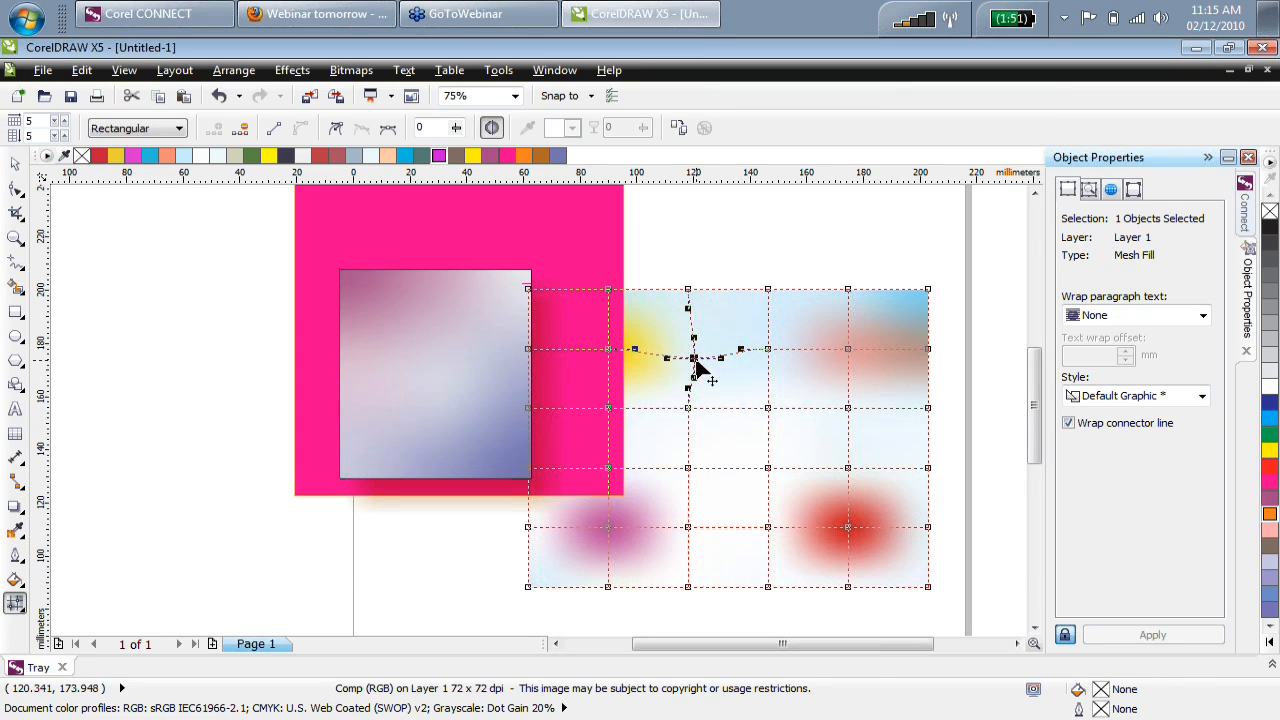
pyautogui.click(15, 163)
pyautogui.moveTo(751, 380); pyautogui.dragTo(797, 366)
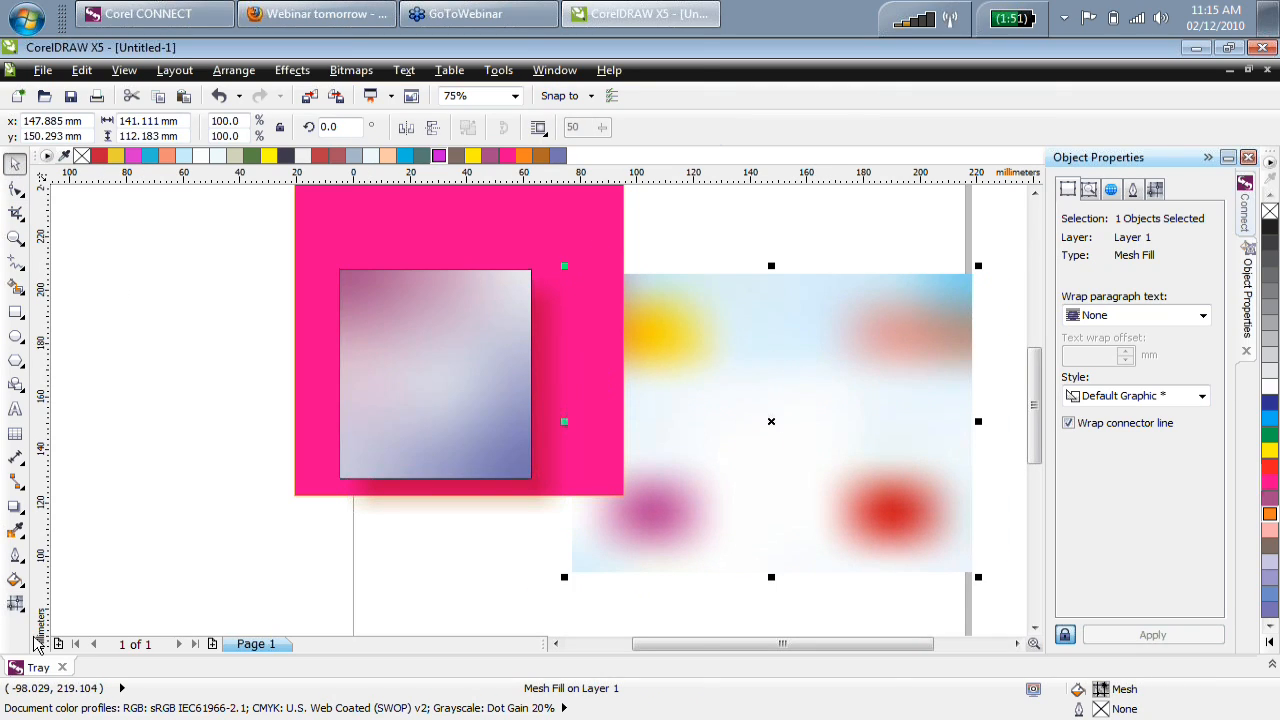
# Recolor the shifted upper mesh node by sampling the gradient rectangle's purple, the pink rectangle, and finally the page's white.
pyautogui.click(15, 603)
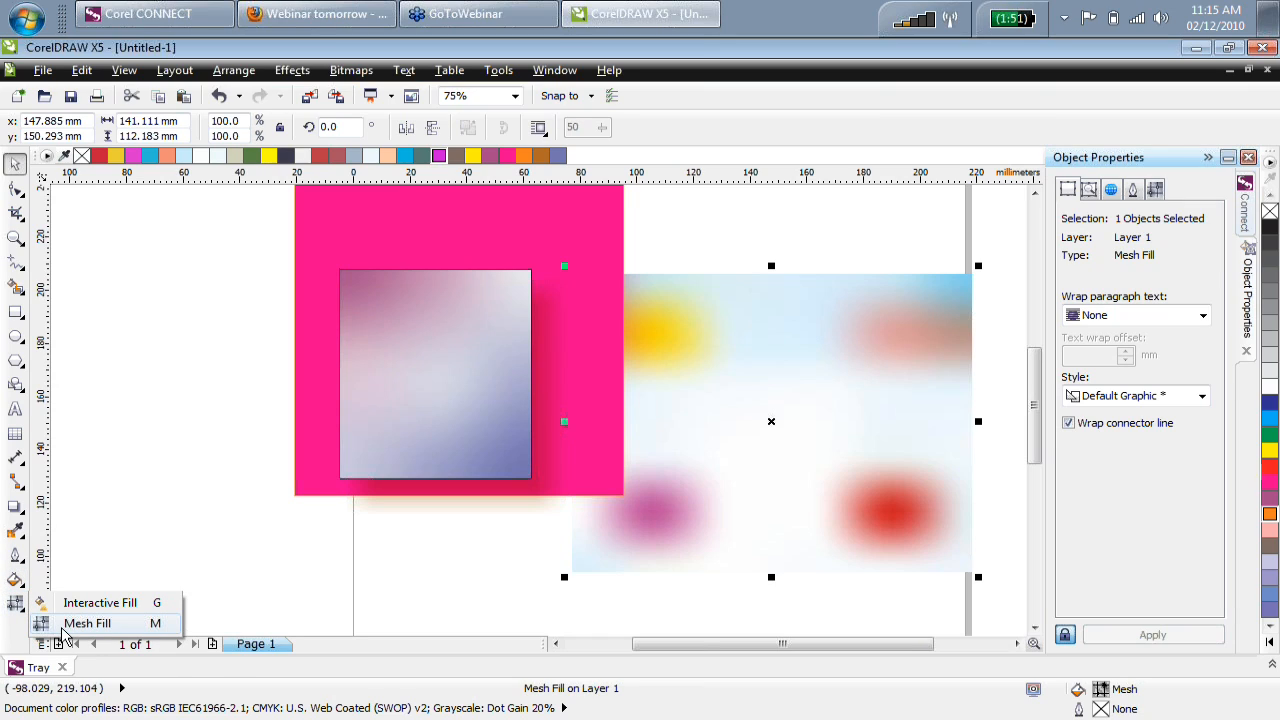
pyautogui.click(70, 623)
pyautogui.click(738, 342)
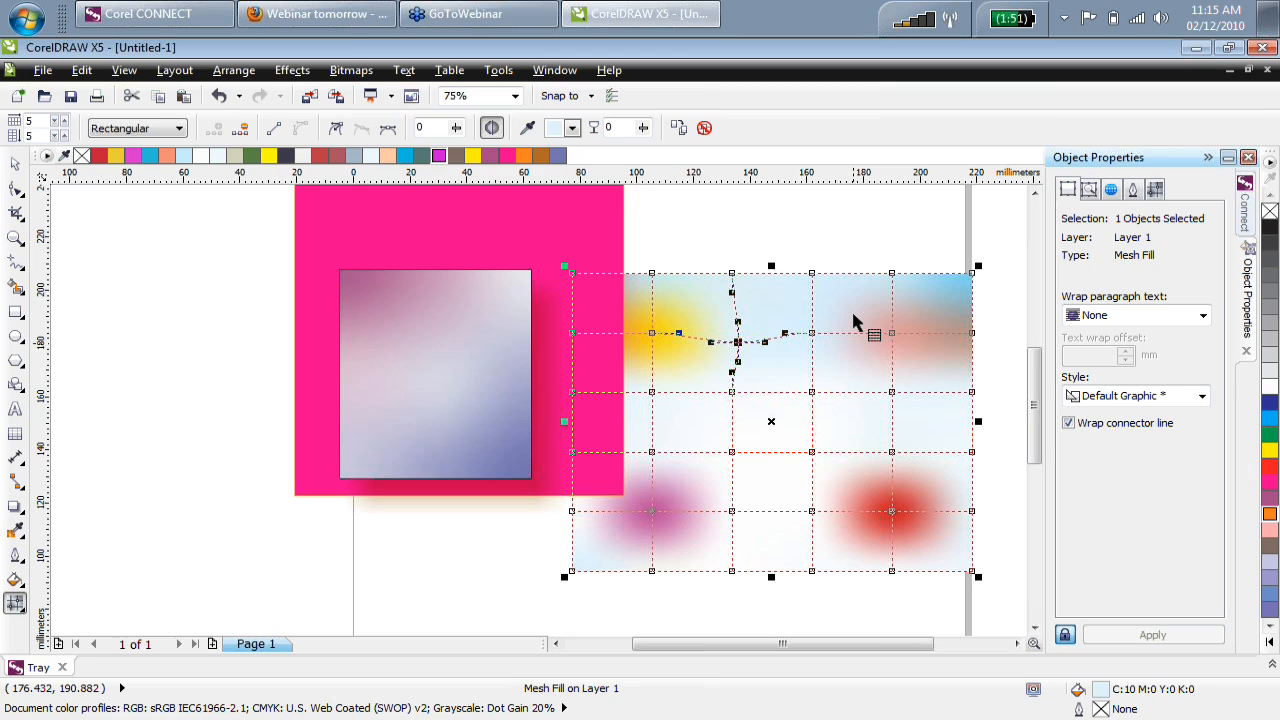
pyautogui.click(744, 124)
pyautogui.hotkey('ctrl', 'shift', 'e')
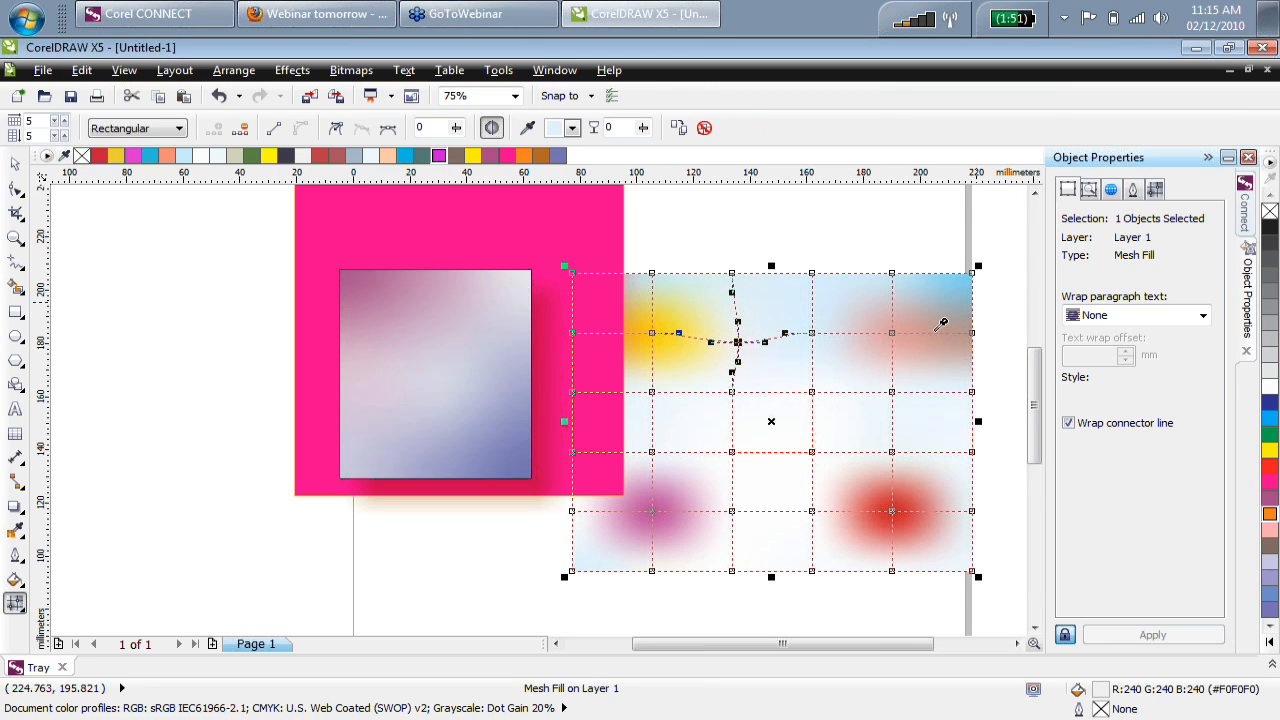
pyautogui.click(398, 272)
pyautogui.hotkey('ctrl', 'shift', 'e')
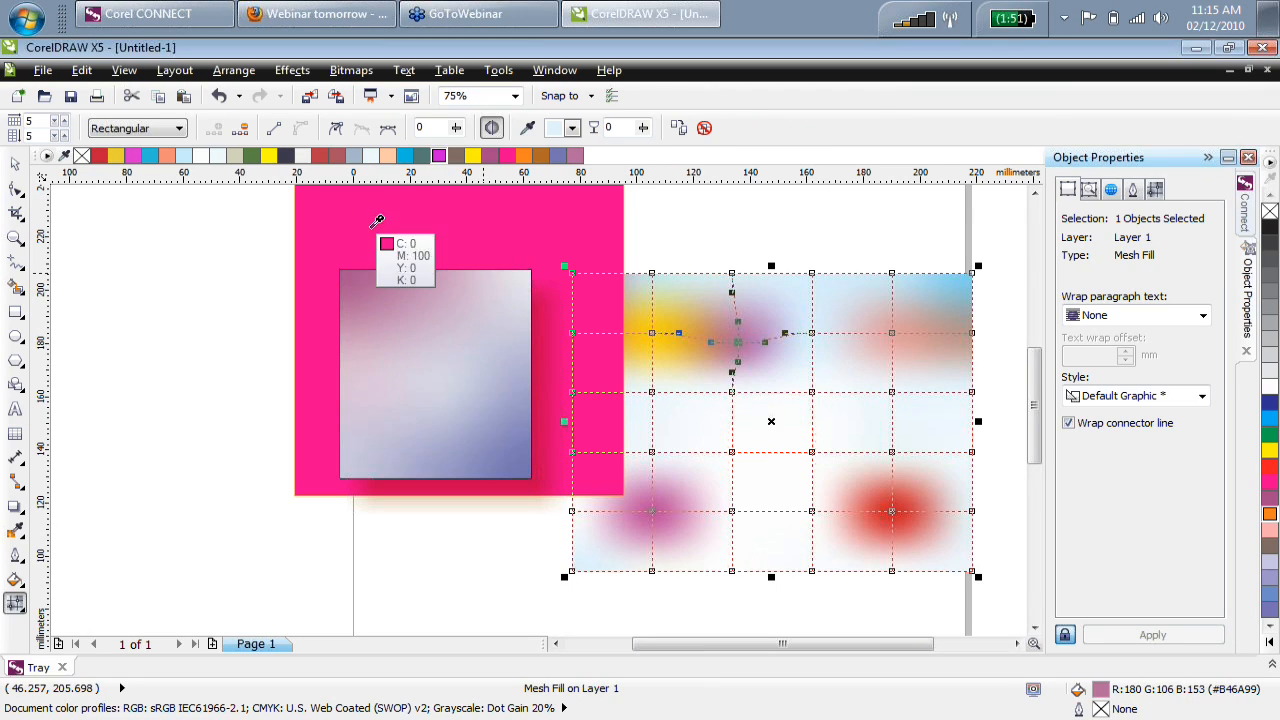
pyautogui.click(378, 236)
pyautogui.hotkey('ctrl', 'shift', 'e')
pyautogui.click(798, 206)
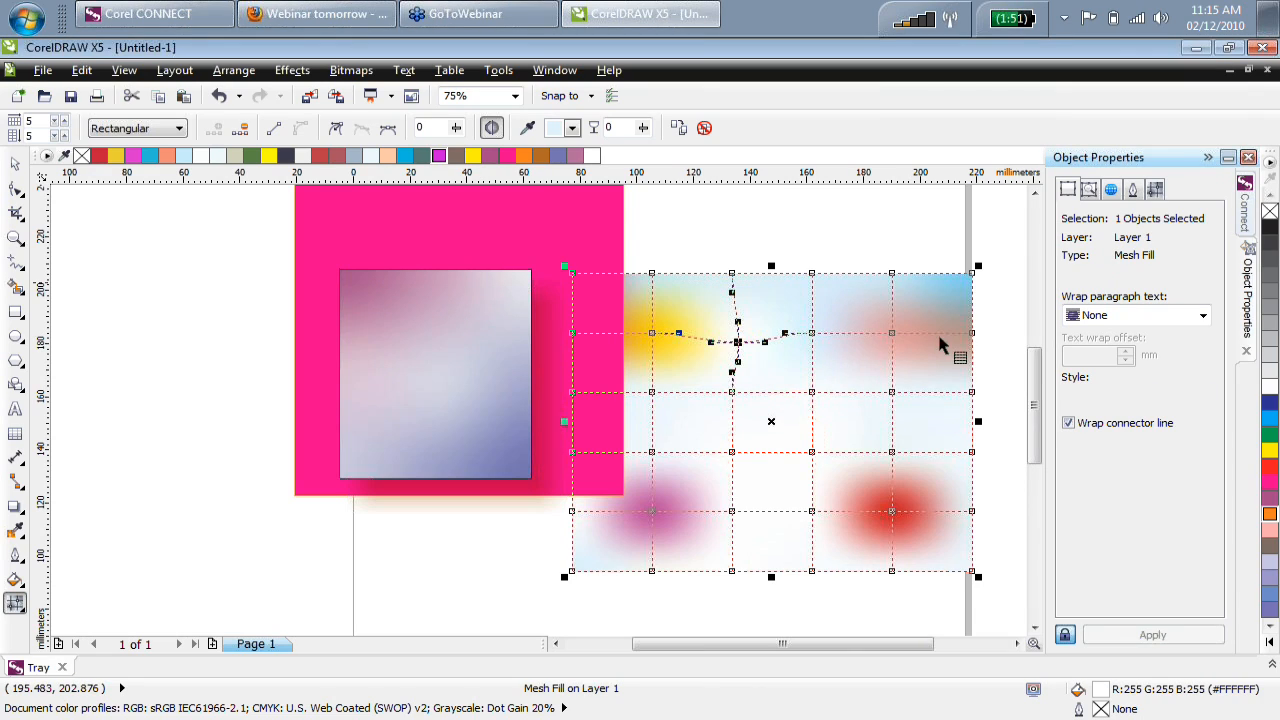
# Select the red node near the mesh's lower-right corner, tilt its horizontal handles slightly, and lengthen the right one.
pyautogui.click(813, 336)
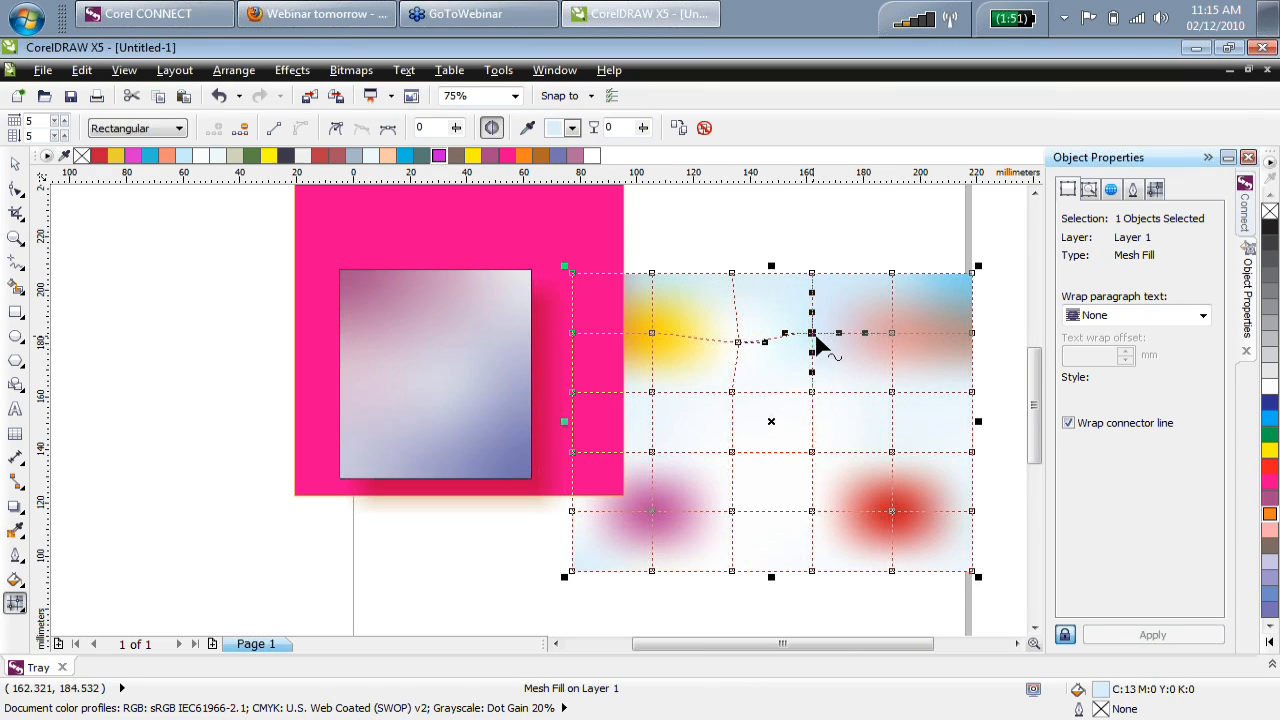
pyautogui.click(893, 512)
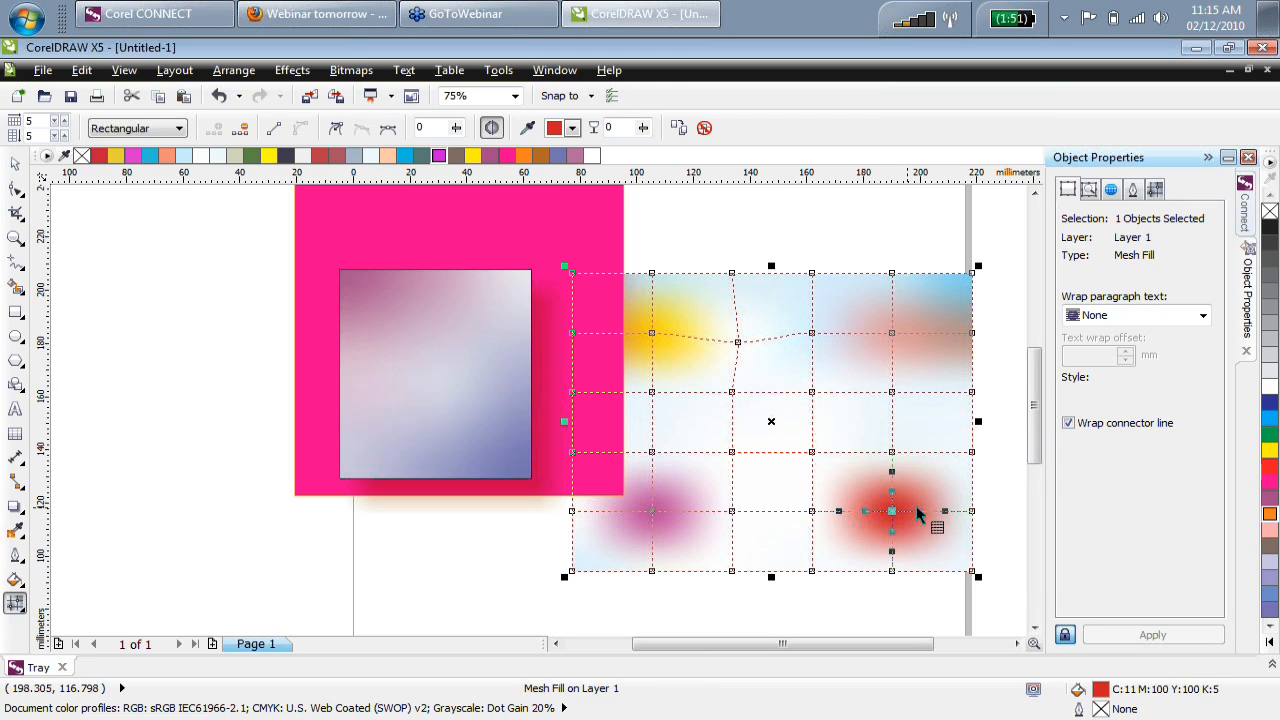
pyautogui.moveTo(922, 512)
pyautogui.mouseDown()
pyautogui.moveTo(925, 533)
pyautogui.moveTo(905, 520)
pyautogui.mouseUp()
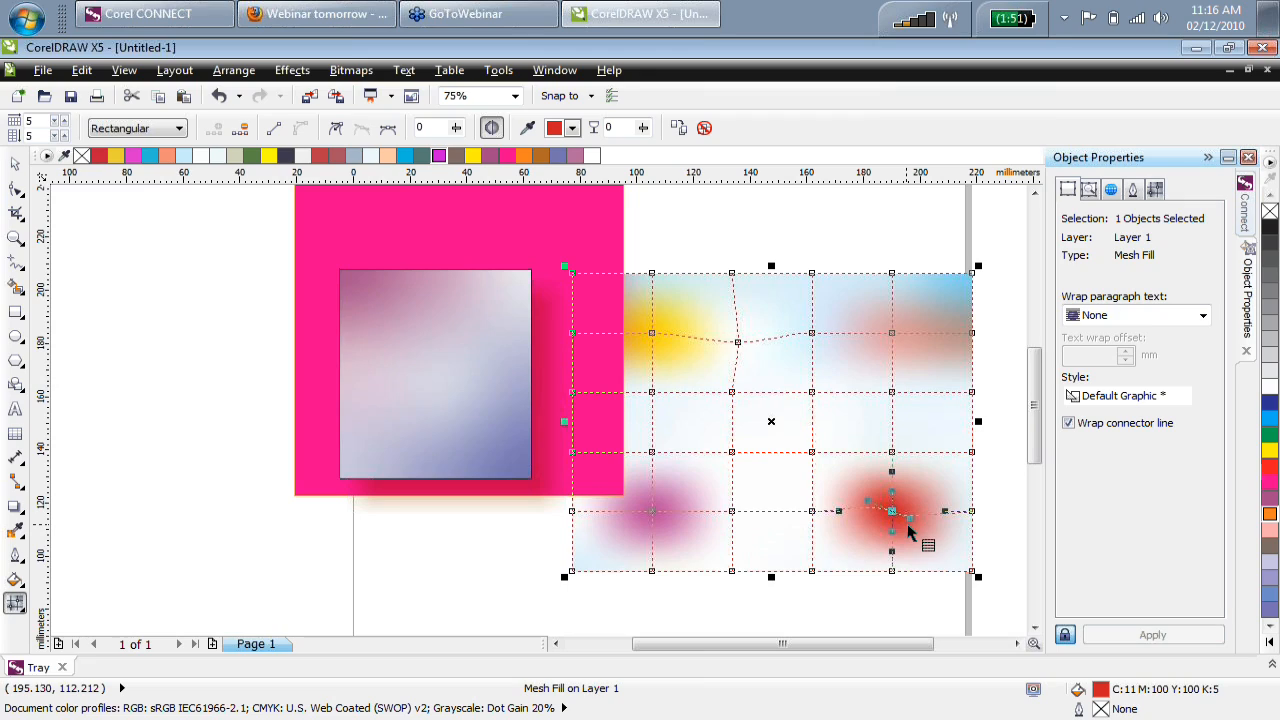
pyautogui.rightClick(905, 528)
pyautogui.click(906, 524)
pyautogui.click(892, 512)
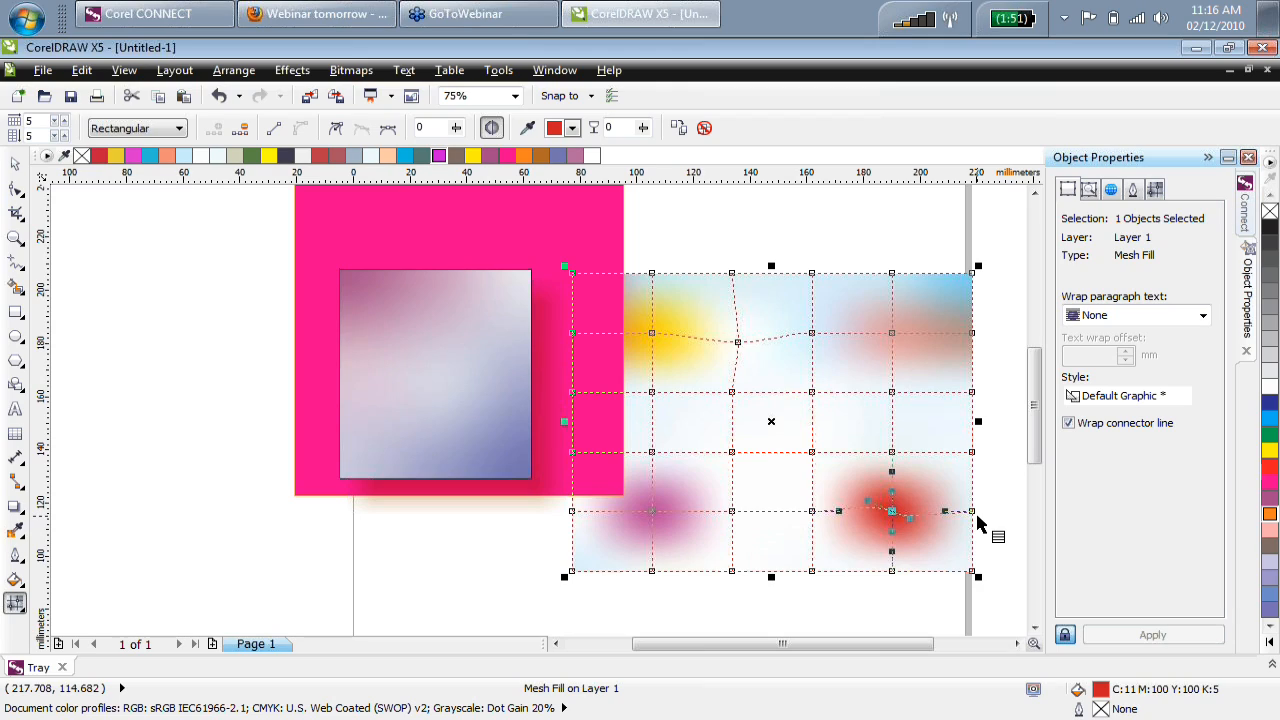
pyautogui.moveTo(910, 518); pyautogui.dragTo(940, 522)
pyautogui.moveTo(933, 521); pyautogui.dragTo(922, 519)
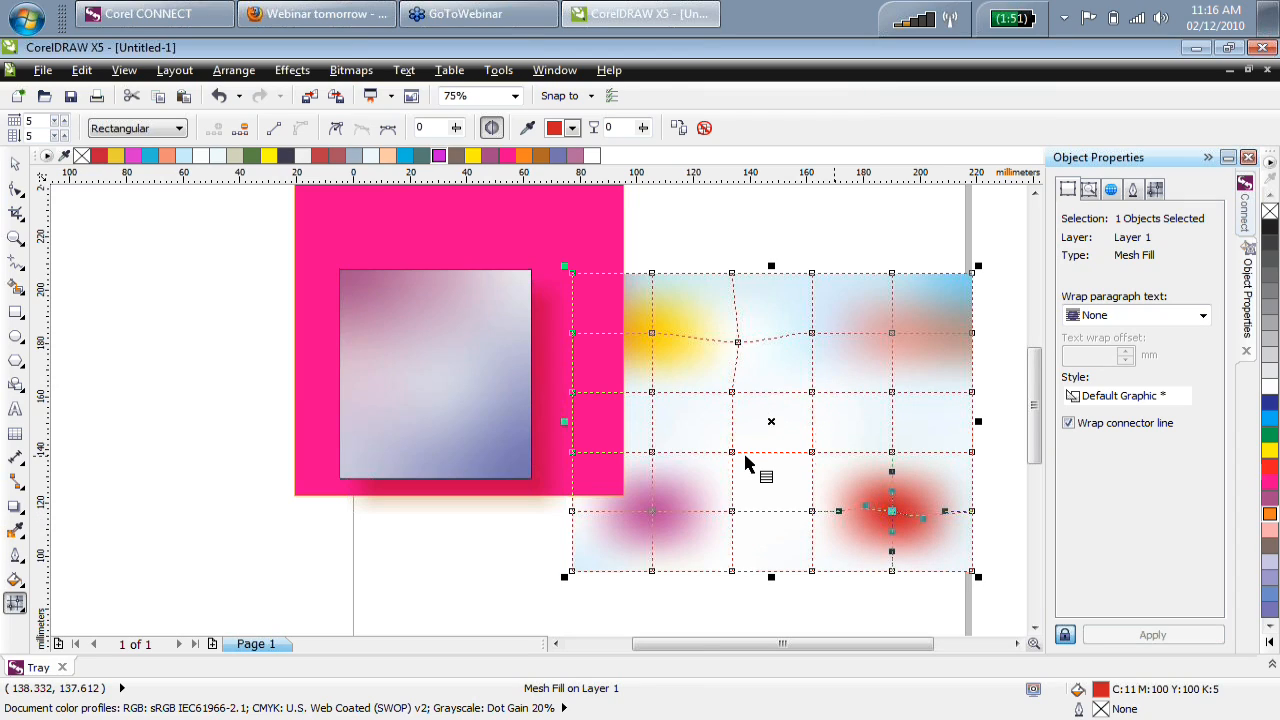
# Add the artistic text "POWERCLIP" in Arial beside the pink rectangle and enlarge it to about 222 mm wide.
pyautogui.click(15, 163)
pyautogui.click(15, 410)
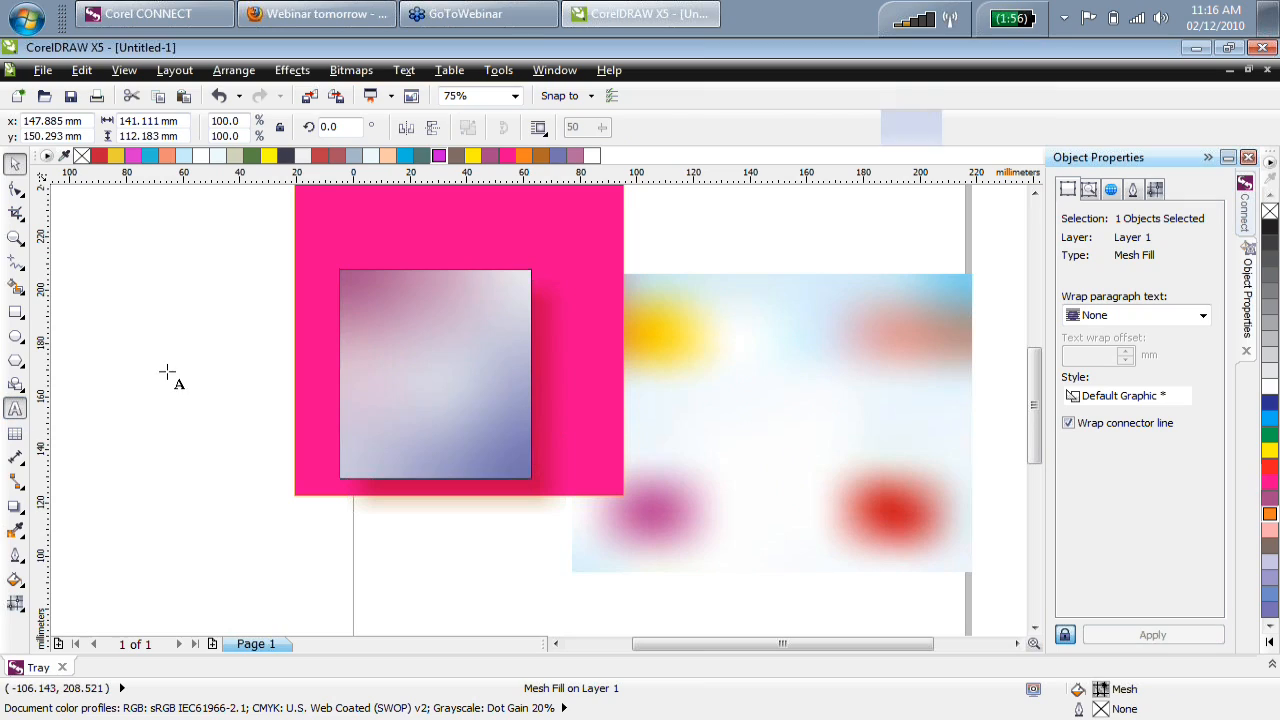
pyautogui.click(157, 369)
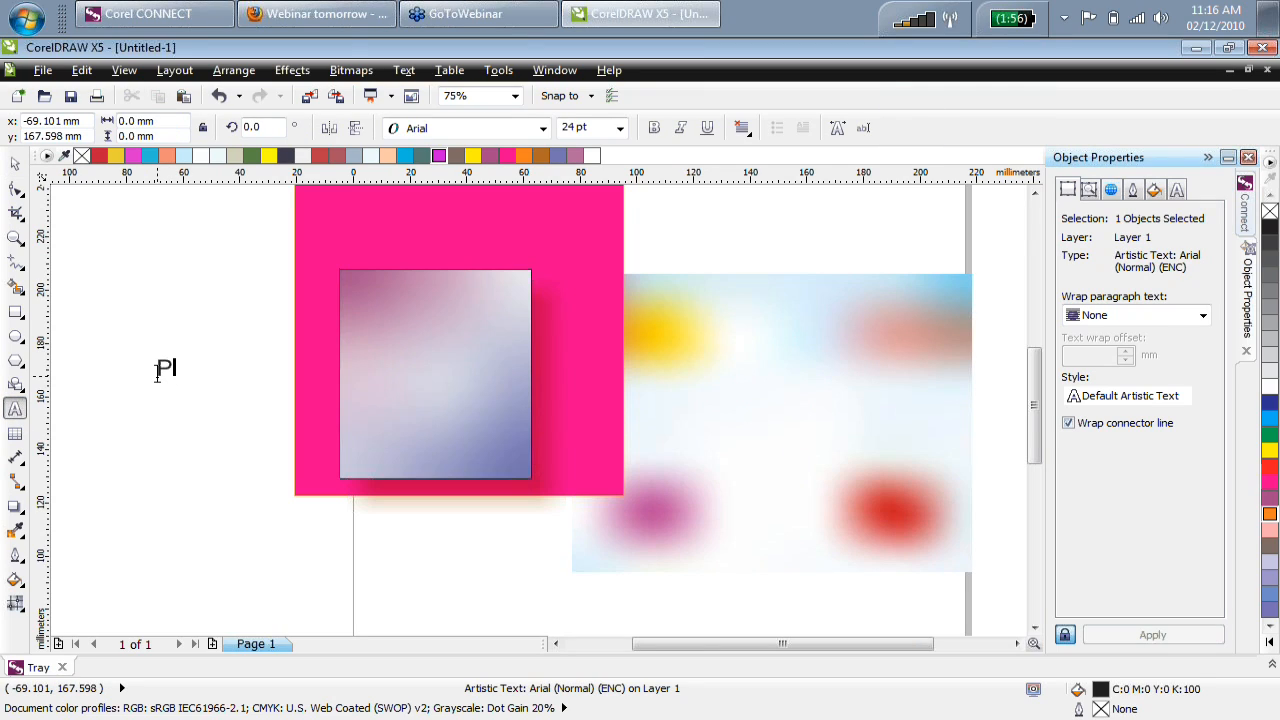
pyautogui.write('POWERCLIP')
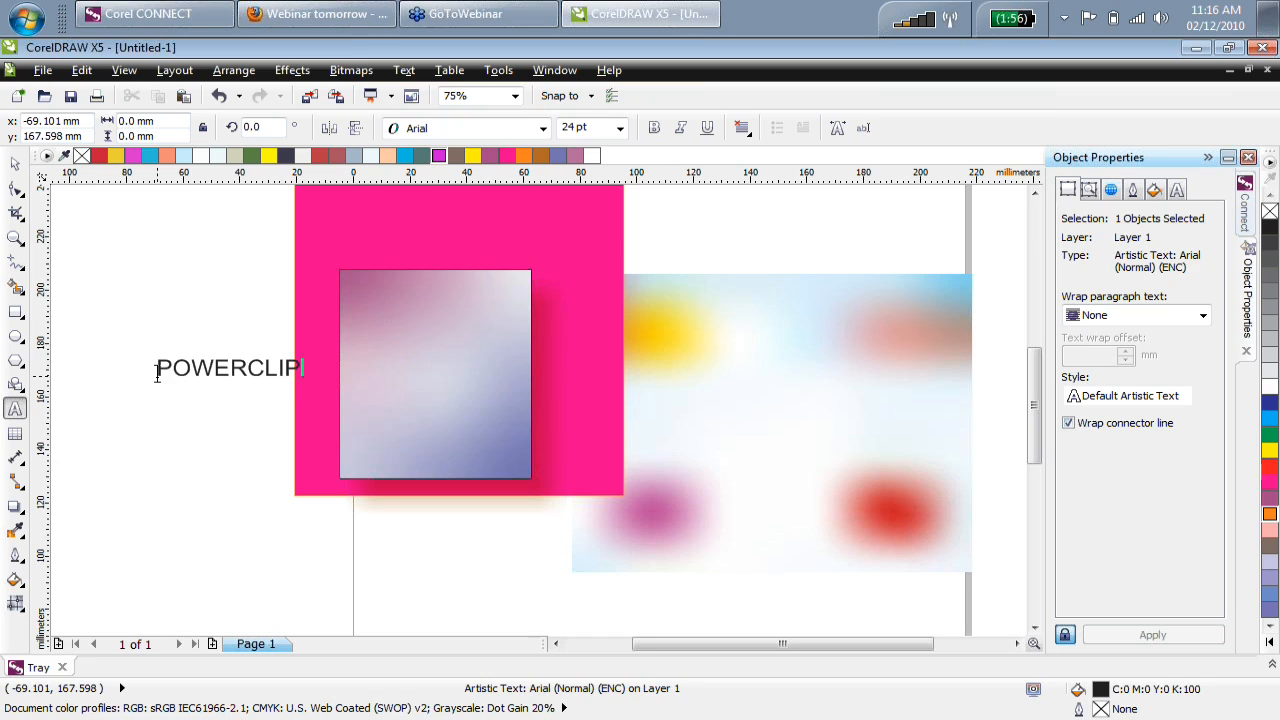
pyautogui.hotkey('ctrl', 'space')
pyautogui.moveTo(306, 386); pyautogui.dragTo(793, 438)
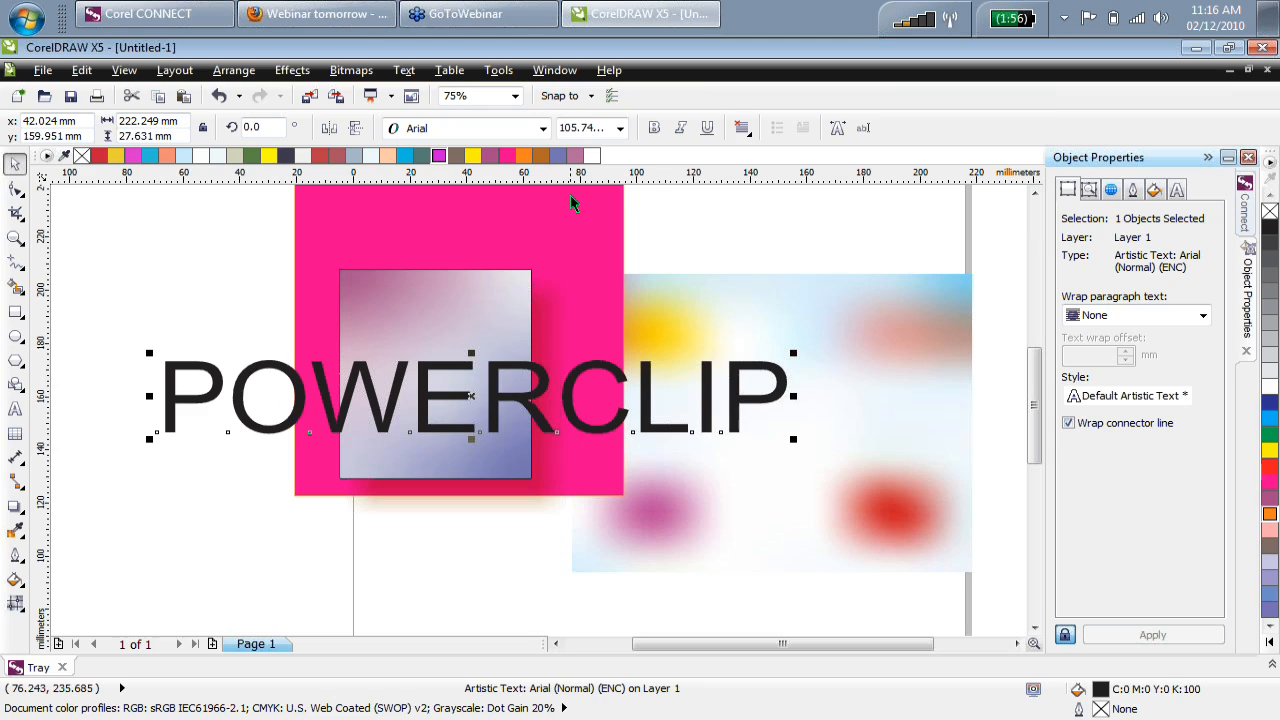
# Move the mesh-filled image behind the right part of the text, to about x 129 mm, y 166 mm.
pyautogui.click(709, 306)
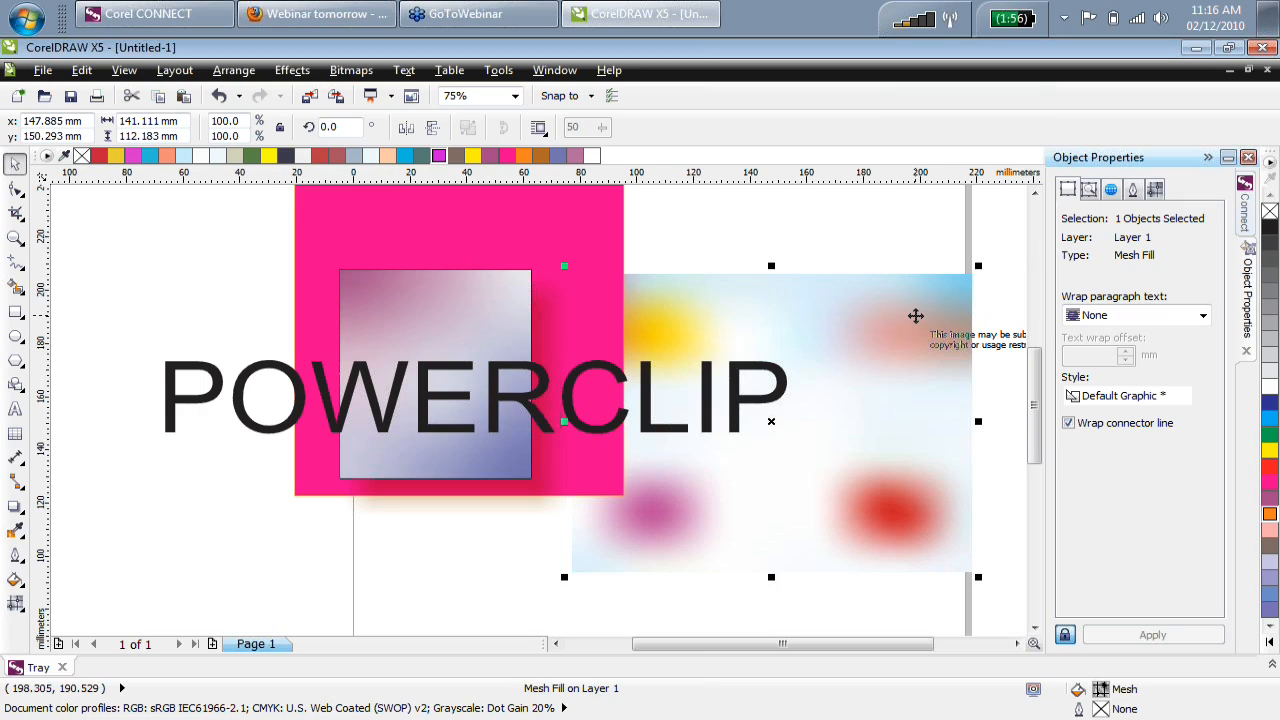
pyautogui.moveTo(915, 316); pyautogui.dragTo(815, 304)
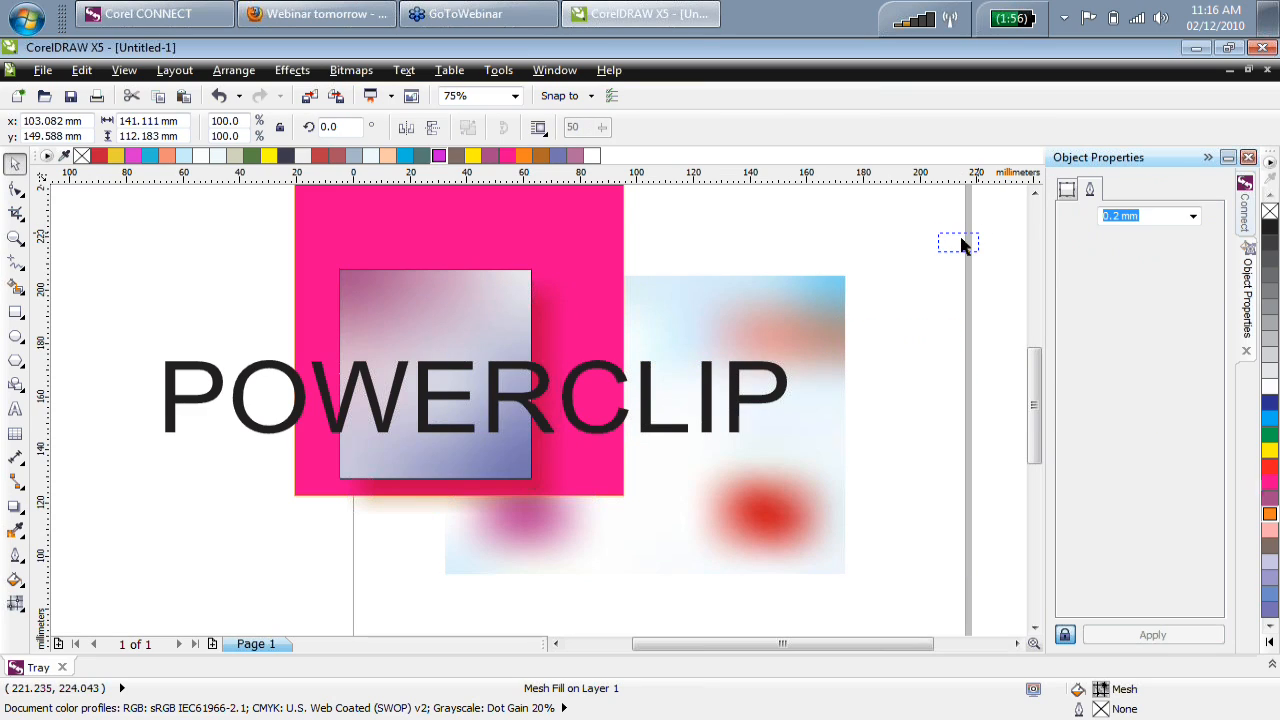
pyautogui.moveTo(820, 300); pyautogui.dragTo(866, 271)
pyautogui.press('m')
pyautogui.moveTo(792, 385); pyautogui.dragTo(911, 270)
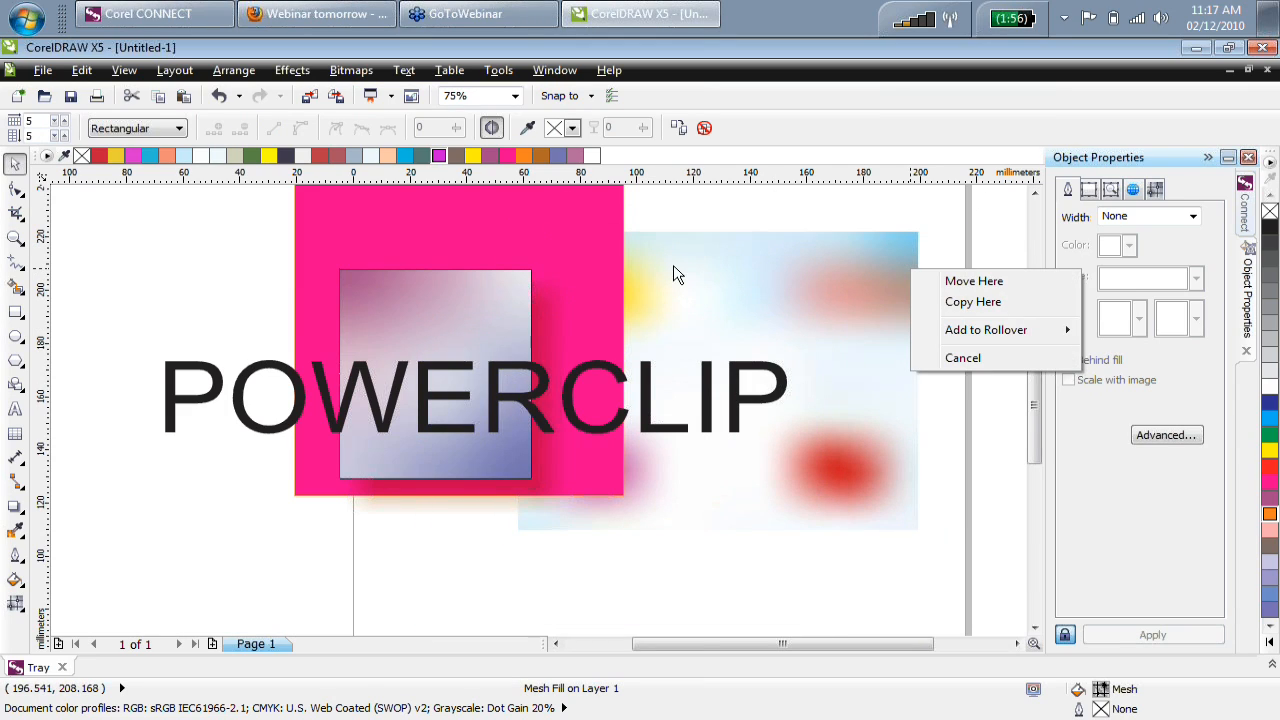
pyautogui.click(985, 358)
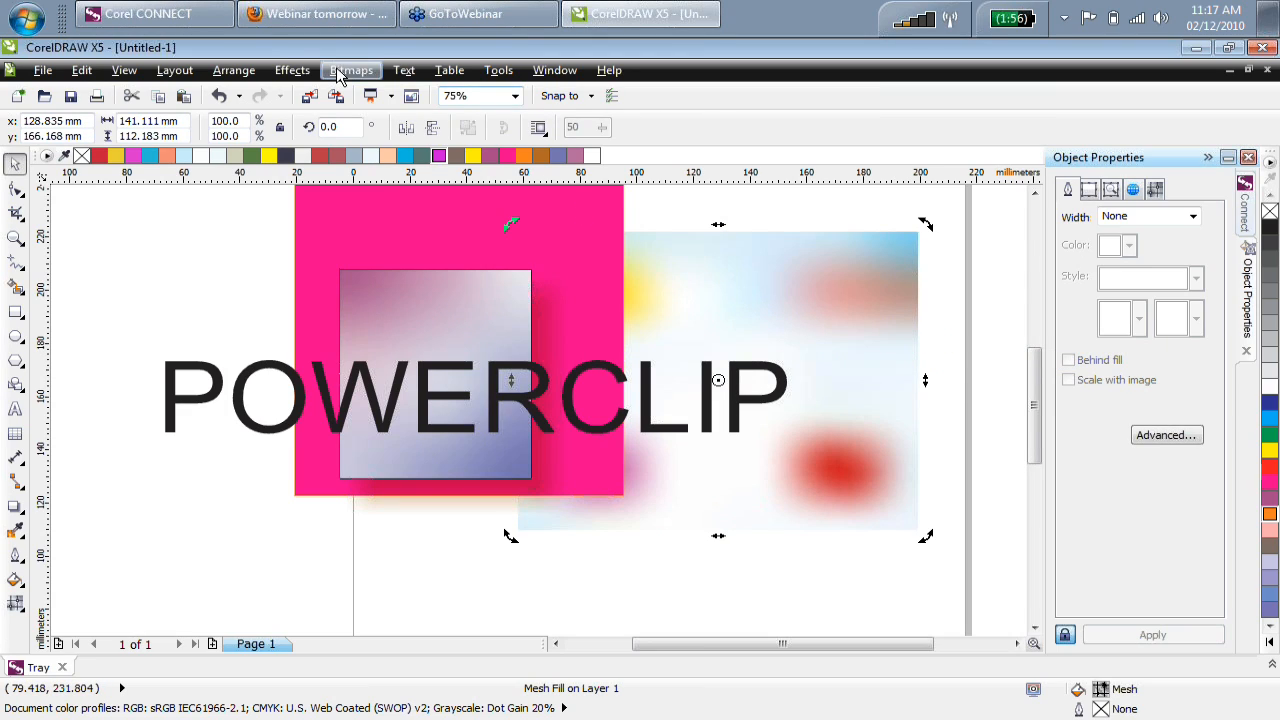
# PowerClip the mesh-filled image inside the POWERCLIP text.
pyautogui.click(292, 70)
pyautogui.moveTo(395, 335)
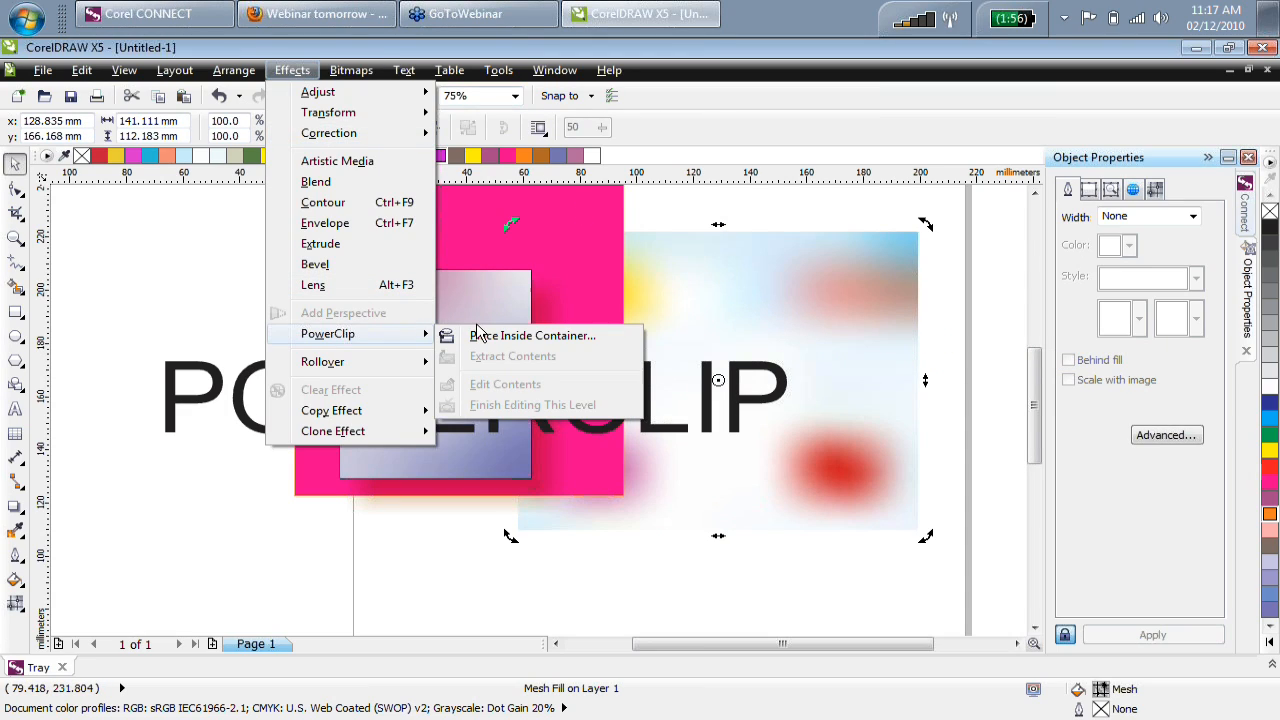
pyautogui.click(505, 338)
pyautogui.click(237, 388)
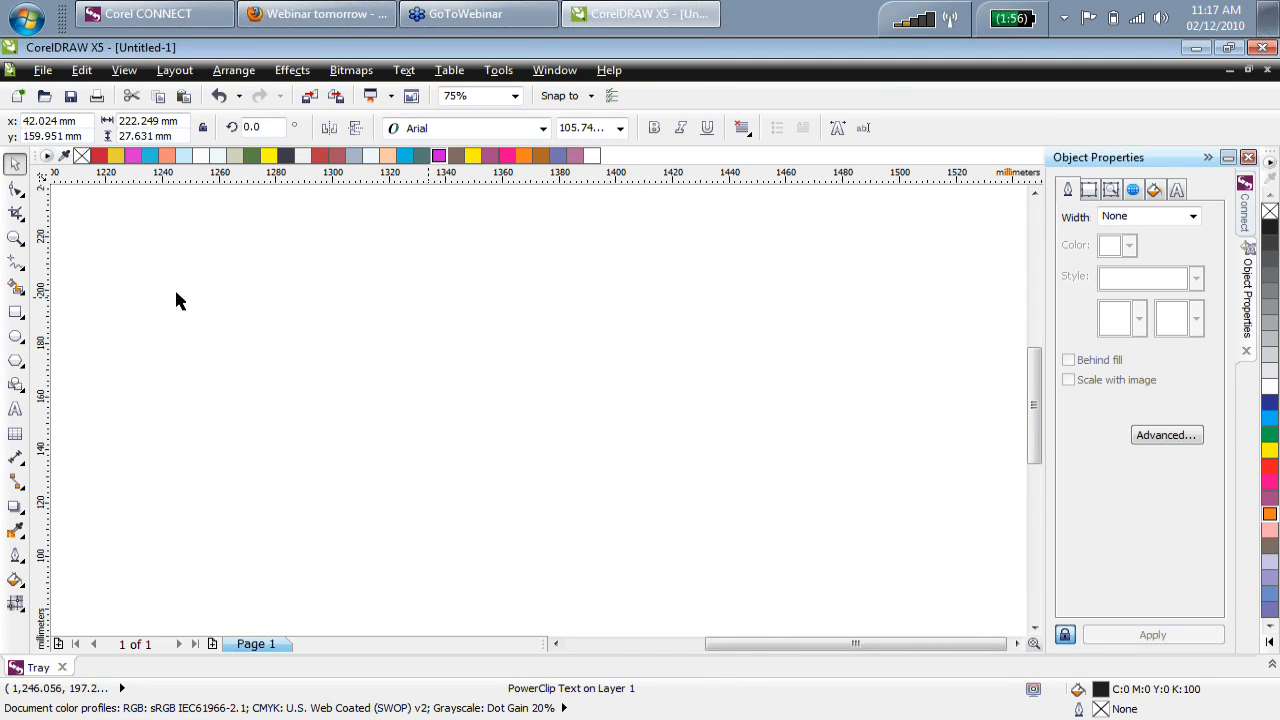
# Move the PowerClip text together with its contents up and right to about x 86 mm, y 207 mm.
pyautogui.doubleClick(15, 241)
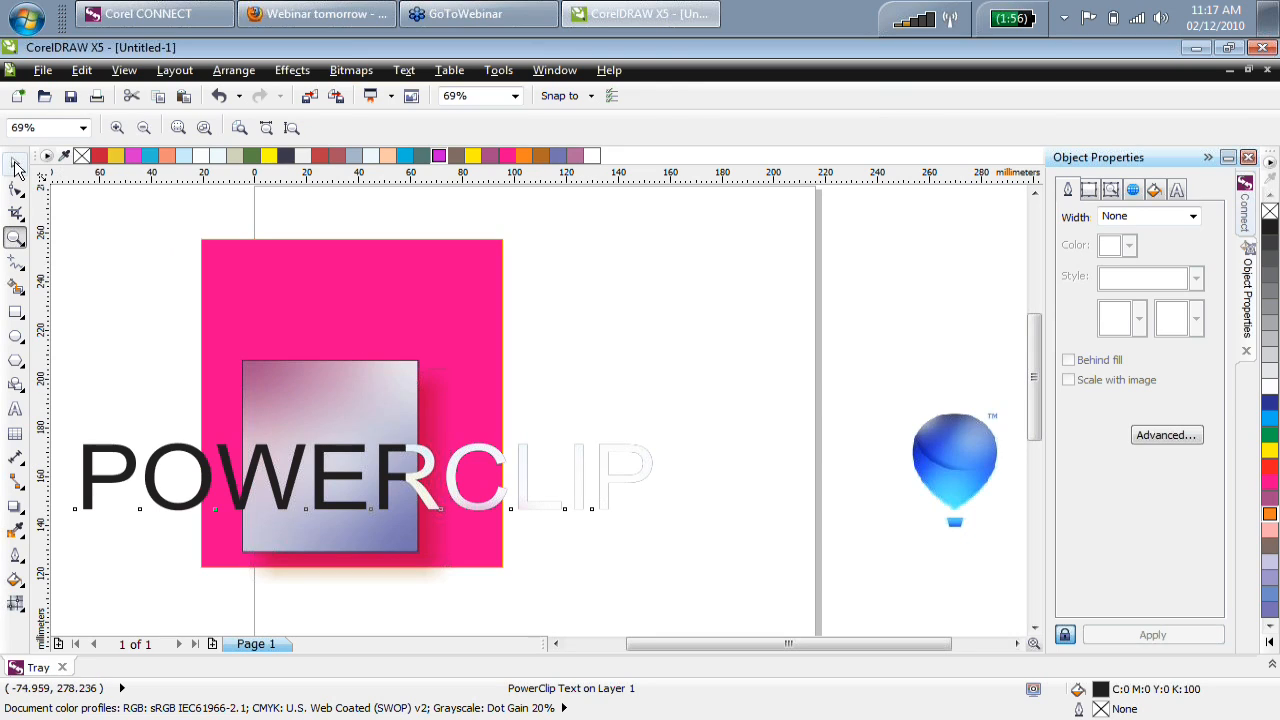
pyautogui.press('space')
pyautogui.moveTo(200, 467); pyautogui.dragTo(316, 352)
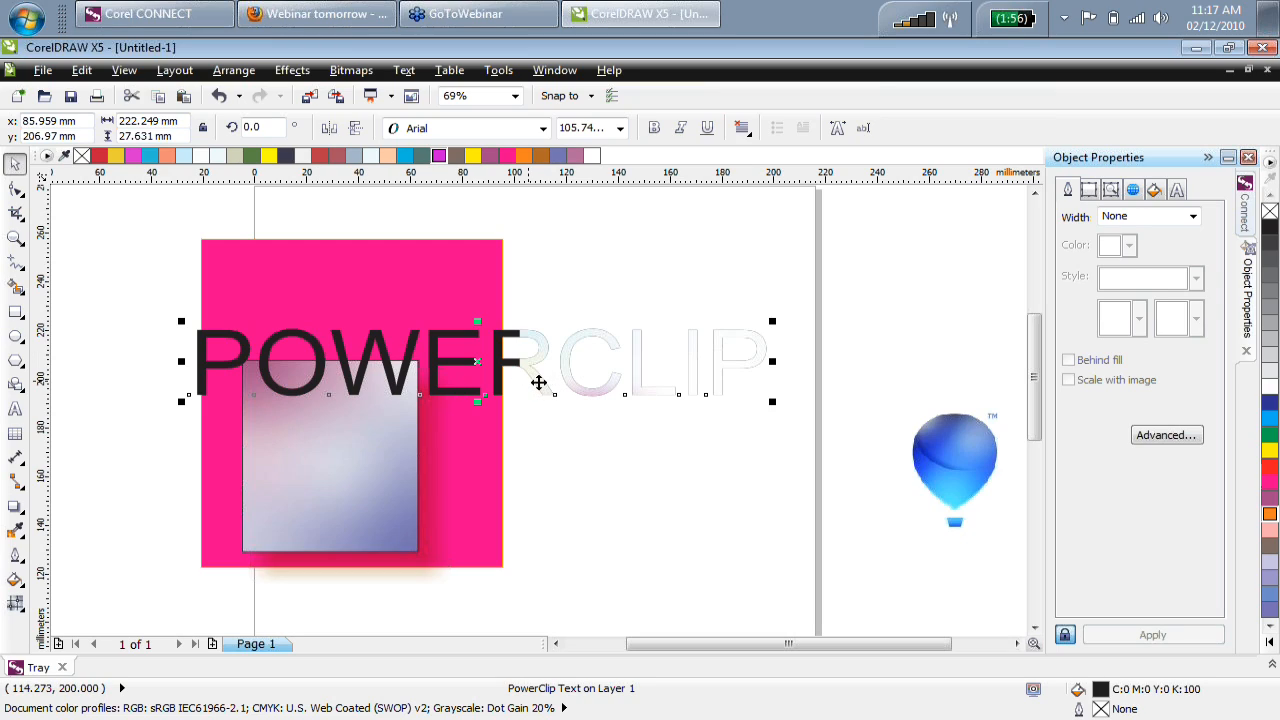
# Unlock the contents from the PowerClip text and move the text right to about x 175 mm, y 205 mm.
pyautogui.rightClick(539, 385)
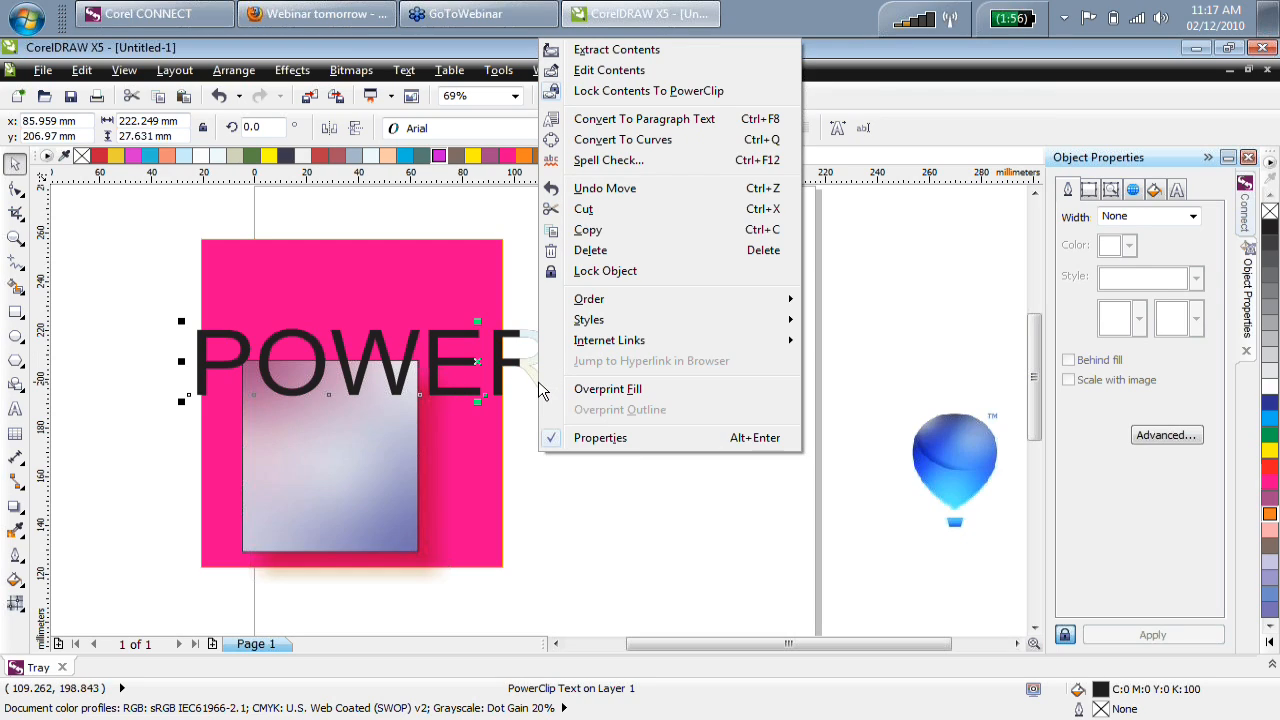
pyautogui.click(650, 90)
pyautogui.moveTo(477, 362); pyautogui.dragTo(708, 367)
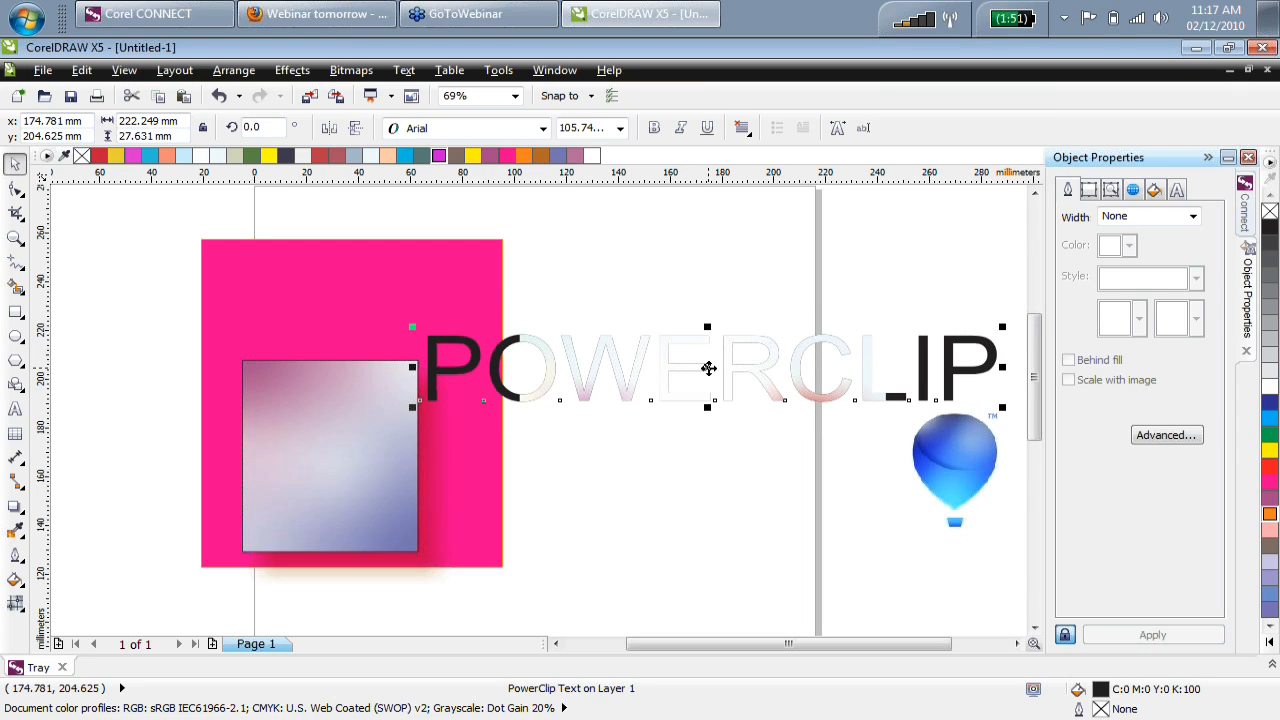
# Lock the contents to the PowerClip text again and reselect the text.
pyautogui.rightClick(652, 378)
pyautogui.click(768, 92)
pyautogui.click(612, 318)
pyautogui.click(640, 357)
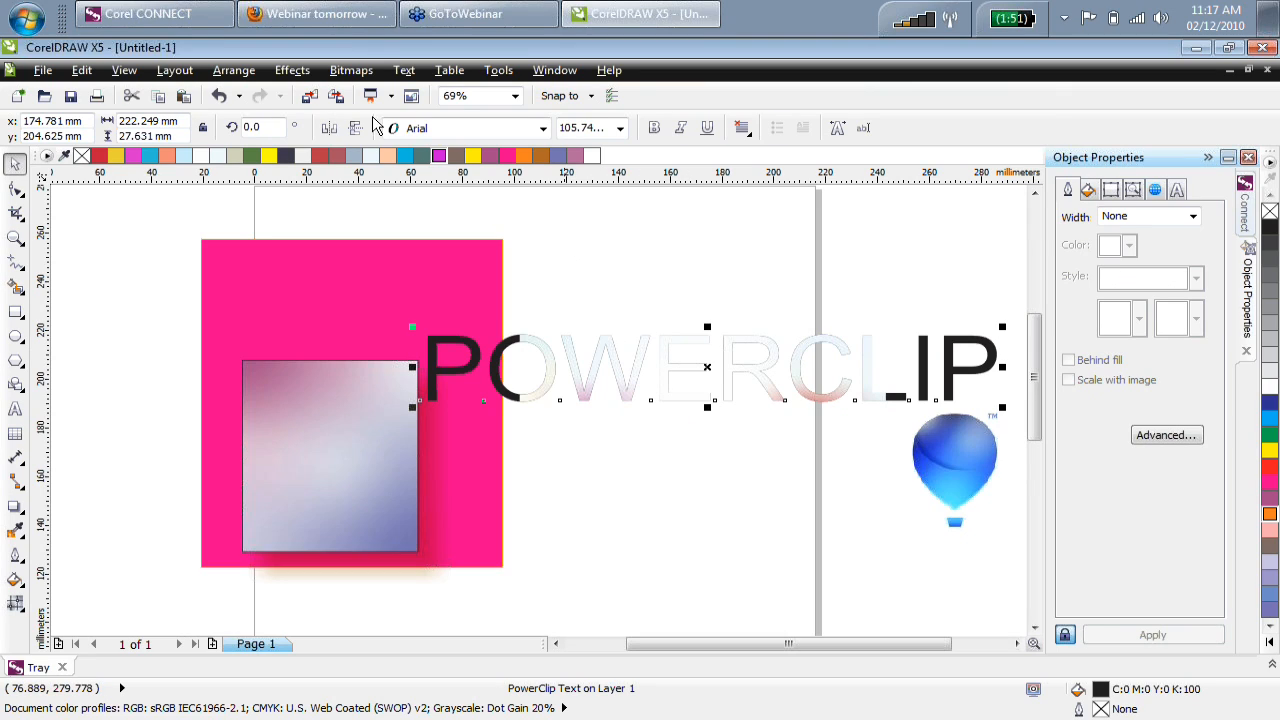
# Open the PowerClip contents for editing and move the mesh left to about x 137 mm, y 213 mm.
pyautogui.click(292, 70)
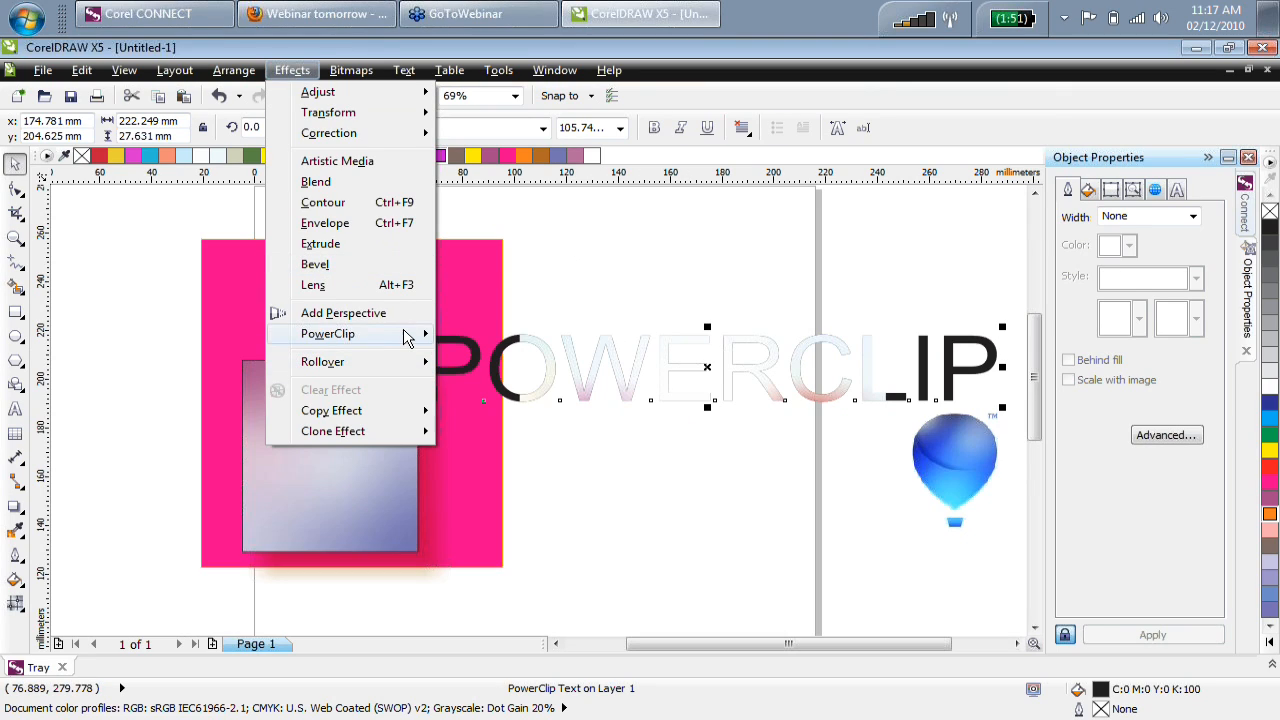
pyautogui.moveTo(408, 336)
pyautogui.click(527, 389)
pyautogui.click(651, 423)
pyautogui.moveTo(651, 423); pyautogui.dragTo(594, 443)
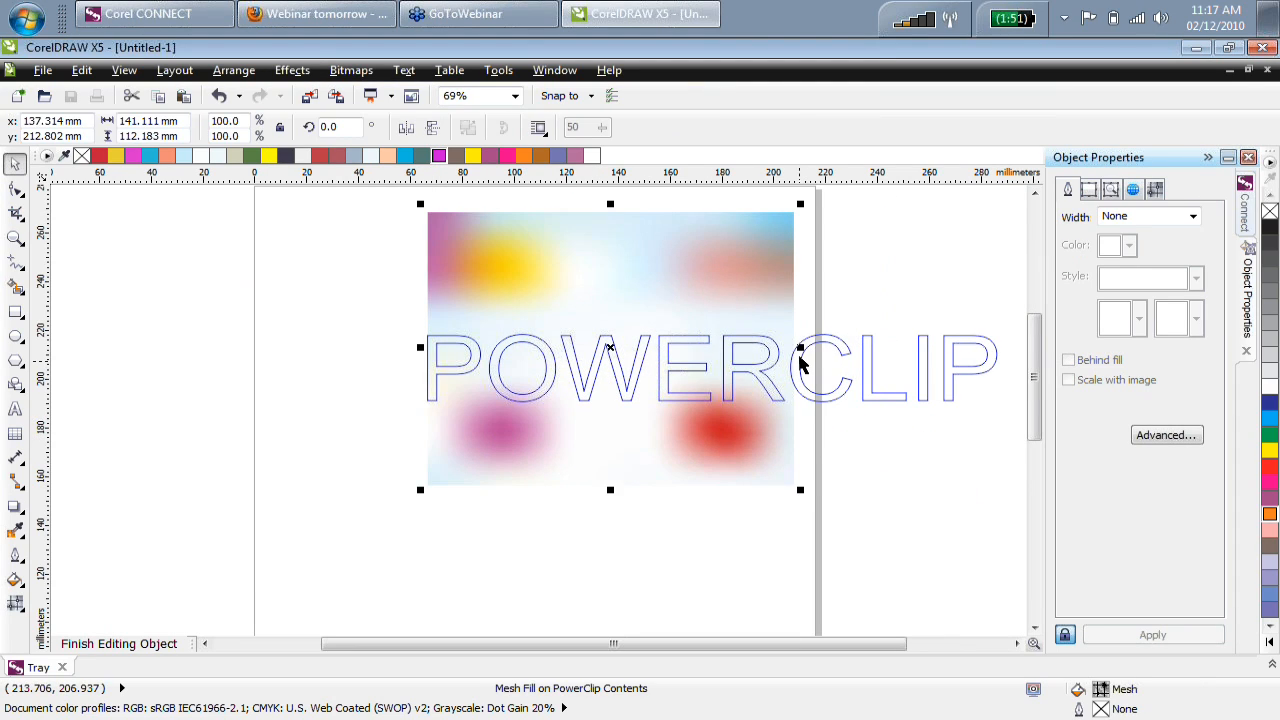
# Stretch the mesh to about 242 mm wide, position it over the whole word, and finish editing the PowerClip contents.
pyautogui.moveTo(800, 350); pyautogui.dragTo(1021, 347)
pyautogui.moveTo(791, 424); pyautogui.dragTo(775, 424)
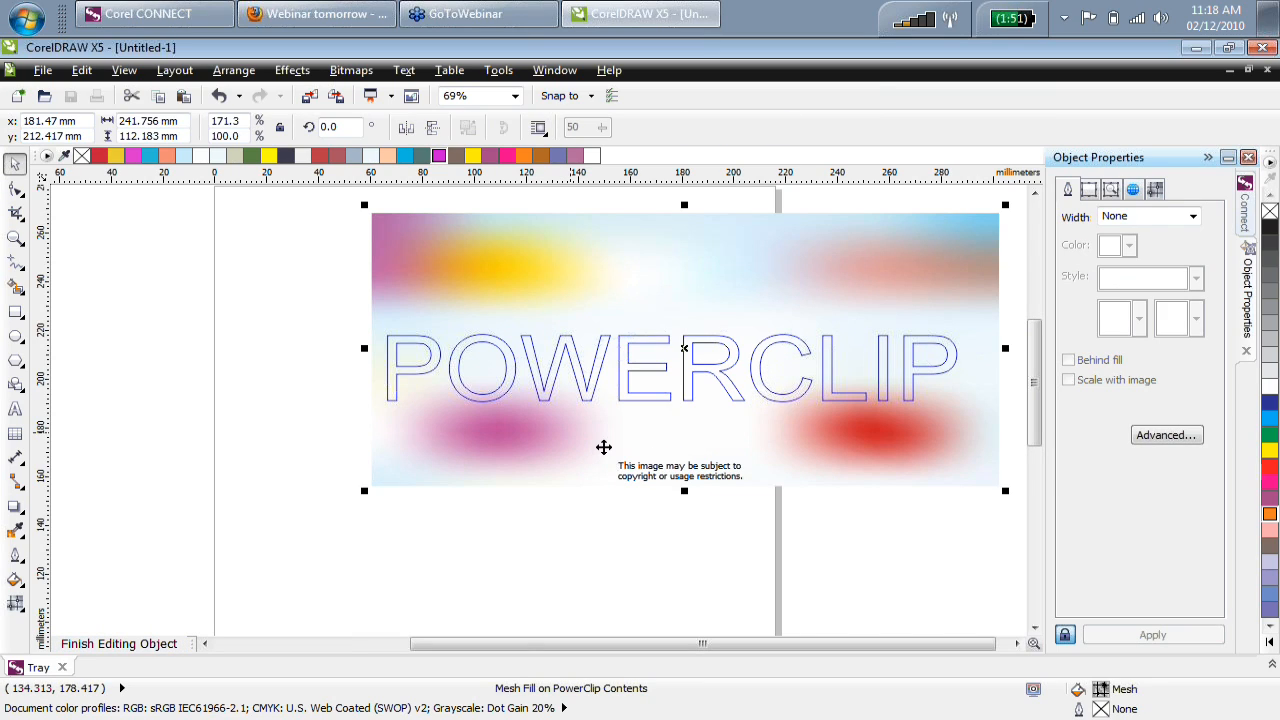
pyautogui.moveTo(607, 447)
pyautogui.mouseDown()
pyautogui.moveTo(604, 484)
pyautogui.moveTo(603, 460)
pyautogui.mouseUp()
pyautogui.click(441, 558)
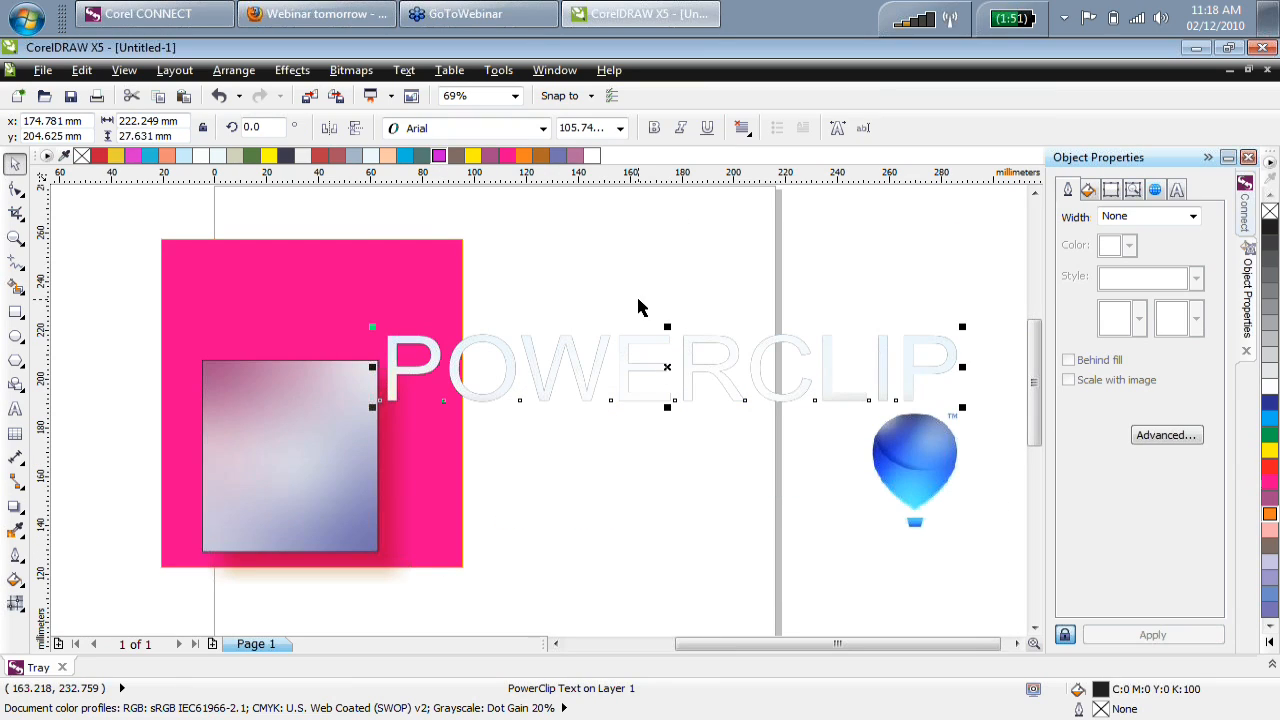
# Reopen the contents of the POWERCLIP text directly from the page and exit back to the page.
pyautogui.keyDown('ctrl'); pyautogui.click(638, 371); pyautogui.keyUp('ctrl')
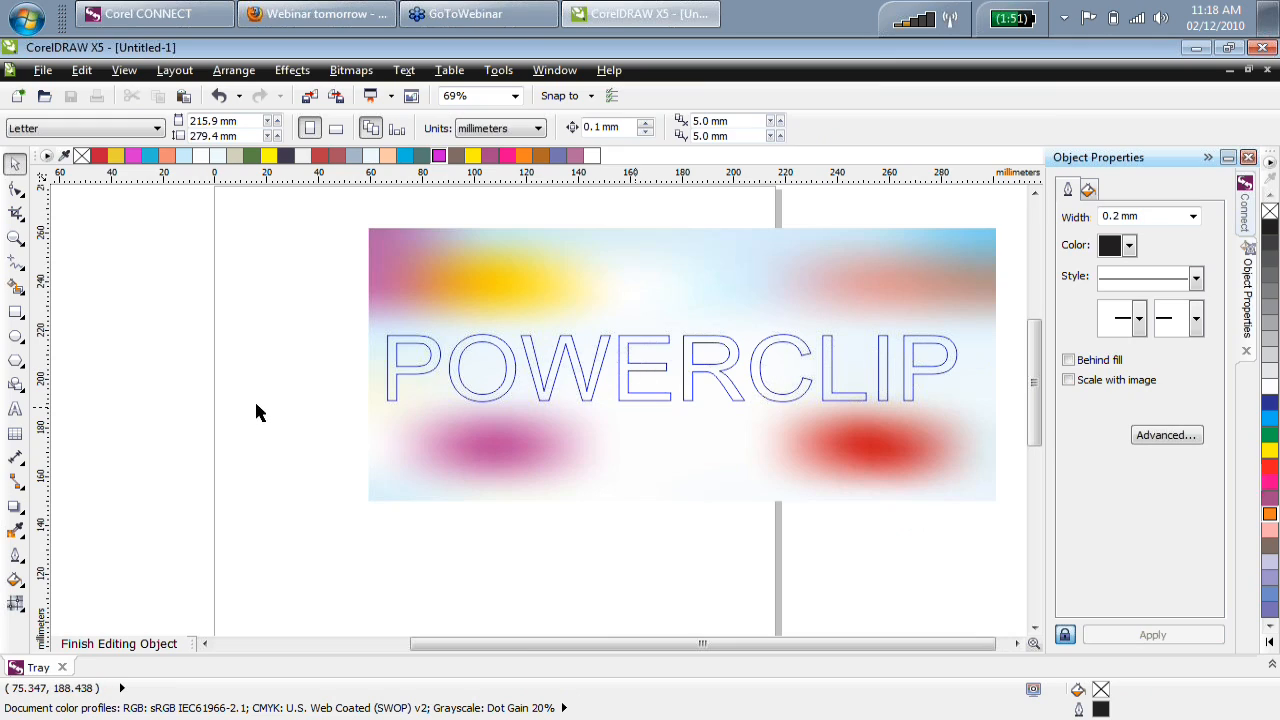
pyautogui.keyDown('ctrl'); pyautogui.click(363, 512); pyautogui.keyUp('ctrl')
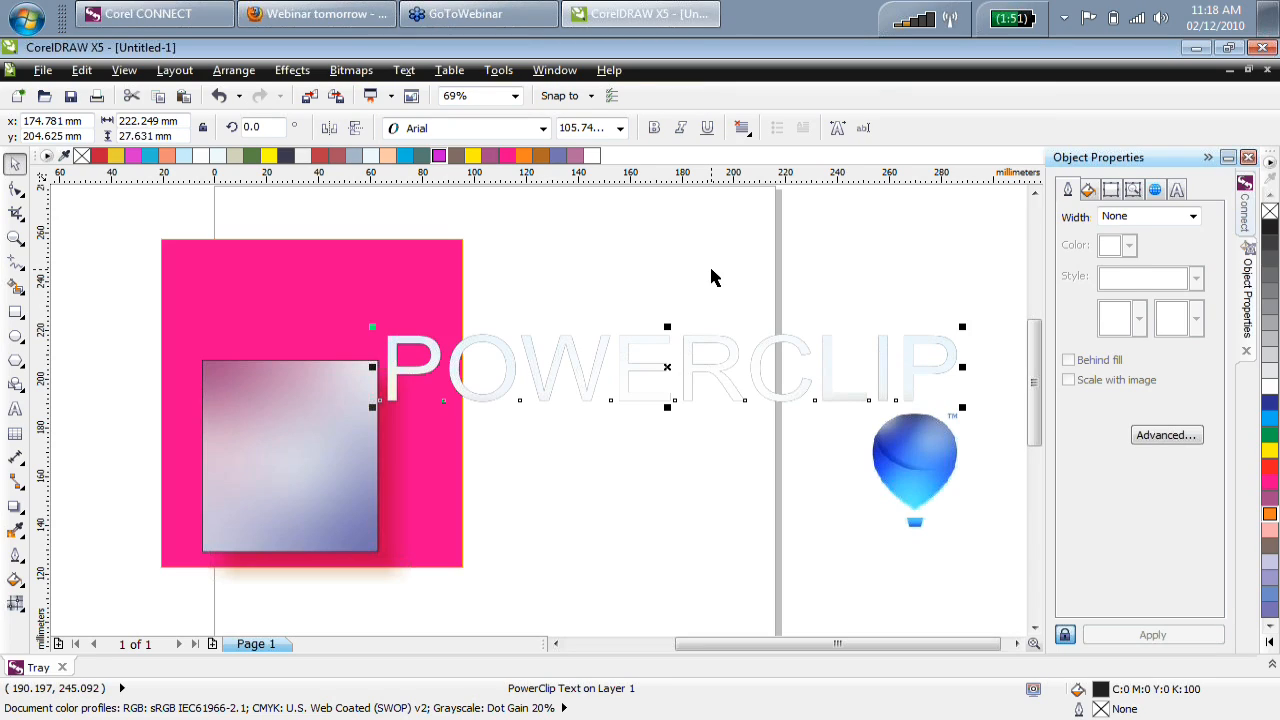
# Display the 2 × 2 mesh grid of the gradient rectangle for editing.
pyautogui.click(284, 426)
pyautogui.press('m')
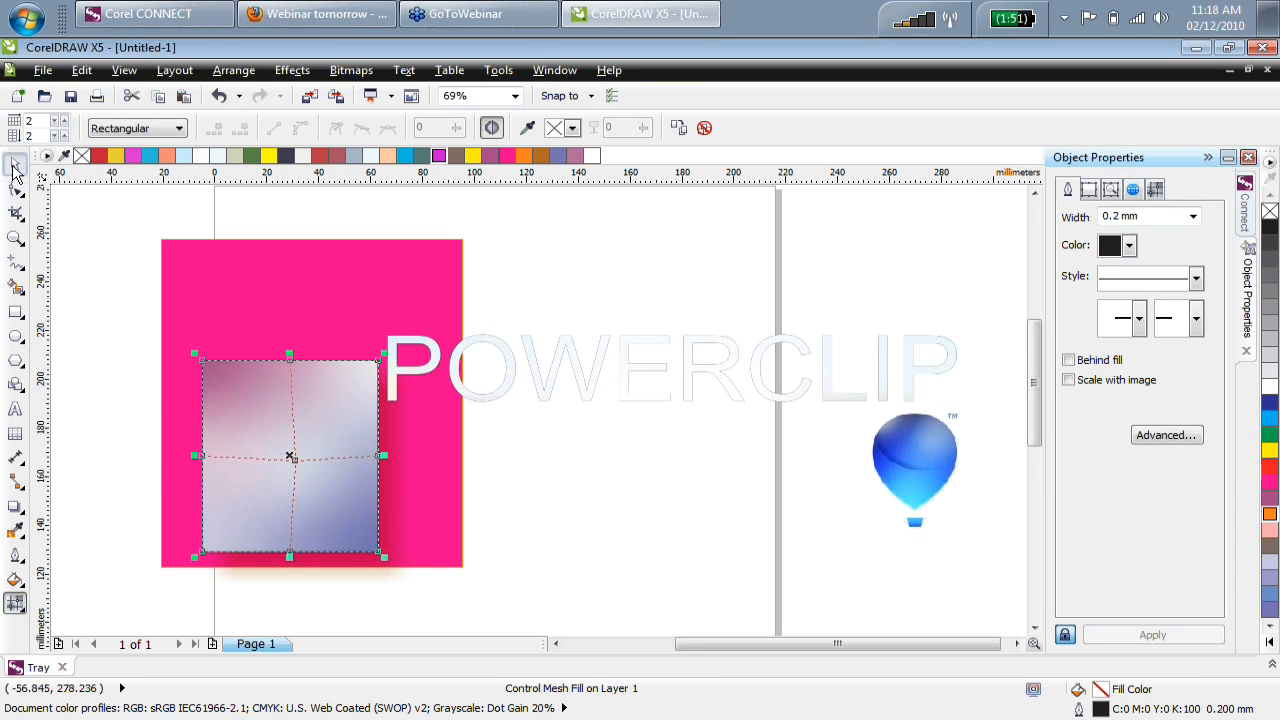
# Move the mesh-filled rectangle off the magenta one to about x 142 mm, y 144 mm.
pyautogui.click(14, 167)
pyautogui.moveTo(274, 409); pyautogui.dragTo(567, 469)
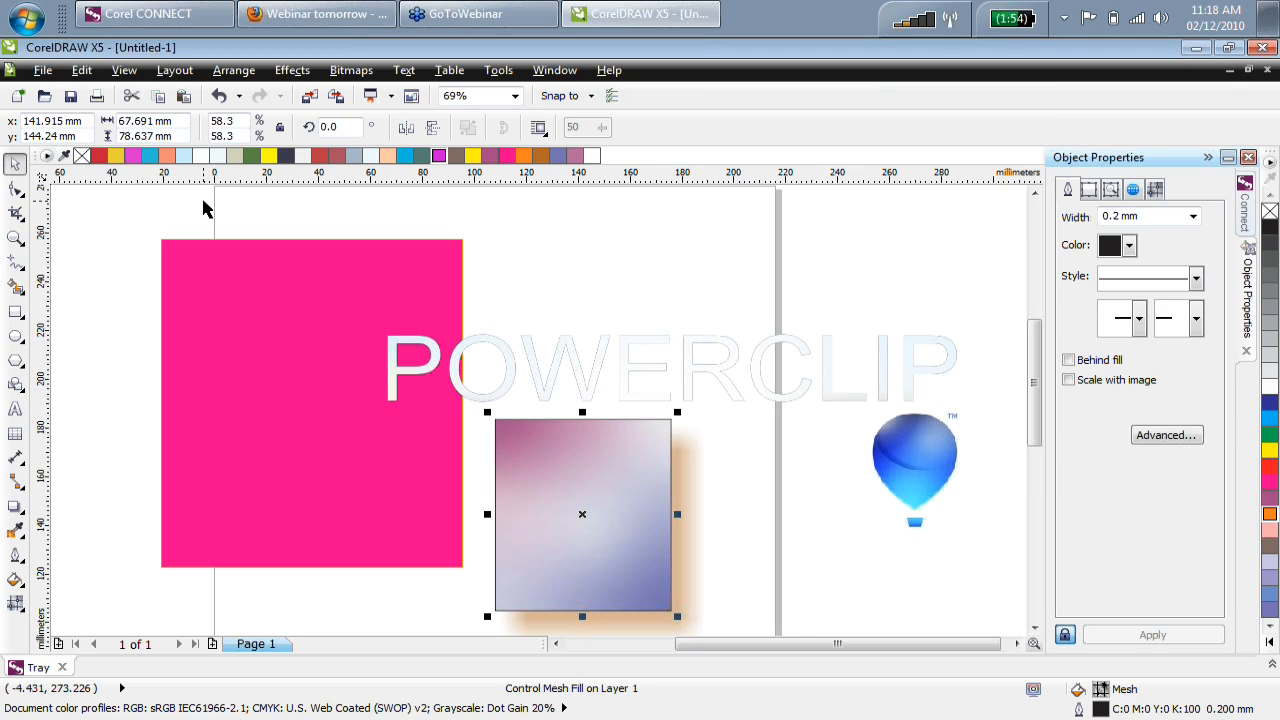
# Reorder the File commands so that Open Recent comes directly after Open.
pyautogui.click(45, 74)
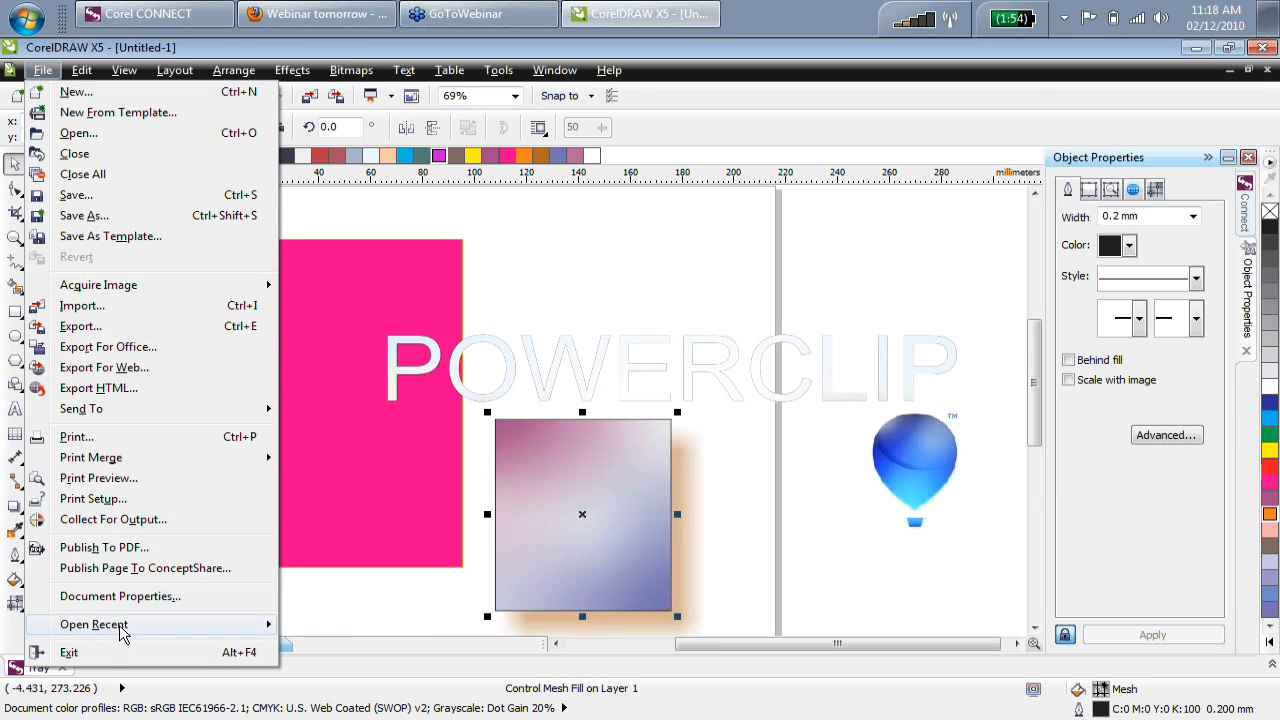
pyautogui.click(584, 292)
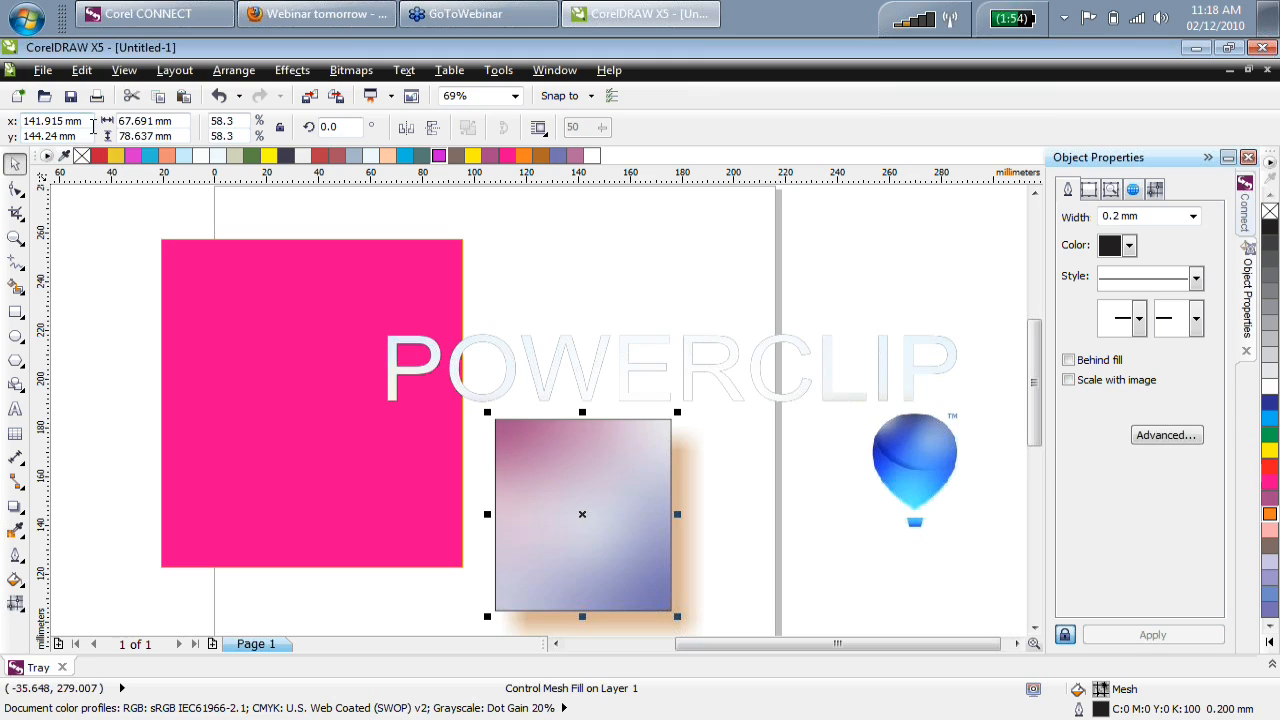
pyautogui.click(43, 70)
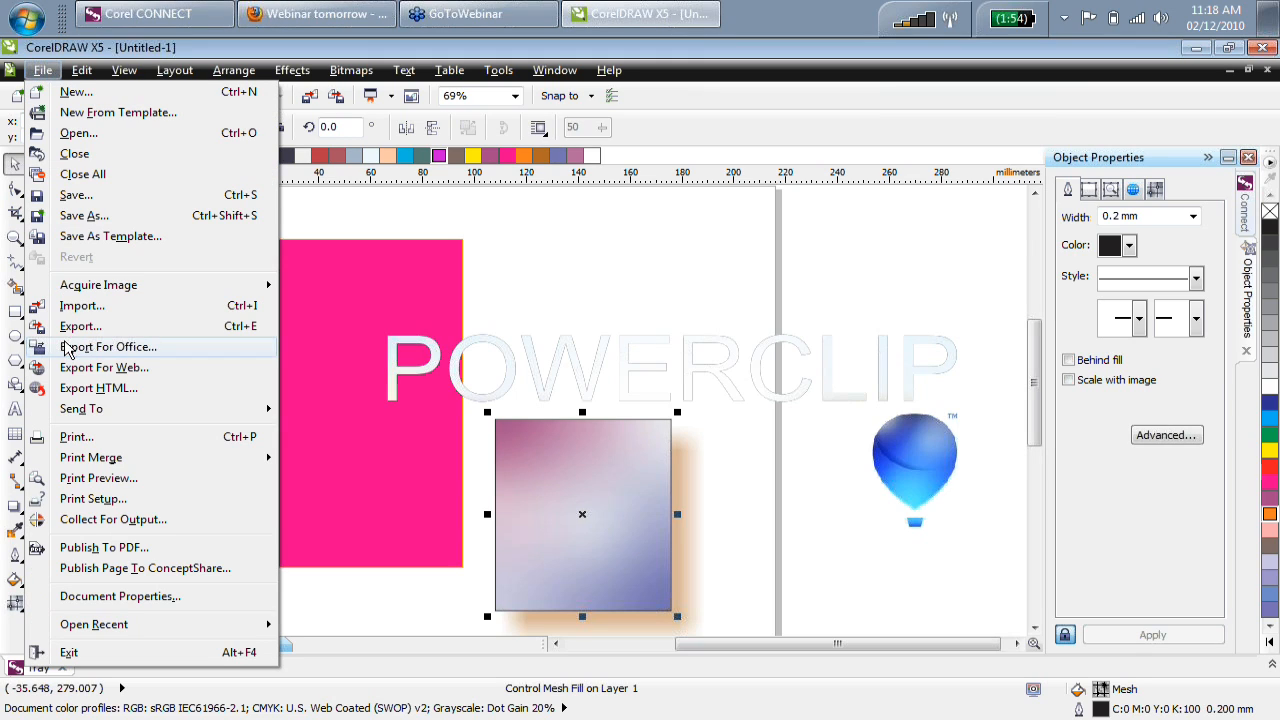
pyautogui.moveTo(110, 630)
pyautogui.moveTo(109, 630)
pyautogui.mouseDown()
pyautogui.moveTo(121, 530)
pyautogui.moveTo(290, 333)
pyautogui.moveTo(531, 266)
pyautogui.moveTo(373, 287)
pyautogui.moveTo(612, 404)
pyautogui.moveTo(487, 268)
pyautogui.moveTo(418, 104)
pyautogui.mouseUp()
pyautogui.click(404, 70)
pyautogui.moveTo(45, 72)
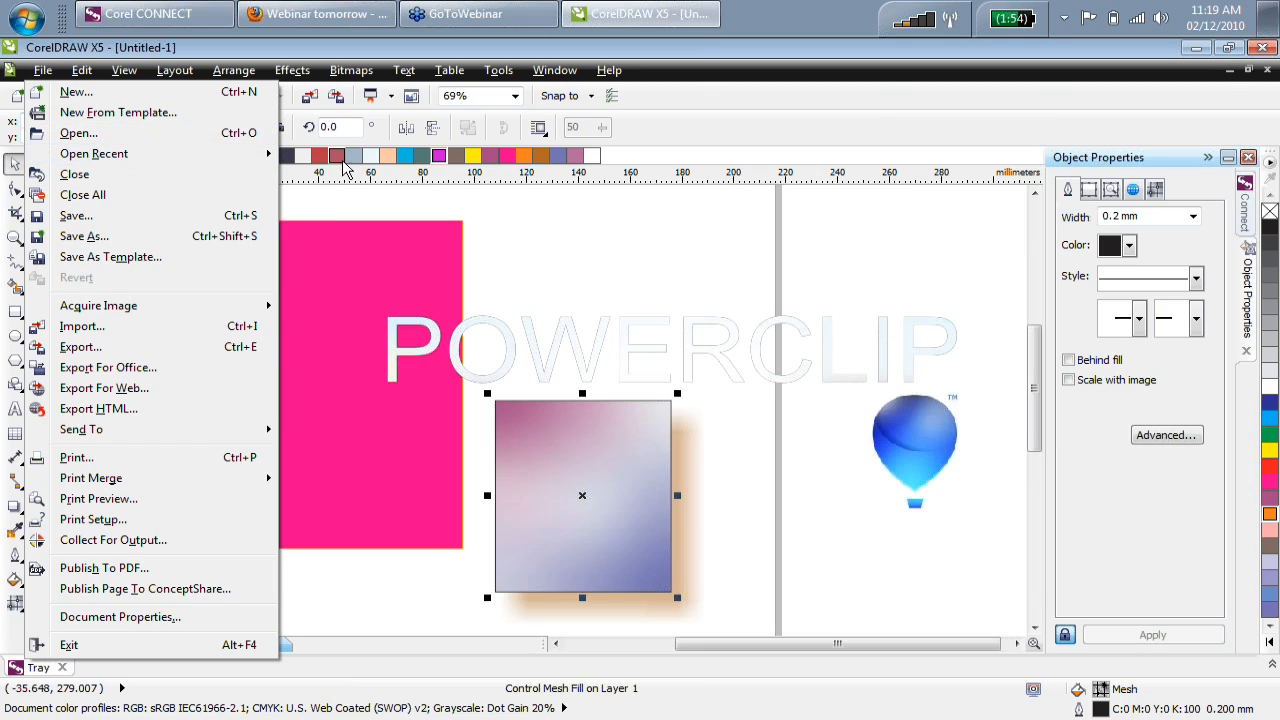
pyautogui.click(659, 240)
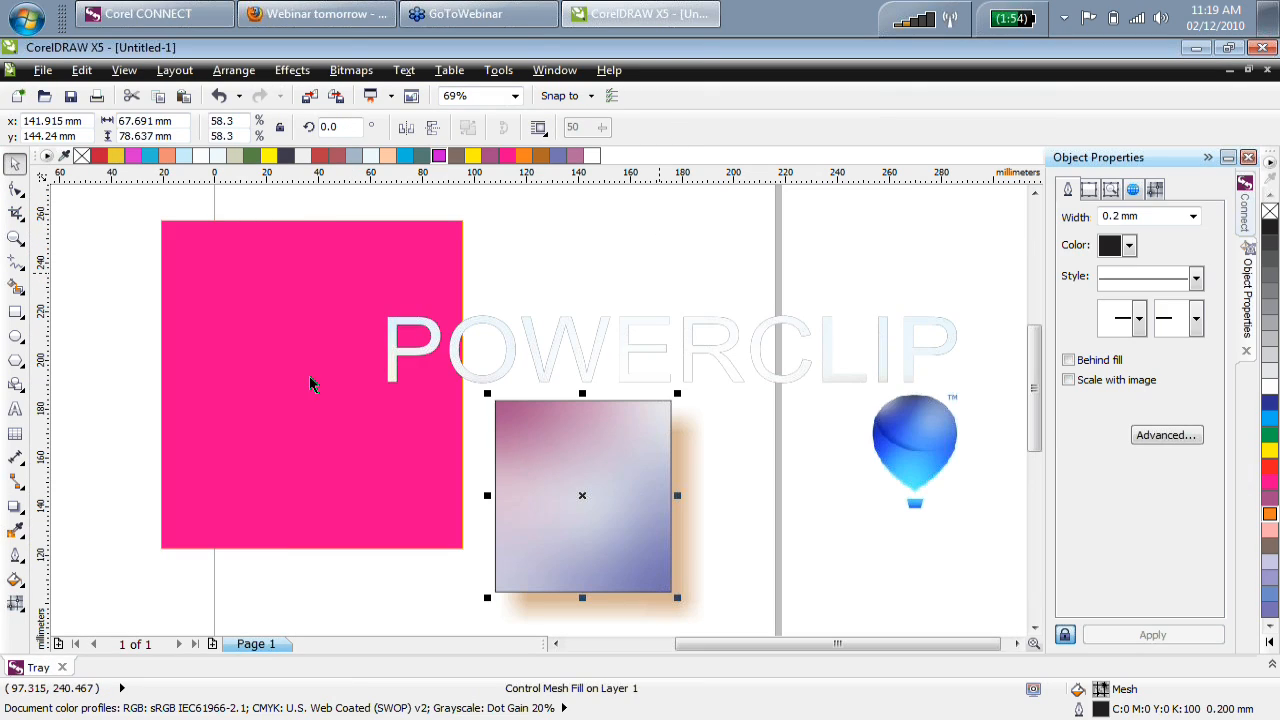
# Draw two rectangles, about 54 × 32 mm over the magenta rectangle's left edge and about 42 × 29 mm over its bottom edge.
pyautogui.click(188, 303)
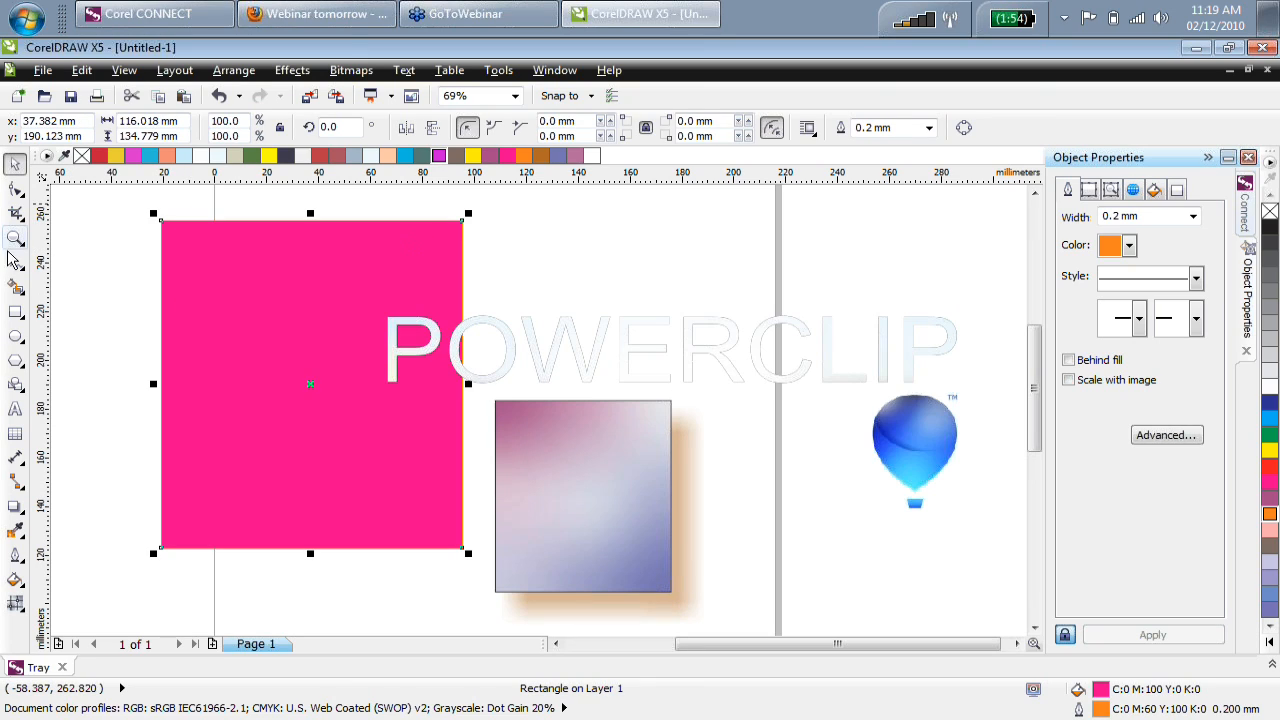
pyautogui.click(15, 311)
pyautogui.moveTo(124, 381); pyautogui.dragTo(265, 457)
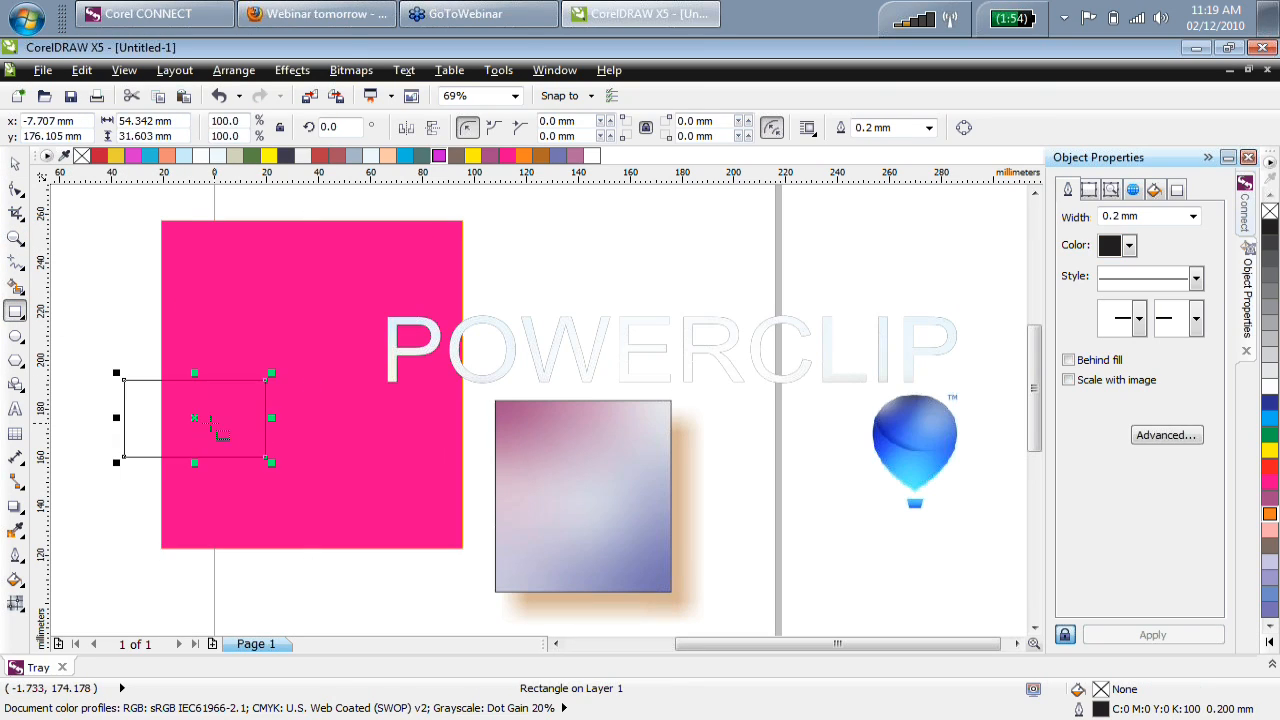
pyautogui.moveTo(320, 505); pyautogui.dragTo(428, 575)
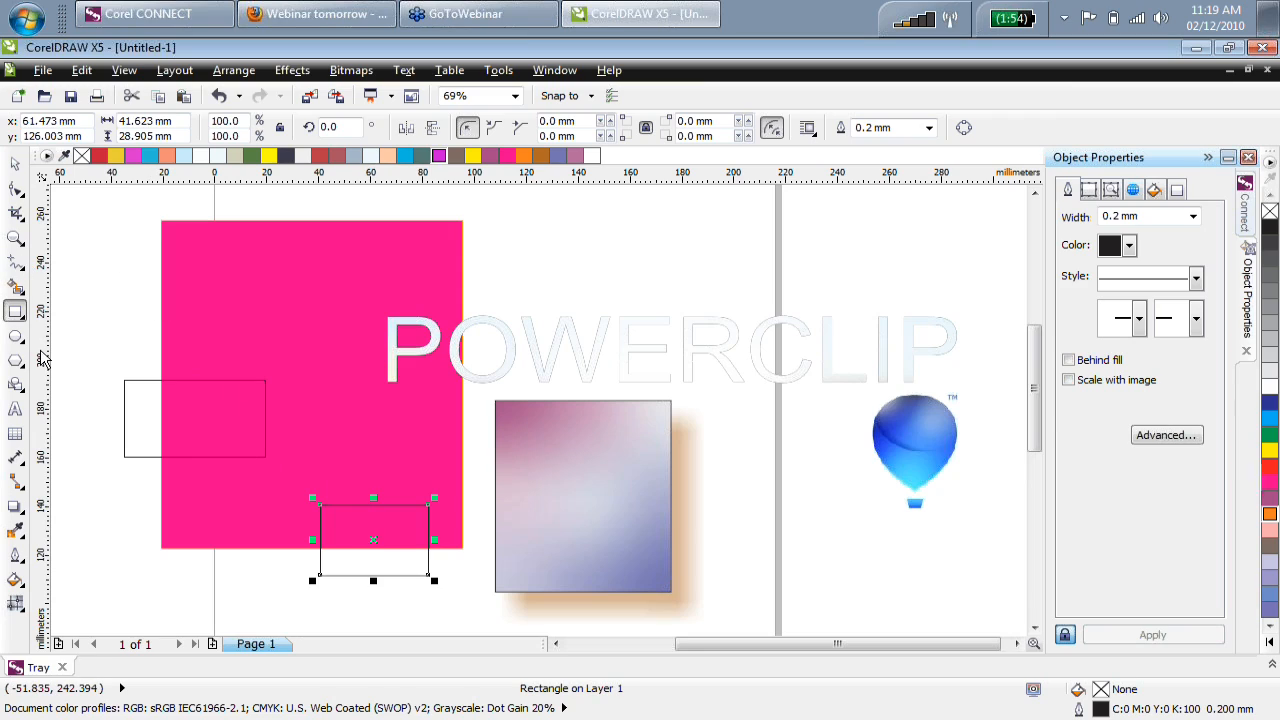
# Draw two ellipses about 54 × 22 mm and 53 × 22 mm, and move the first to about x -15 mm, y 134 mm.
pyautogui.click(15, 336)
pyautogui.moveTo(82, 298); pyautogui.dragTo(220, 342)
pyautogui.moveTo(141, 234); pyautogui.dragTo(279, 287)
pyautogui.click(15, 163)
pyautogui.click(153, 381)
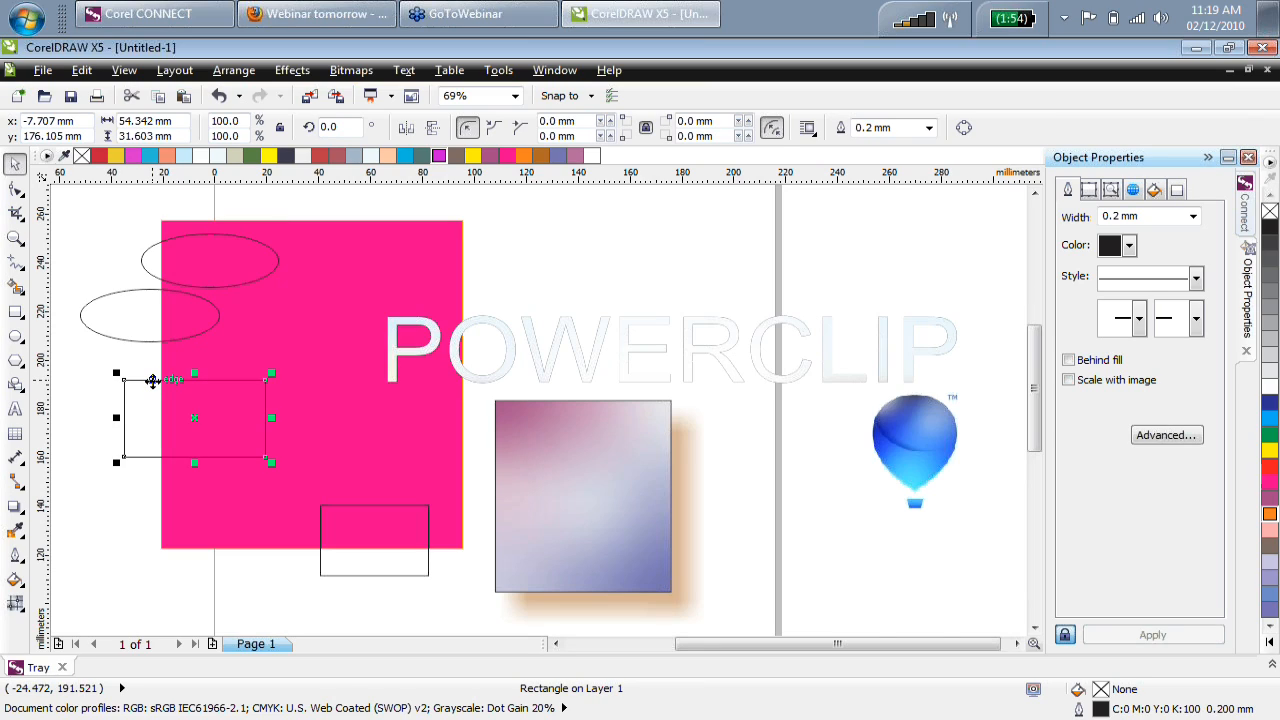
pyautogui.moveTo(153, 352); pyautogui.dragTo(176, 520)
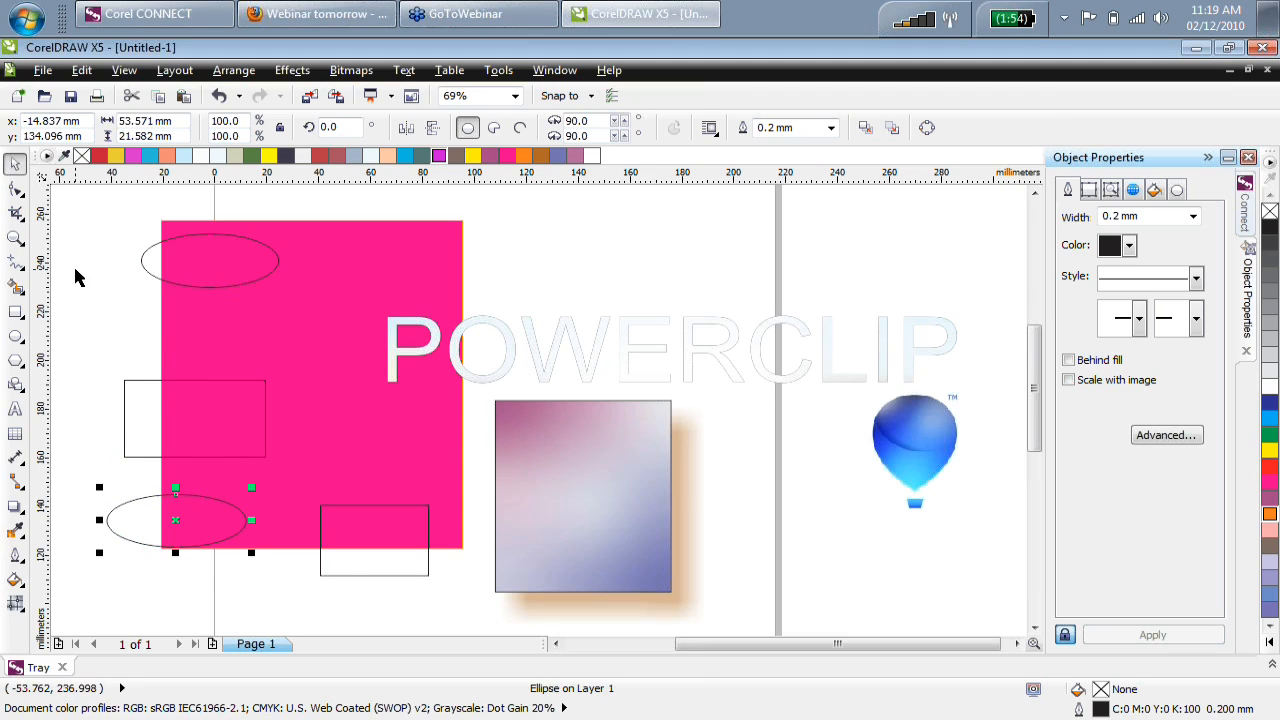
# Select the lower ellipse, the lower rectangle and the POWERCLIP text together to examine the options offered for mixed objects.
pyautogui.hscroll(-5, 76, 277)
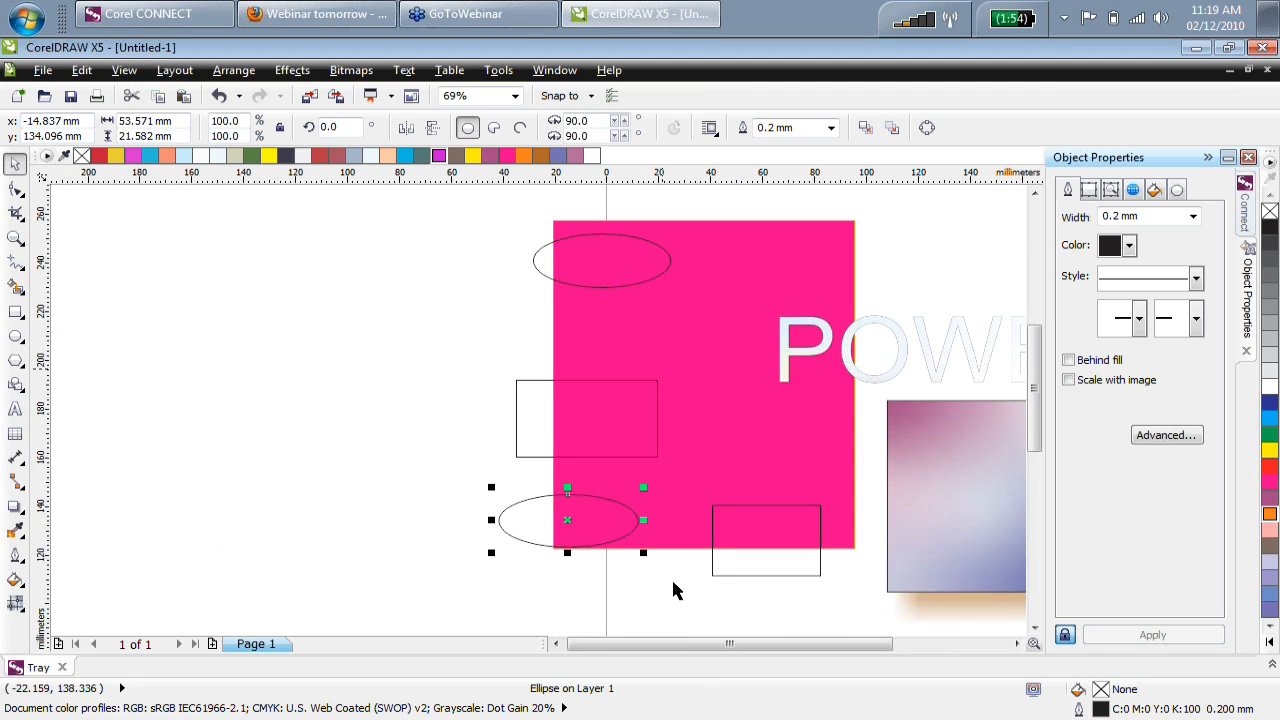
pyautogui.hscroll(4, 787, 651)
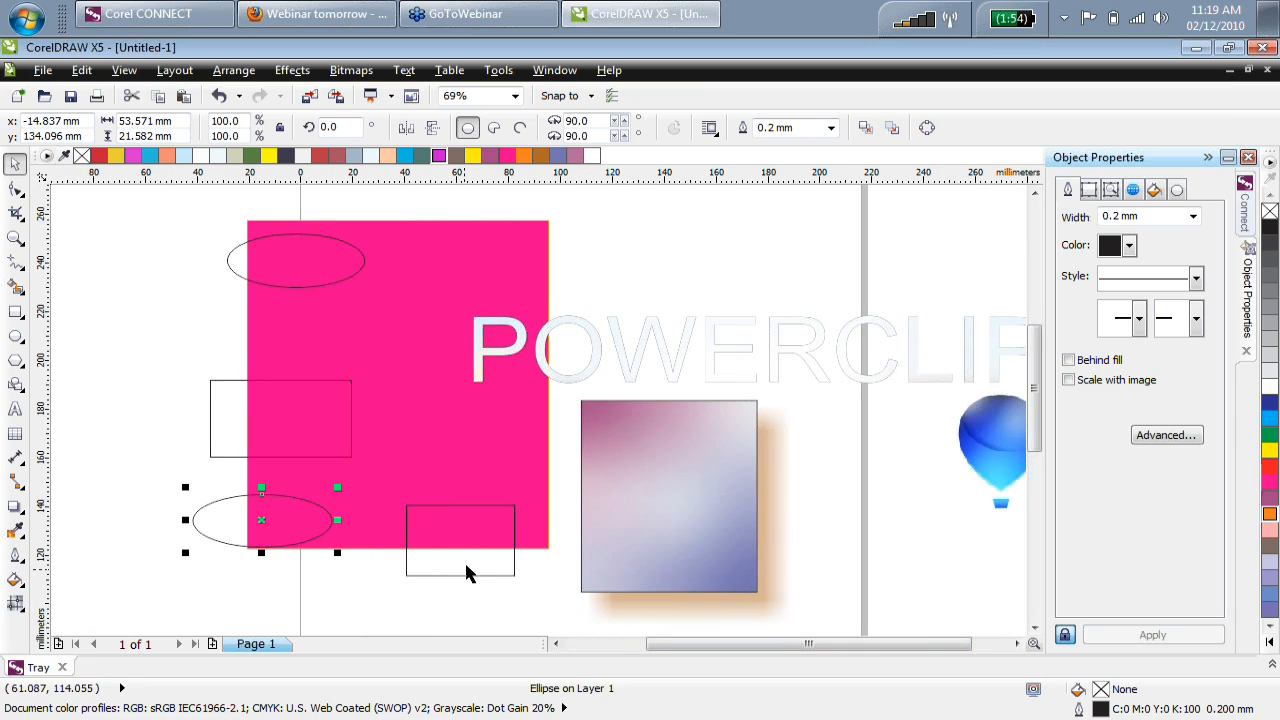
pyautogui.keyDown('shift'); pyautogui.click(485, 575); pyautogui.keyUp('shift')
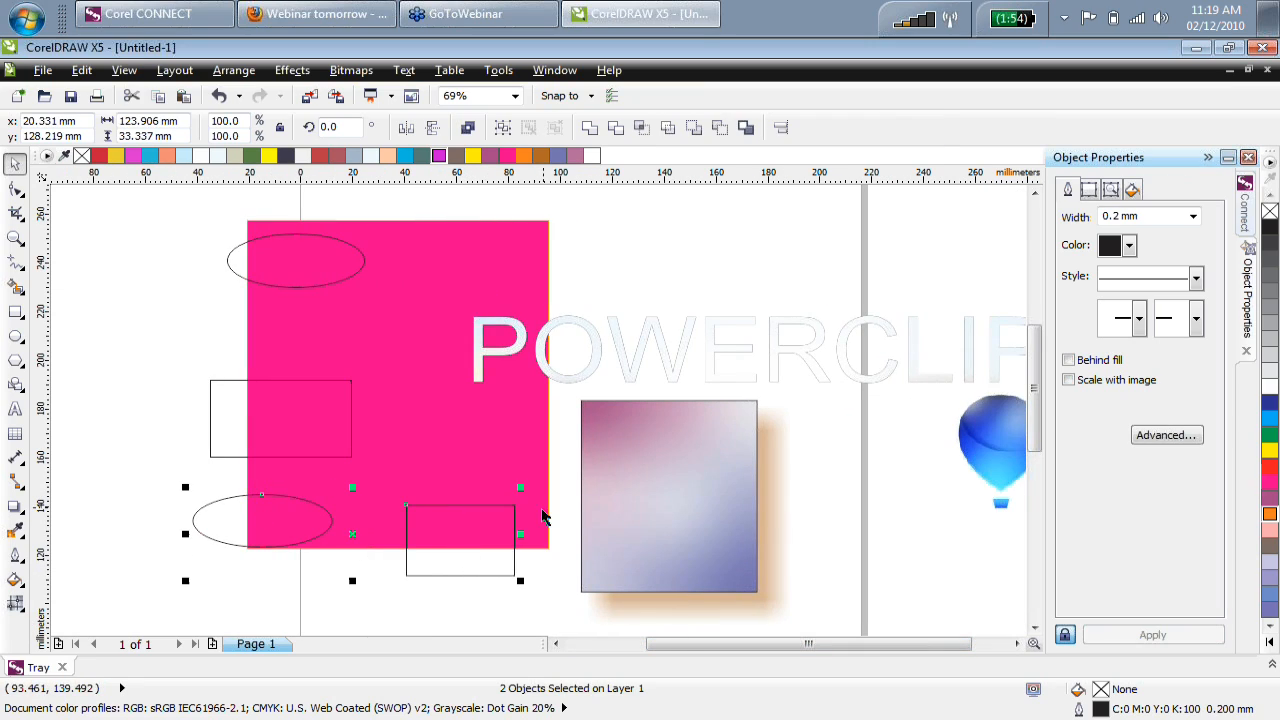
pyautogui.keyDown('shift'); pyautogui.click(583, 376); pyautogui.keyUp('shift')
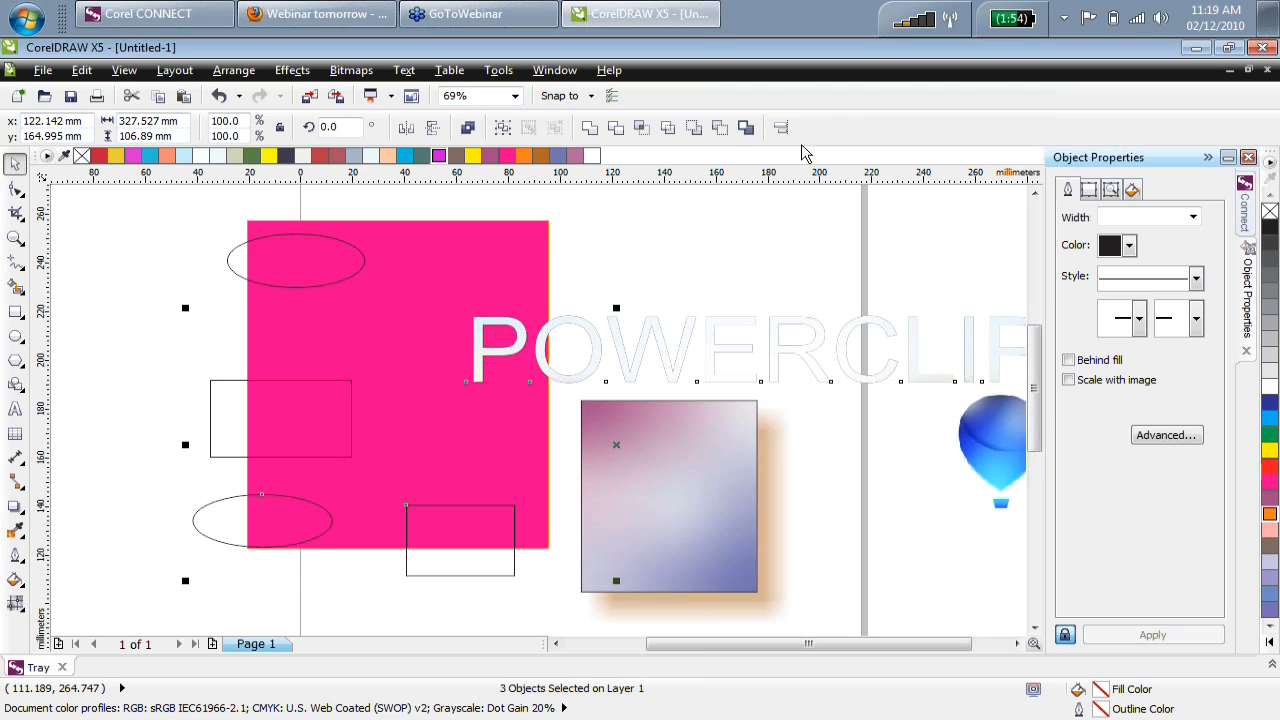
# Select the rectangle over the magenta shape's left edge and copy the outline width control to the standard toolbar.
pyautogui.click(235, 381)
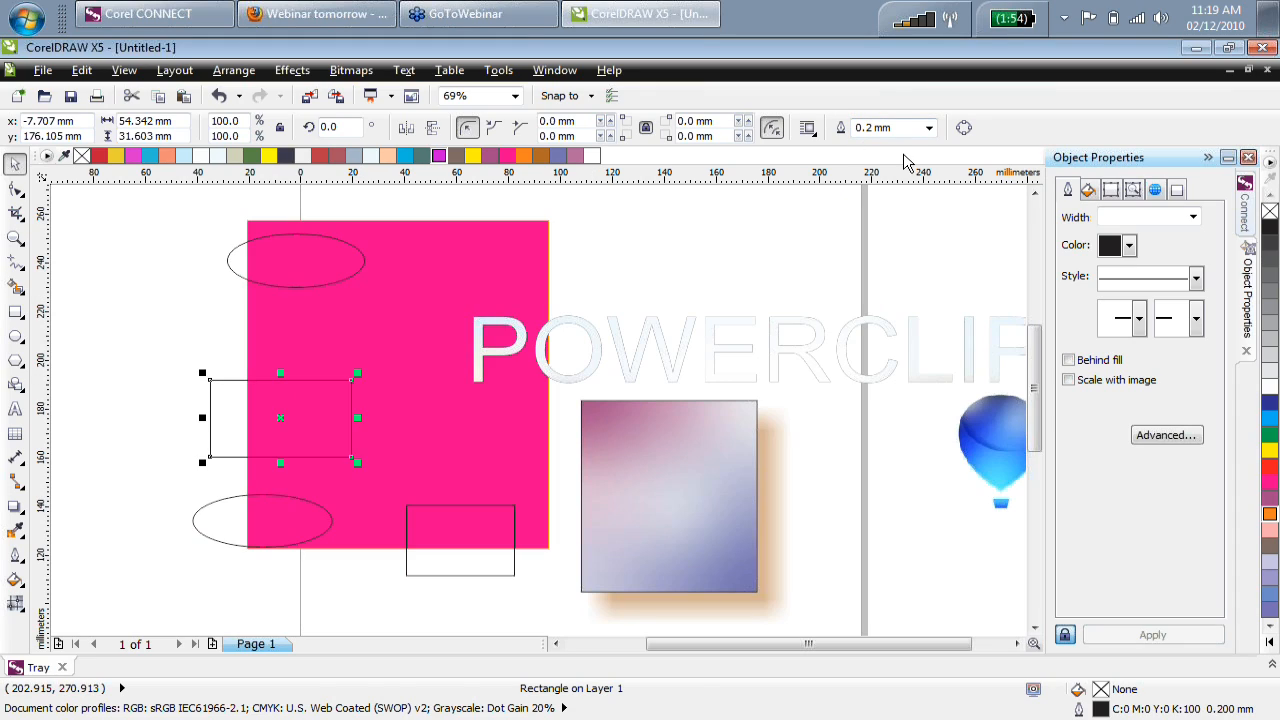
pyautogui.click(621, 232)
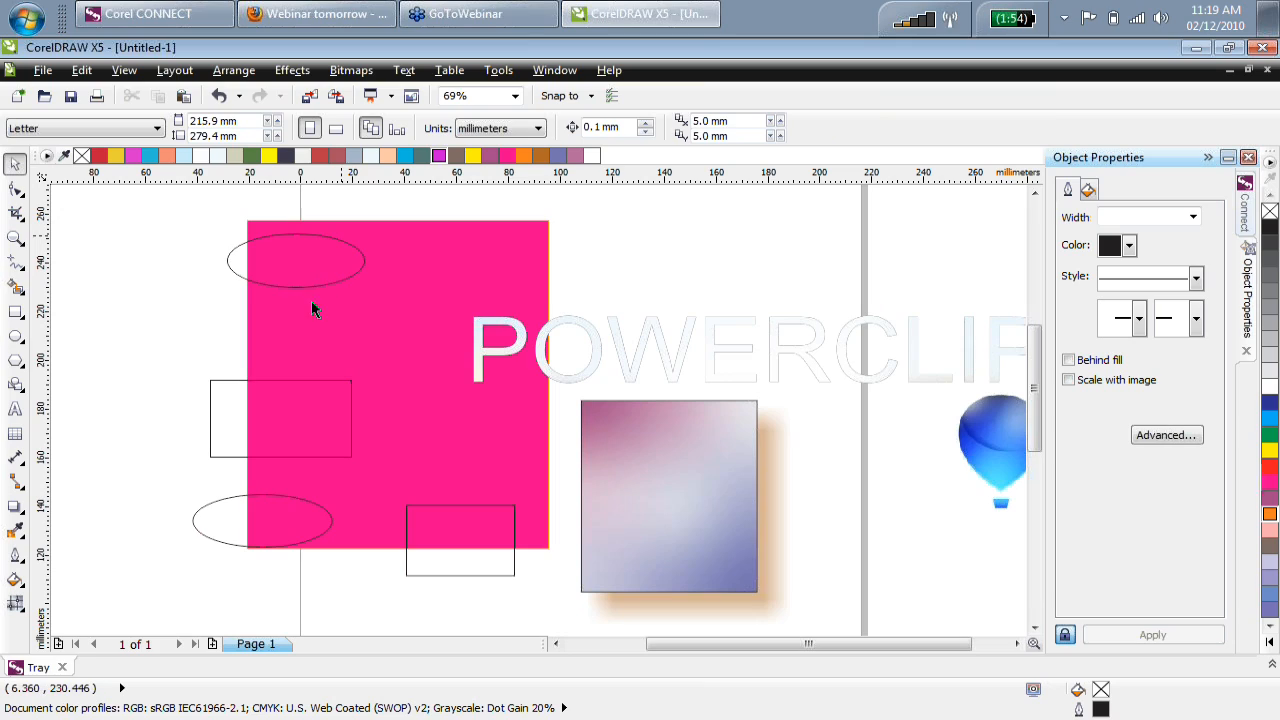
pyautogui.click(224, 381)
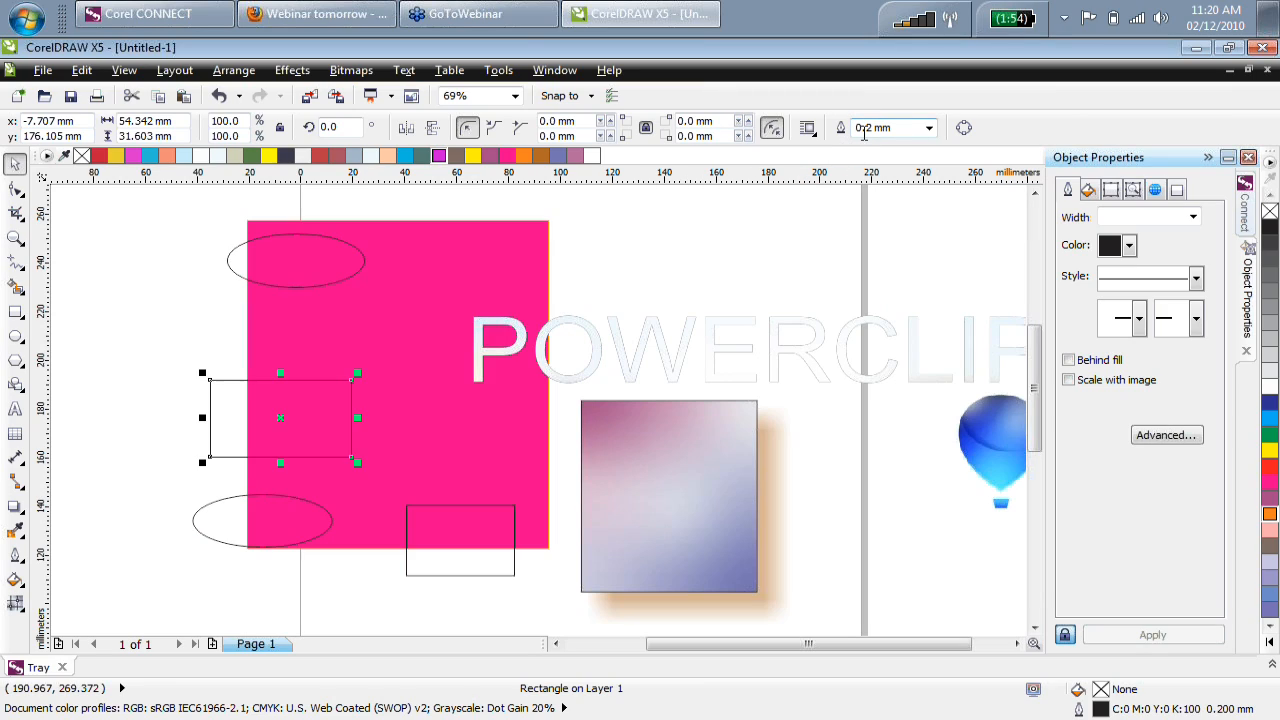
pyautogui.moveTo(840, 130); pyautogui.dragTo(630, 105)
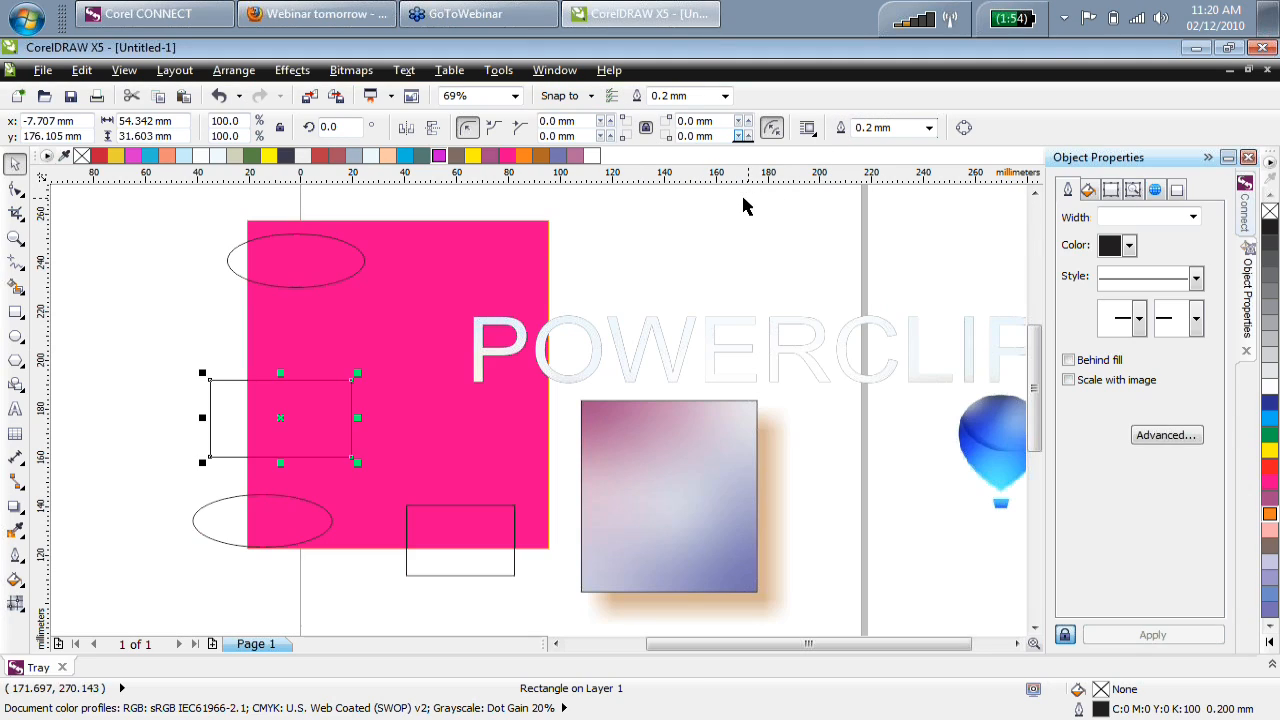
# Select the ellipses and the rectangle singly and together to check the outline width control's availability.
pyautogui.click(165, 295)
pyautogui.click(245, 280)
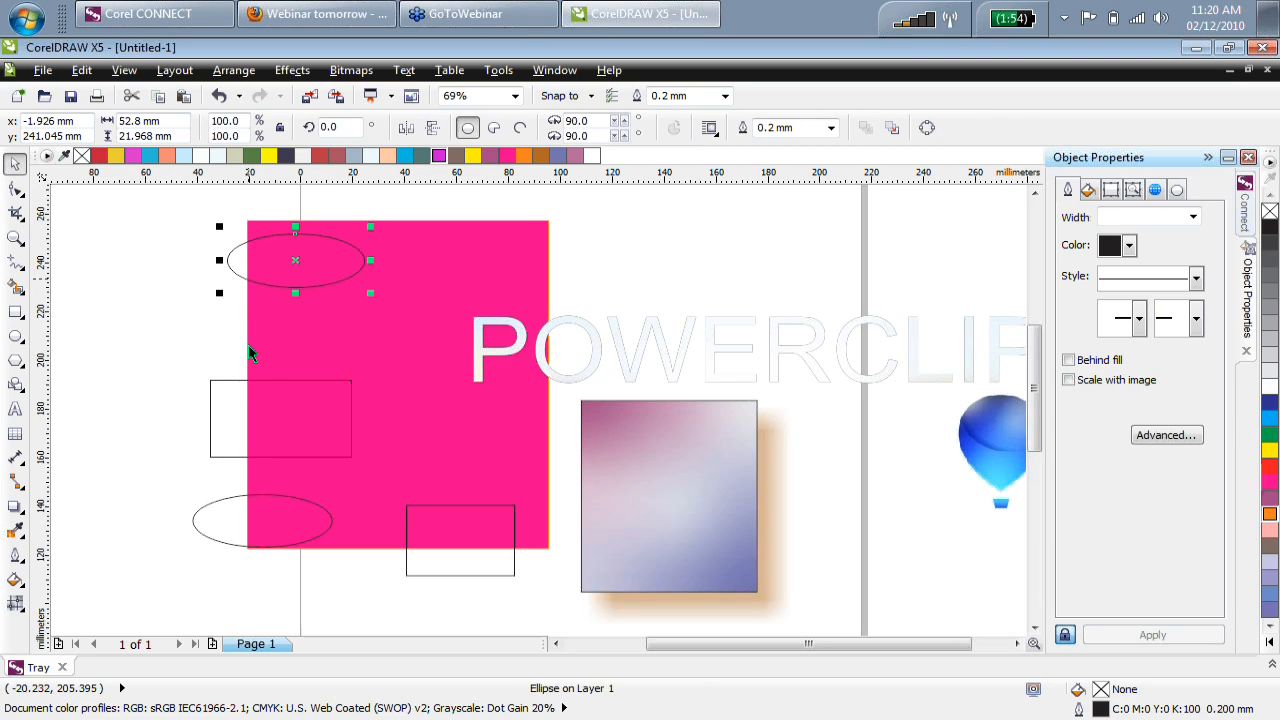
pyautogui.click(244, 380)
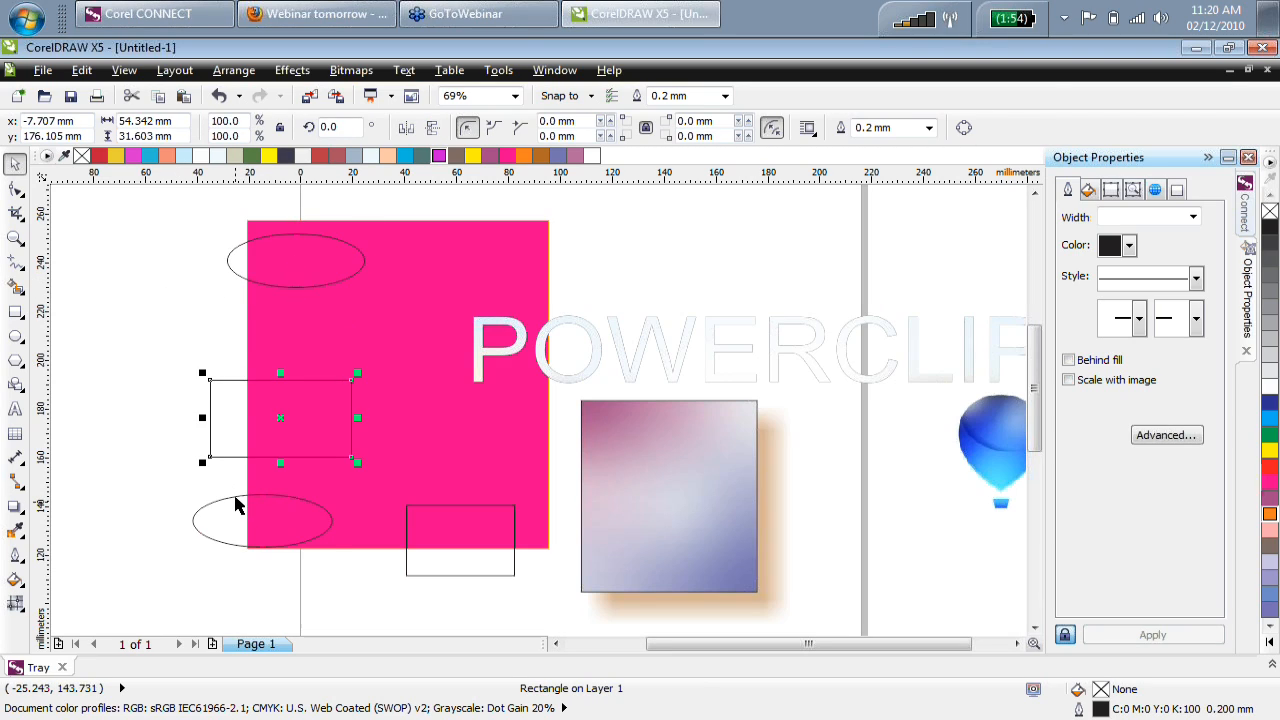
pyautogui.click(237, 498)
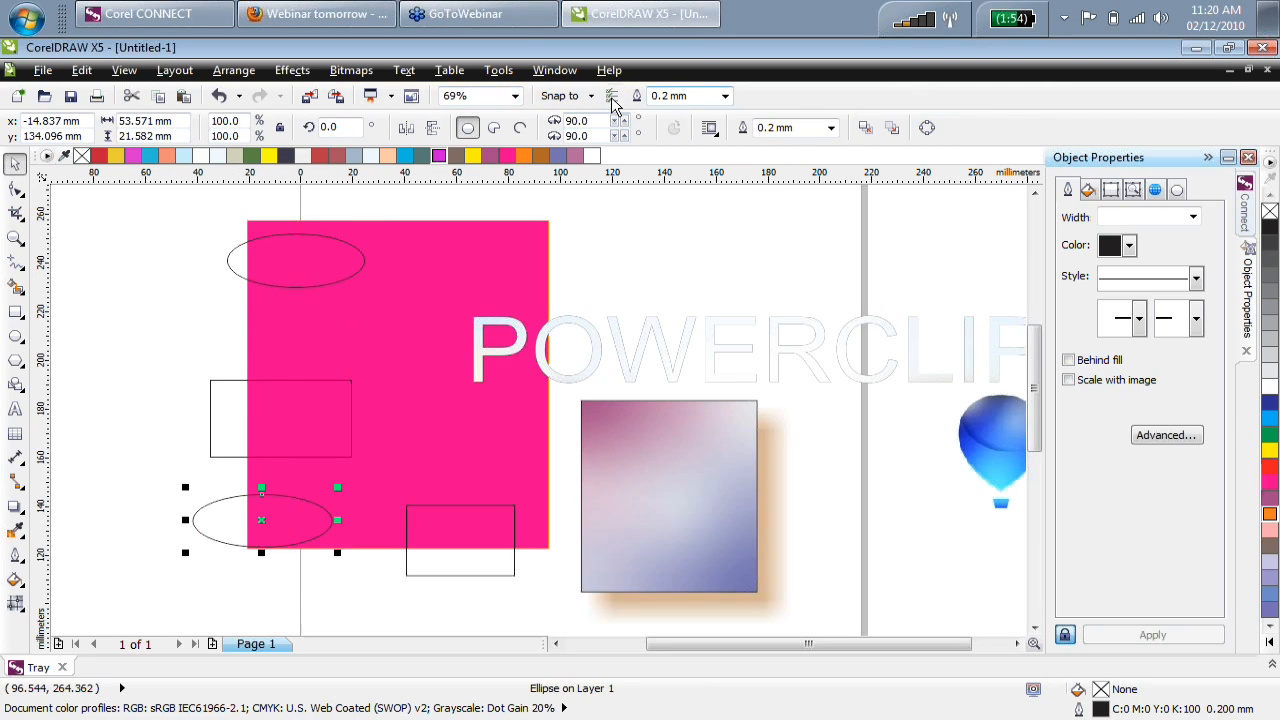
pyautogui.click(247, 284)
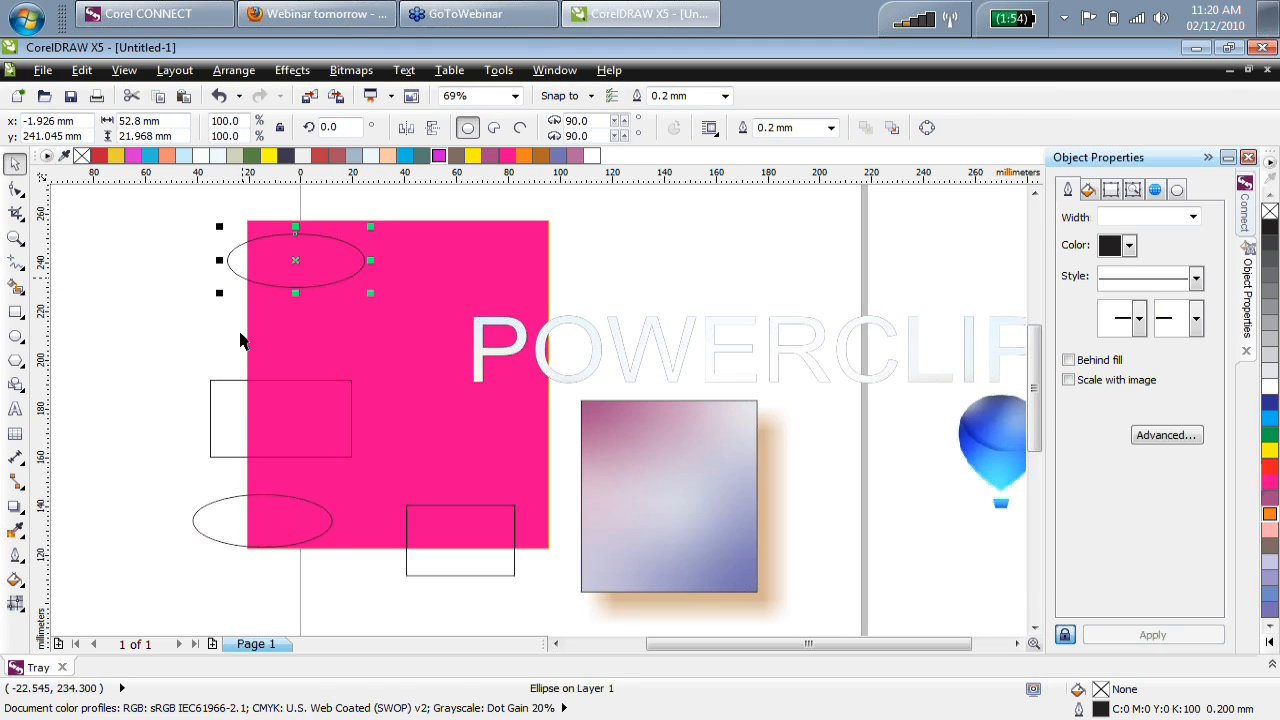
pyautogui.keyDown('shift'); pyautogui.click(240, 380); pyautogui.keyUp('shift')
pyautogui.click(52, 292)
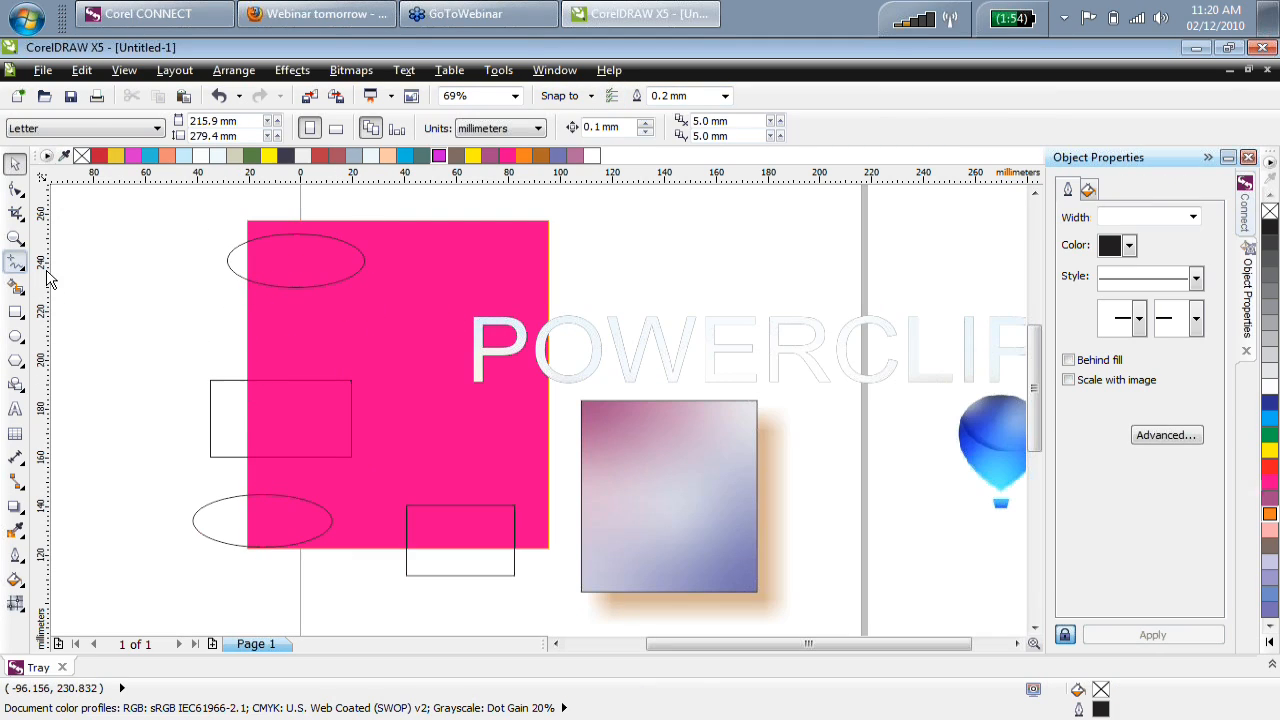
# Draw two freehand curves, about 96 × 58 mm and 75 × 37 mm, across the magenta rectangle's left side and select both together.
pyautogui.click(15, 262)
pyautogui.moveTo(129, 285); pyautogui.dragTo(381, 428)
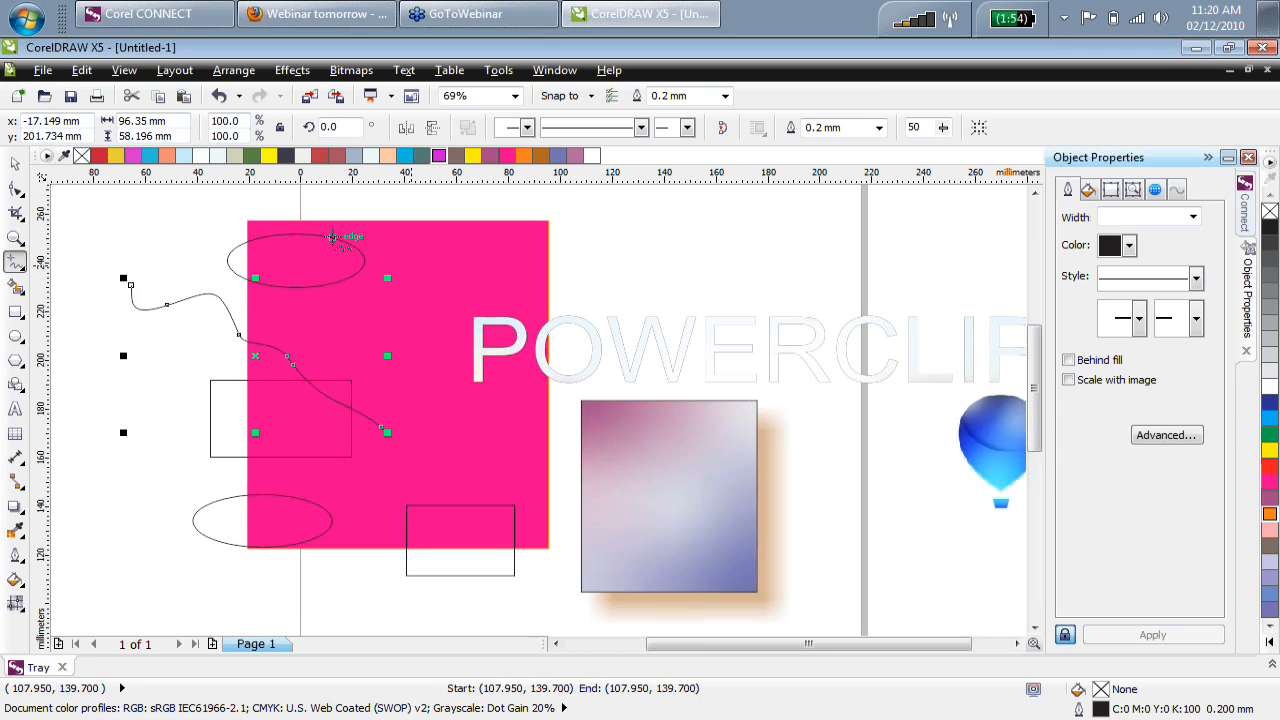
pyautogui.moveTo(196, 205); pyautogui.dragTo(387, 296)
pyautogui.press('space')
pyautogui.keyDown('shift'); pyautogui.click(140, 298); pyautogui.keyUp('shift')
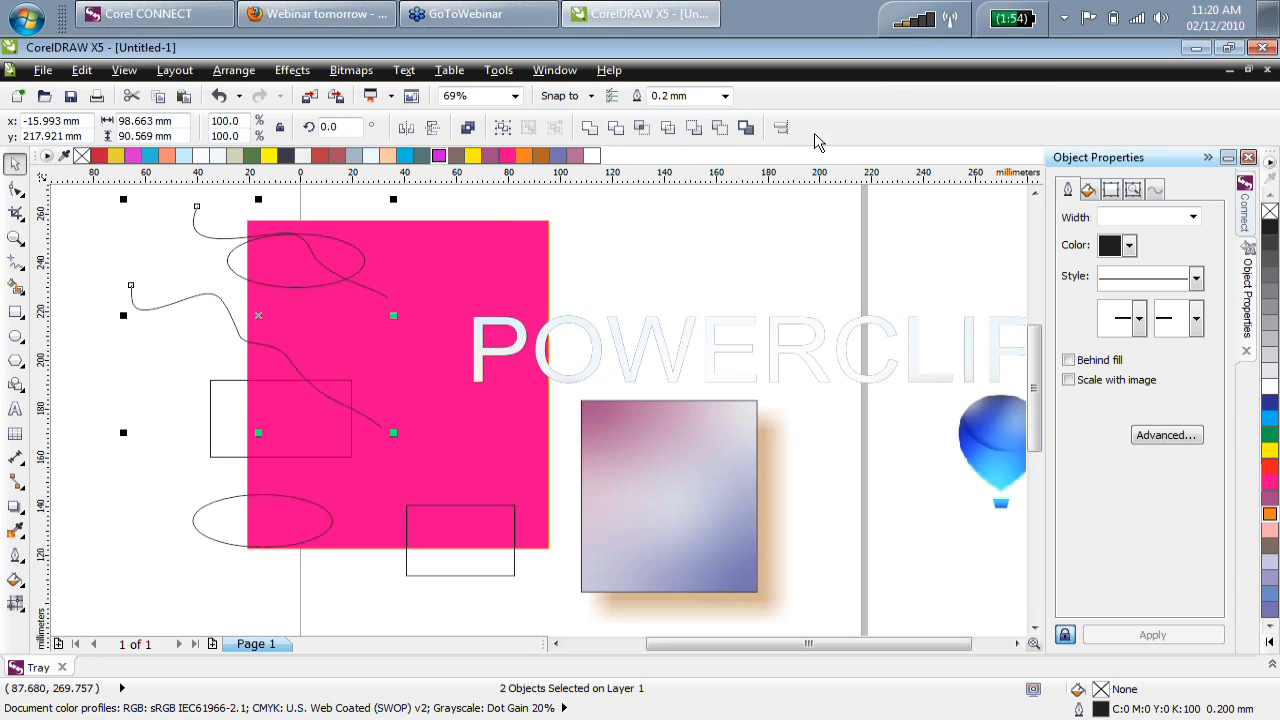
pyautogui.click(177, 210)
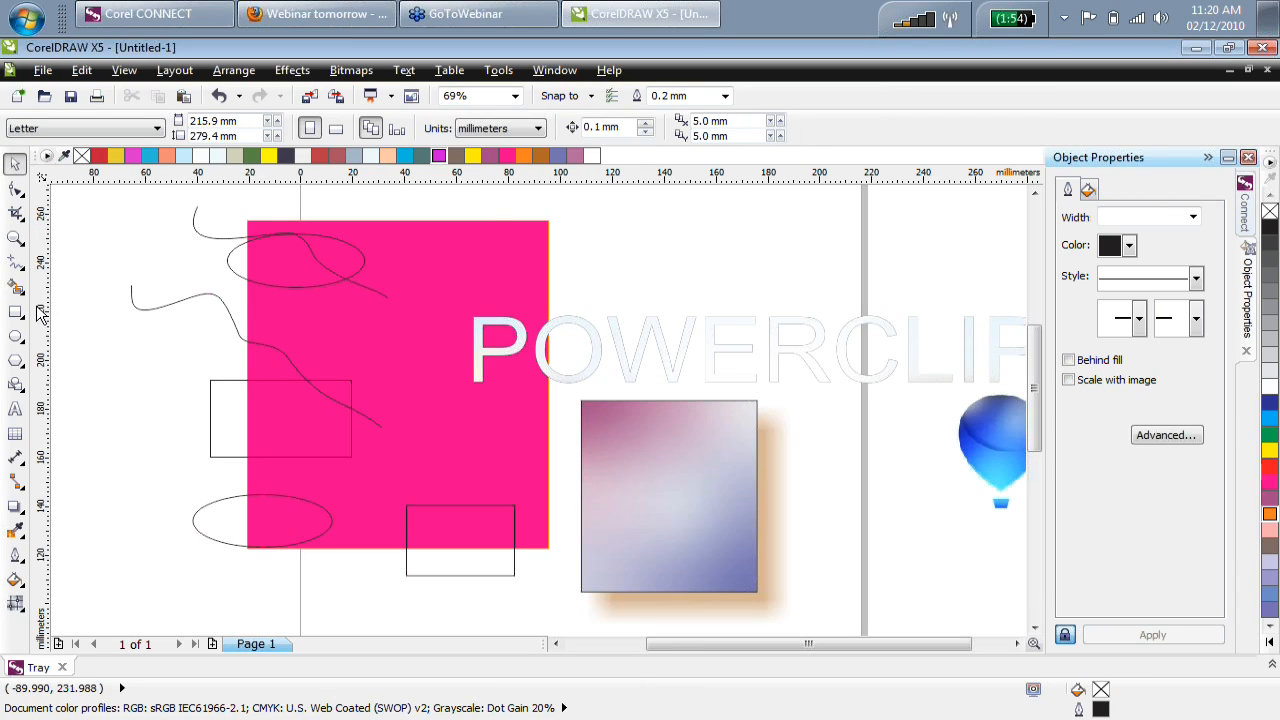
# Give both freehand curves a 1.0 mm outline and a solid arrowhead at their ends.
pyautogui.click(213, 238)
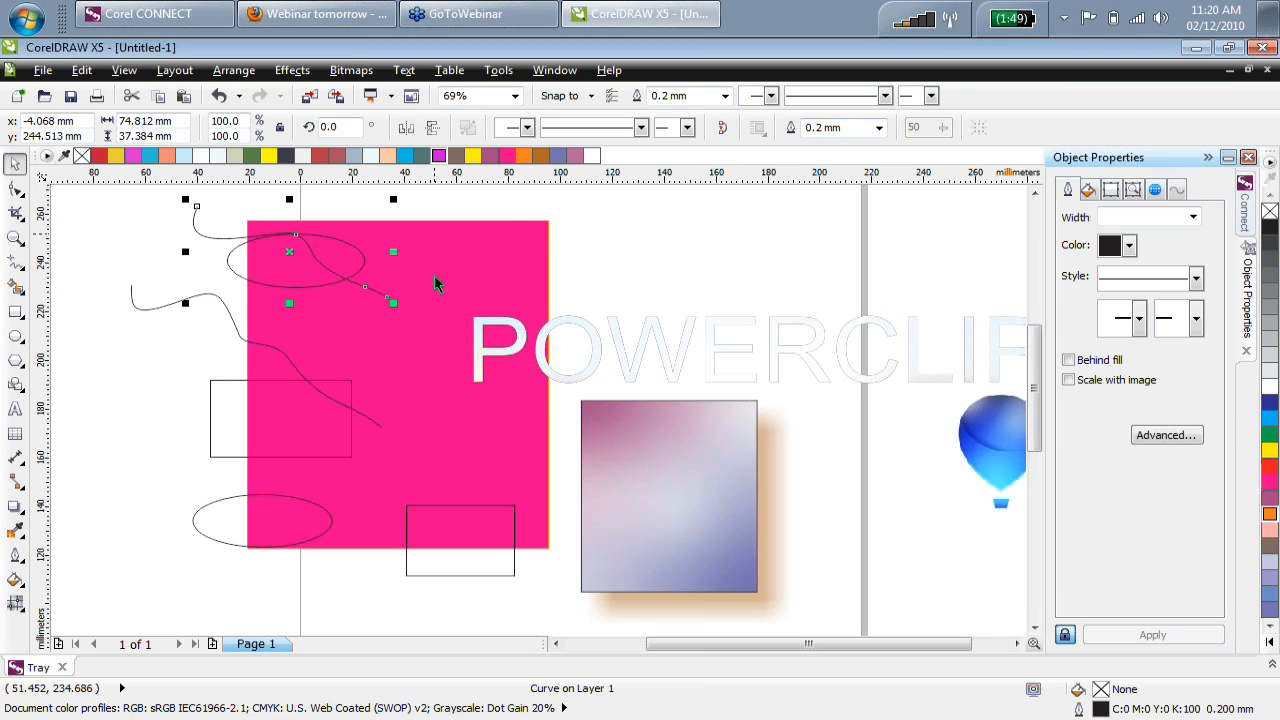
pyautogui.keyDown('shift'); pyautogui.click(196, 298); pyautogui.keyUp('shift')
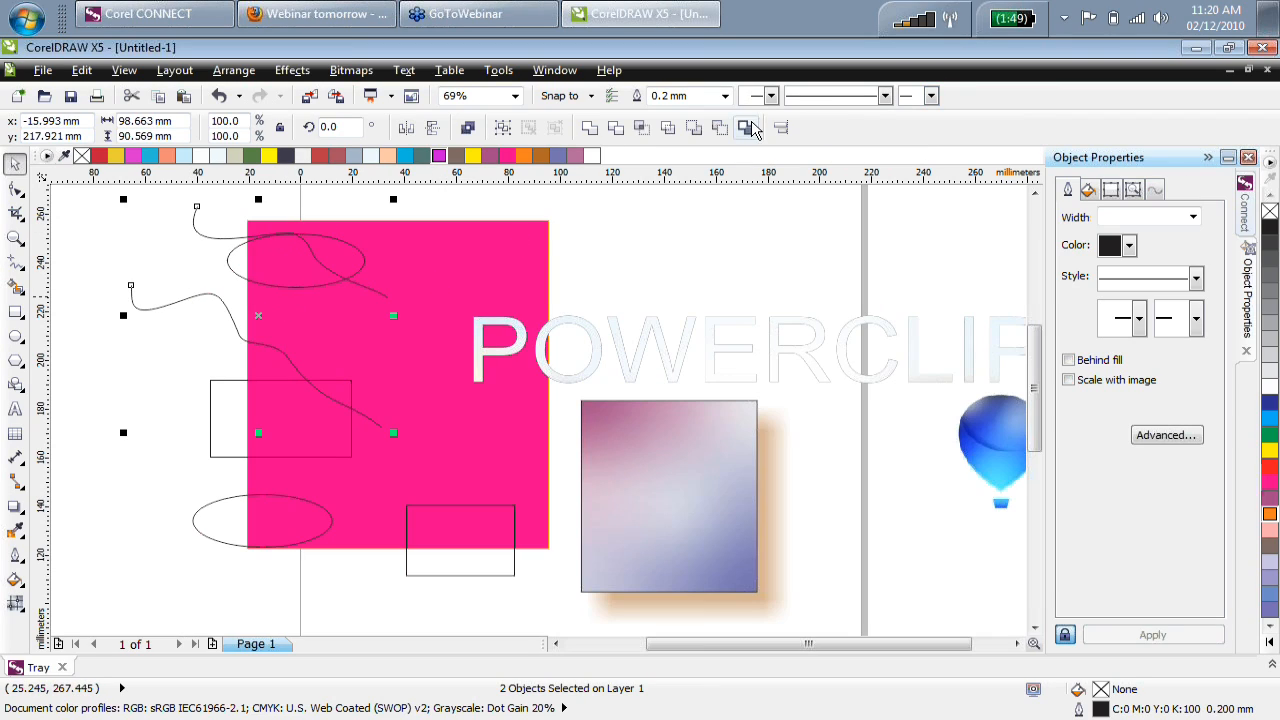
pyautogui.click(725, 95)
pyautogui.click(690, 203)
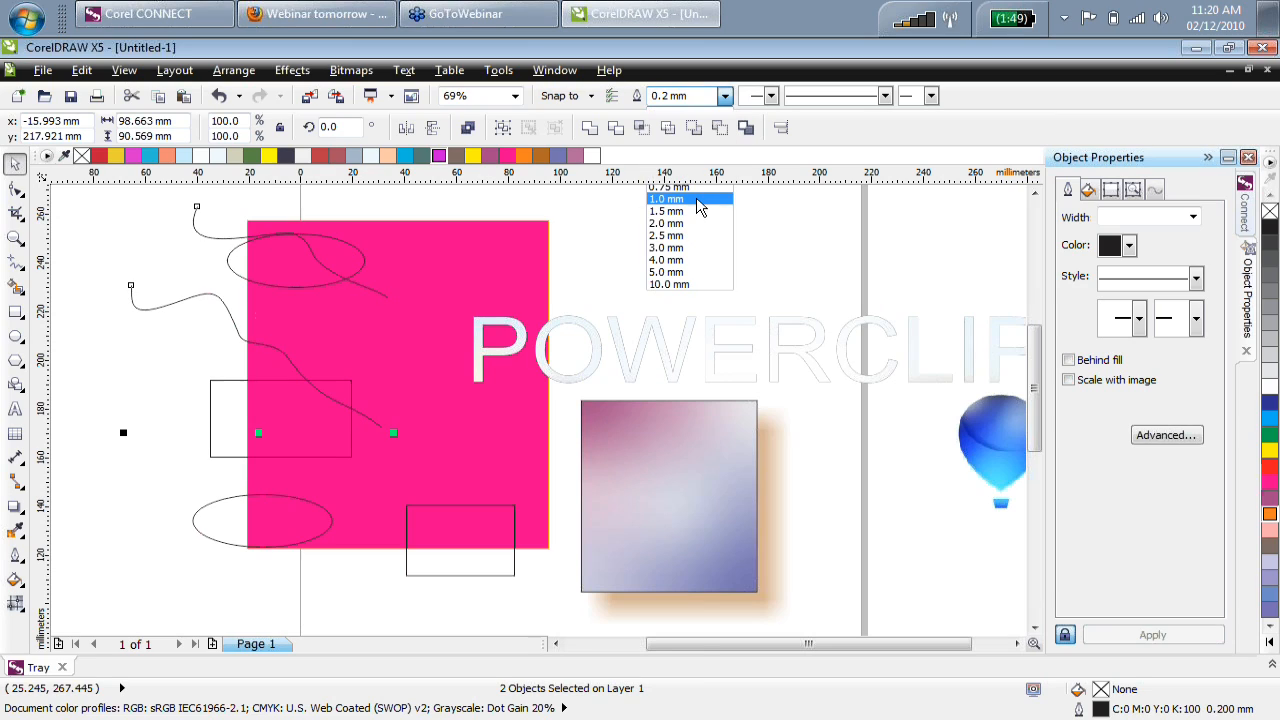
pyautogui.click(931, 96)
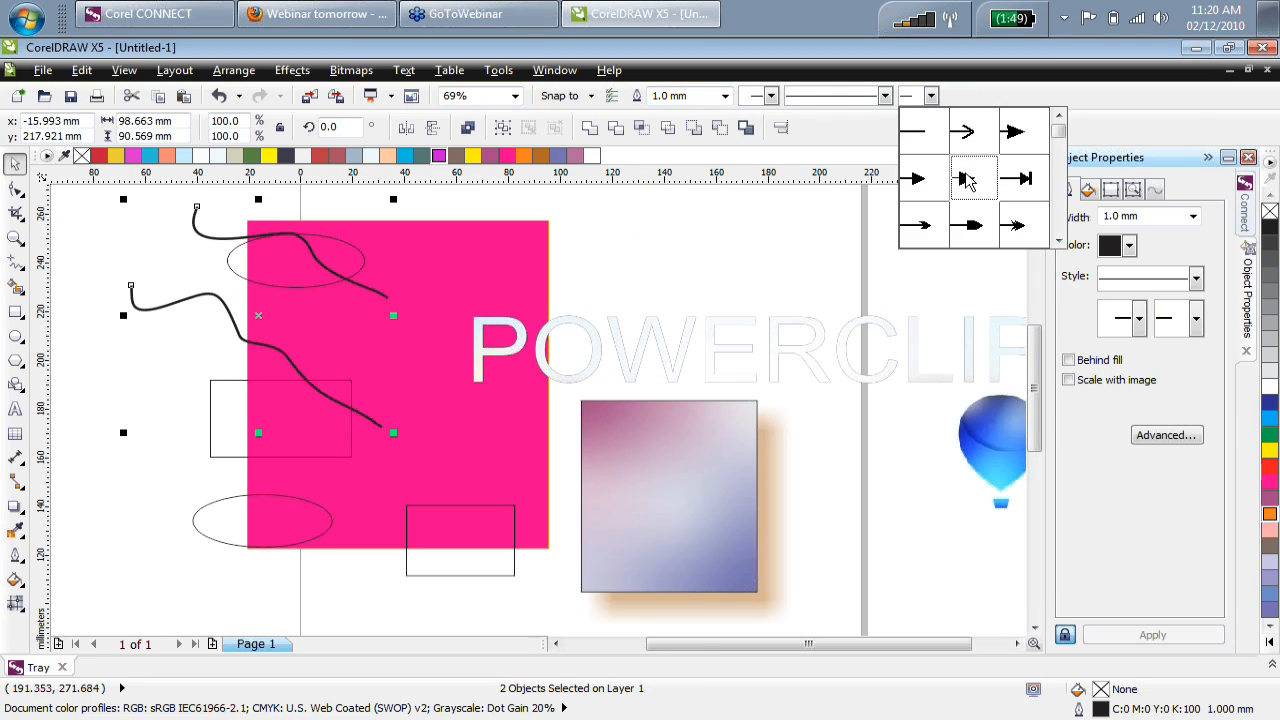
pyautogui.click(969, 181)
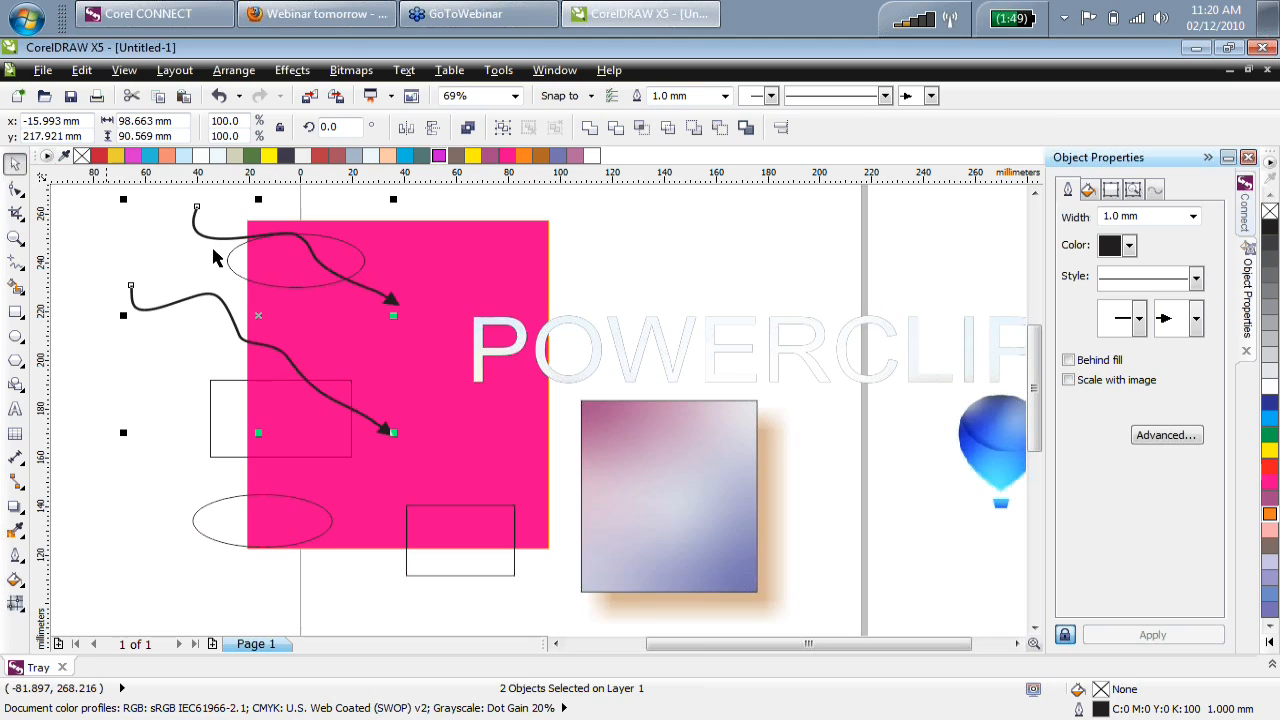
pyautogui.moveTo(1034, 390)
pyautogui.mouseDown()
pyautogui.moveTo(1034, 341)
pyautogui.moveTo(1034, 370)
pyautogui.mouseUp()
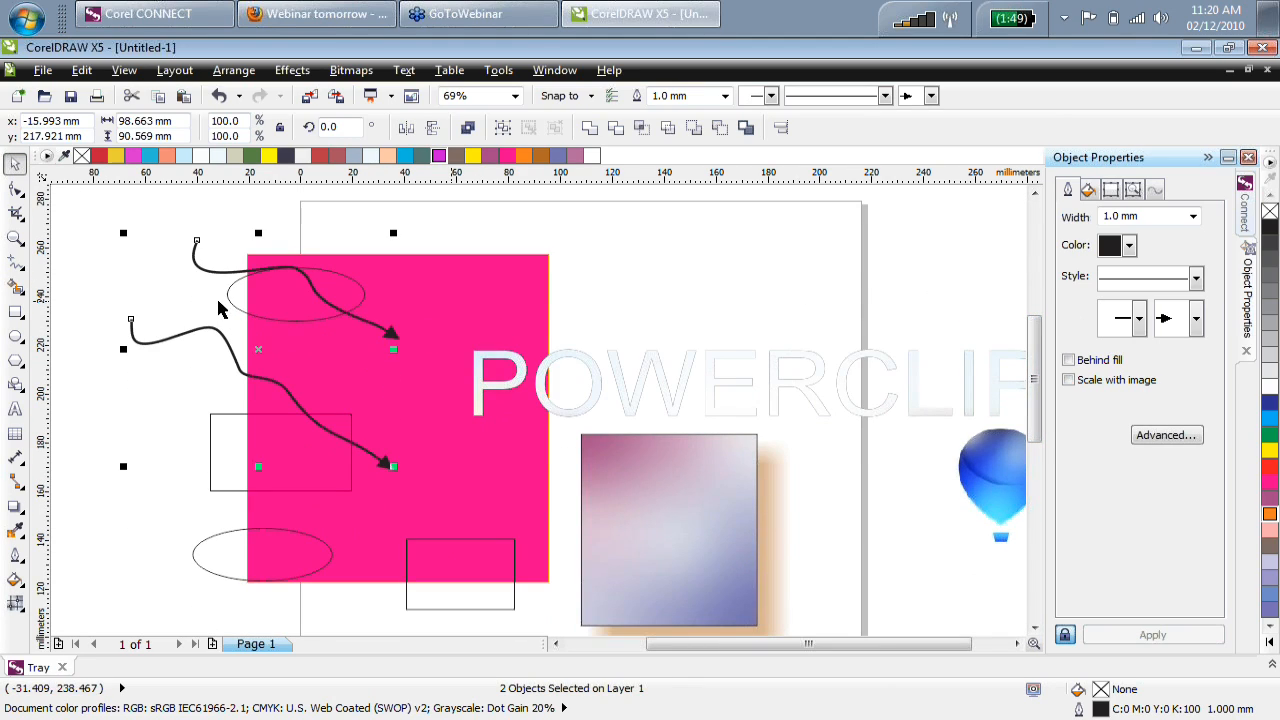
pyautogui.click(112, 296)
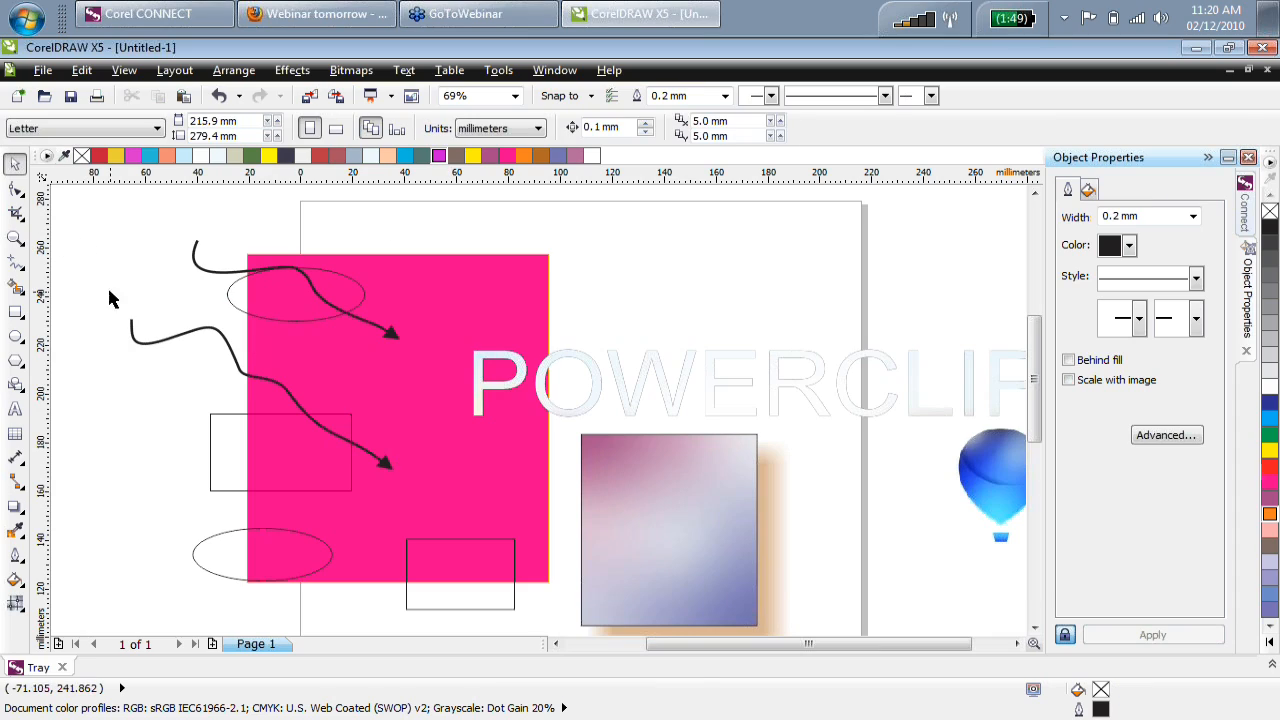
# Take the Zoom and Pan tools out of their flyout as separate toolbox tools and remove the duplicate Zoom entry.
pyautogui.click(22, 245)
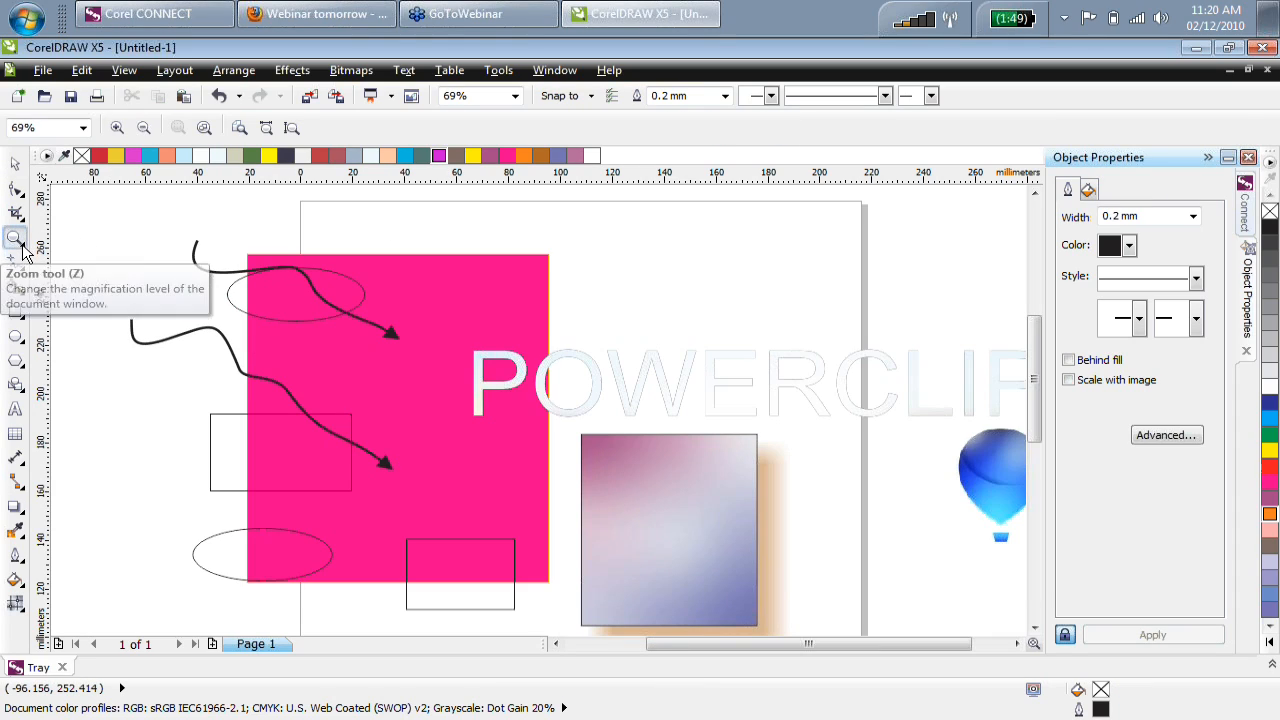
pyautogui.moveTo(76, 244)
pyautogui.mouseDown()
pyautogui.moveTo(18, 264)
pyautogui.moveTo(22, 245)
pyautogui.moveTo(12, 275)
pyautogui.moveTo(17, 242)
pyautogui.moveTo(124, 240)
pyautogui.mouseUp()
pyautogui.click(22, 245)
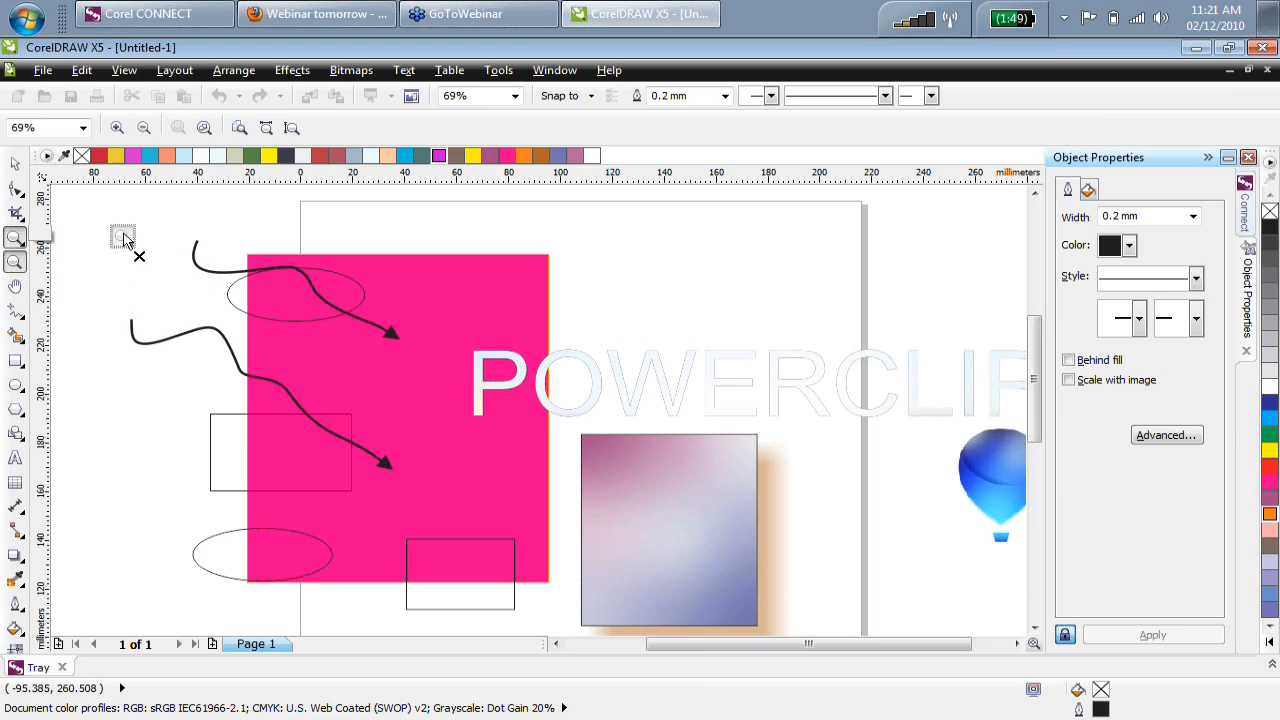
pyautogui.moveTo(124, 238); pyautogui.dragTo(123, 236)
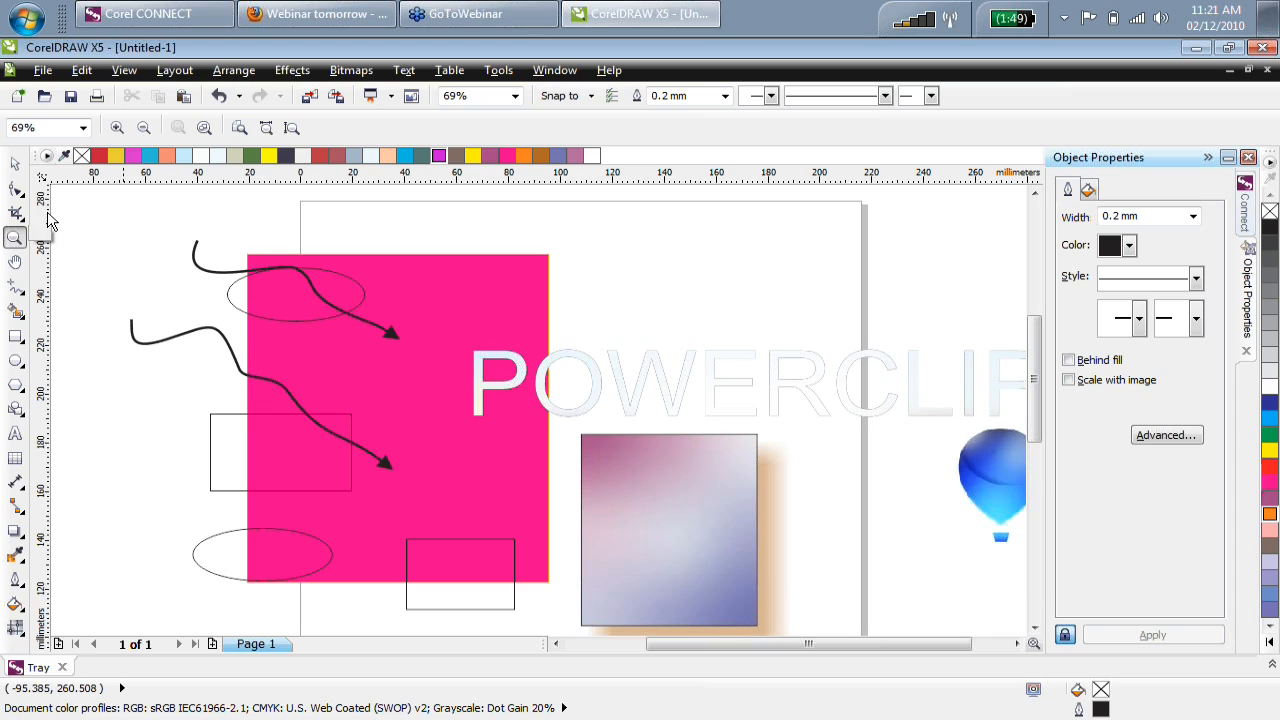
pyautogui.click(15, 164)
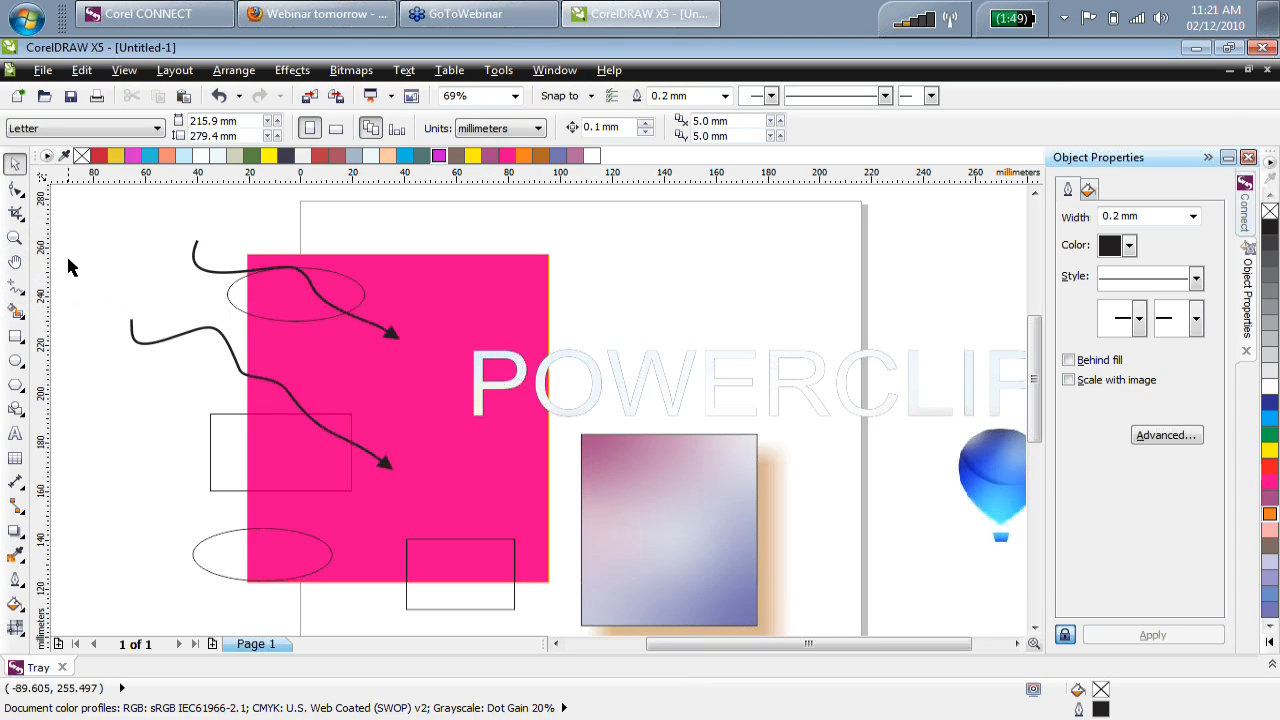
# Try the separate Pan and Zoom tools, and examine the tools grouped in the Shape and Crop flyouts.
pyautogui.click(15, 262)
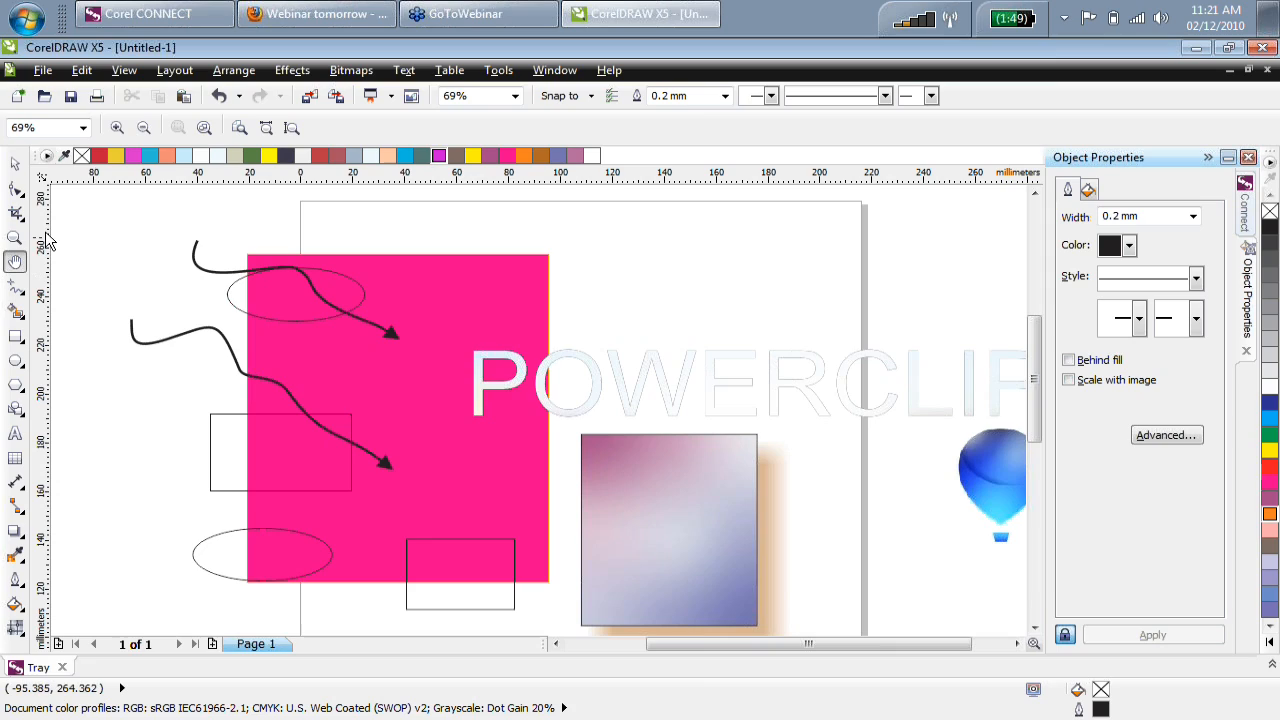
pyautogui.click(14, 237)
pyautogui.click(16, 188)
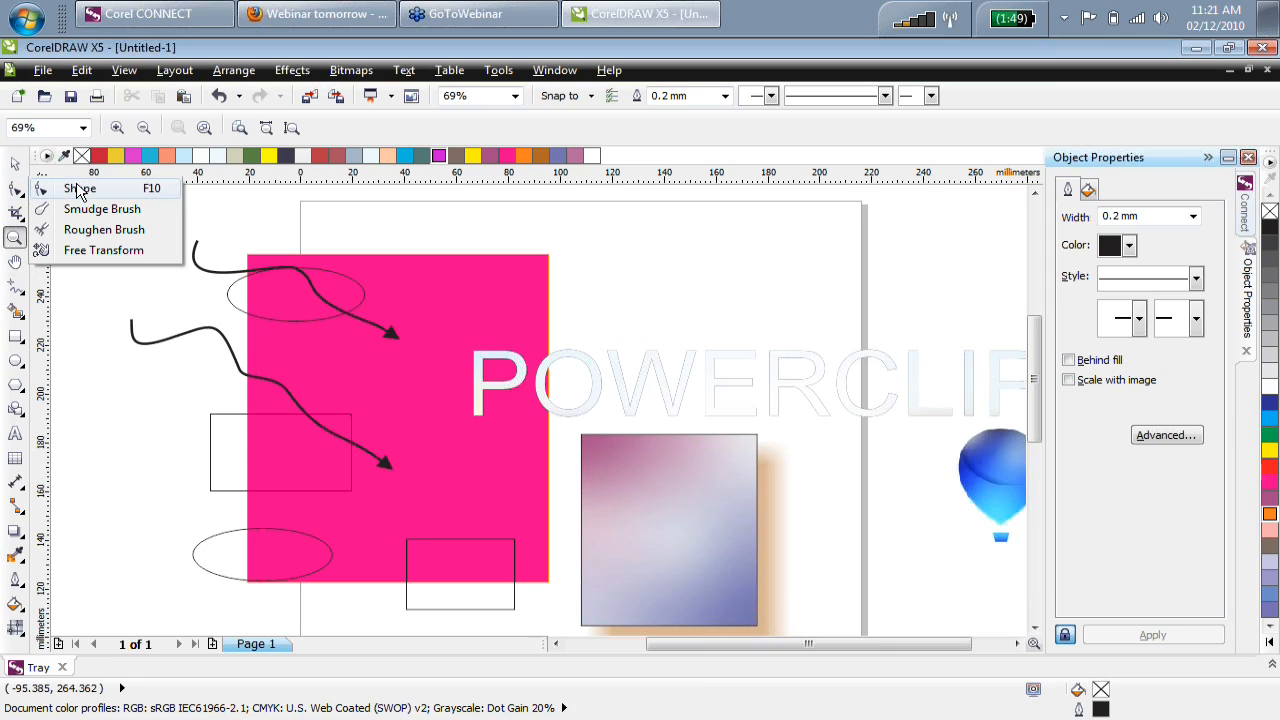
pyautogui.click(20, 218)
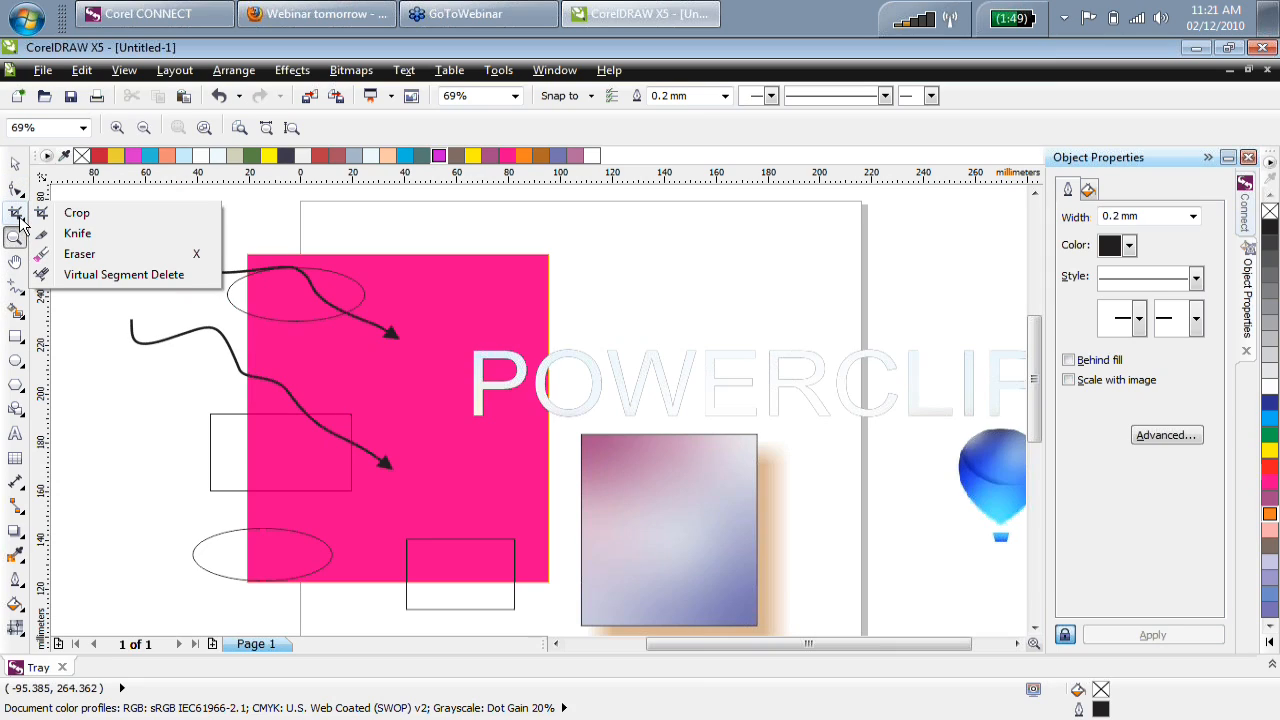
pyautogui.moveTo(10, 198)
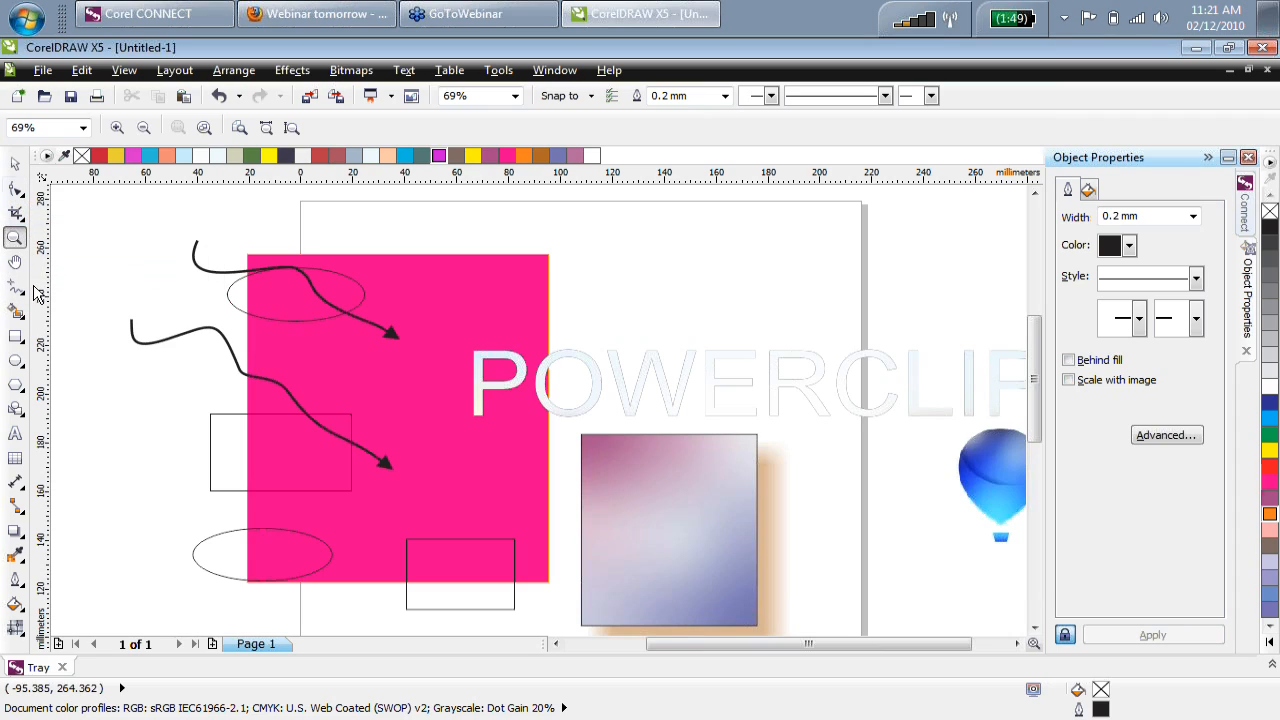
pyautogui.click(16, 212)
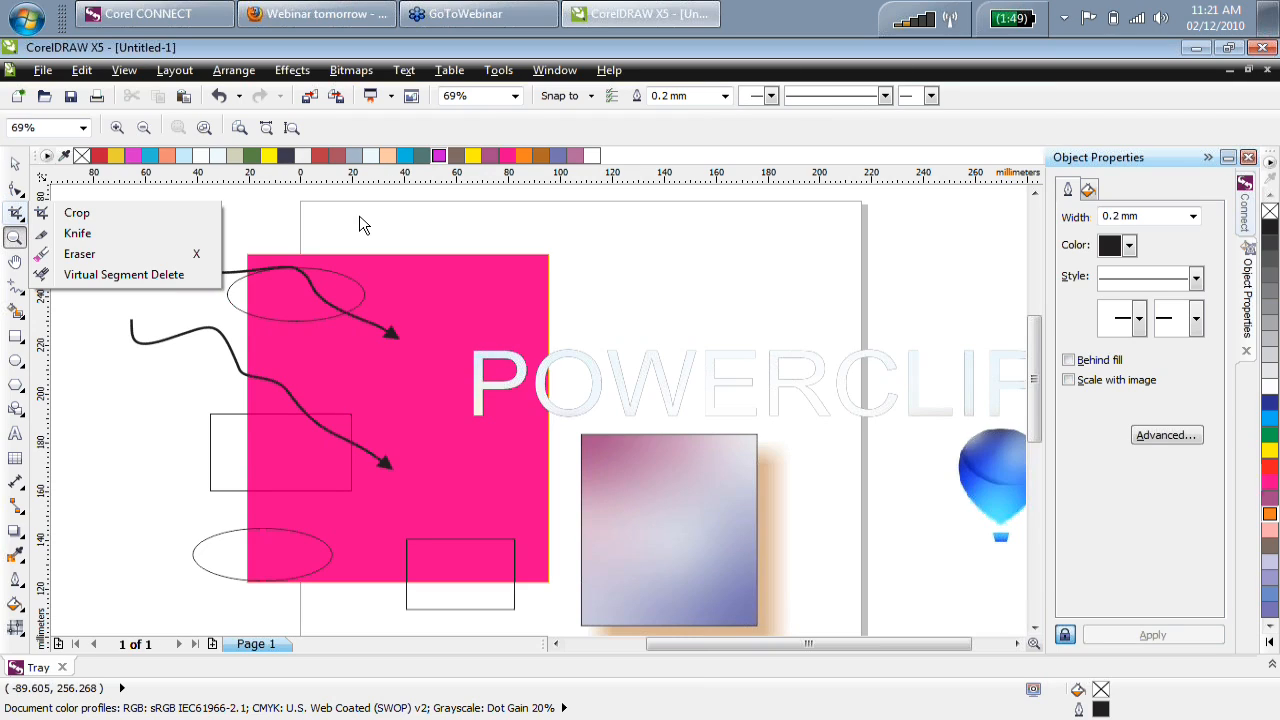
# Select all objects in the drawing and delete them.
pyautogui.click(15, 165)
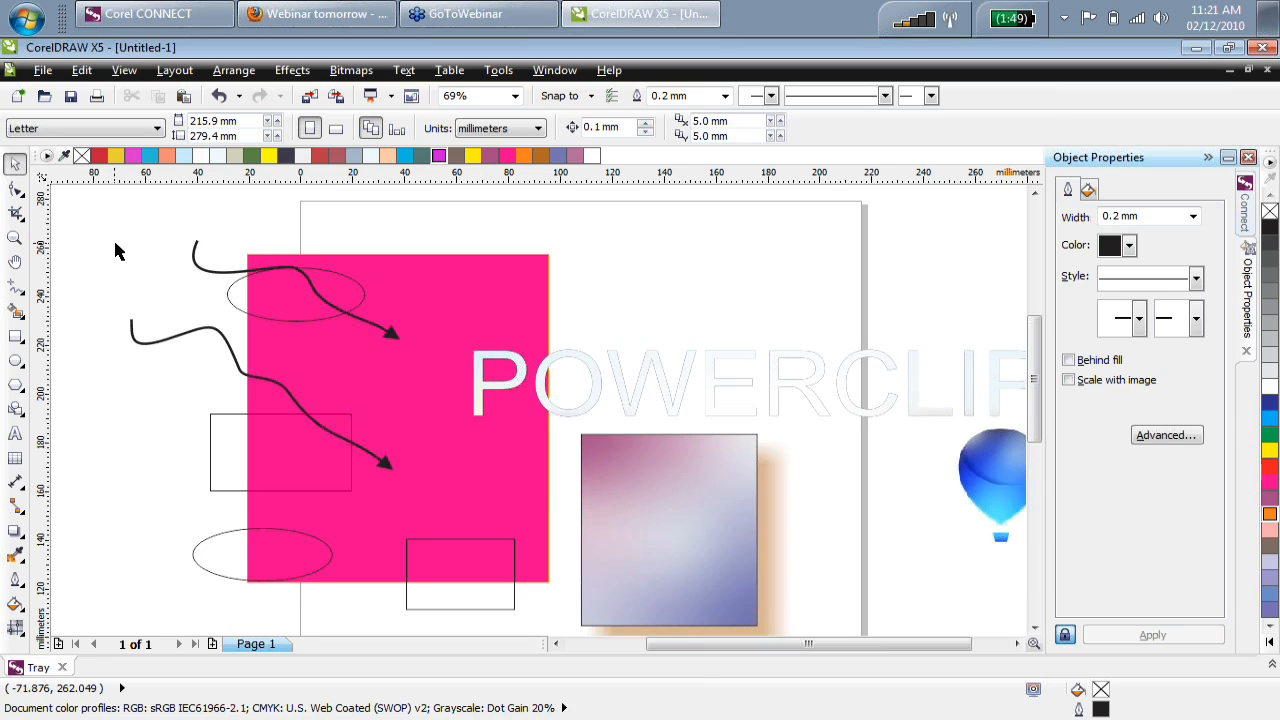
pyautogui.doubleClick(15, 164)
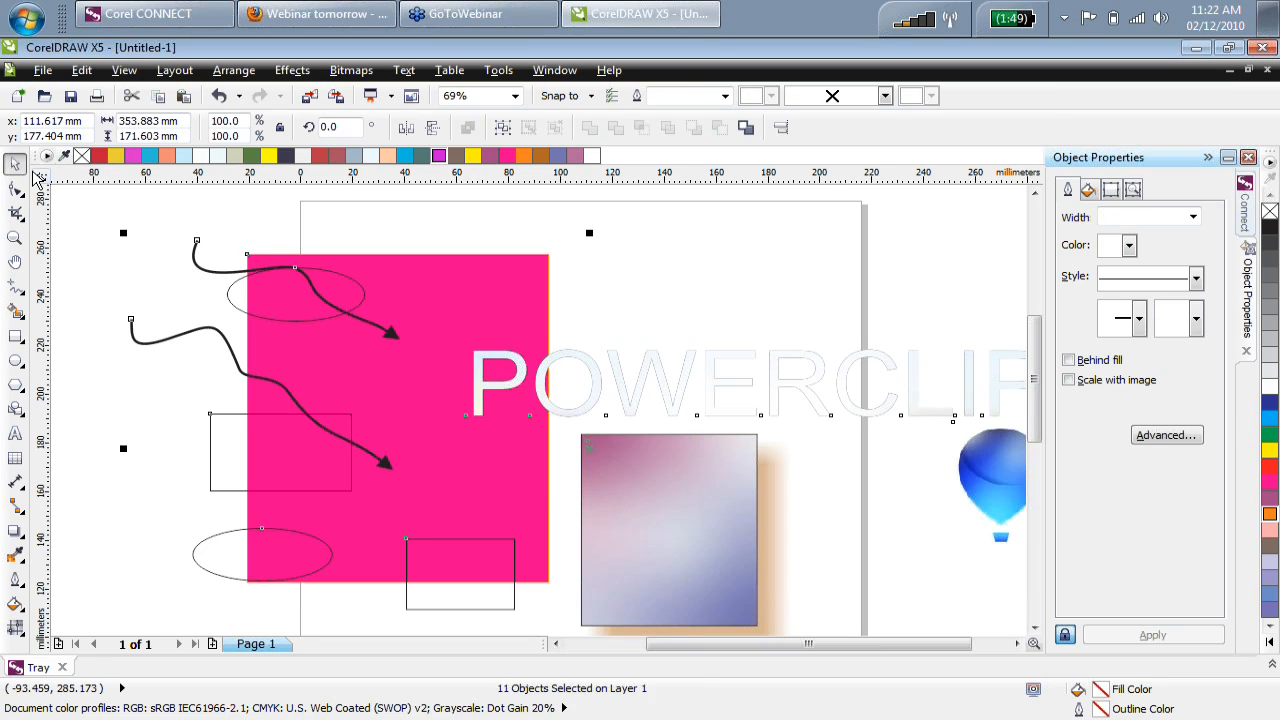
pyautogui.press('Delete')
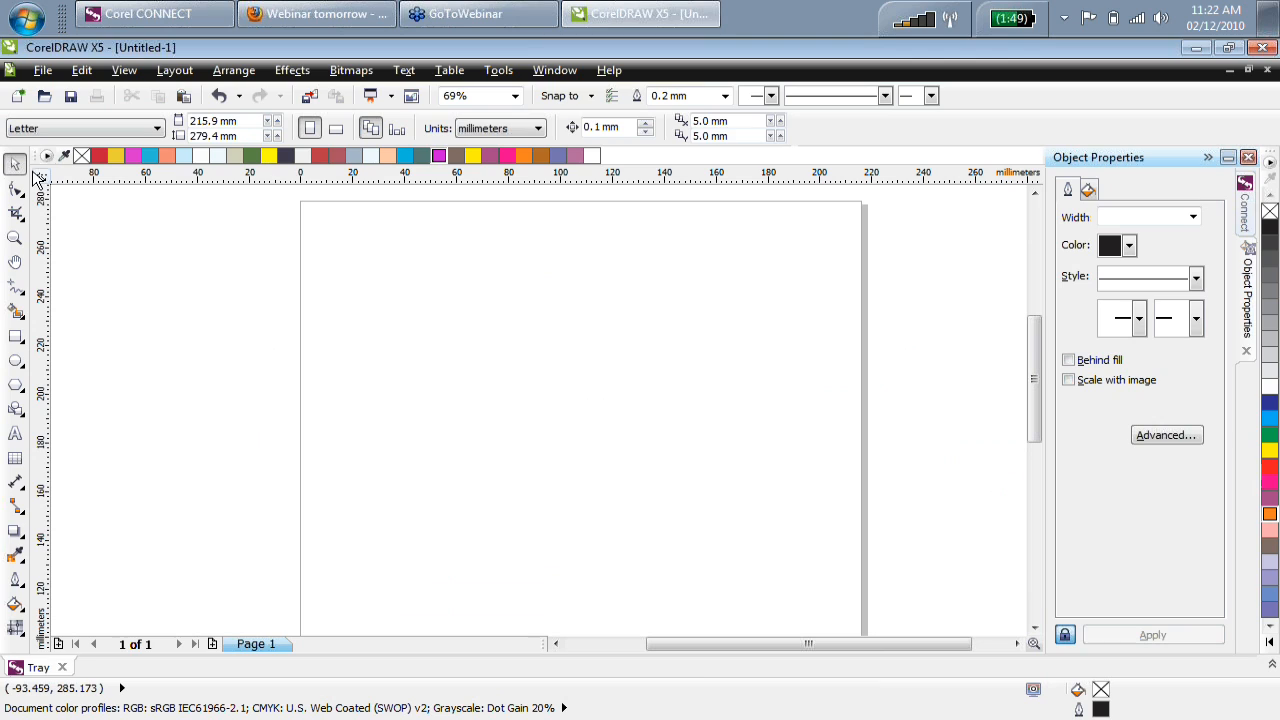
# Switch to Corel CONNECT and search the content libraries for "dog".
pyautogui.click(681, 14)
pyautogui.click(680, 14)
pyautogui.click(203, 16)
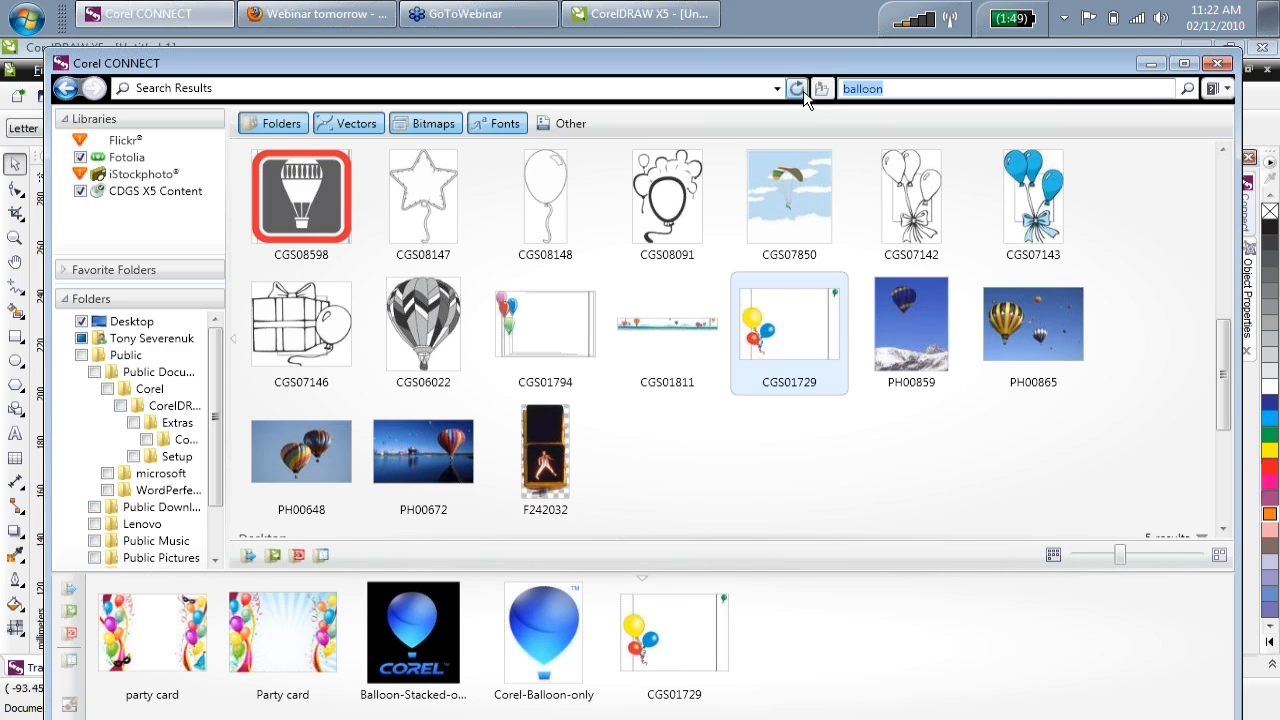
pyautogui.write('dog')
pyautogui.click(797, 89)
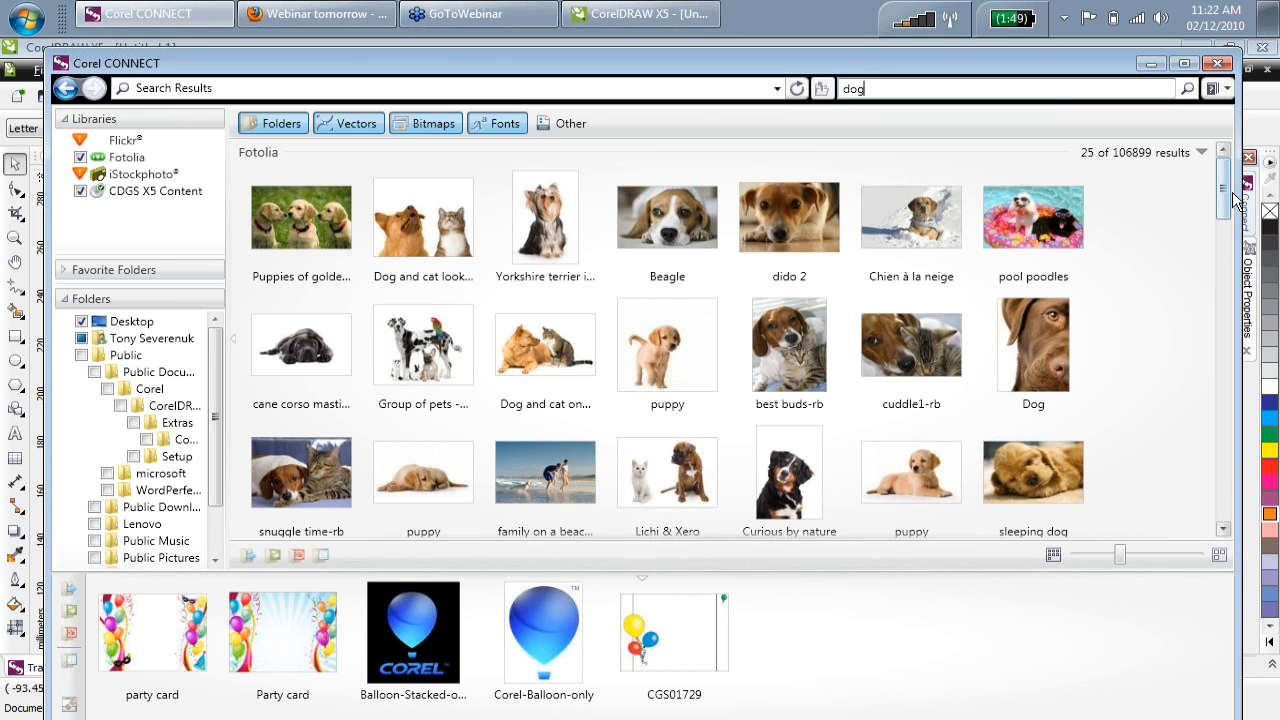
# Add the cartoon dog clip art CGS14563 to the tray and return to CorelDRAW.
pyautogui.scroll(-5, 962, 285)
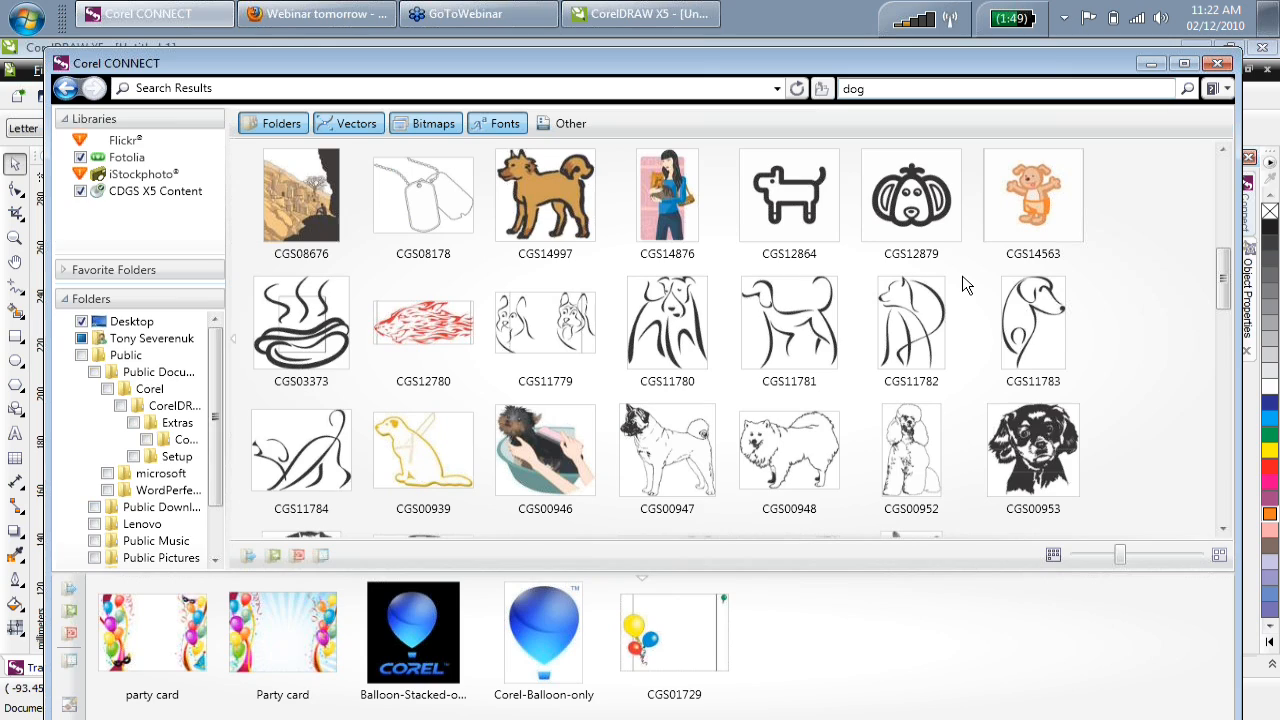
pyautogui.doubleClick(1033, 195)
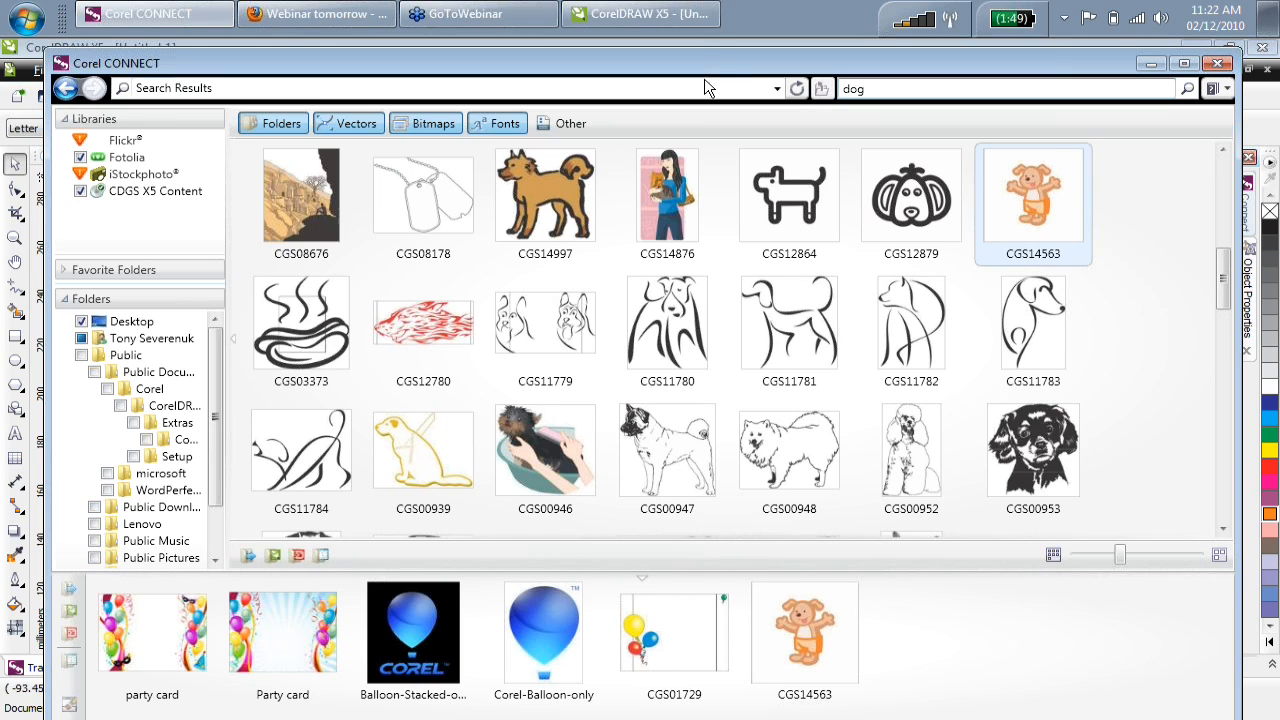
pyautogui.click(650, 15)
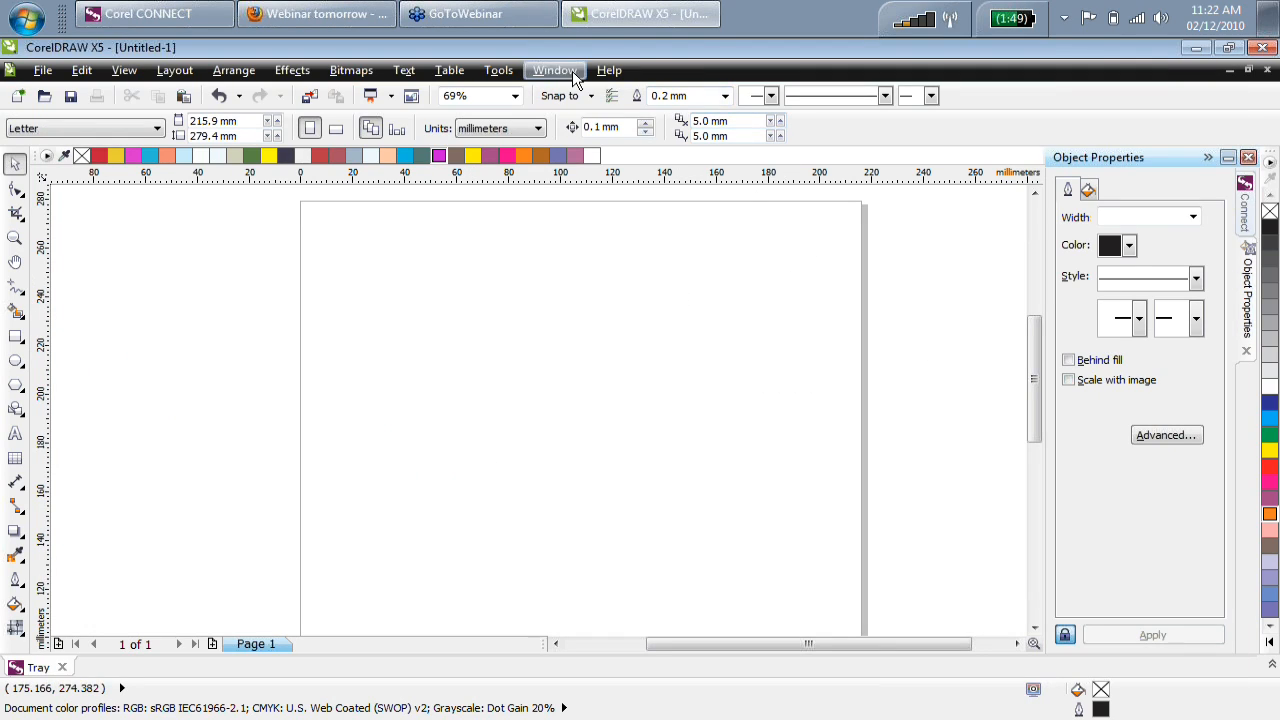
pyautogui.click(573, 78)
pyautogui.moveTo(710, 238)
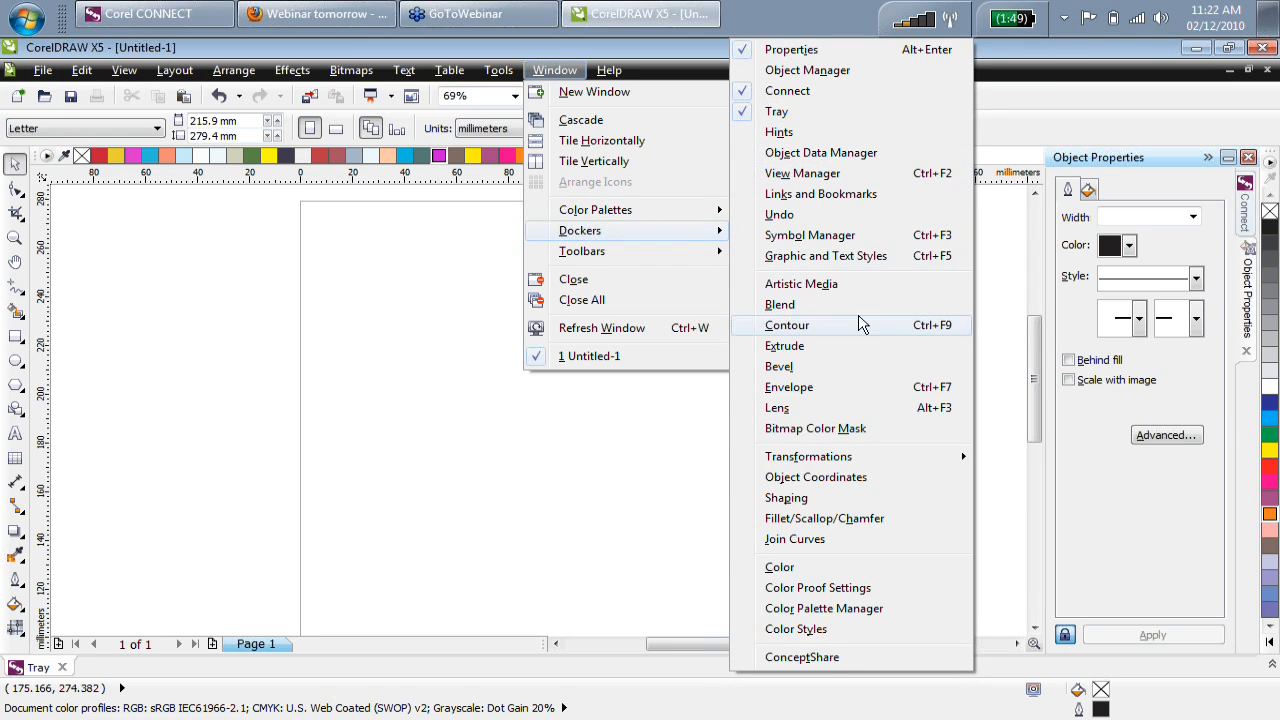
pyautogui.click(609, 454)
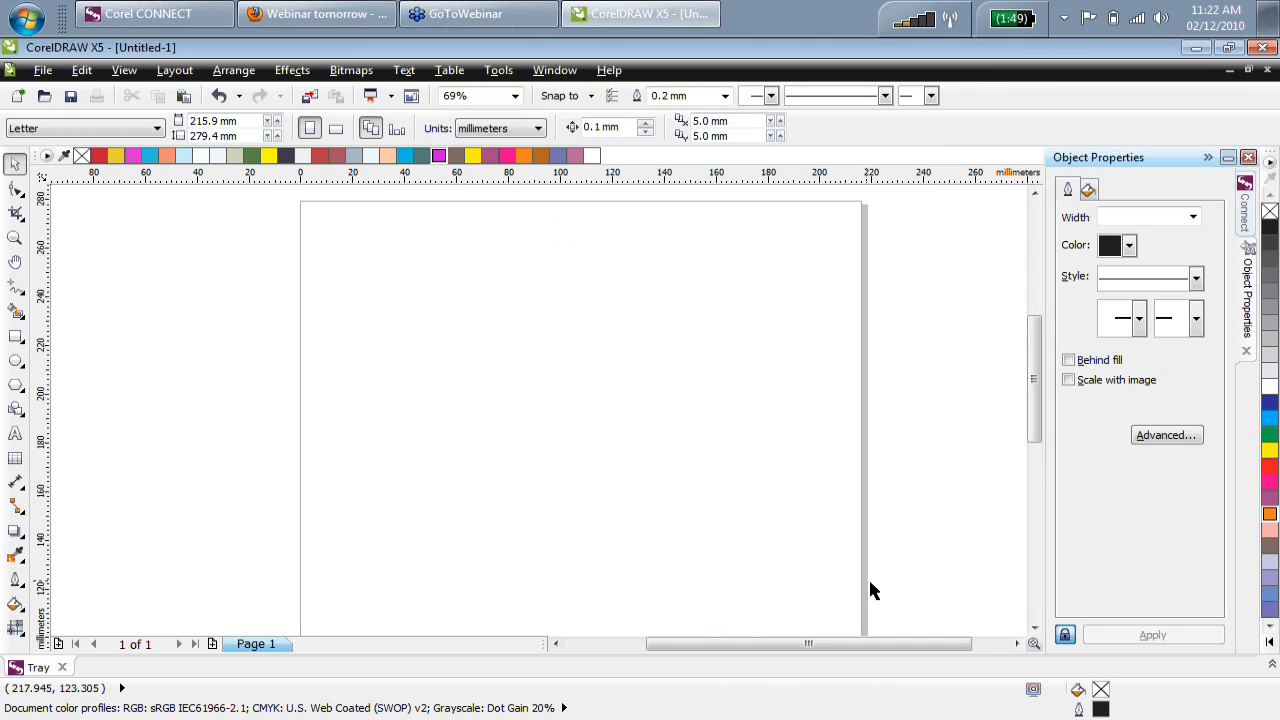
# Place the cartoon dog from the tray on the page and move it left to about X 85 mm, Y 182 mm.
pyautogui.click(1271, 664)
pyautogui.moveTo(984, 580); pyautogui.dragTo(525, 338)
pyautogui.click(1268, 505)
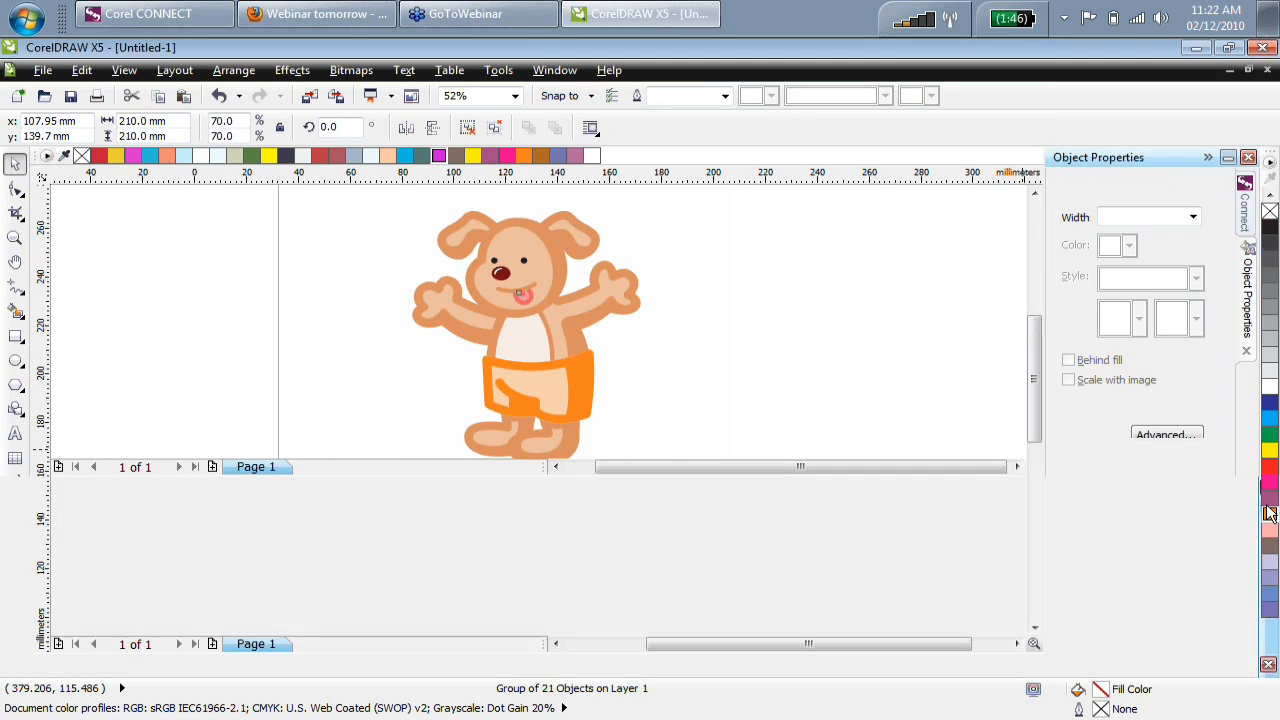
pyautogui.click(777, 306)
pyautogui.click(573, 383)
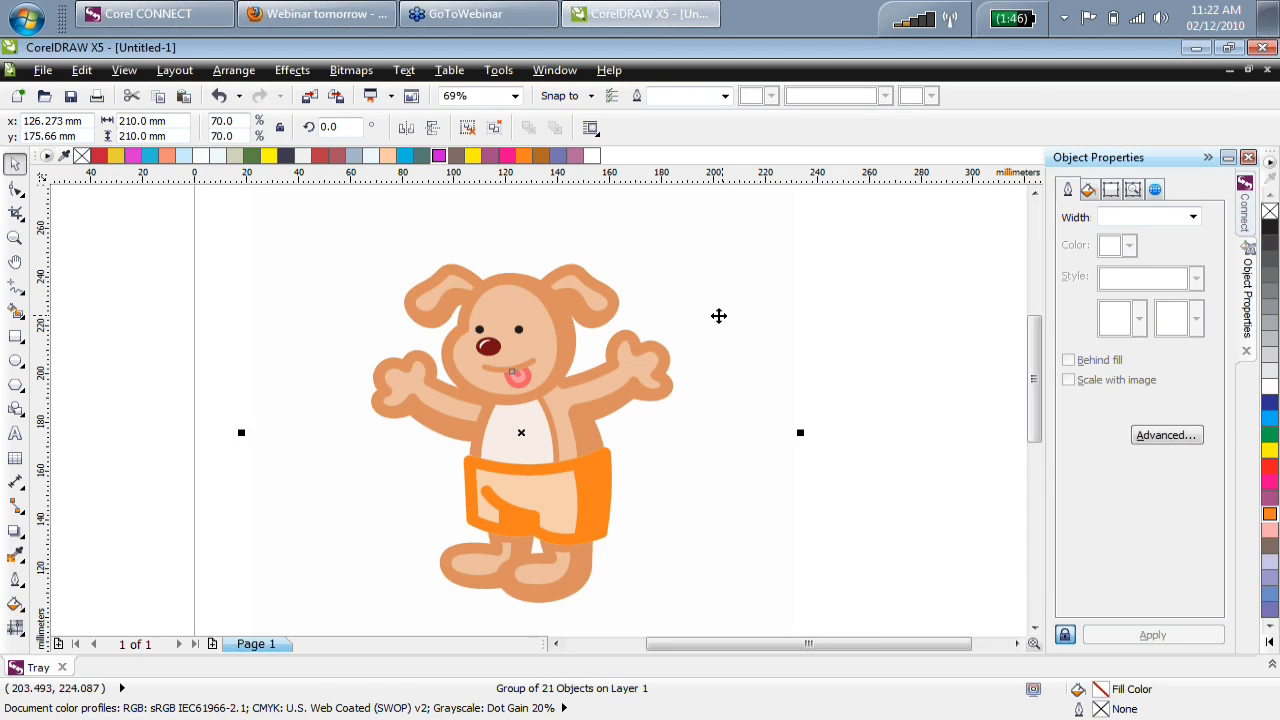
pyautogui.moveTo(567, 418); pyautogui.dragTo(460, 402)
# Examine the print settings' Separations options with Print separations chosen, and leave the Print dialog without printing.
pyautogui.click(40, 72)
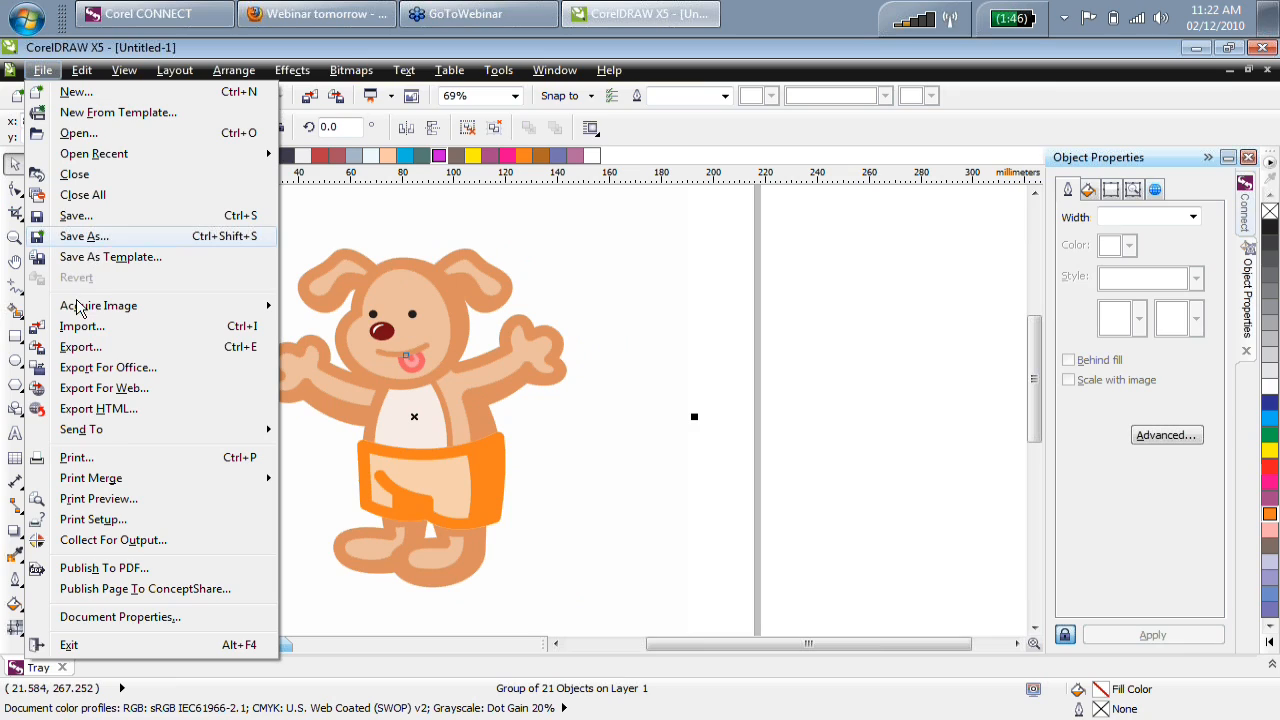
pyautogui.click(77, 457)
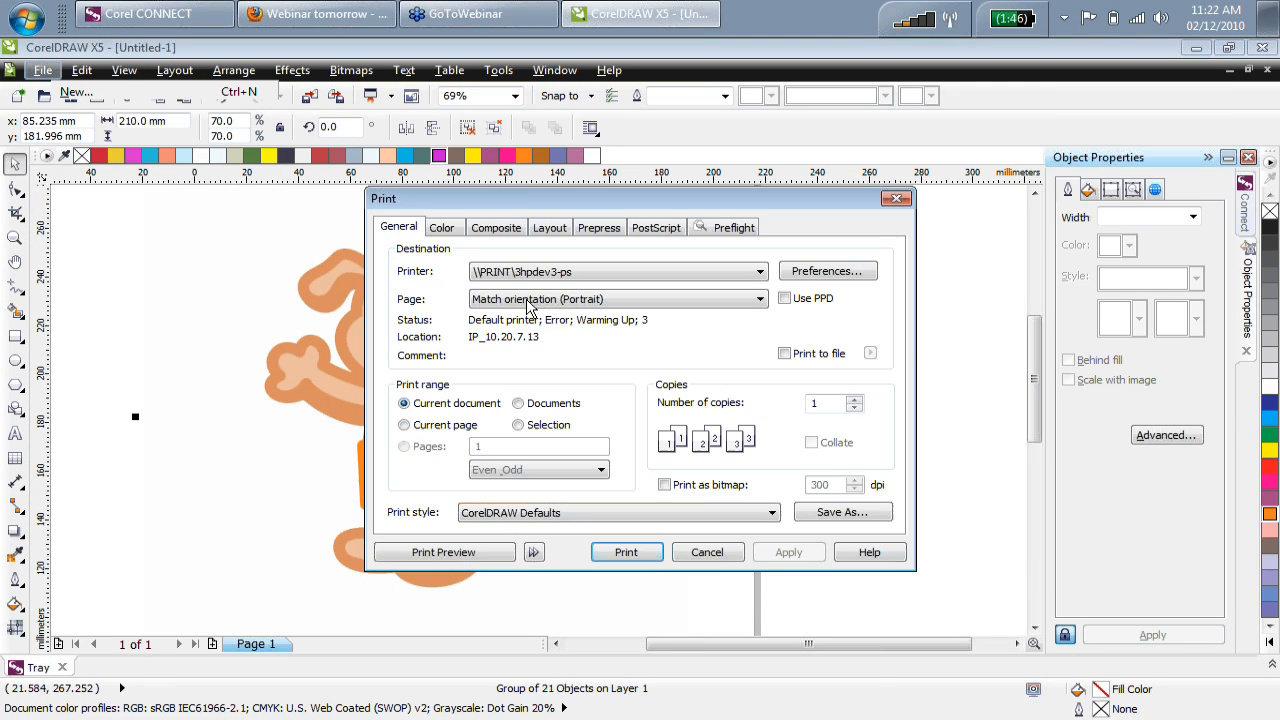
pyautogui.hotkey('ctrl', 'Tab')
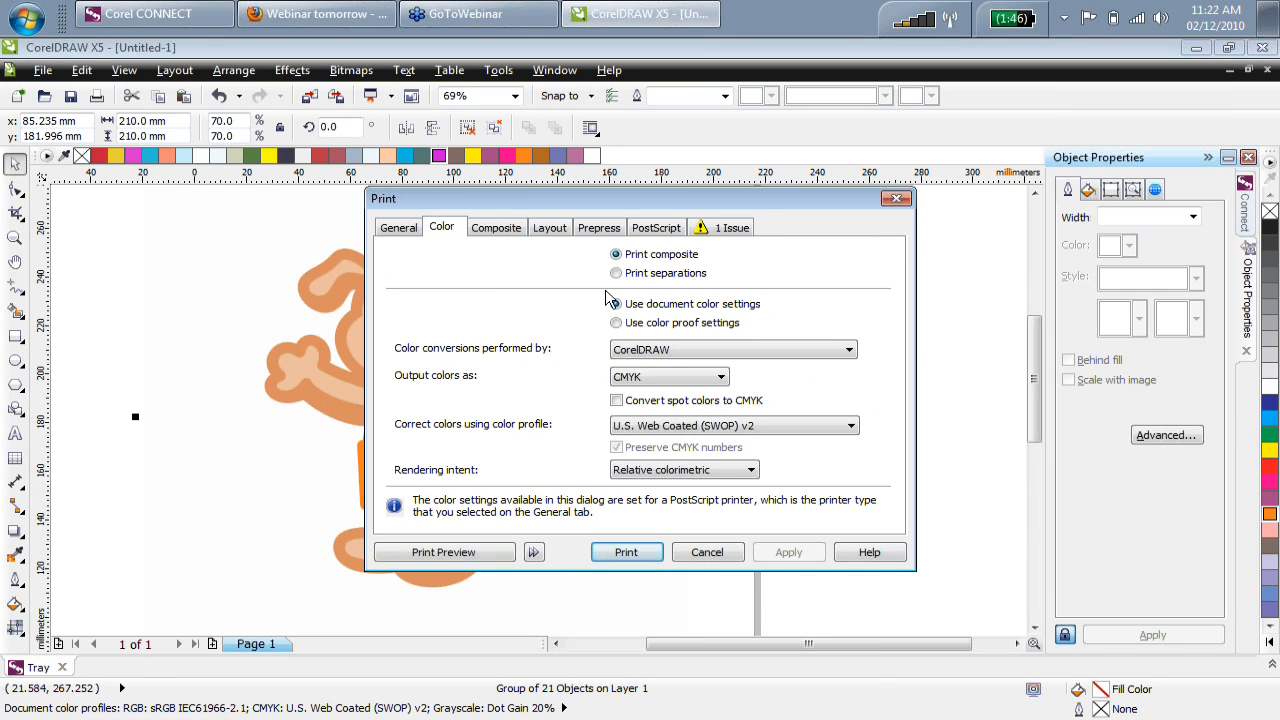
pyautogui.click(616, 273)
pyautogui.click(500, 228)
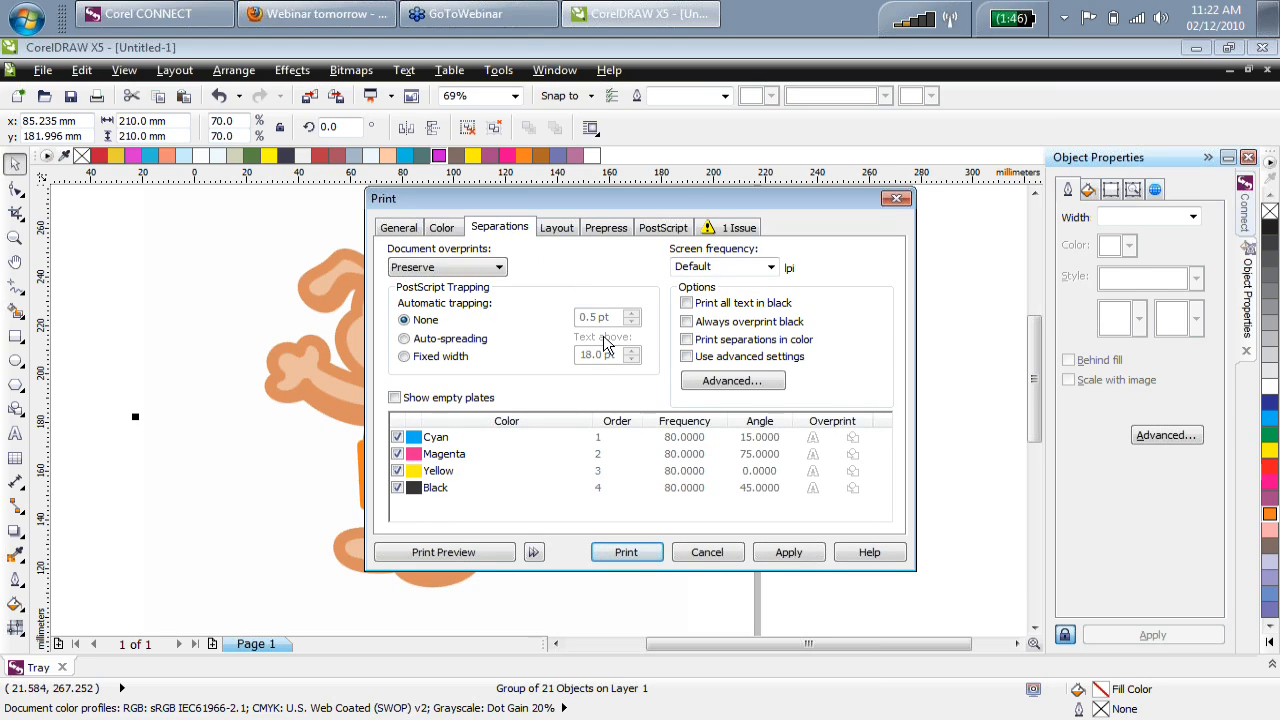
pyautogui.moveTo(688, 205); pyautogui.dragTo(483, 259)
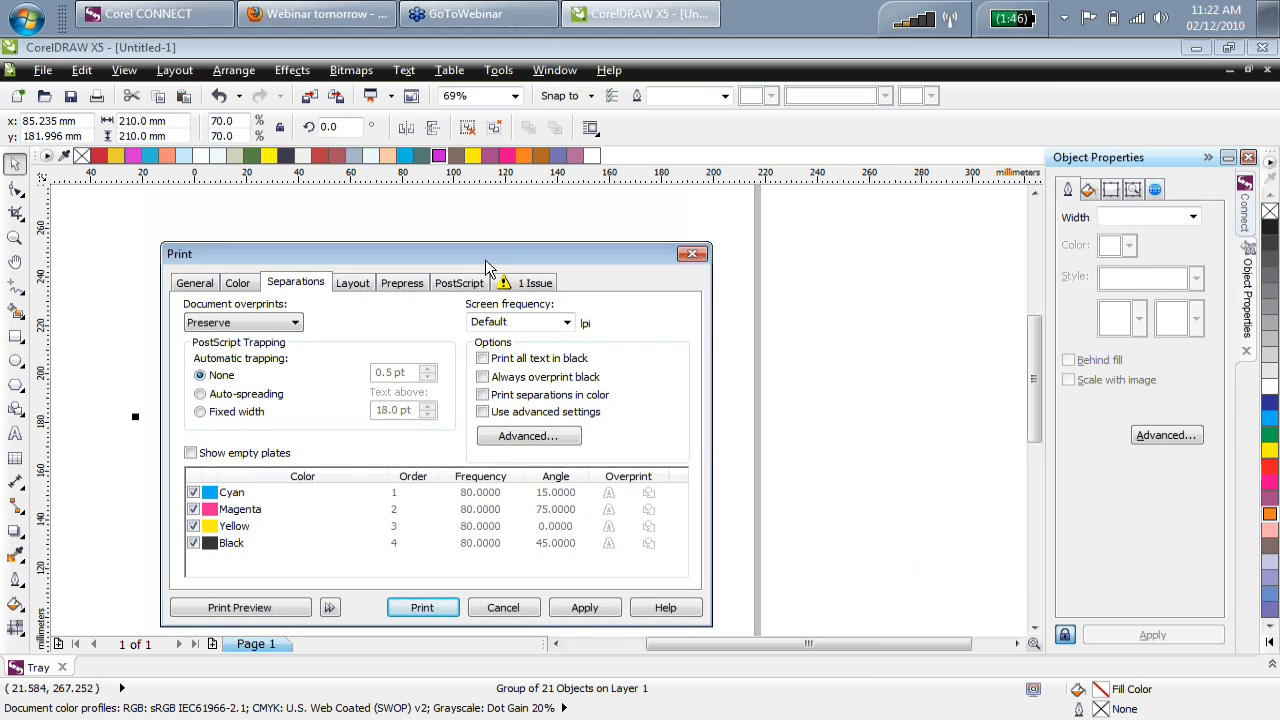
pyautogui.click(503, 607)
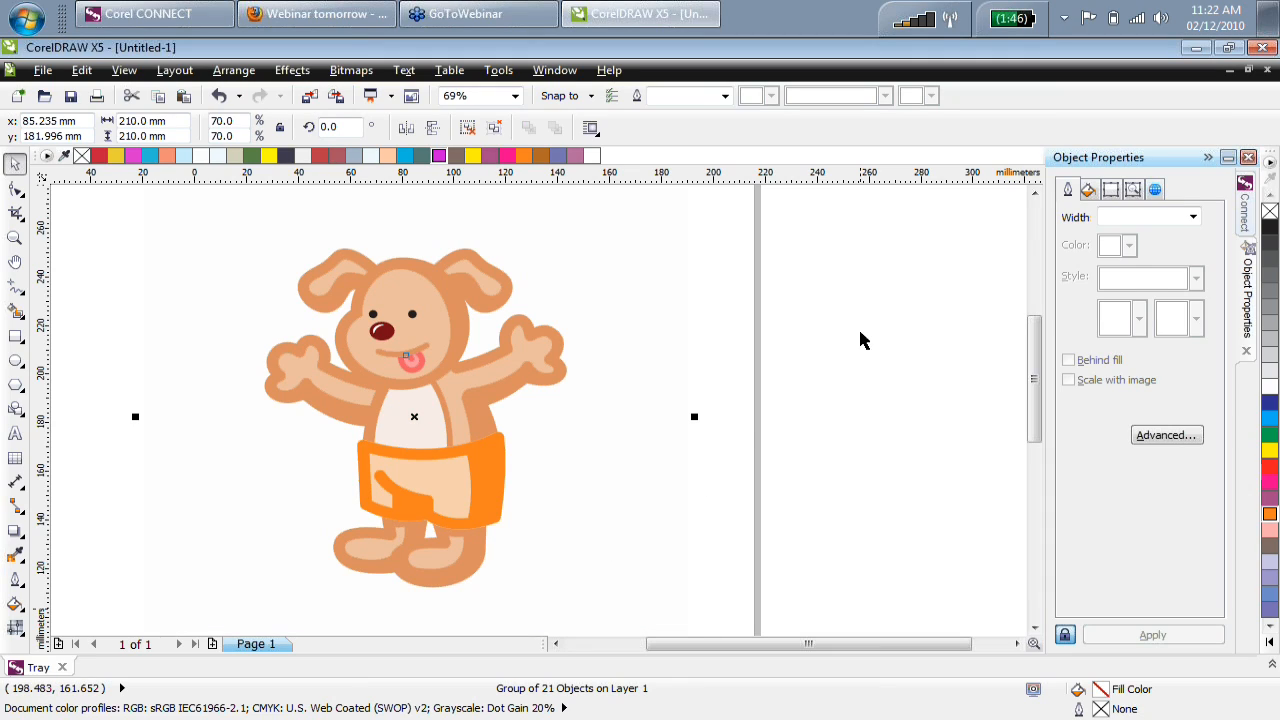
# Replace the Object Properties and Connect dockers with the Color Styles docker, and create color styles from the dog group's colors.
pyautogui.click(1248, 160)
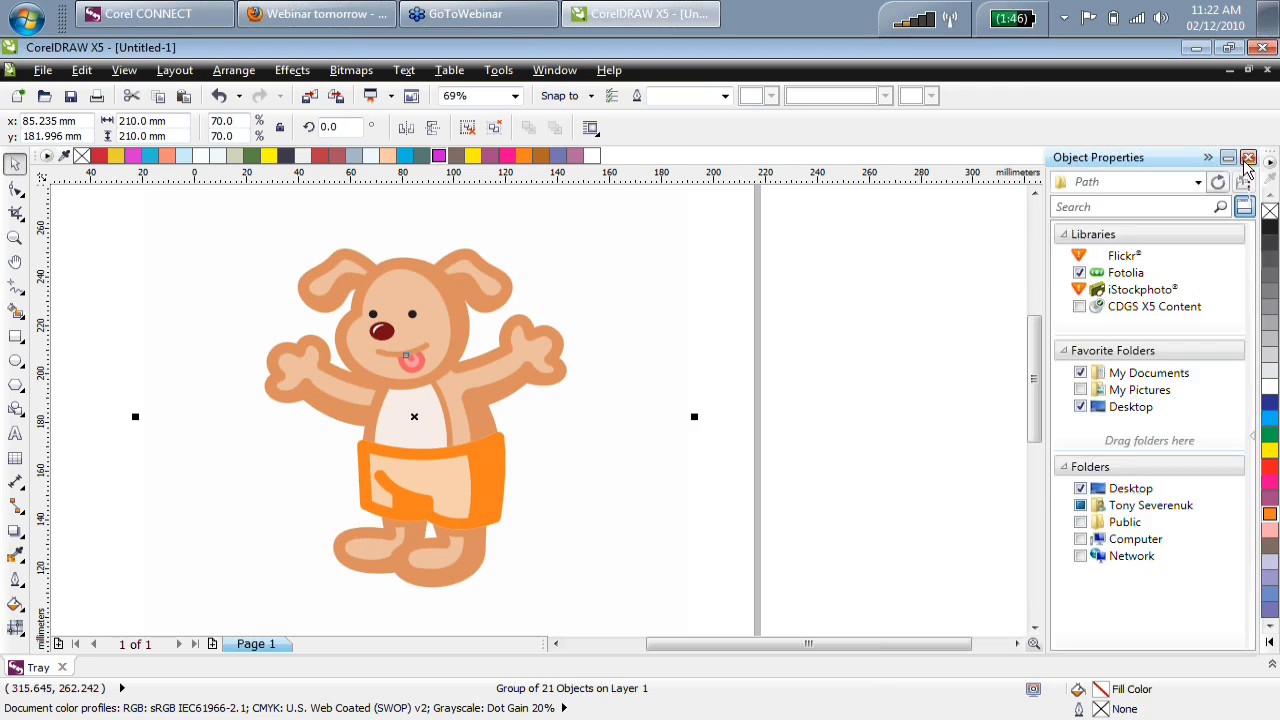
pyautogui.click(555, 70)
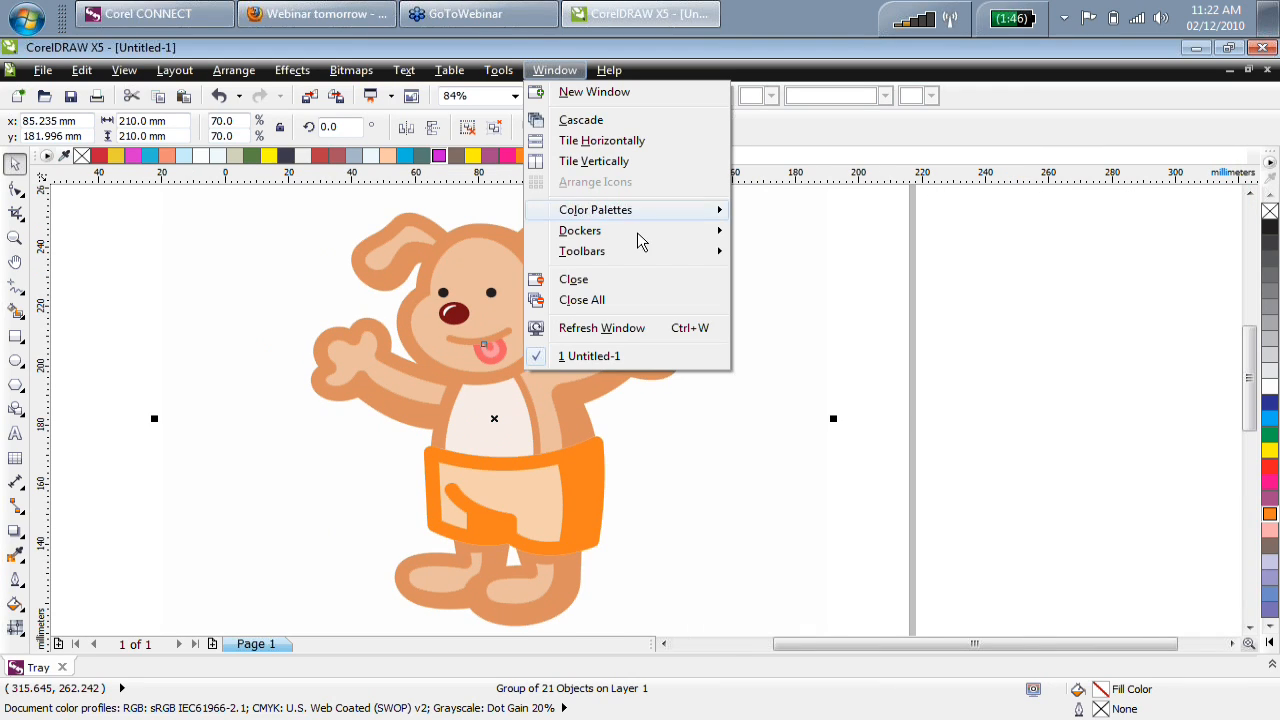
pyautogui.moveTo(668, 232)
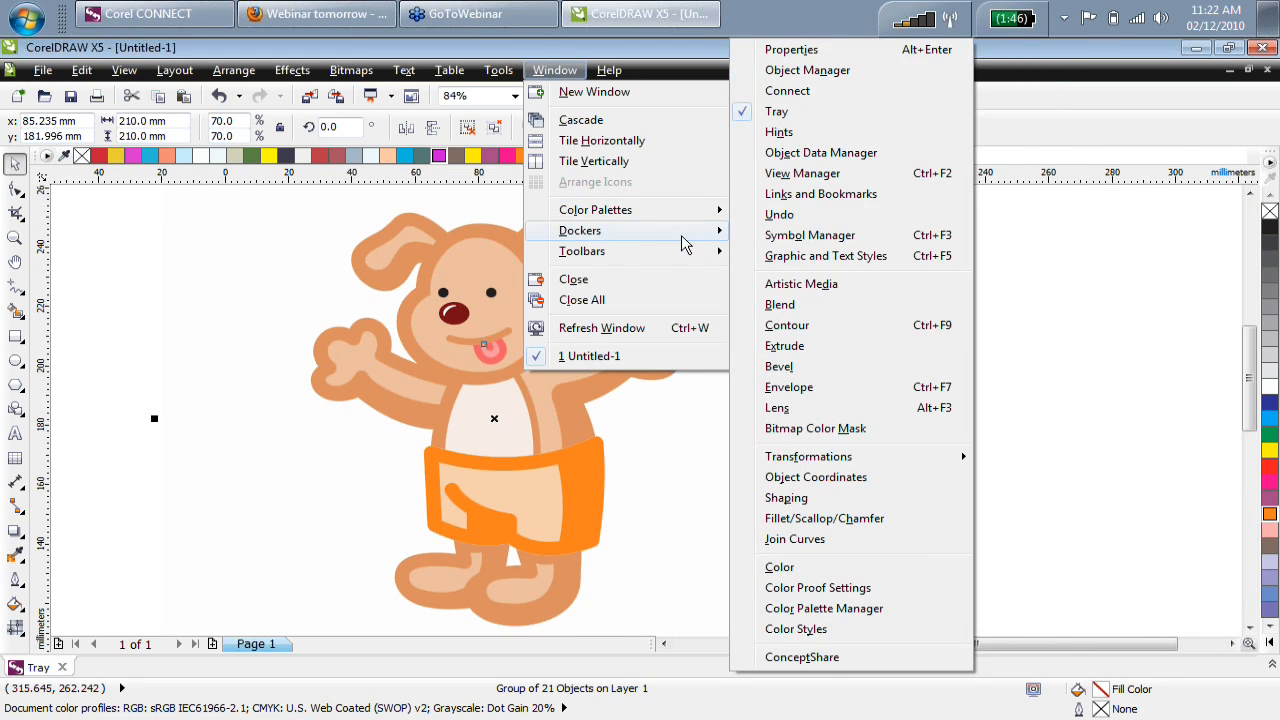
pyautogui.click(857, 638)
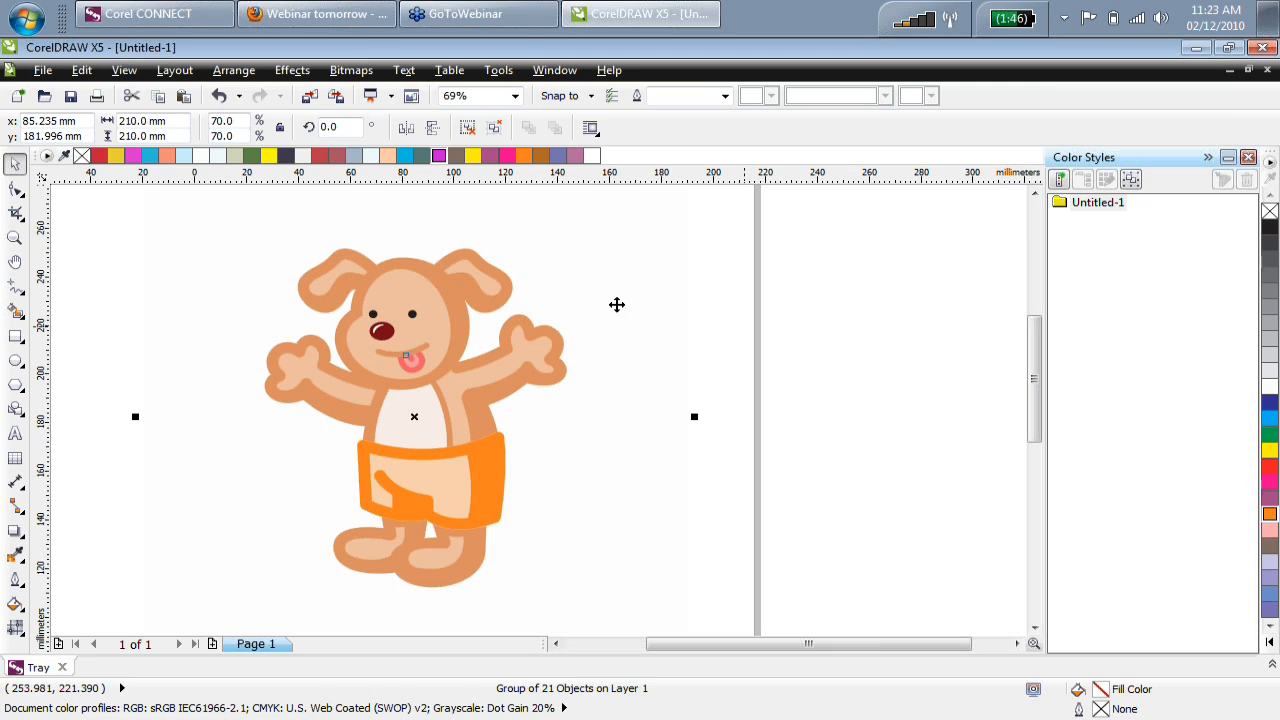
pyautogui.moveTo(479, 384); pyautogui.dragTo(1206, 323)
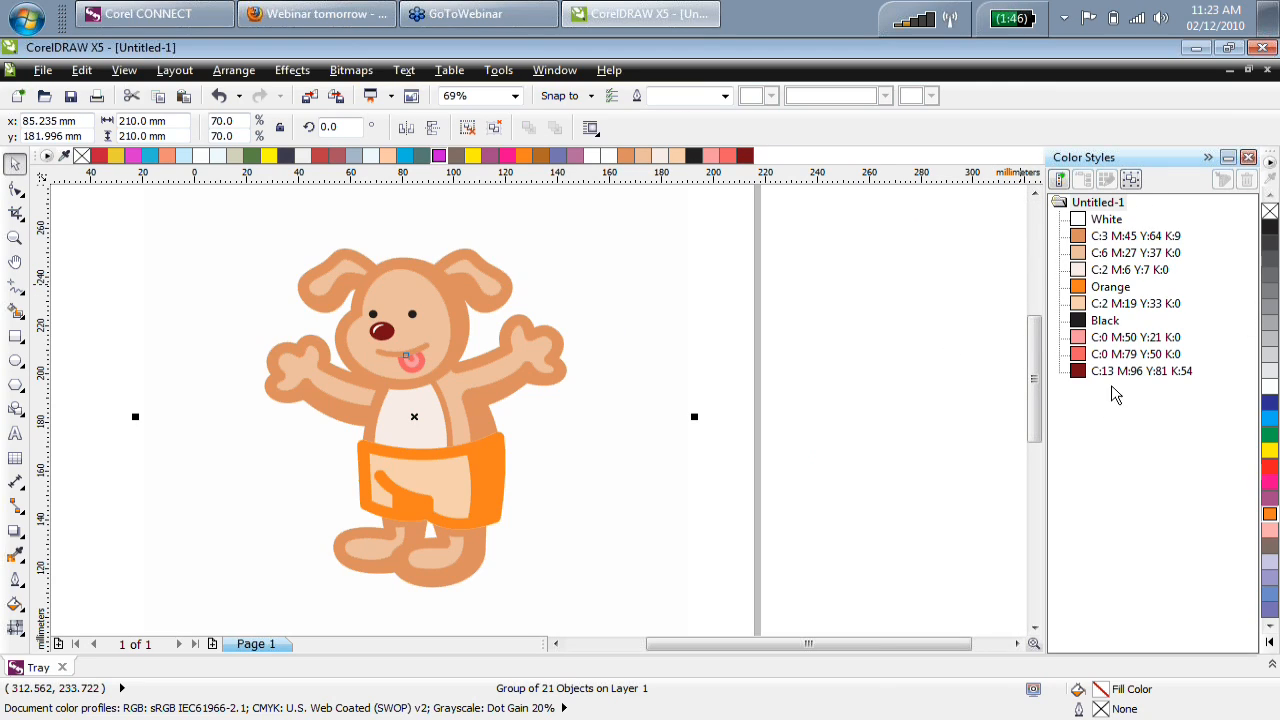
# Automatically create color styles from the dog's fill and outline colors with similar colors linked together, and examine the resulting parent styles' child colors.
pyautogui.click(1131, 181)
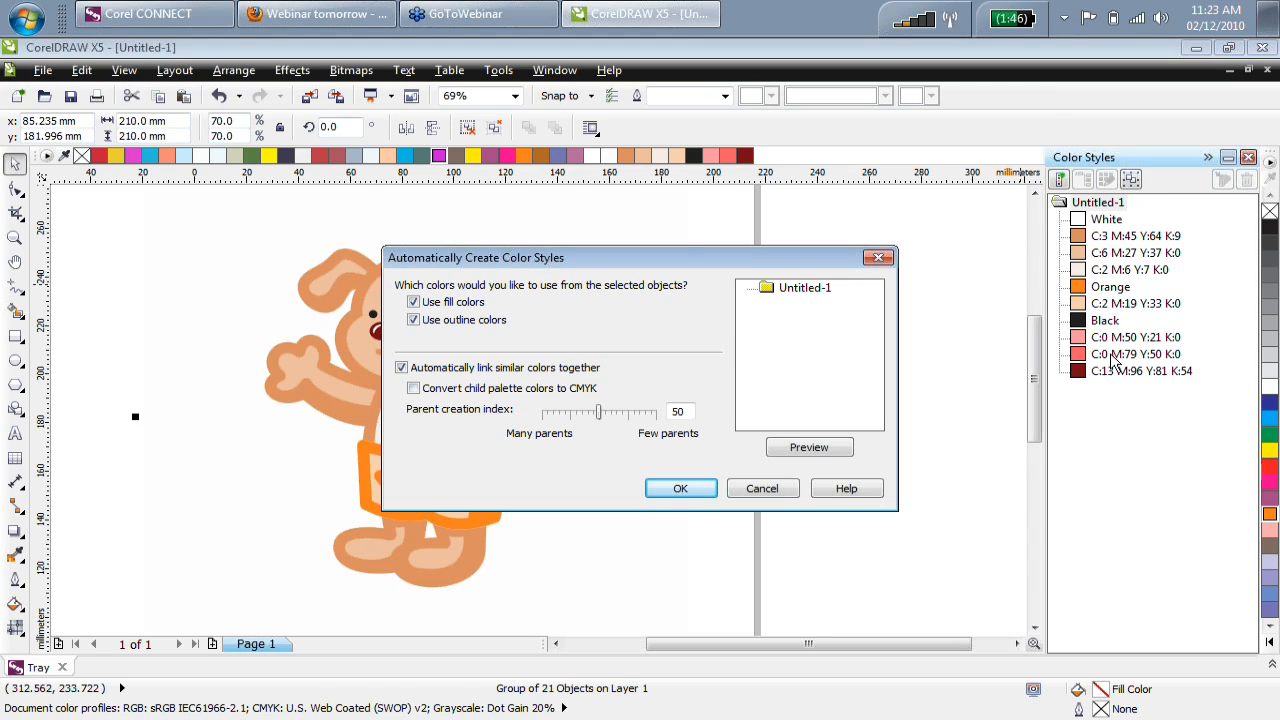
pyautogui.click(789, 487)
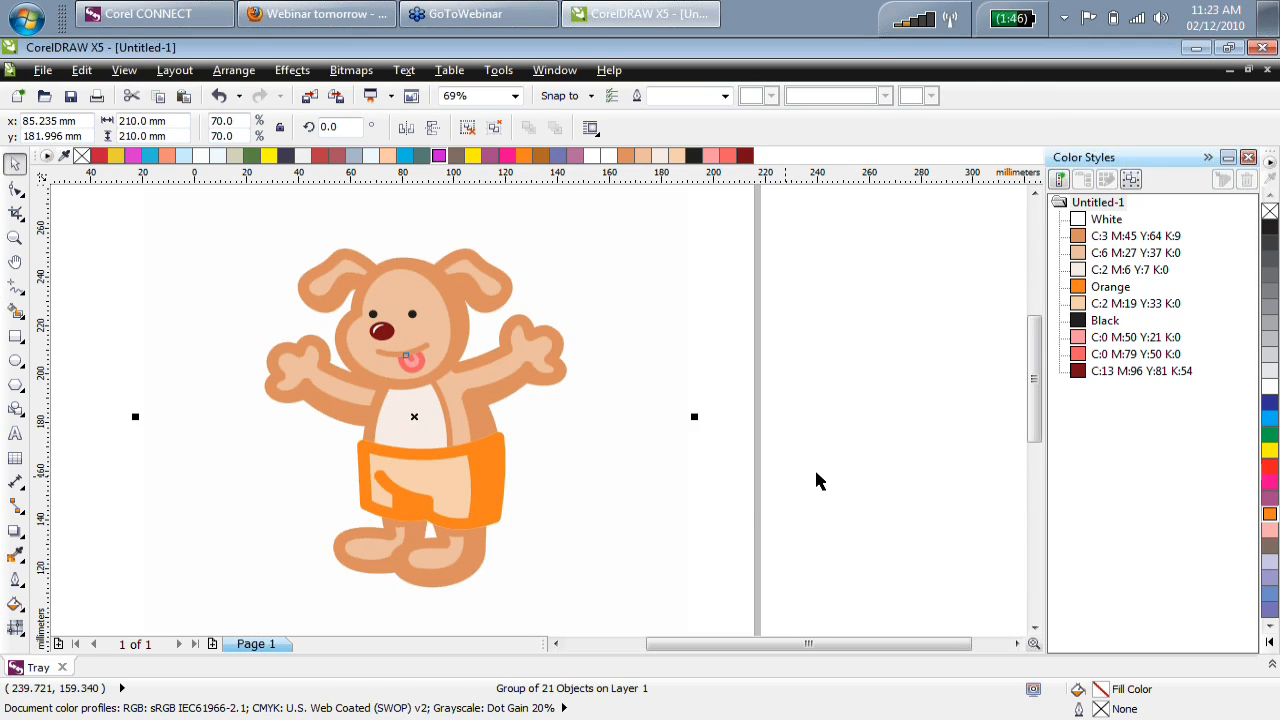
pyautogui.click(1131, 181)
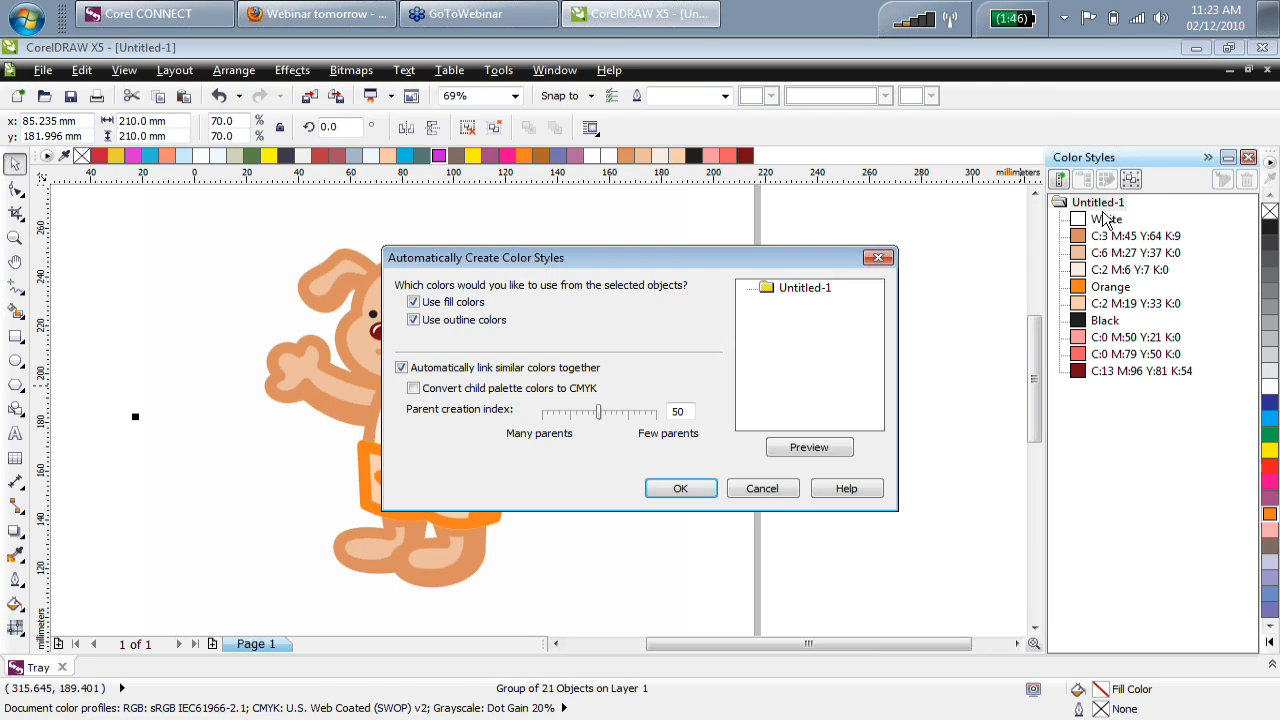
pyautogui.click(800, 451)
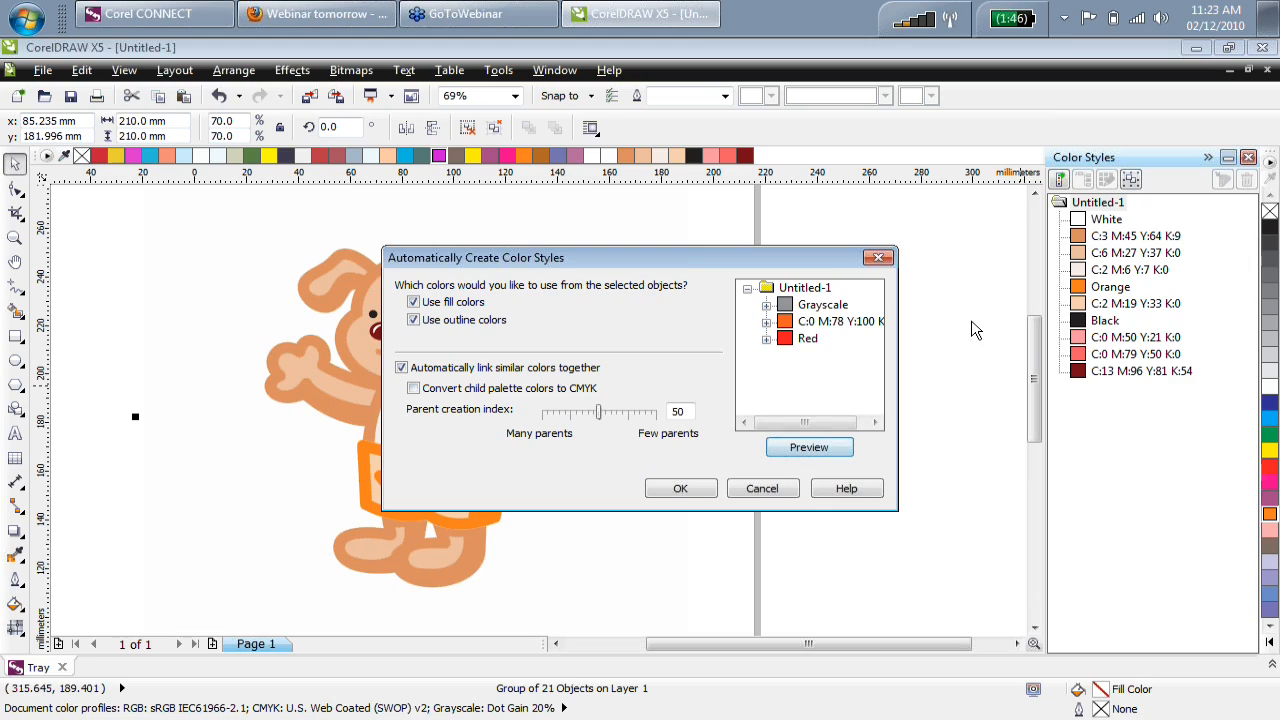
pyautogui.click(683, 488)
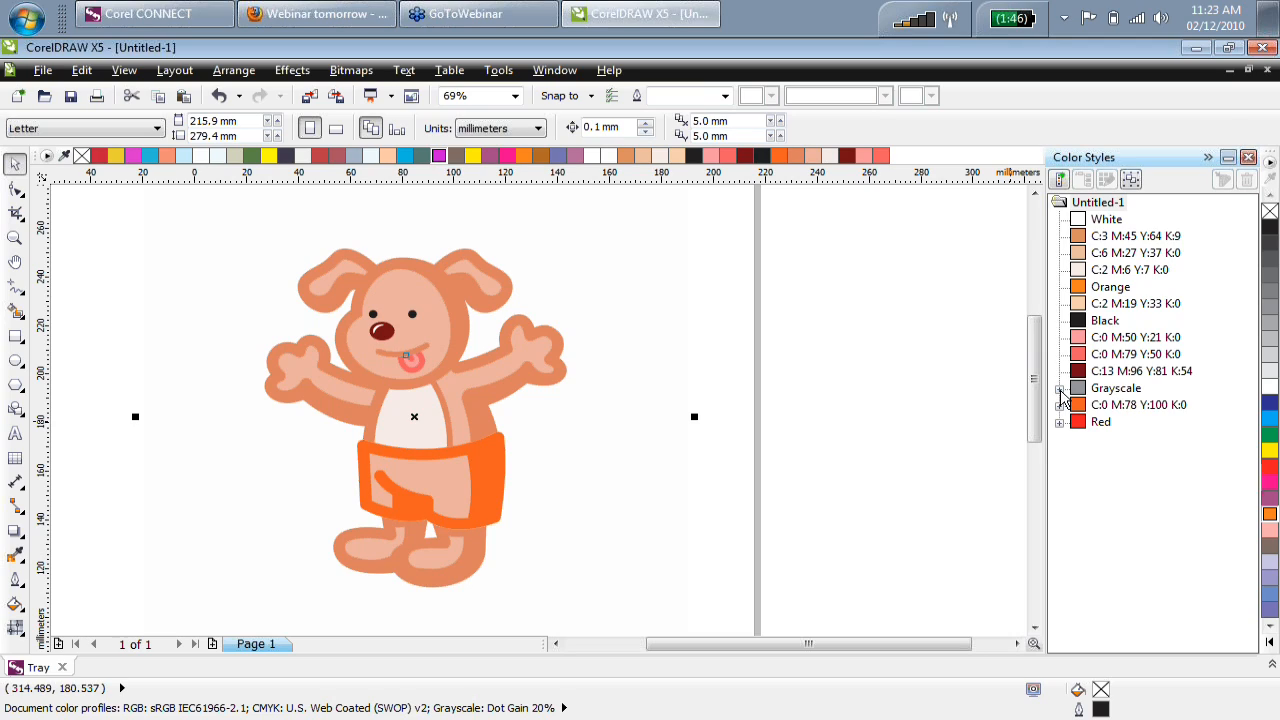
pyautogui.click(1059, 388)
pyautogui.click(1059, 421)
pyautogui.click(1059, 489)
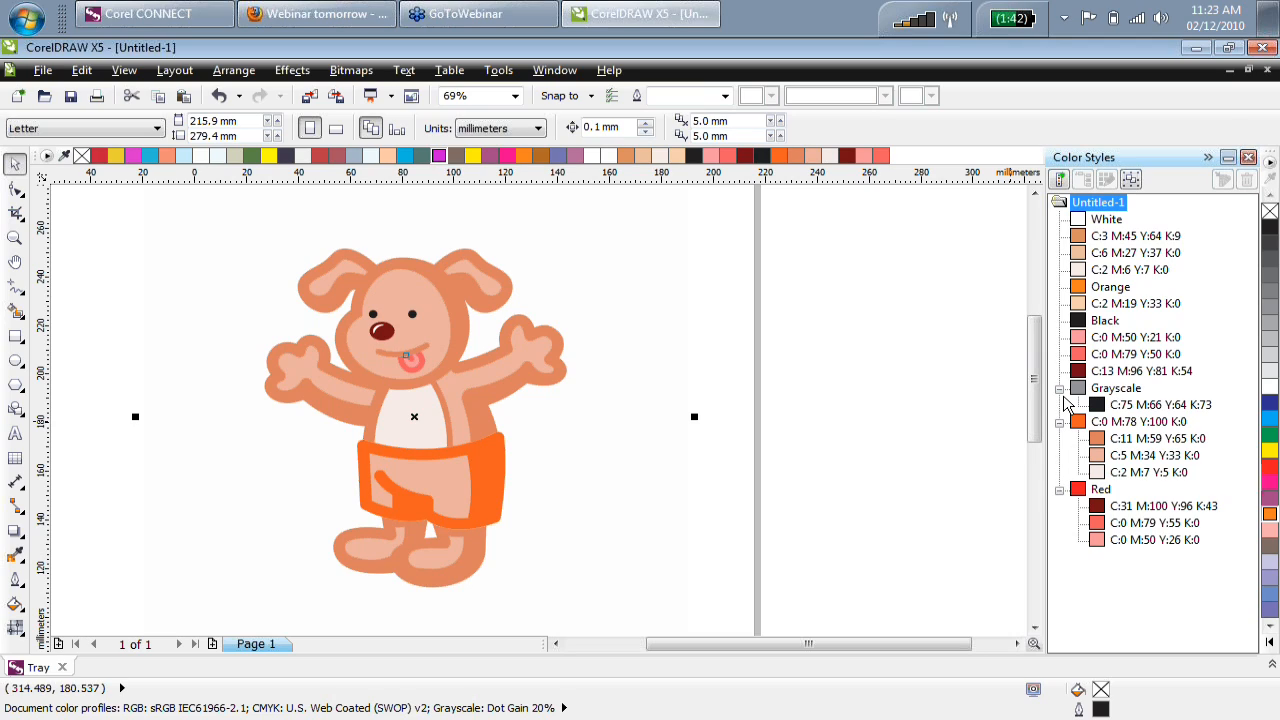
pyautogui.click(1059, 421)
pyautogui.click(1060, 389)
# Change the Grayscale parent color style to PANTONE Cool Gray 11 C from the PANTONE solid coated palette.
pyautogui.click(1127, 390)
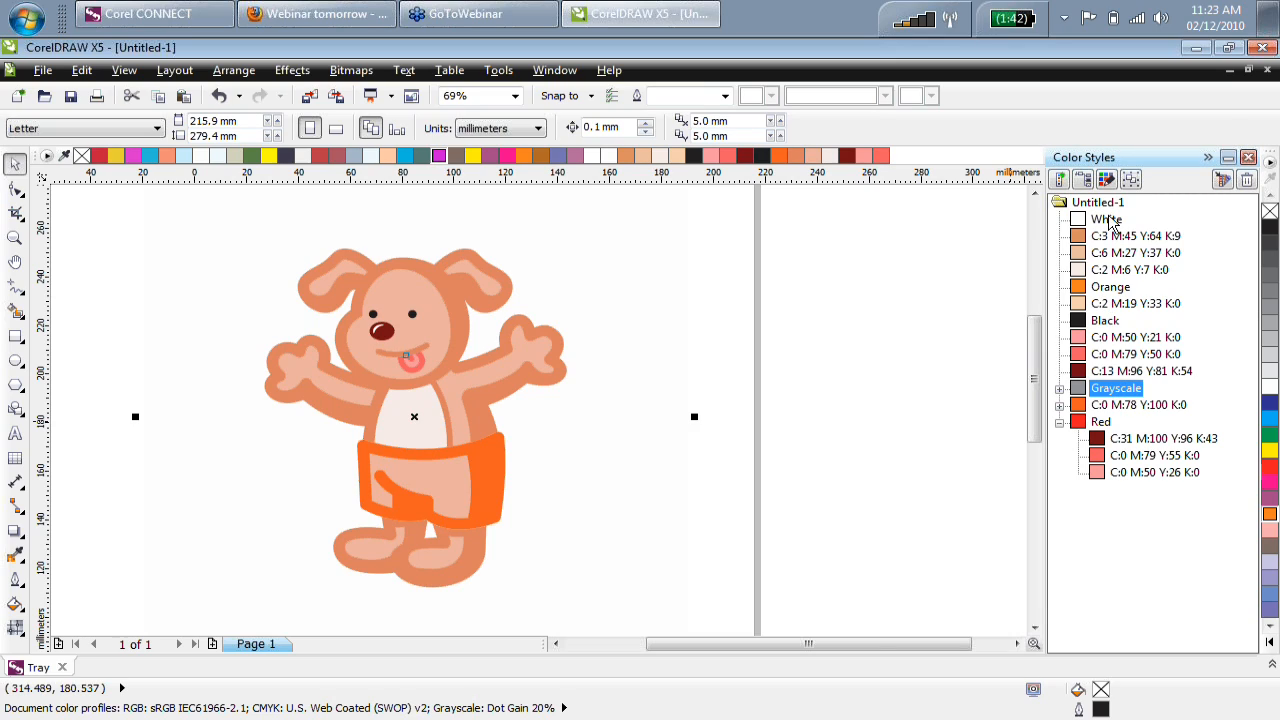
pyautogui.click(1106, 182)
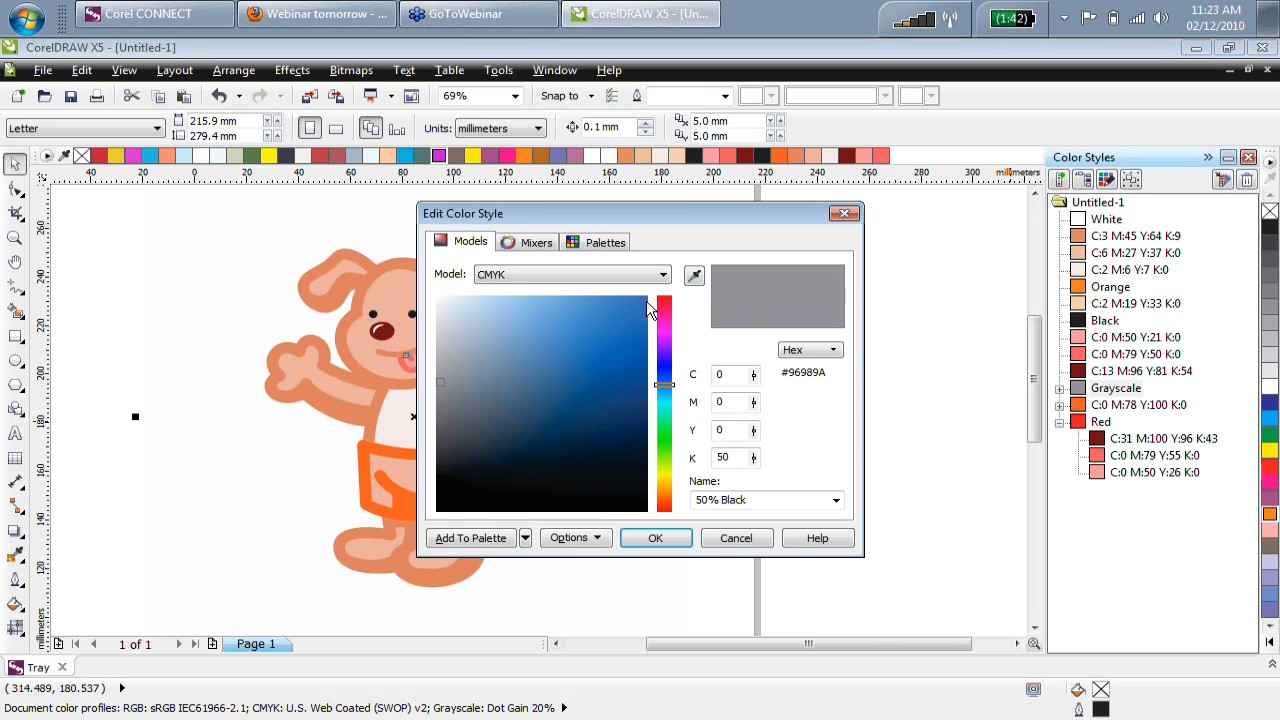
pyautogui.click(606, 242)
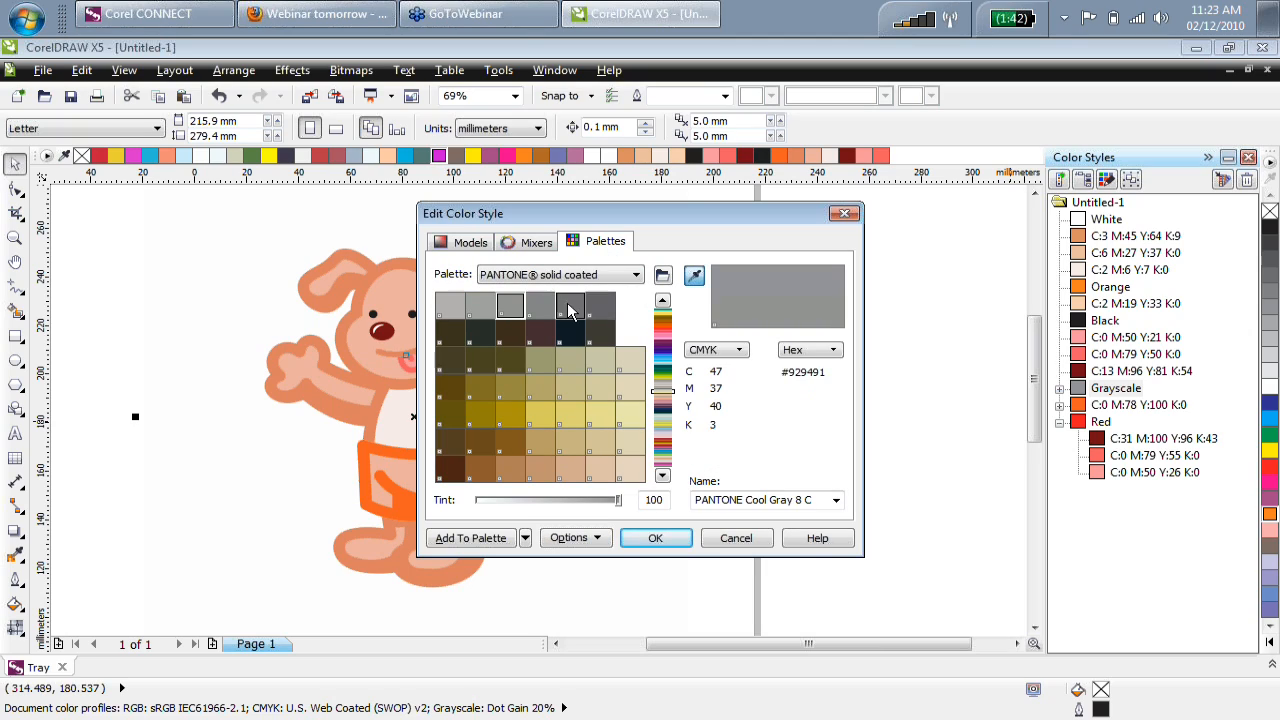
pyautogui.click(662, 300)
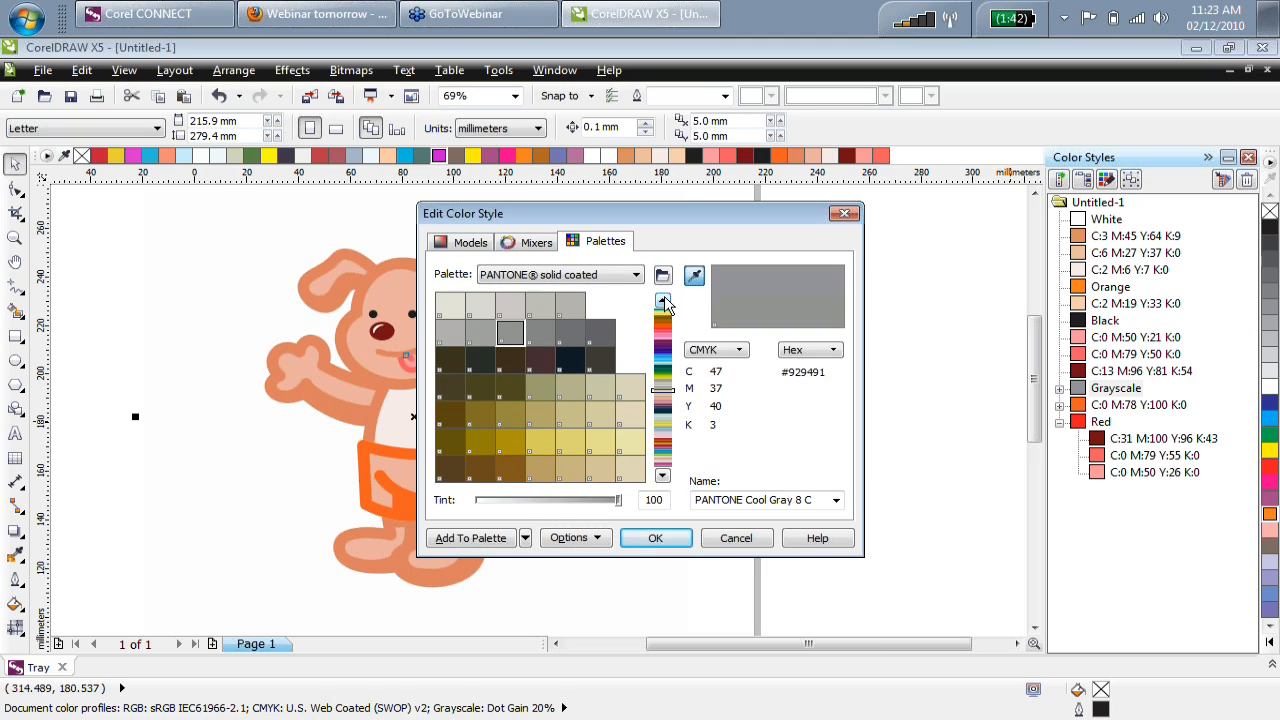
pyautogui.click(600, 338)
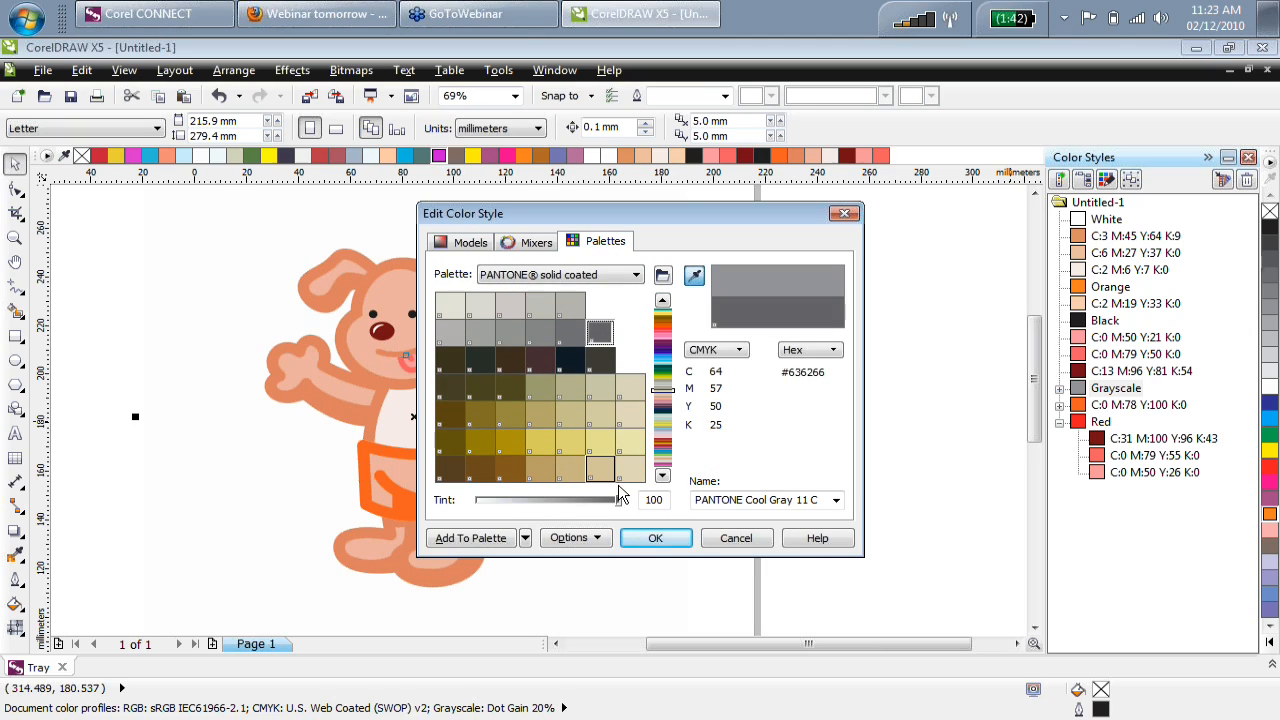
pyautogui.click(655, 538)
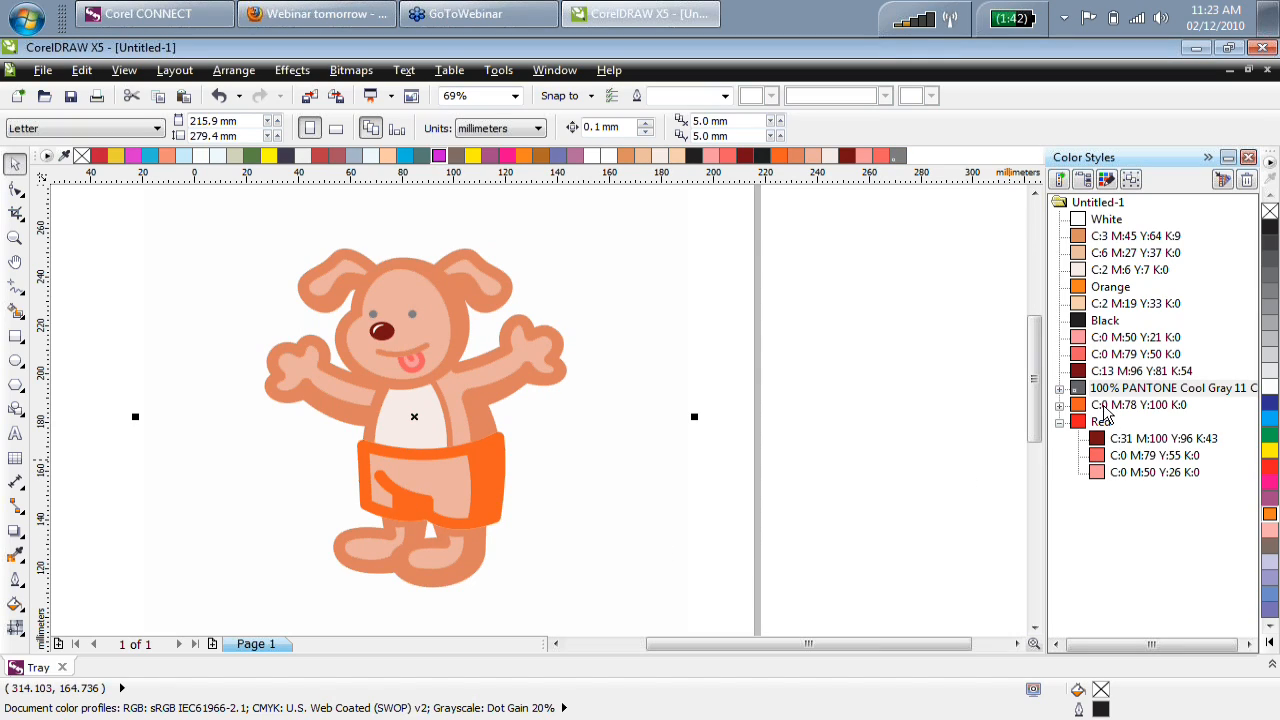
# Change the orange parent color style (C:0 M:78 Y:100 K:0) to PANTONE 1645 C from the PANTONE solid coated palette.
pyautogui.click(1103, 404)
pyautogui.click(1106, 180)
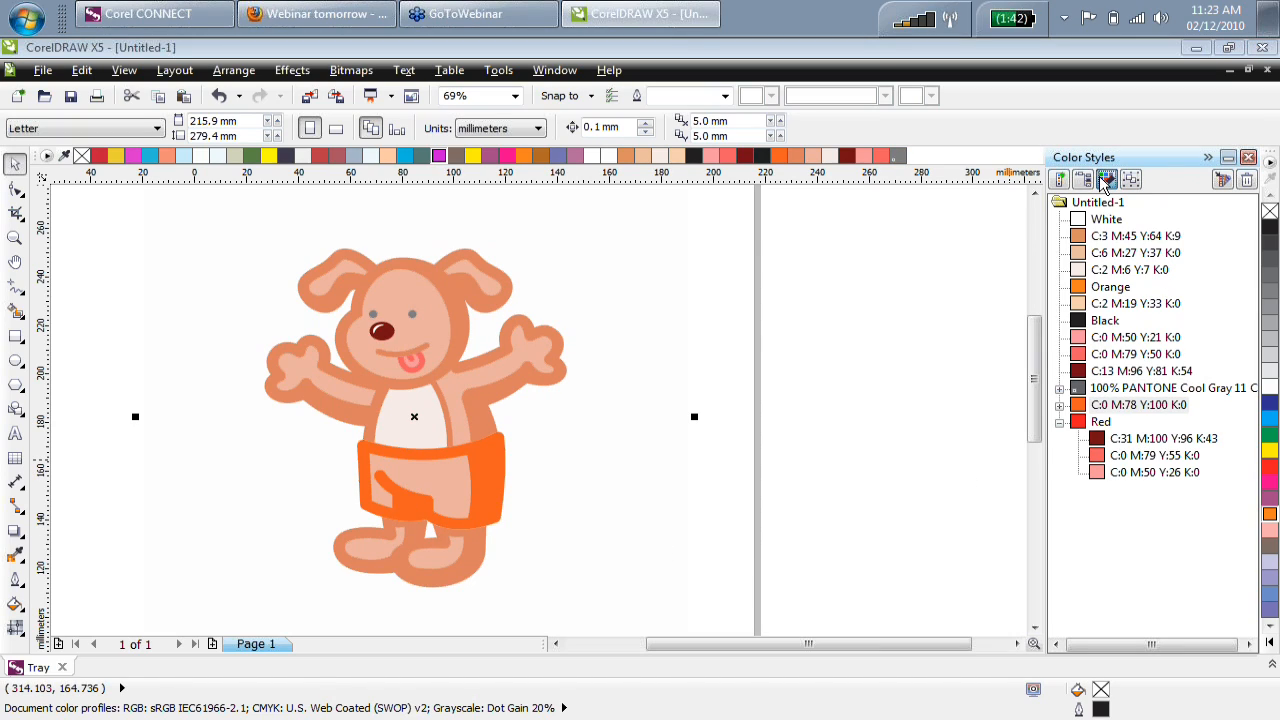
pyautogui.click(605, 242)
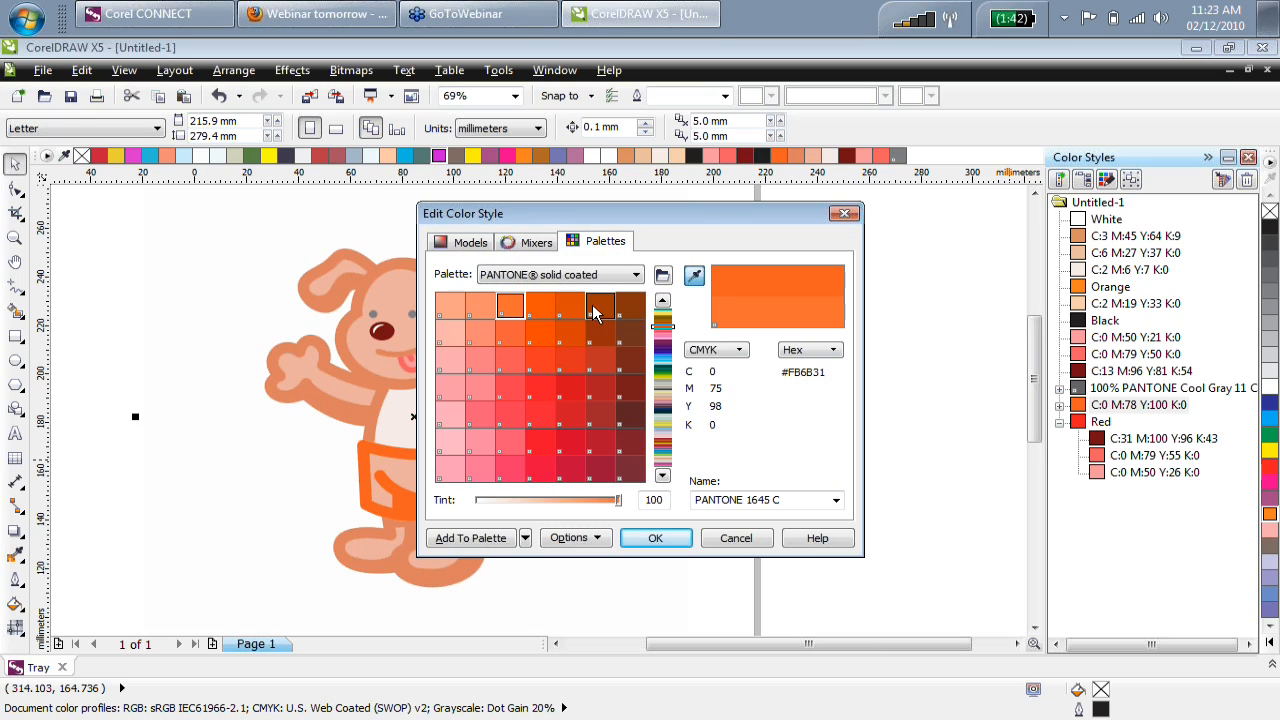
pyautogui.click(655, 538)
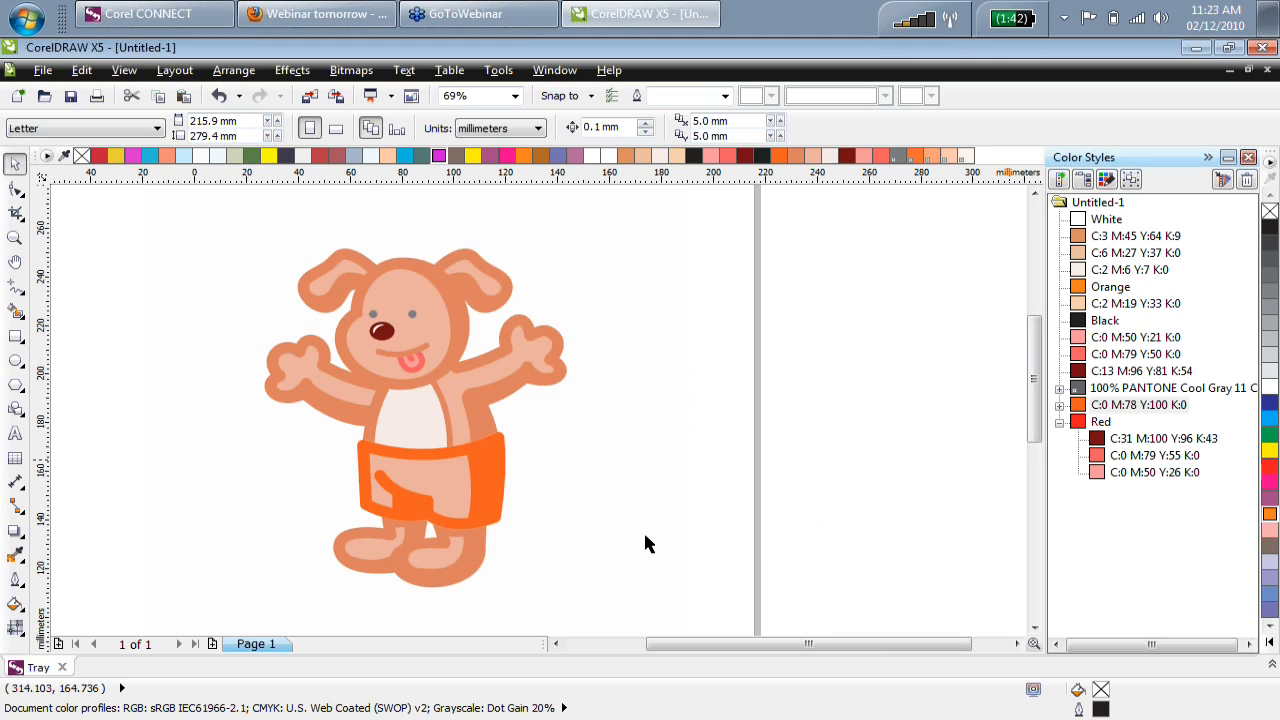
# Change the Red parent color style to PANTONE Red 032 C from the PANTONE solid coated palette.
pyautogui.click(1104, 422)
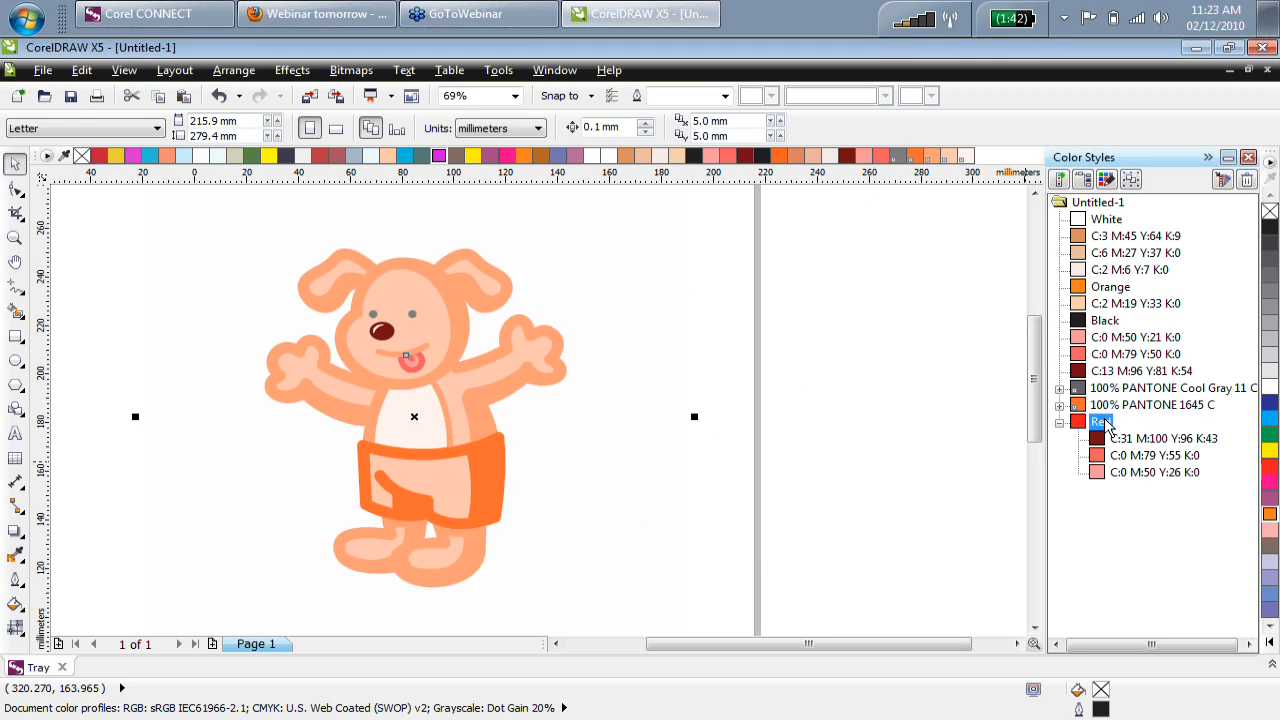
pyautogui.click(1131, 181)
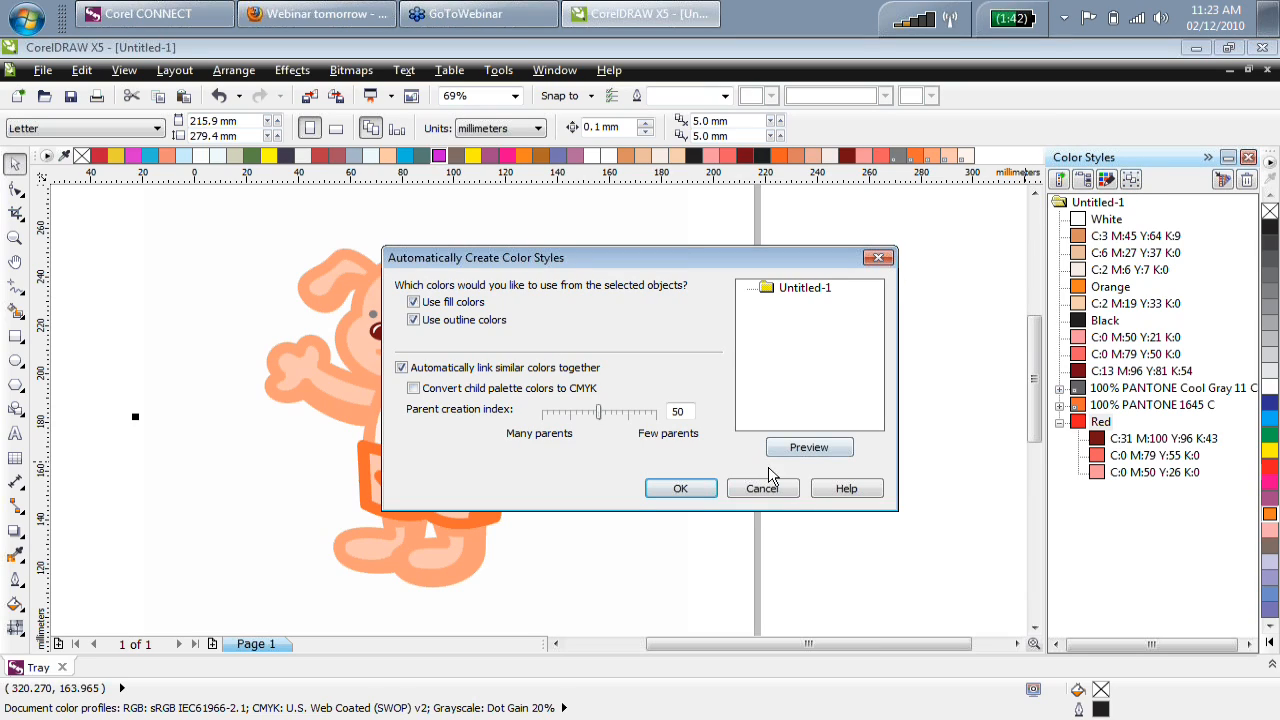
pyautogui.click(762, 490)
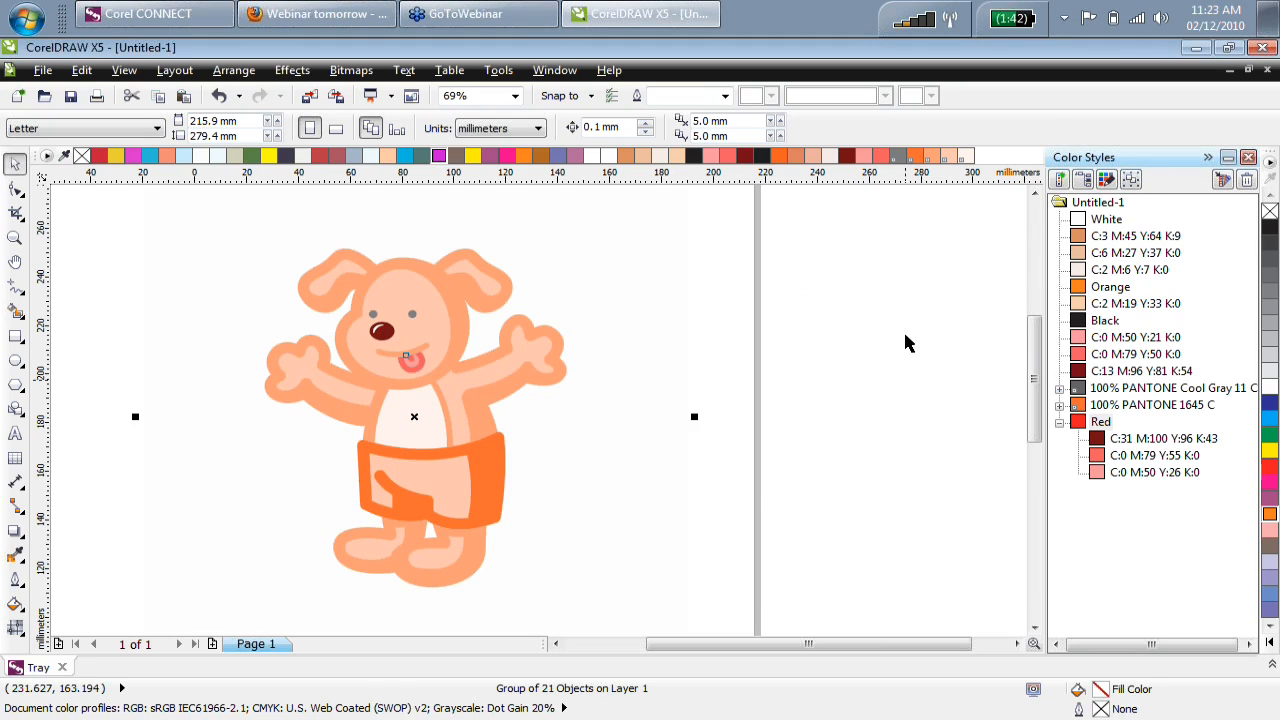
pyautogui.click(1106, 181)
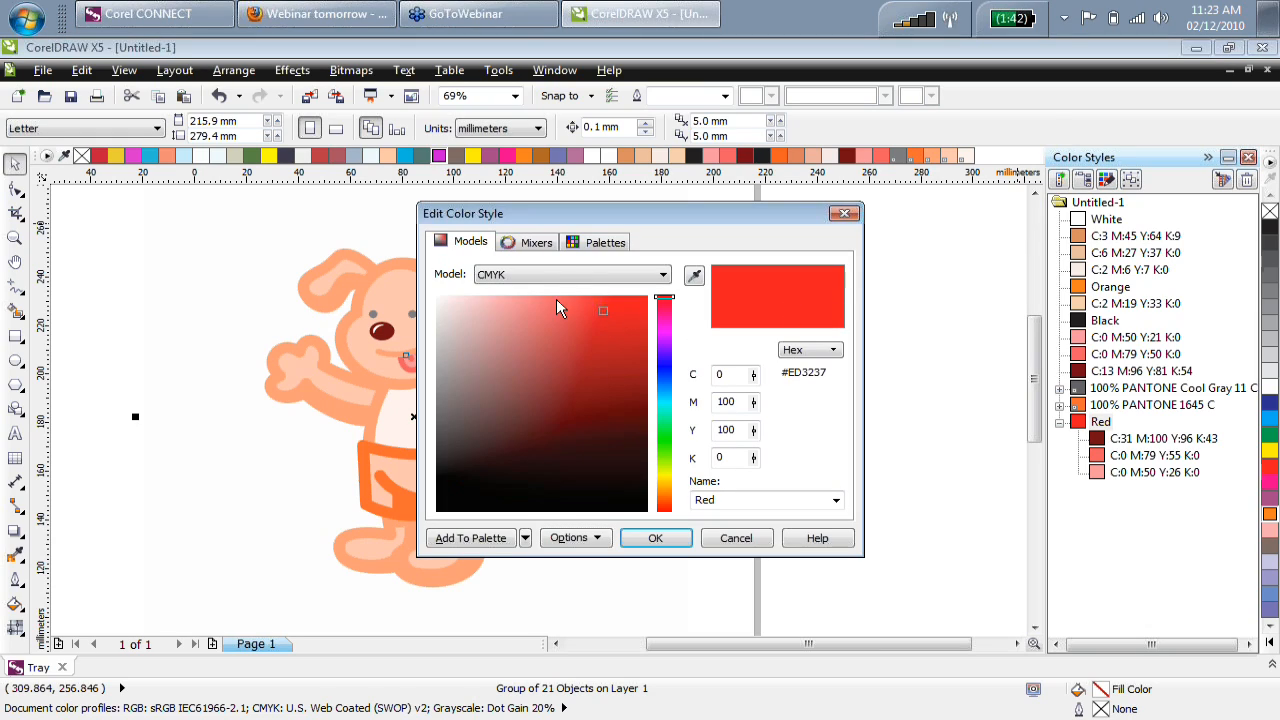
pyautogui.click(602, 243)
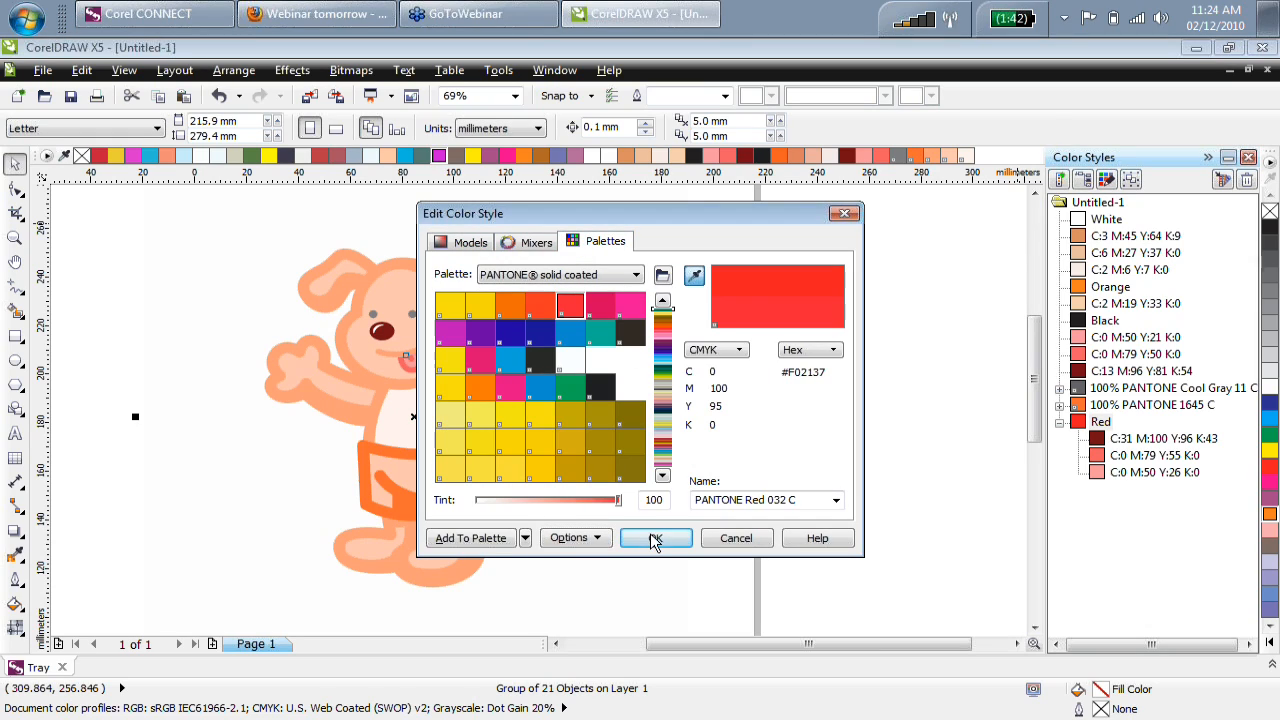
pyautogui.click(650, 537)
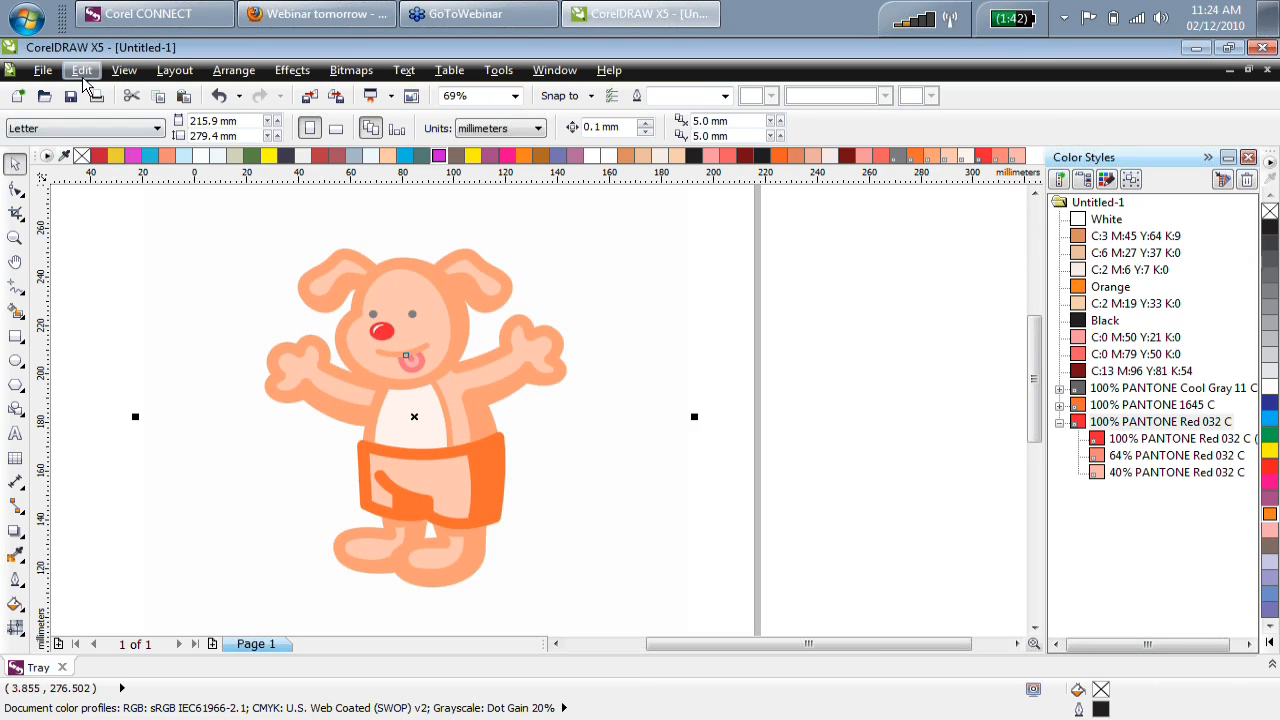
# Examine the color plates in the print settings' Separations options with Print separations chosen, and leave the Print dialog without printing.
pyautogui.click(43, 70)
pyautogui.click(120, 457)
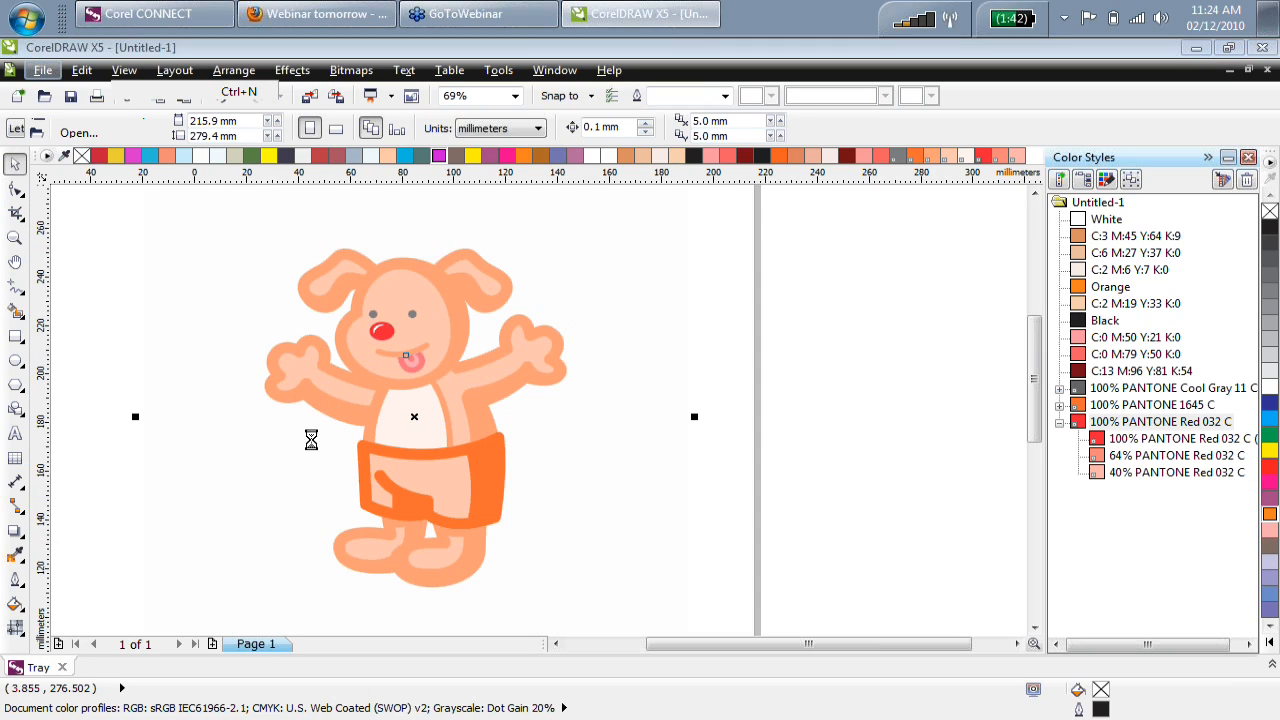
pyautogui.click(442, 227)
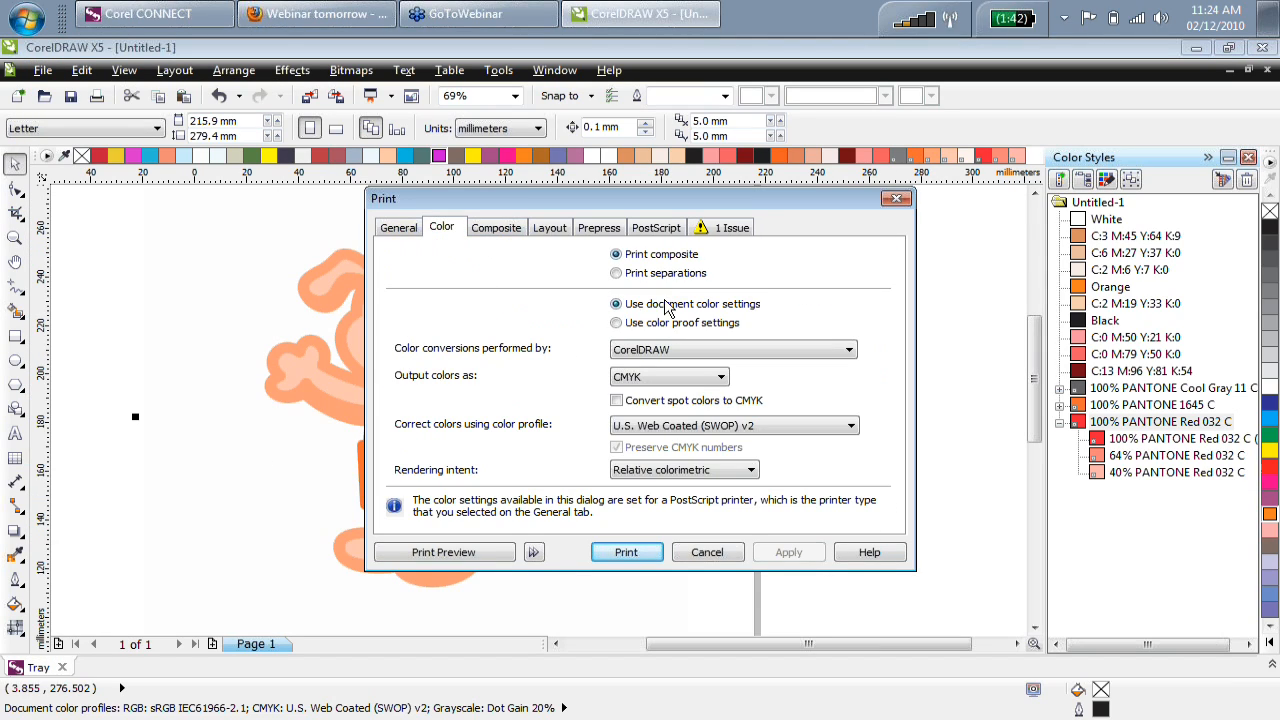
pyautogui.click(616, 273)
pyautogui.click(495, 229)
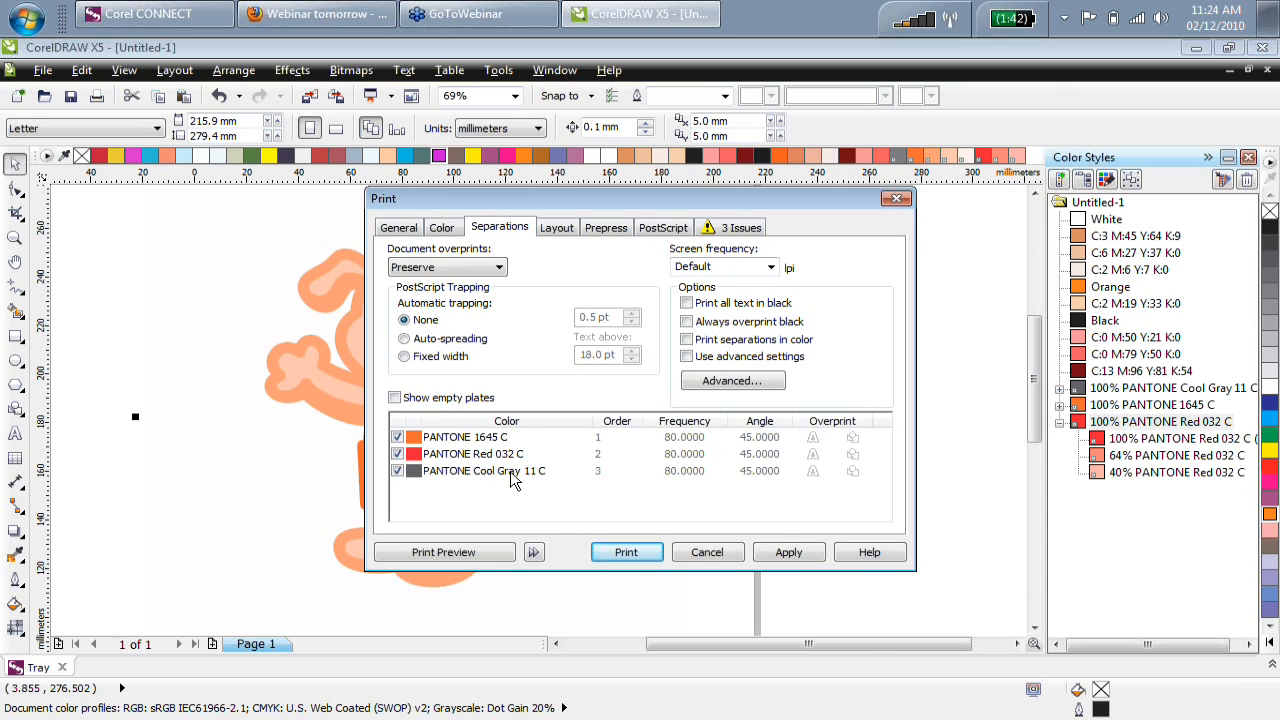
pyautogui.moveTo(570, 205)
pyautogui.mouseDown()
pyautogui.moveTo(770, 178)
pyautogui.moveTo(831, 139)
pyautogui.mouseUp()
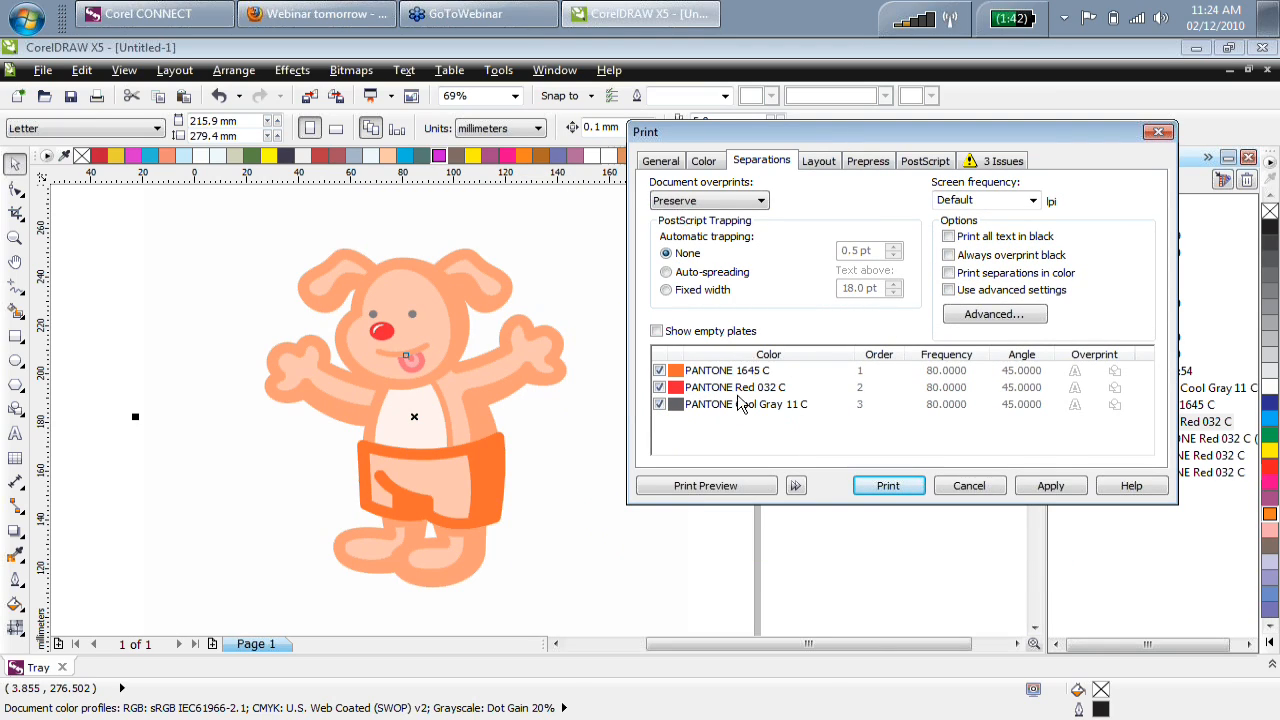
pyautogui.click(968, 486)
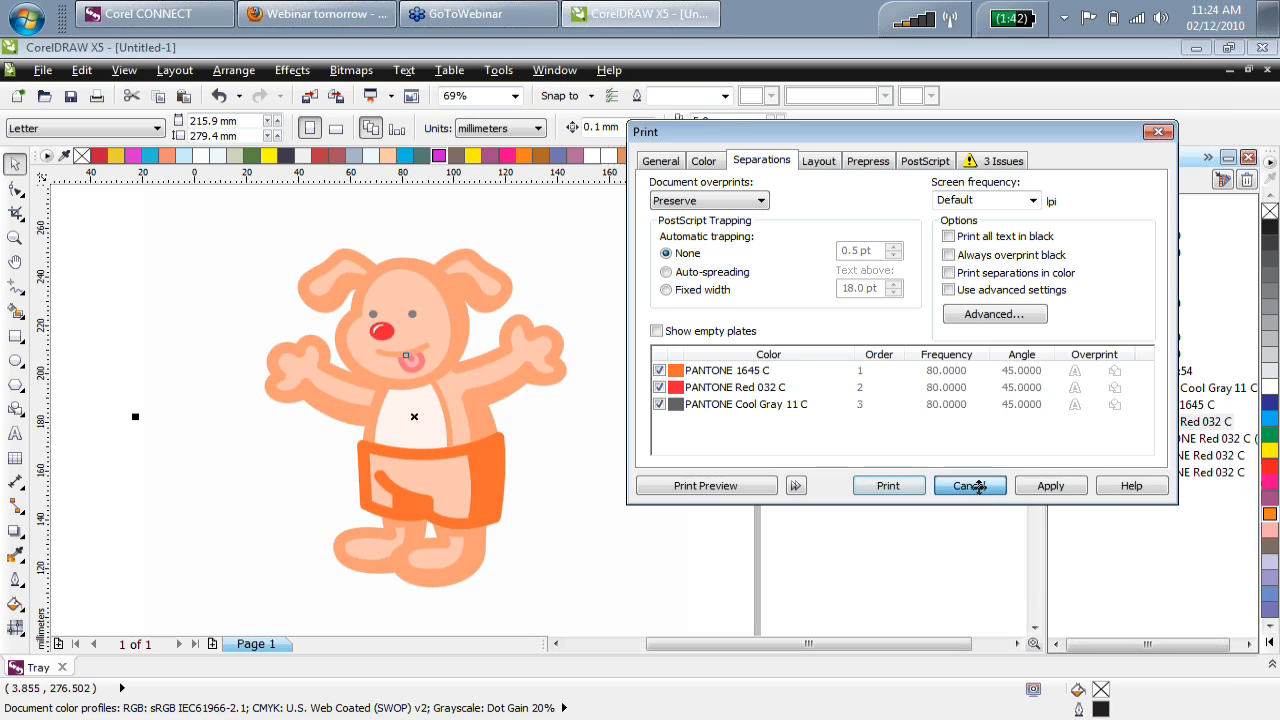
# Delete the dog clip art from the page.
pyautogui.moveTo(477, 349); pyautogui.dragTo(589, 353)
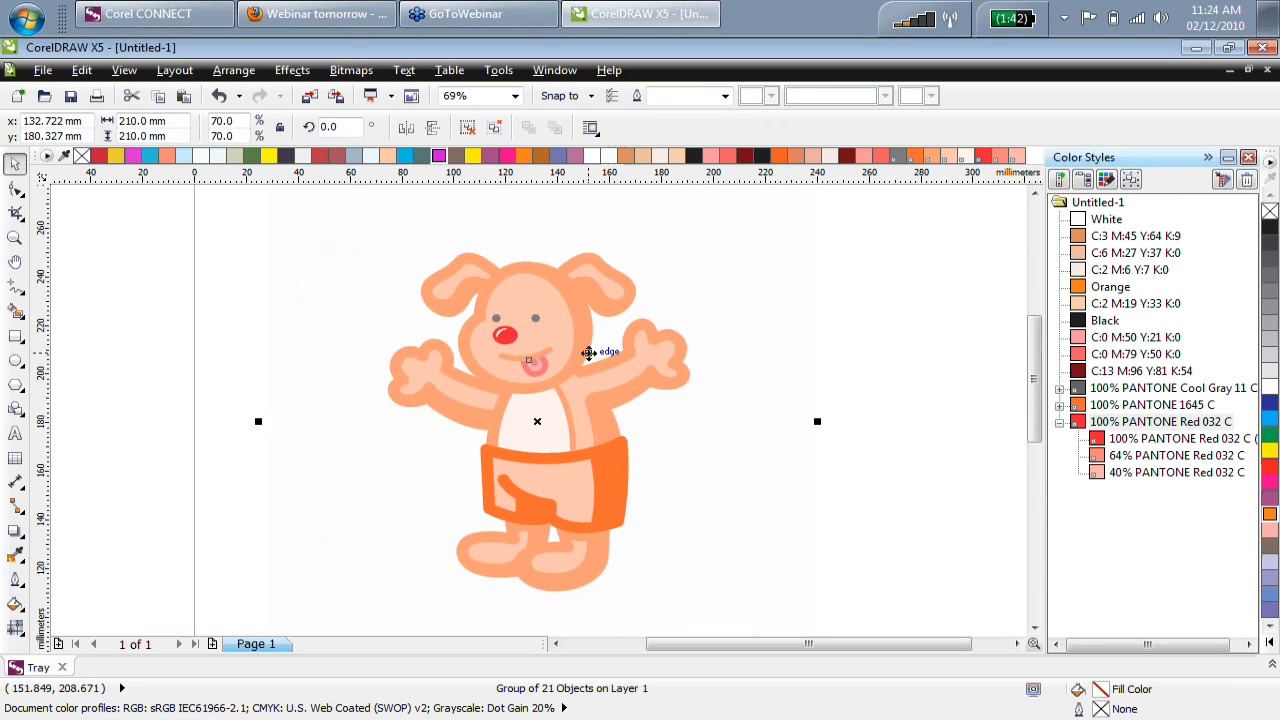
pyautogui.press('Delete')
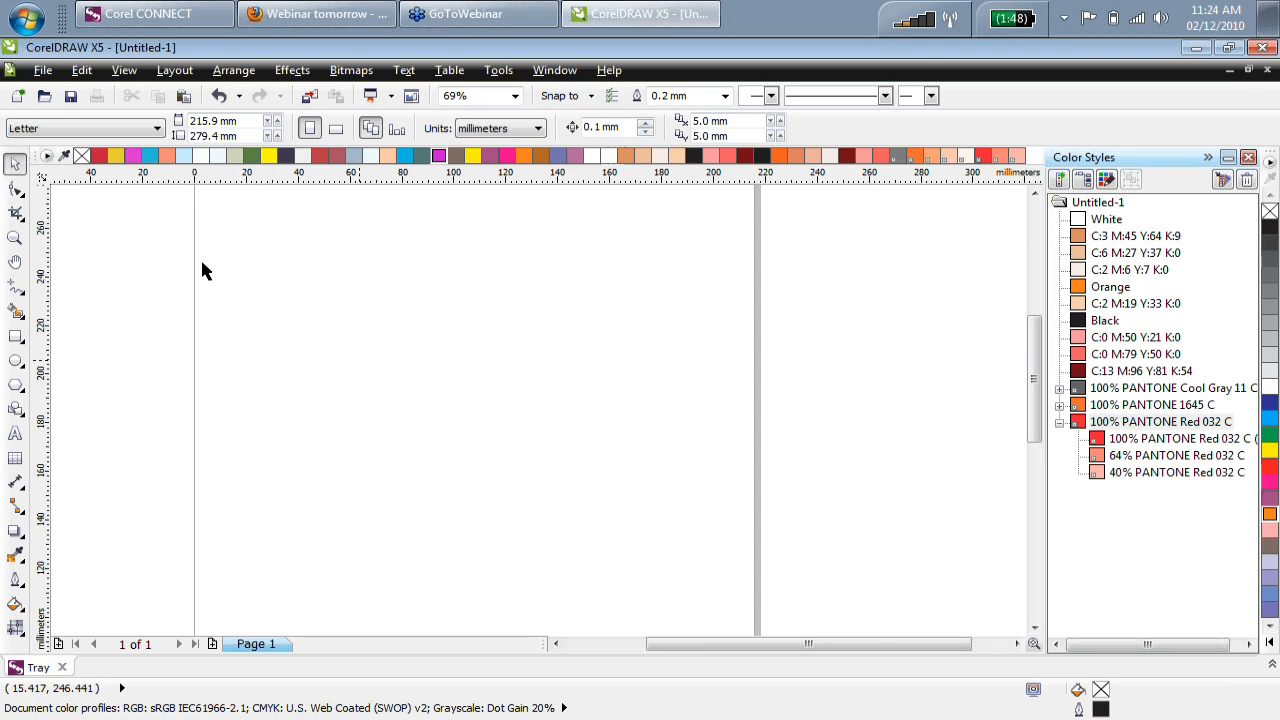
# Draw a rectangle about 67 by 62 mm and a circle about 52 mm across overlapping its right side, and delete both shapes.
pyautogui.press('F6')
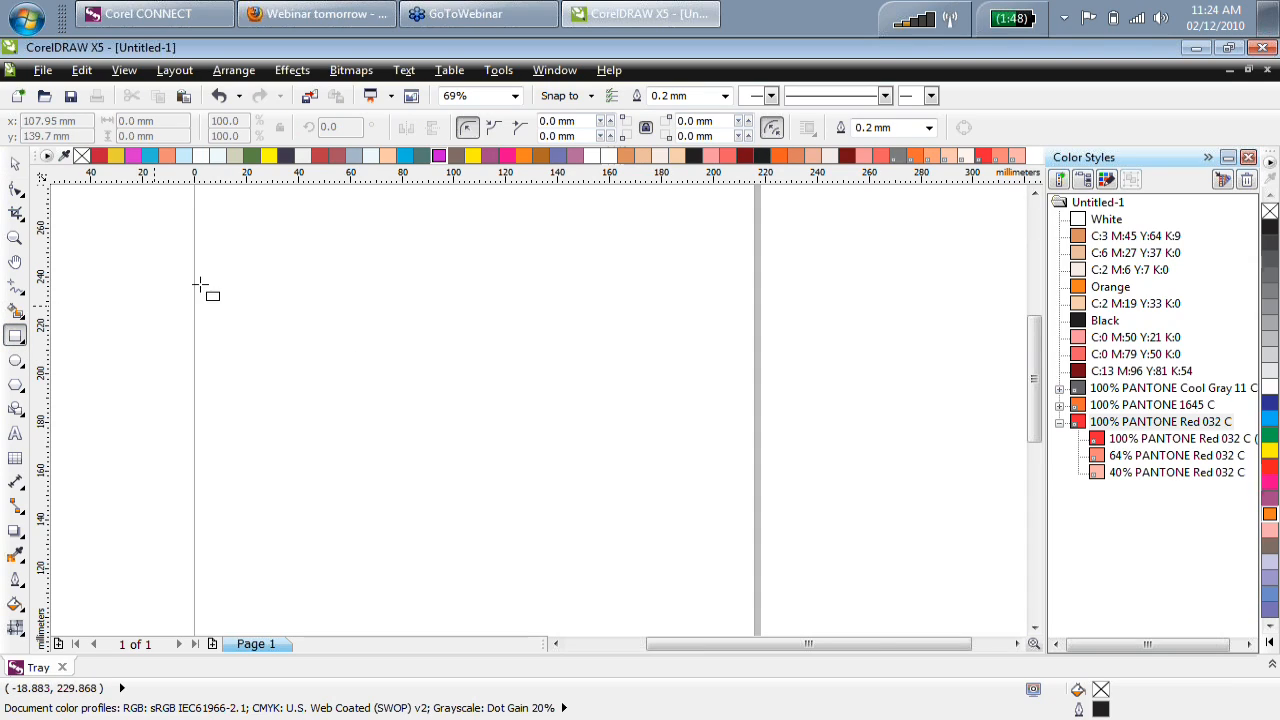
pyautogui.moveTo(254, 249)
pyautogui.mouseDown()
pyautogui.moveTo(400, 340)
pyautogui.moveTo(460, 337)
pyautogui.moveTo(371, 383)
pyautogui.moveTo(226, 349)
pyautogui.moveTo(291, 371)
pyautogui.moveTo(434, 340)
pyautogui.moveTo(476, 410)
pyautogui.moveTo(474, 438)
pyautogui.moveTo(397, 403)
pyautogui.moveTo(456, 429)
pyautogui.moveTo(690, 394)
pyautogui.moveTo(576, 418)
pyautogui.moveTo(634, 446)
pyautogui.moveTo(591, 434)
pyautogui.moveTo(609, 506)
pyautogui.moveTo(566, 420)
pyautogui.moveTo(663, 443)
pyautogui.moveTo(713, 485)
pyautogui.moveTo(751, 457)
pyautogui.moveTo(486, 443)
pyautogui.moveTo(491, 506)
pyautogui.moveTo(425, 338)
pyautogui.moveTo(551, 423)
pyautogui.moveTo(517, 383)
pyautogui.moveTo(554, 470)
pyautogui.mouseUp()
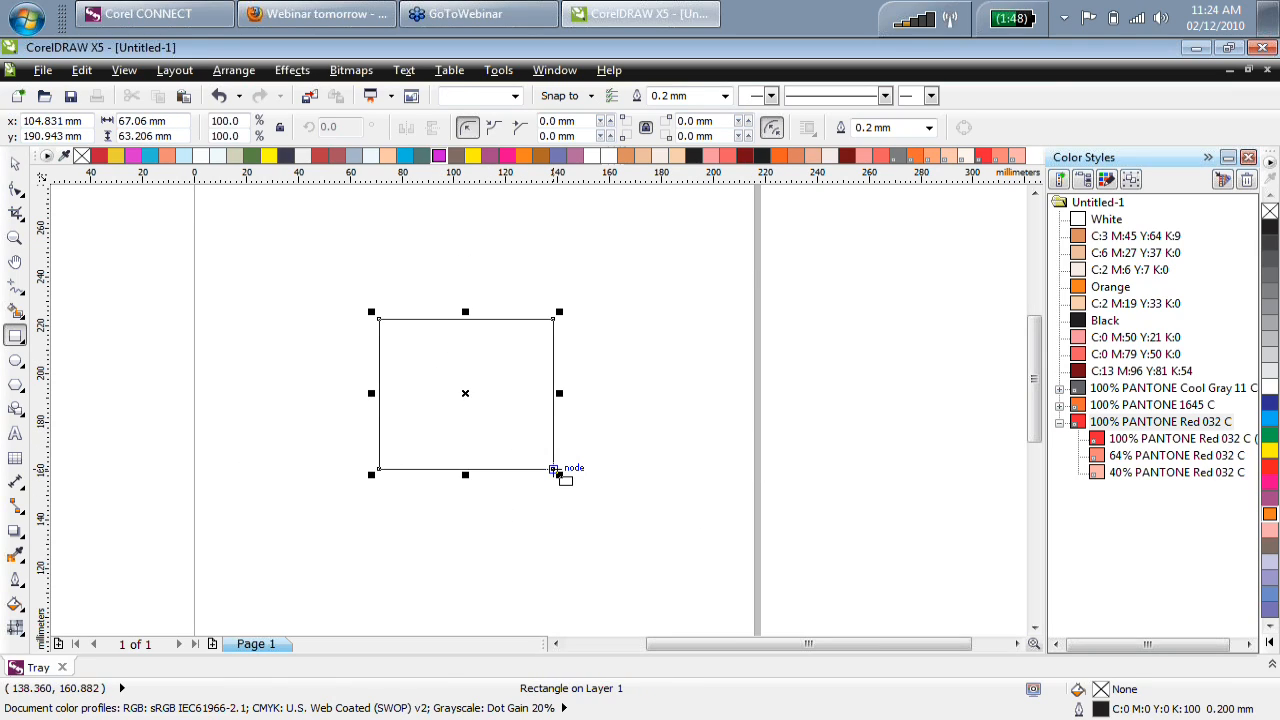
pyautogui.click(15, 361)
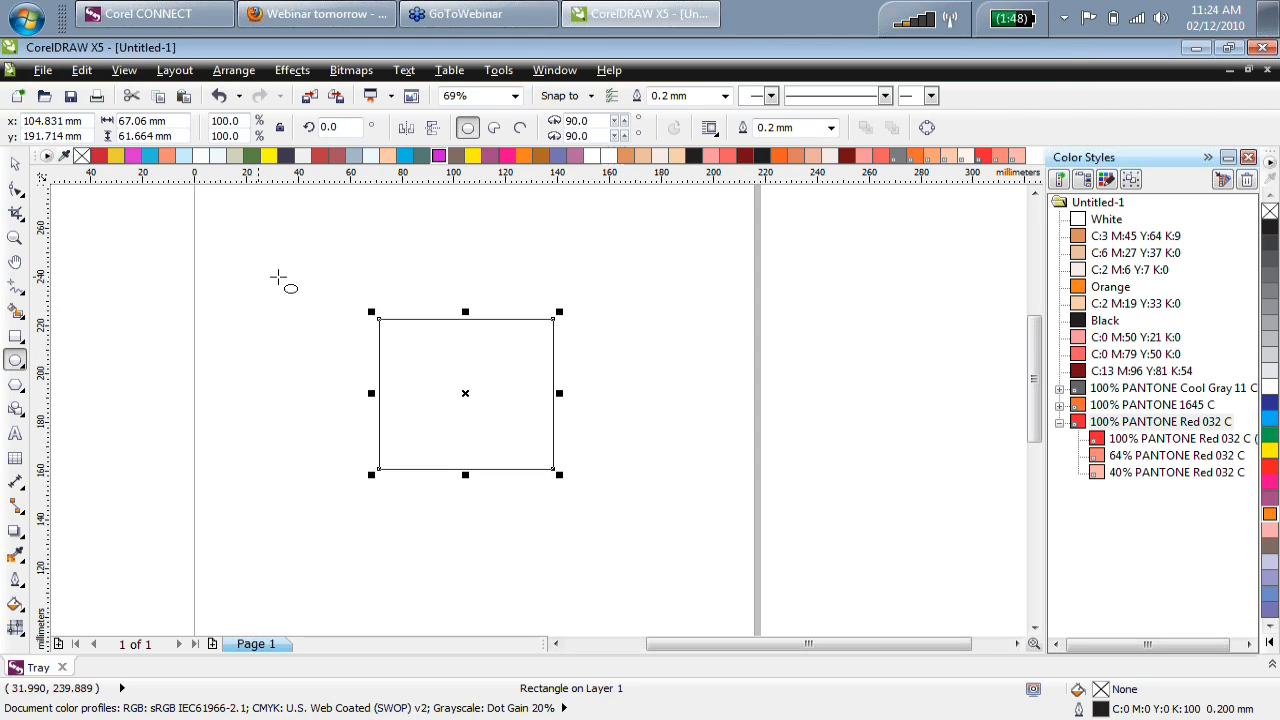
pyautogui.moveTo(281, 283); pyautogui.dragTo(613, 455)
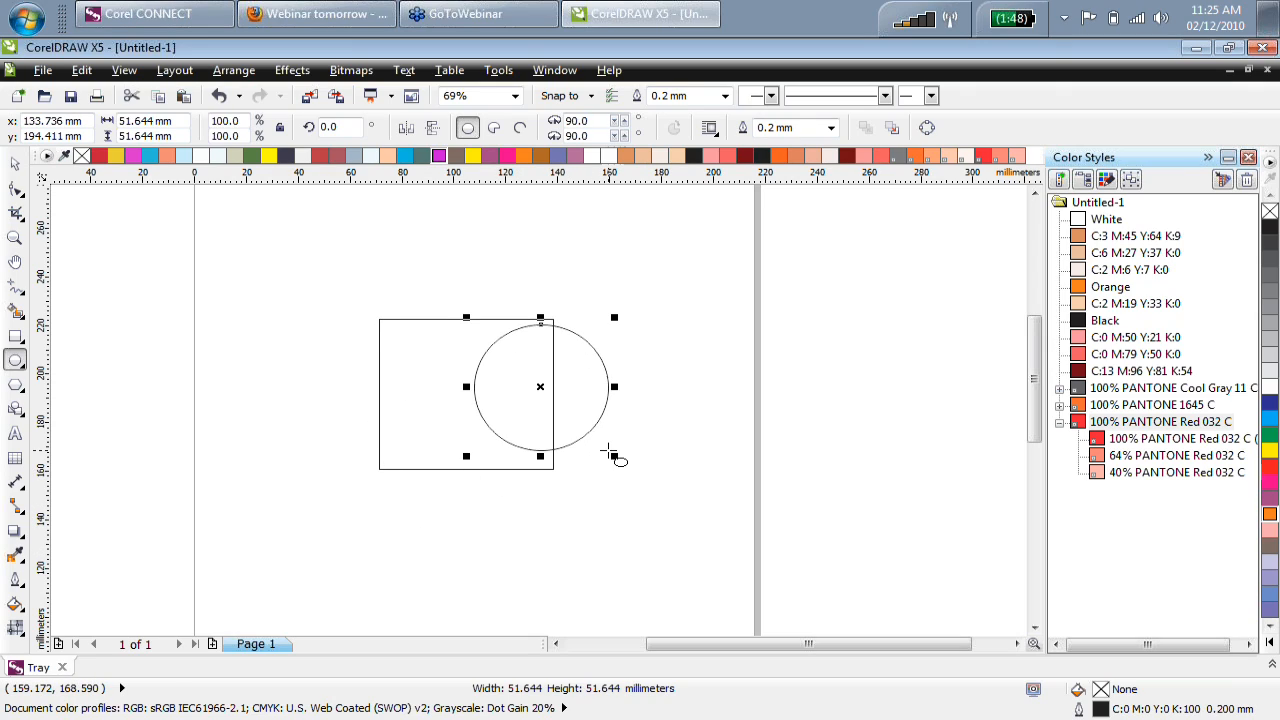
pyautogui.doubleClick(17, 164)
pyautogui.press('Delete')
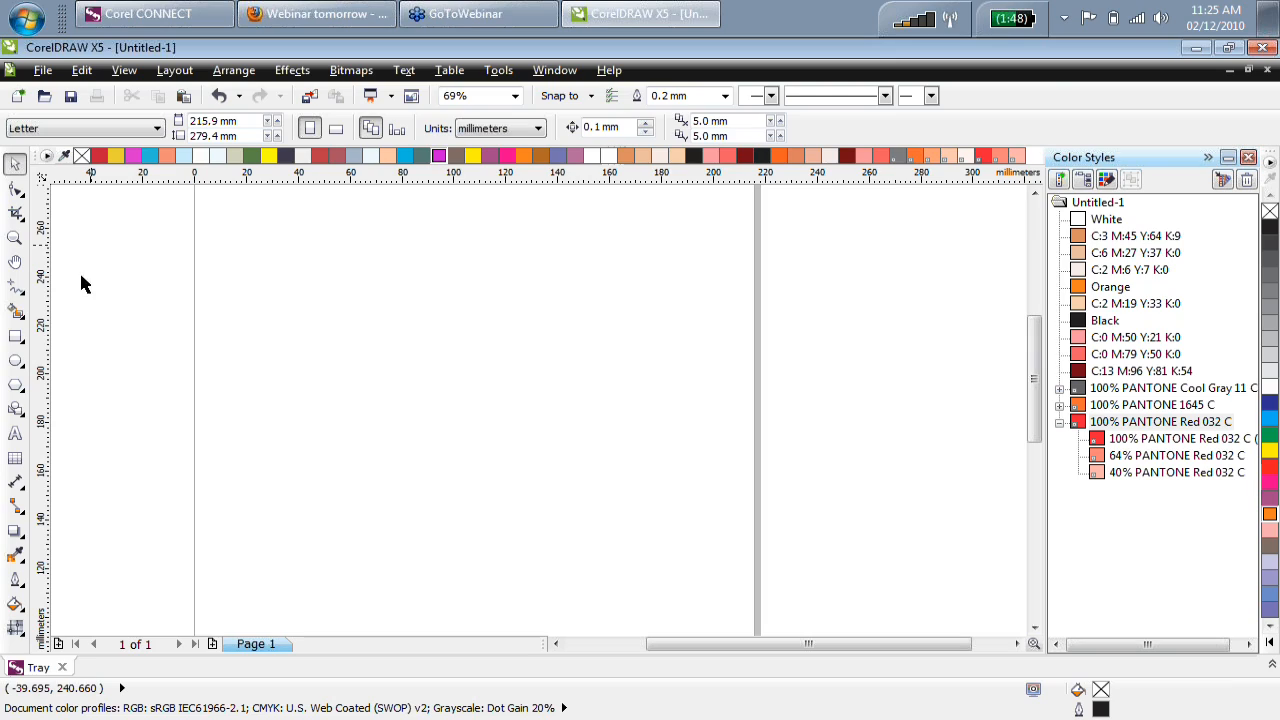
# Draw a closed, straight-sided outline with six nodes in the middle of the page using the Bézier tool.
pyautogui.click(22, 296)
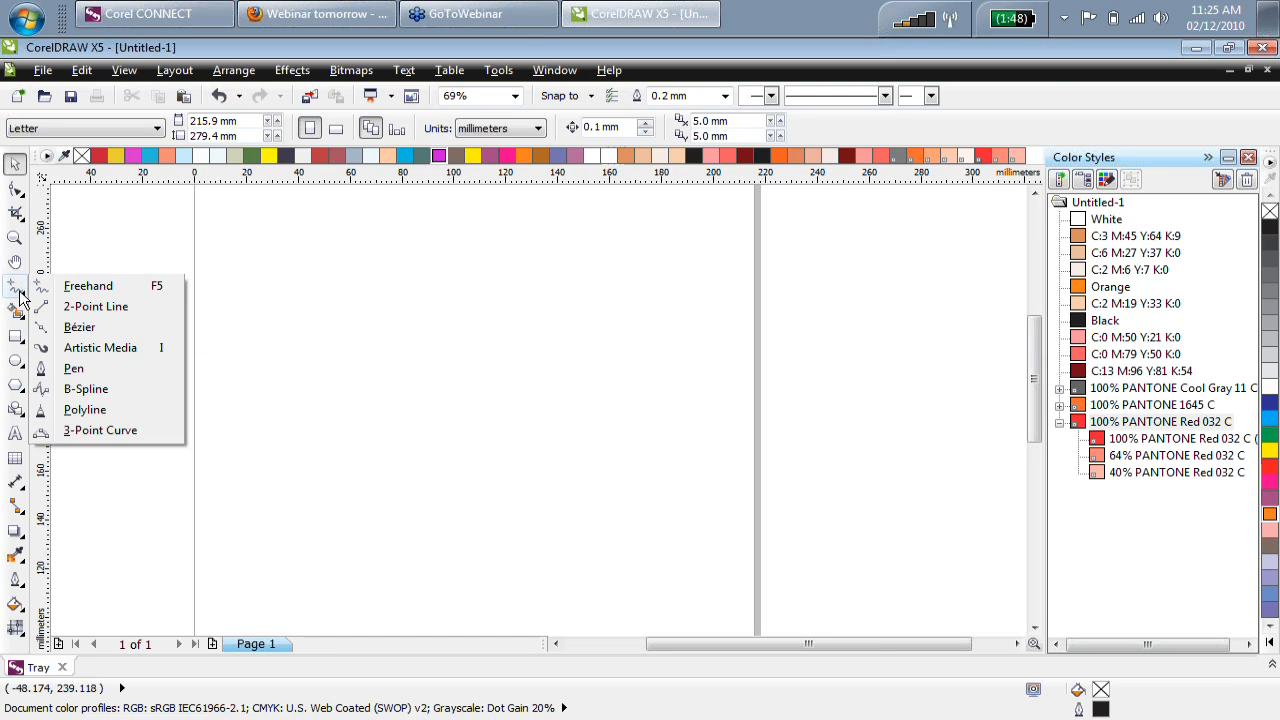
pyautogui.click(80, 327)
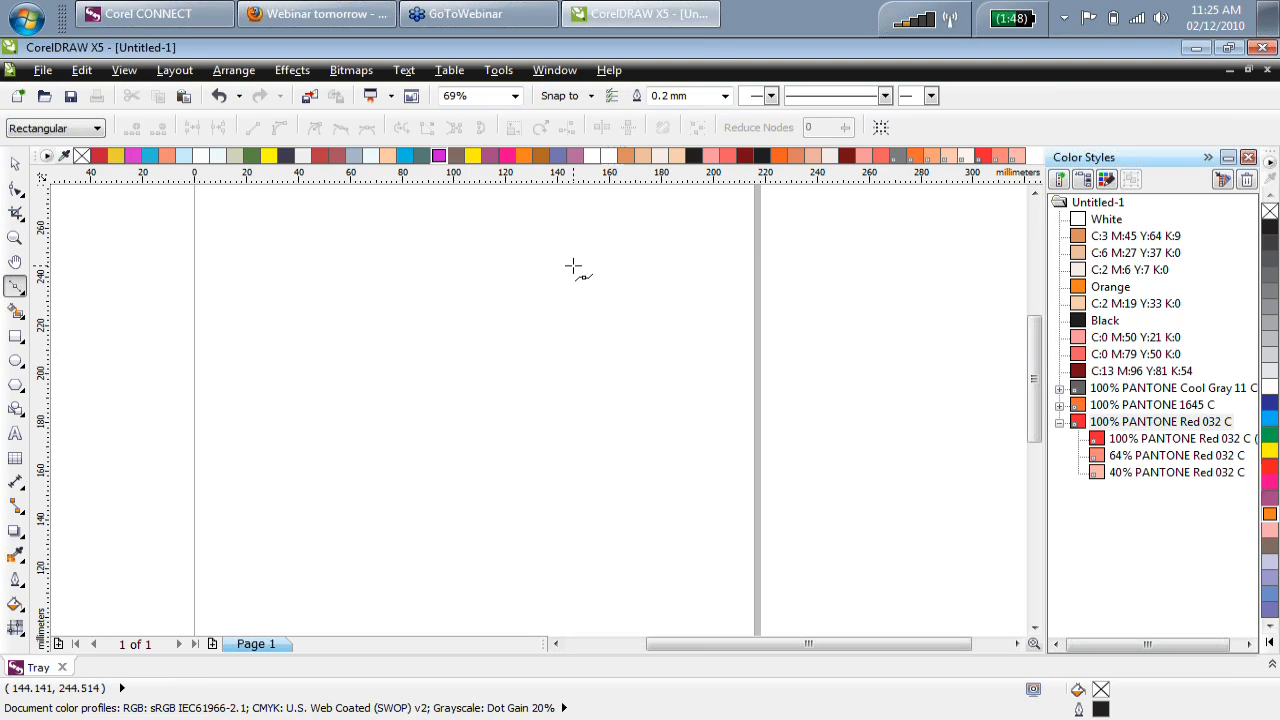
pyautogui.click(351, 396)
pyautogui.click(438, 297)
pyautogui.click(507, 380)
pyautogui.click(543, 480)
pyautogui.click(462, 524)
pyautogui.click(362, 510)
pyautogui.click(352, 396)
# Bend the outline's upper-left, upper-right and right-hand segments into curves with the Shape tool, and delete the shape.
pyautogui.click(15, 188)
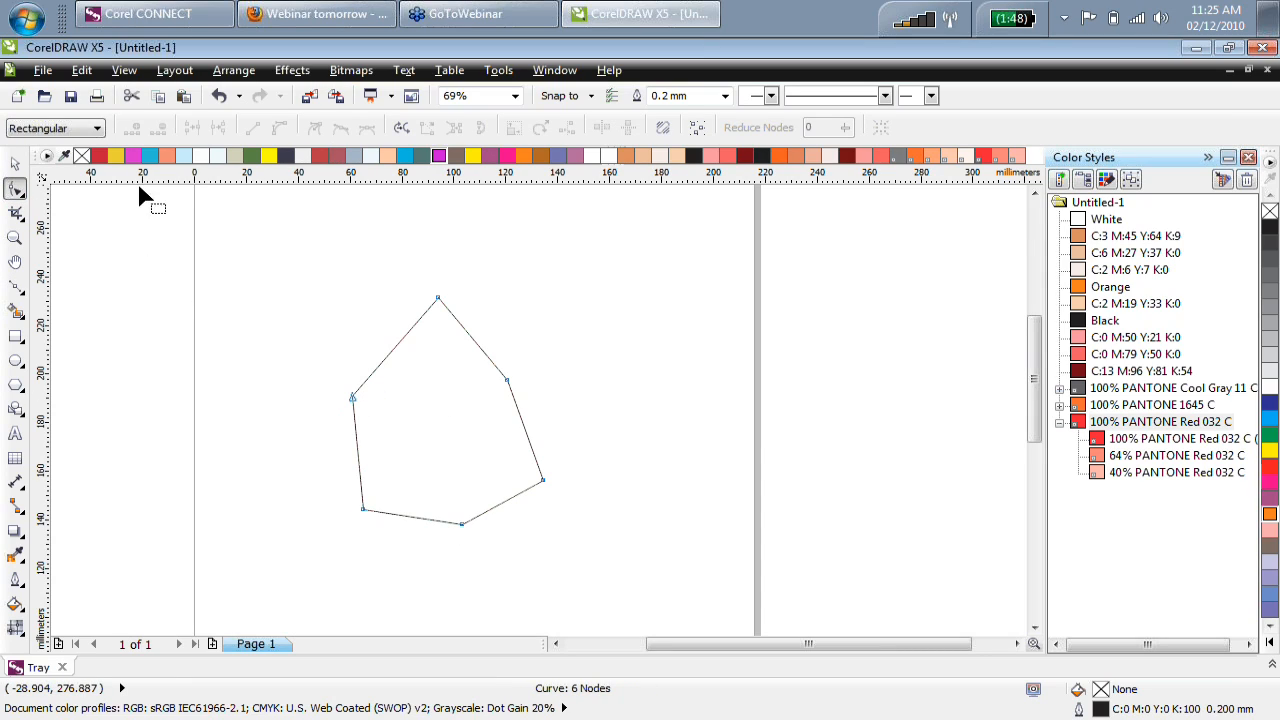
pyautogui.moveTo(257, 229); pyautogui.dragTo(614, 571)
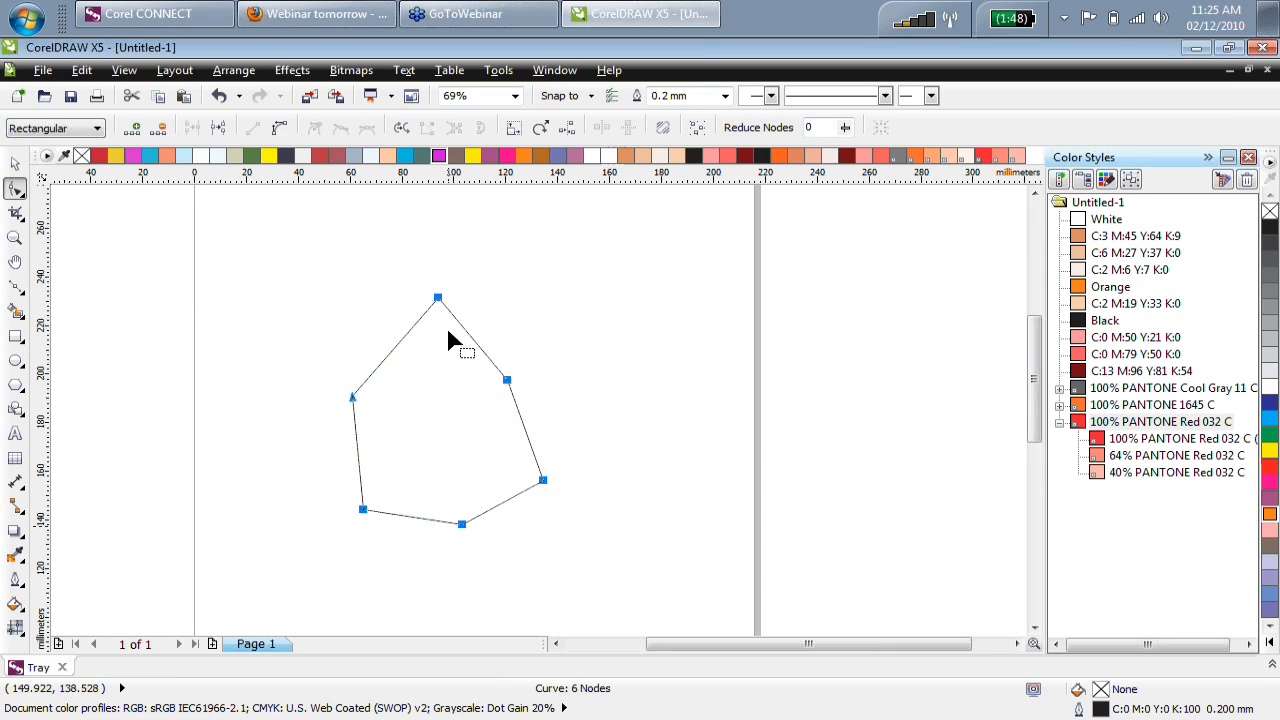
pyautogui.click(388, 334)
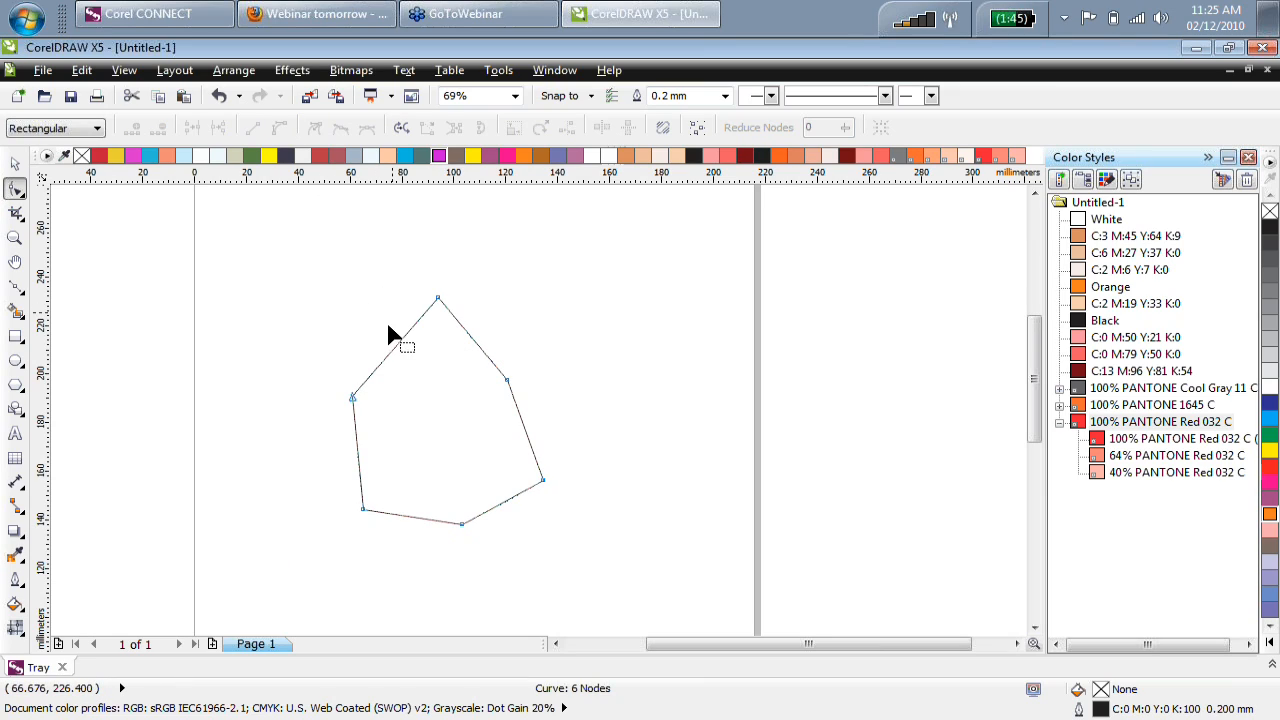
pyautogui.moveTo(398, 345); pyautogui.dragTo(370, 326)
pyautogui.moveTo(474, 331); pyautogui.dragTo(485, 316)
pyautogui.moveTo(510, 395); pyautogui.dragTo(550, 422)
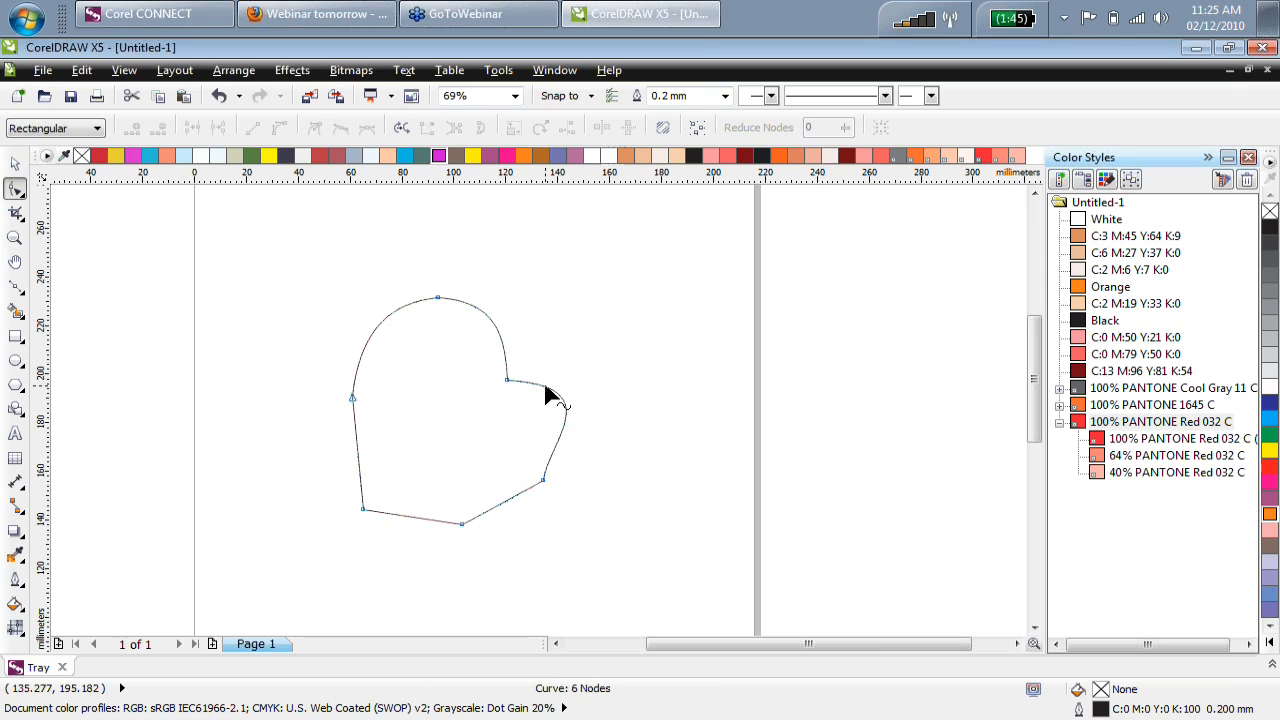
pyautogui.click(16, 165)
pyautogui.press('Delete')
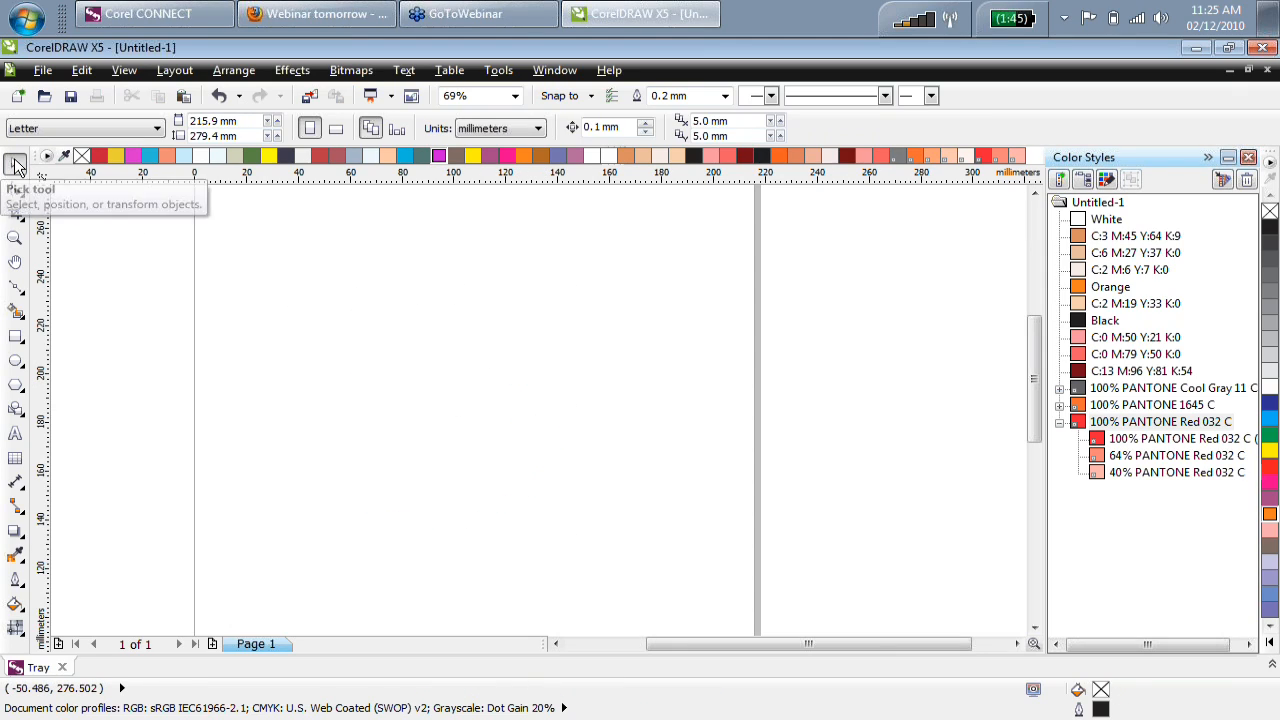
# Draw a winding open Bézier curve about 133 by 112 mm with smooth bends and cusps, and delete it.
pyautogui.click(15, 286)
pyautogui.moveTo(338, 350); pyautogui.dragTo(564, 332)
pyautogui.moveTo(555, 388); pyautogui.dragTo(437, 412)
pyautogui.moveTo(466, 471); pyautogui.dragTo(418, 505)
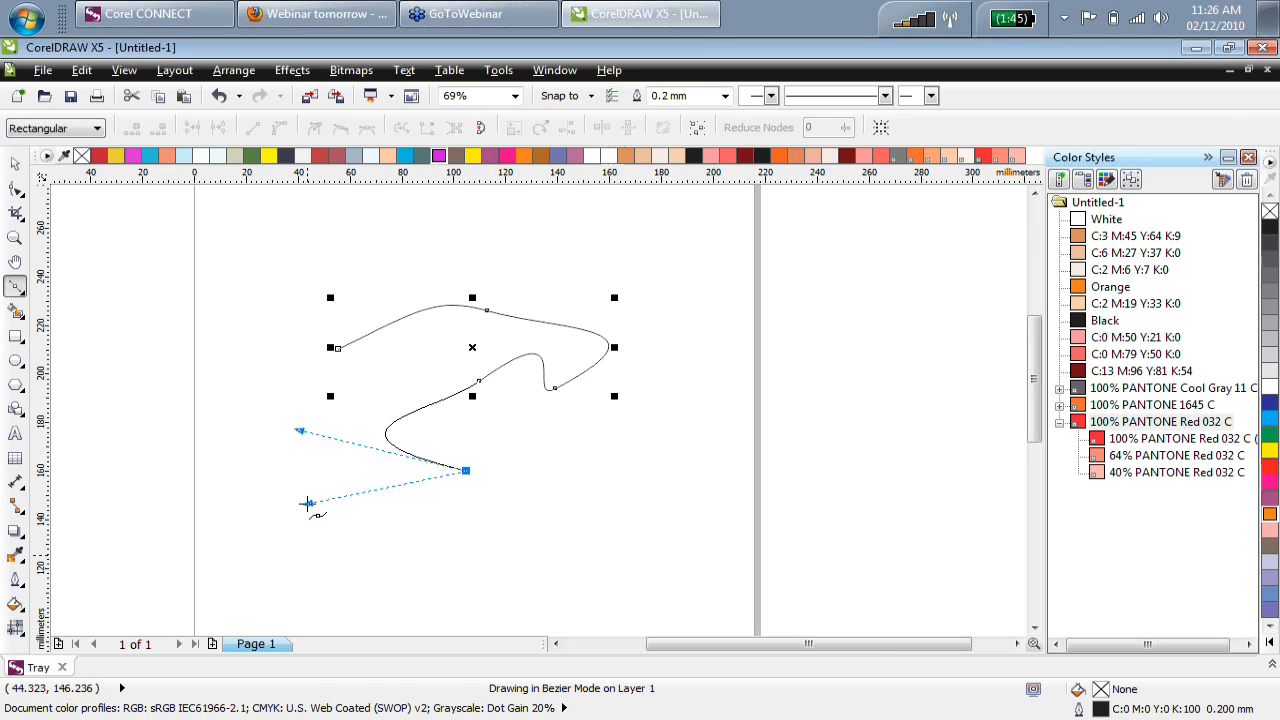
pyautogui.moveTo(375, 547); pyautogui.dragTo(487, 565)
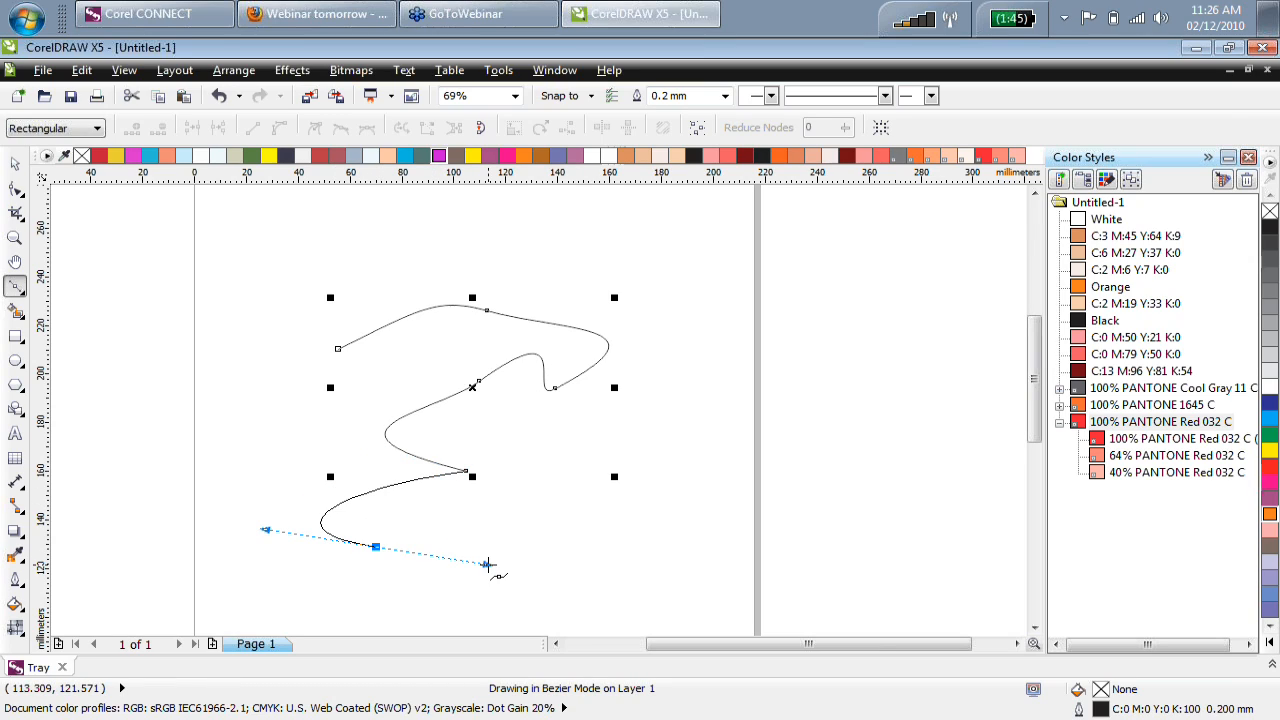
pyautogui.moveTo(371, 594); pyautogui.dragTo(492, 603)
pyautogui.moveTo(492, 603); pyautogui.dragTo(600, 455)
pyautogui.moveTo(665, 518); pyautogui.dragTo(711, 467)
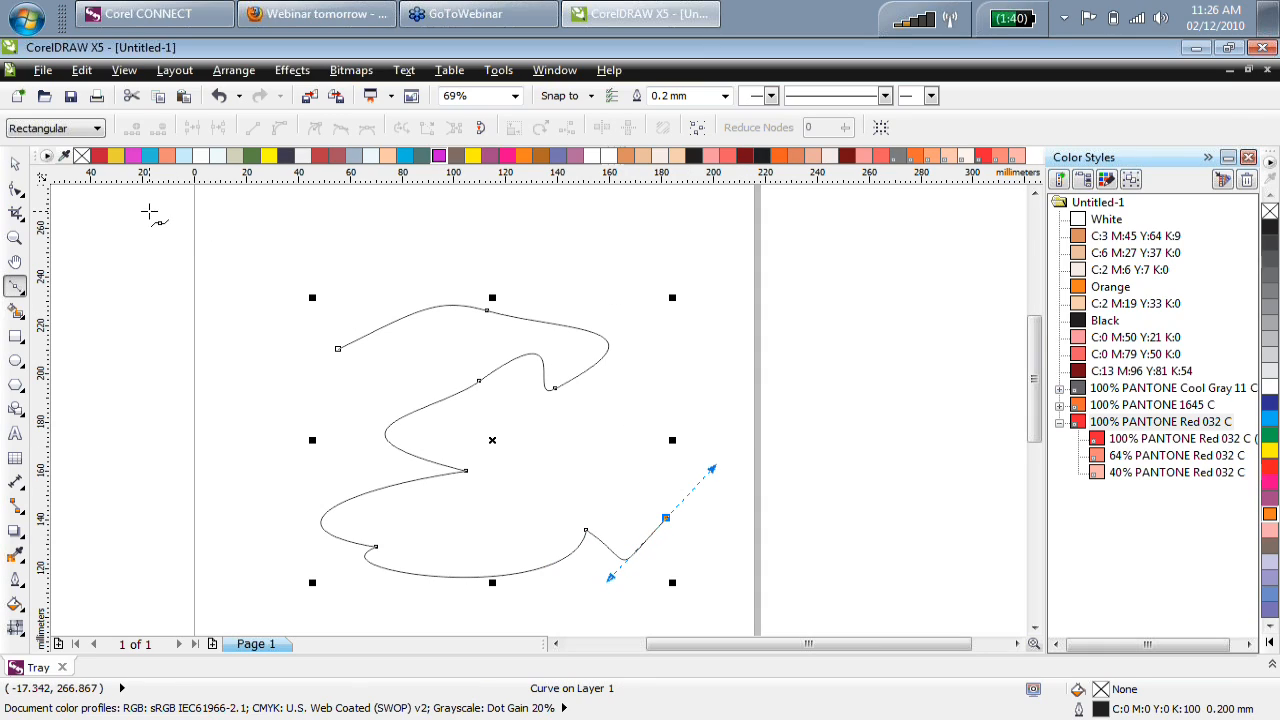
pyautogui.click(16, 168)
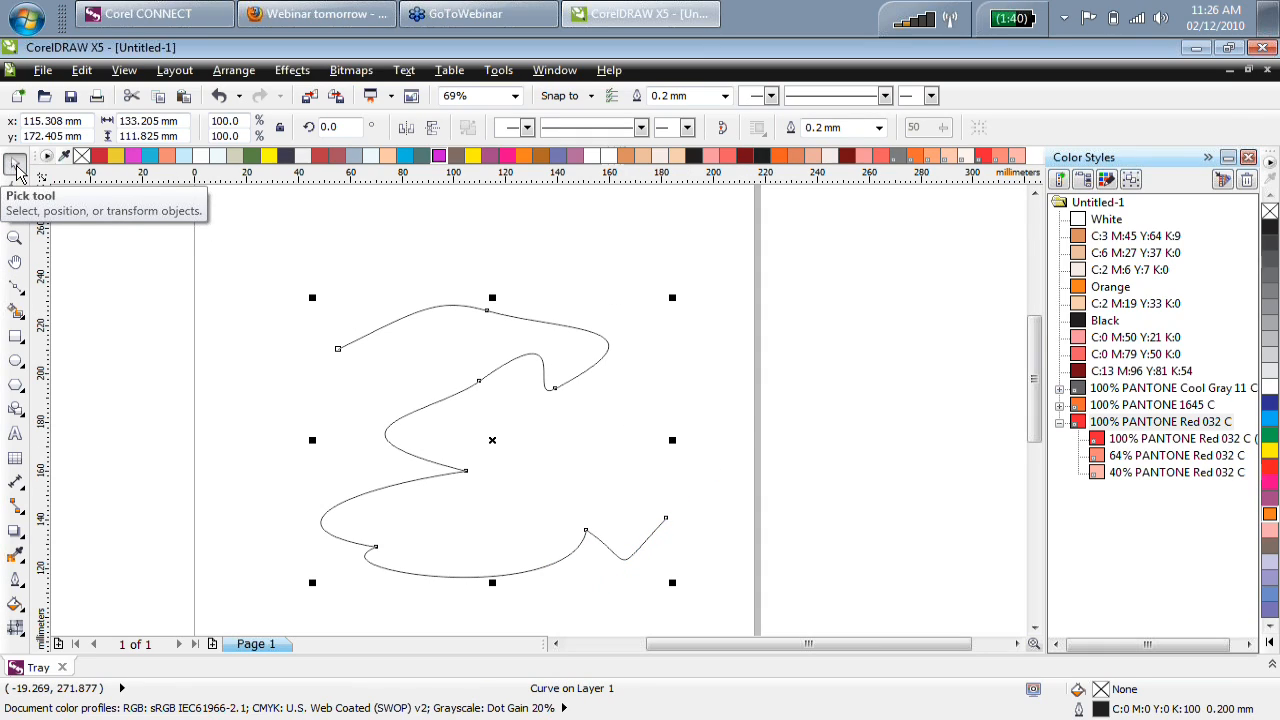
pyautogui.press('Delete')
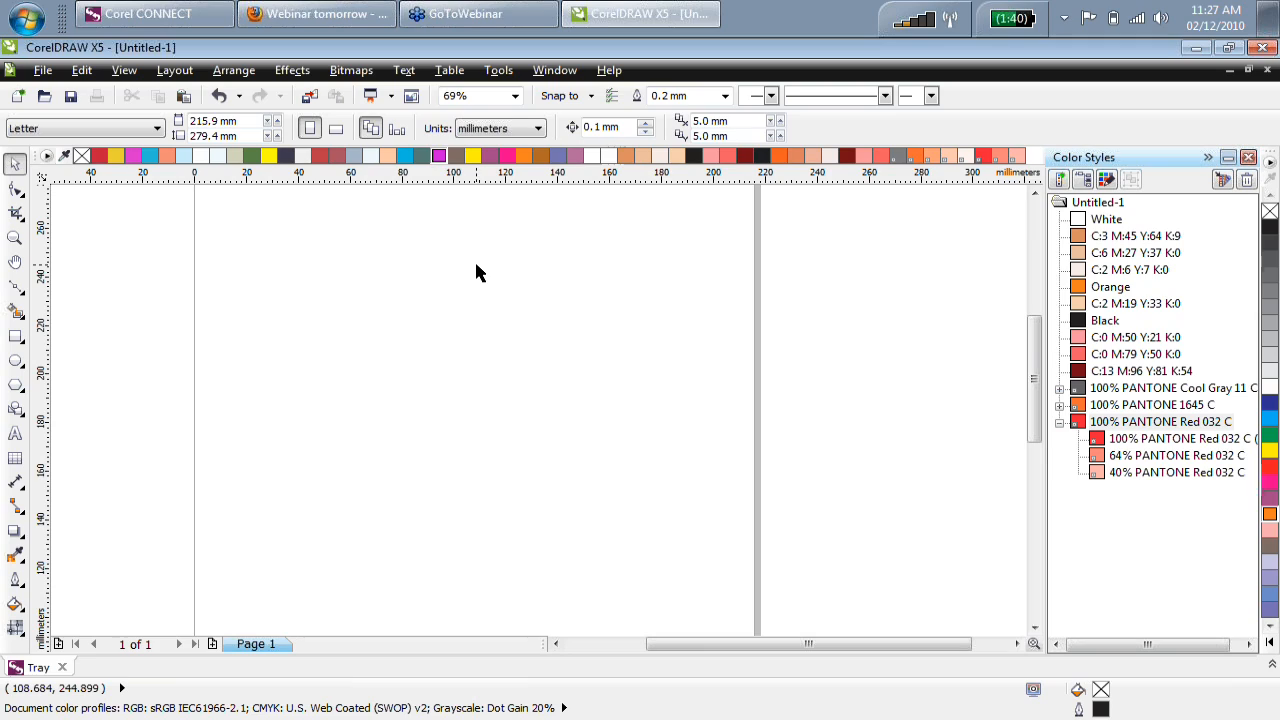
# Draw an open S-shaped Bézier curve ending in a small loop, about 145 by 80 mm, and delete it.
pyautogui.click(17, 288)
pyautogui.click(300, 386)
pyautogui.moveTo(421, 338); pyautogui.dragTo(534, 401)
pyautogui.moveTo(598, 338); pyautogui.dragTo(677, 245)
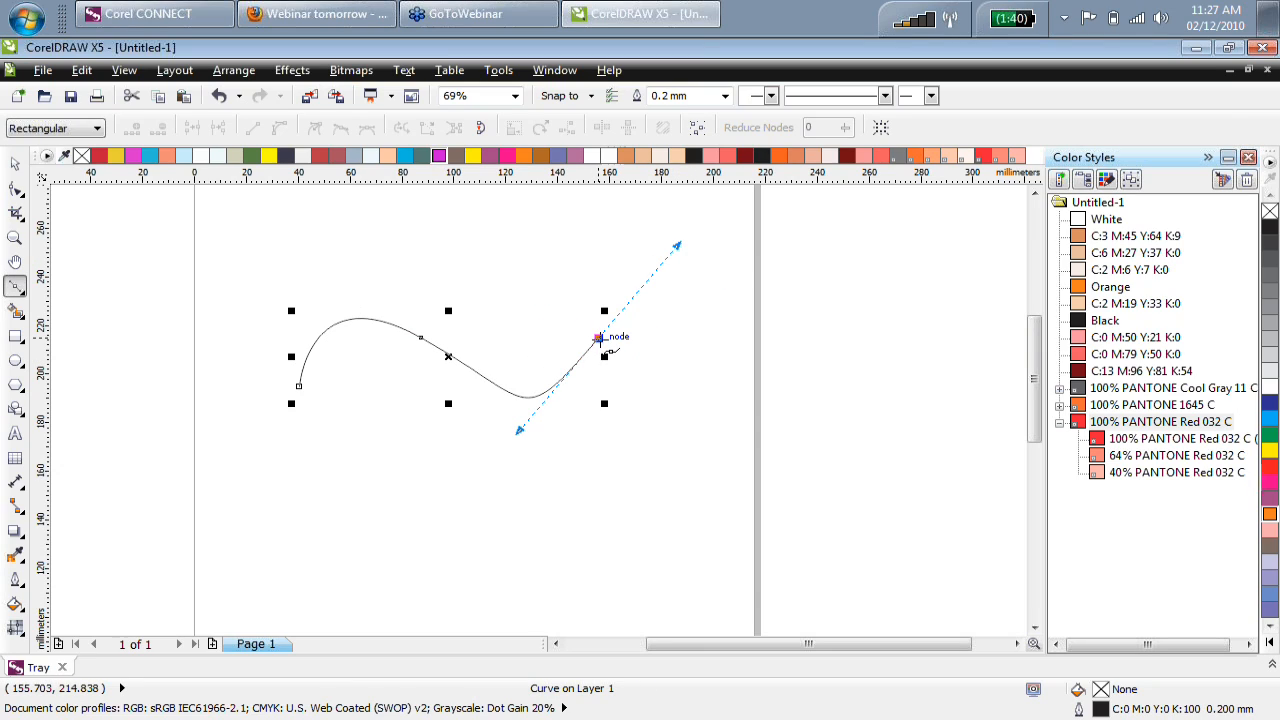
pyautogui.moveTo(598, 338); pyautogui.dragTo(700, 278)
pyautogui.moveTo(598, 338); pyautogui.dragTo(603, 254)
pyautogui.moveTo(598, 338); pyautogui.dragTo(681, 300)
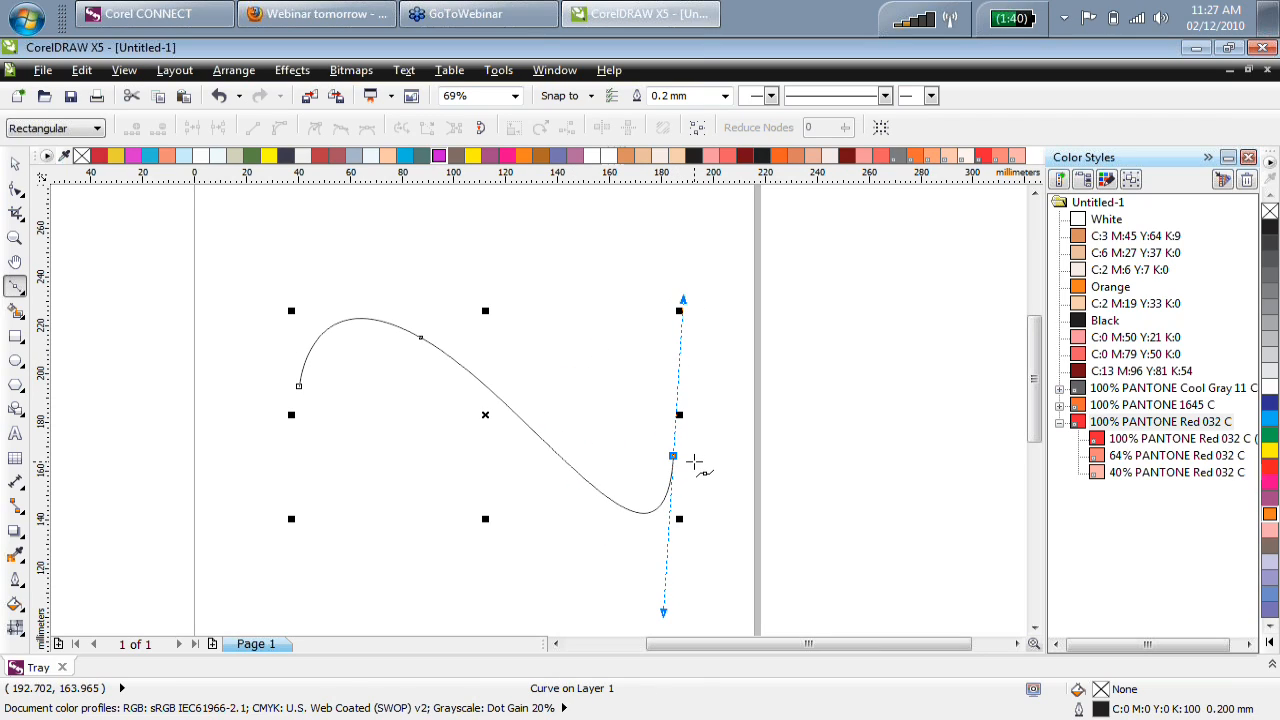
pyautogui.moveTo(673, 456); pyautogui.dragTo(722, 513)
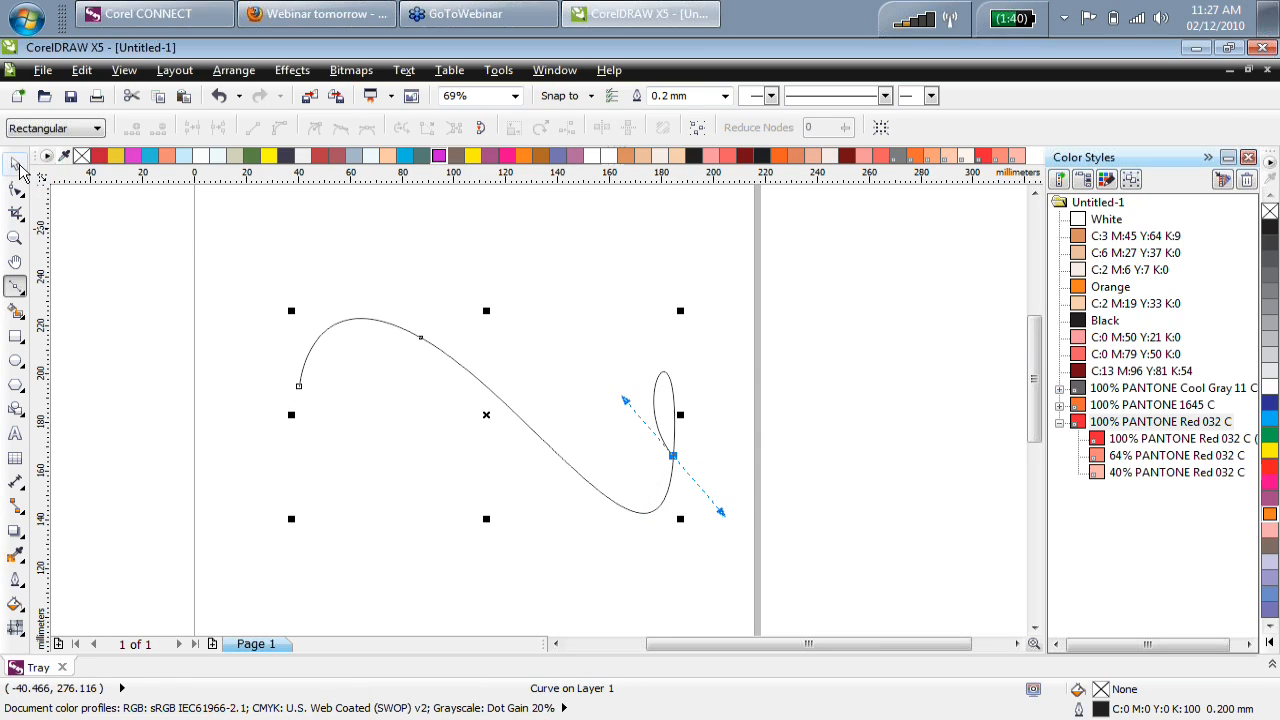
pyautogui.click(19, 166)
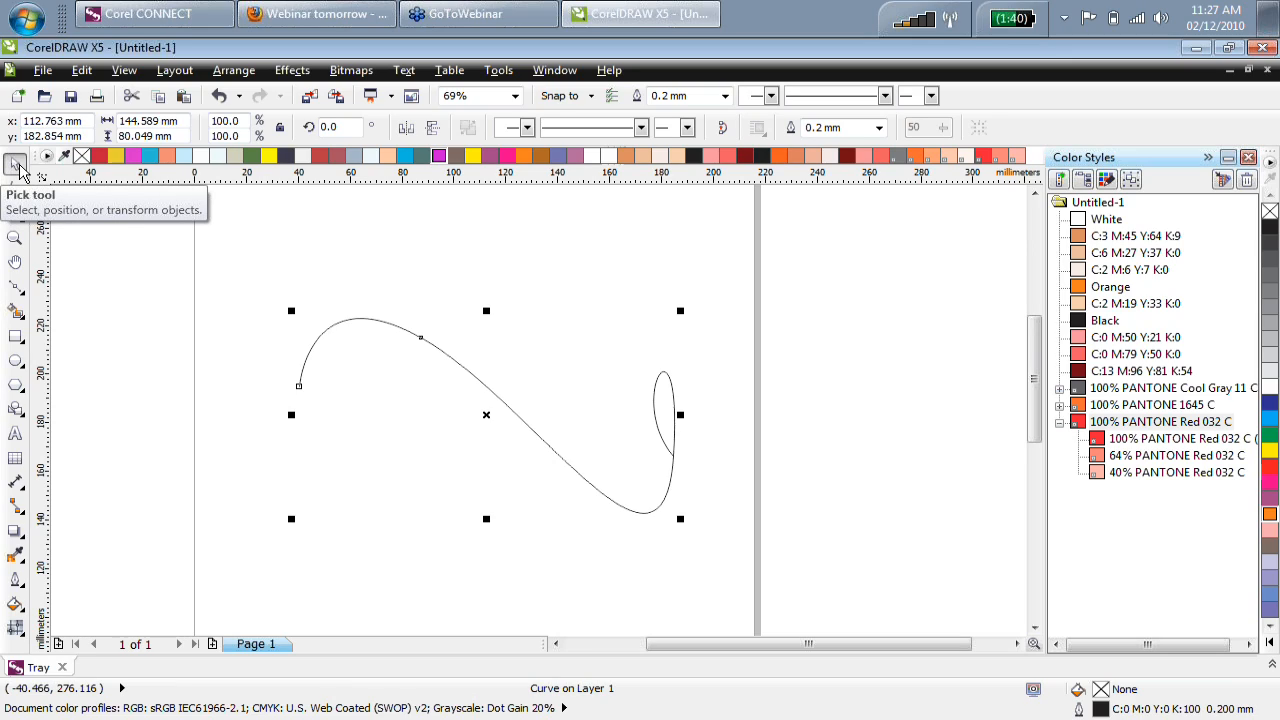
pyautogui.press('Delete')
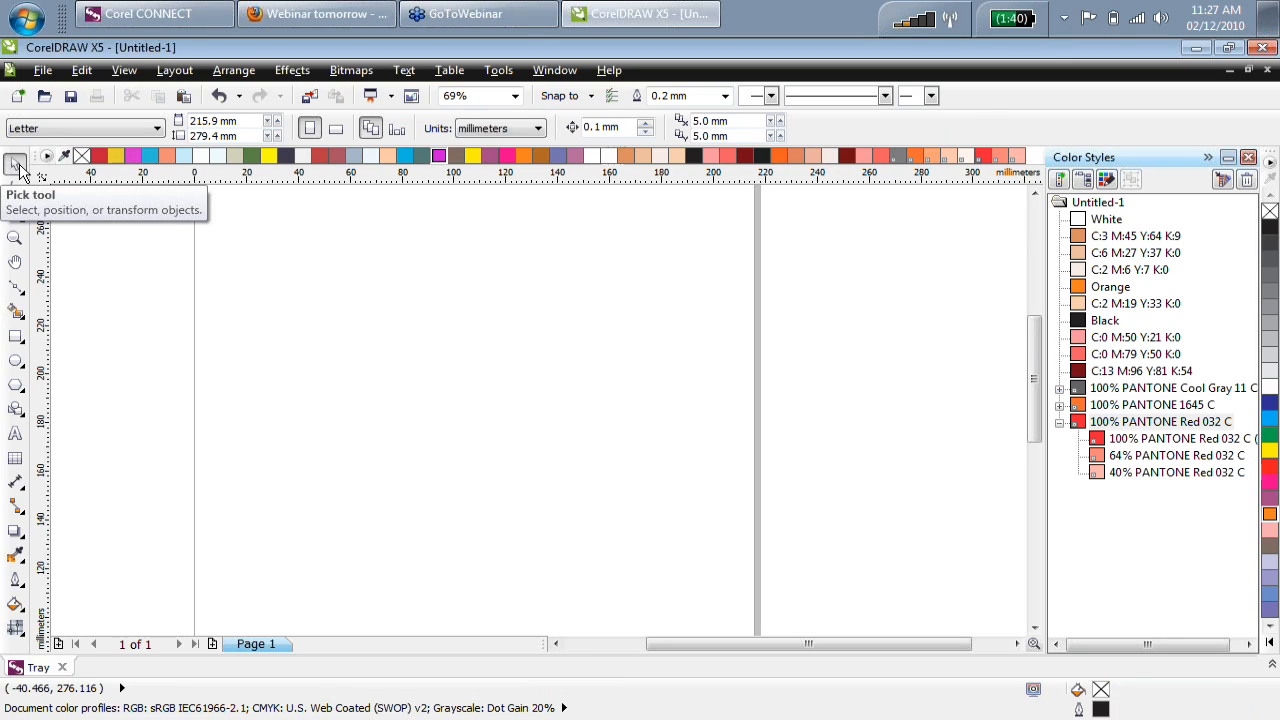
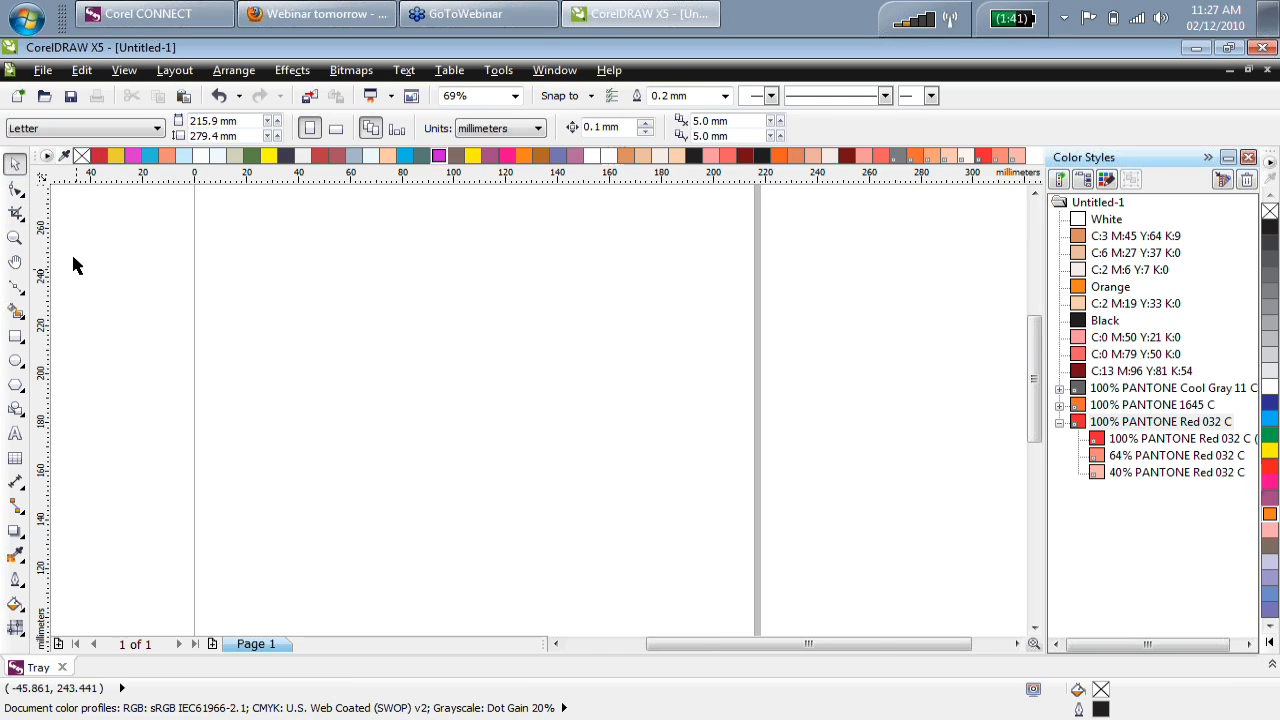
# Draw three separate rectangles, each about 44 by 24 mm, at slightly stepped heights across the page.
pyautogui.click(15, 338)
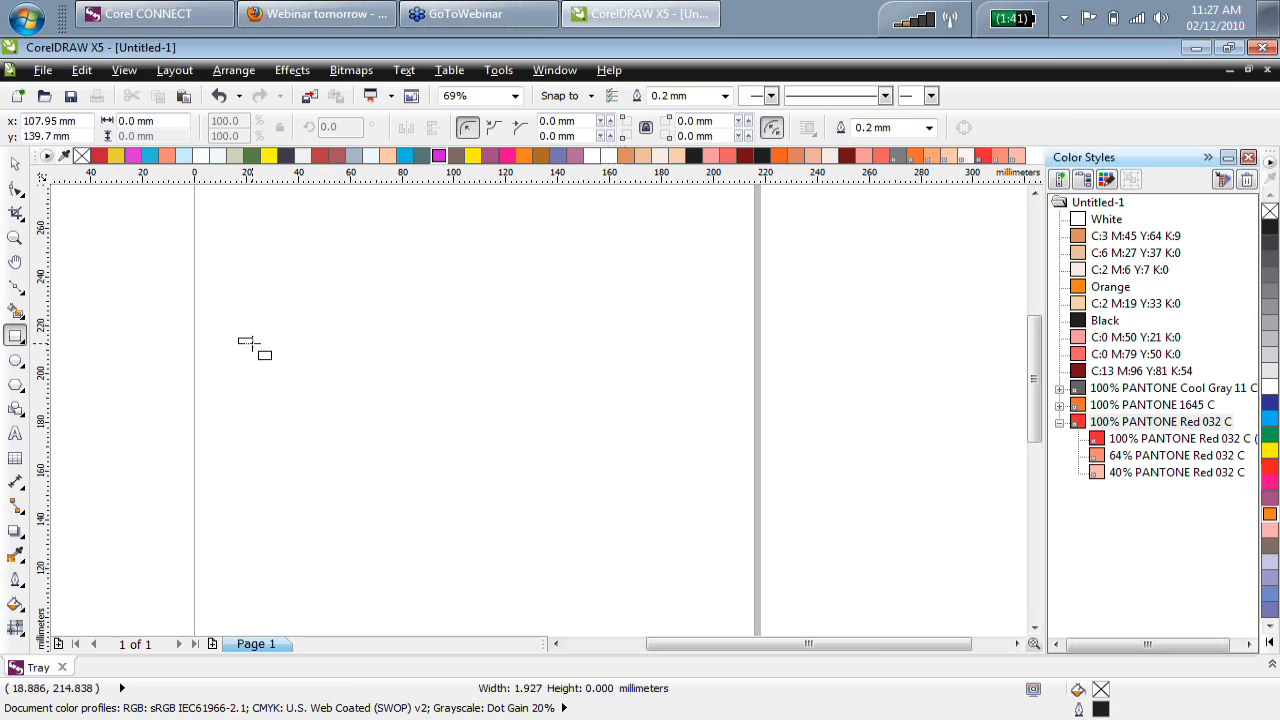
pyautogui.moveTo(238, 338); pyautogui.dragTo(354, 397)
pyautogui.moveTo(426, 354); pyautogui.dragTo(541, 416)
pyautogui.moveTo(649, 371); pyautogui.dragTo(764, 430)
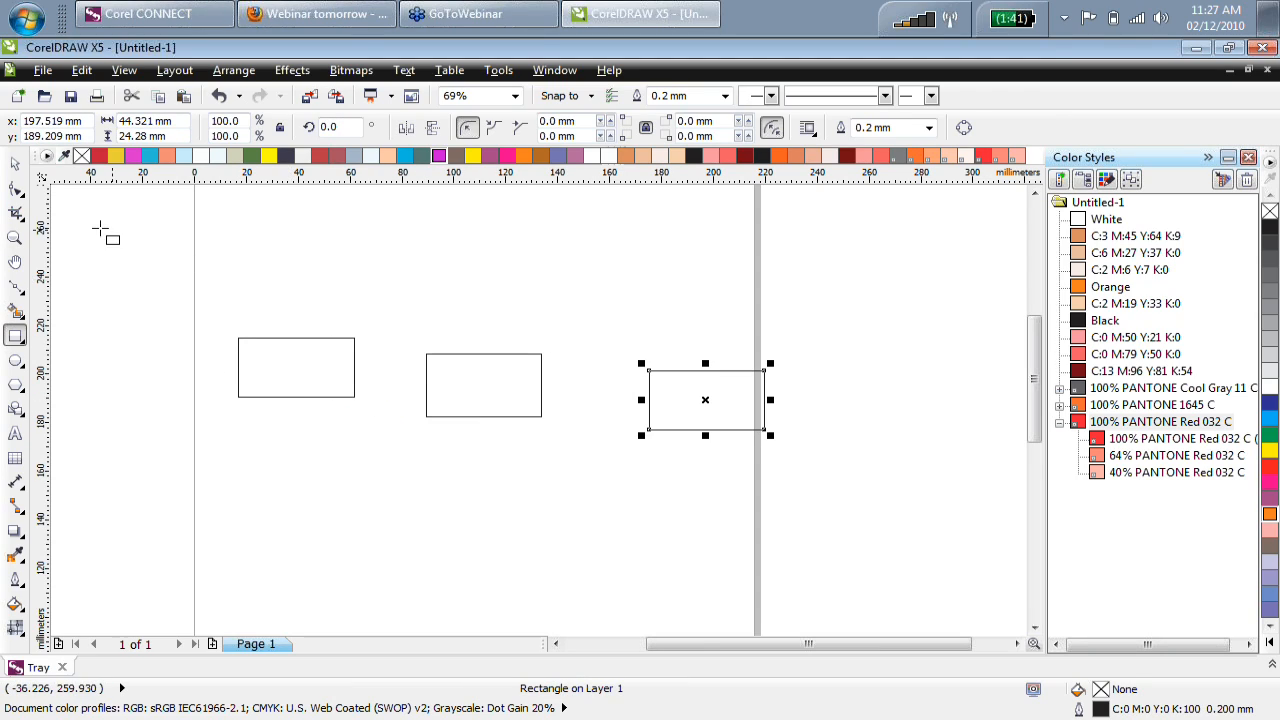
# Select all three rectangles, align them along their top edges, realign them along their bottom edges, and clear the selection.
pyautogui.doubleClick(12, 162)
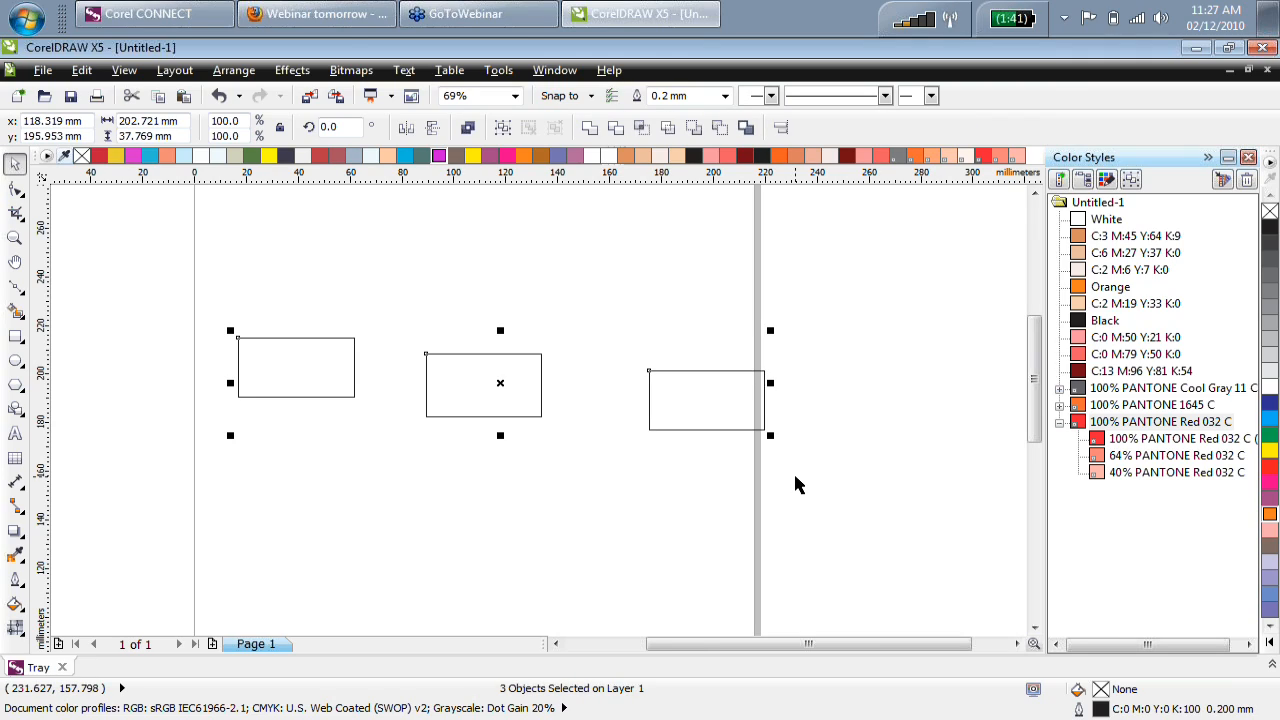
pyautogui.press('t')
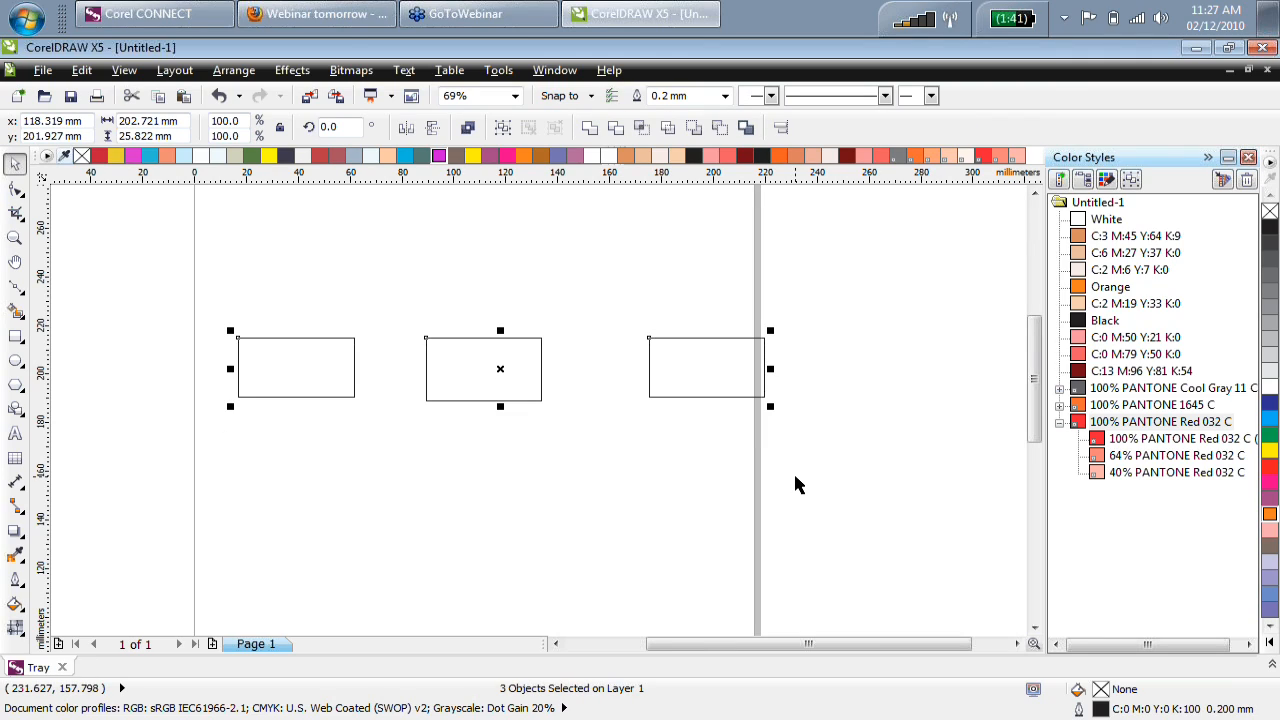
pyautogui.hotkey('ctrl', 'b')
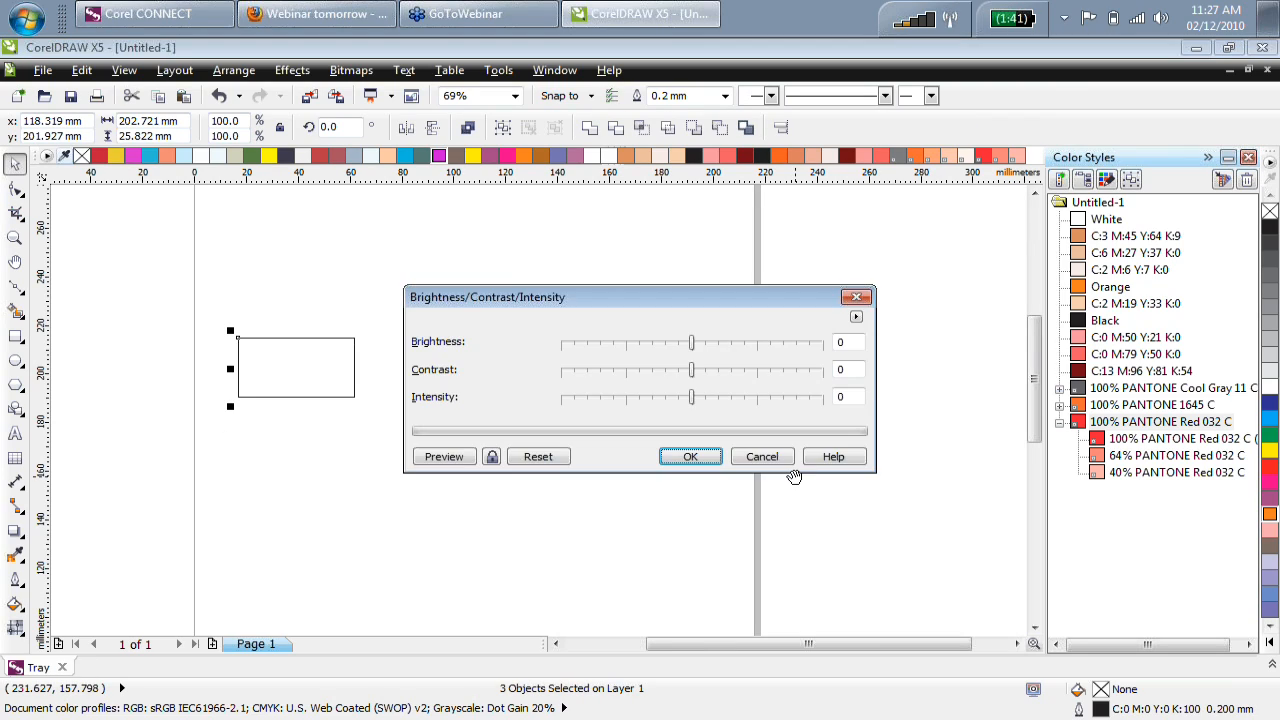
pyautogui.press('Escape')
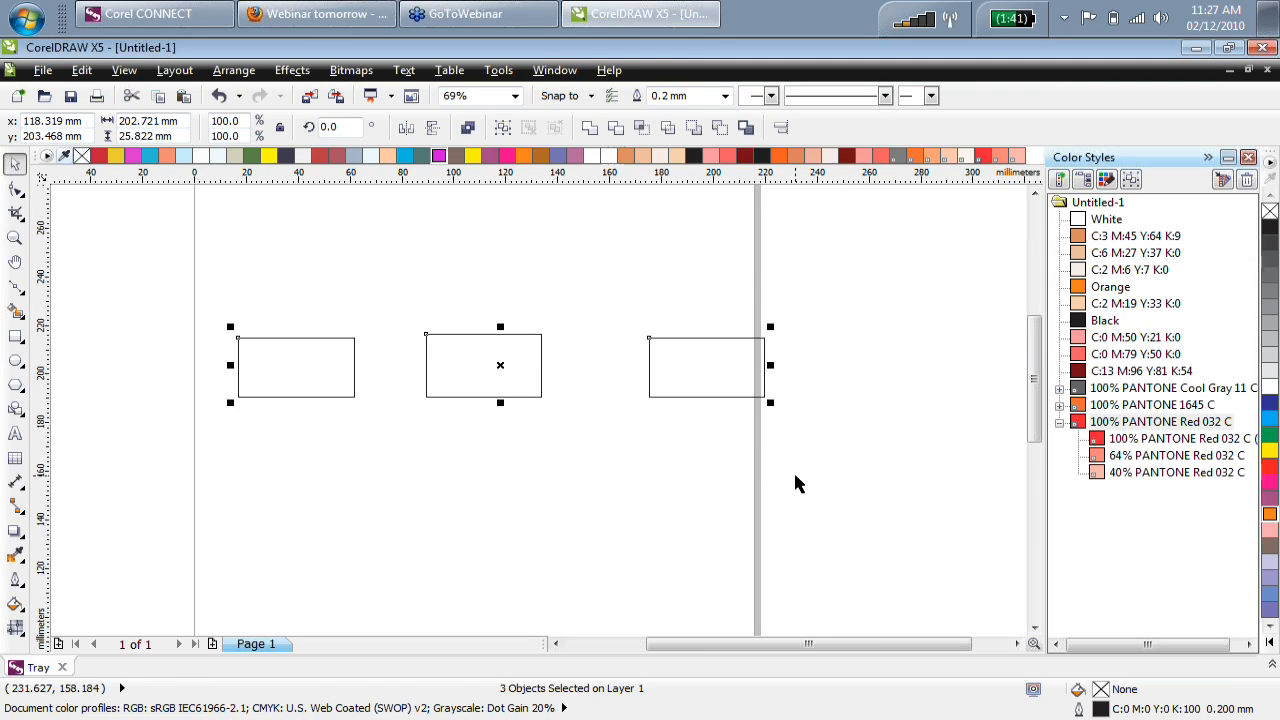
pyautogui.hotkey('ctrl', 'z')
pyautogui.hotkey('ctrl', 'shift', 'z')
pyautogui.click(255, 257)
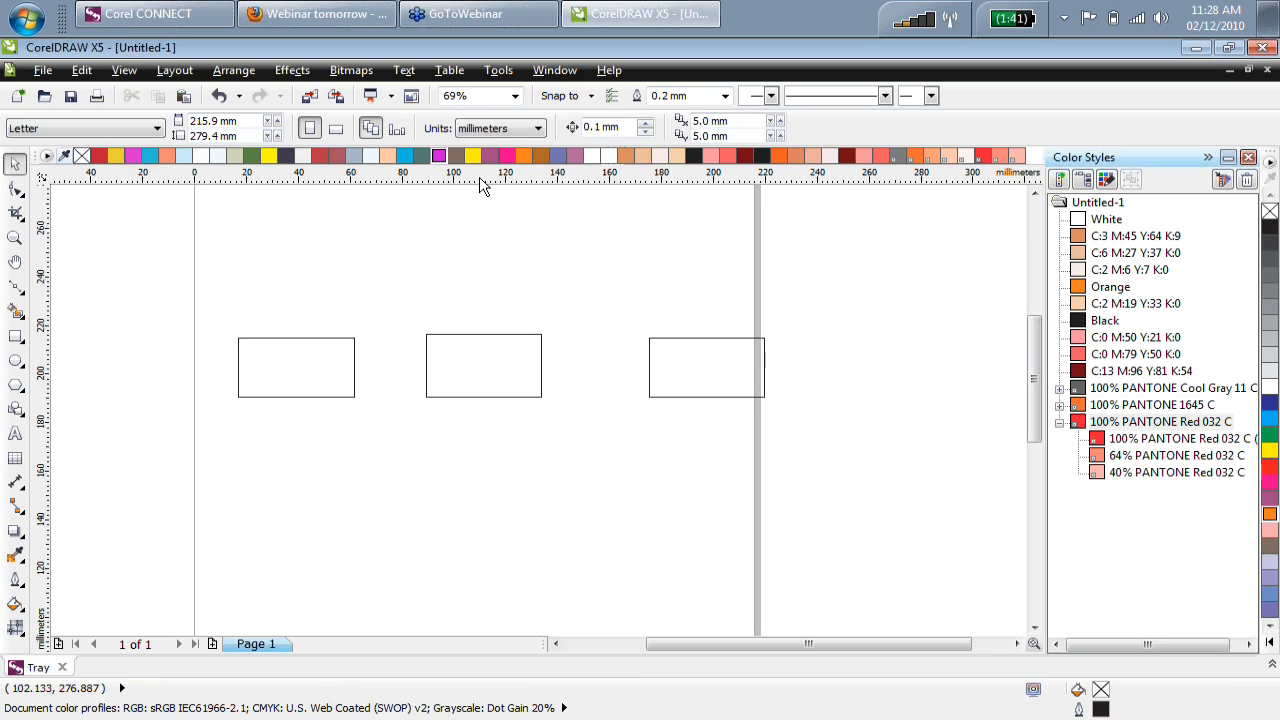
# Examine the command categories and shortcut key assignment settings in the workspace's Commands customization options.
pyautogui.click(516, 71)
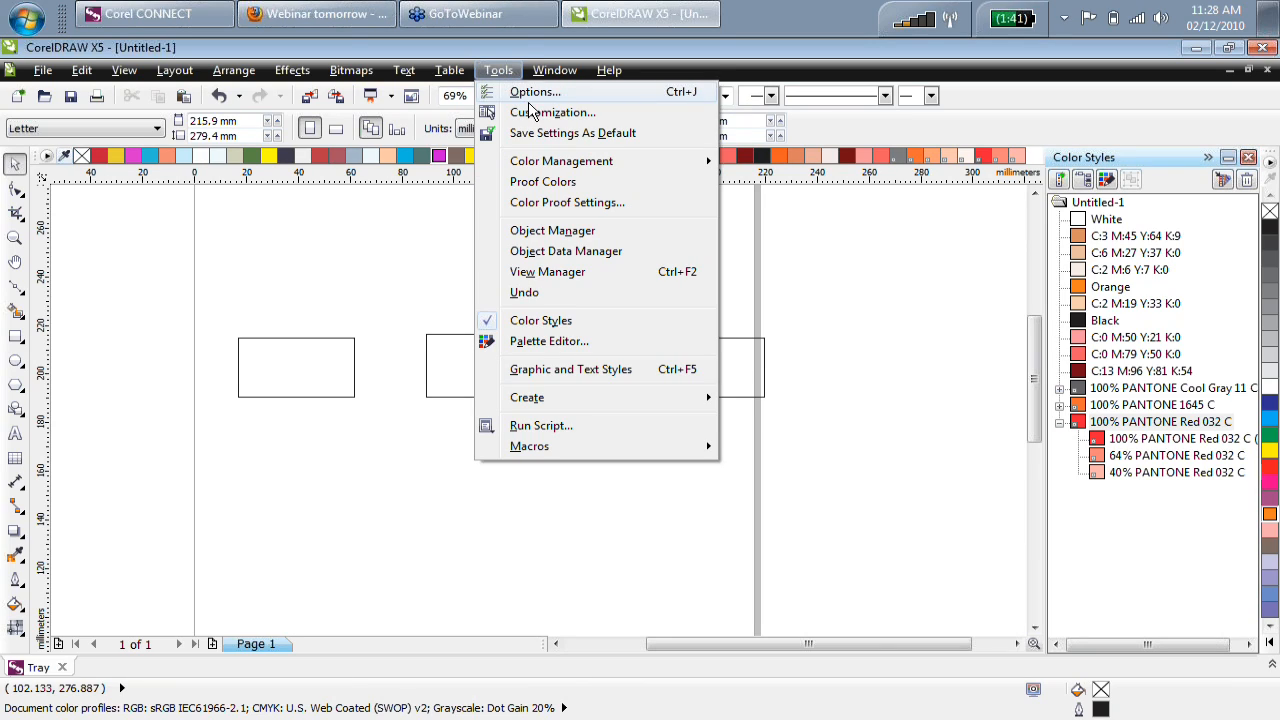
pyautogui.click(536, 114)
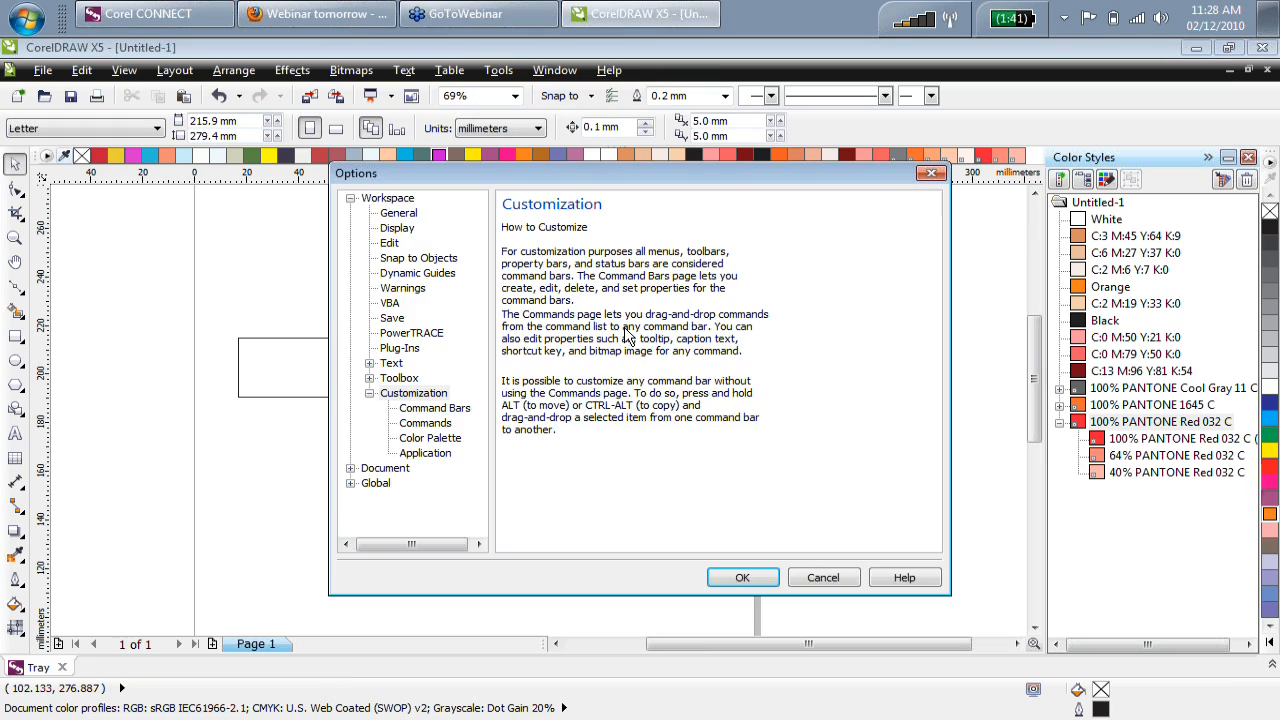
pyautogui.click(438, 428)
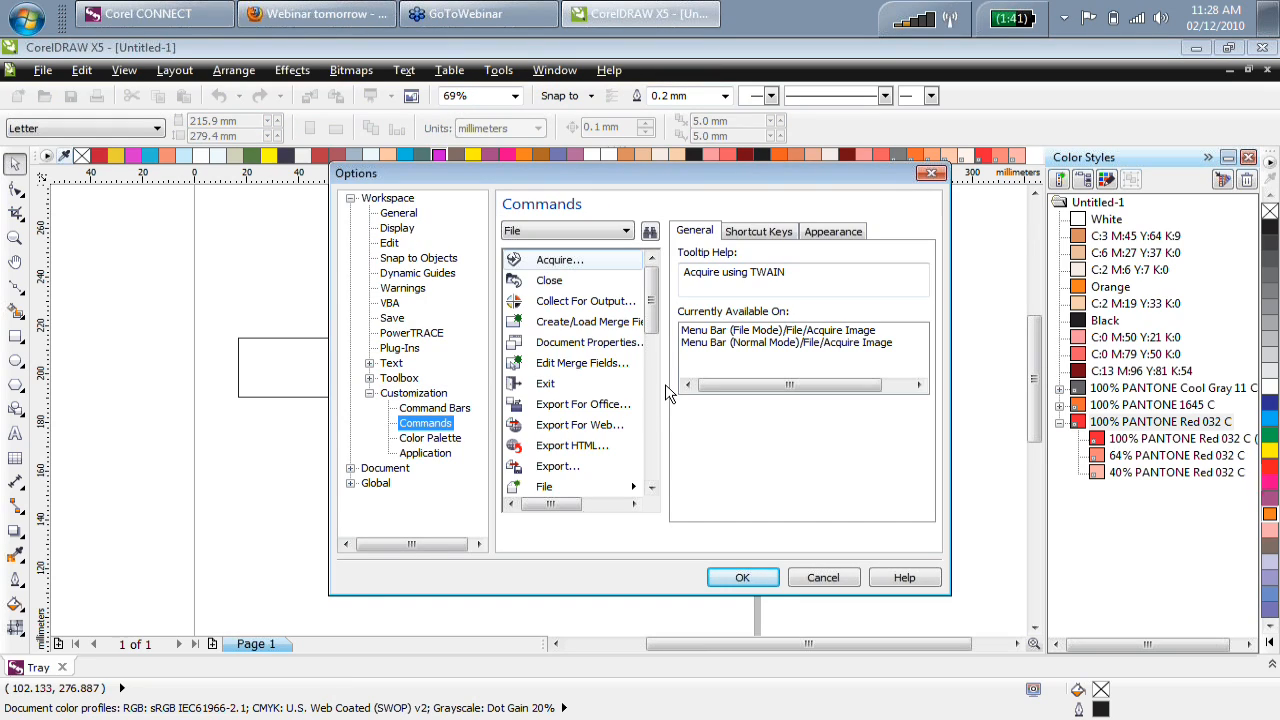
pyautogui.click(758, 231)
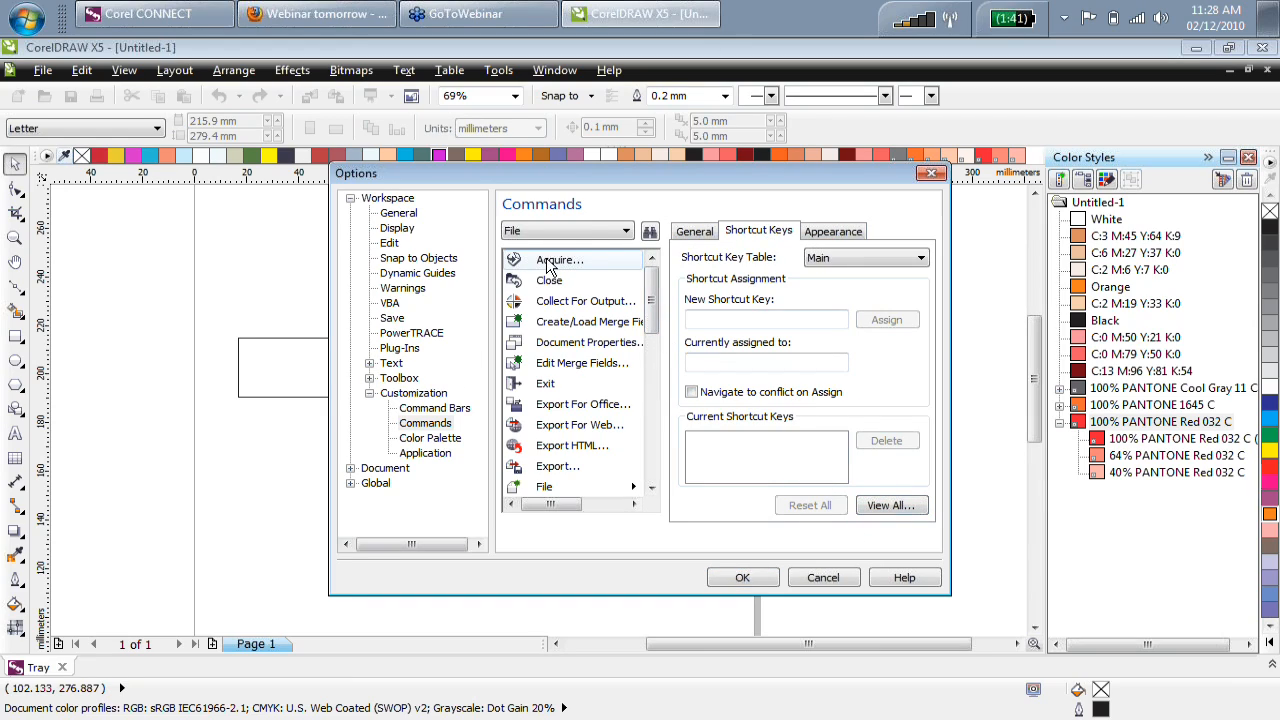
pyautogui.click(408, 392)
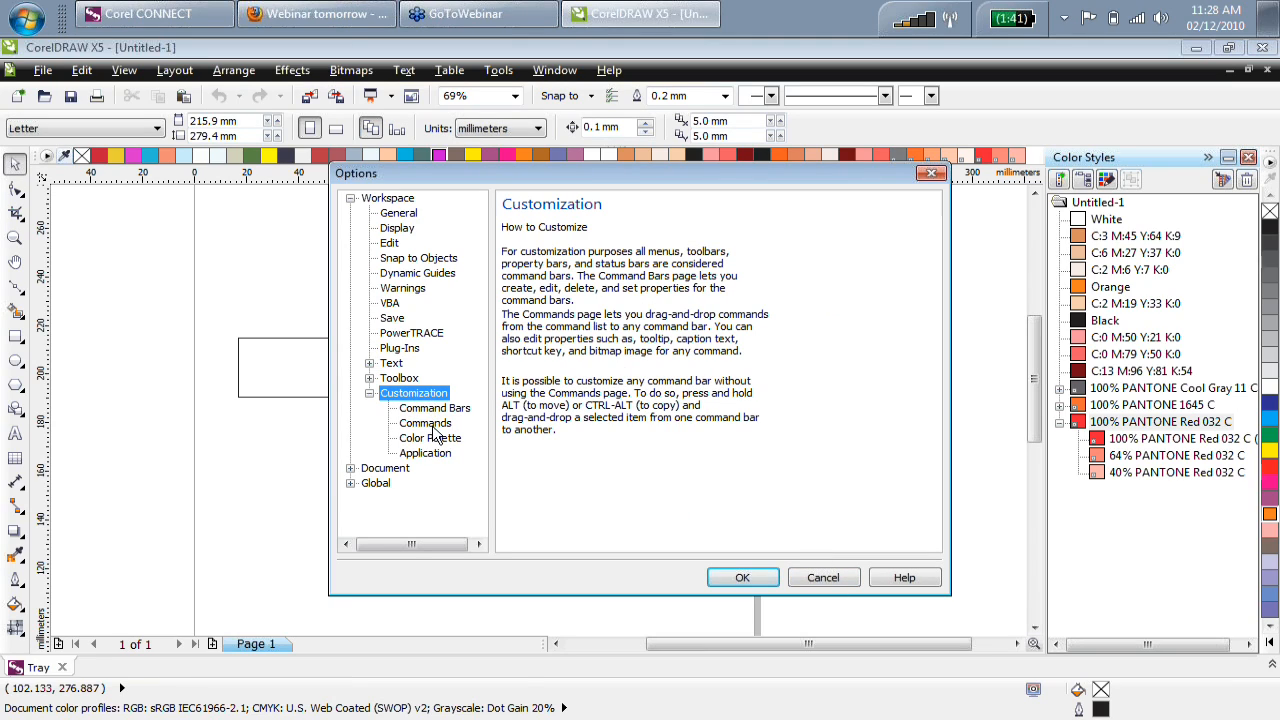
pyautogui.click(434, 427)
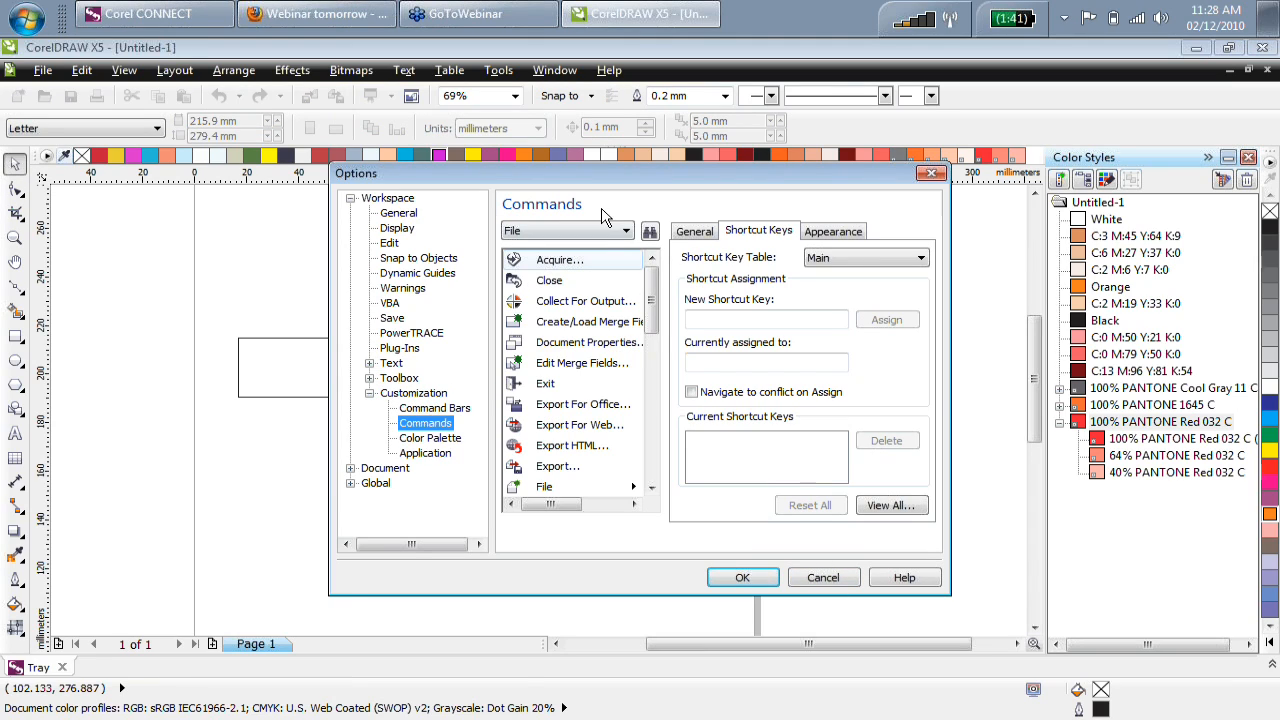
pyautogui.click(600, 238)
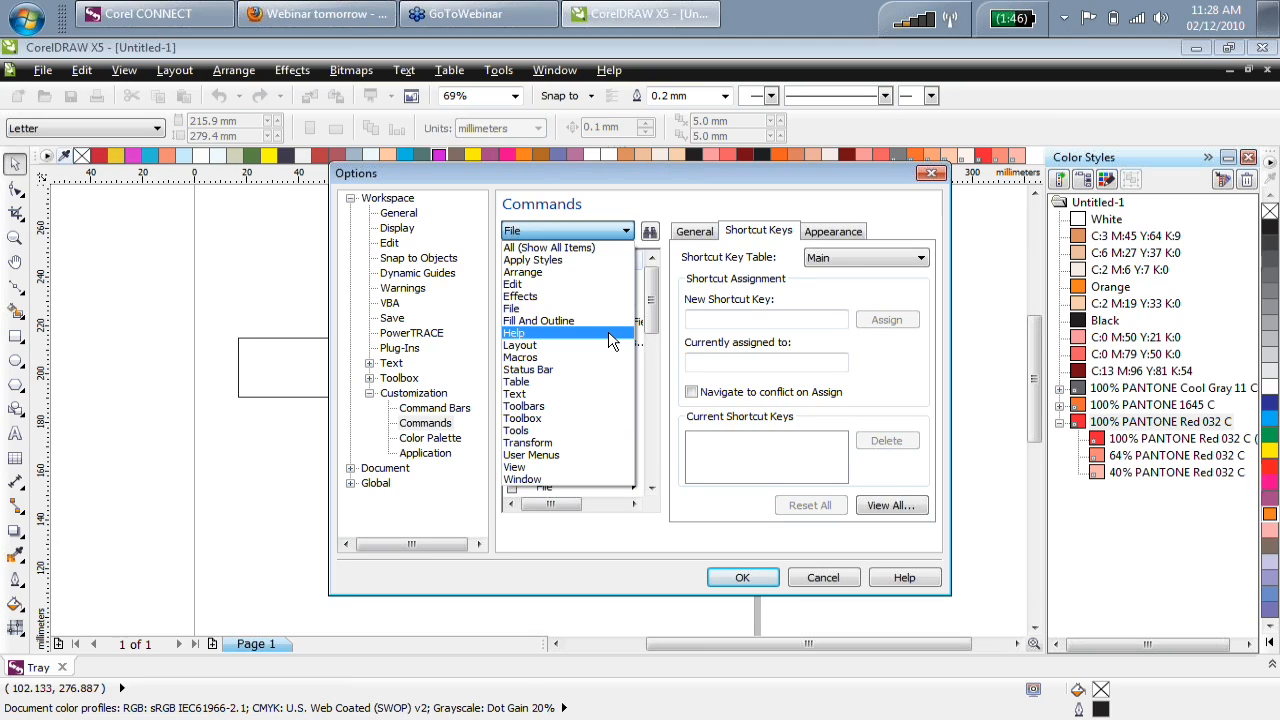
pyautogui.click(758, 231)
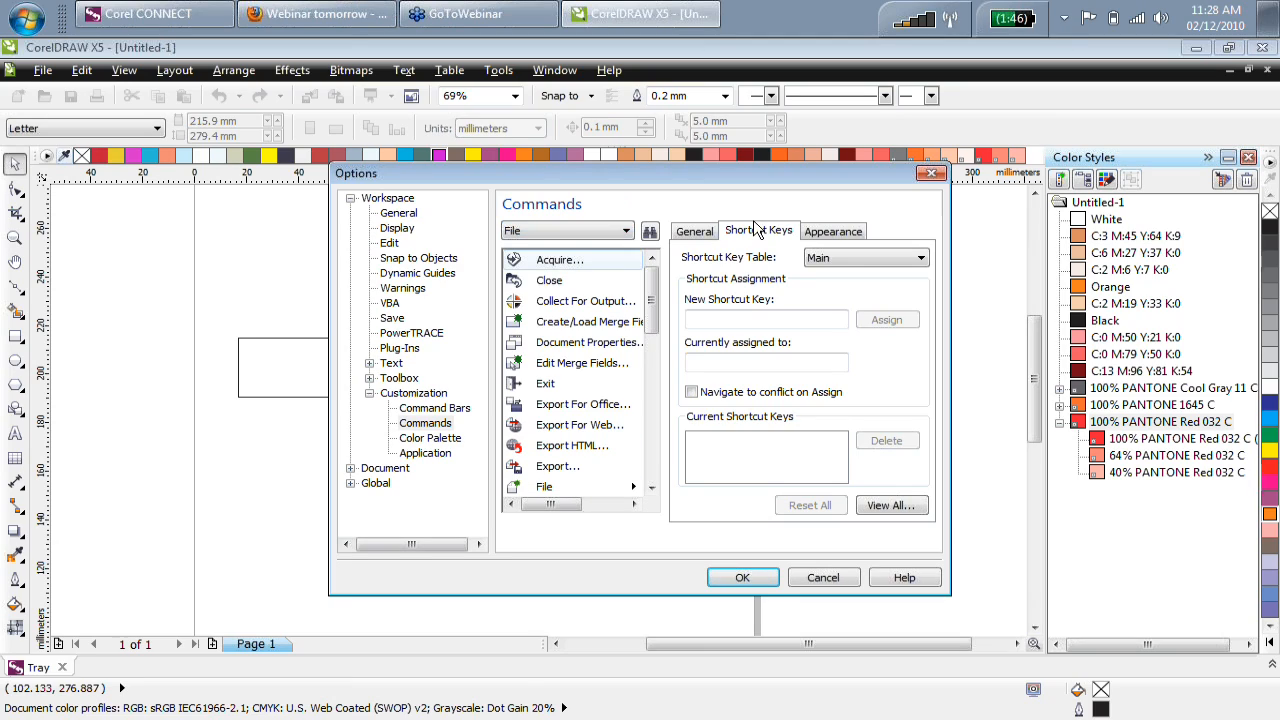
# Examine the general, shortcut key and appearance customization settings of the Close command.
pyautogui.click(695, 231)
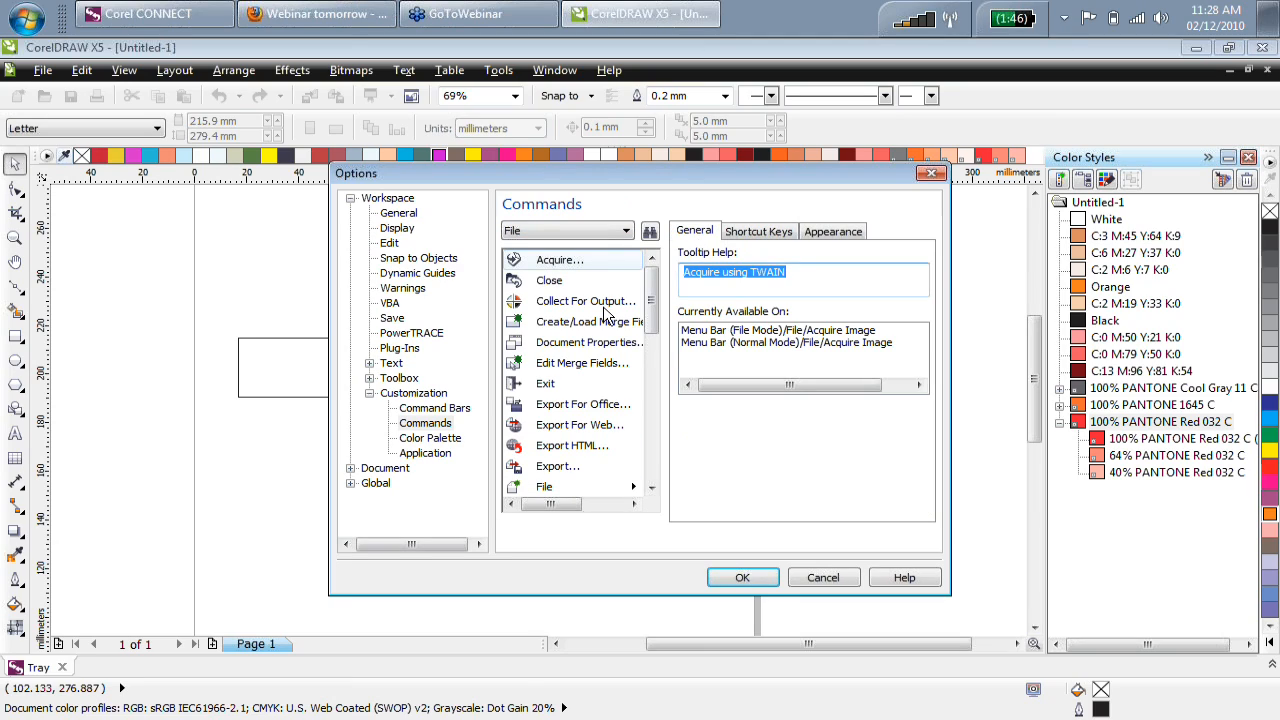
pyautogui.click(549, 280)
pyautogui.click(717, 271)
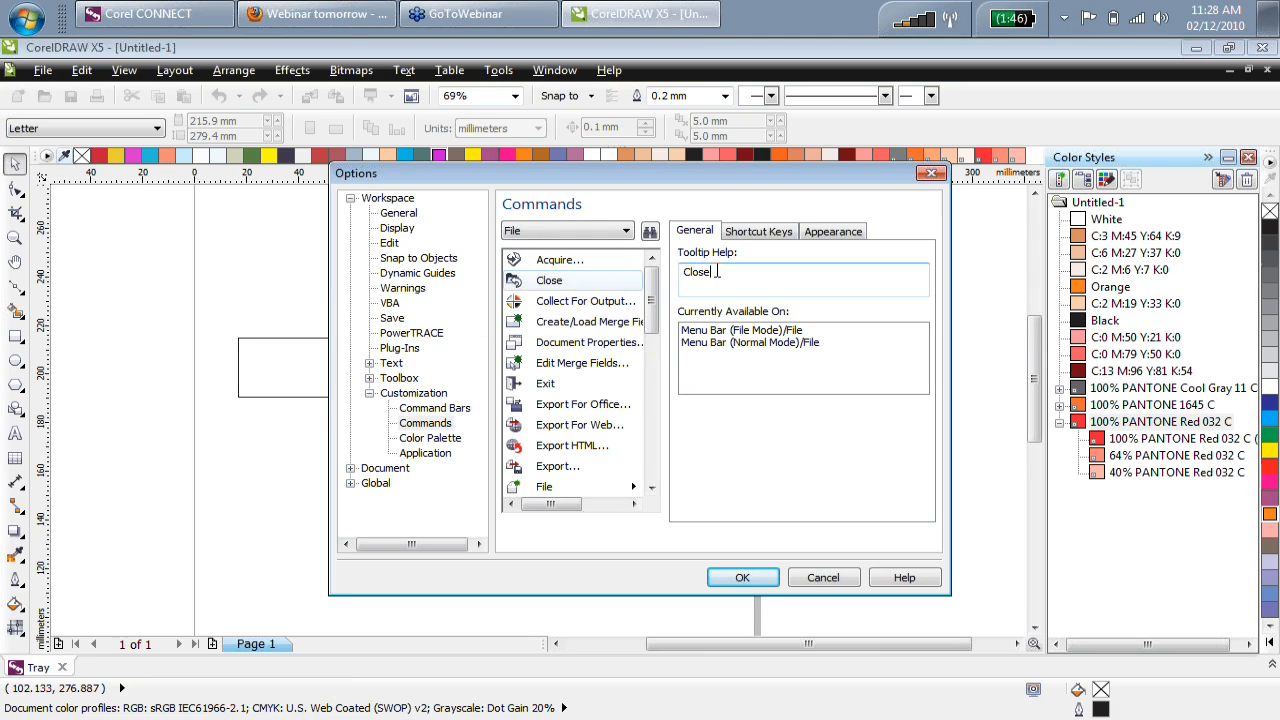
pyautogui.click(762, 231)
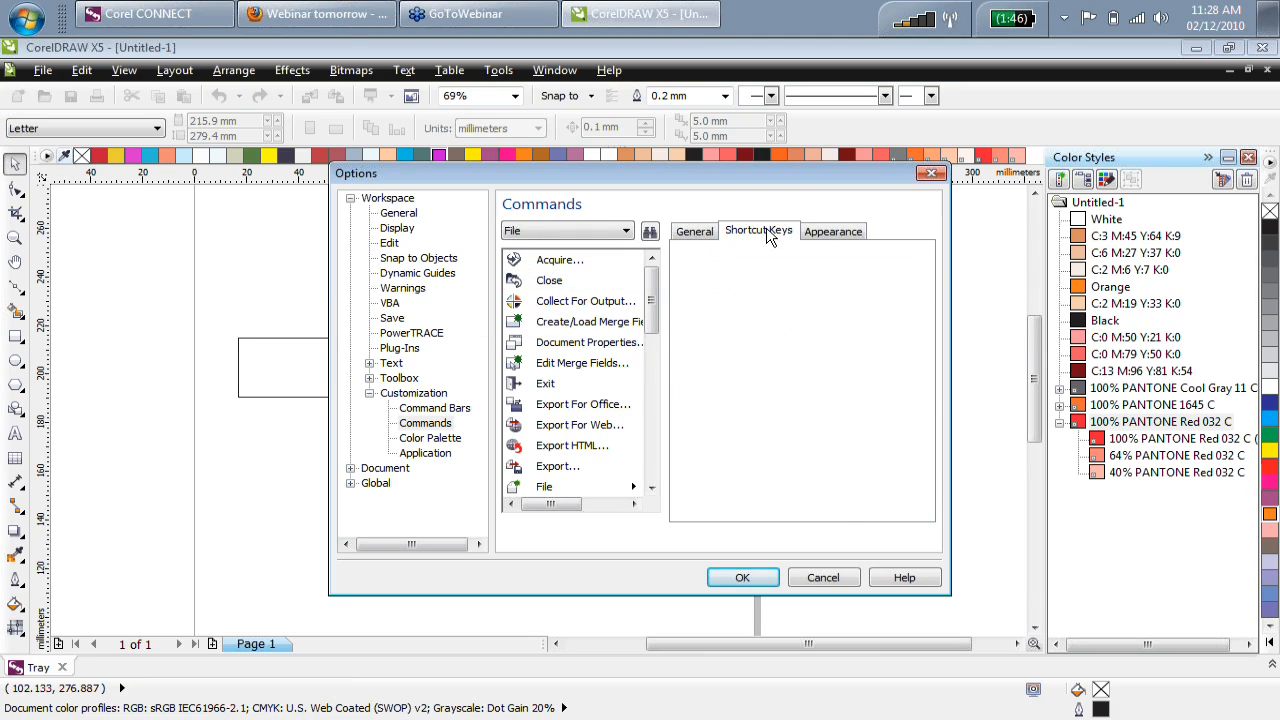
pyautogui.click(833, 231)
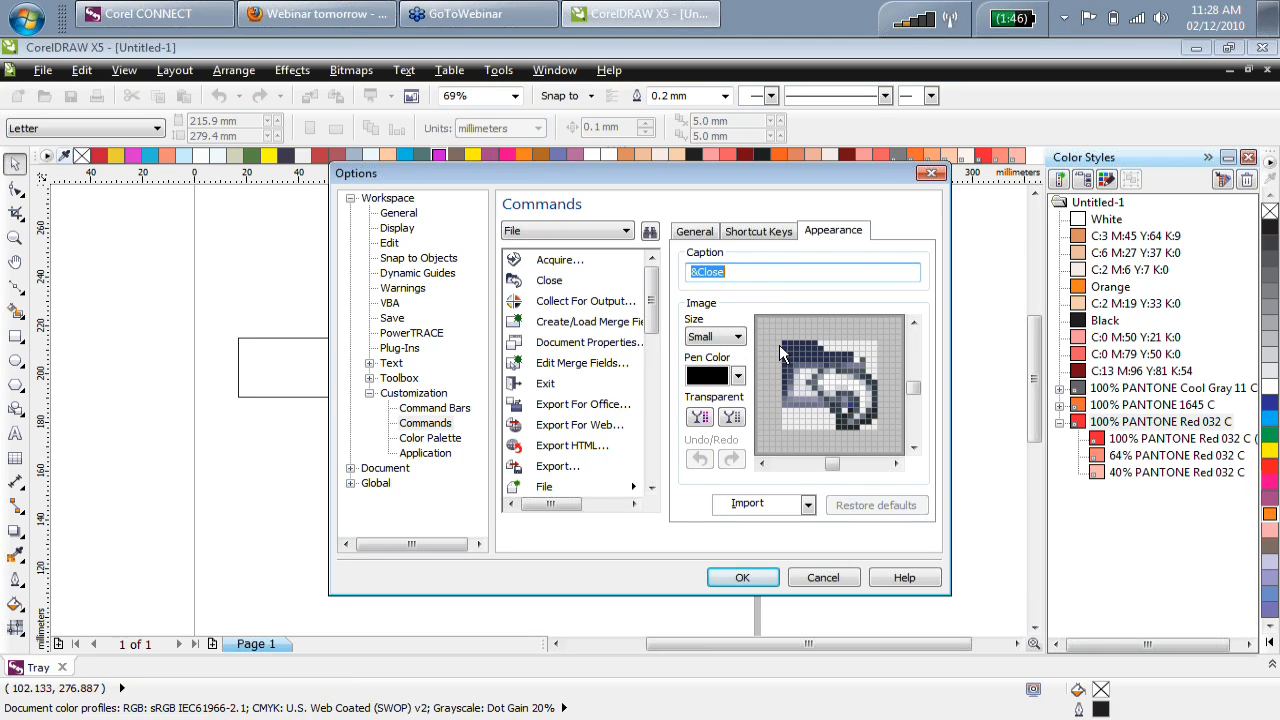
pyautogui.click(757, 231)
# View the complete list of shortcut keys in an enlarged window with widened columns, and close the list.
pyautogui.moveTo(736, 169); pyautogui.dragTo(654, 120)
pyautogui.click(803, 454)
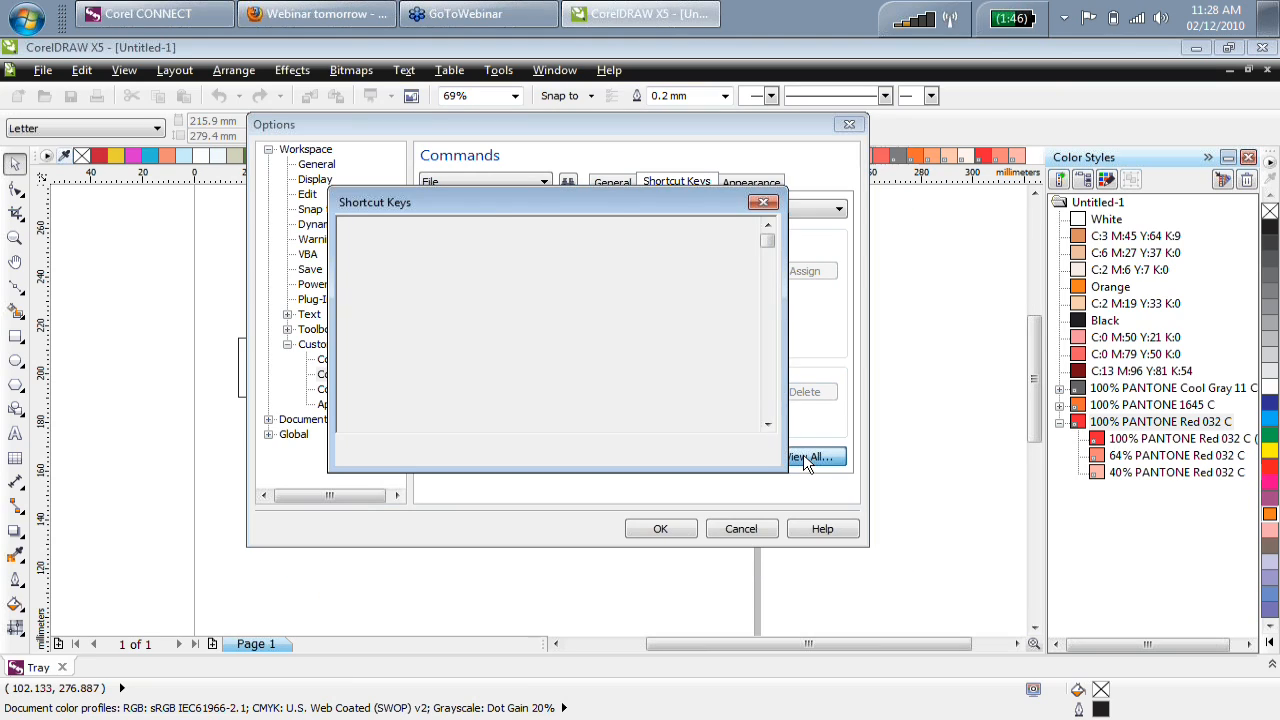
pyautogui.moveTo(579, 205); pyautogui.dragTo(534, 109)
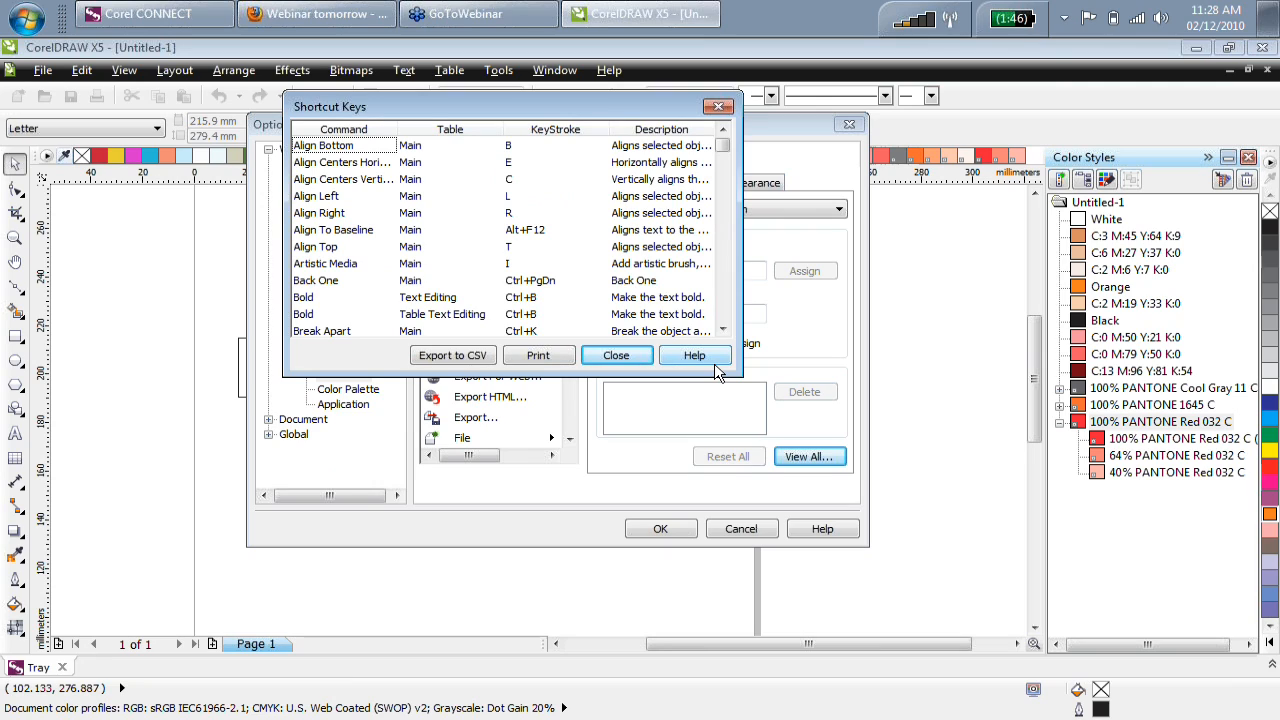
pyautogui.moveTo(735, 373); pyautogui.dragTo(1020, 664)
pyautogui.moveTo(441, 129); pyautogui.dragTo(464, 129)
pyautogui.moveTo(780, 129); pyautogui.dragTo(956, 160)
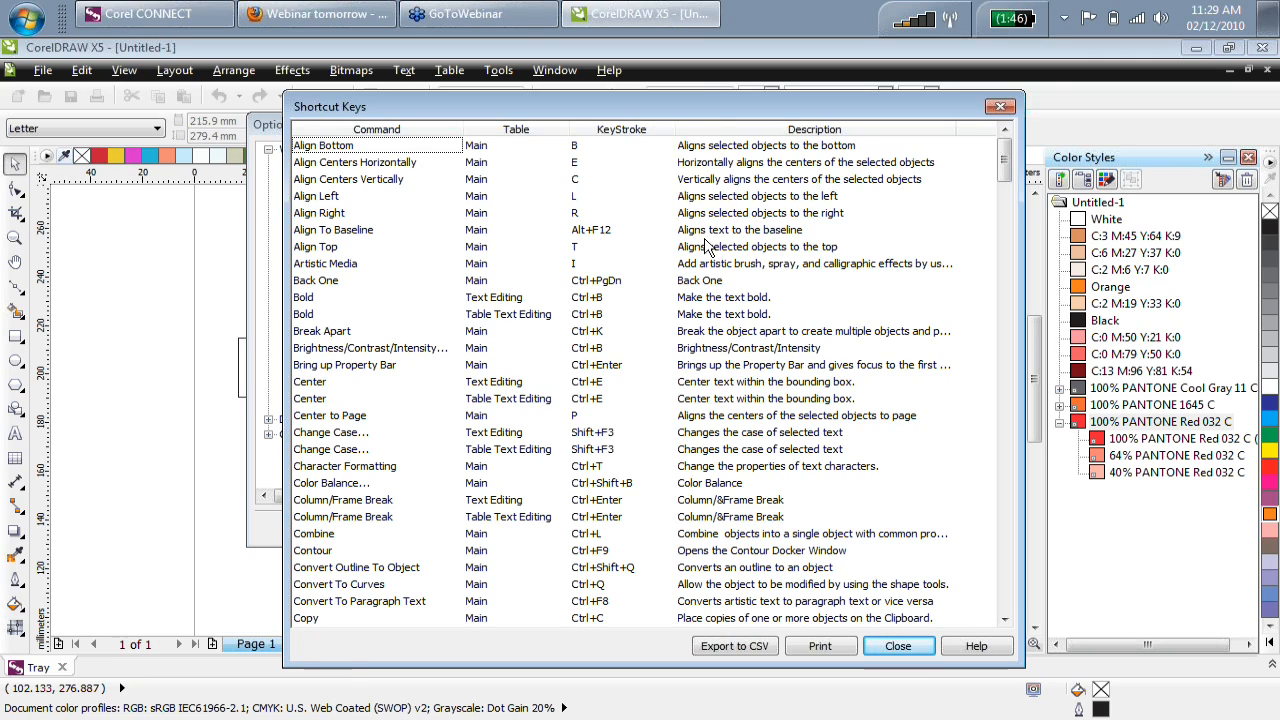
pyautogui.moveTo(703, 120); pyautogui.dragTo(627, 113)
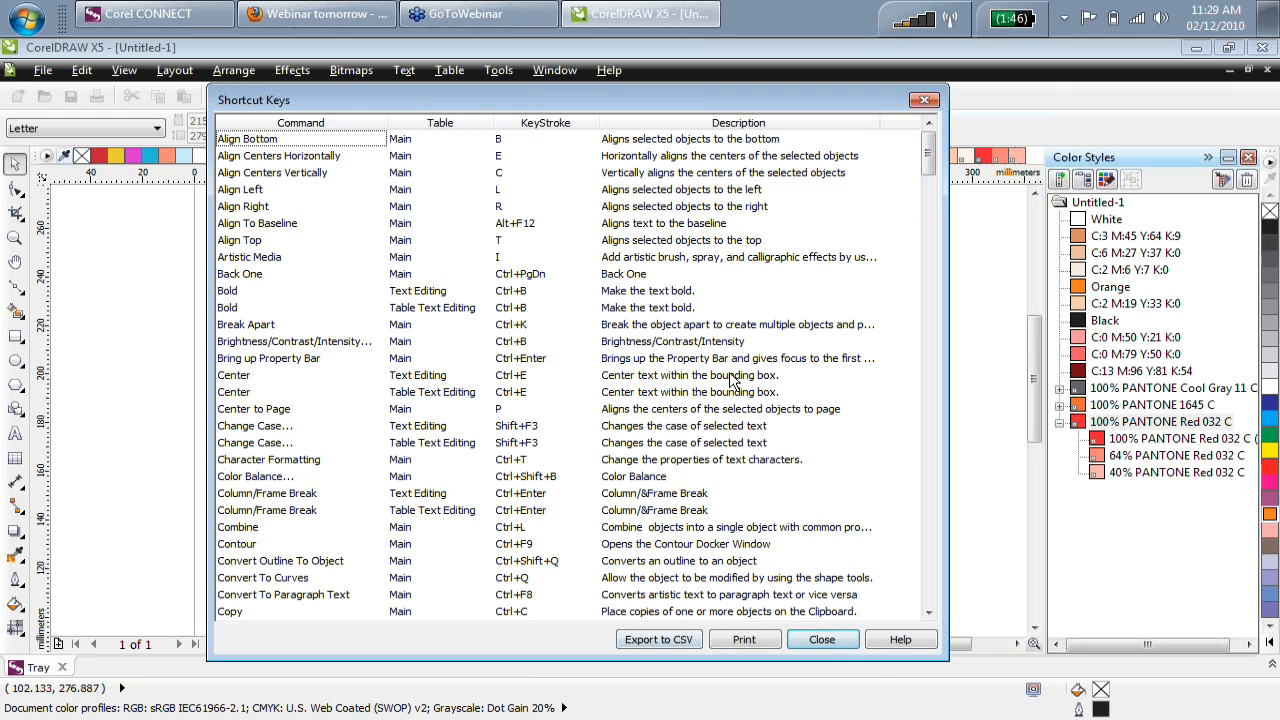
pyautogui.moveTo(928, 155); pyautogui.dragTo(876, 86)
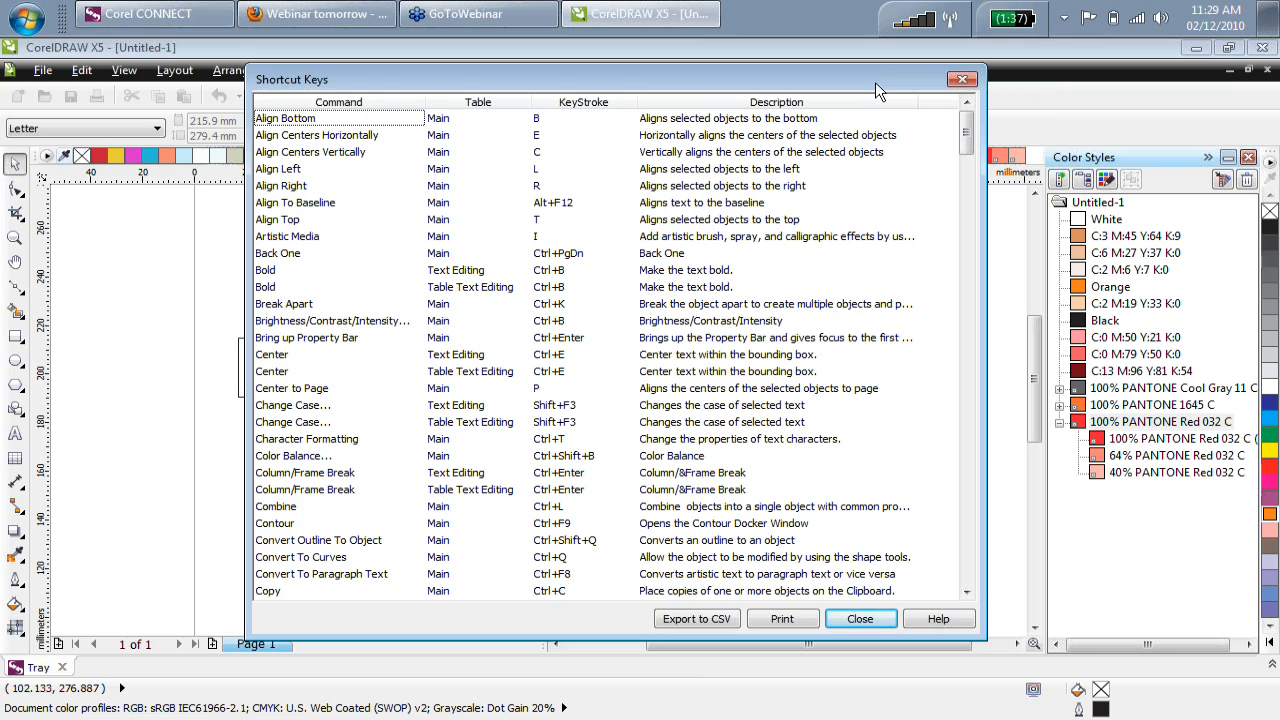
pyautogui.click(860, 619)
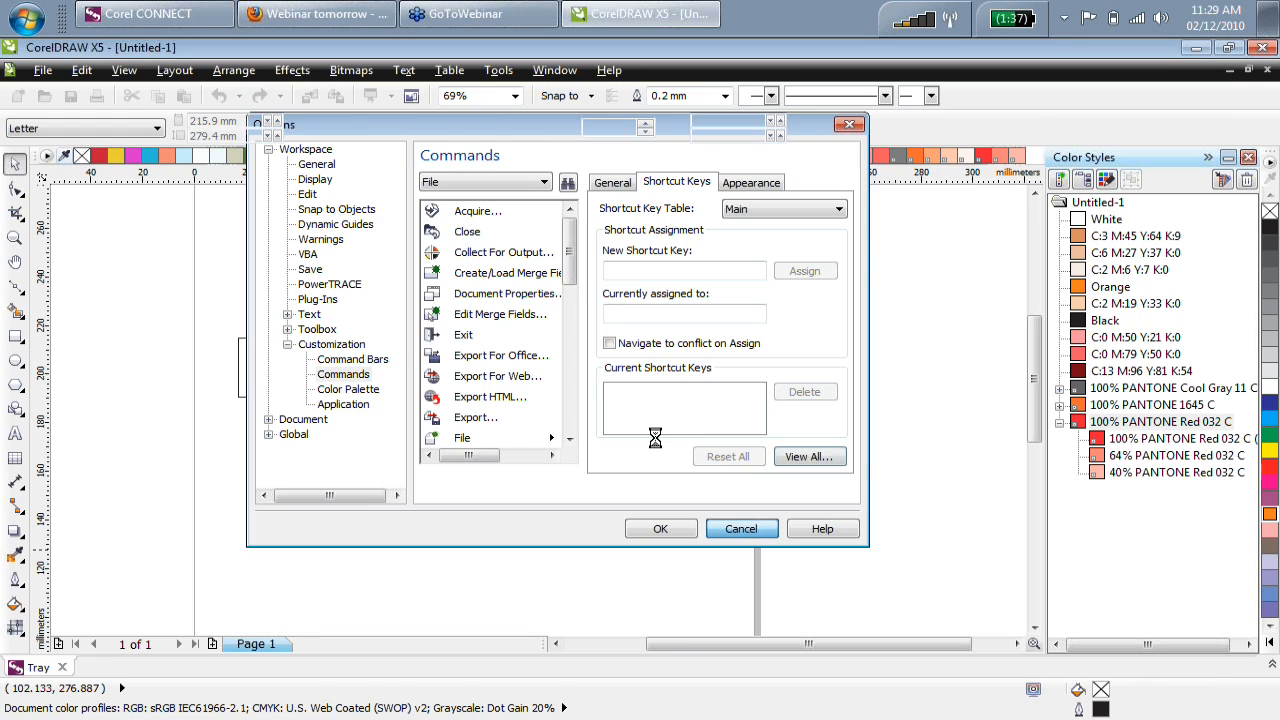
# Center the three rectangles on the page, undo it, center them on the page as one group, and clear the selection.
pyautogui.press('p')
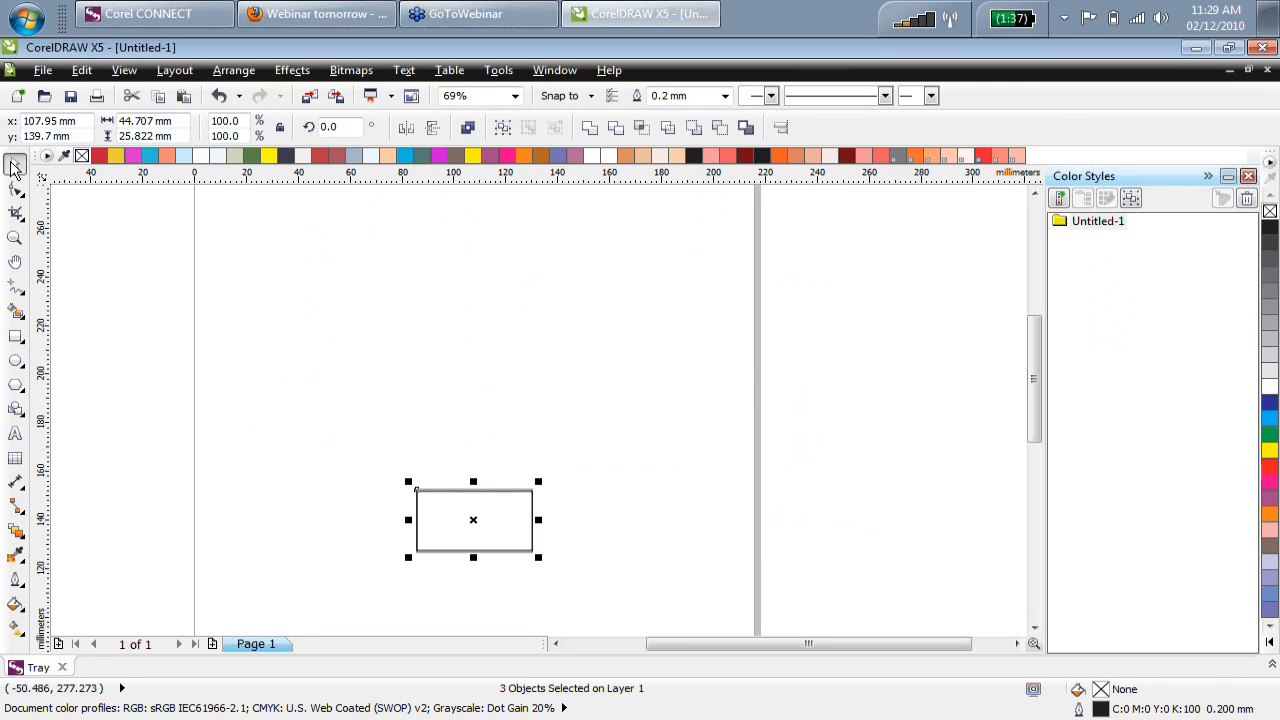
pyautogui.hotkey('ctrl', 'z')
pyautogui.hotkey('ctrl', 'g')
pyautogui.press('p')
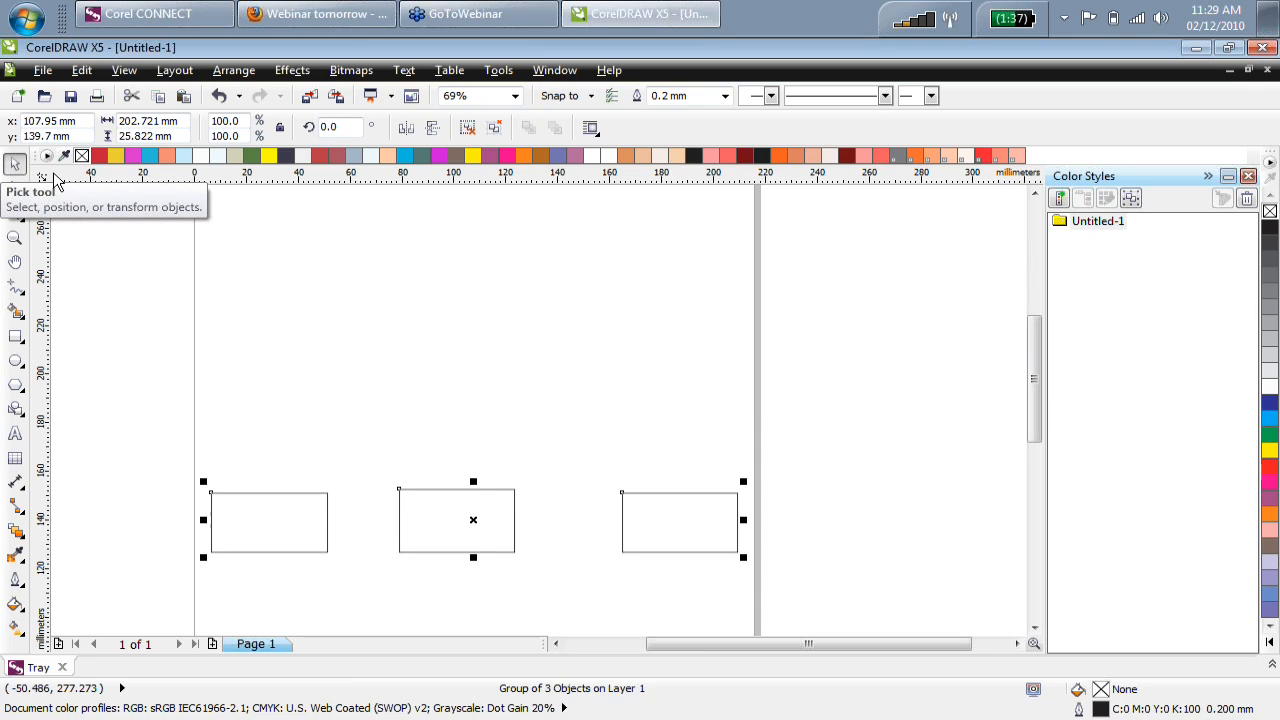
pyautogui.click(174, 246)
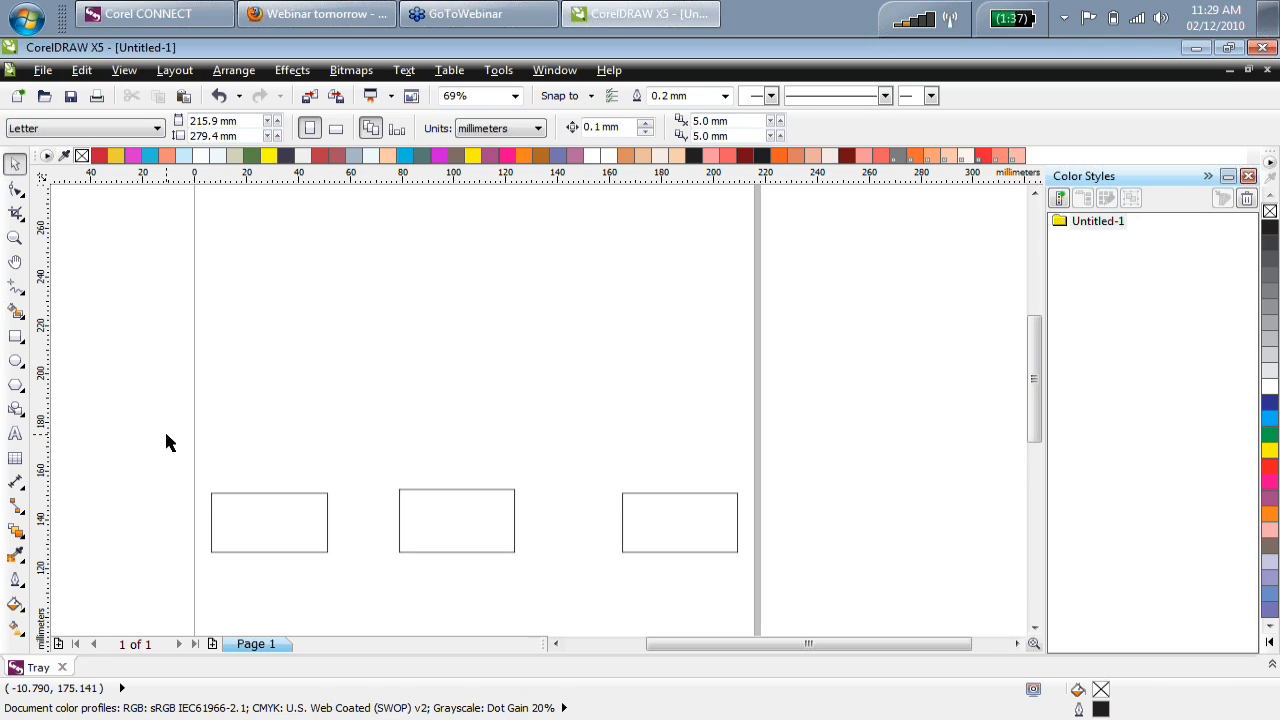
# Select the three rectangles as one group, move it up to about Y 217.6 mm, and delete it.
pyautogui.moveTo(178, 447); pyautogui.dragTo(757, 560)
pyautogui.hotkey('ctrl', 'g')
pyautogui.moveTo(686, 543); pyautogui.dragTo(683, 354)
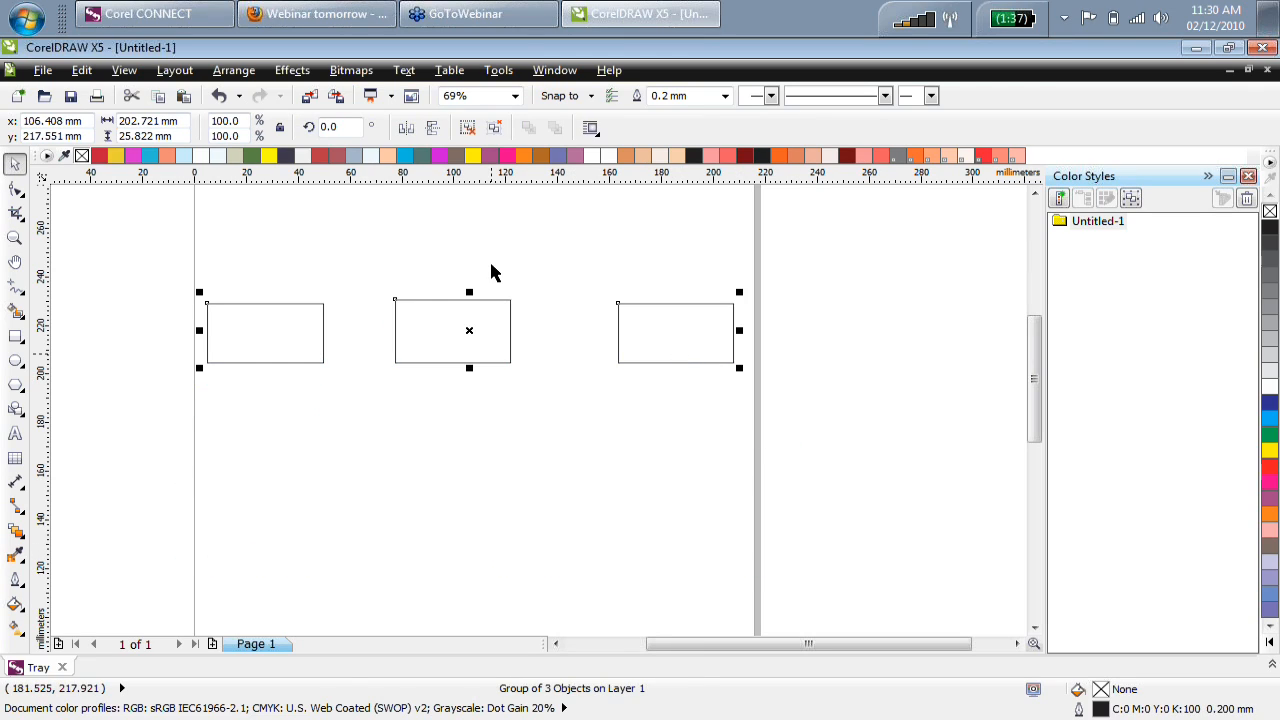
pyautogui.press('Delete')
# Draw three separate rectangles of decreasing size across the page, the last about 36 by 23 mm.
pyautogui.click(15, 336)
pyautogui.moveTo(173, 250); pyautogui.dragTo(333, 362)
pyautogui.moveTo(403, 398); pyautogui.dragTo(549, 463)
pyautogui.moveTo(623, 400); pyautogui.dragTo(716, 455)
# Alternate between the Rectangle and Pick tools, ending on the Pick tool, and move the largest rectangle rightward fully onto the page.
pyautogui.press('space')
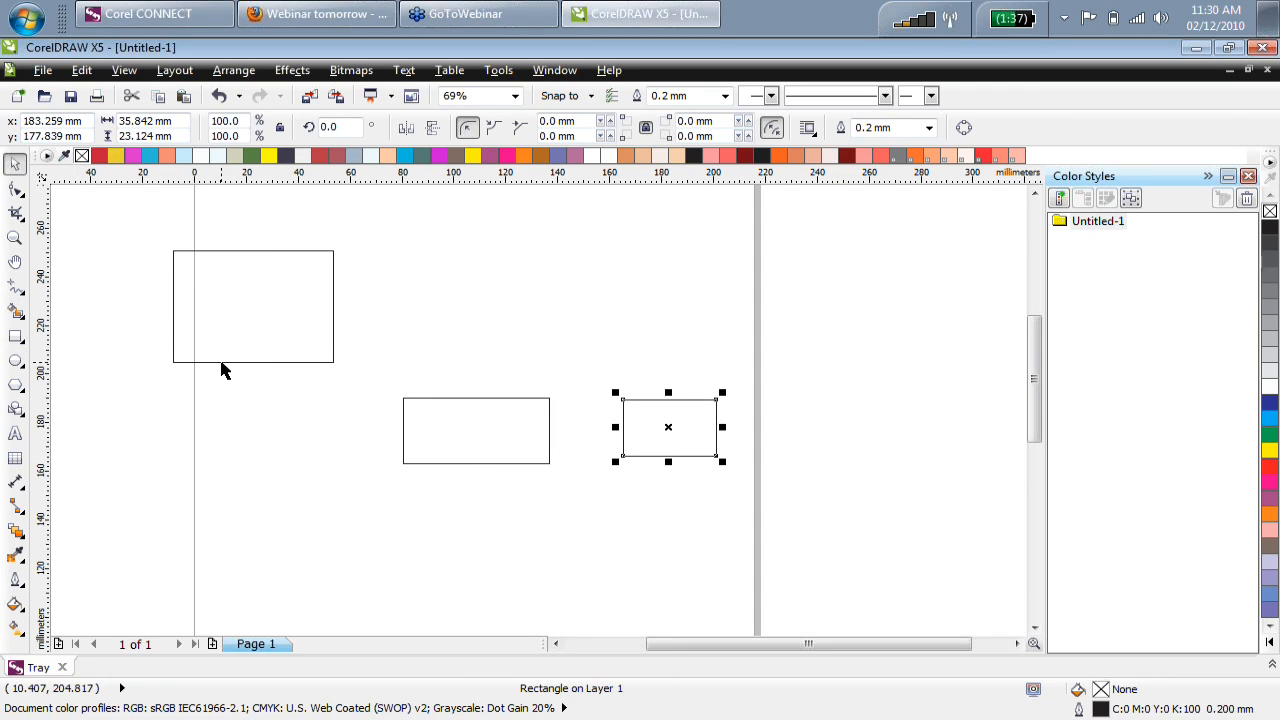
pyautogui.press('space')
pyautogui.press('space')
pyautogui.press('space')
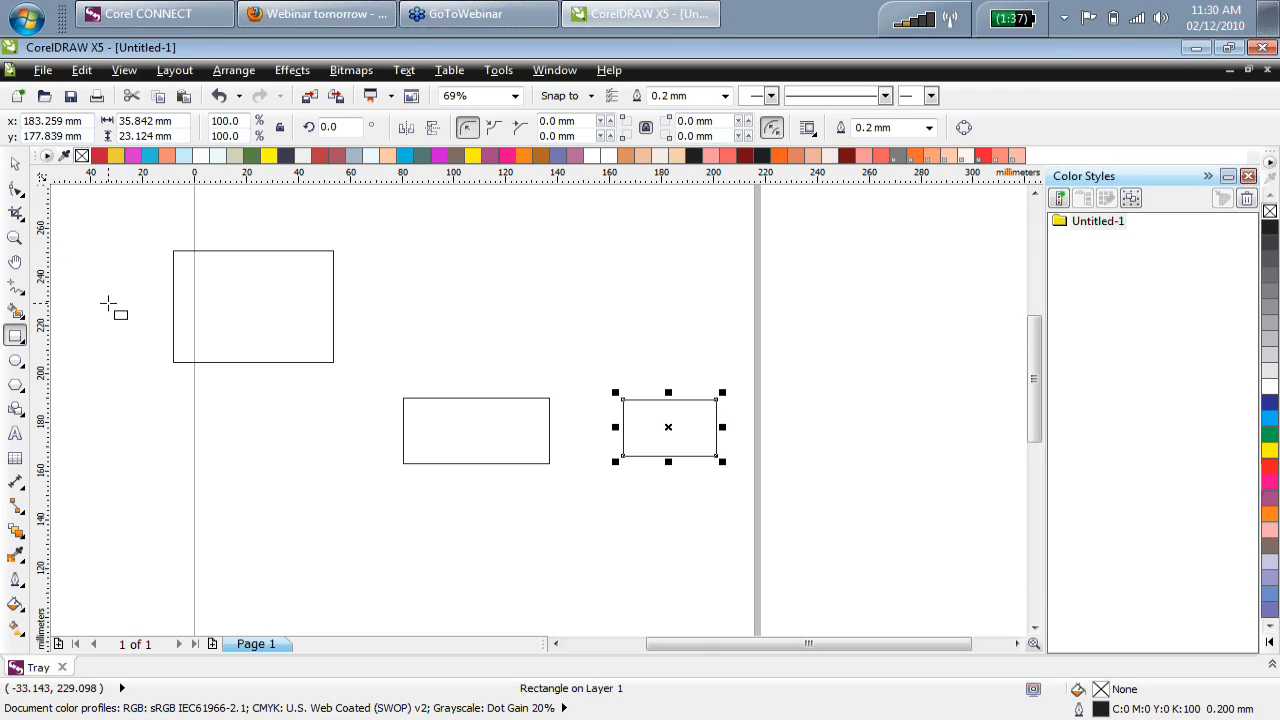
pyautogui.press('space')
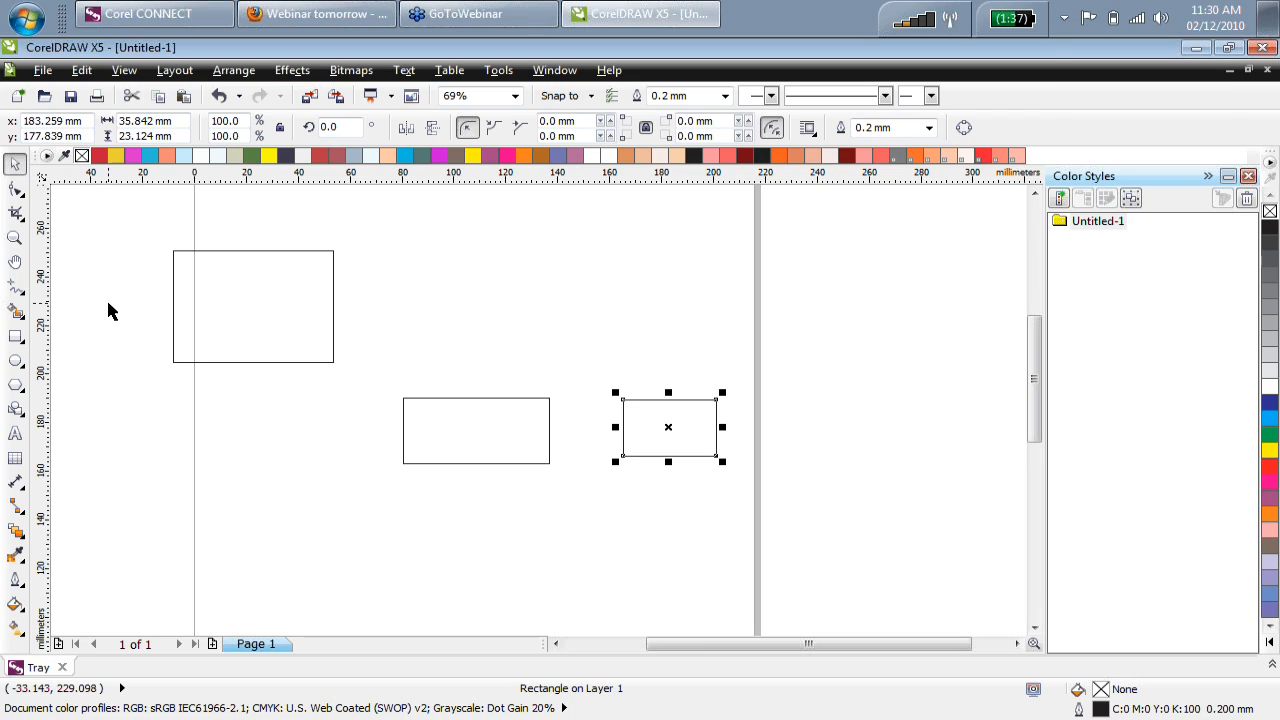
pyautogui.moveTo(246, 358); pyautogui.dragTo(402, 374)
# Create a paragraph text frame about 109 by 71 mm reading "Ctrl Space", switch to the Pick tool and return to text editing.
pyautogui.click(15, 433)
pyautogui.moveTo(236, 381); pyautogui.dragTo(518, 551)
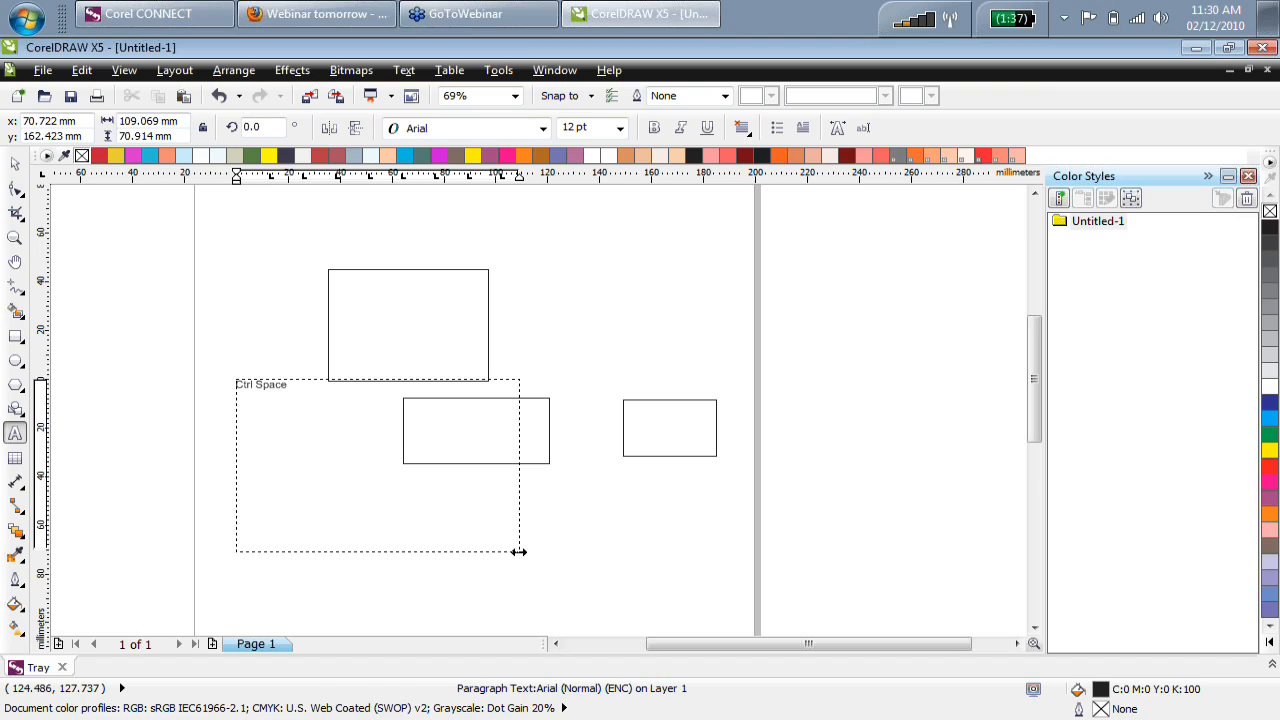
pyautogui.hotkey('ctrl', 'space')
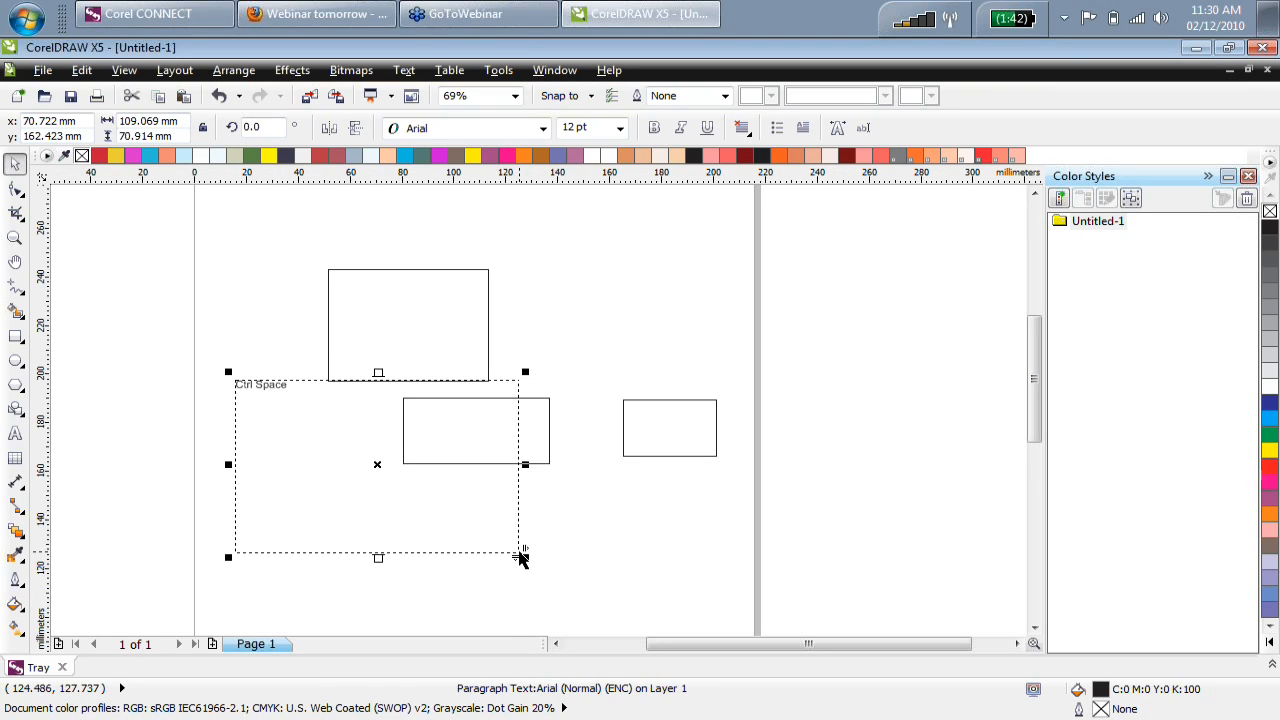
pyautogui.hotkey('ctrl', 'space')
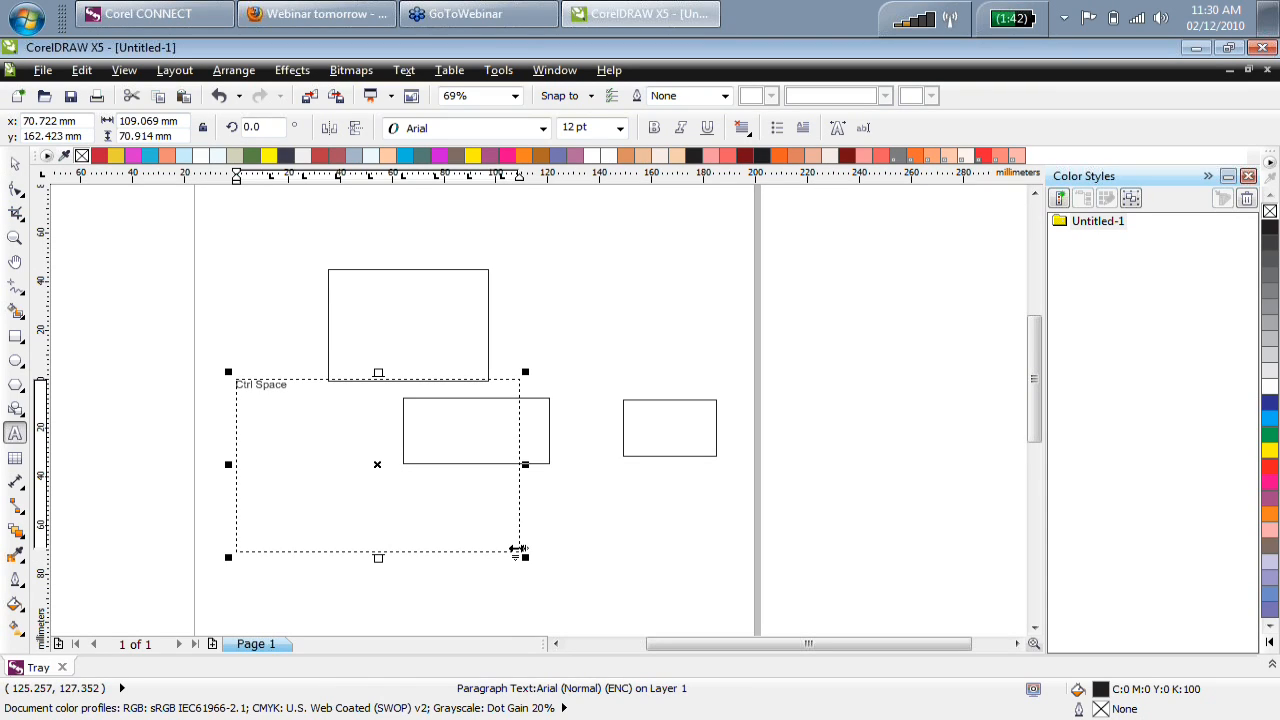
# Add a wide run of spaces and the words "all the time" after "Ctrl Space" in the text frame.
pyautogui.hotkey('ctrl', 'space')
pyautogui.hotkey('ctrl', 'space')
pyautogui.hotkey('ctrl', 'space')
pyautogui.hotkey('ctrl', 'space')
pyautogui.hotkey('ctrl', 'space')
pyautogui.hotkey('ctrl', 'space')
pyautogui.write('all')
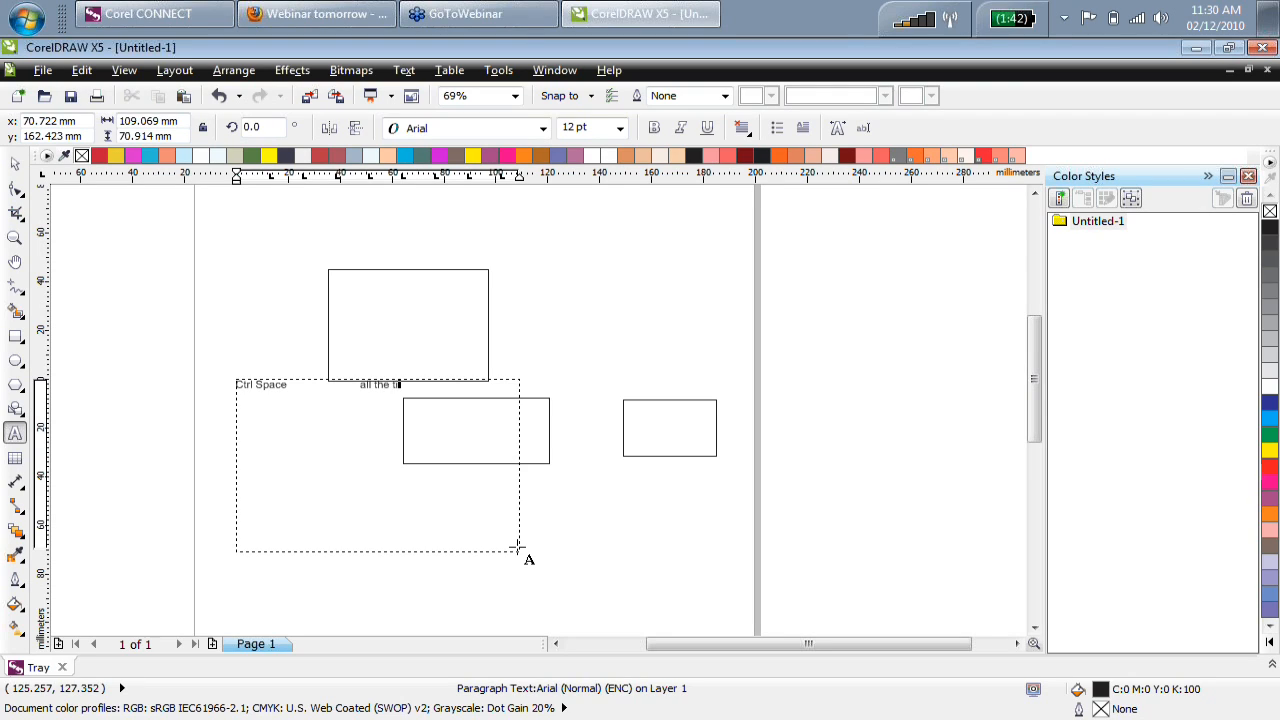
pyautogui.write(' the time')
# Switch from text editing to the Pick tool and reposition the text frame to about X 45.7 mm, Y 172.4 mm.
pyautogui.hotkey('ctrl', 'space')
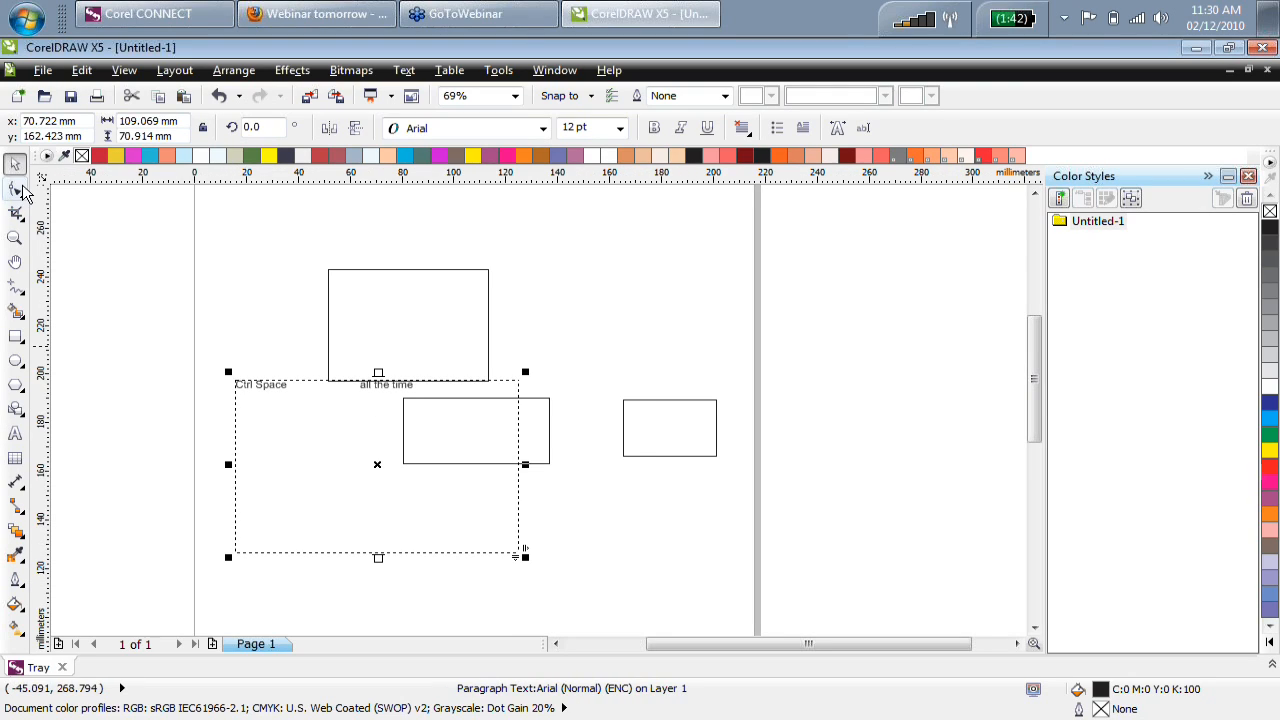
pyautogui.moveTo(389, 476); pyautogui.dragTo(504, 417)
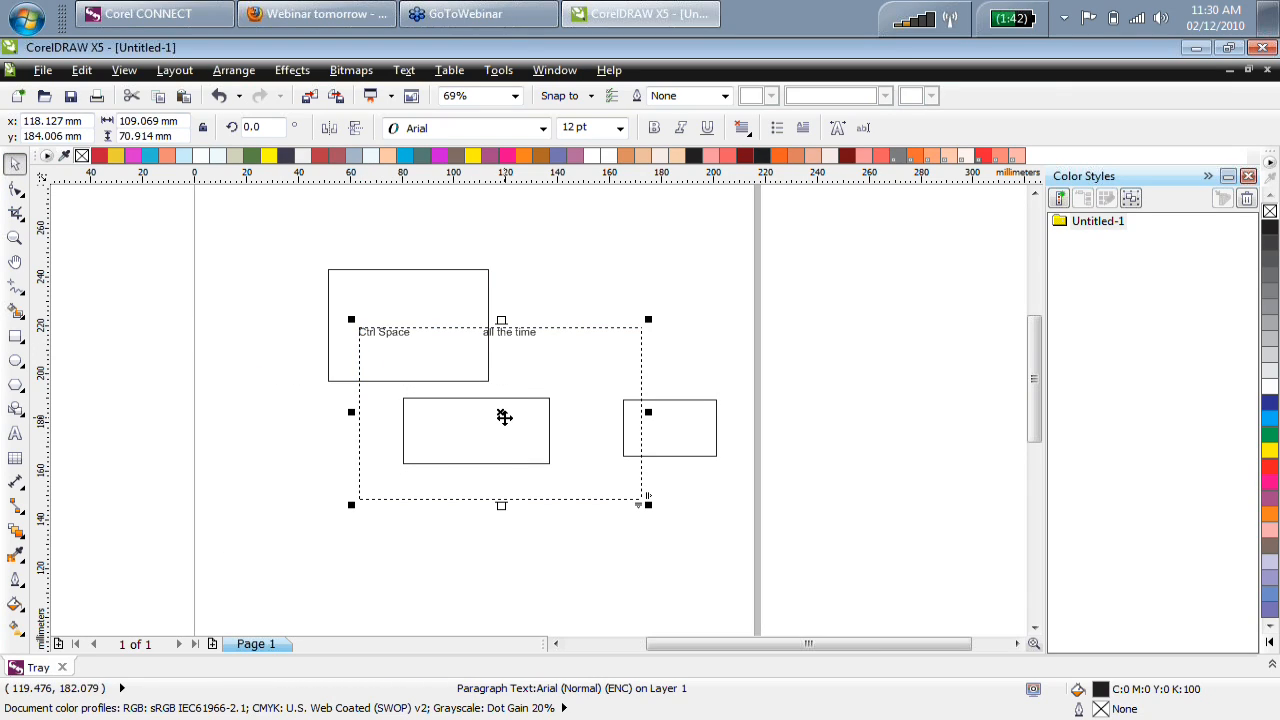
pyautogui.moveTo(503, 417); pyautogui.dragTo(311, 440)
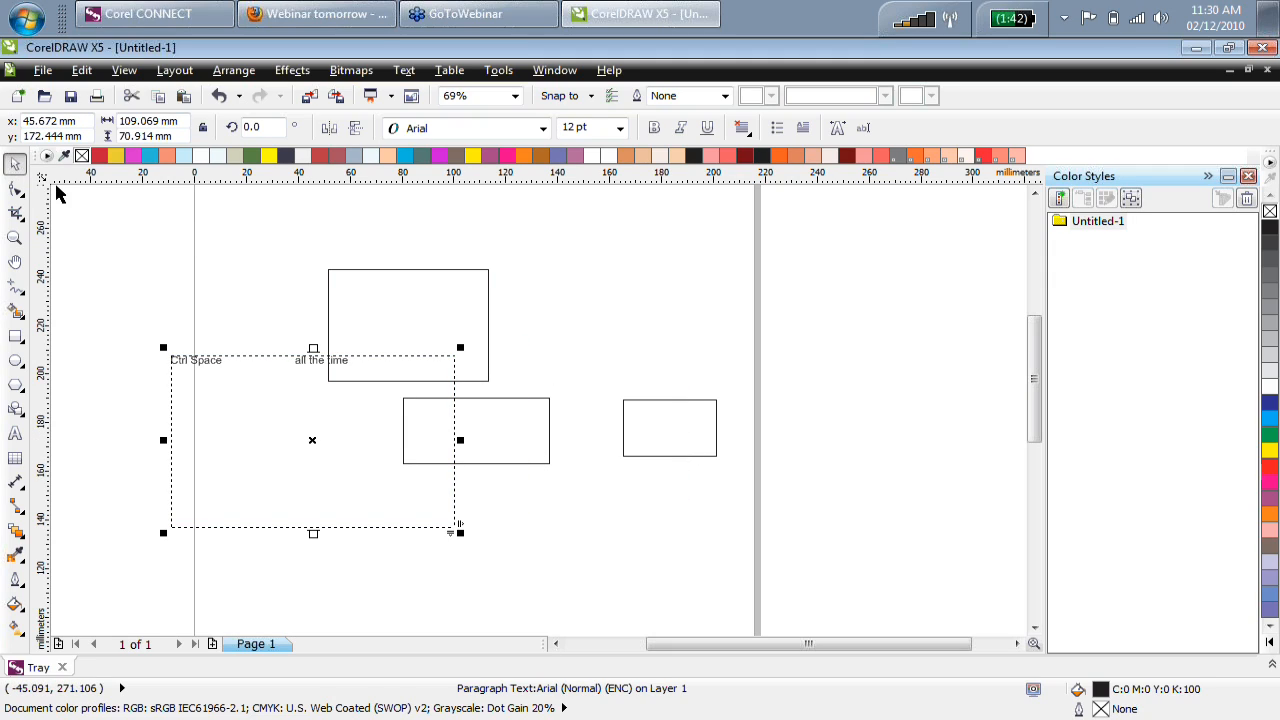
# Reopen the Commands customization options and display the full shortcut key list in an enlarged window.
pyautogui.click(498, 70)
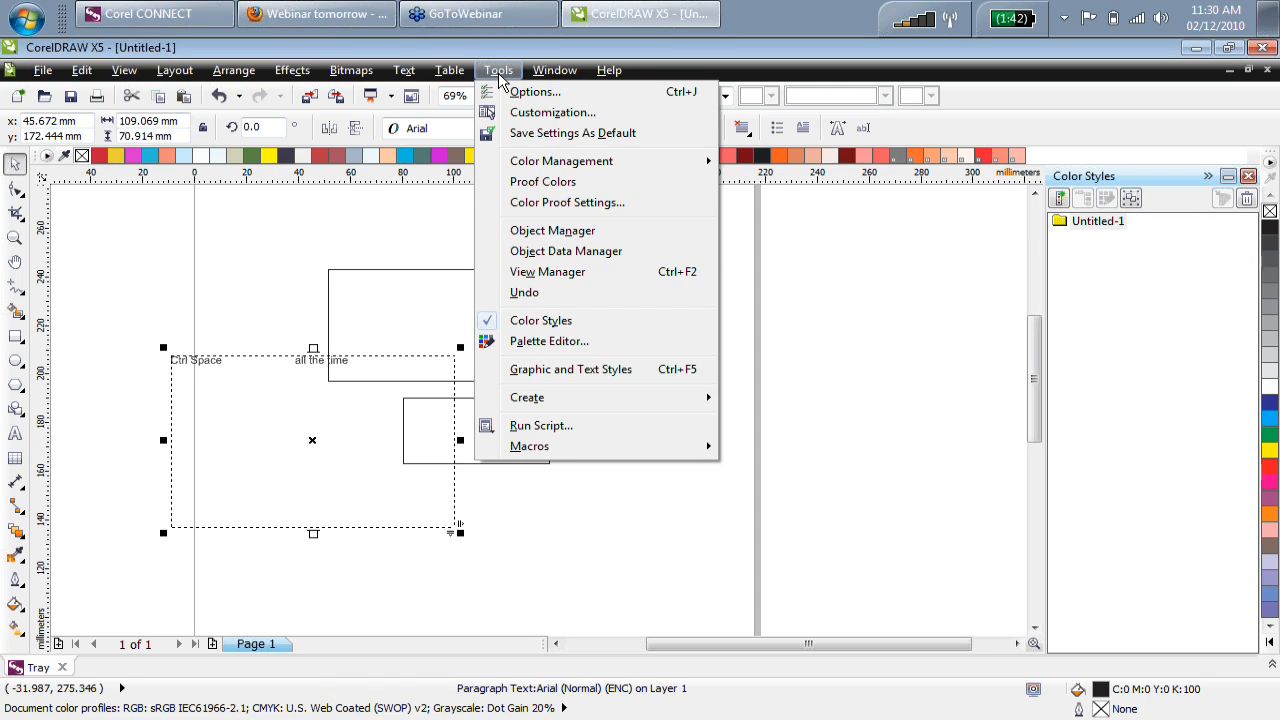
pyautogui.click(552, 112)
pyautogui.click(425, 423)
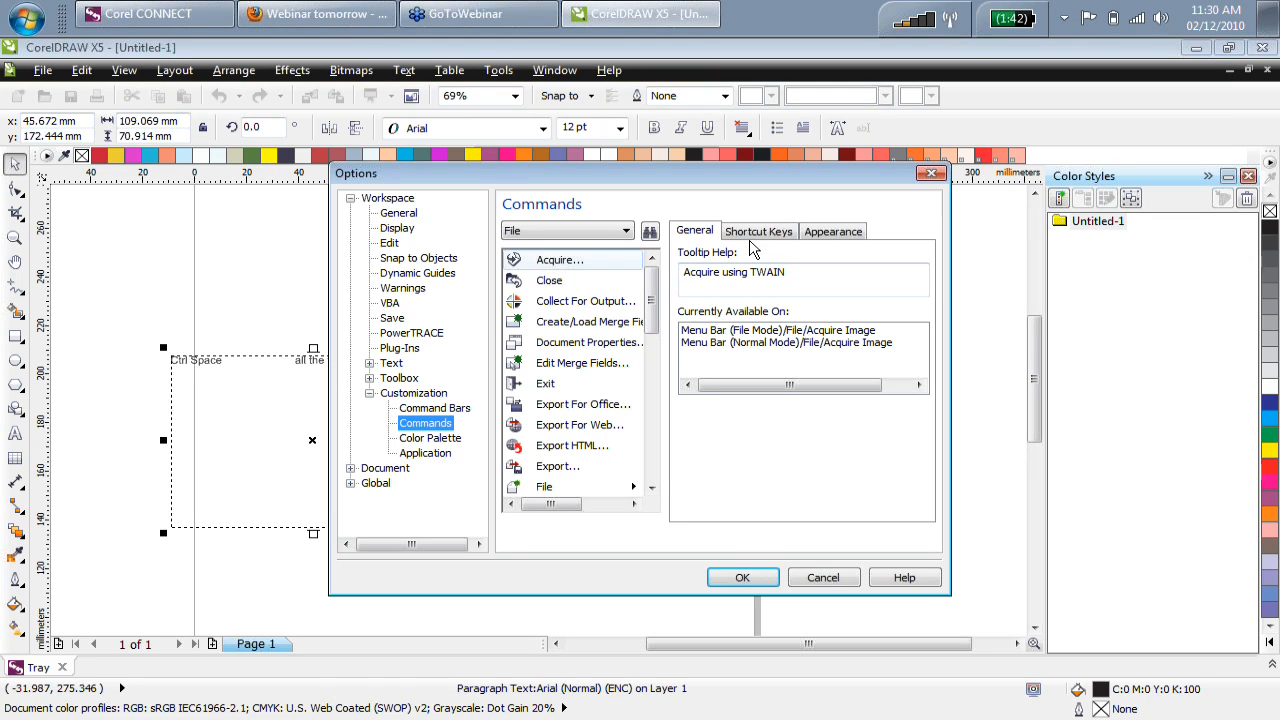
pyautogui.click(758, 236)
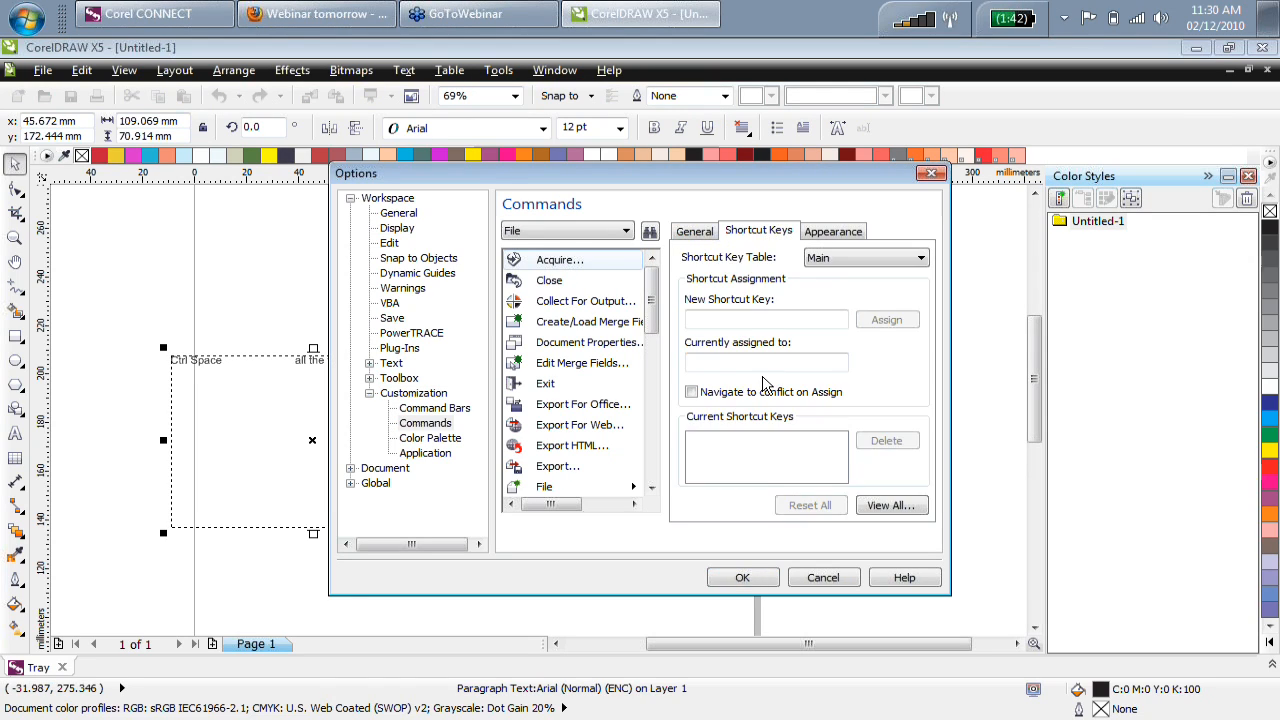
pyautogui.click(890, 506)
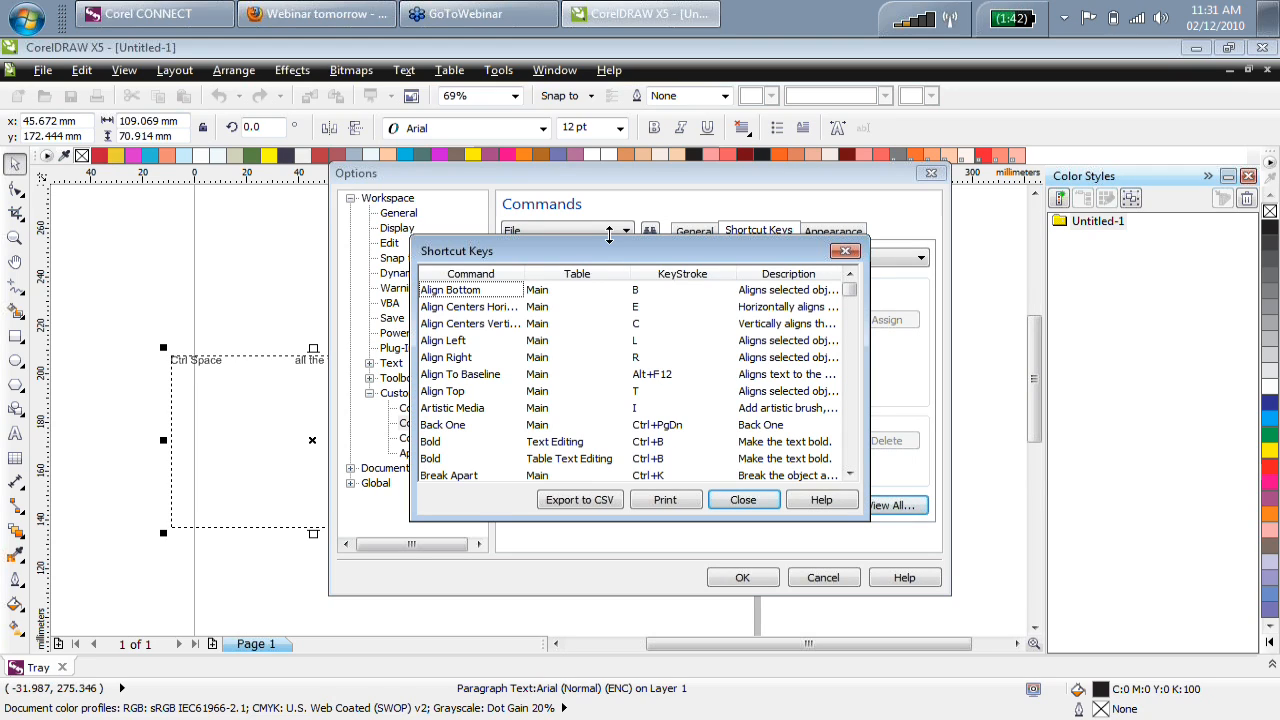
pyautogui.moveTo(616, 258); pyautogui.dragTo(468, 164)
pyautogui.moveTo(718, 424); pyautogui.dragTo(1126, 631)
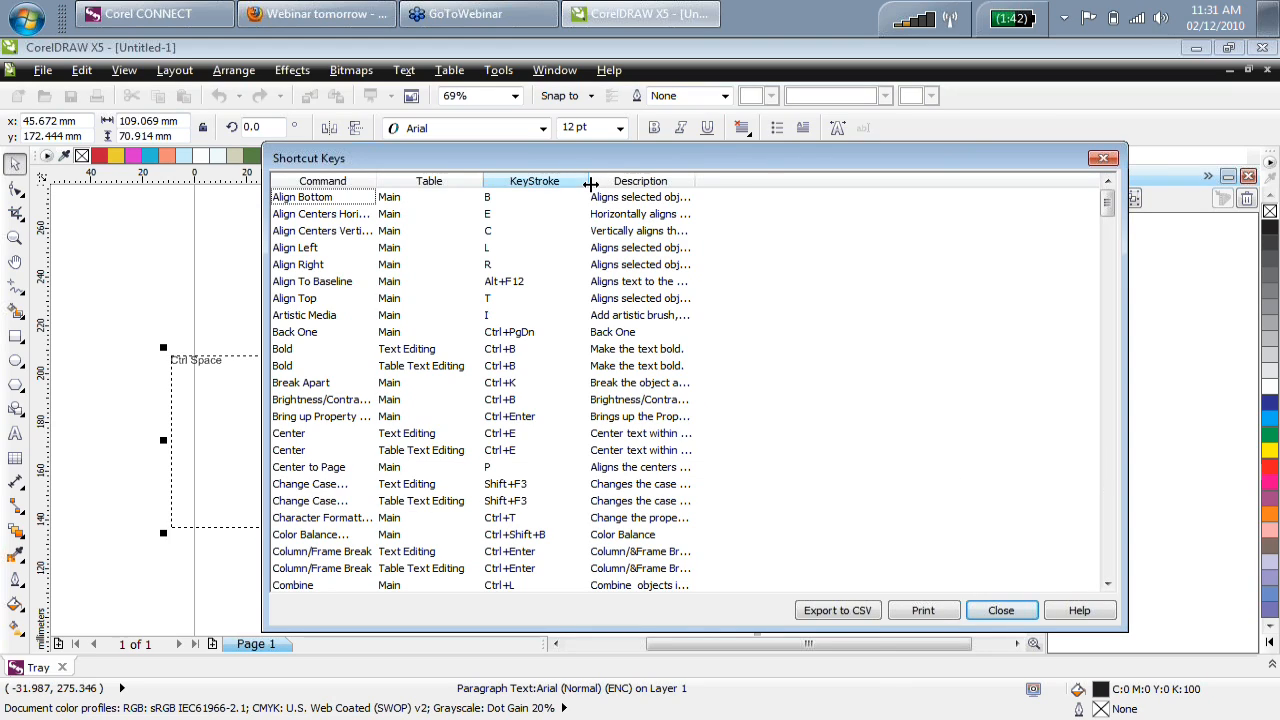
# Widen the KeyStroke and Description columns in the shortcut keys list, browse the listed commands, and close the list.
pyautogui.moveTo(703, 182); pyautogui.dragTo(701, 182)
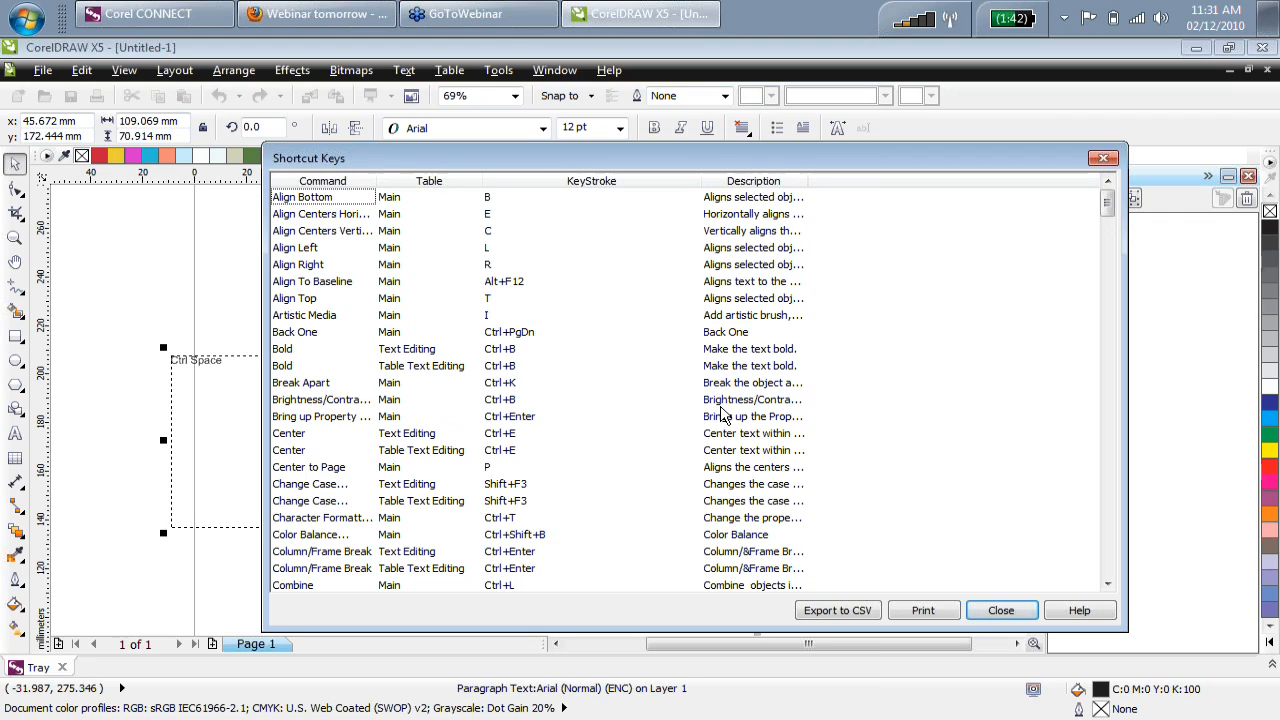
pyautogui.moveTo(806, 181); pyautogui.dragTo(1034, 212)
pyautogui.moveTo(909, 159); pyautogui.dragTo(860, 99)
pyautogui.moveTo(1059, 146); pyautogui.dragTo(1086, 147)
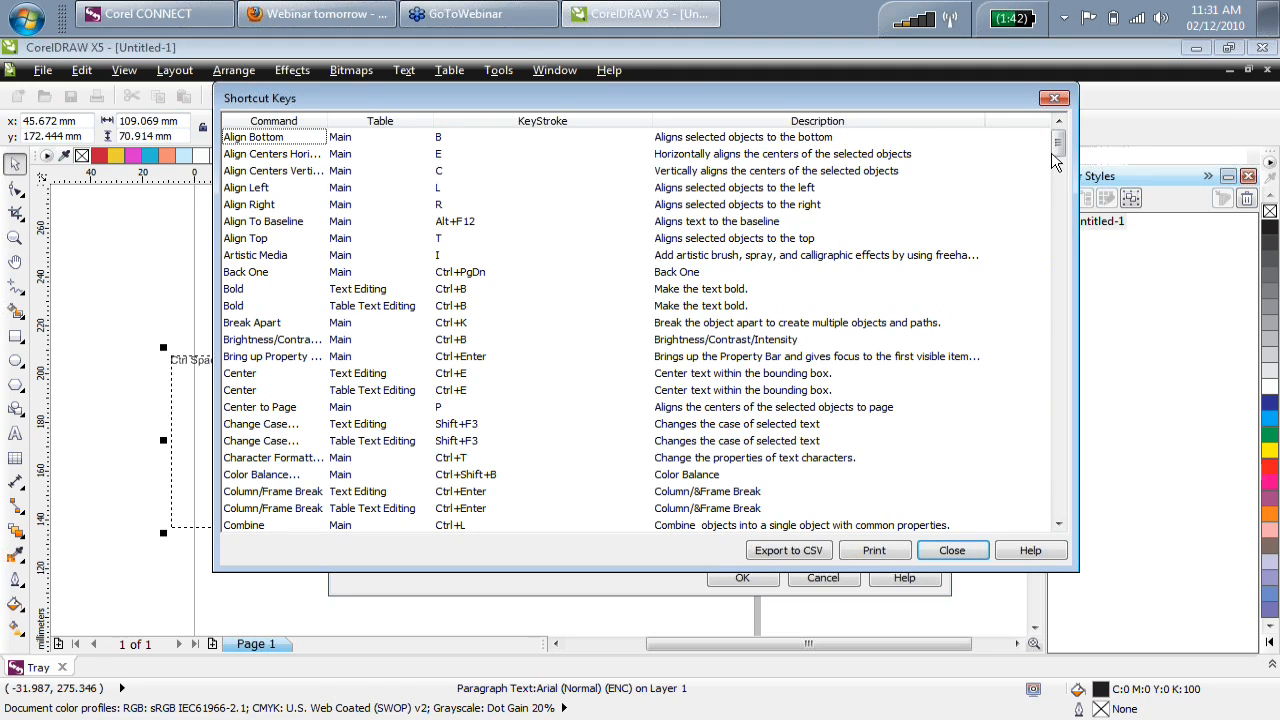
pyautogui.scroll(-6, 1054, 157)
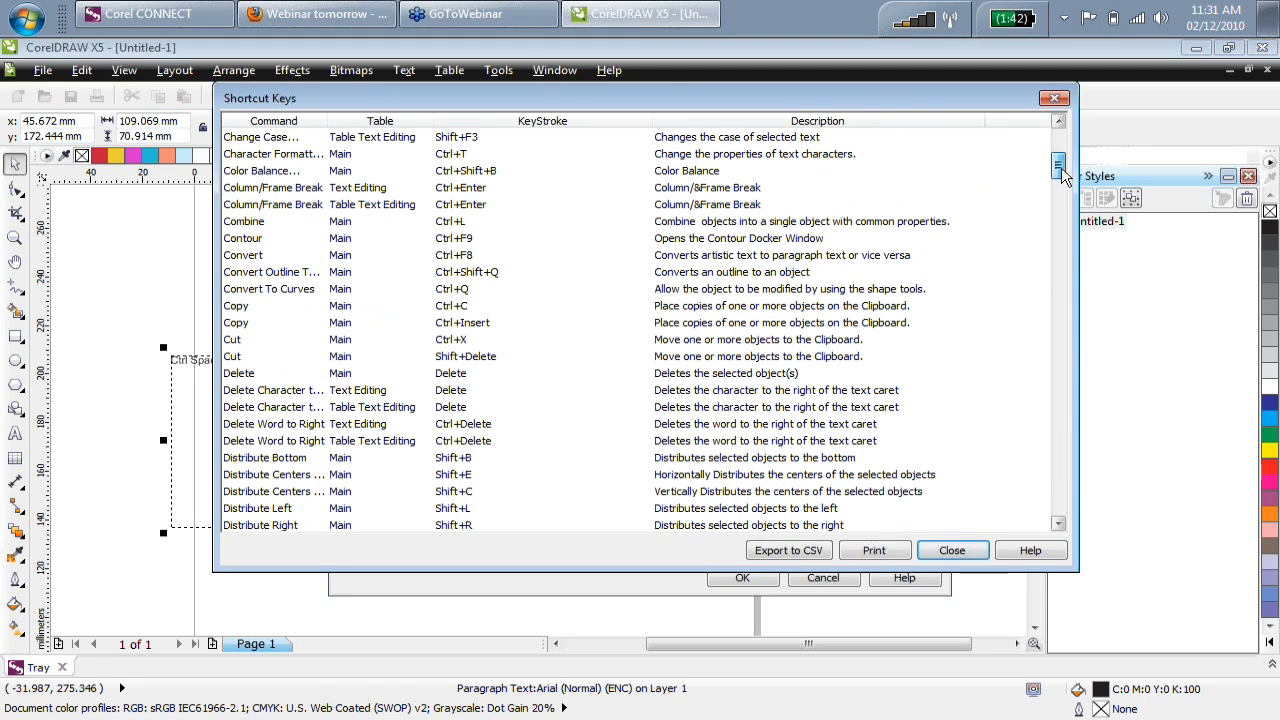
pyautogui.moveTo(1062, 175); pyautogui.dragTo(1070, 197)
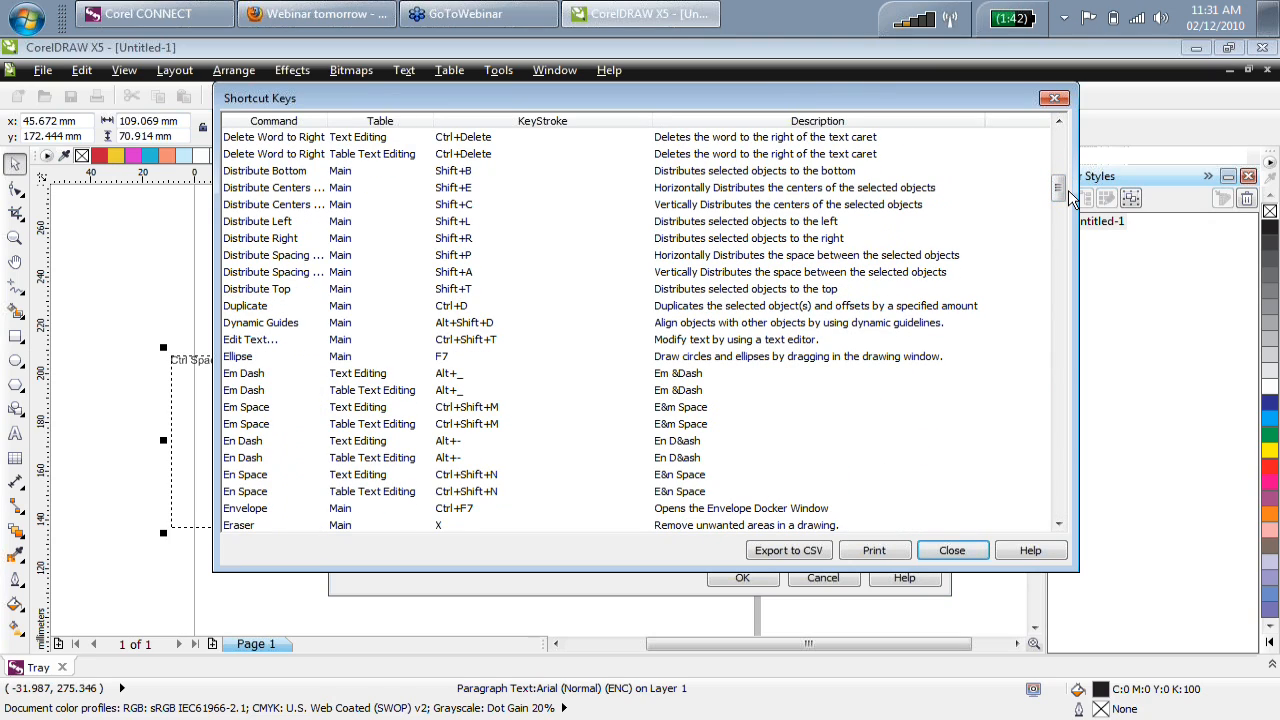
pyautogui.click(966, 551)
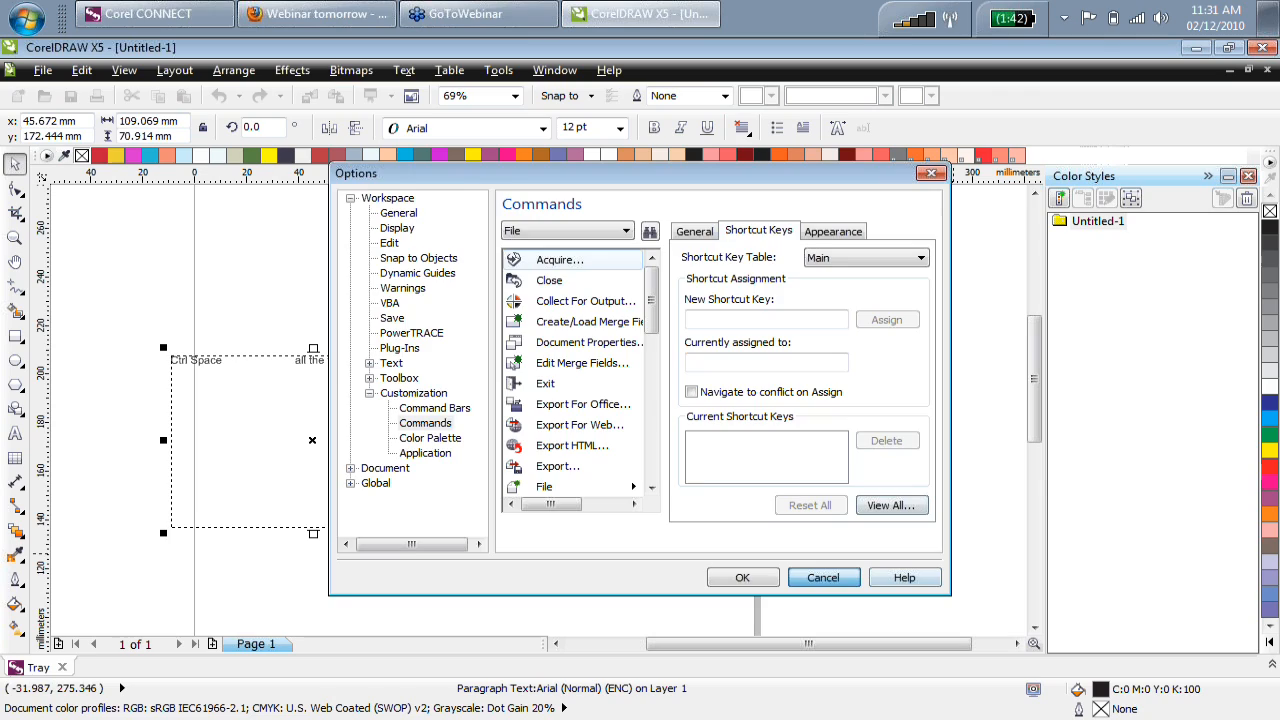
# Dismiss the options and draw three separate rectangles of about 62 × 46 mm, 56 × 27 mm and 36 × 23 mm.
pyautogui.click(229, 277)
pyautogui.click(347, 286)
pyautogui.click(350, 422)
pyautogui.click(392, 331)
pyautogui.click(497, 412)
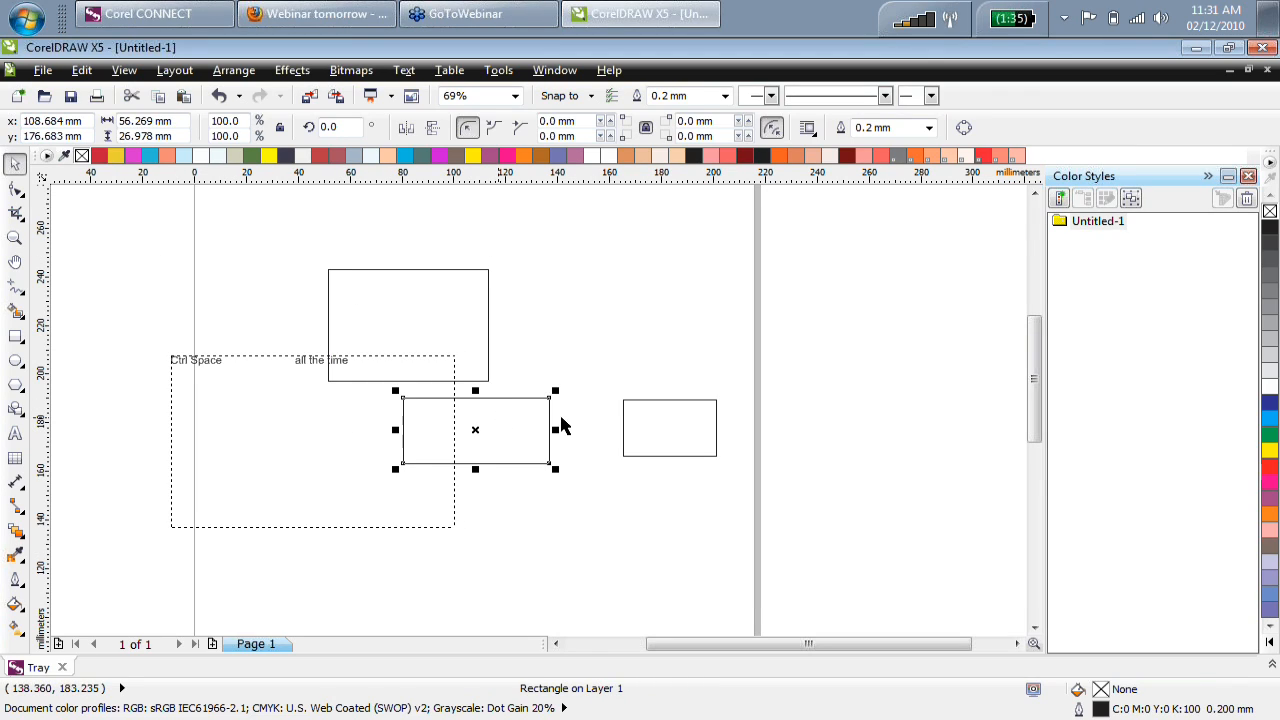
pyautogui.click(676, 429)
# Draw an ellipse of about 58 × 54 mm above the rectangles, and select the existing shapes by their outlines with the Ellipse tool active.
pyautogui.moveTo(500, 229); pyautogui.dragTo(654, 362)
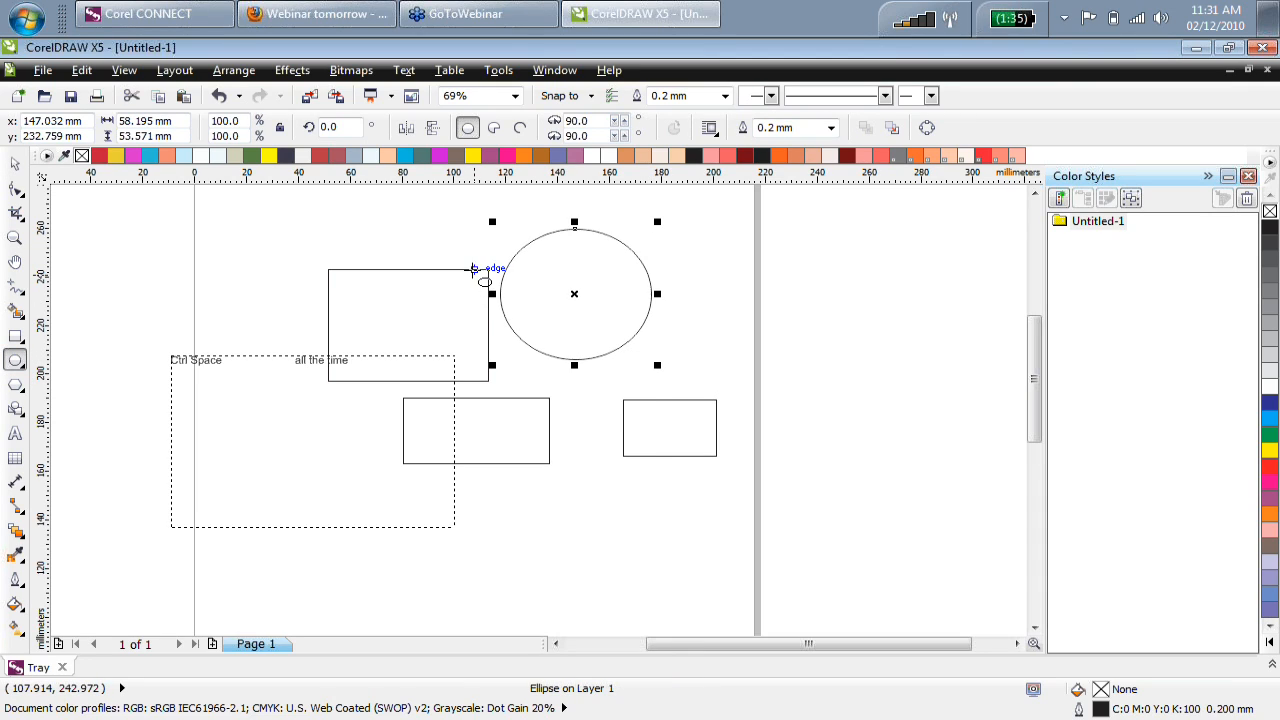
pyautogui.click(478, 270)
pyautogui.click(530, 398)
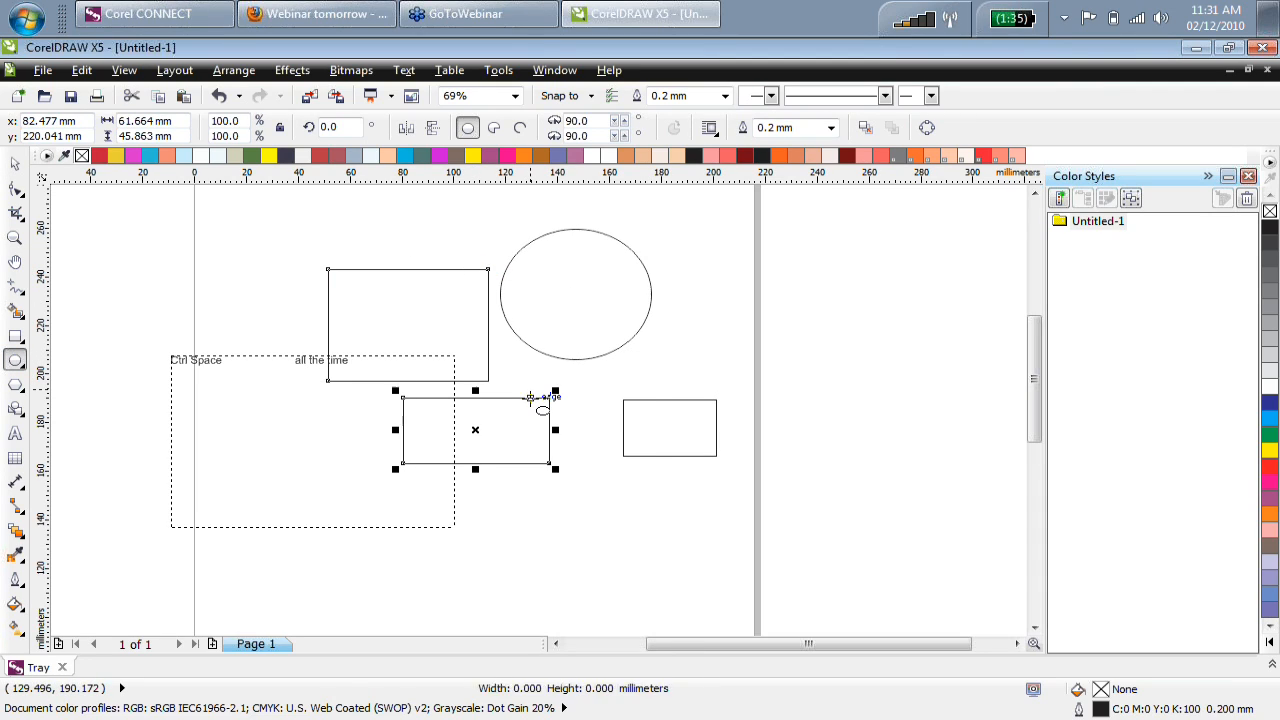
pyautogui.click(691, 401)
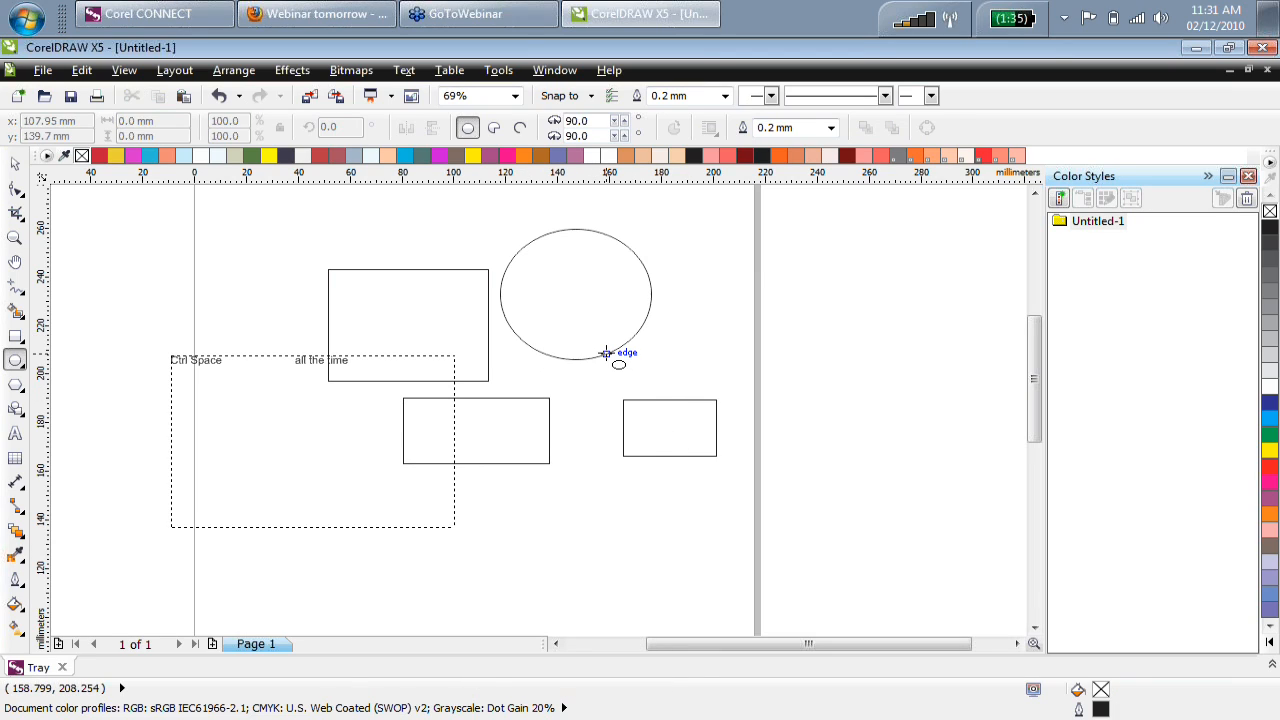
pyautogui.click(606, 356)
pyautogui.click(650, 410)
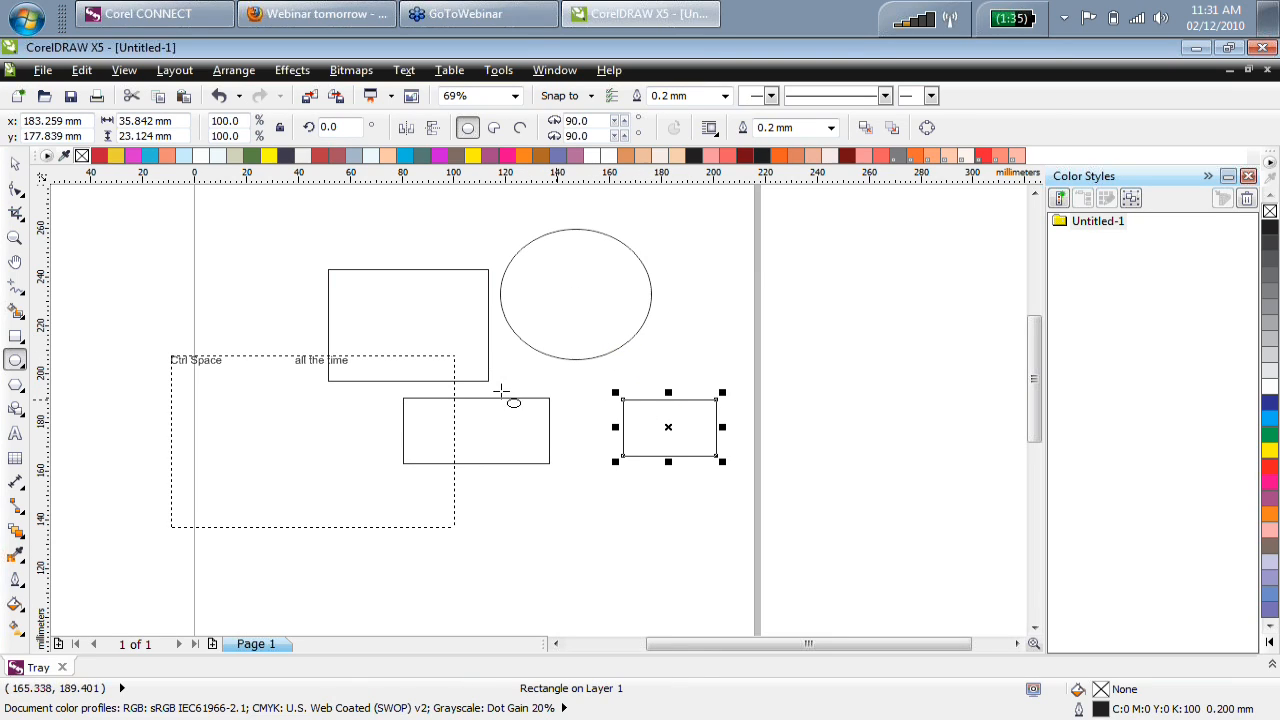
# Draw a larger ellipse of about 104 × 79 mm over the largest rectangle, and select the smaller ellipse and two rectangles by their edges.
pyautogui.click(357, 443)
pyautogui.moveTo(213, 241); pyautogui.dragTo(497, 445)
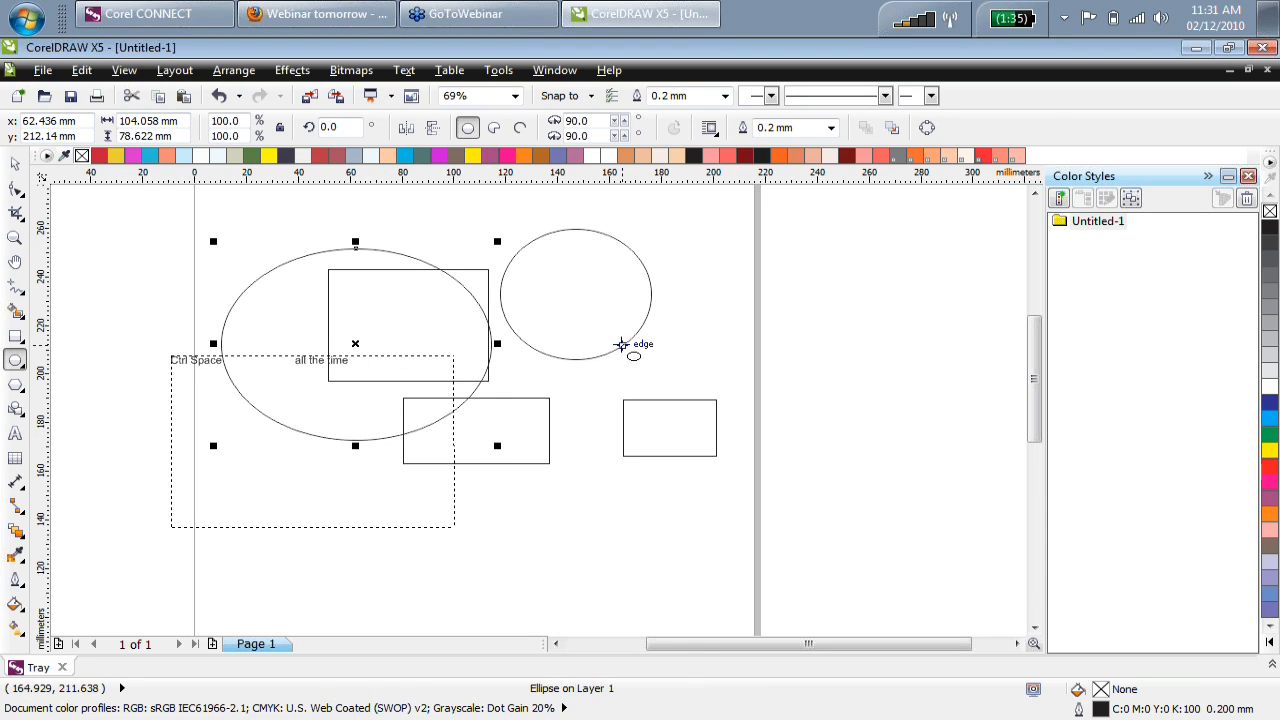
pyautogui.click(625, 343)
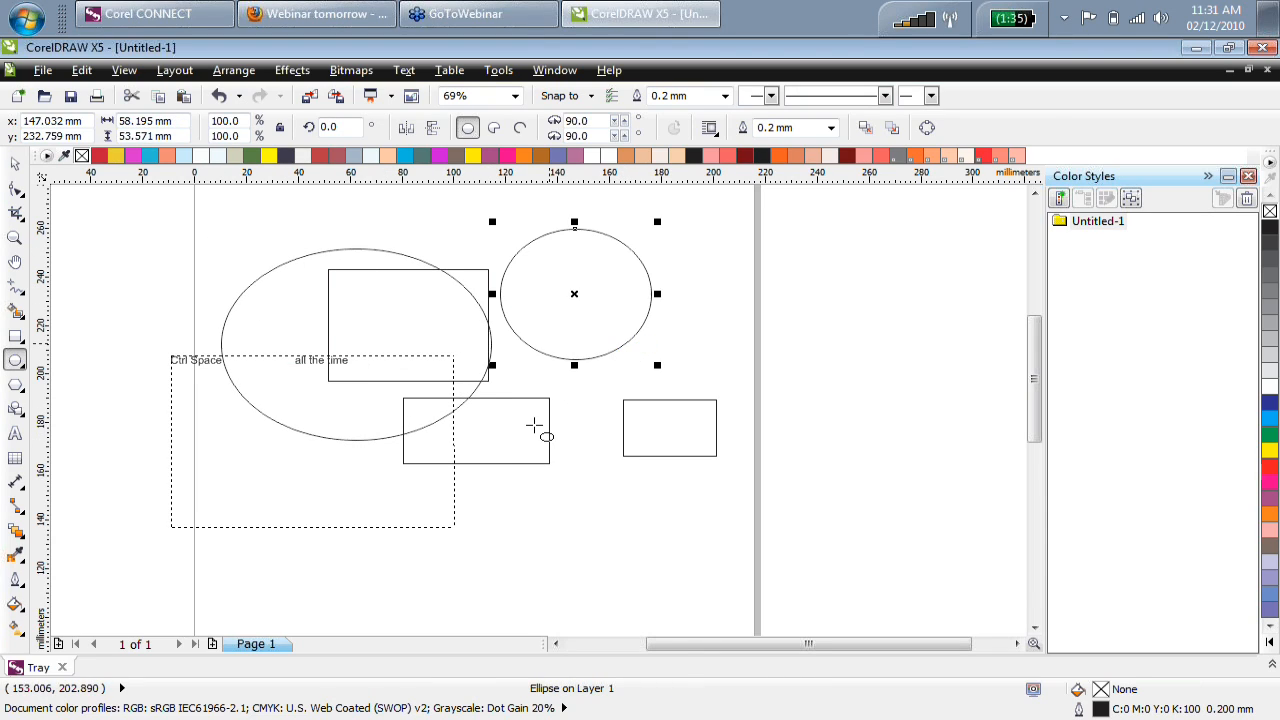
pyautogui.click(500, 400)
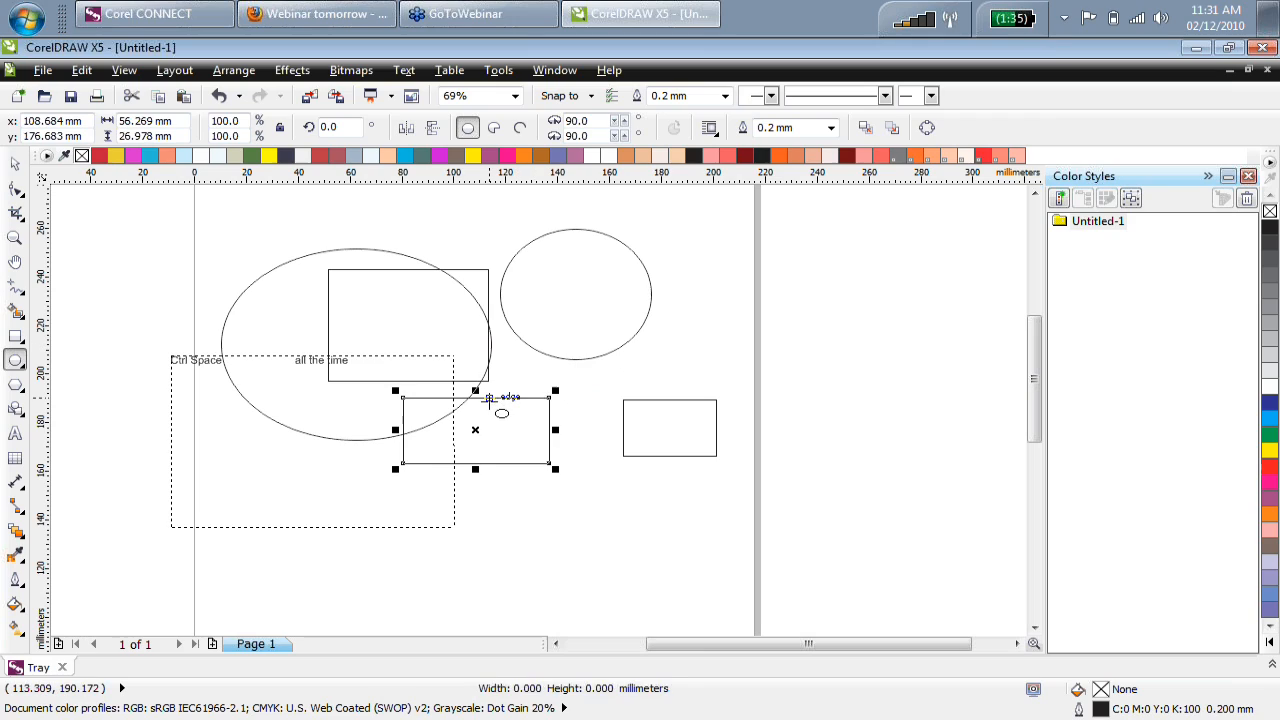
pyautogui.click(458, 270)
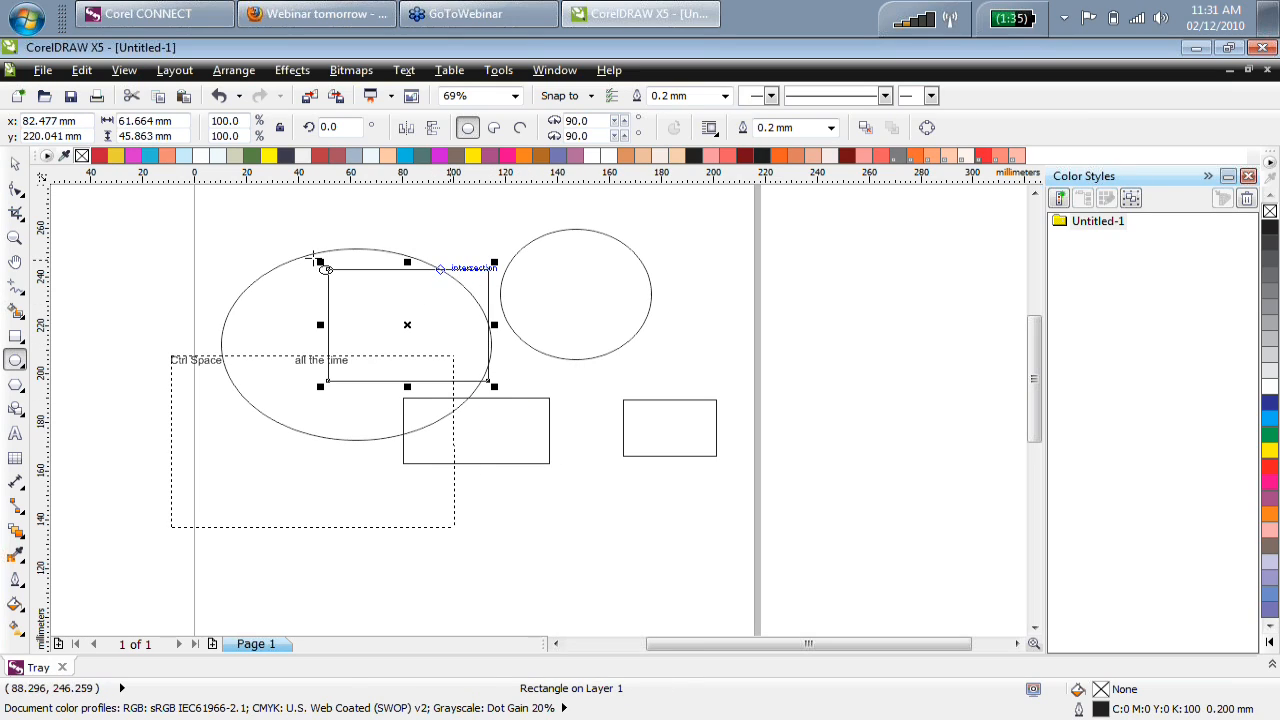
# Select the smaller ellipse by its outline with the Polygon tool active, and clear the selection with the Pick tool.
pyautogui.click(15, 164)
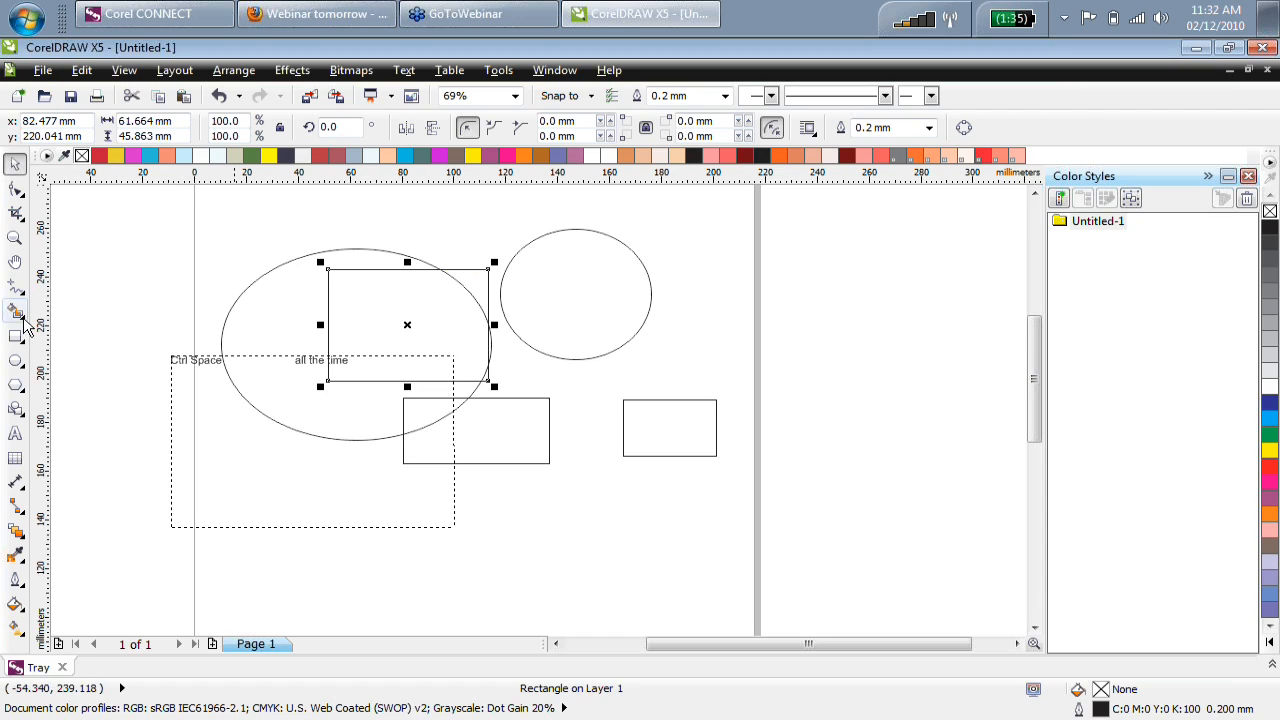
pyautogui.click(18, 386)
pyautogui.click(321, 382)
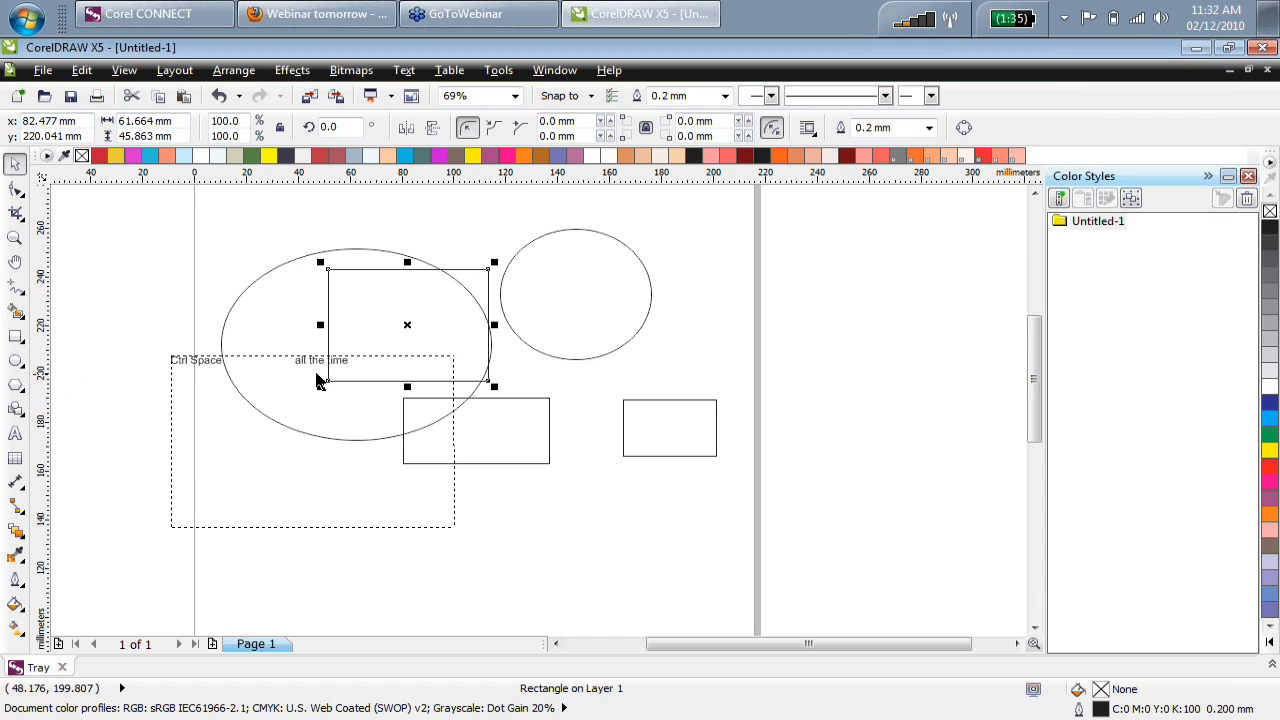
pyautogui.click(16, 388)
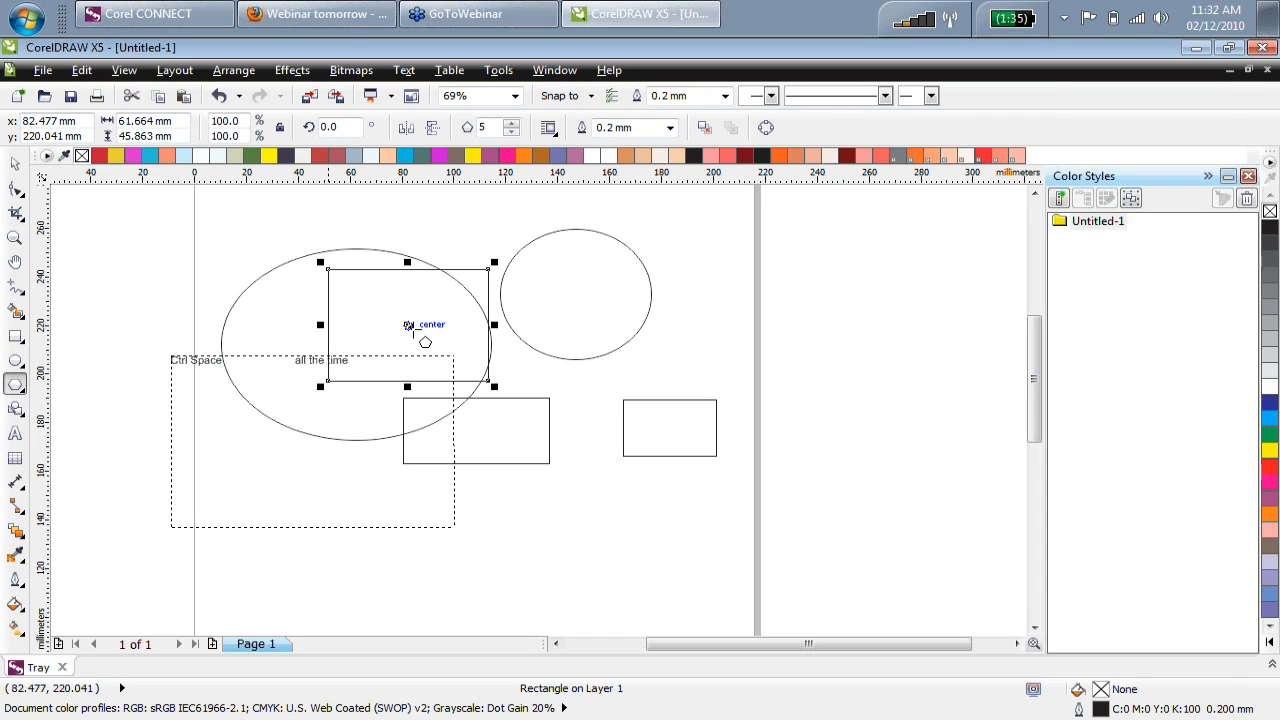
pyautogui.click(551, 236)
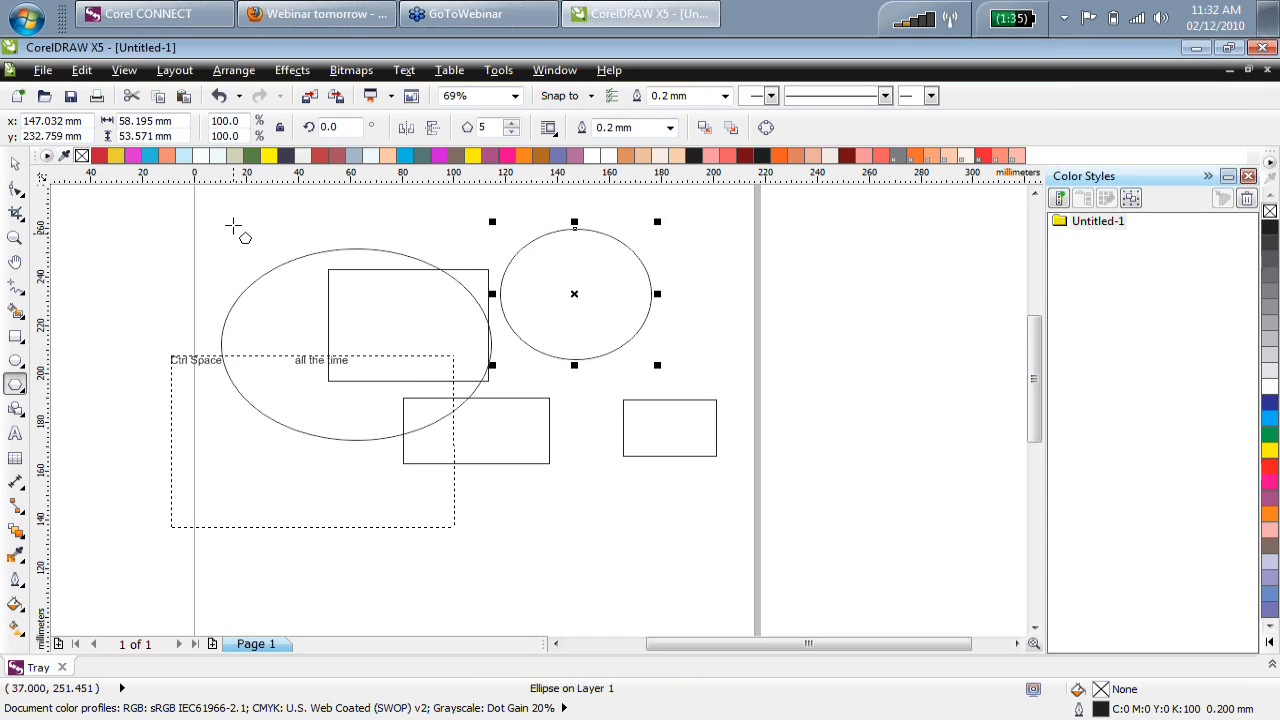
pyautogui.click(20, 165)
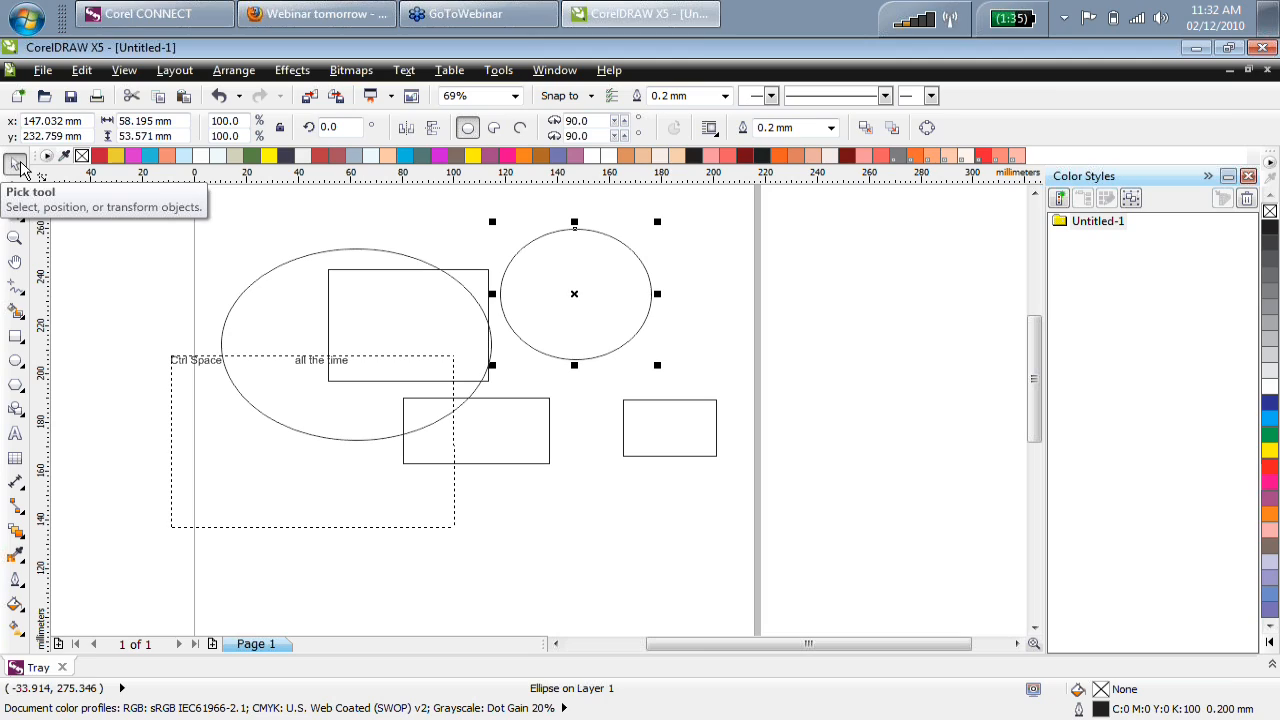
pyautogui.click(109, 251)
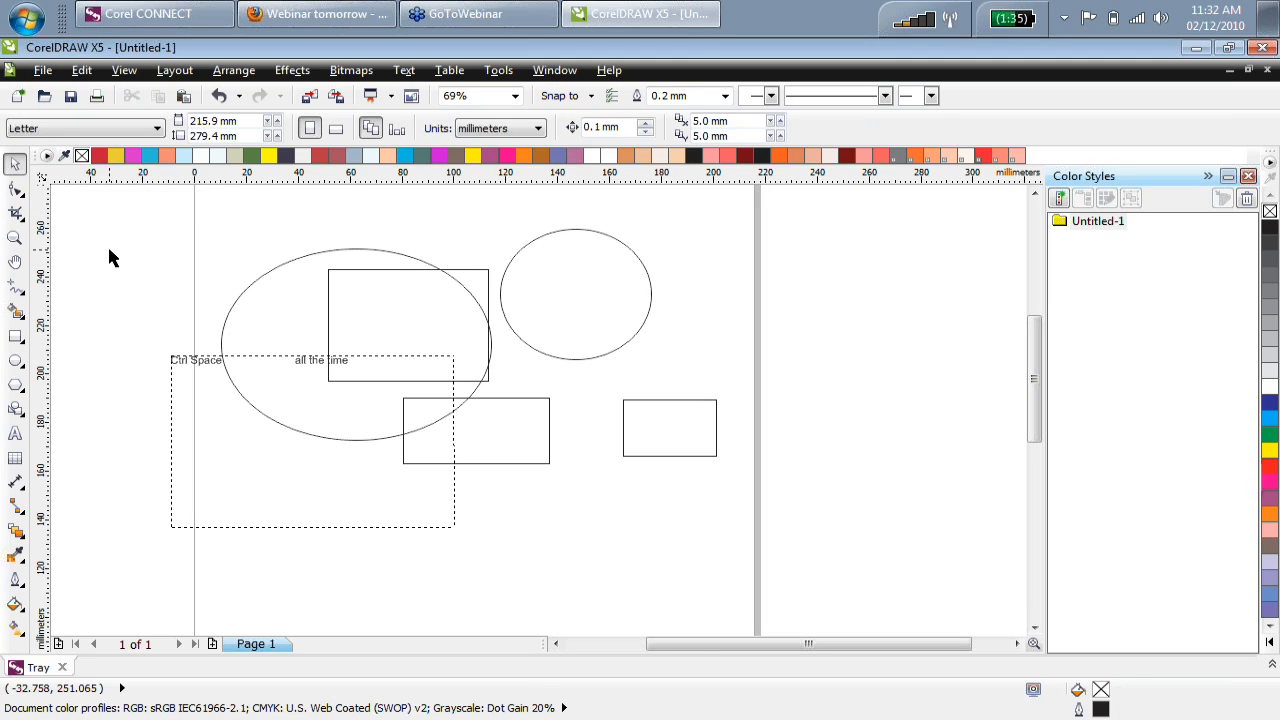
# Draw a rectangle of about 65 × 51 mm across the page's edge, and select the large ellipse with the Rectangle tool still active.
pyautogui.click(15, 337)
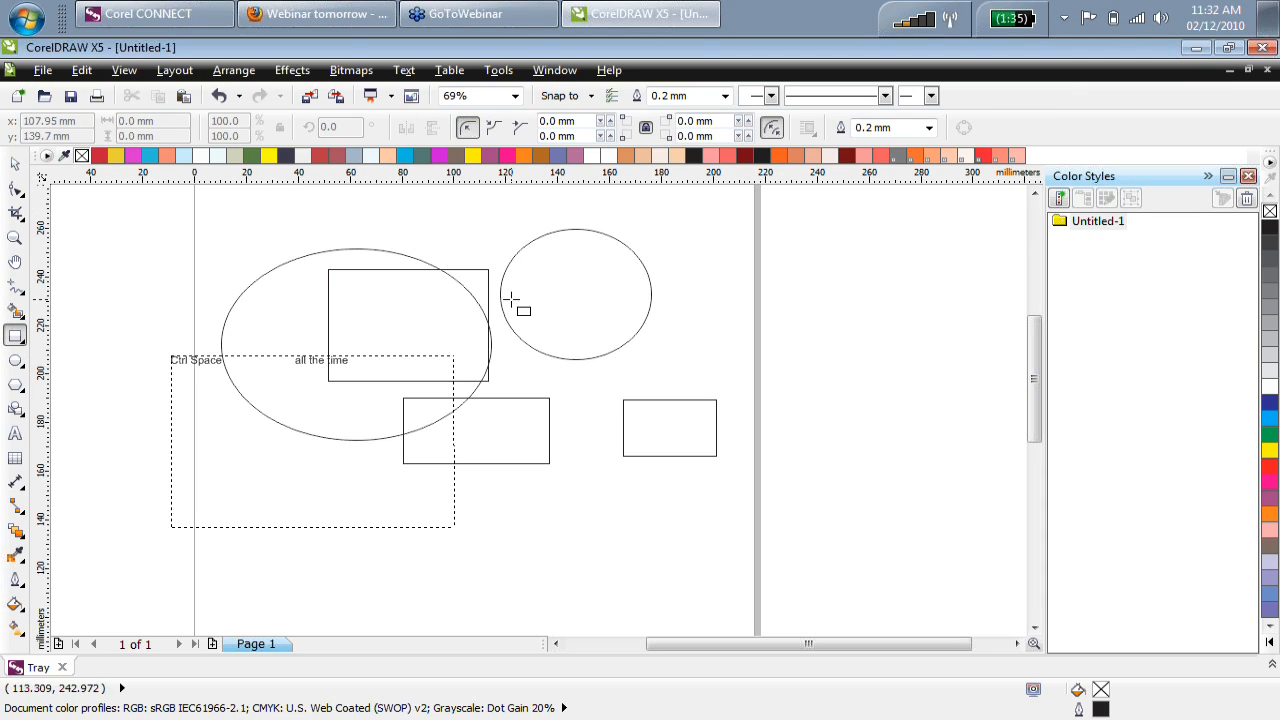
pyautogui.click(383, 250)
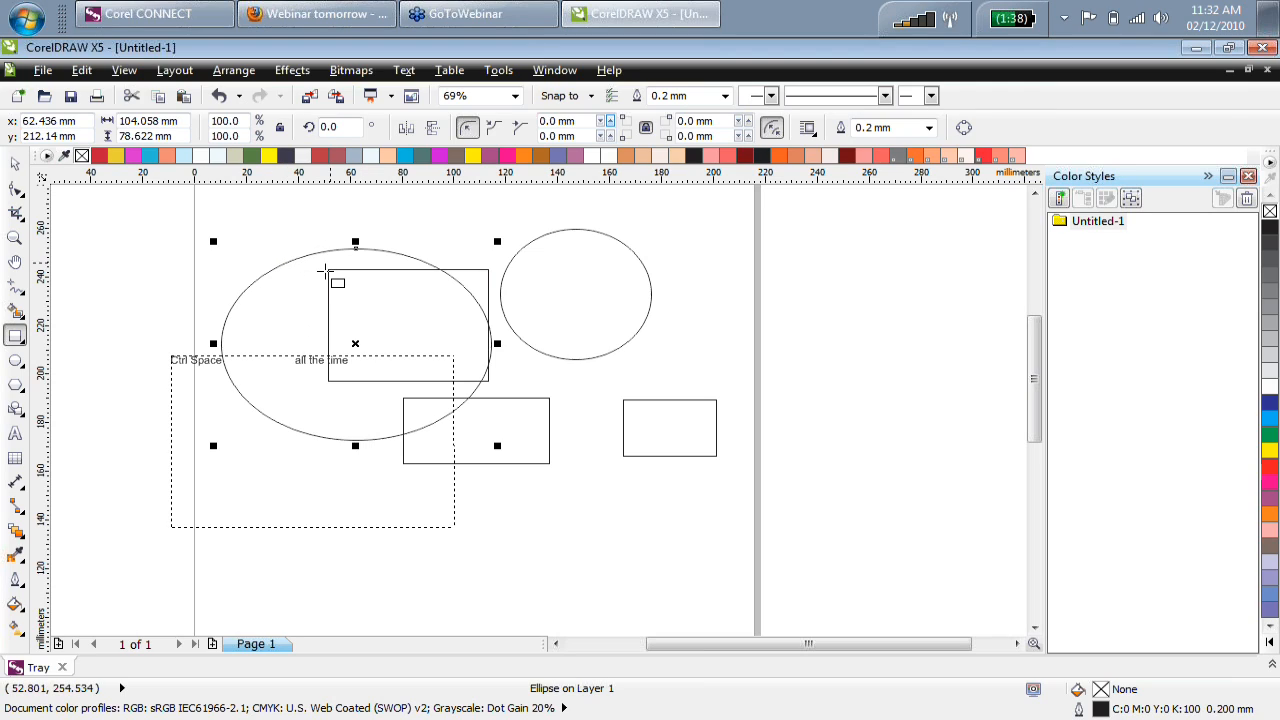
pyautogui.moveTo(685, 255); pyautogui.dragTo(854, 380)
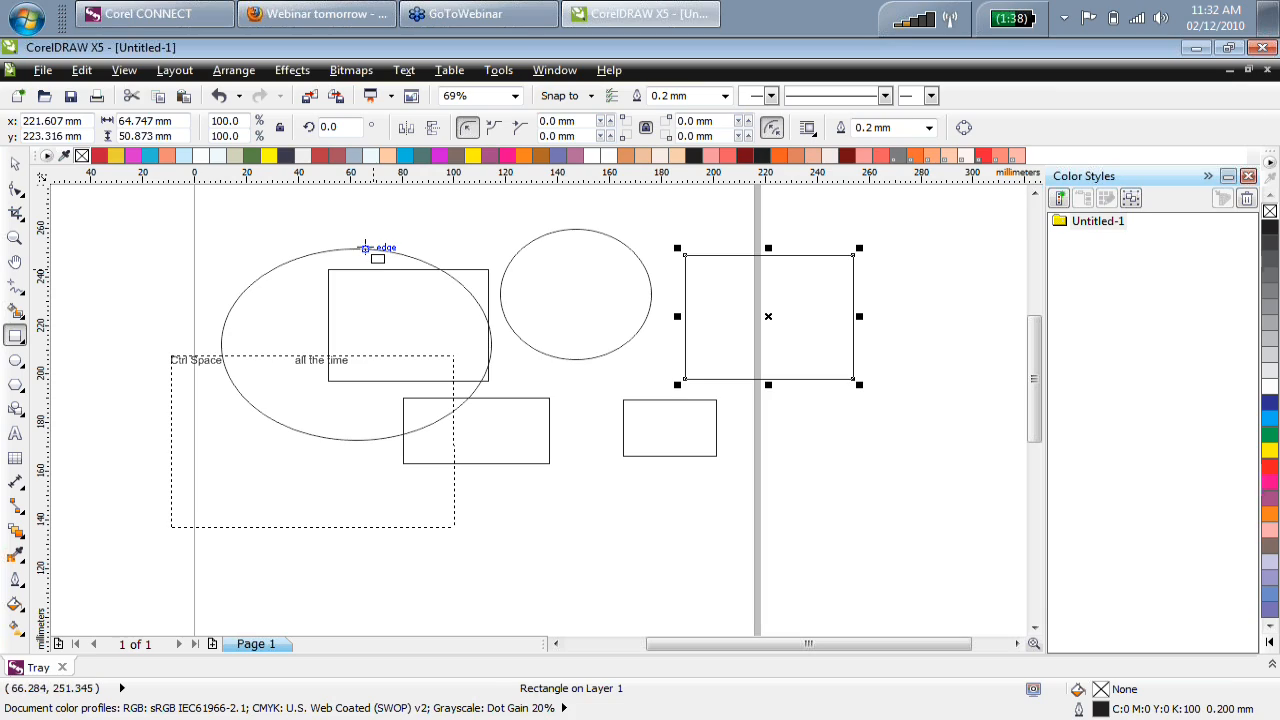
pyautogui.click(364, 247)
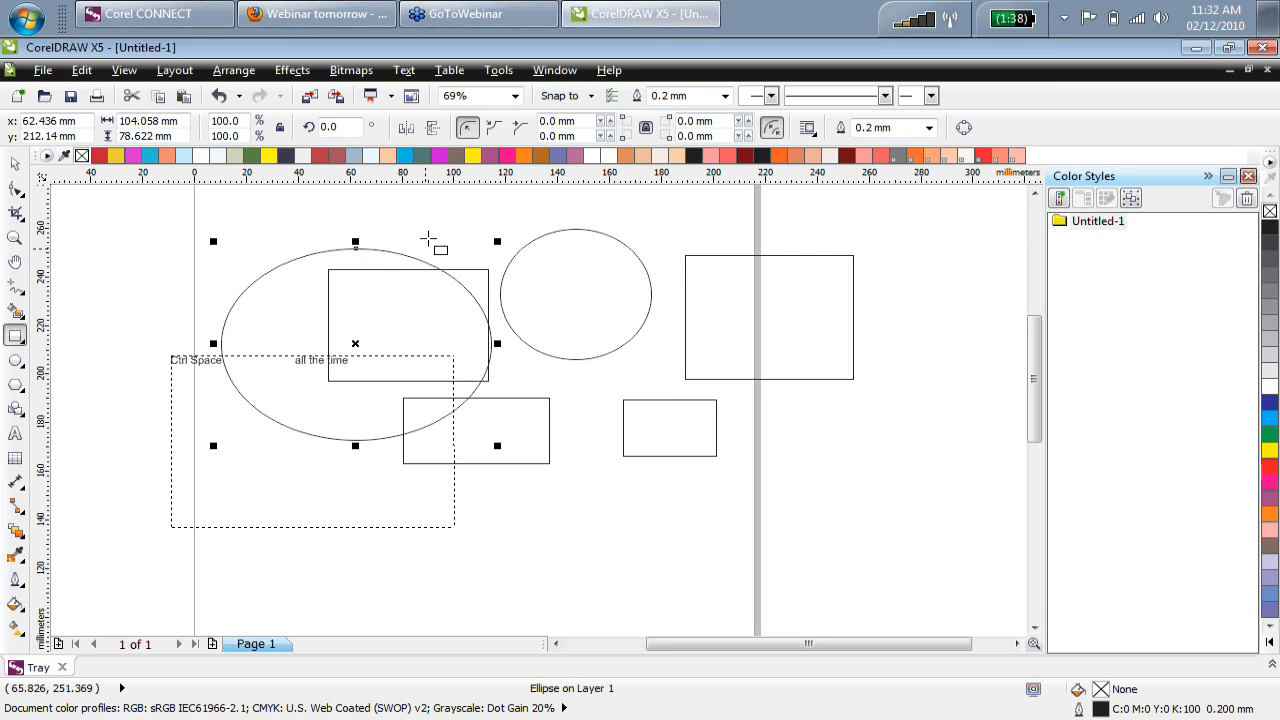
# Select the rectangle crossing the page edge with the Pick tool and give its corners a scalloped shape with an 11.1 mm radius.
pyautogui.click(14, 165)
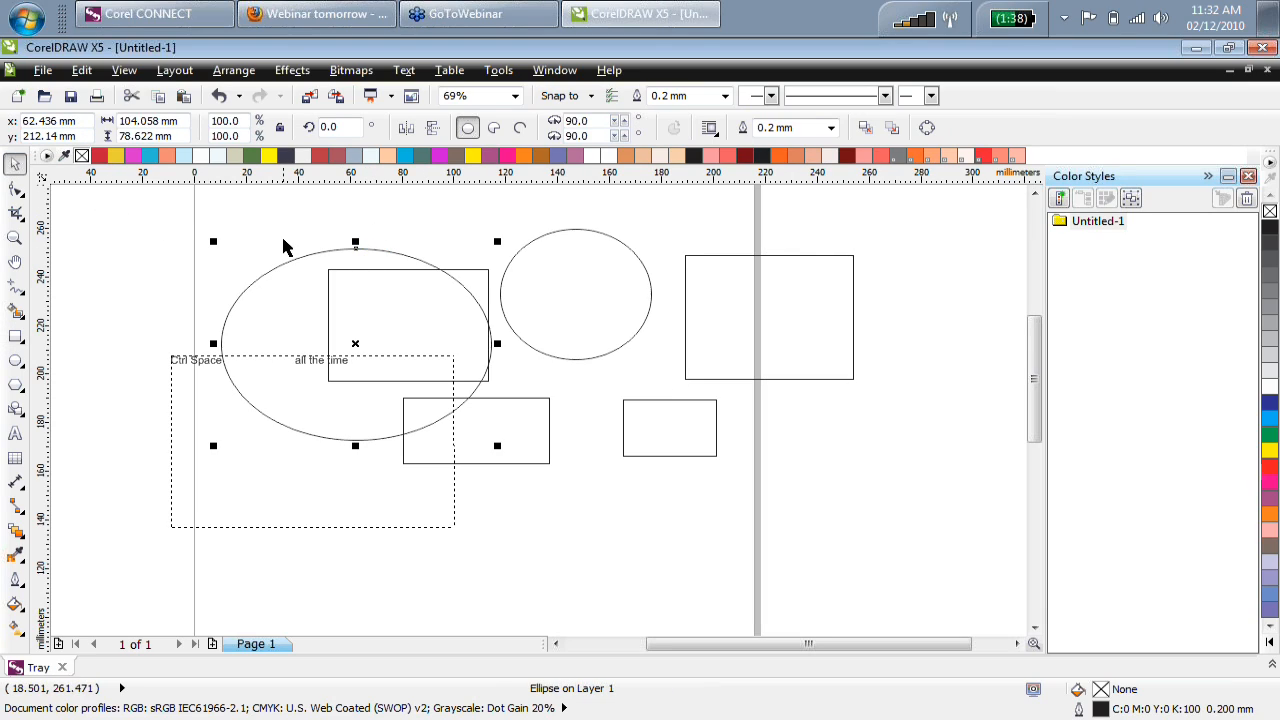
pyautogui.click(745, 263)
pyautogui.click(705, 256)
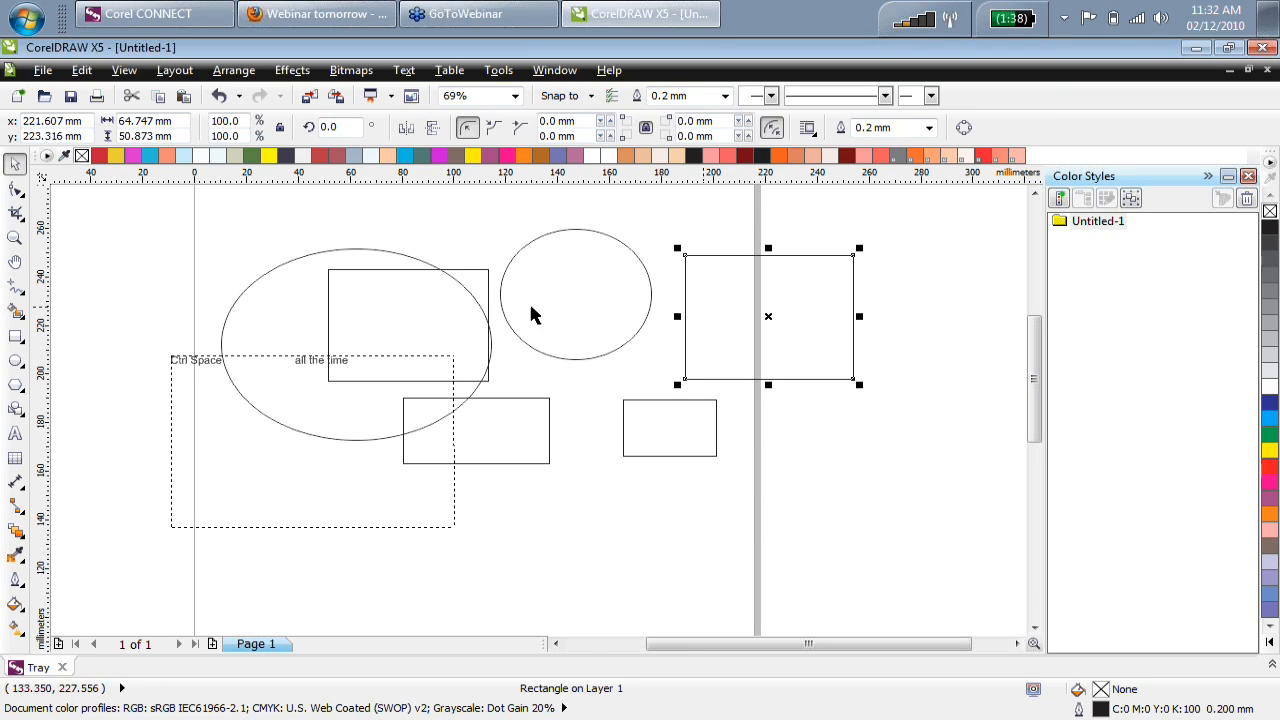
pyautogui.click(371, 250)
pyautogui.click(760, 257)
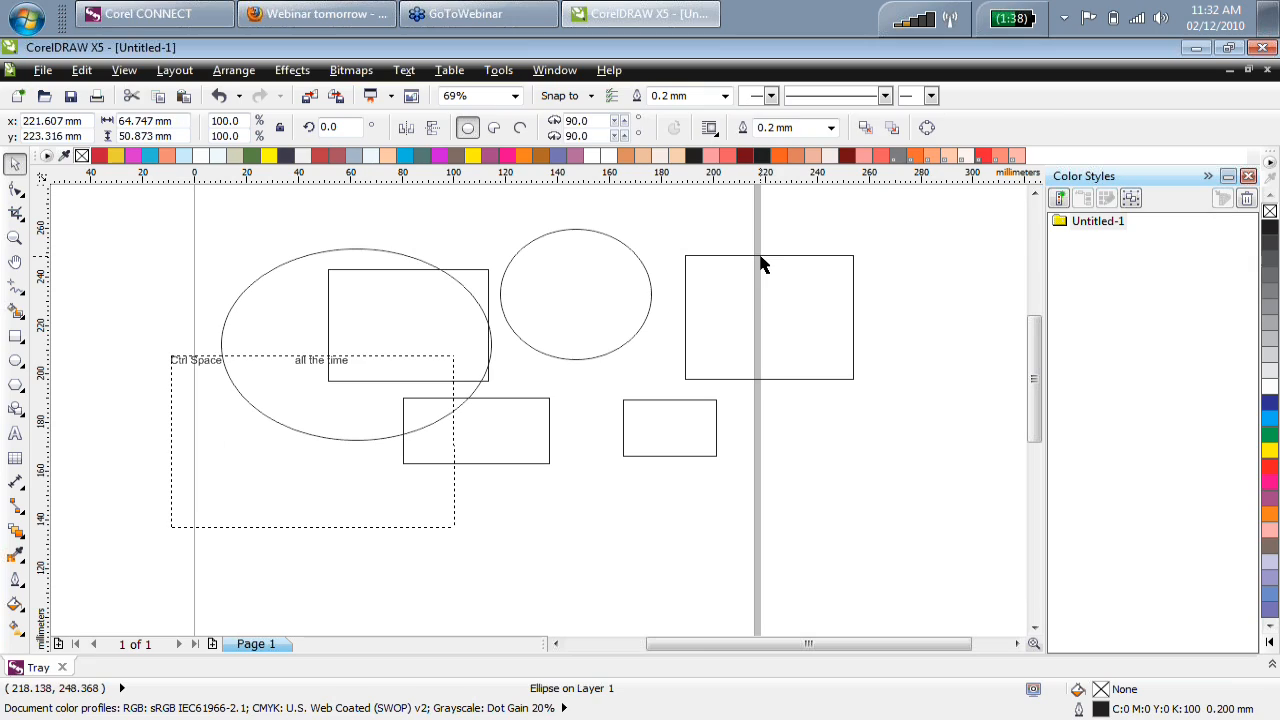
pyautogui.click(490, 127)
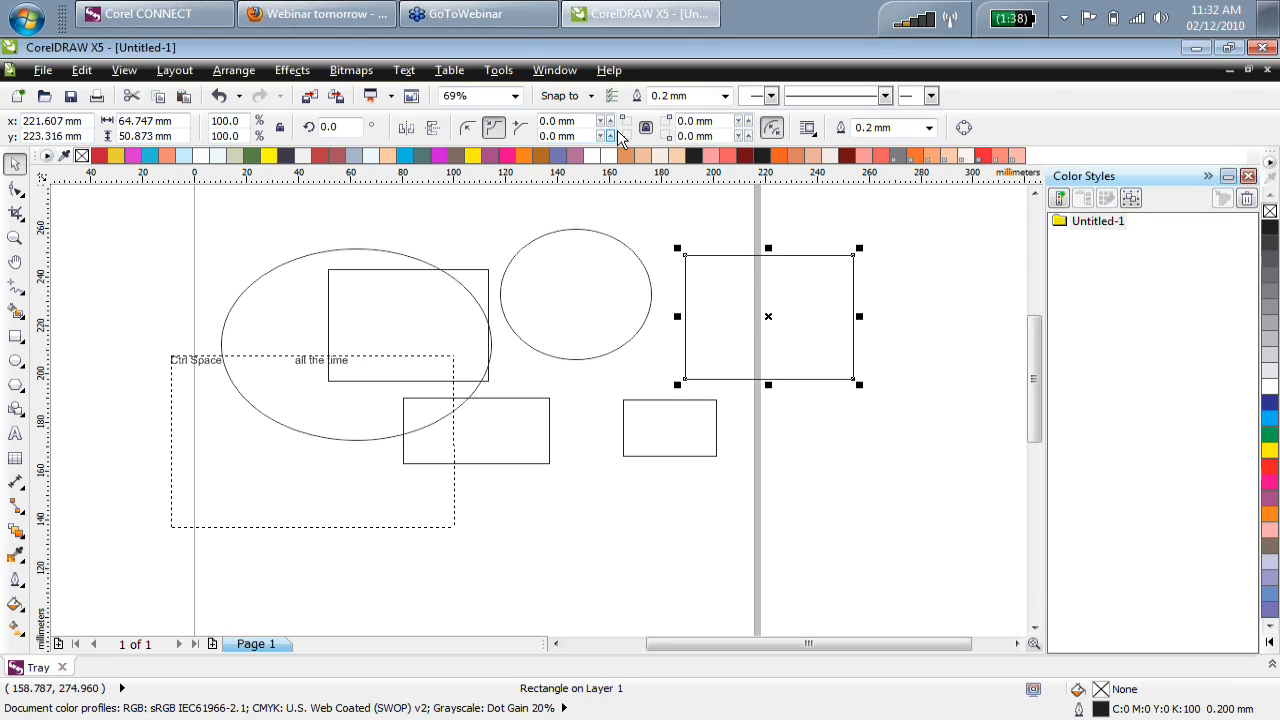
pyautogui.moveTo(608, 120); pyautogui.dragTo(608, 22)
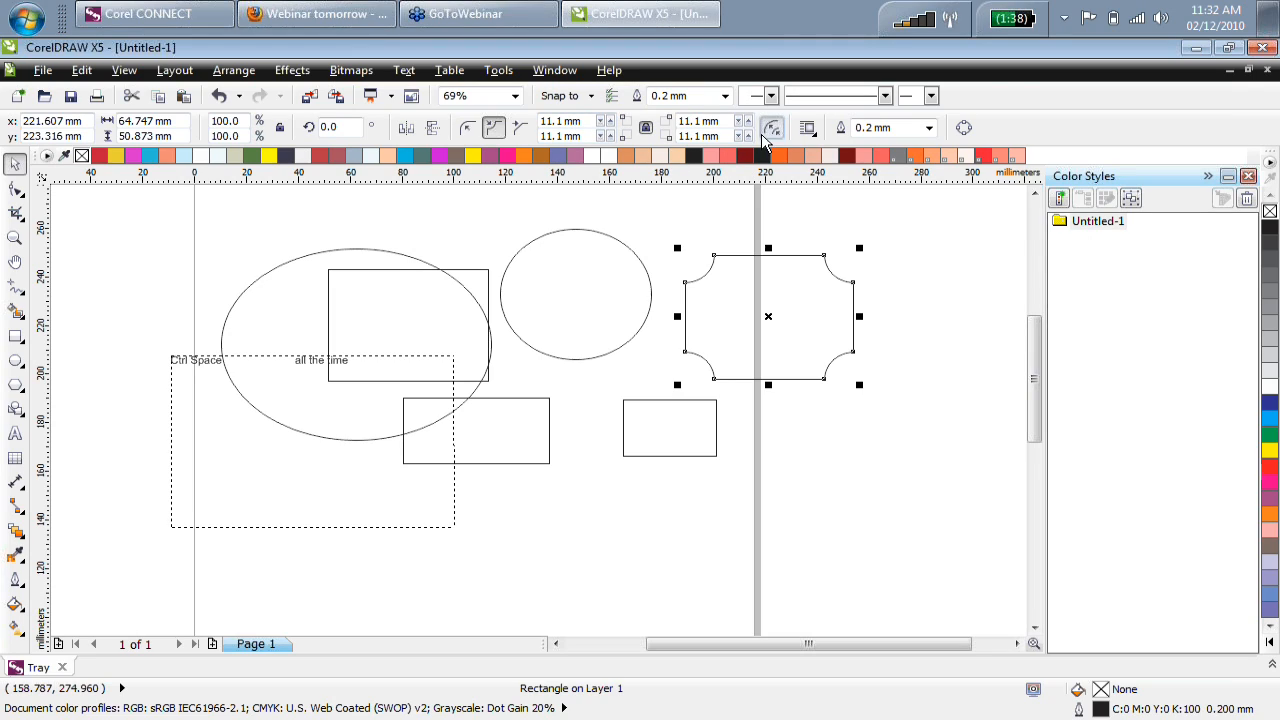
# Scale the scalloped rectangle to about 45.5% with relative corner scaling off, and undo the resize.
pyautogui.moveTo(859, 249); pyautogui.dragTo(767, 316)
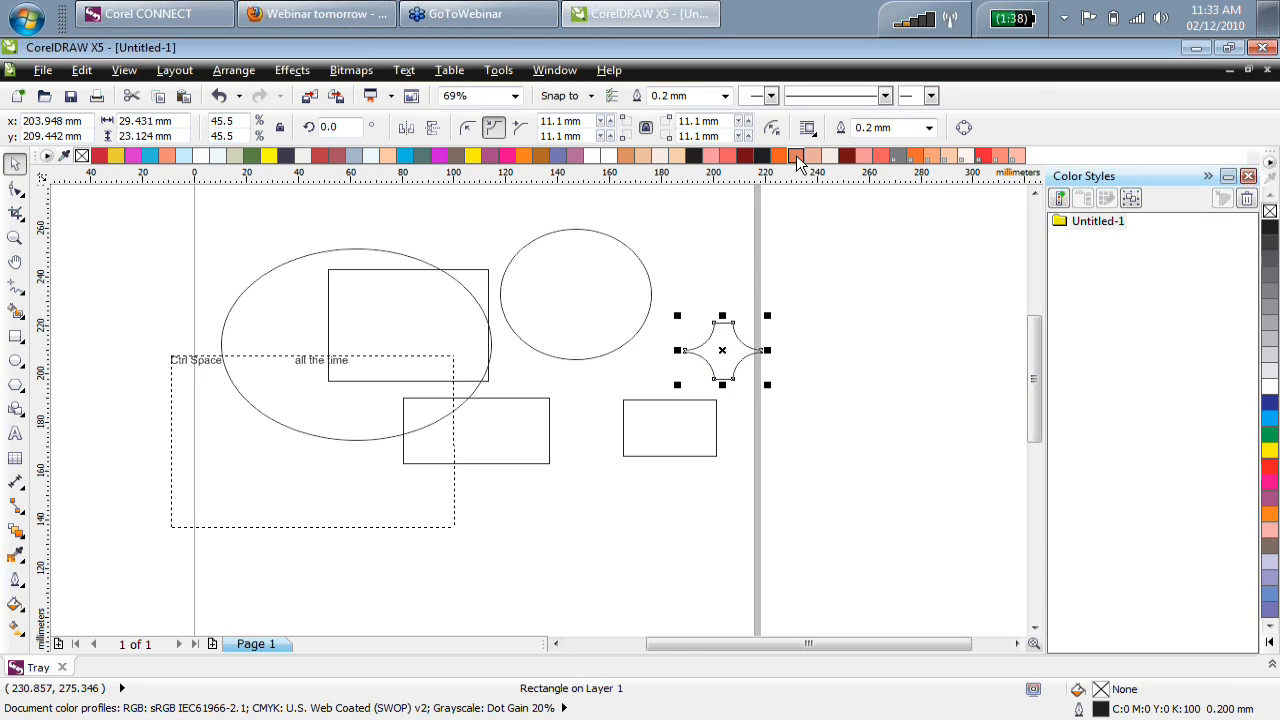
pyautogui.click(808, 128)
pyautogui.click(707, 279)
pyautogui.hotkey('ctrl', 'z')
pyautogui.scroll(-10, 707, 279)
pyautogui.moveTo(1035, 516); pyautogui.dragTo(1037, 352)
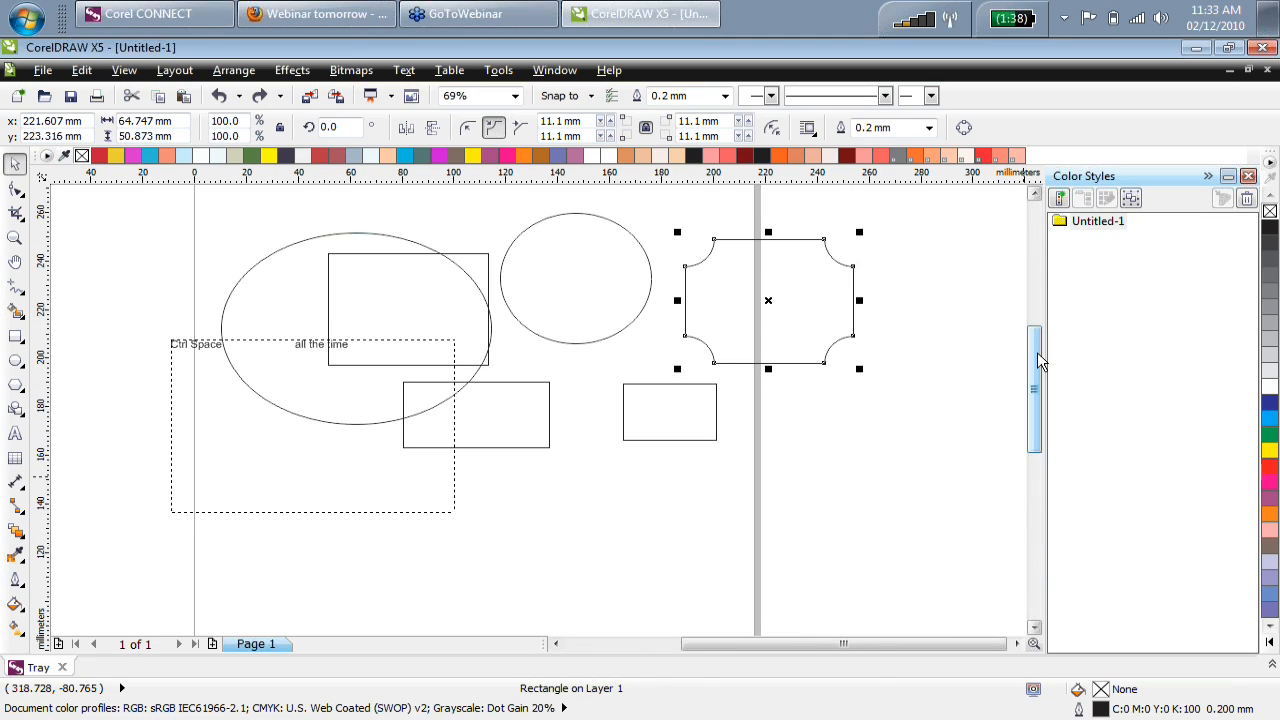
# Turn on relative corner scaling and shrink the scalloped rectangle to about 20 × 16 mm, placing it inside the page beside the smaller ellipse.
pyautogui.click(864, 227)
pyautogui.moveTo(837, 267); pyautogui.dragTo(702, 312)
pyautogui.click(771, 127)
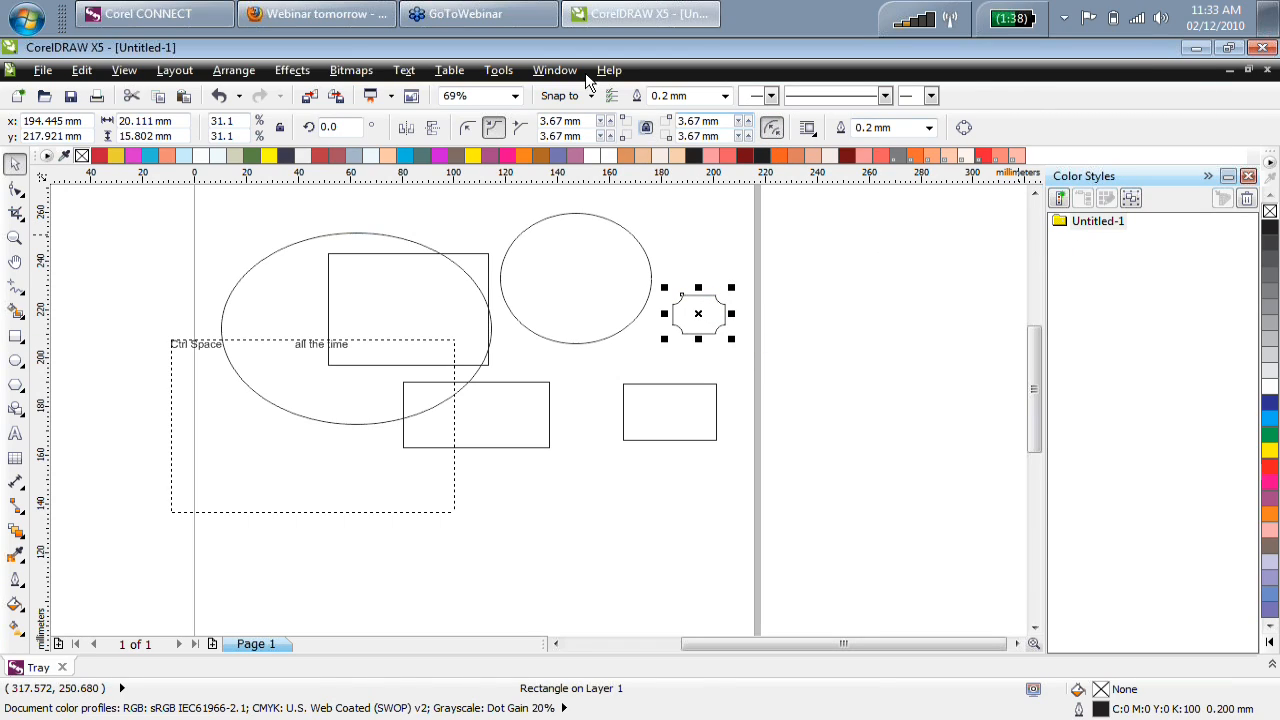
# Open the Object Coordinates docker for the selected scalloped rectangle.
pyautogui.click(498, 70)
pyautogui.moveTo(550, 70)
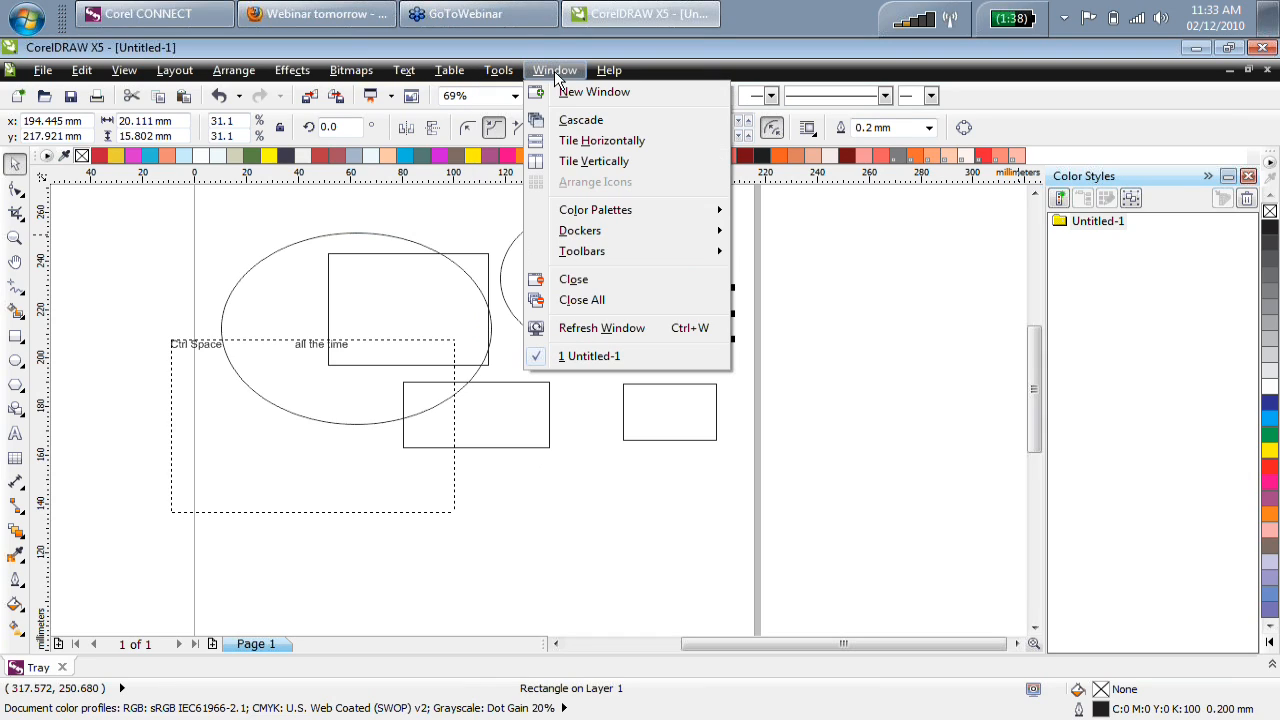
pyautogui.moveTo(650, 231)
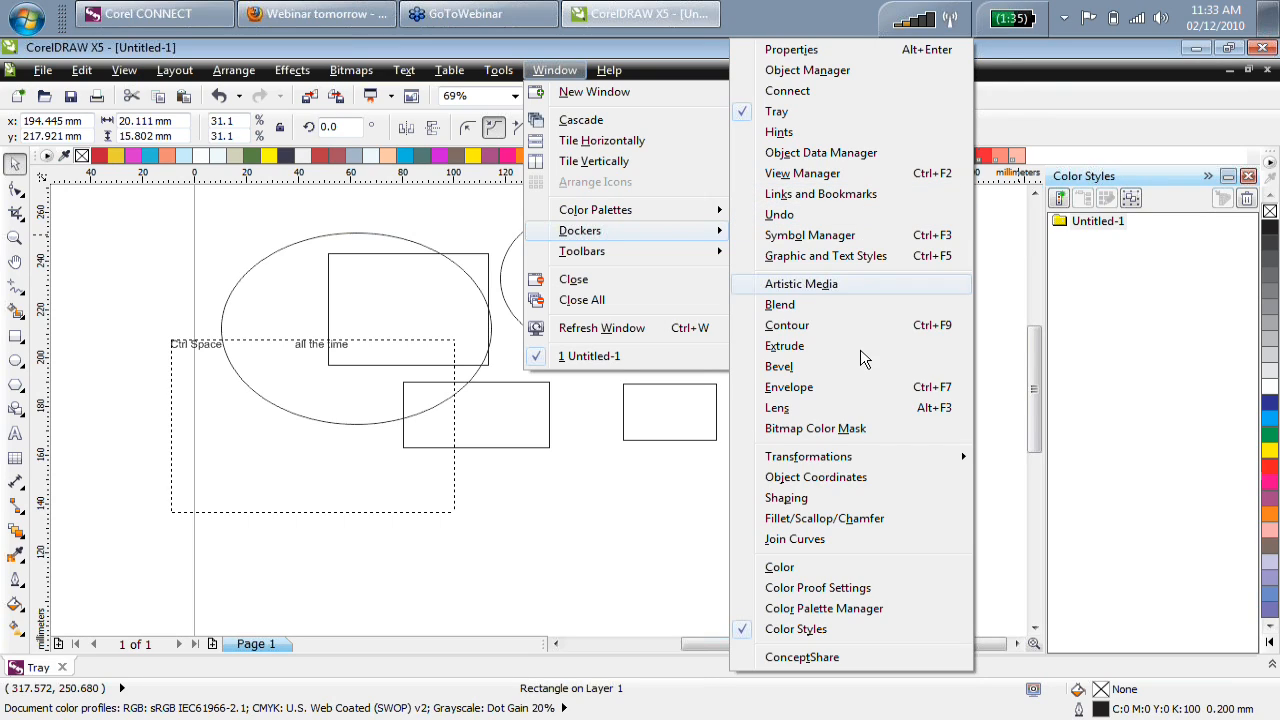
pyautogui.click(870, 478)
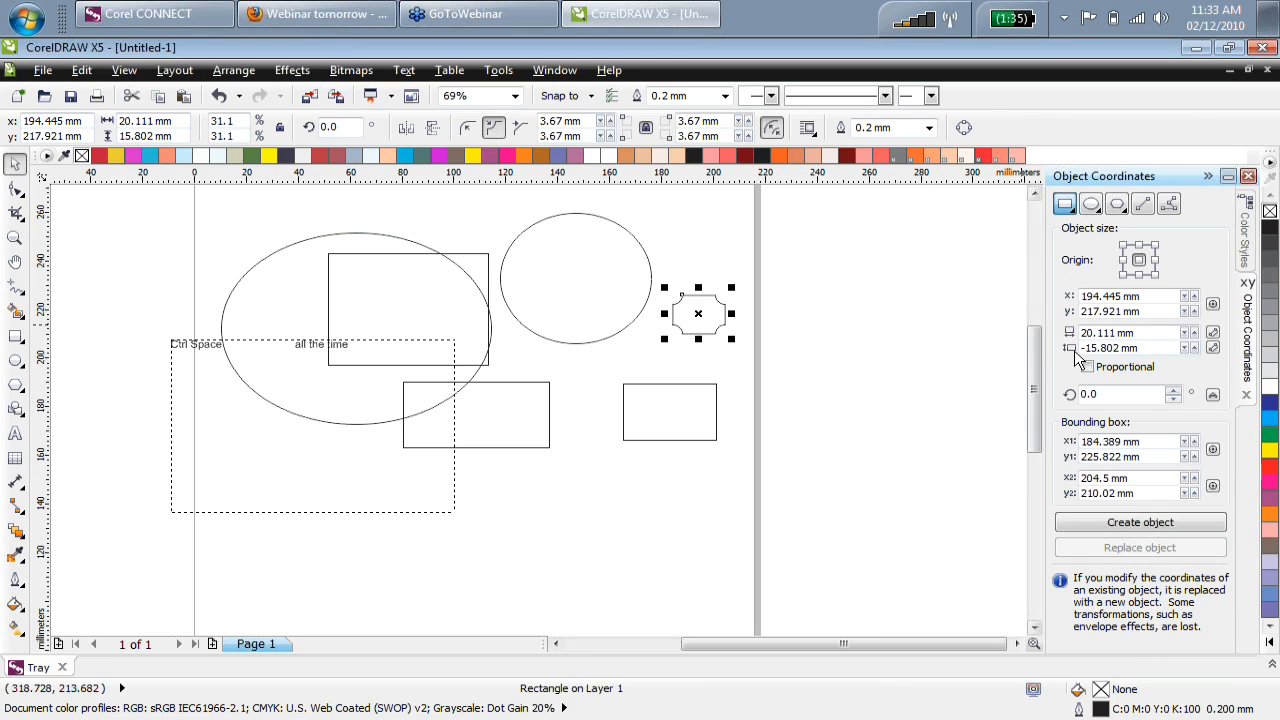
# Create a duplicate scalloped rectangle with its bottom-left origin at 0, 0 mm, and move it inside the page to about 59, 41 mm.
pyautogui.moveTo(1032, 351); pyautogui.dragTo(1037, 428)
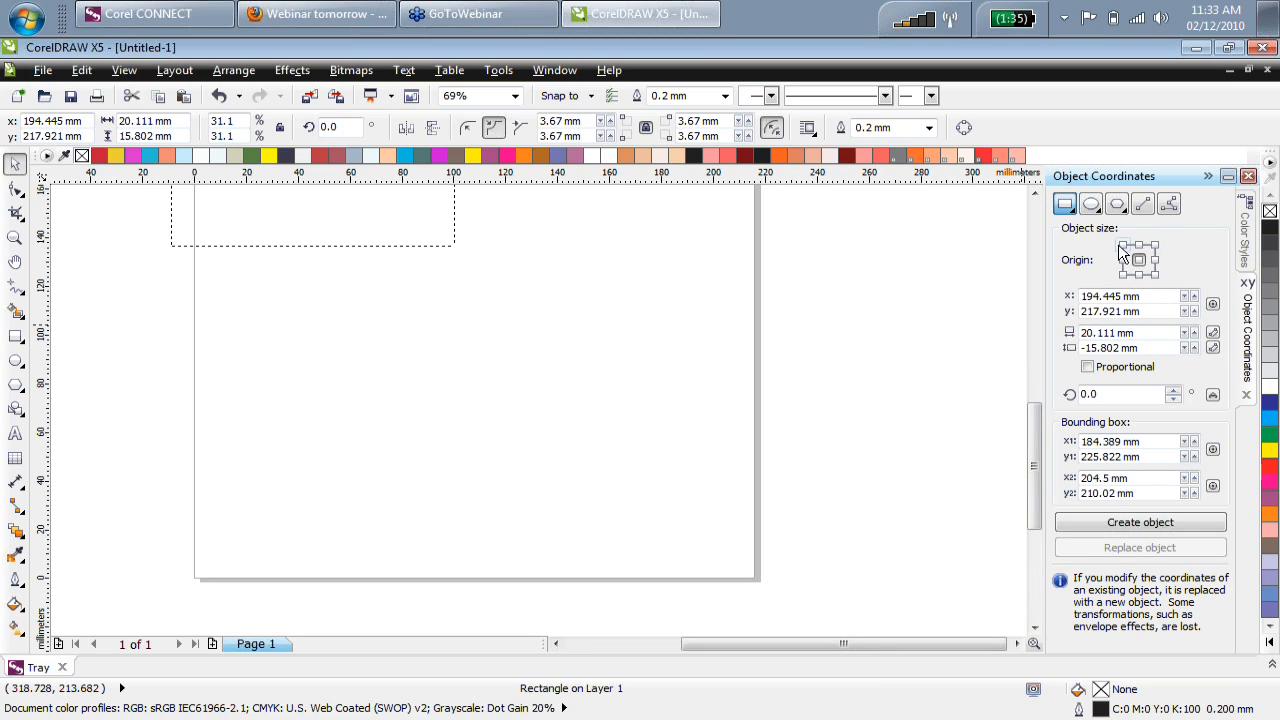
pyautogui.click(1123, 276)
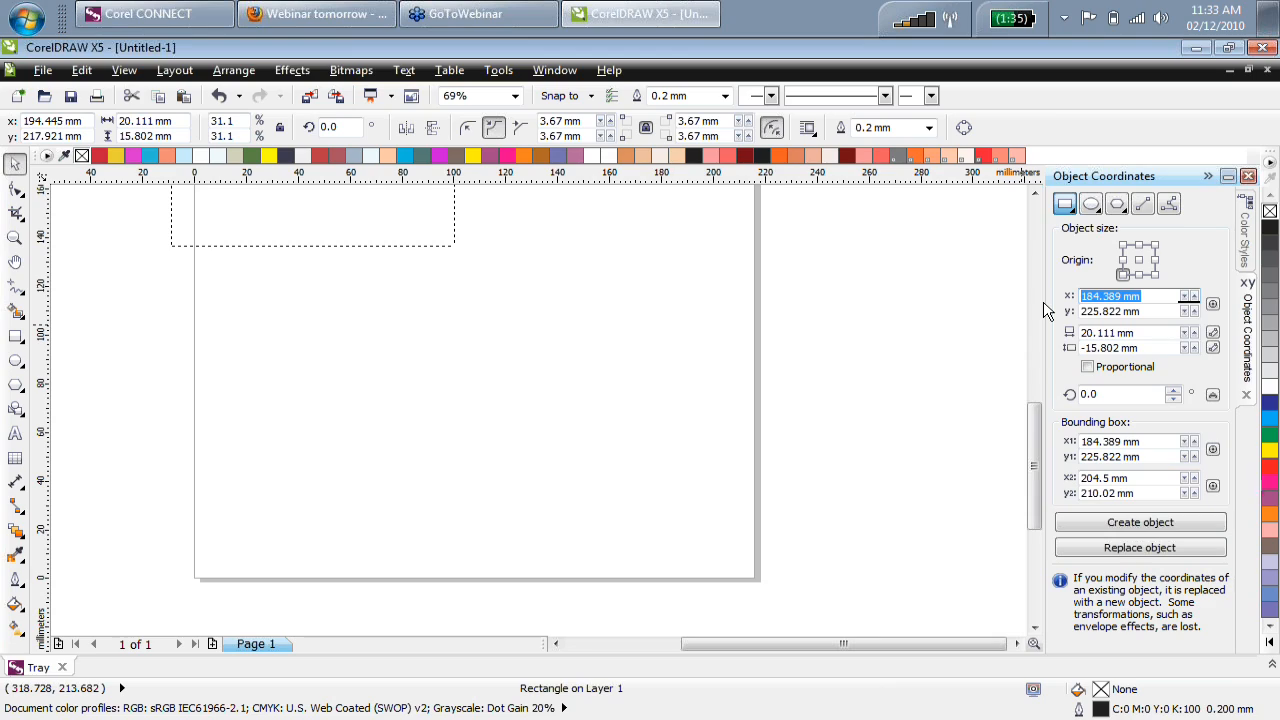
pyautogui.write('0')
pyautogui.press('Tab')
pyautogui.write('0')
pyautogui.press('Return')
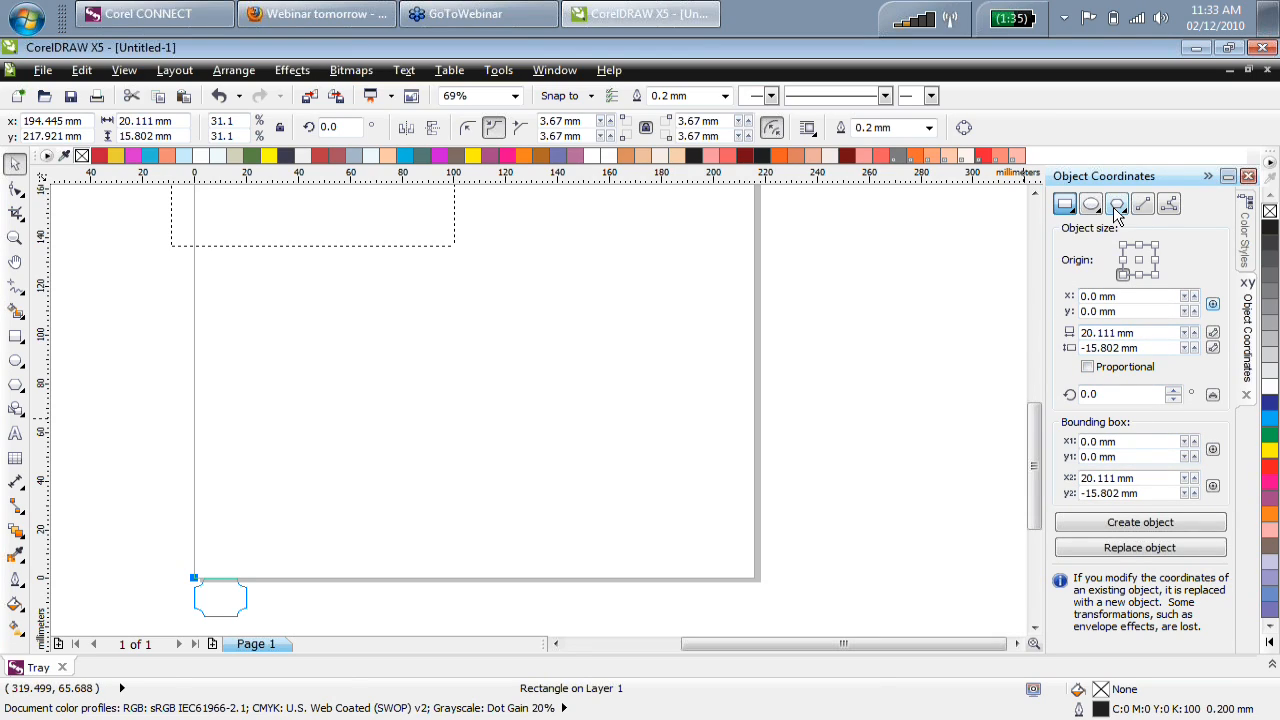
pyautogui.click(1105, 521)
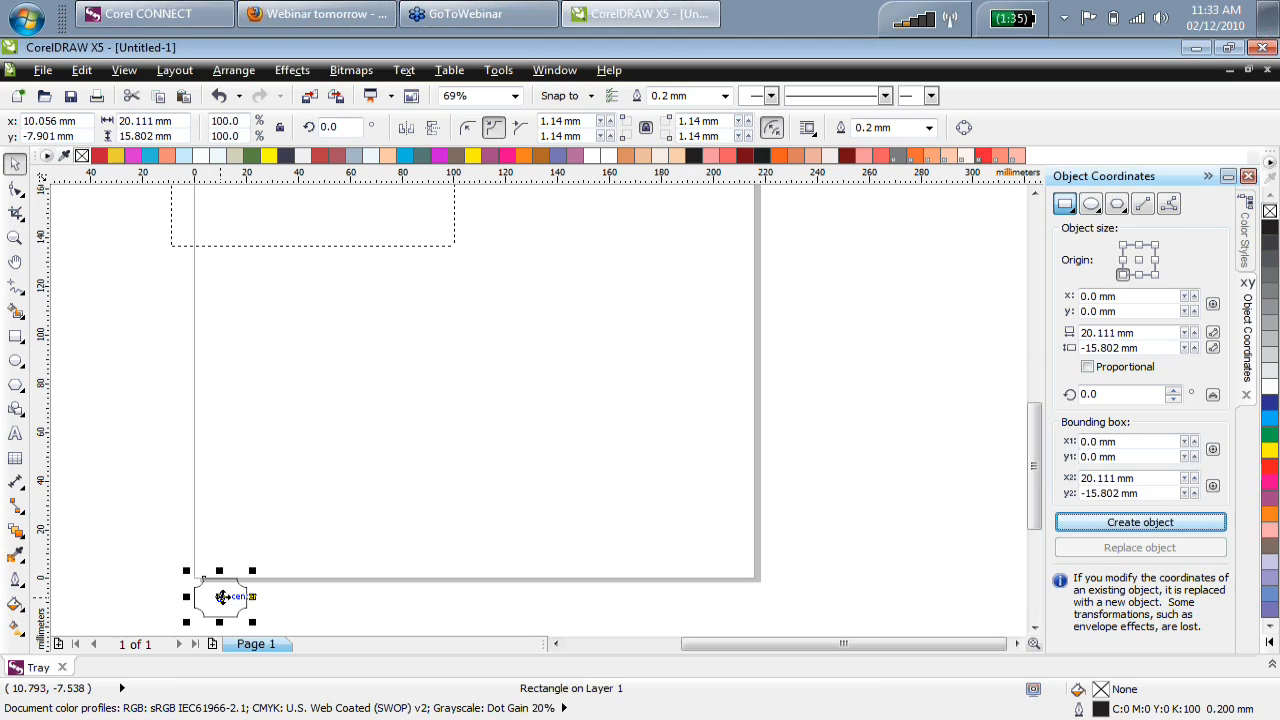
pyautogui.moveTo(222, 597); pyautogui.dragTo(349, 480)
# Create a 6-sided polygon from the Object Coordinates docker and enlarge it to about 75 × 68 mm beside the lower scalloped rectangle.
pyautogui.click(1068, 208)
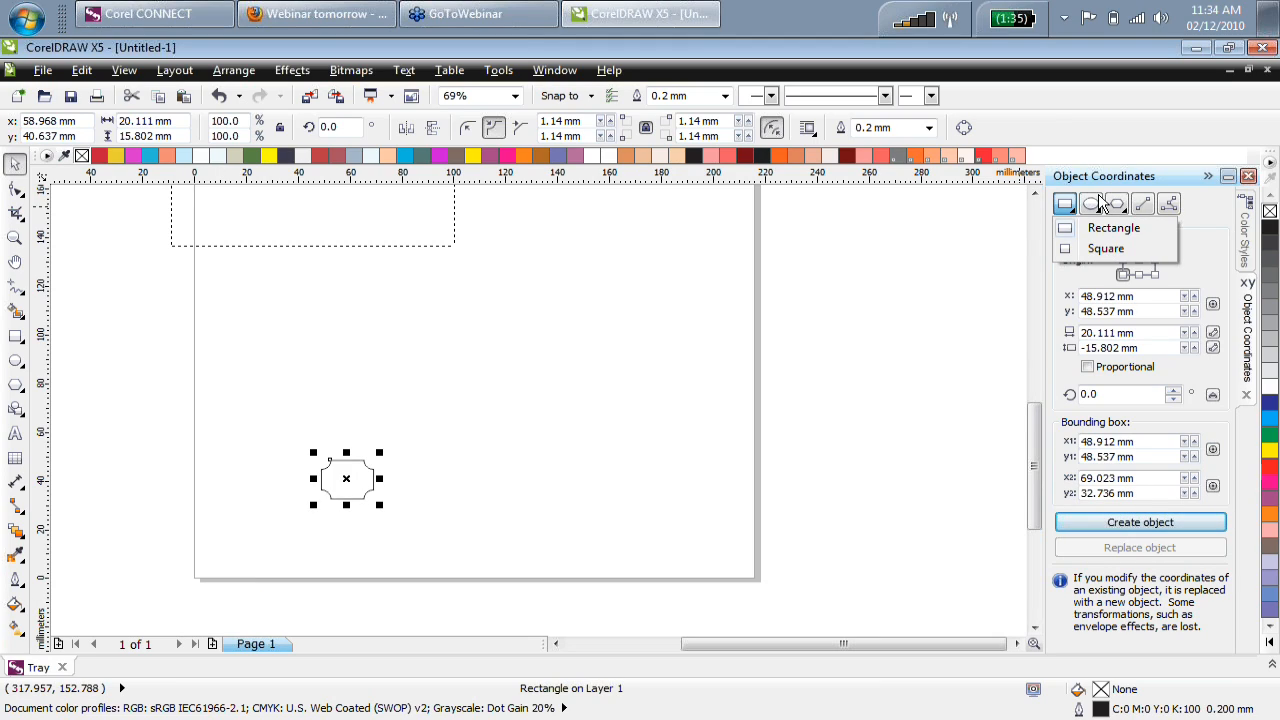
pyautogui.click(1118, 204)
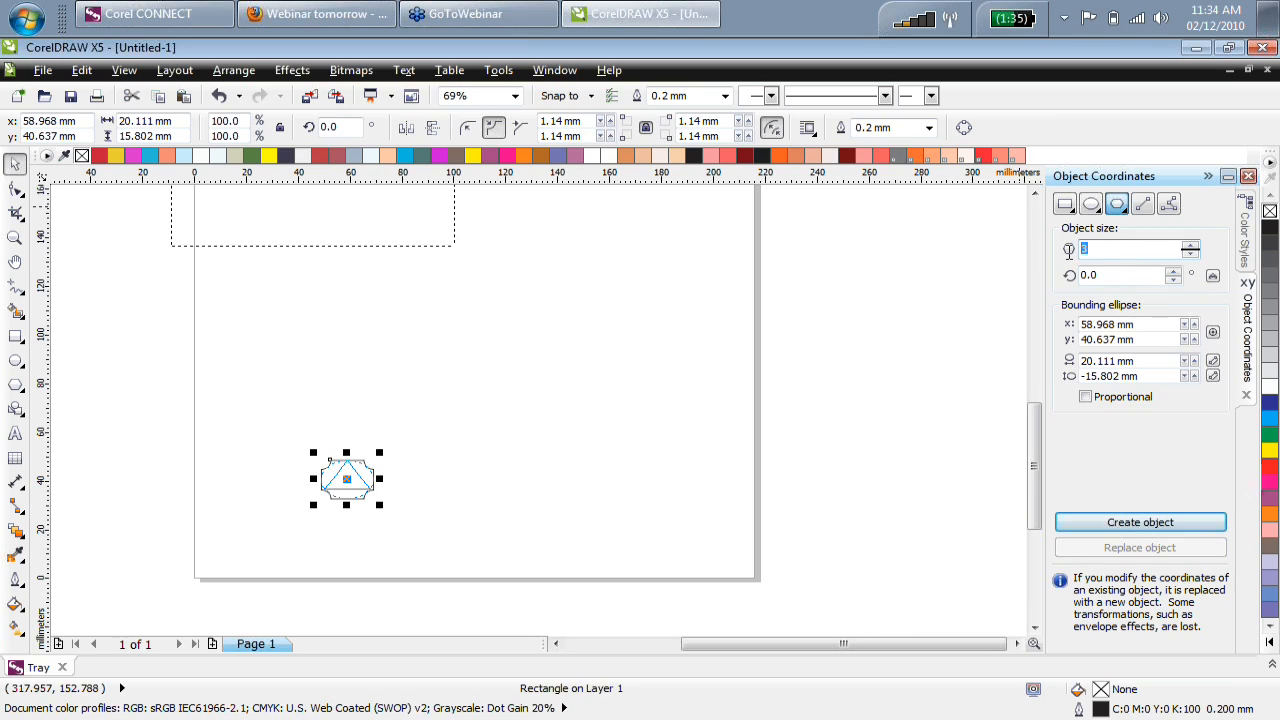
pyautogui.write('6')
pyautogui.click(1123, 523)
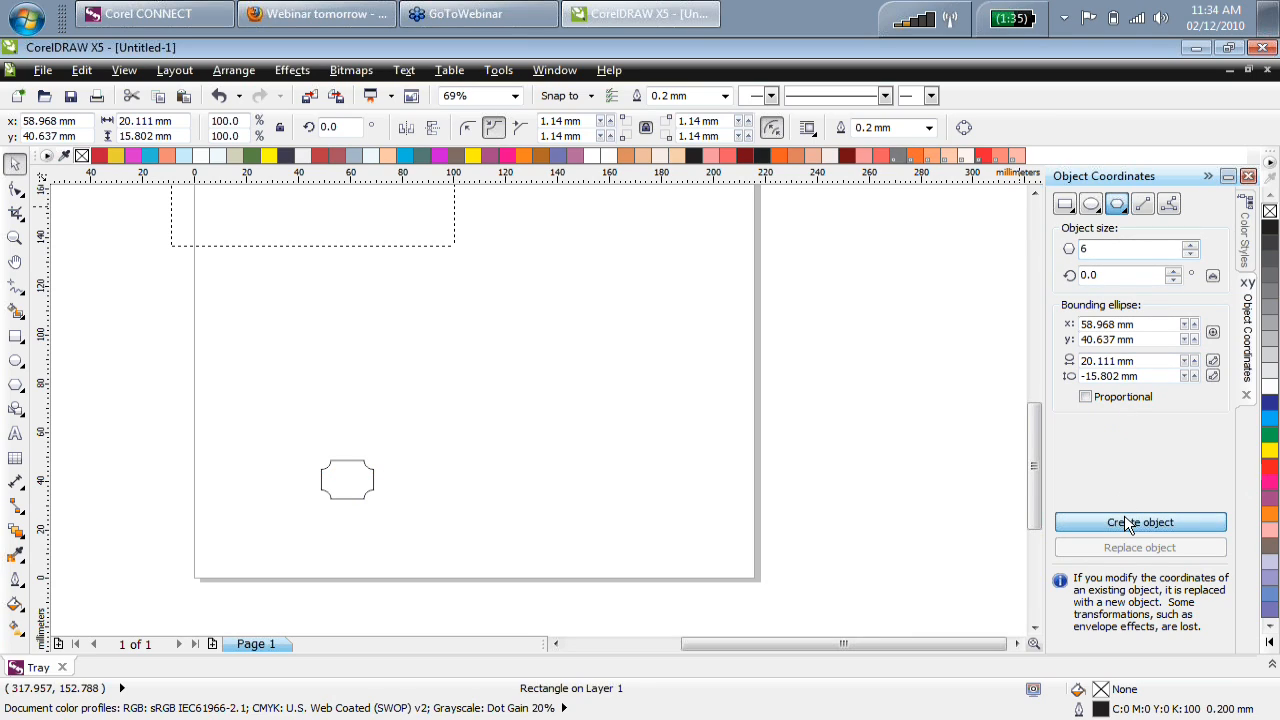
pyautogui.moveTo(346, 479); pyautogui.dragTo(646, 581)
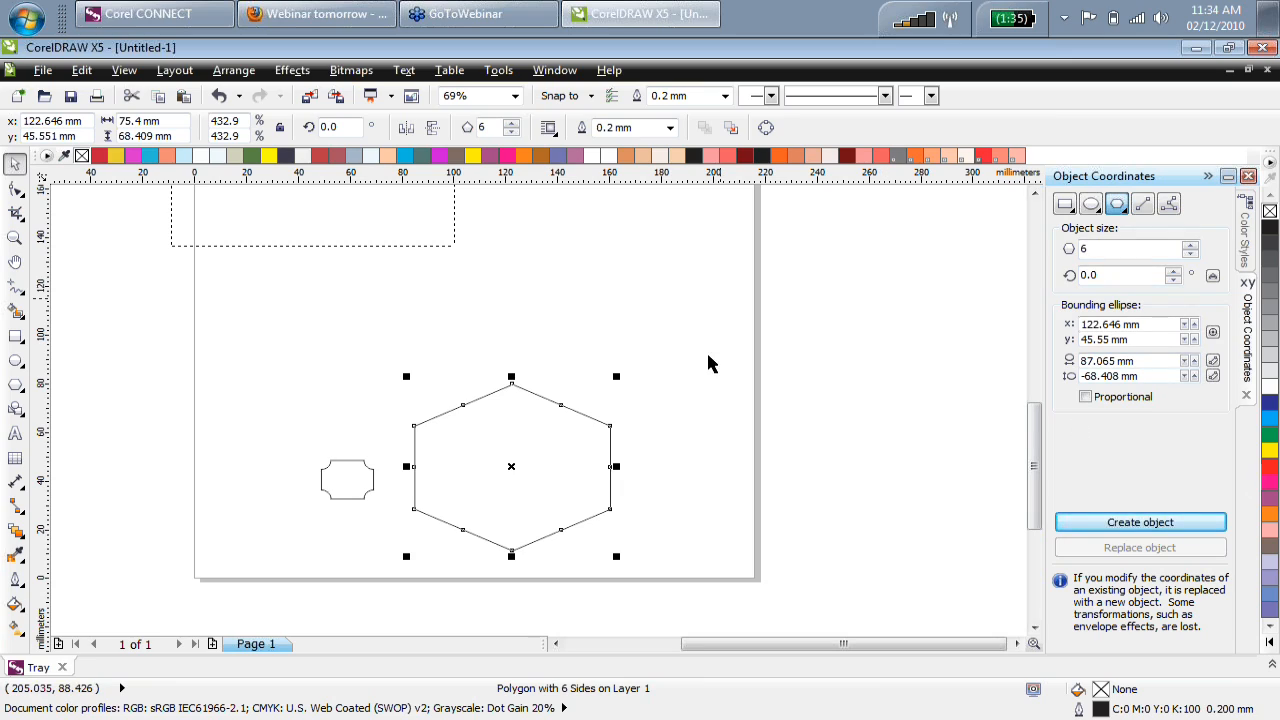
# Pull the hexagon's upper-left midpoint node outward with the Shape tool and set the polygon's number of sides to 32.
pyautogui.click(22, 190)
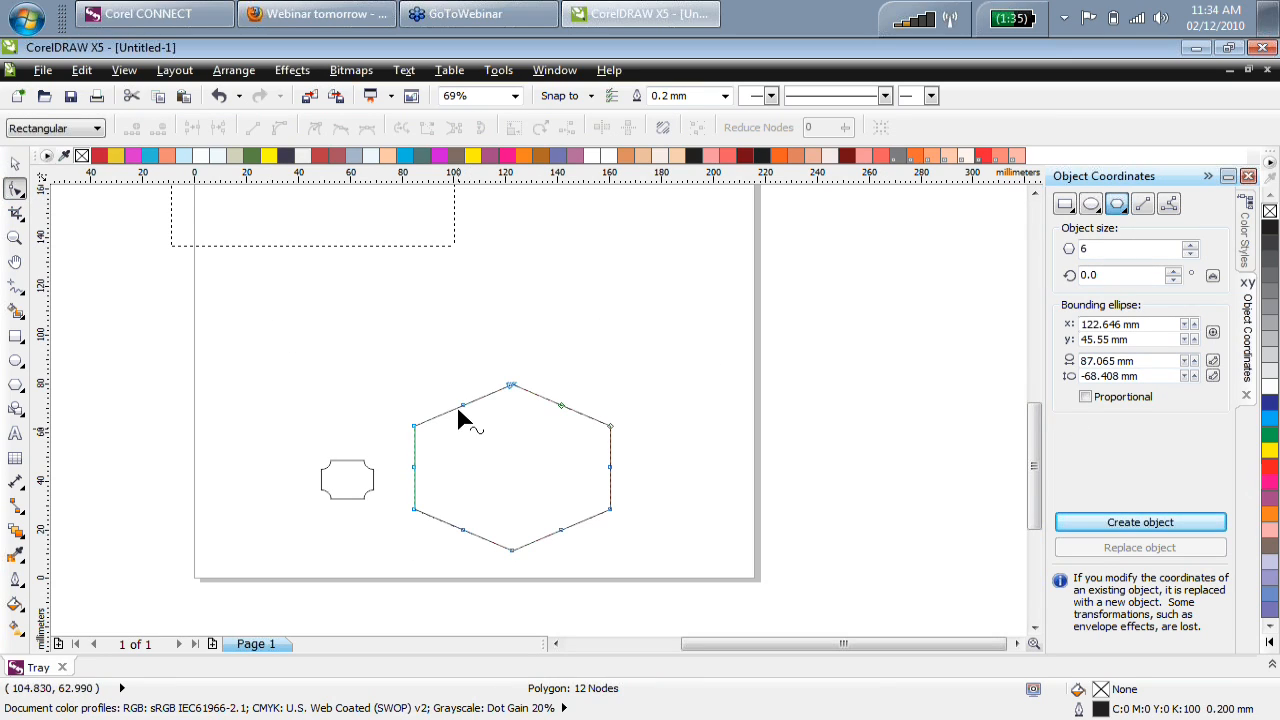
pyautogui.moveTo(462, 405); pyautogui.dragTo(464, 368)
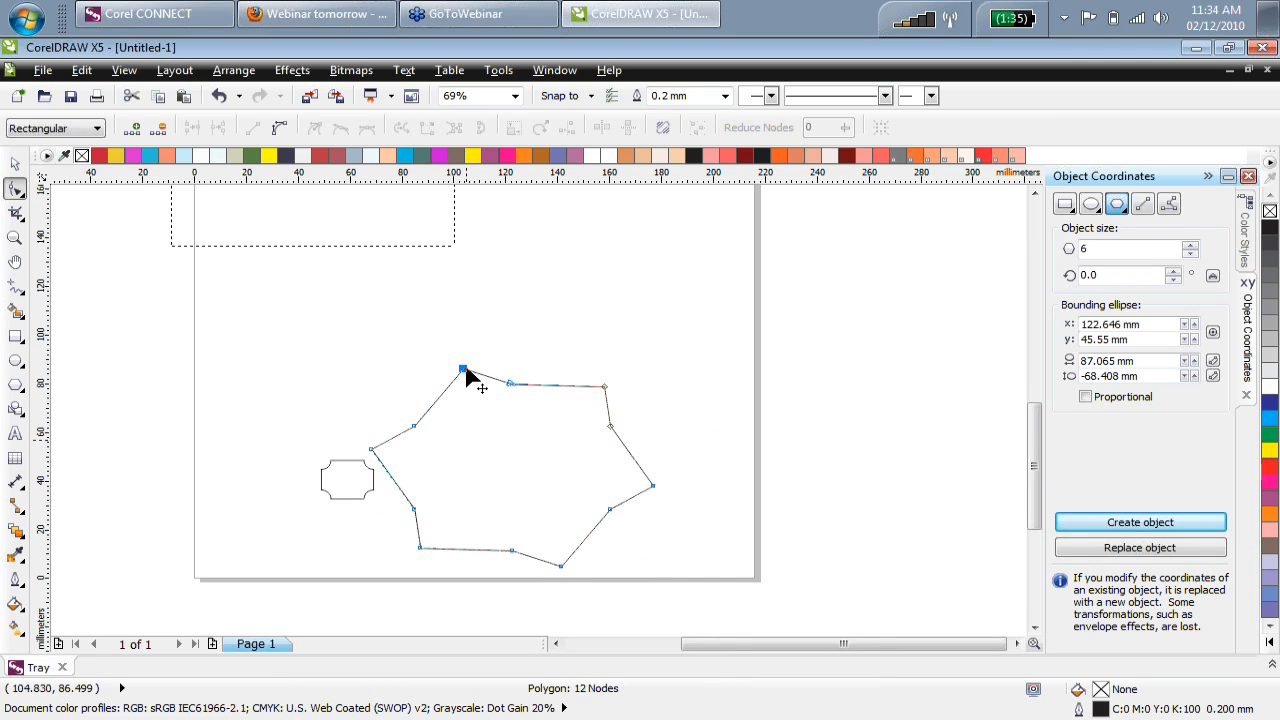
pyautogui.click(14, 165)
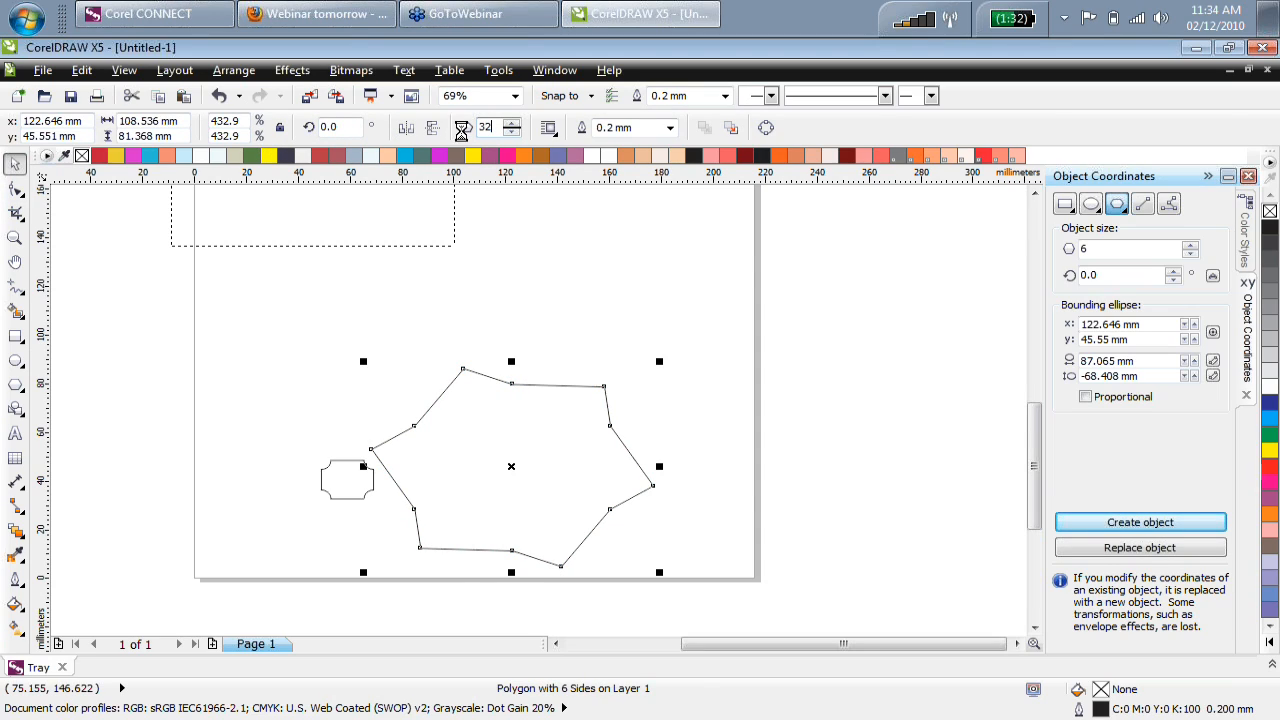
pyautogui.write('32')
pyautogui.press('Return')
# Add nodes along a spike edge near the top of the 32-sided polygon and pull one inward with the Shape tool.
pyautogui.click(15, 188)
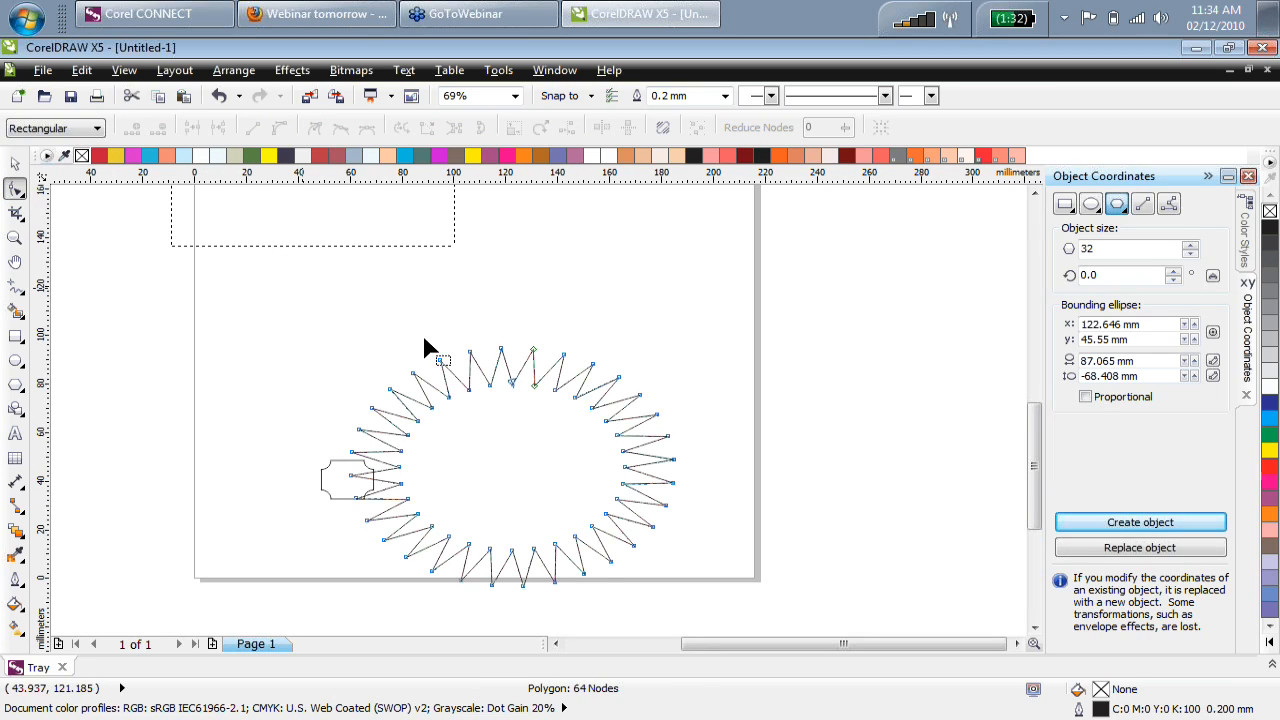
pyautogui.doubleClick(452, 372)
pyautogui.moveTo(455, 375); pyautogui.dragTo(482, 390)
pyautogui.doubleClick(469, 372)
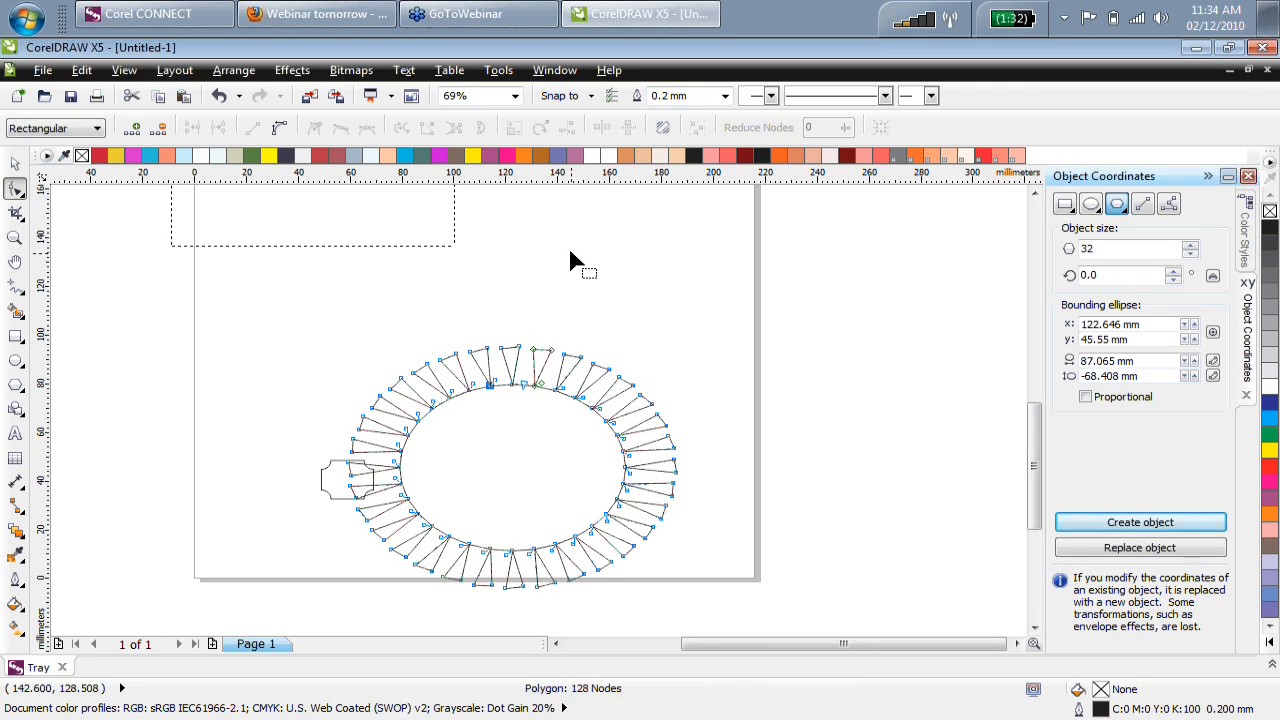
# Turn off Snap to Objects, try moving the inner node, and undo the node edits back to the first added edge node.
pyautogui.click(598, 100)
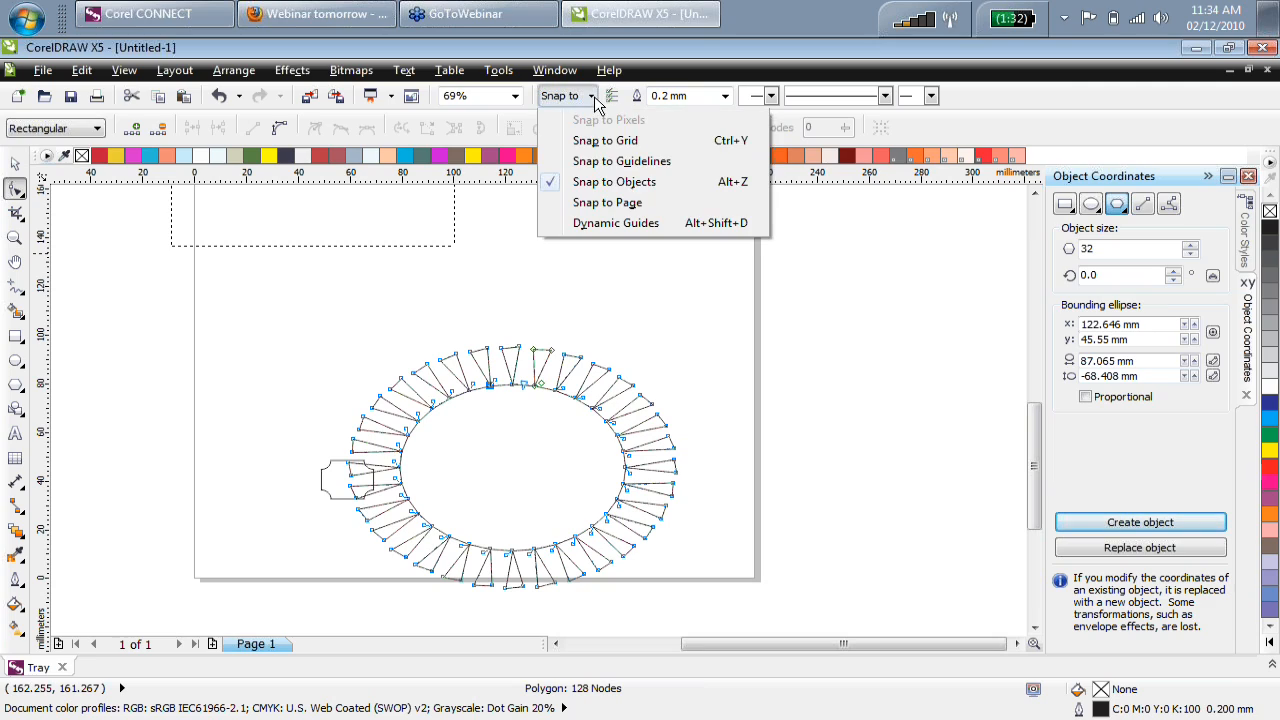
pyautogui.click(613, 181)
pyautogui.moveTo(493, 381); pyautogui.dragTo(503, 406)
pyautogui.click(456, 354)
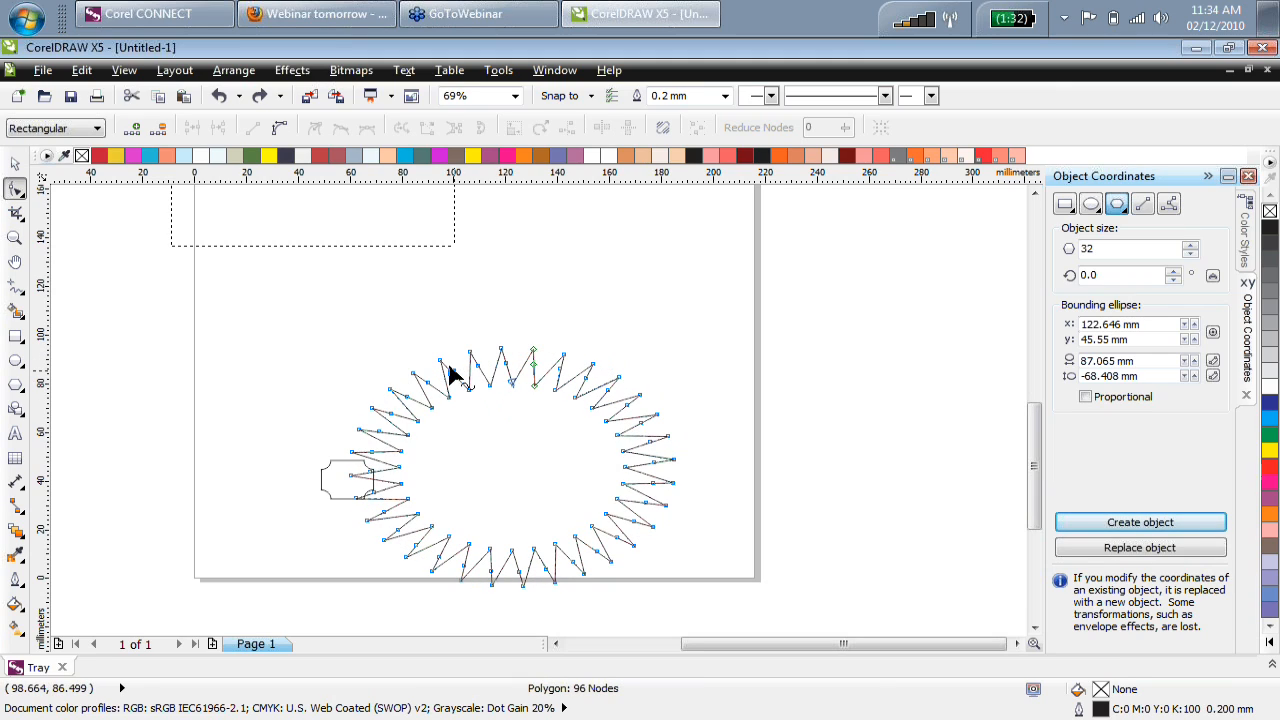
# Stretch a spike tip outward, bend its edge into a curve to form petals, and shift the polygon up and to the right.
pyautogui.moveTo(437, 356); pyautogui.dragTo(371, 286)
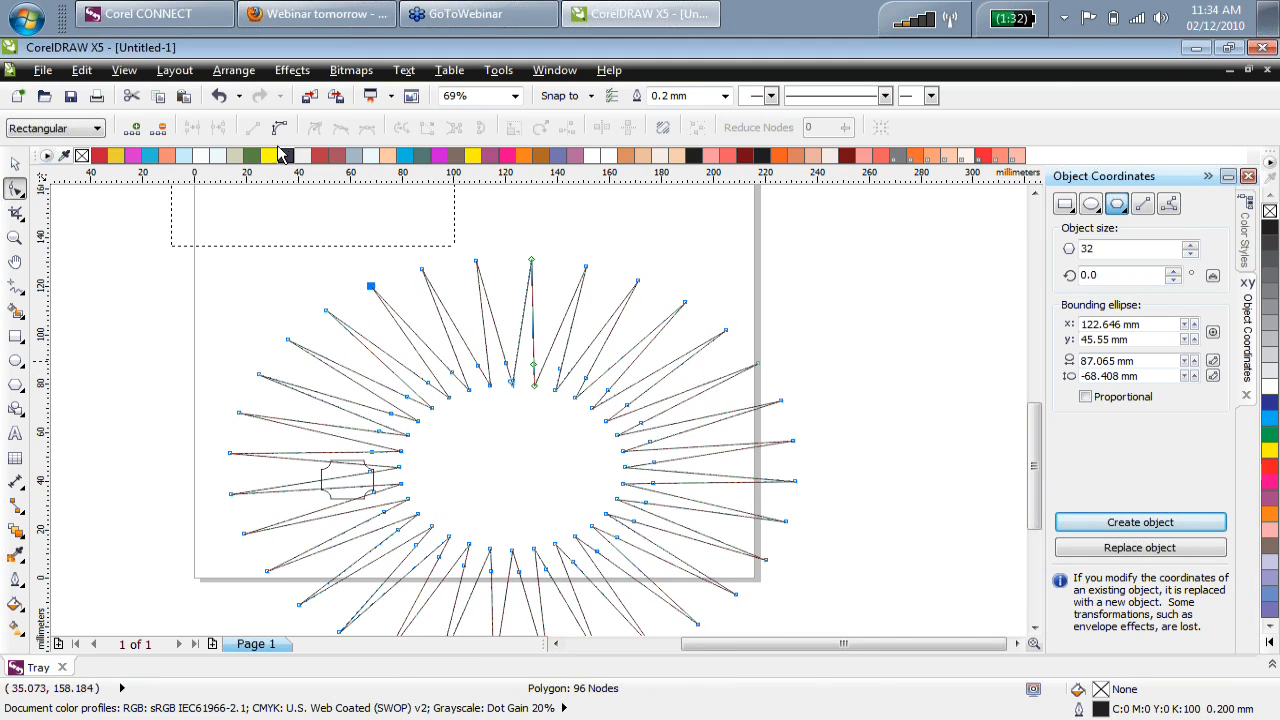
pyautogui.moveTo(400, 329); pyautogui.dragTo(423, 371)
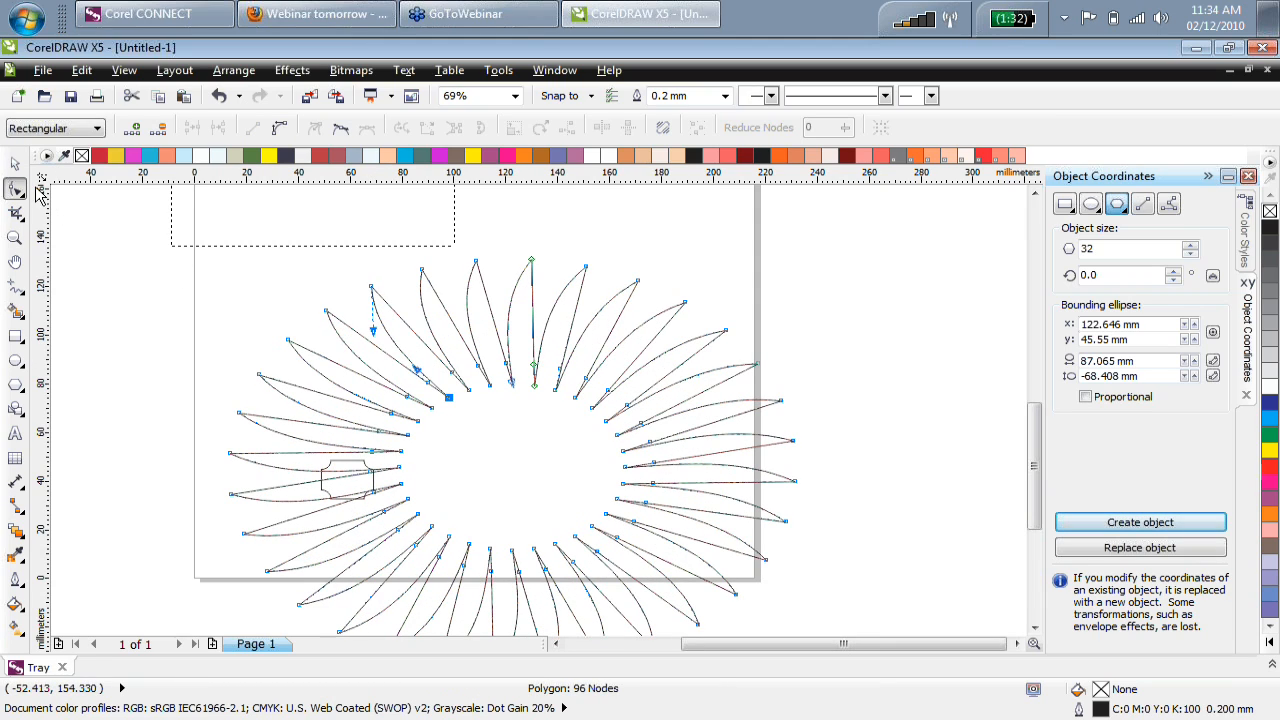
pyautogui.click(15, 163)
pyautogui.moveTo(500, 364); pyautogui.dragTo(542, 323)
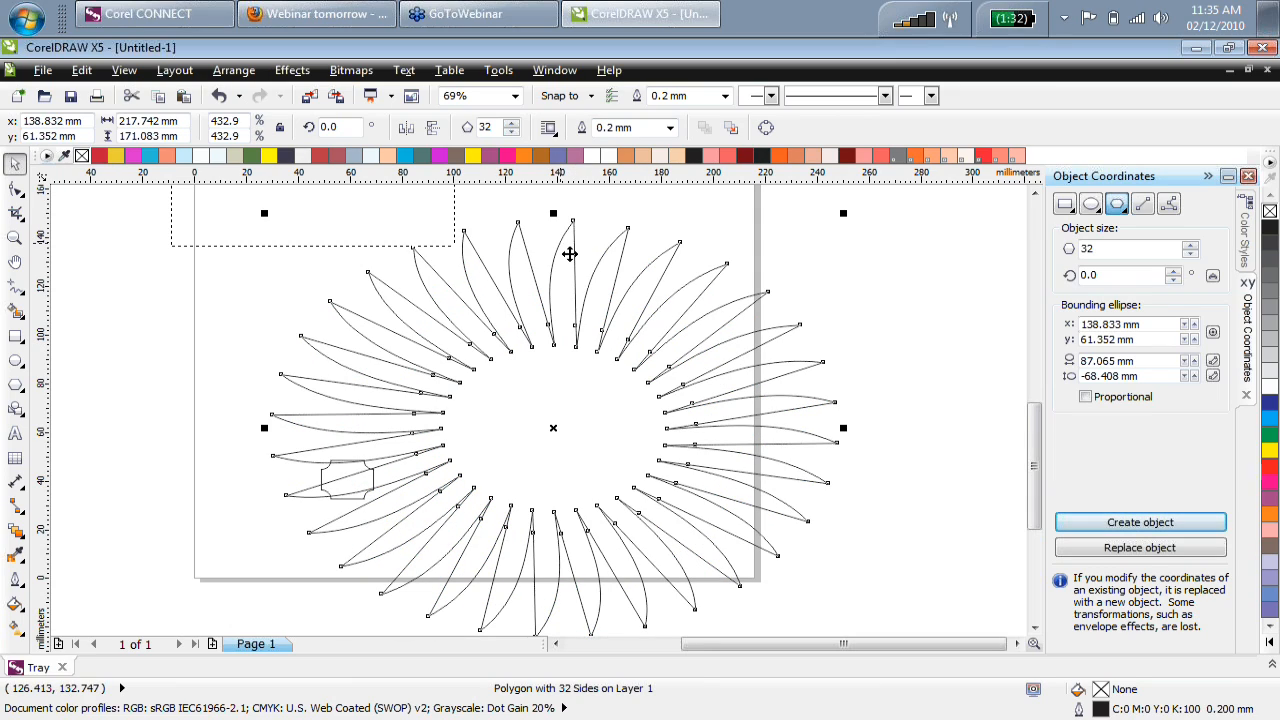
# Fine-tune the curved edge of a petal on the polygon's upper-left side with the Shape tool.
pyautogui.click(15, 188)
pyautogui.click(301, 336)
pyautogui.moveTo(405, 397)
pyautogui.mouseDown()
pyautogui.moveTo(408, 426)
pyautogui.moveTo(408, 397)
pyautogui.mouseUp()
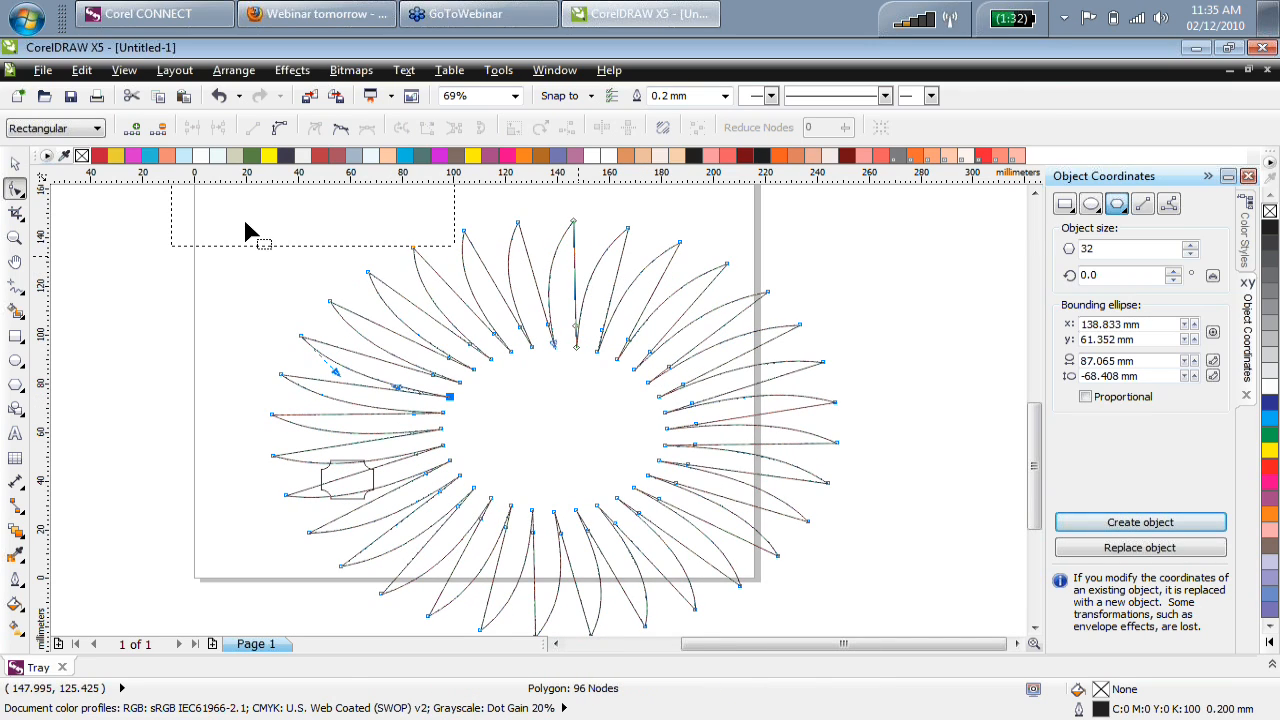
# Scale the petal-shaped polygon to about 153 × 120 mm and reposition it around 141, 71 mm on the page.
pyautogui.click(15, 162)
pyautogui.moveTo(848, 214); pyautogui.dragTo(679, 338)
pyautogui.moveTo(546, 415); pyautogui.dragTo(636, 329)
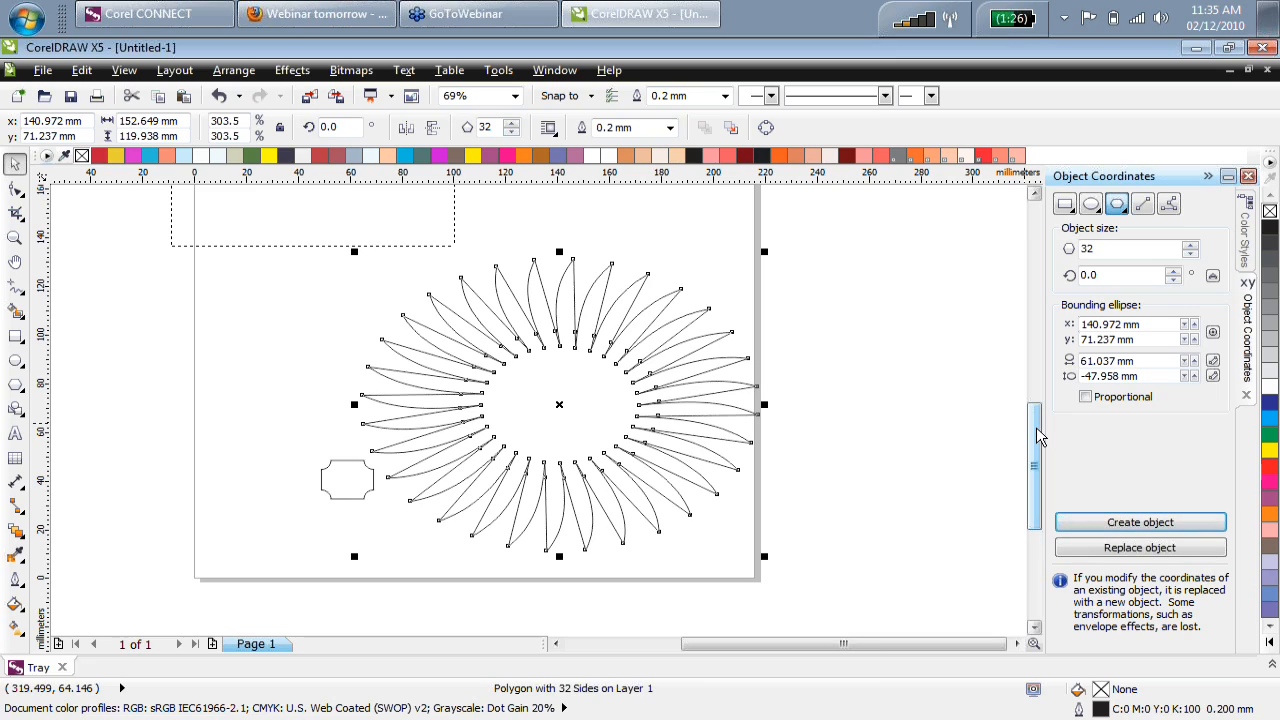
# Open the Drawing Scale dialog from the document's Rulers options.
pyautogui.doubleClick(758, 302)
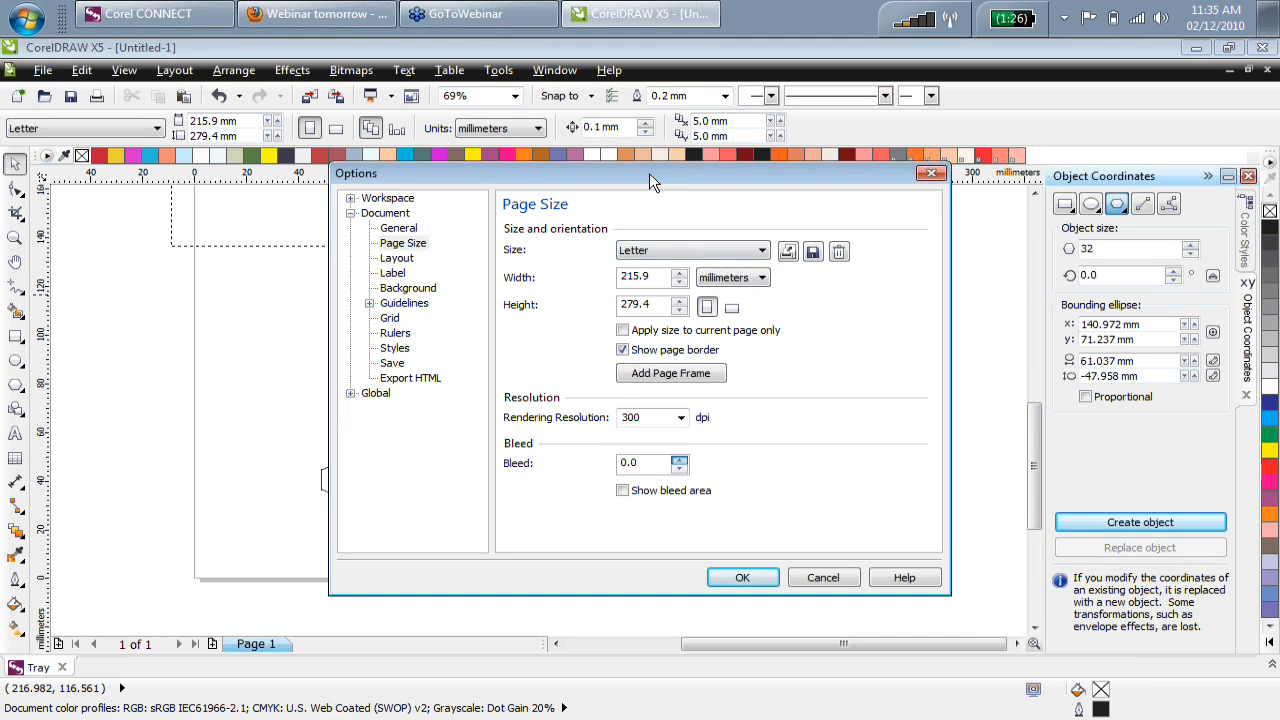
pyautogui.moveTo(658, 182); pyautogui.dragTo(627, 197)
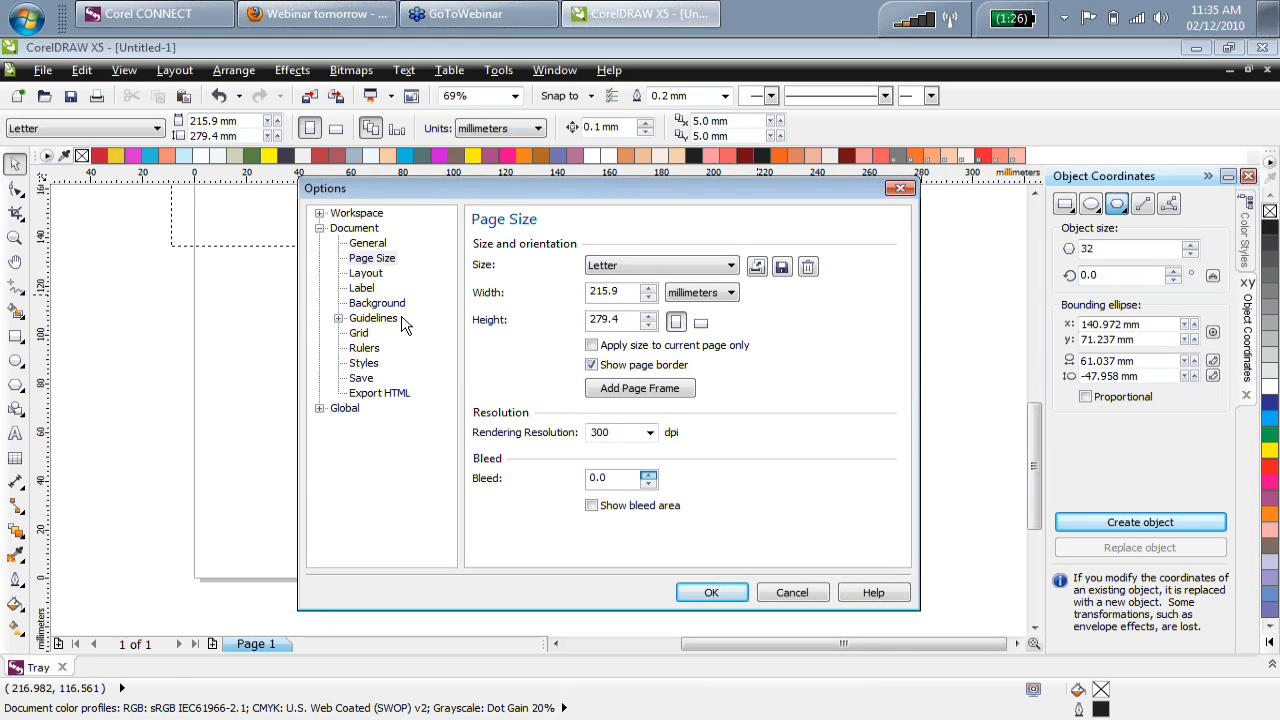
pyautogui.moveTo(490, 197); pyautogui.dragTo(524, 216)
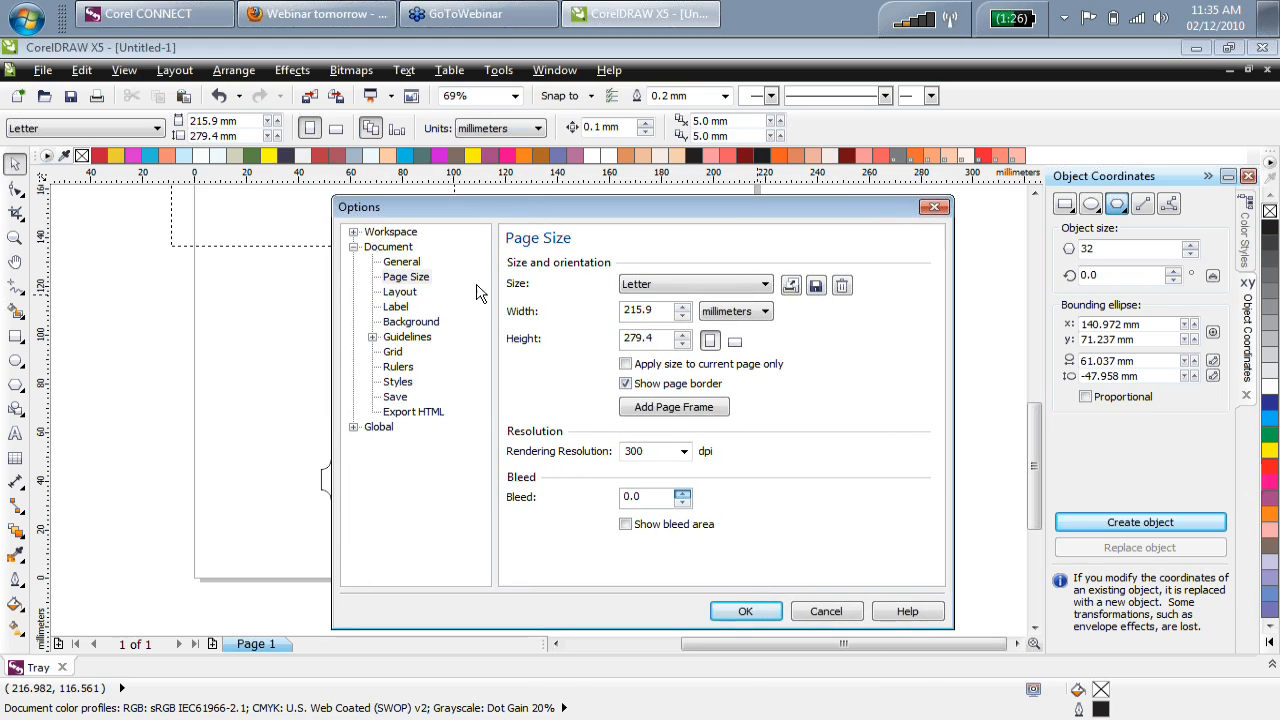
pyautogui.click(353, 232)
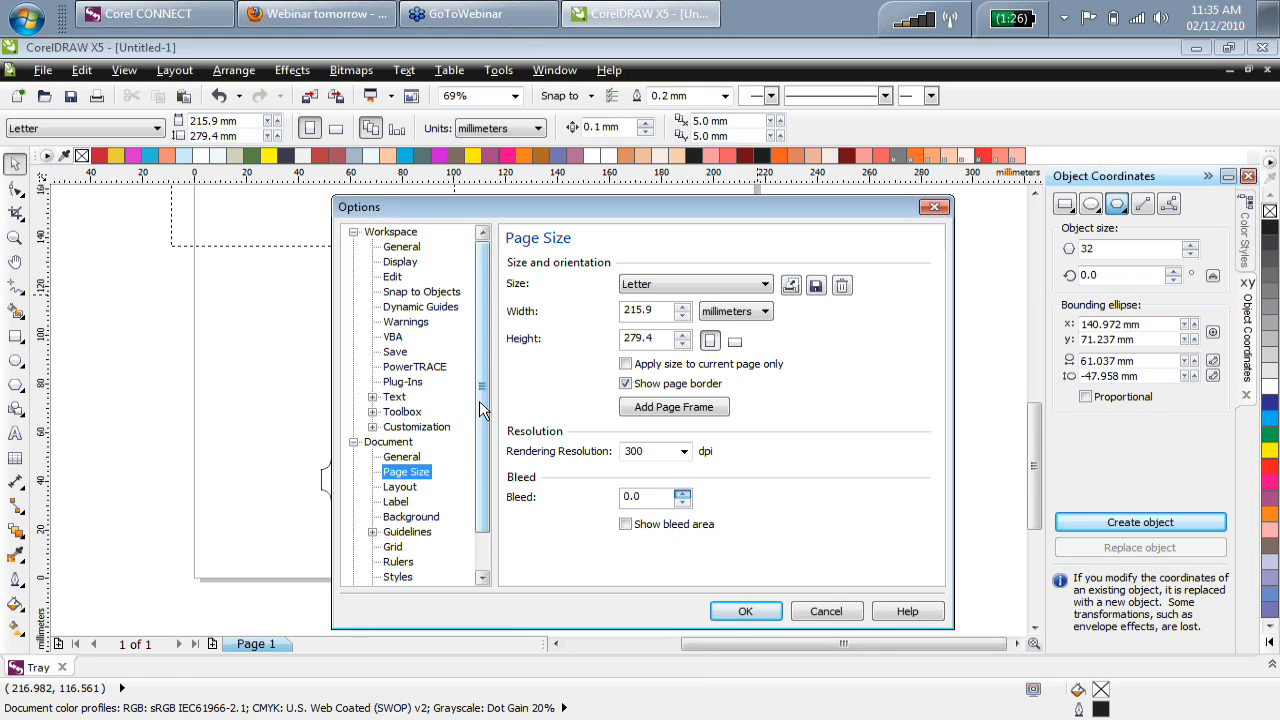
pyautogui.moveTo(480, 401); pyautogui.dragTo(492, 450)
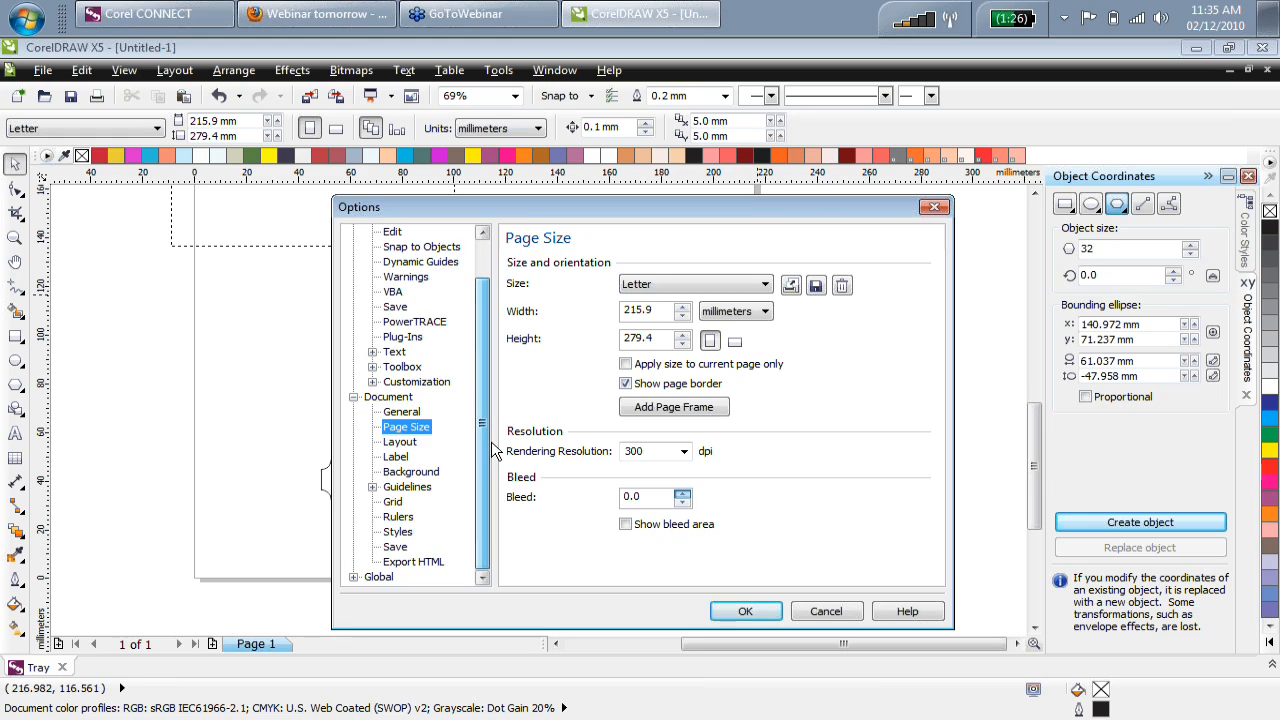
pyautogui.click(398, 516)
pyautogui.click(843, 532)
pyautogui.moveTo(715, 305); pyautogui.dragTo(831, 394)
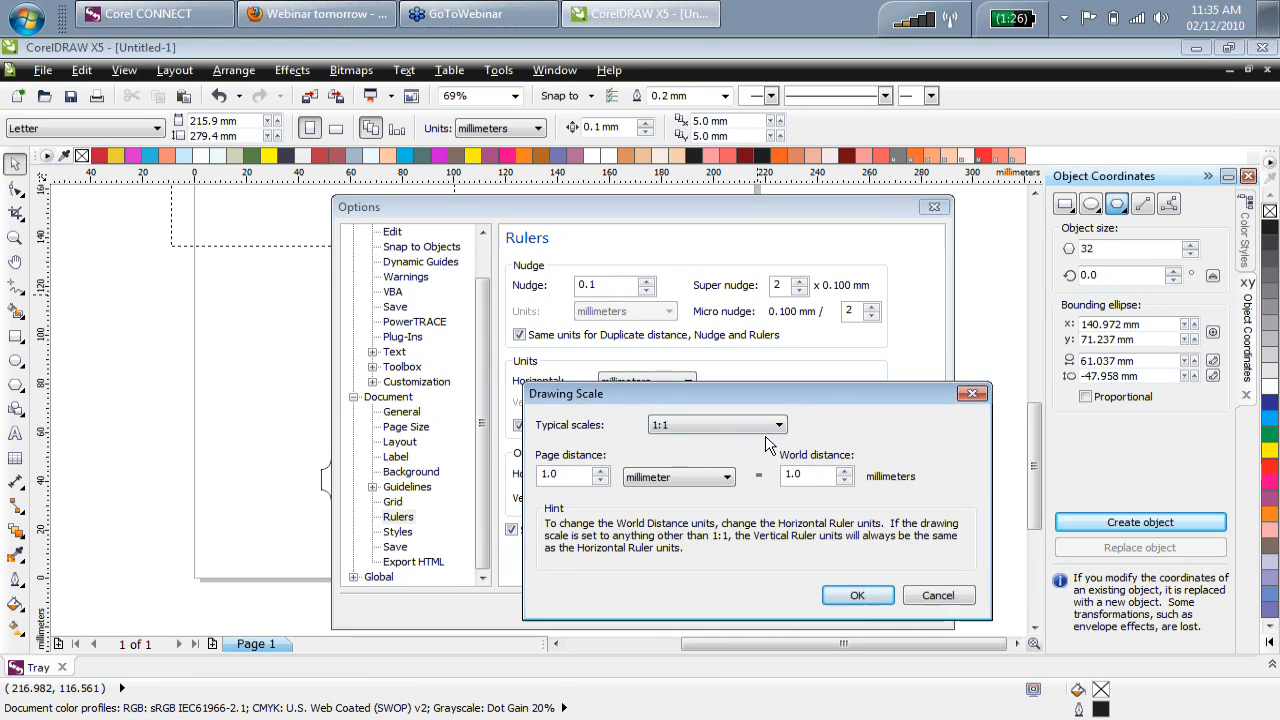
# Set the drawing scale to the typical scale 1:16 and accept the options.
pyautogui.click(779, 424)
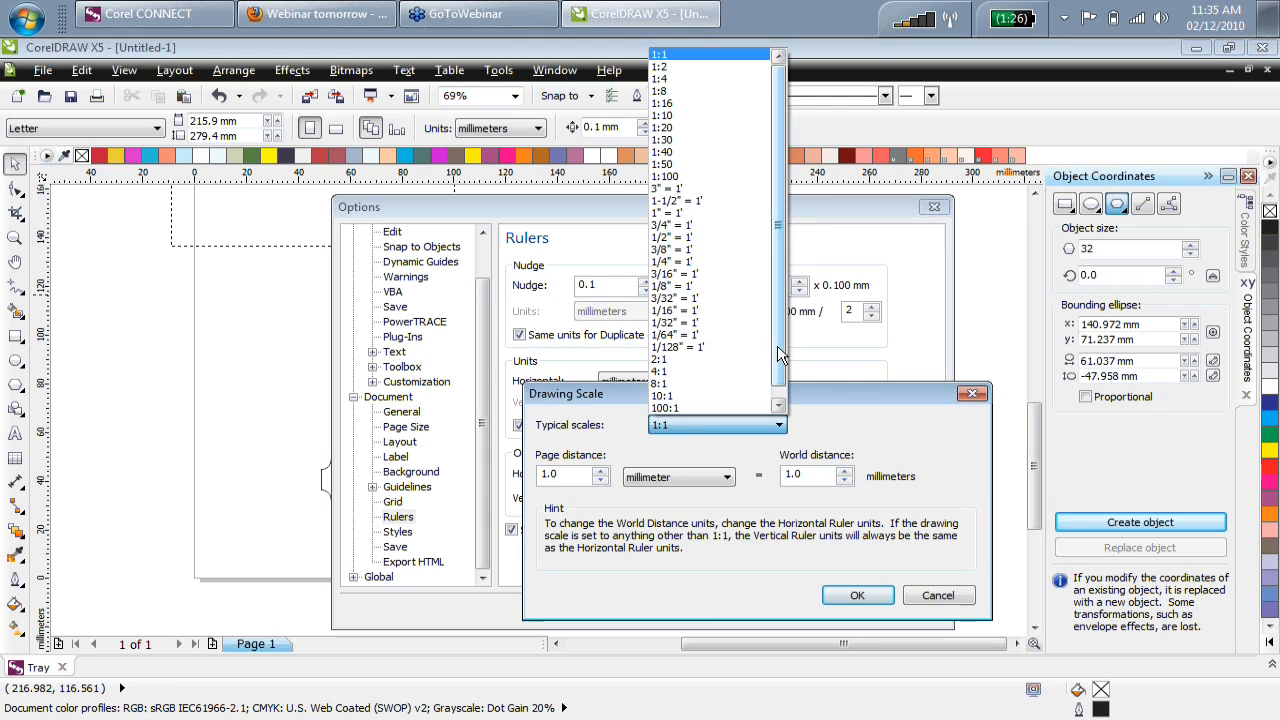
pyautogui.click(778, 405)
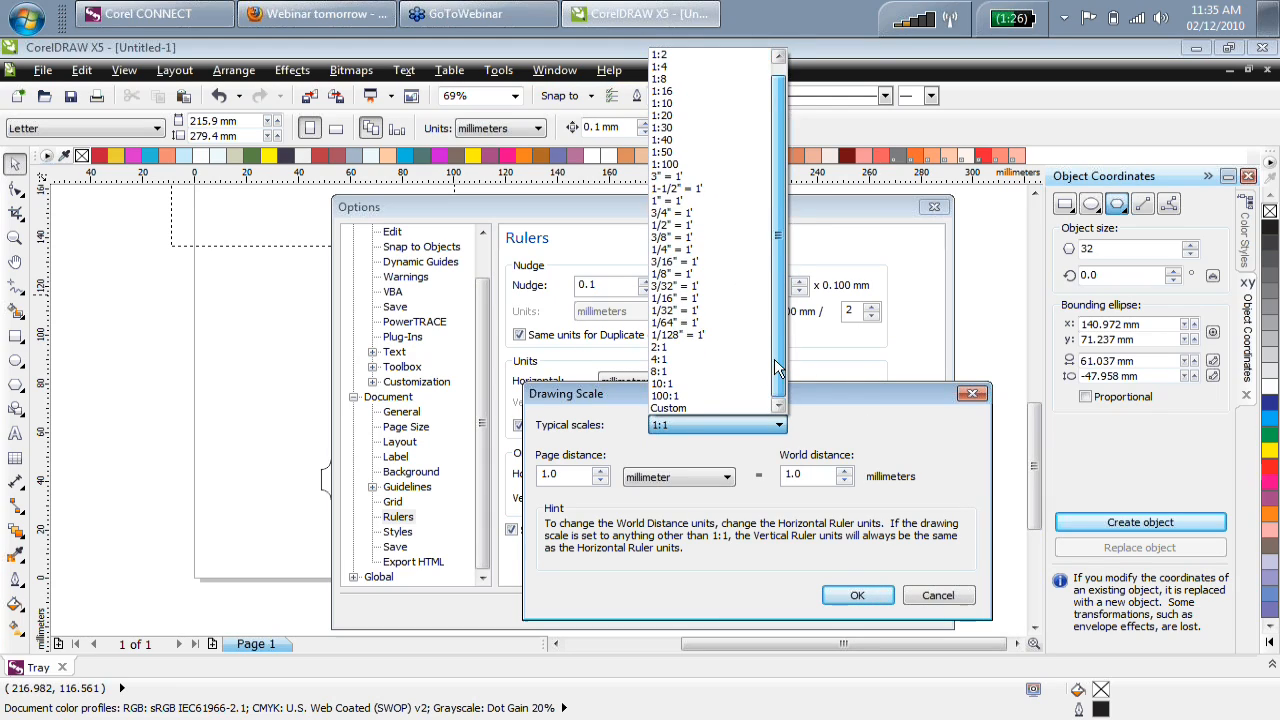
pyautogui.click(708, 91)
pyautogui.press('Return')
pyautogui.press('Return')
# Set the drawing units to inches and move the large ellipse so its center sits at about 26.5, 141.9 inches.
pyautogui.moveTo(948, 644); pyautogui.dragTo(900, 644)
pyautogui.scroll(1, 1038, 478)
pyautogui.scroll(3, 1038, 478)
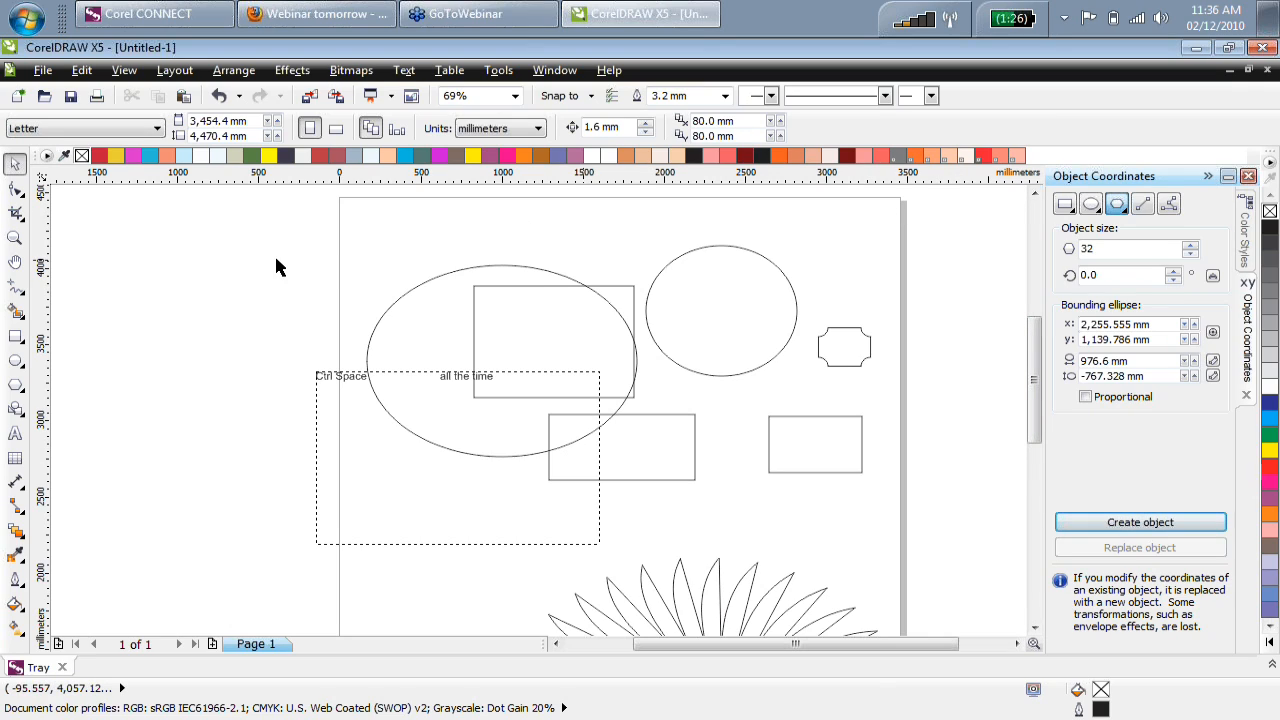
pyautogui.click(495, 130)
pyautogui.click(495, 146)
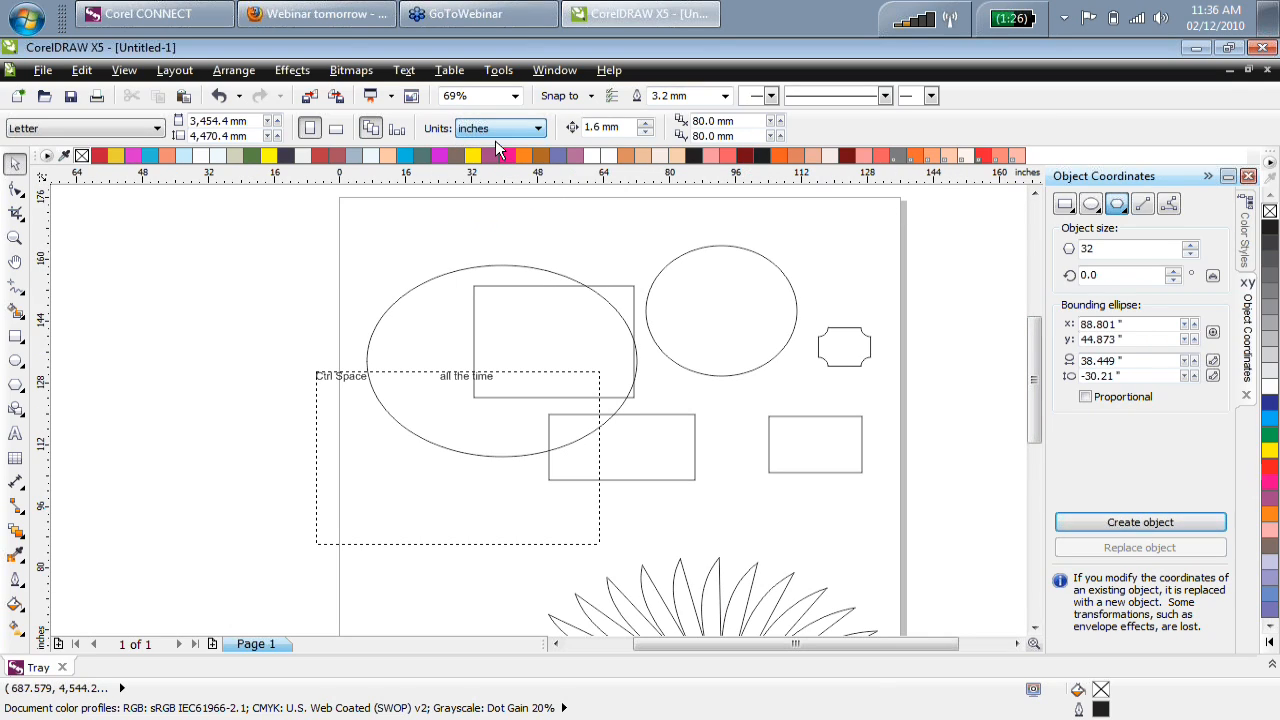
pyautogui.moveTo(473, 267); pyautogui.dragTo(420, 230)
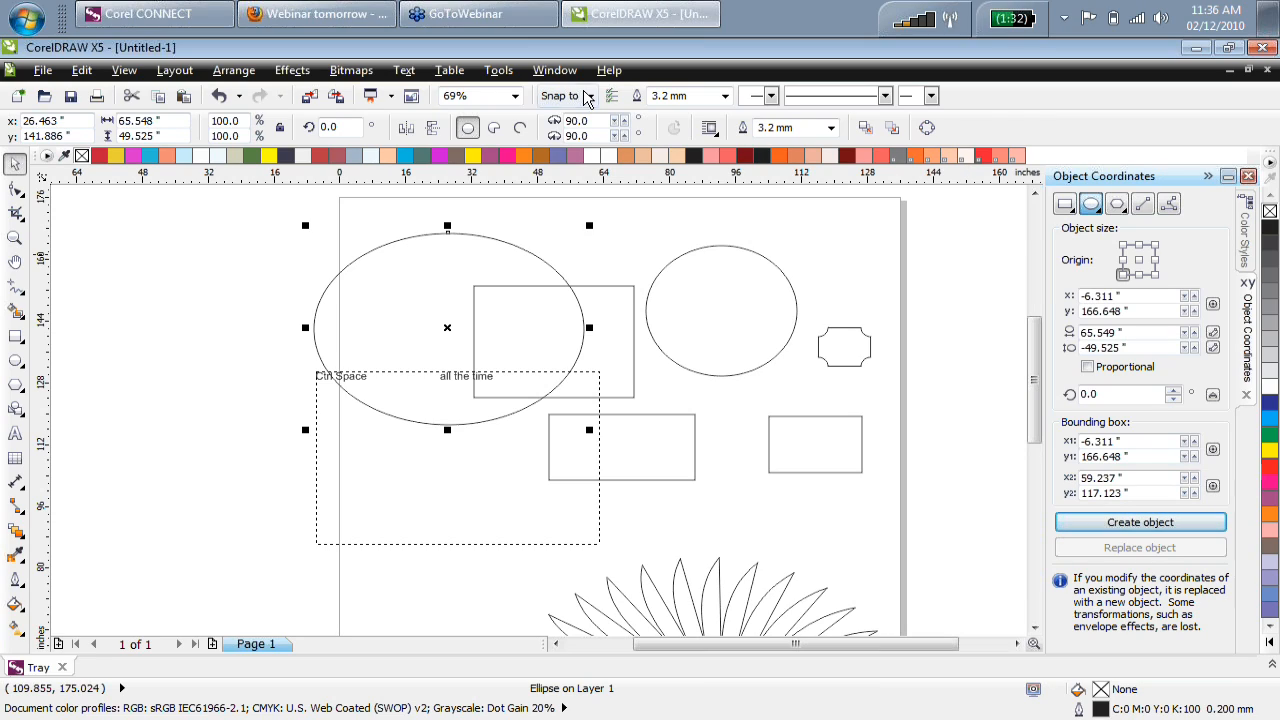
# Open the Commands page of the Customization options and shift the dialog clear of the drawing.
pyautogui.click(493, 72)
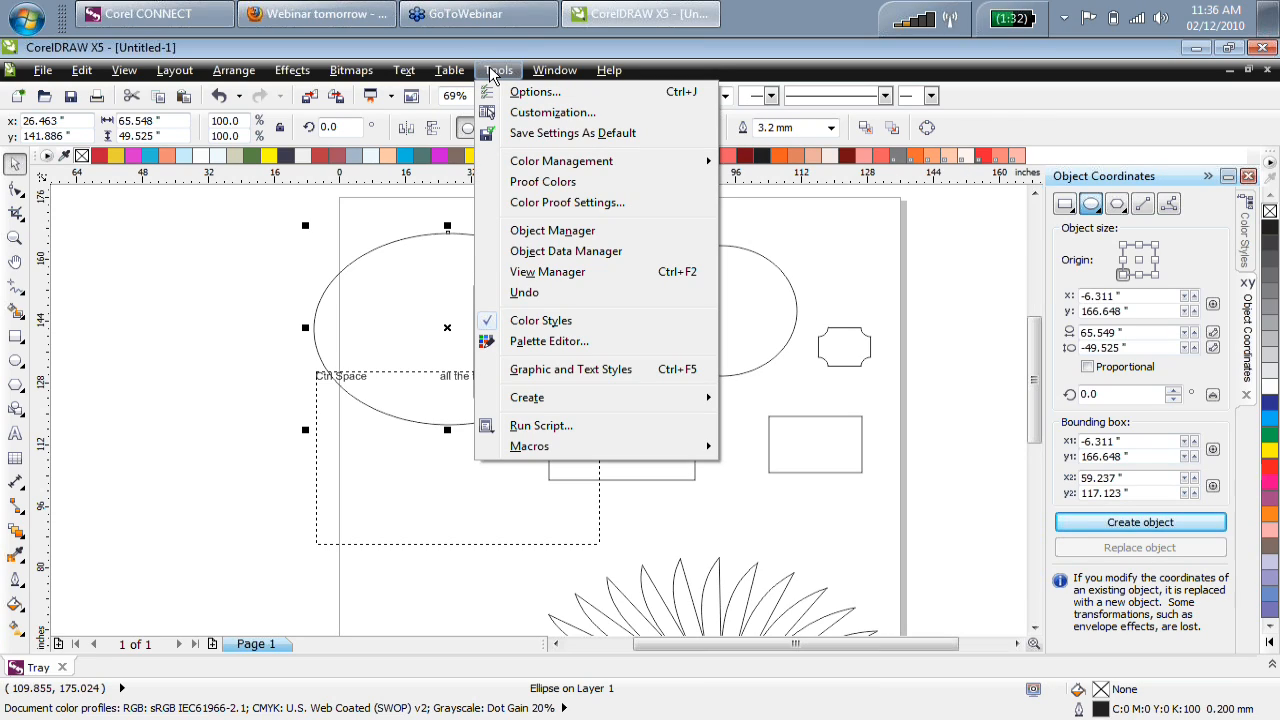
pyautogui.click(536, 113)
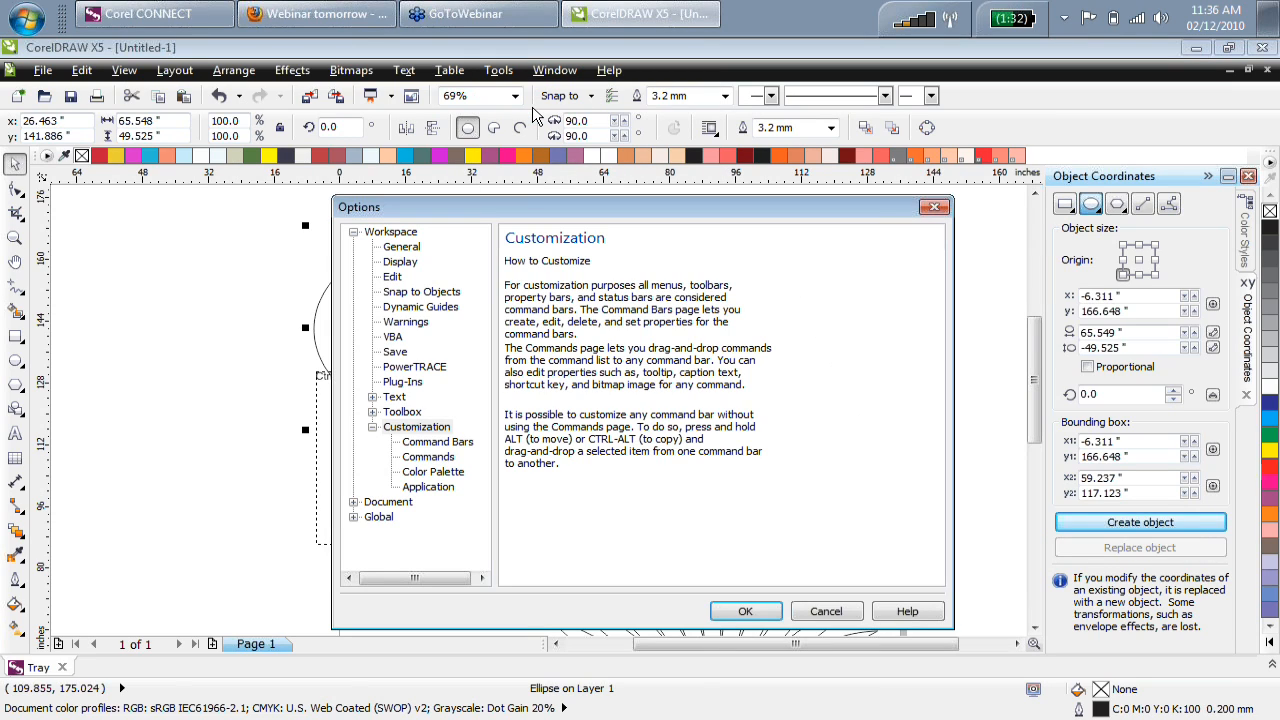
pyautogui.moveTo(650, 209); pyautogui.dragTo(562, 129)
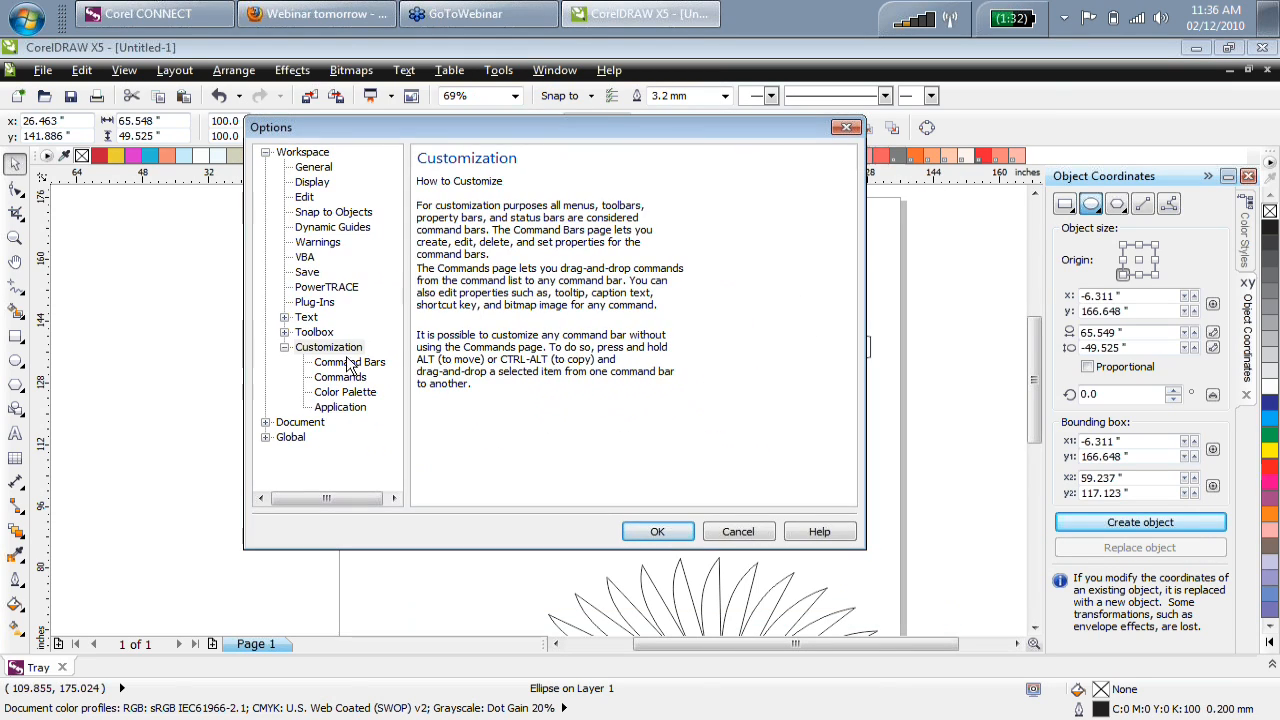
pyautogui.click(340, 377)
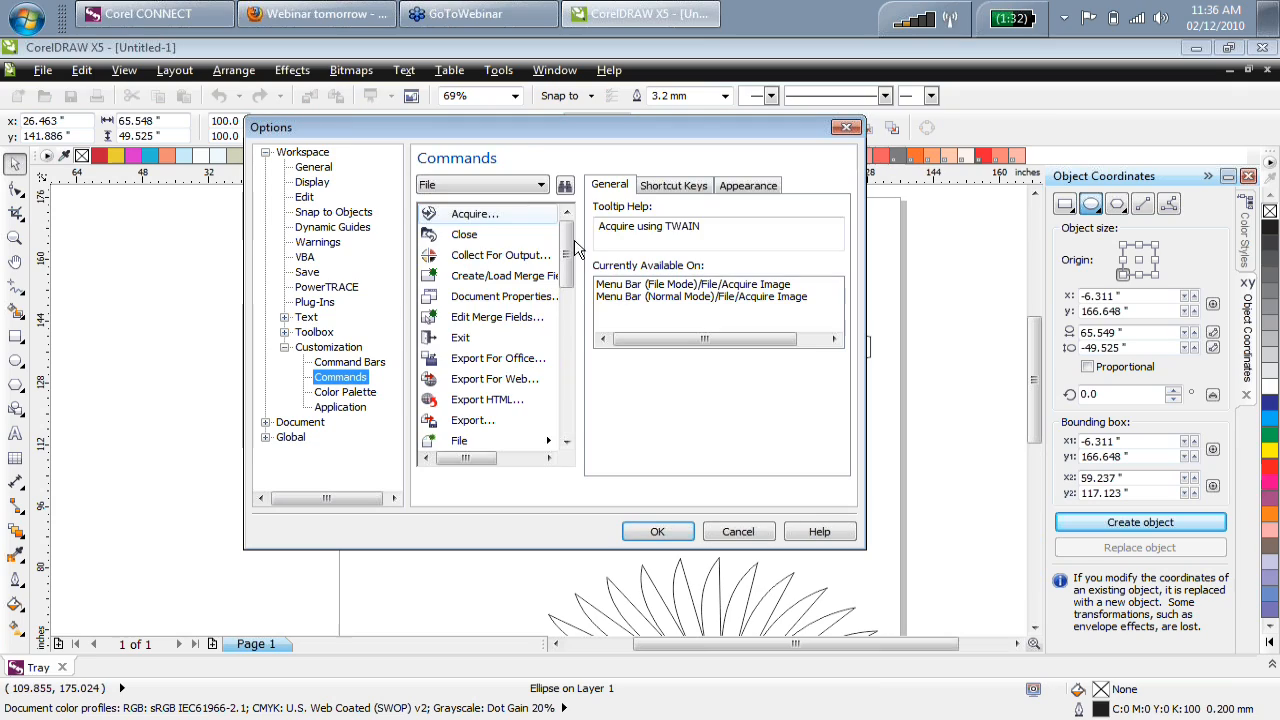
# Search the customizable commands for "drawing" until the Drawing Scale command is selected.
pyautogui.click(565, 185)
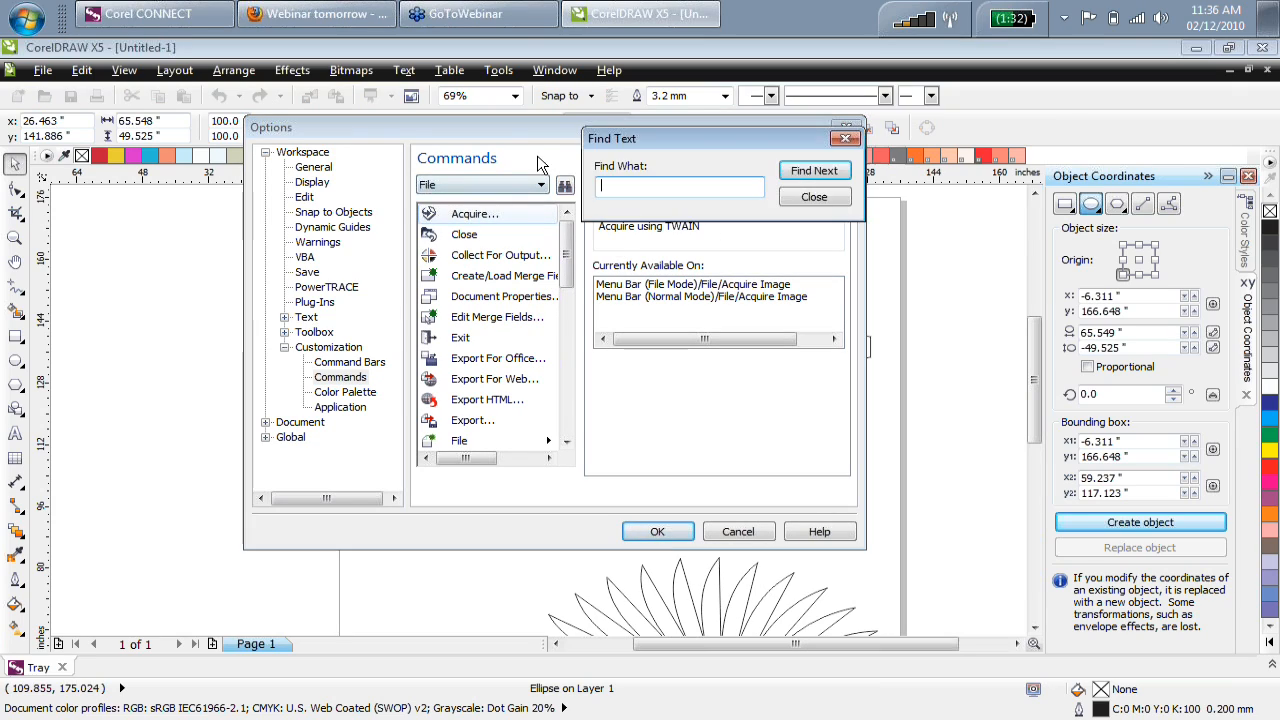
pyautogui.moveTo(650, 140); pyautogui.dragTo(594, 76)
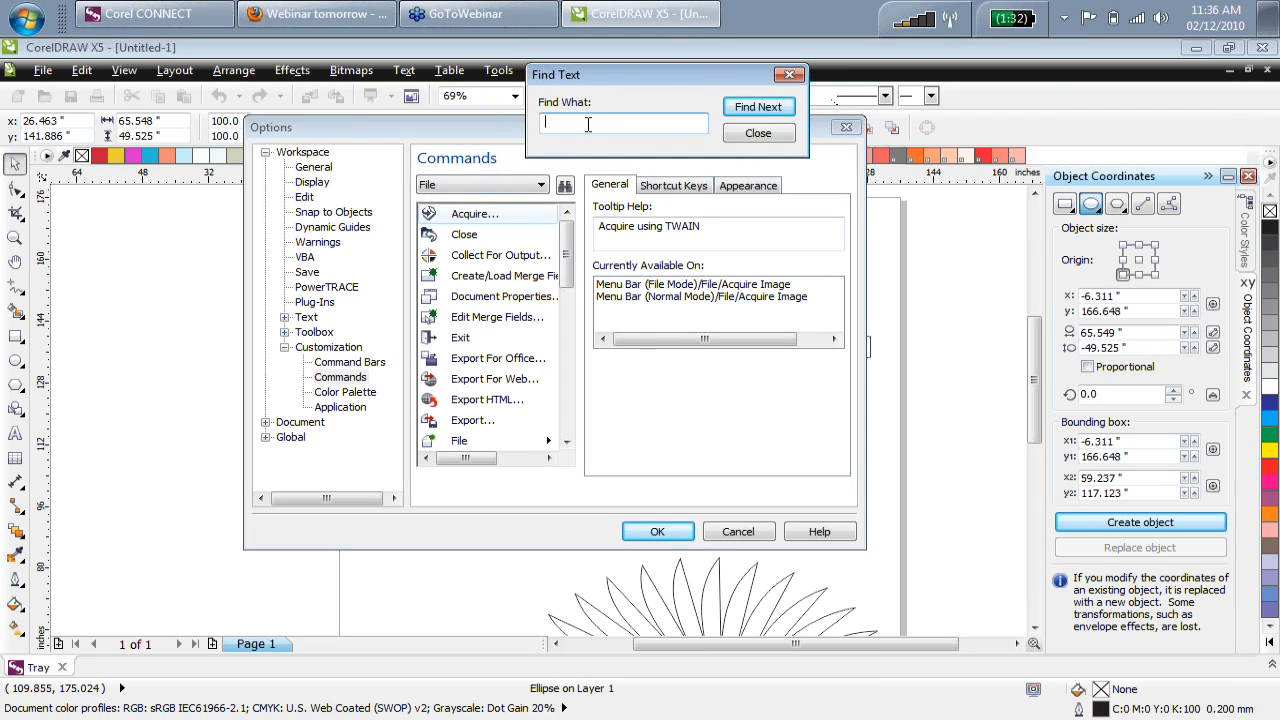
pyautogui.write('drawing')
pyautogui.click(754, 107)
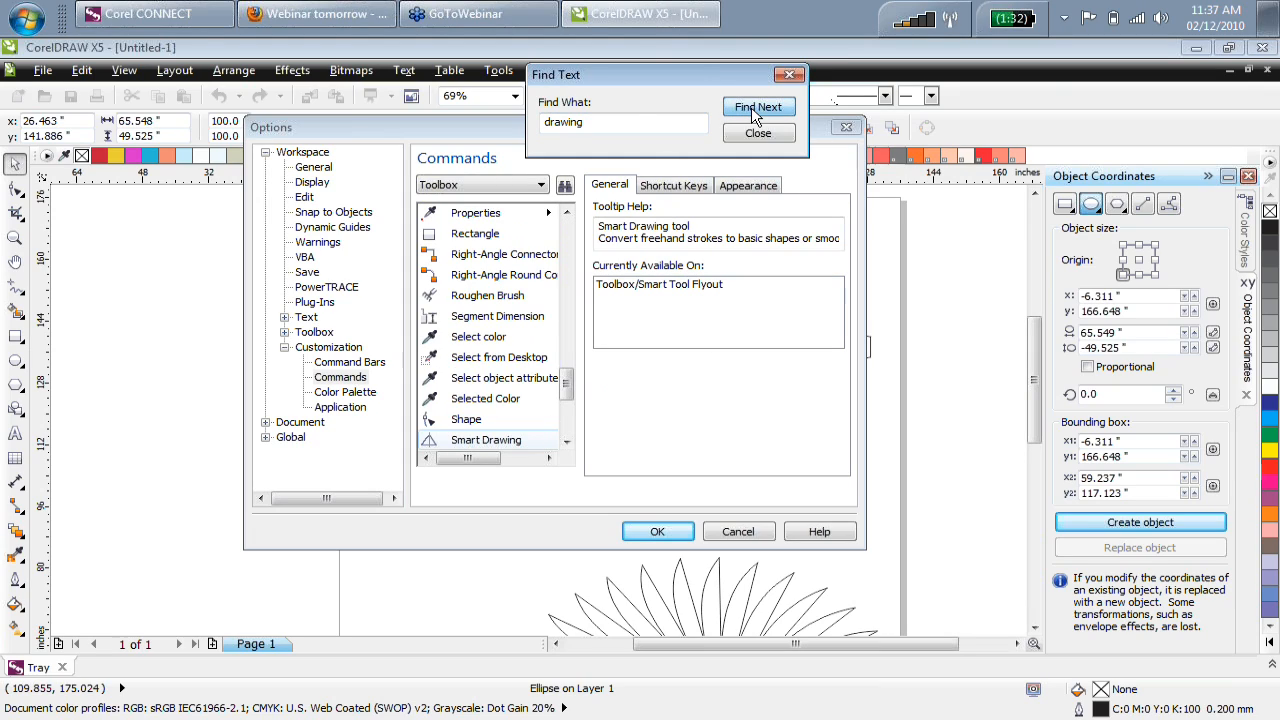
pyautogui.click(751, 107)
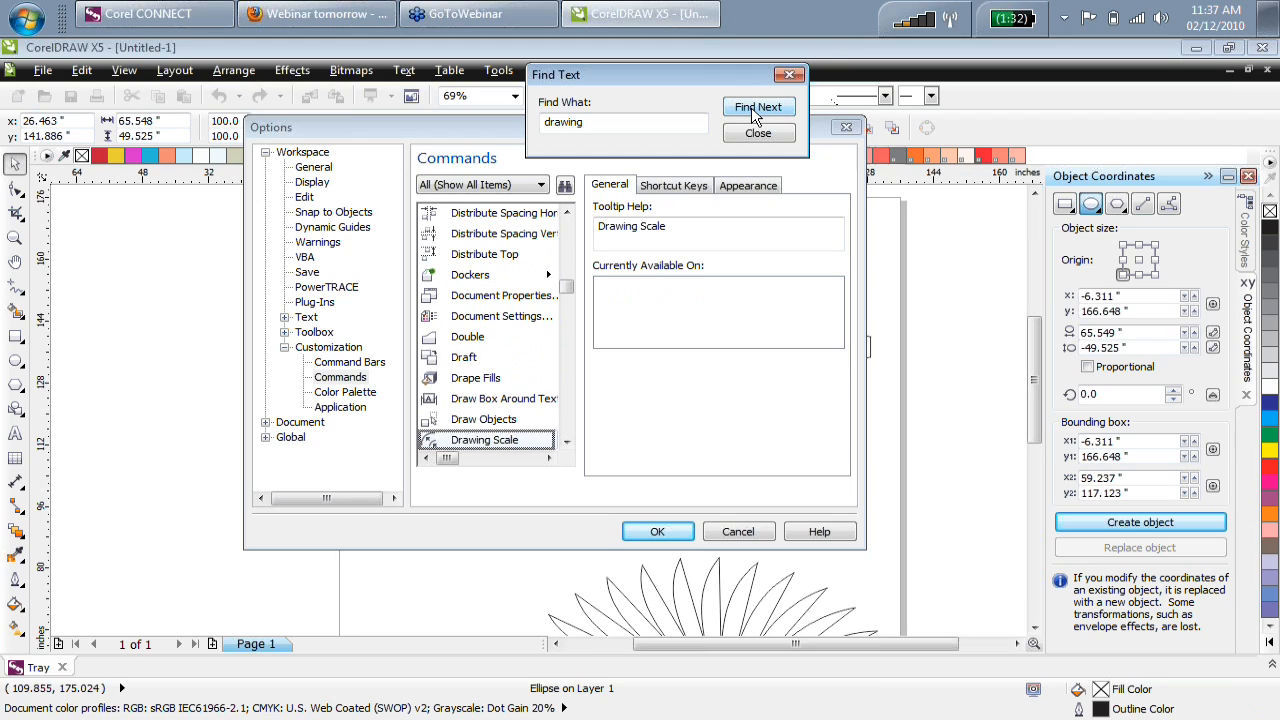
# Review the shortcut key, appearance and general settings of the Drawing Scale command.
pyautogui.click(699, 188)
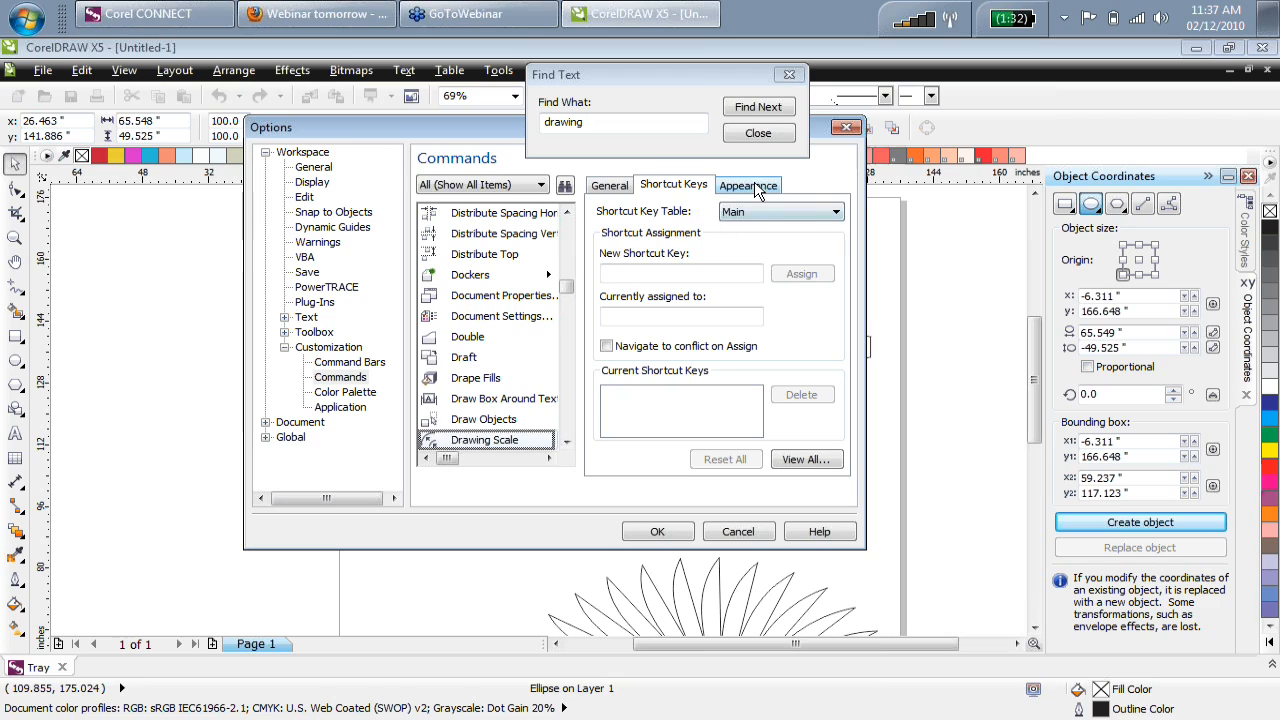
pyautogui.click(755, 187)
pyautogui.click(607, 185)
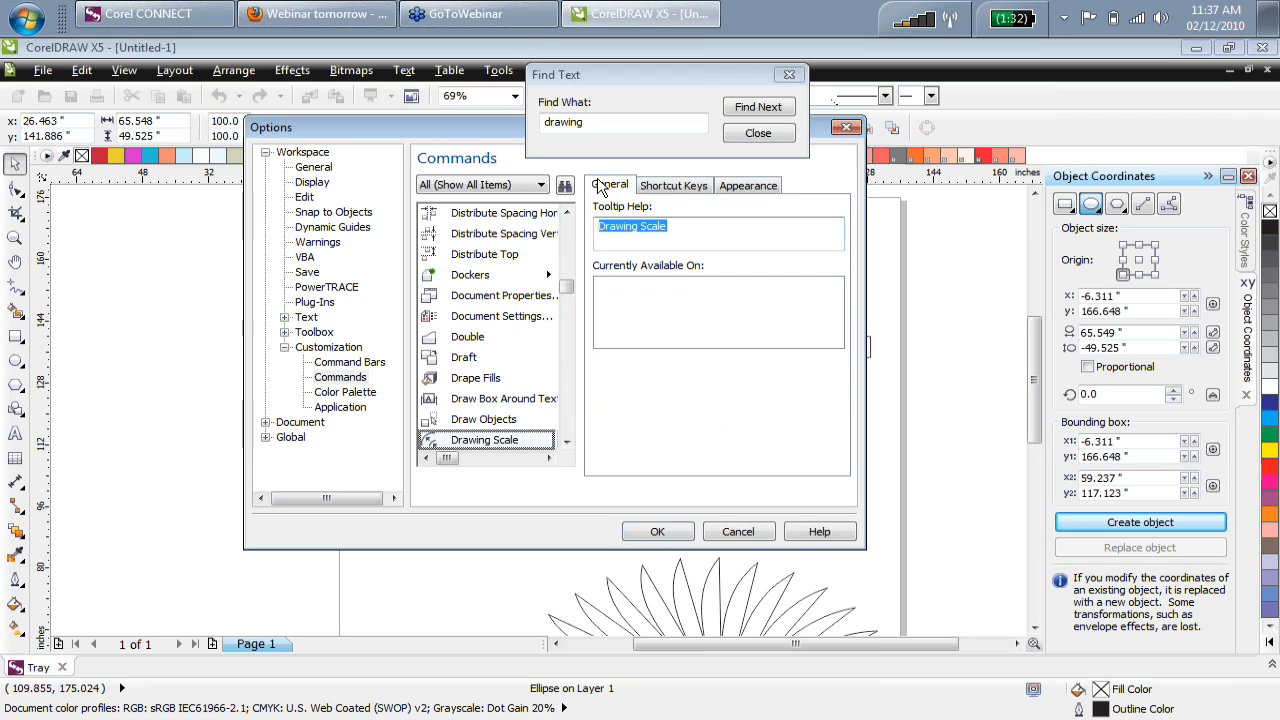
# Uncover the command settings and continue the "drawing" search to Drawing Scale in the View category.
pyautogui.moveTo(667, 65); pyautogui.dragTo(991, 234)
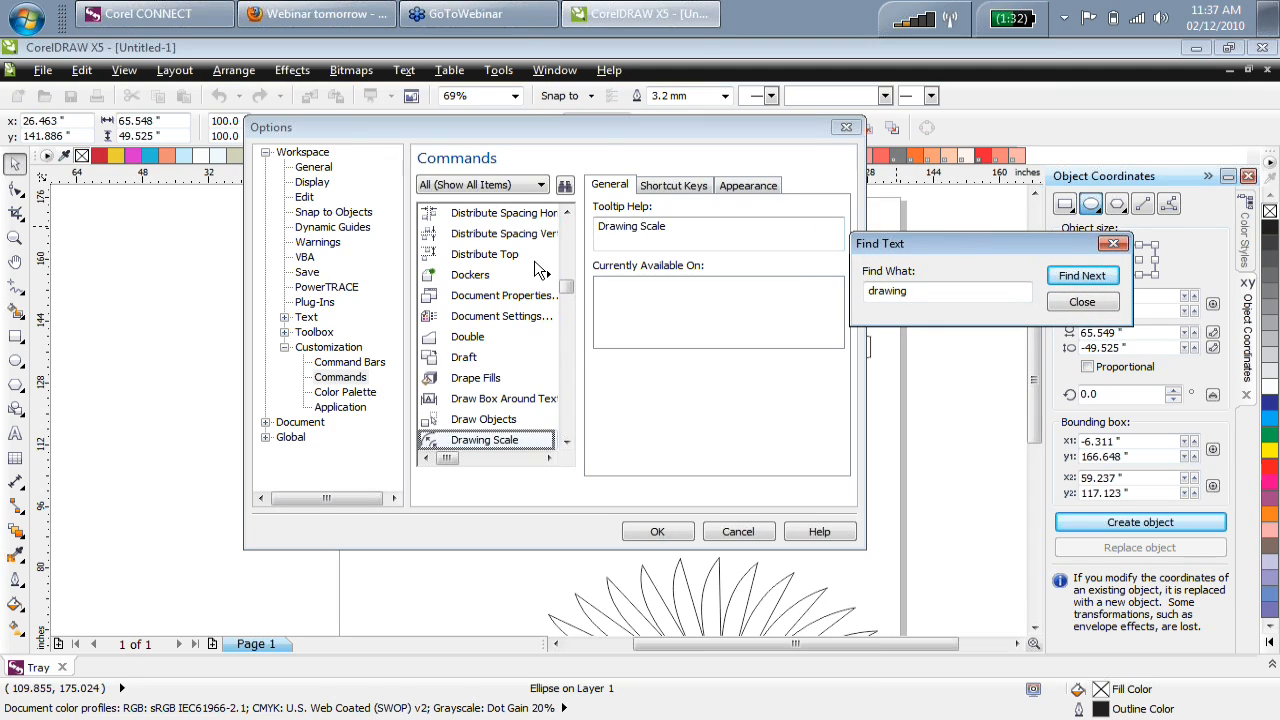
pyautogui.click(1082, 275)
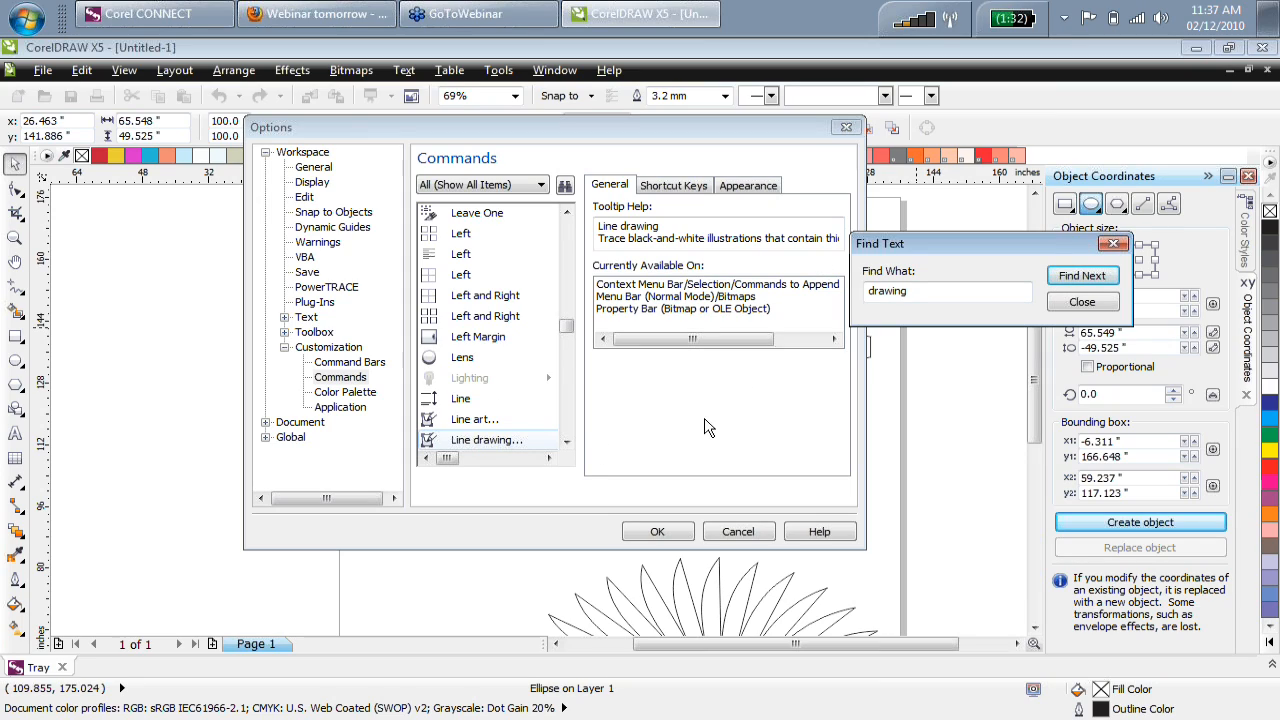
pyautogui.click(1110, 282)
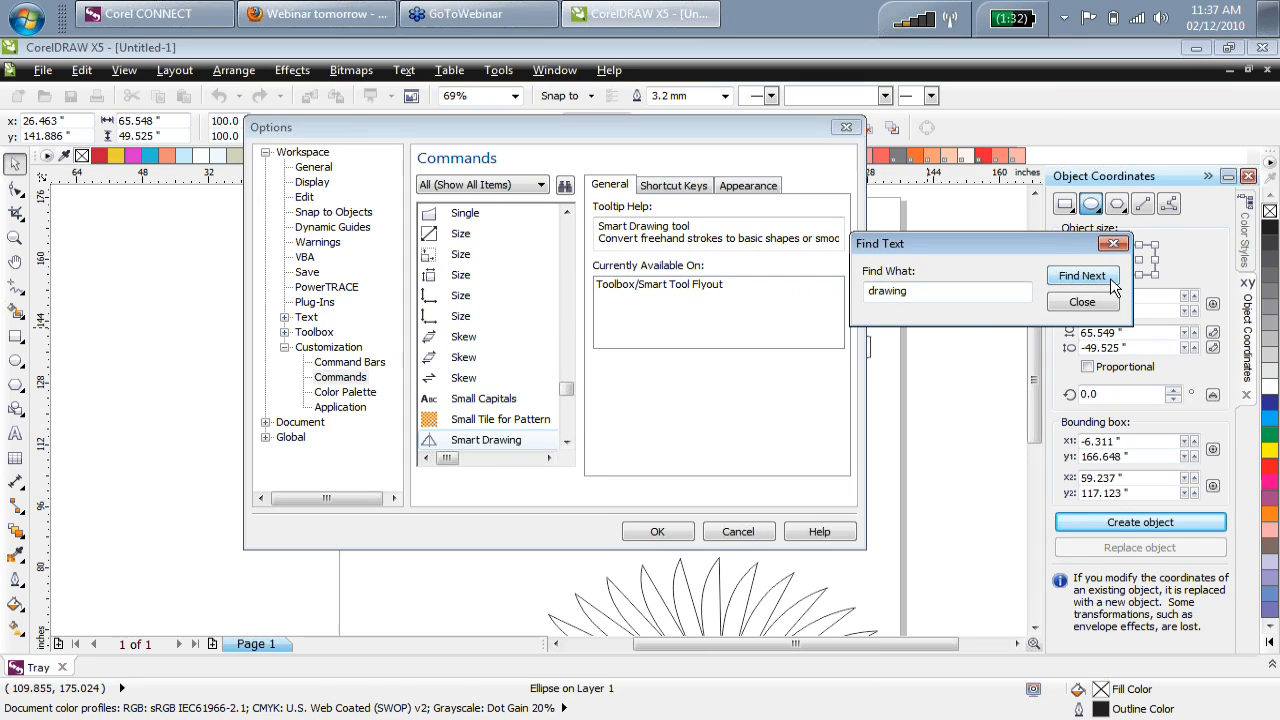
pyautogui.click(1112, 285)
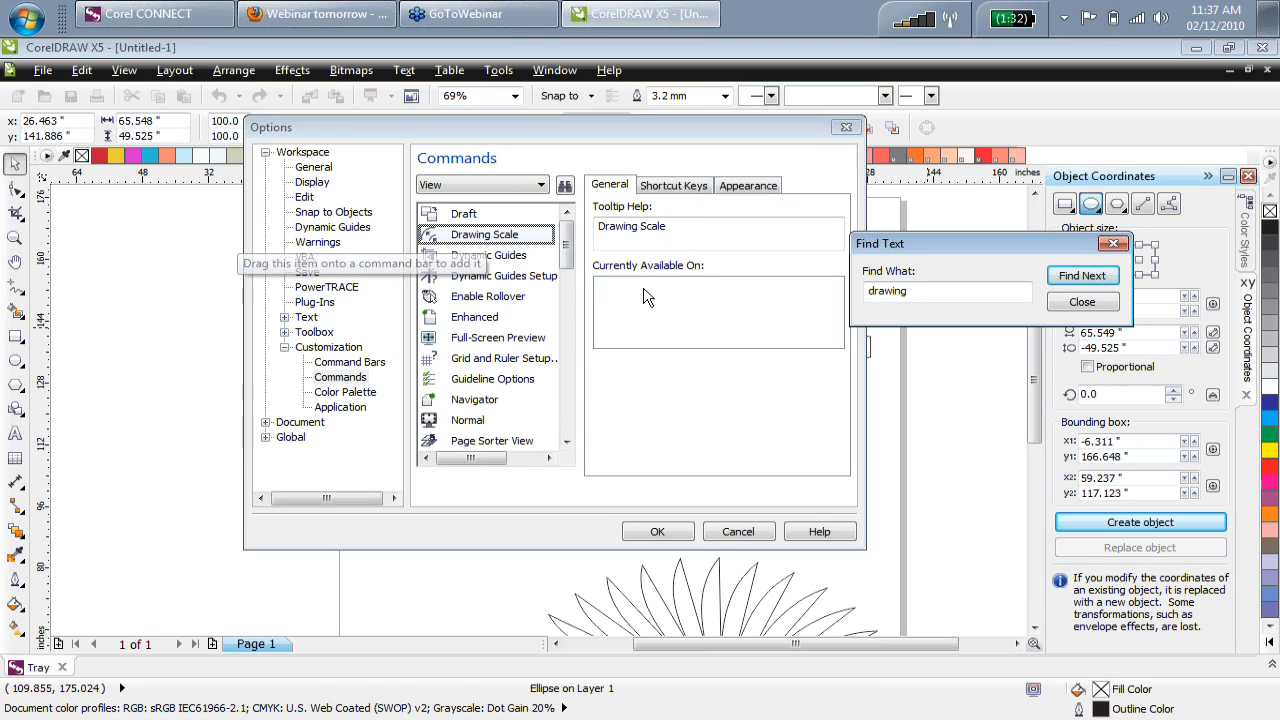
# Add the Drawing Scale command to the toolbar beside the line style and arrowhead controls and accept the options.
pyautogui.click(519, 257)
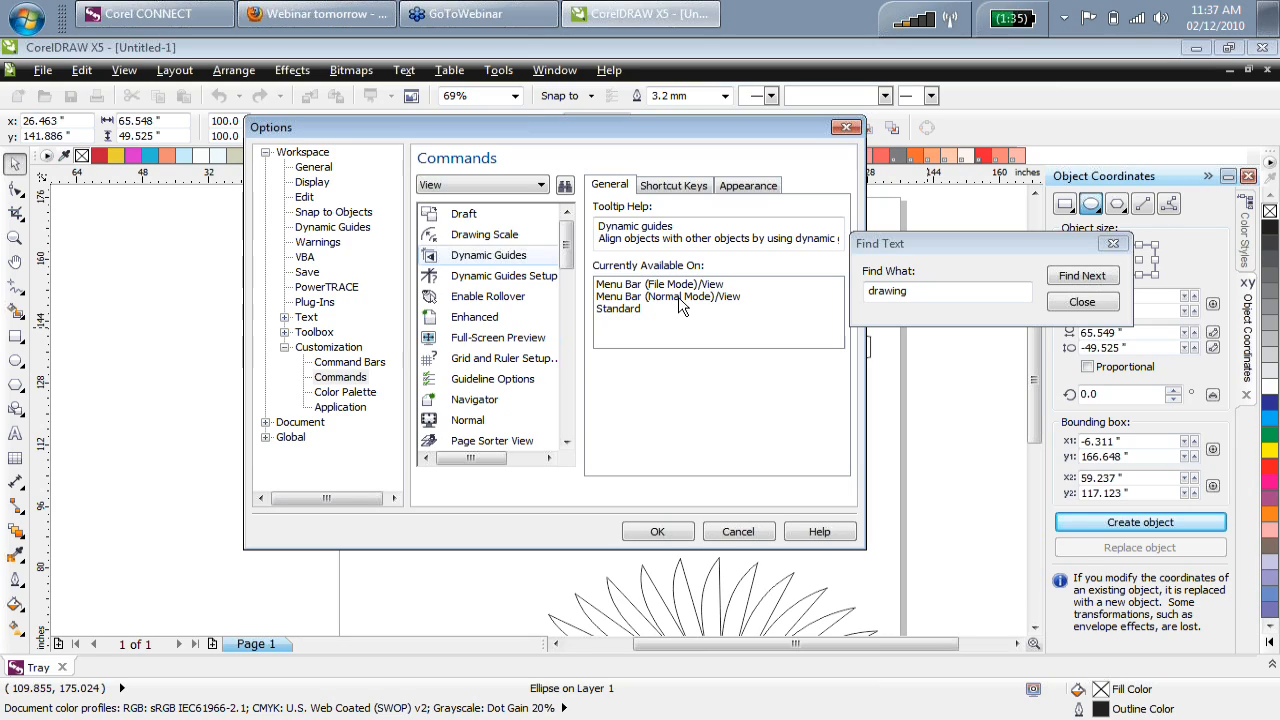
pyautogui.click(464, 230)
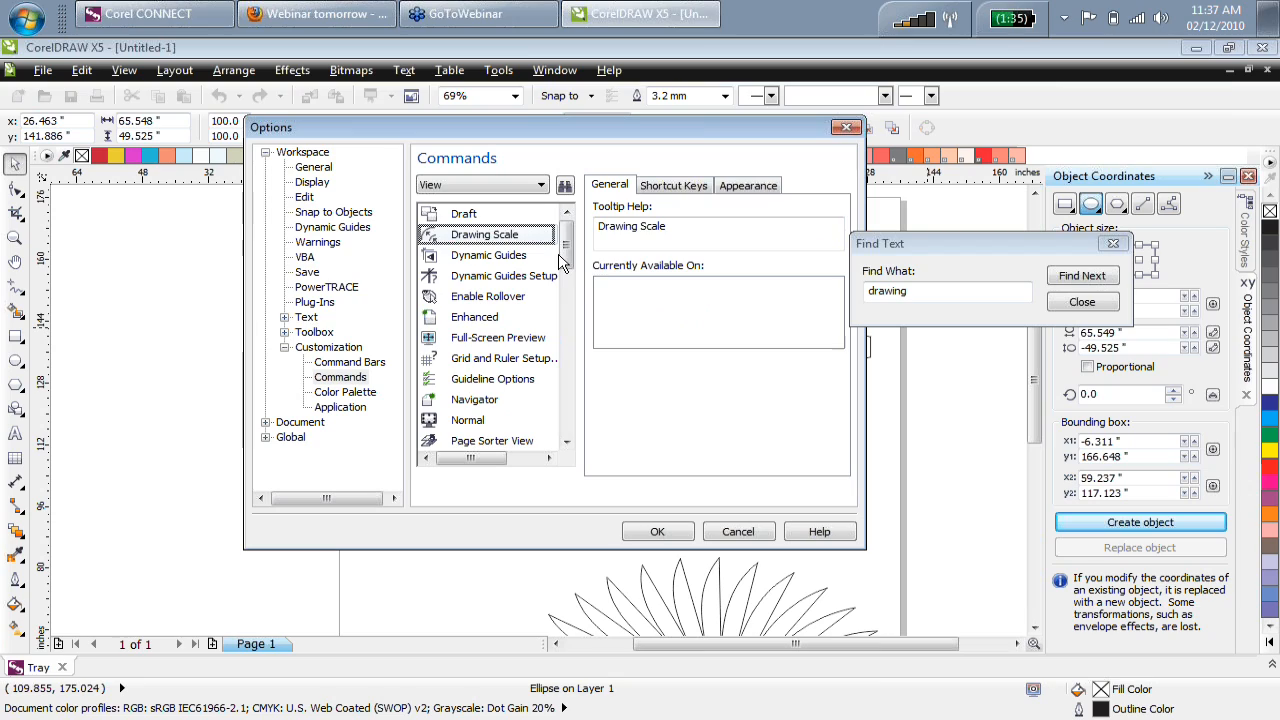
pyautogui.moveTo(501, 234)
pyautogui.mouseDown()
pyautogui.moveTo(797, 160)
pyautogui.moveTo(955, 100)
pyautogui.mouseUp()
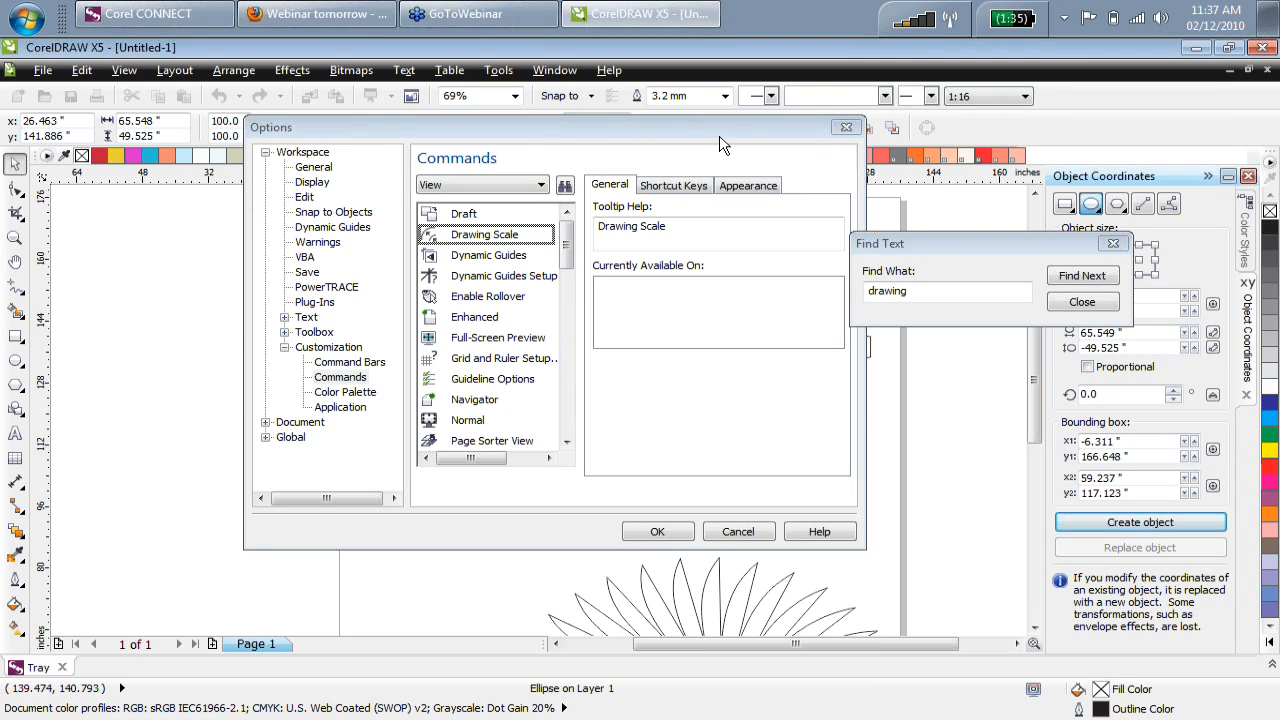
pyautogui.moveTo(716, 138); pyautogui.dragTo(667, 189)
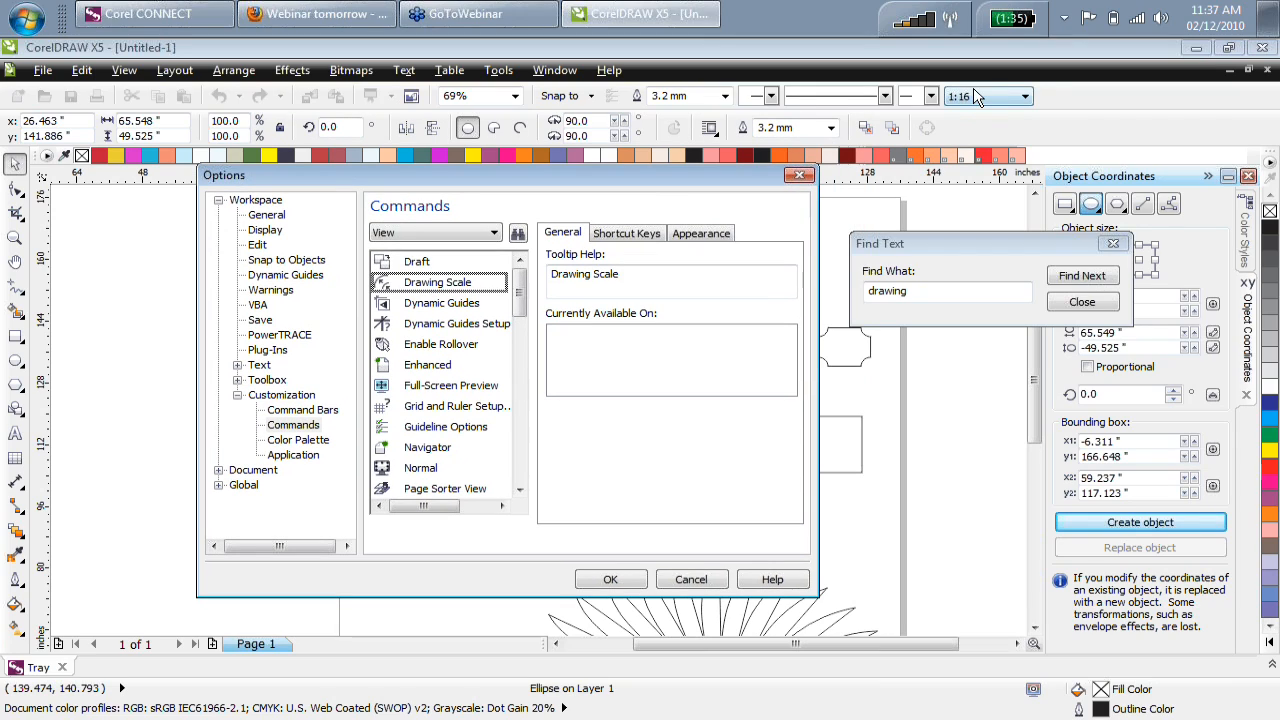
pyautogui.click(610, 580)
# Review the preset scales offered by the new drawing scale control and inspect the page with its rulers.
pyautogui.click(1025, 95)
pyautogui.moveTo(1027, 215); pyautogui.dragTo(1025, 140)
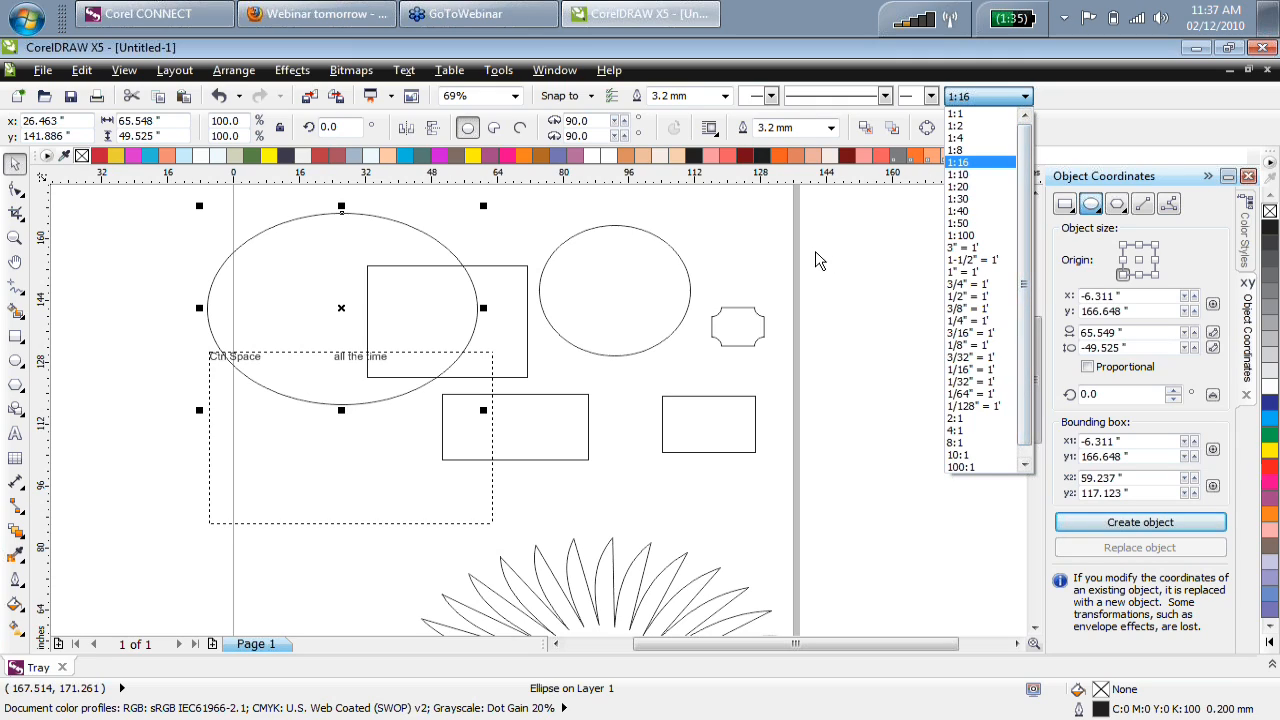
pyautogui.moveTo(743, 645); pyautogui.dragTo(731, 645)
pyautogui.moveTo(1034, 372); pyautogui.dragTo(1033, 357)
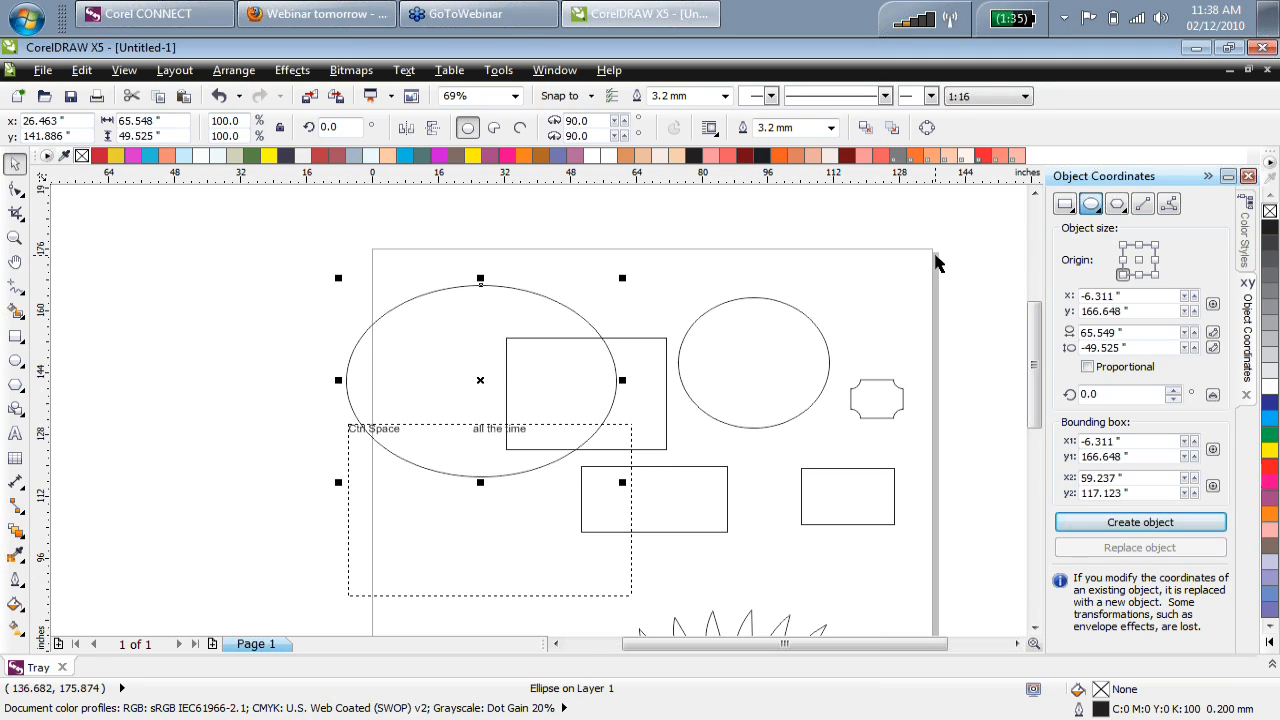
# Reopen the Commands page of the Customization options and reposition the dialog.
pyautogui.click(498, 70)
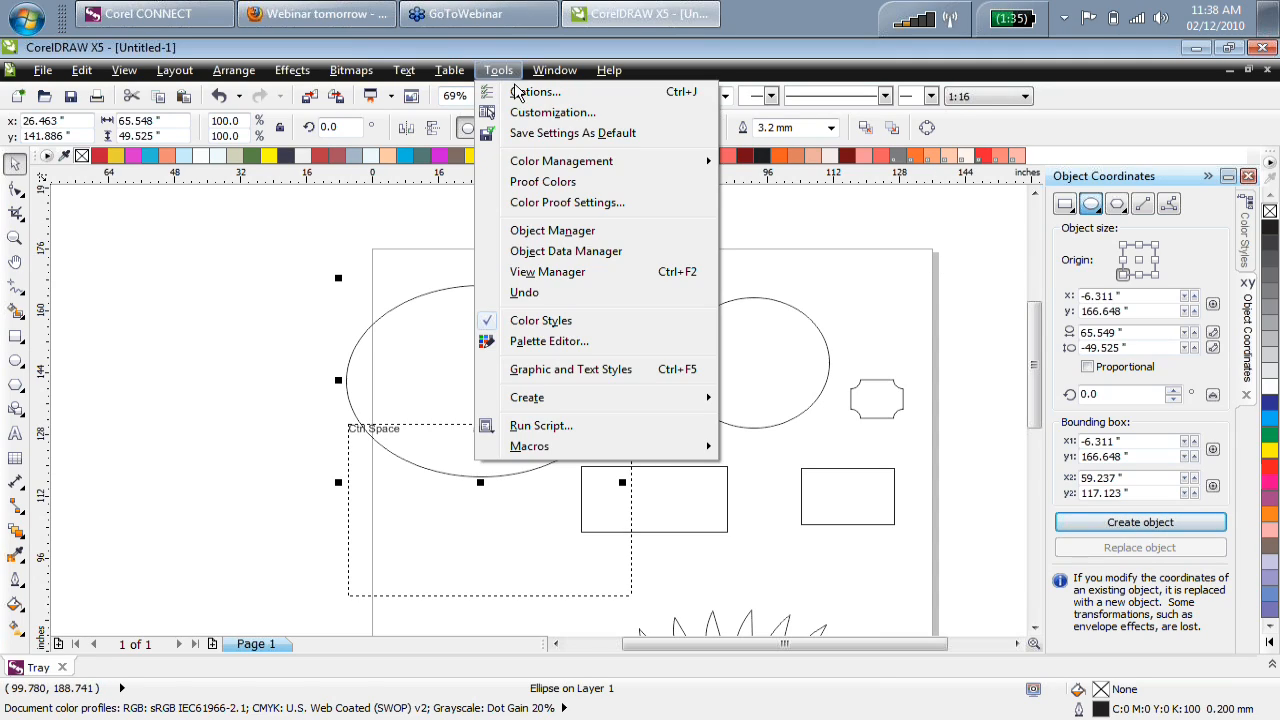
pyautogui.click(542, 114)
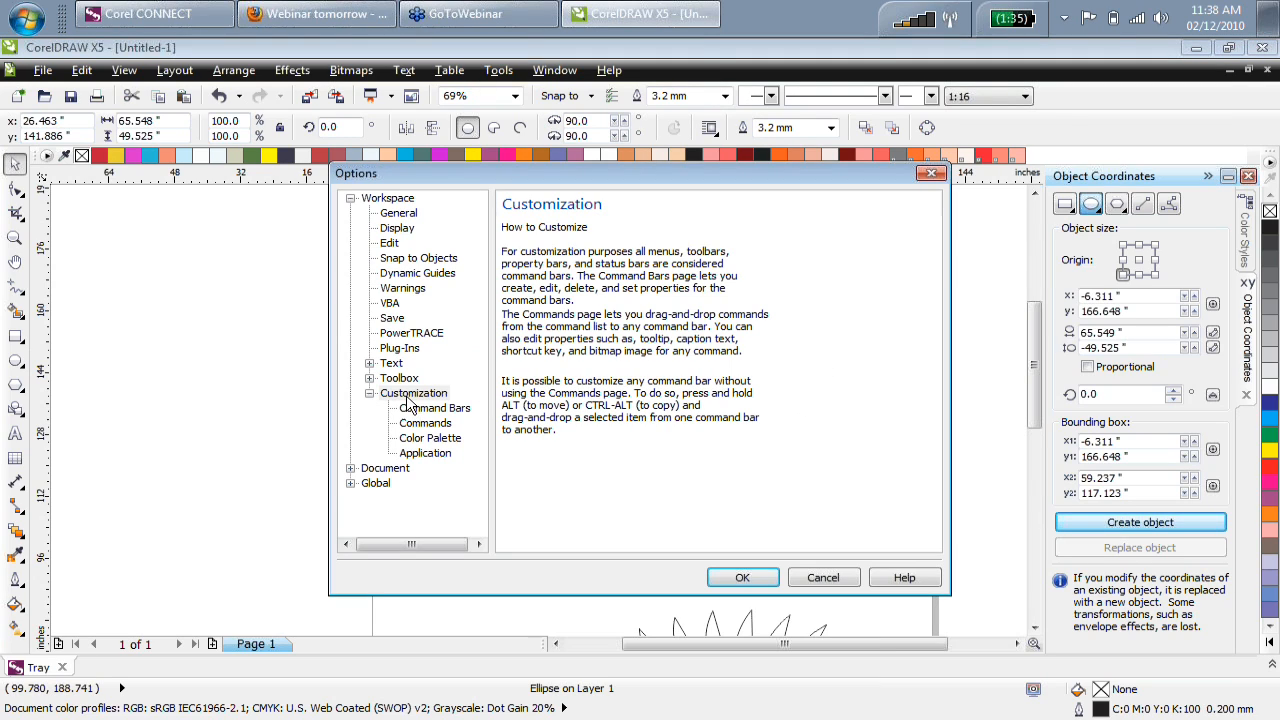
pyautogui.click(425, 423)
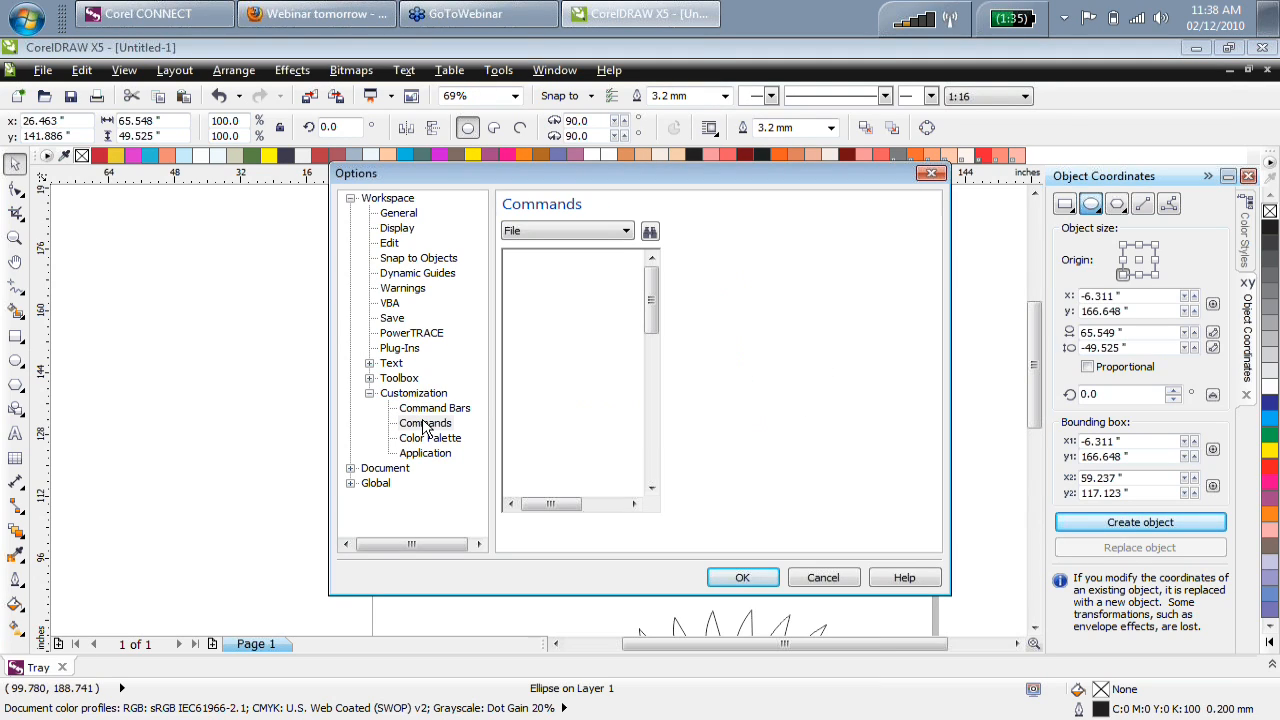
pyautogui.moveTo(625, 177); pyautogui.dragTo(599, 138)
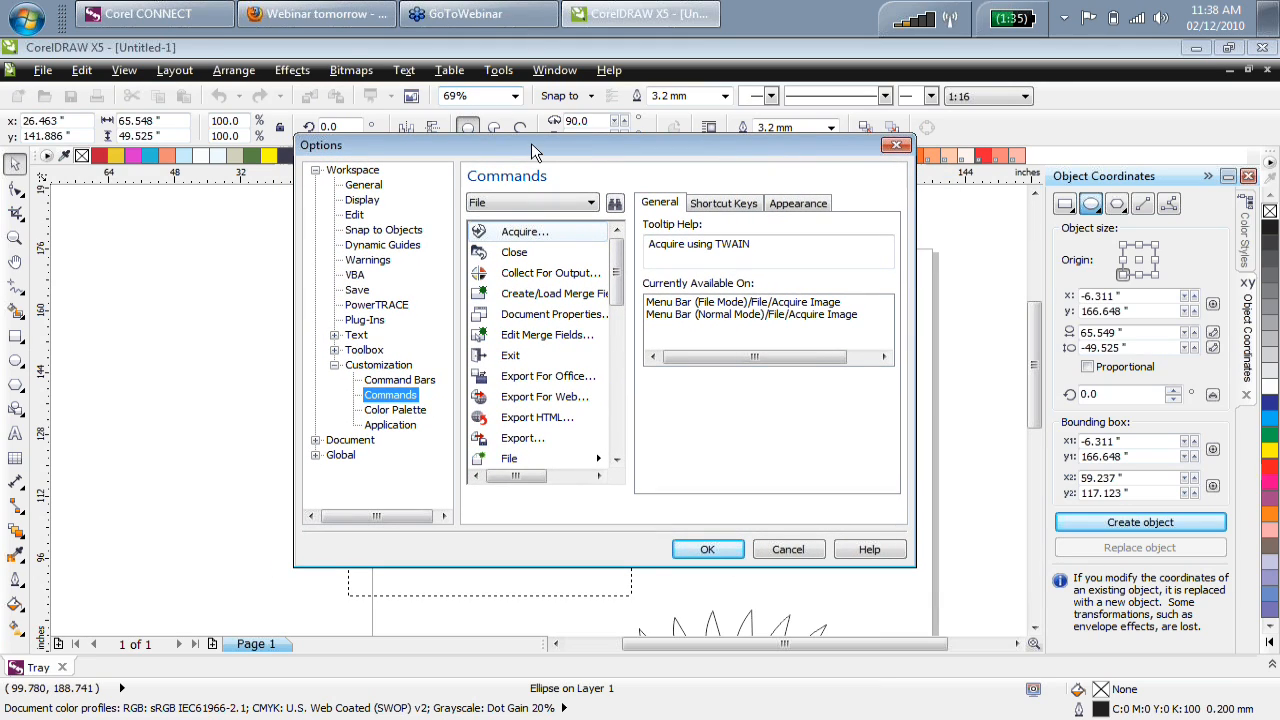
# Search the customizable commands for "extrude" through the Toolbox category and the list of all commands.
pyautogui.click(614, 203)
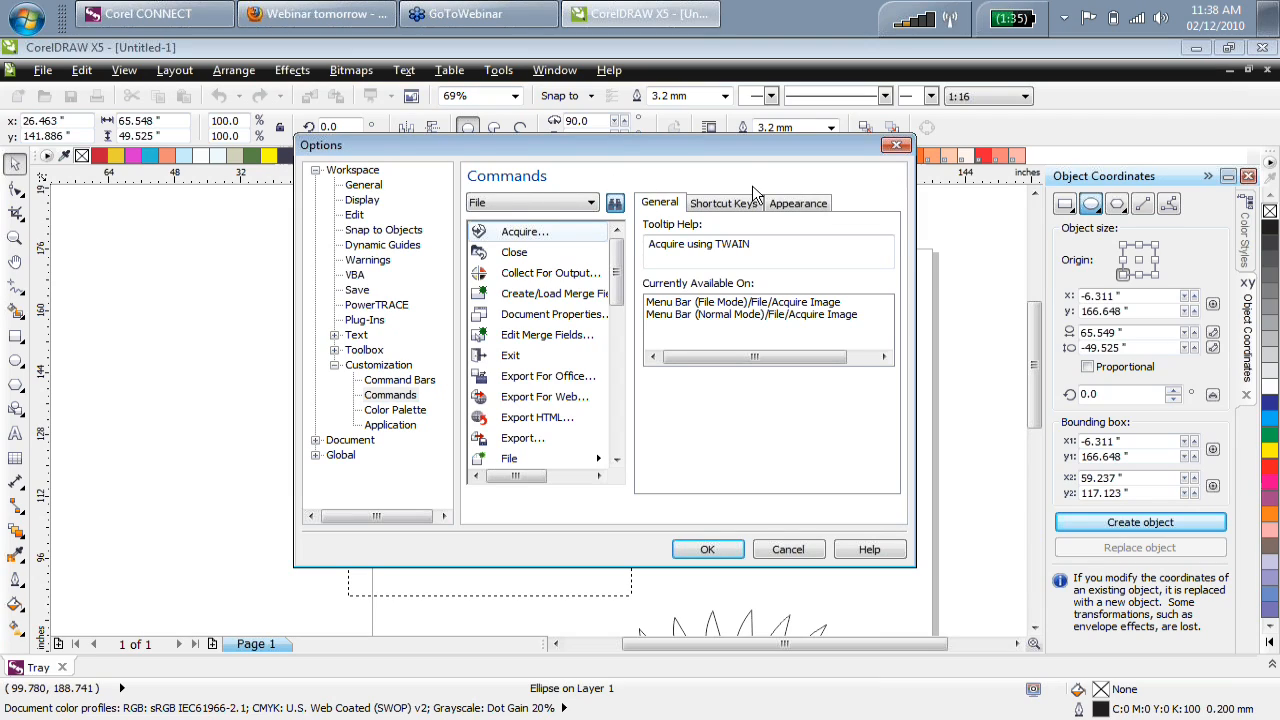
pyautogui.moveTo(729, 152); pyautogui.dragTo(792, 196)
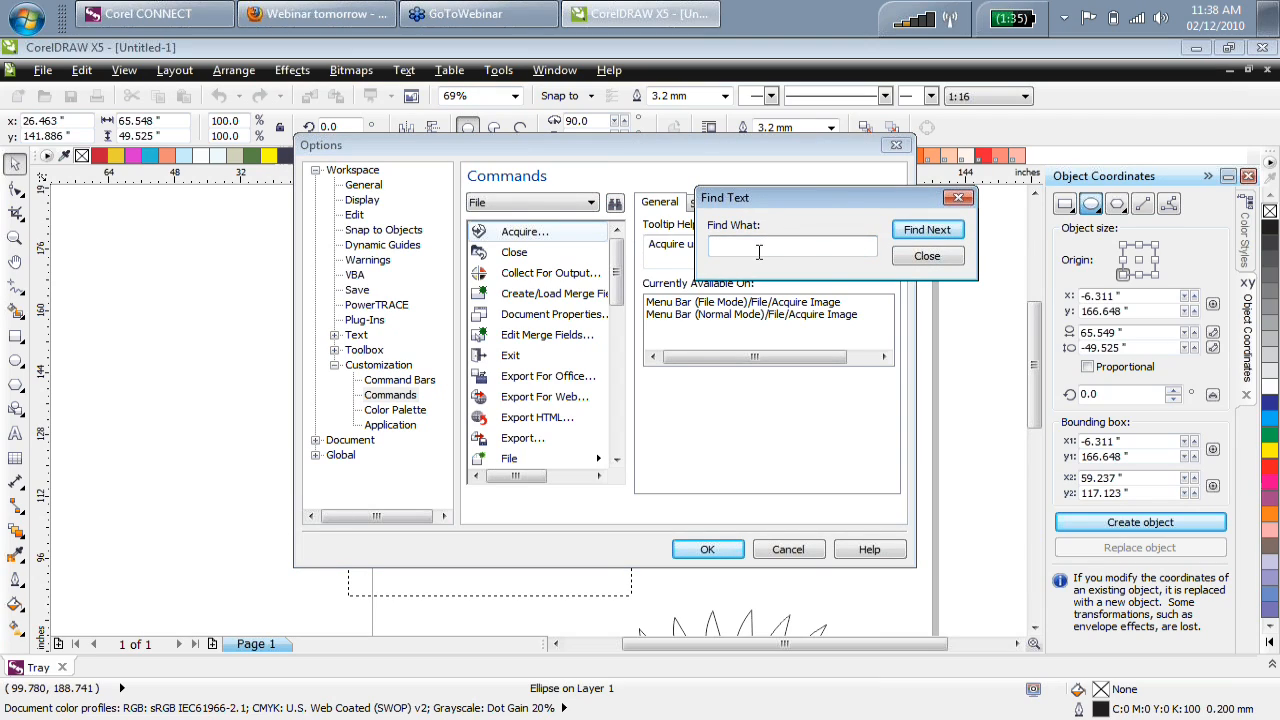
pyautogui.write('extrude')
pyautogui.click(922, 230)
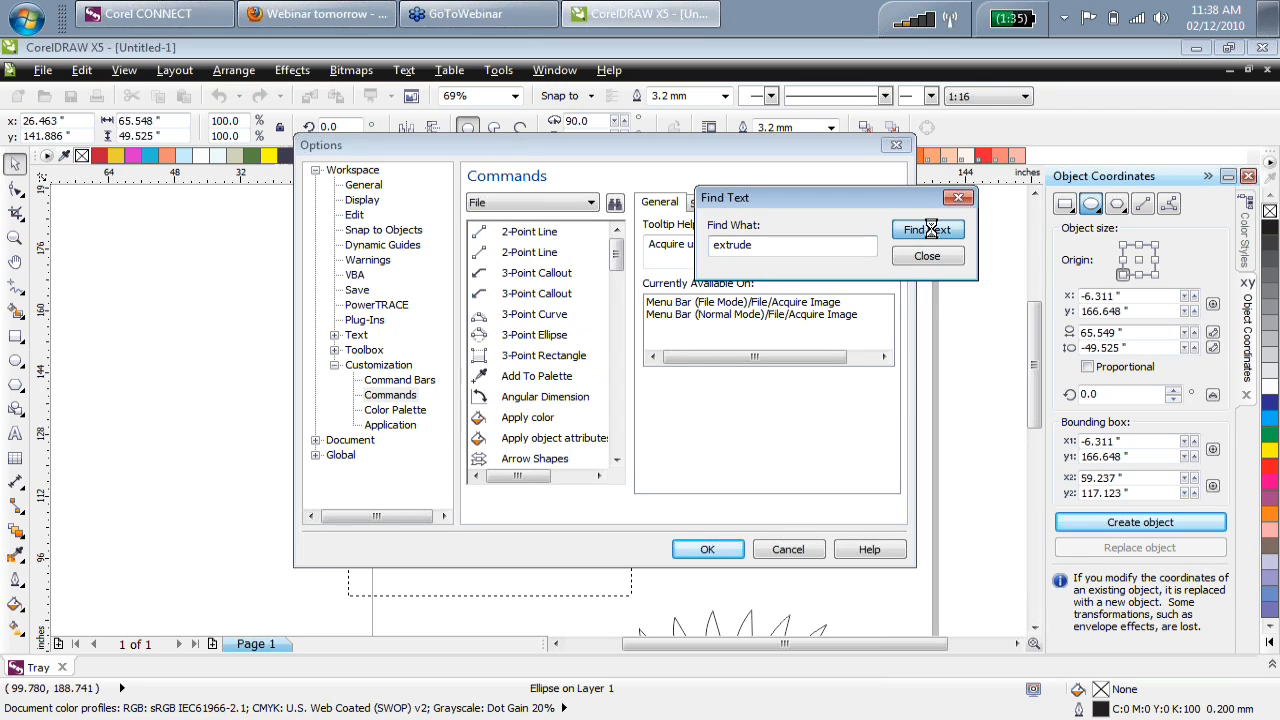
pyautogui.moveTo(766, 207); pyautogui.dragTo(907, 115)
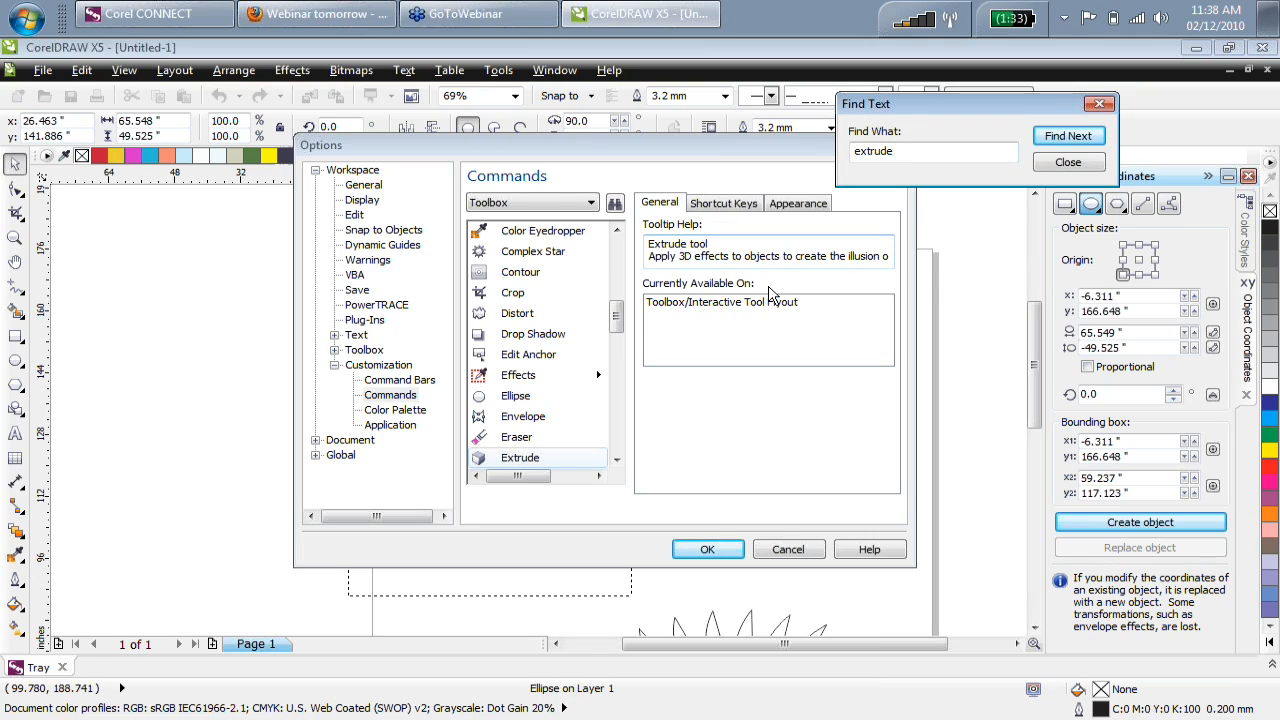
pyautogui.click(534, 457)
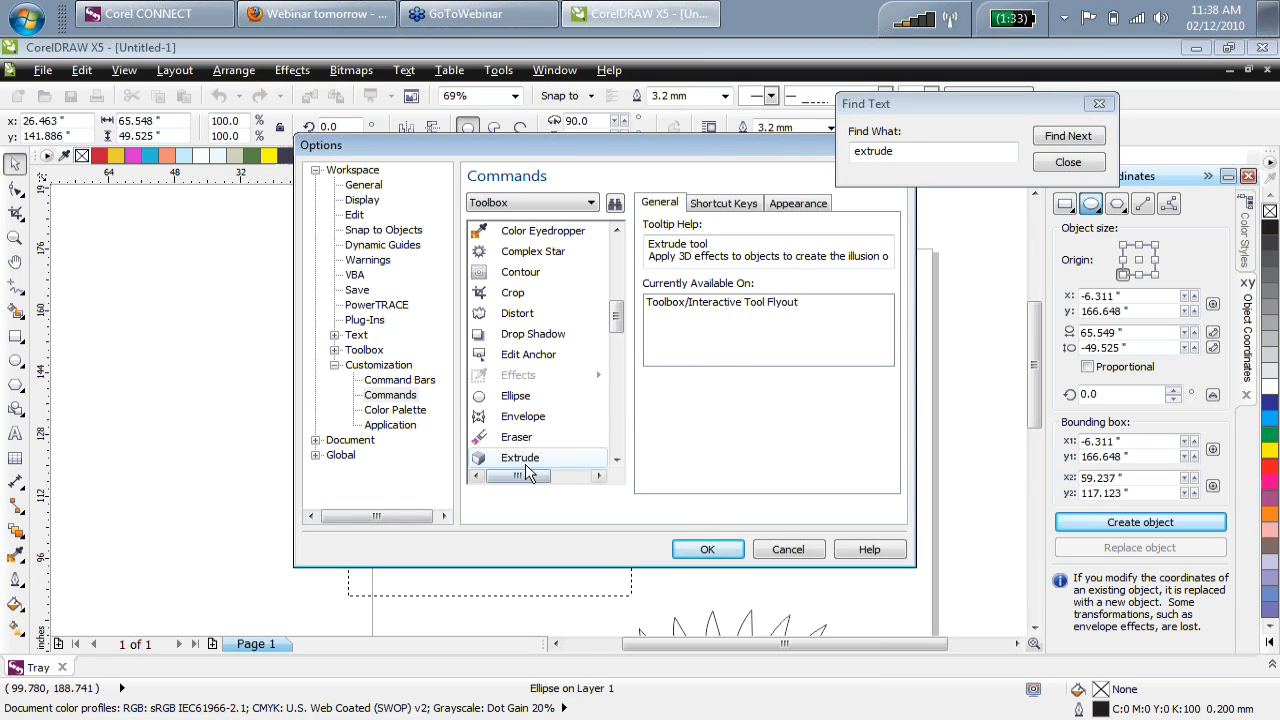
pyautogui.click(1066, 137)
pyautogui.click(1083, 142)
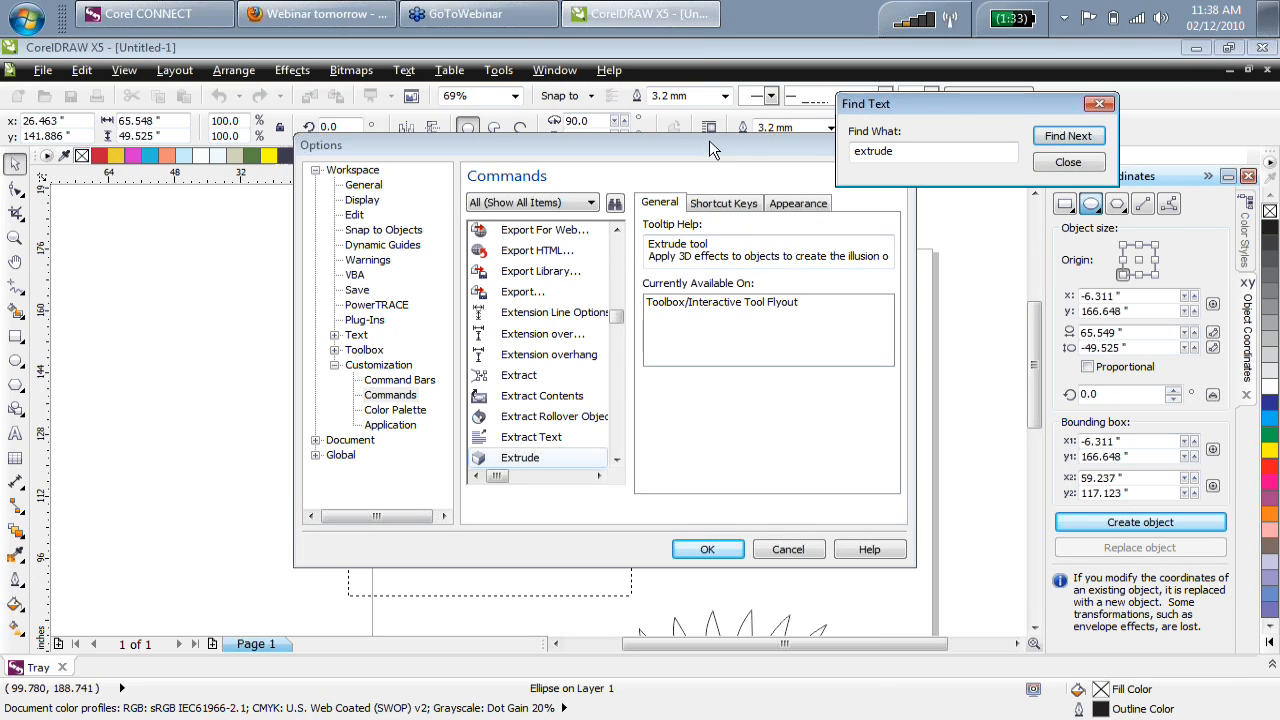
pyautogui.moveTo(928, 110); pyautogui.dragTo(864, 288)
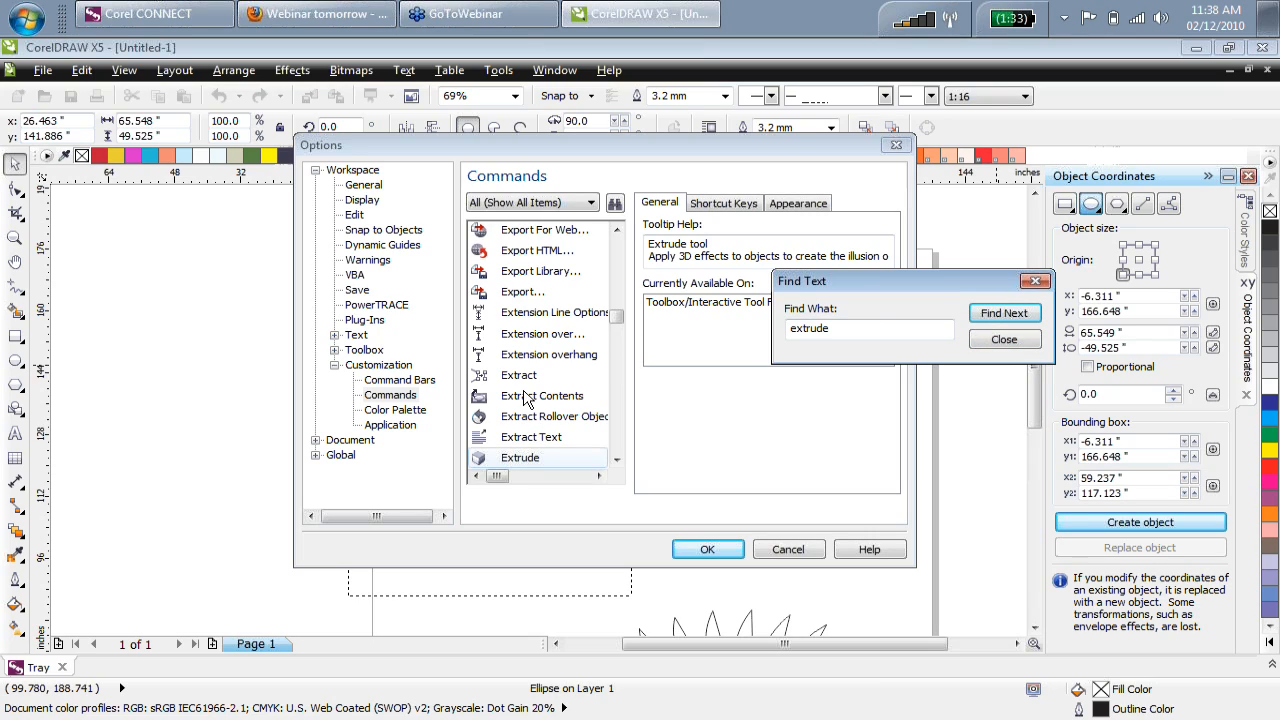
# Try placing the Export command above Artistic Media in the Dockers submenu, and discard the customization.
pyautogui.moveTo(522, 291); pyautogui.dragTo(845, 285)
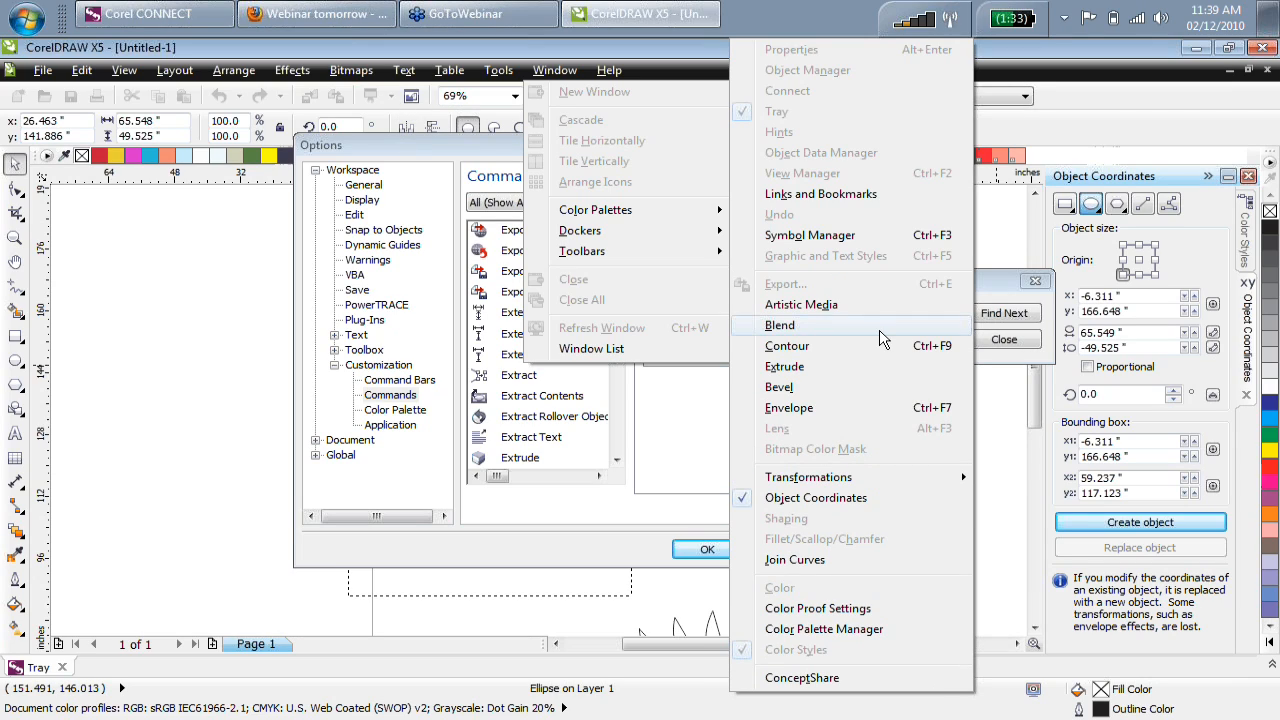
pyautogui.click(989, 281)
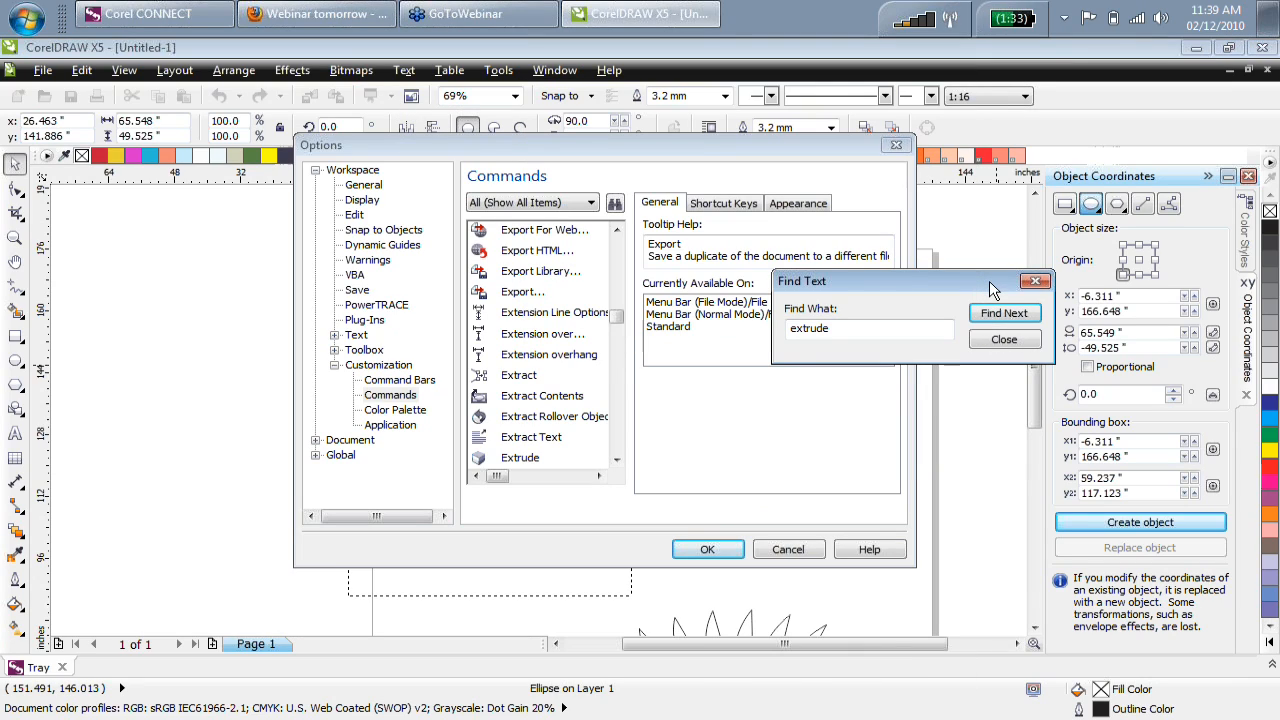
pyautogui.click(1001, 346)
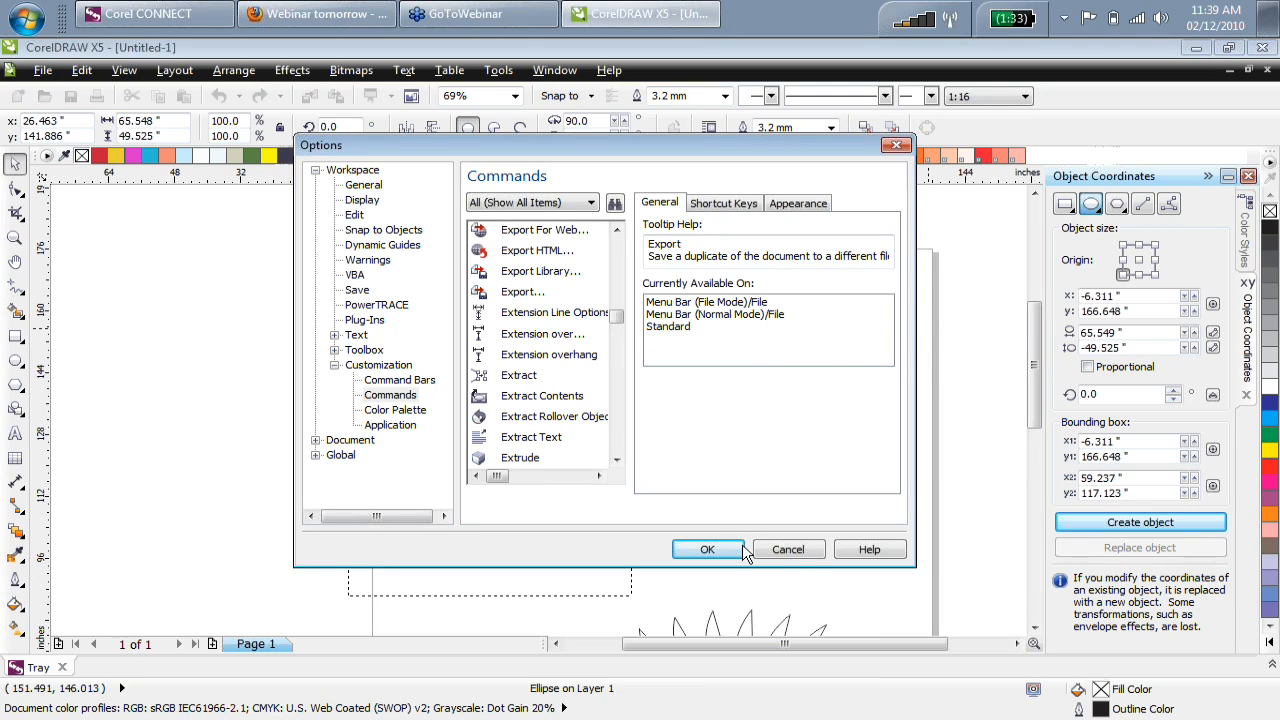
pyautogui.click(790, 551)
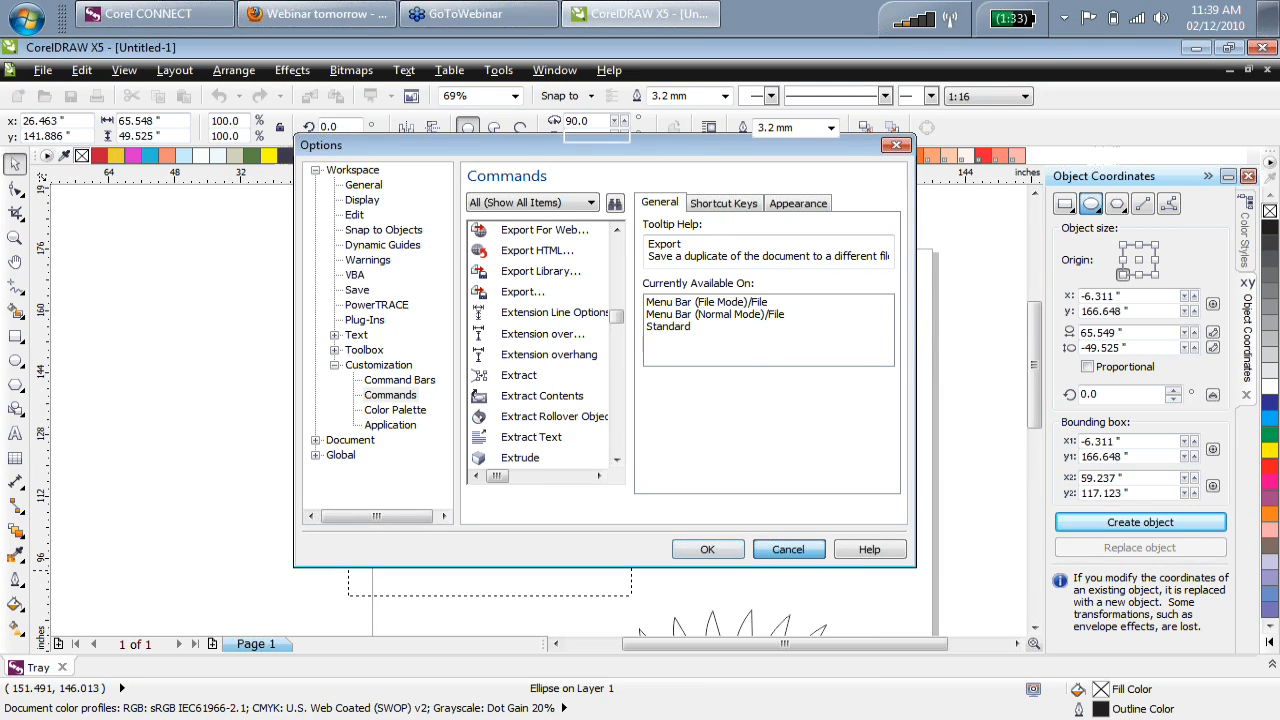
pyautogui.click(404, 70)
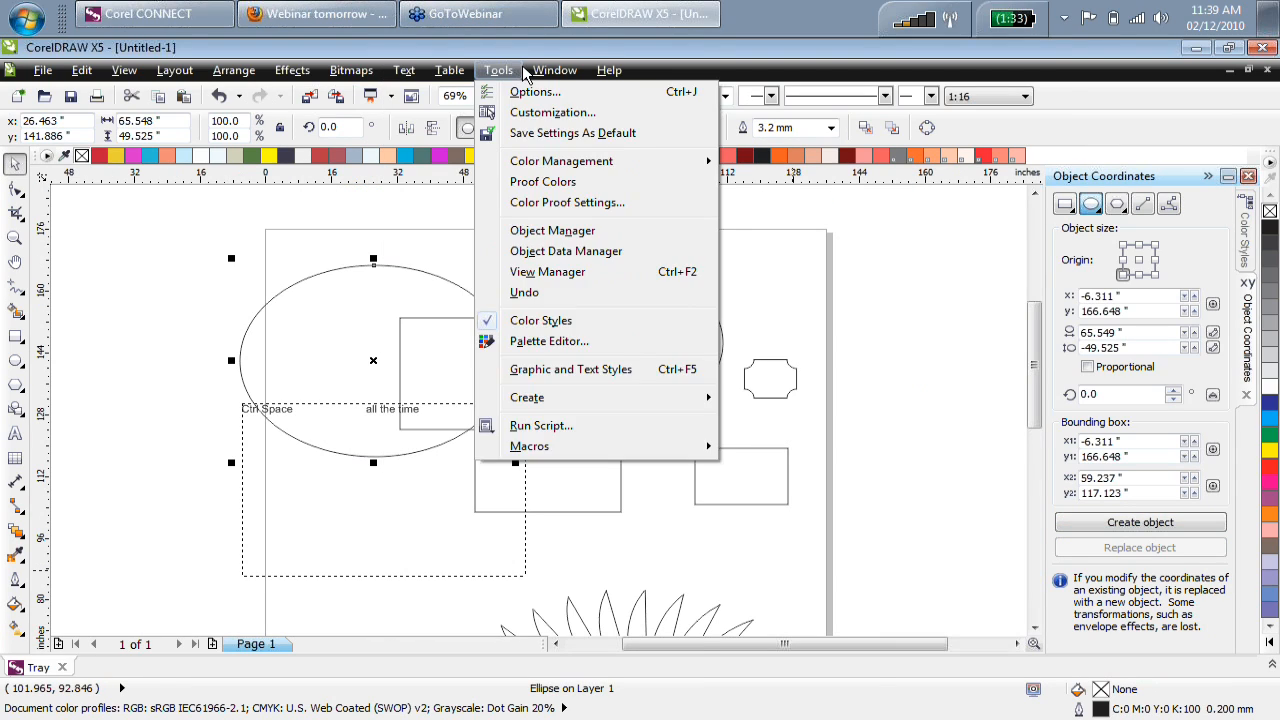
pyautogui.moveTo(555, 70)
pyautogui.moveTo(655, 233)
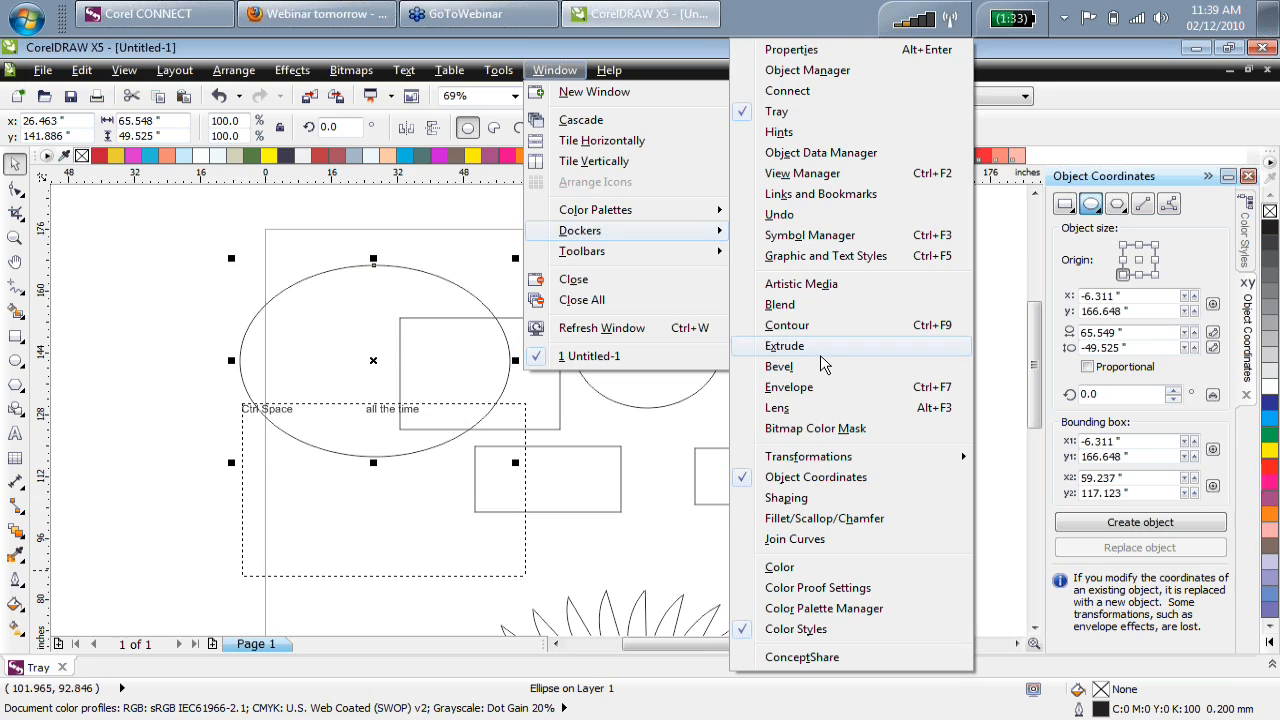
pyautogui.moveTo(404, 70)
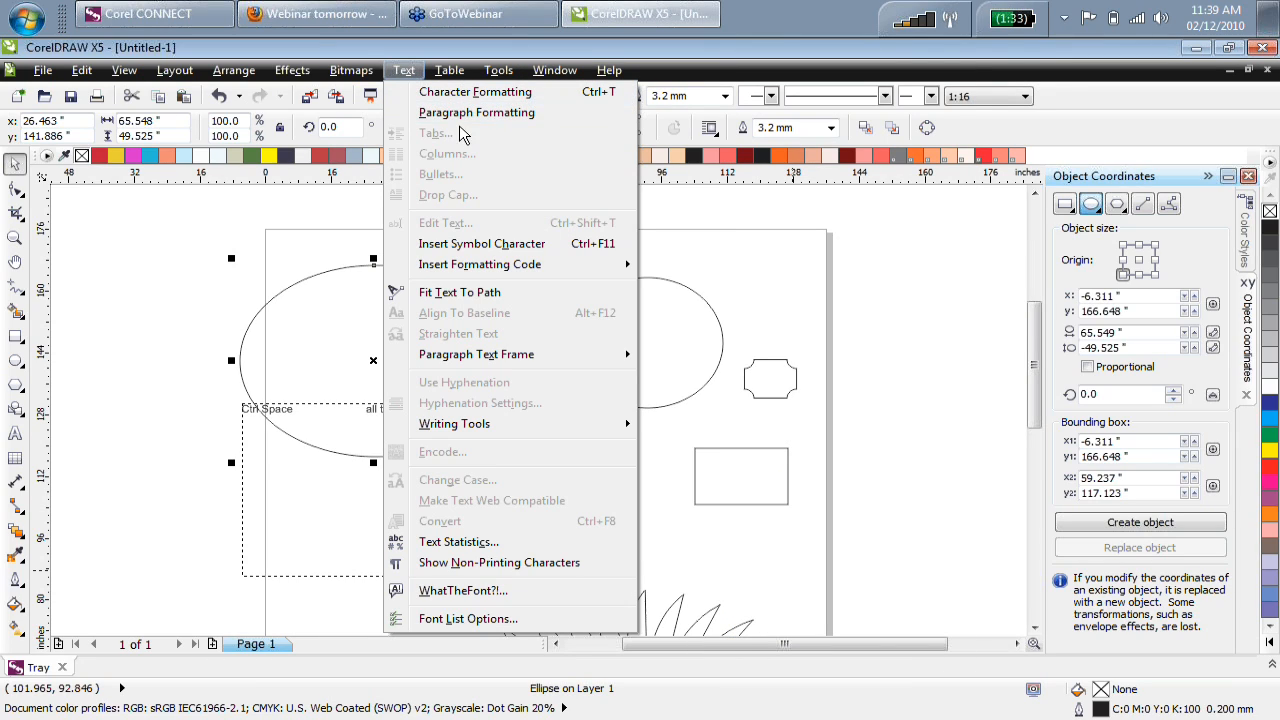
pyautogui.moveTo(449, 70)
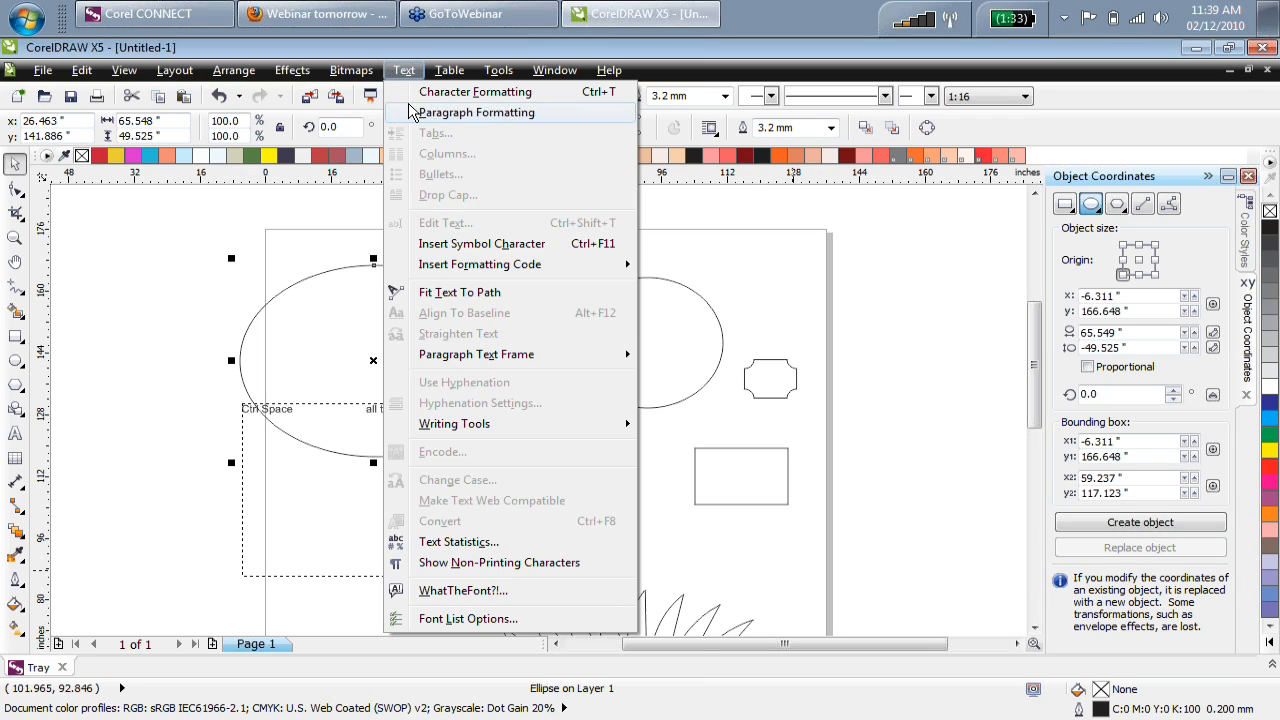
# Open the document color settings and try switching the primary color mode to RGB and back to CMYK.
pyautogui.moveTo(498, 70)
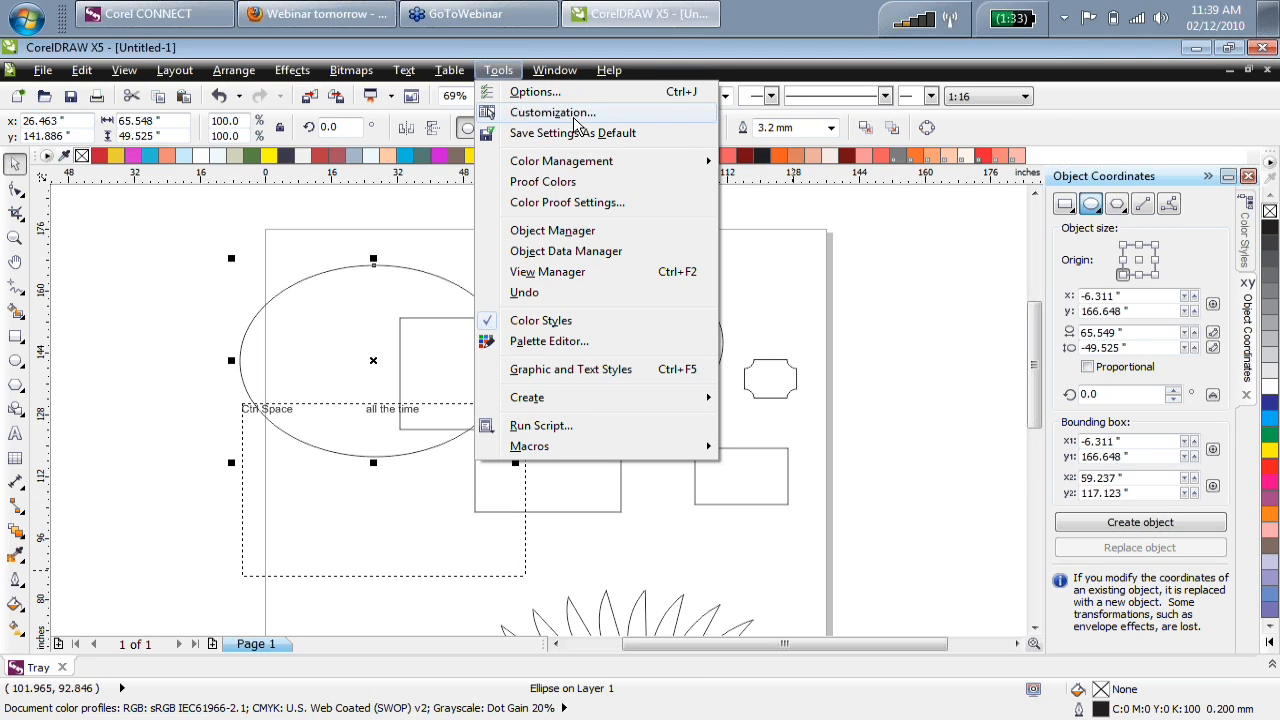
pyautogui.moveTo(660, 172)
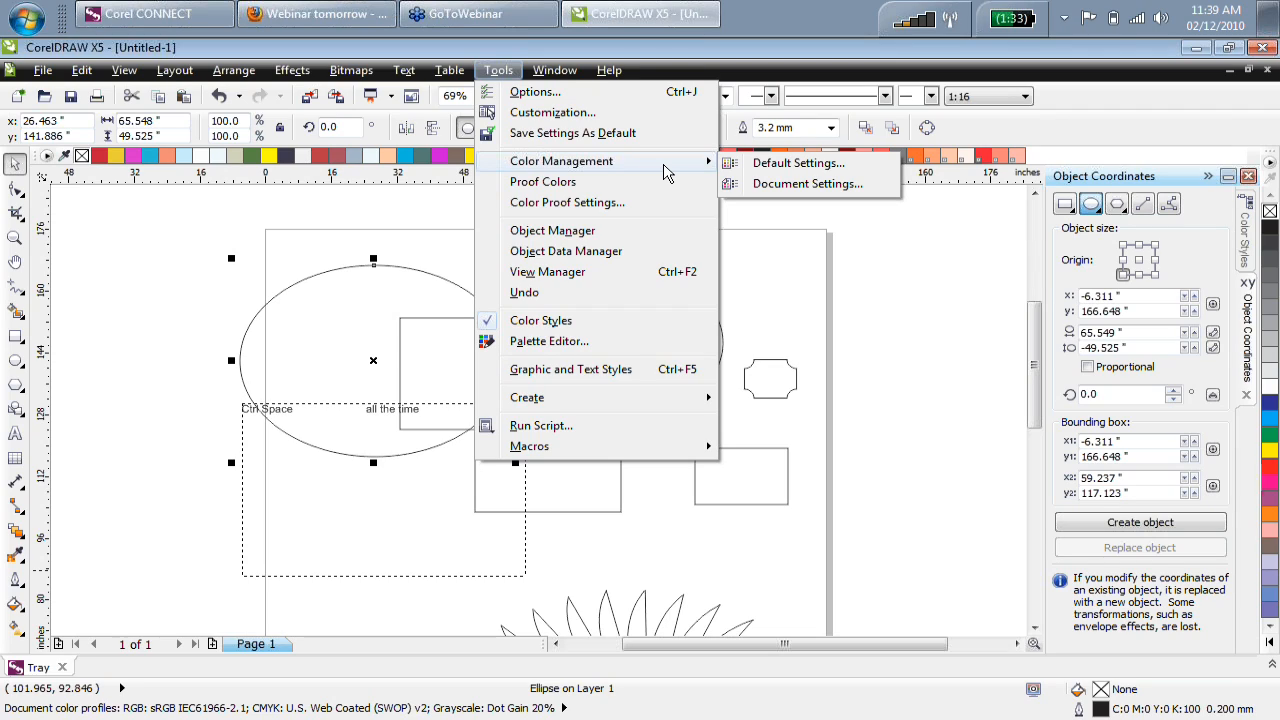
pyautogui.click(790, 185)
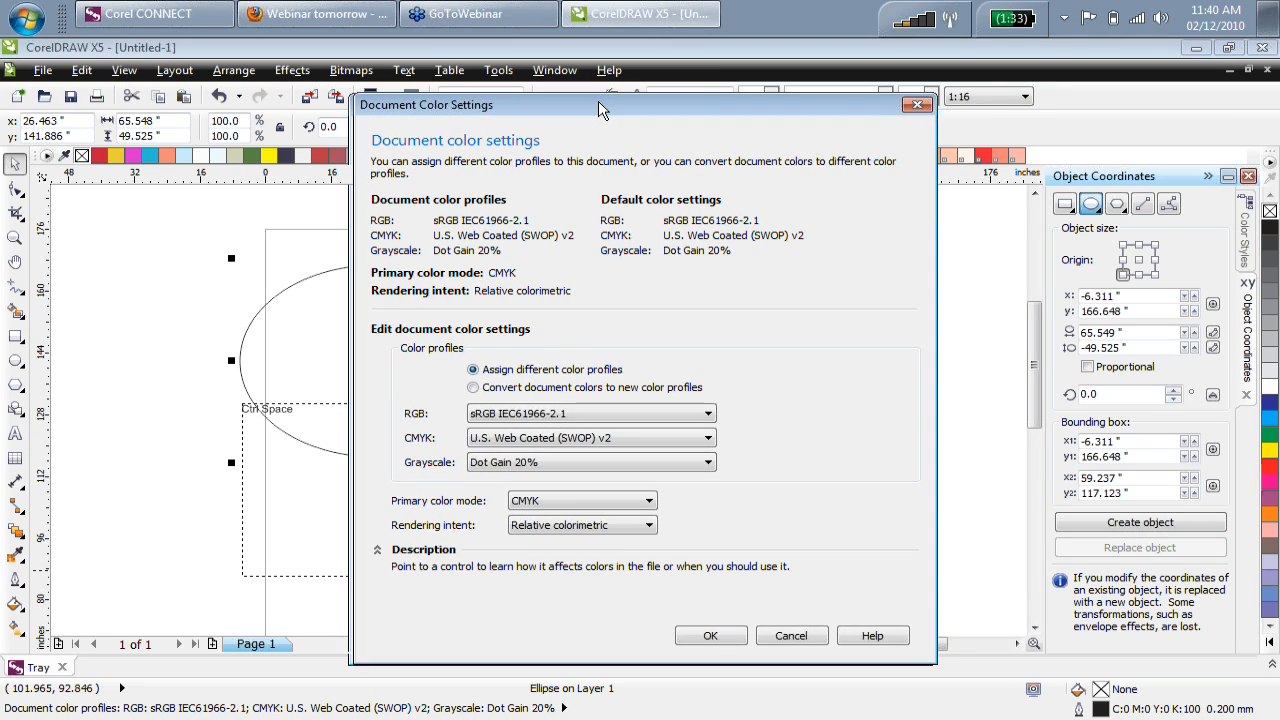
pyautogui.moveTo(598, 109); pyautogui.dragTo(650, 96)
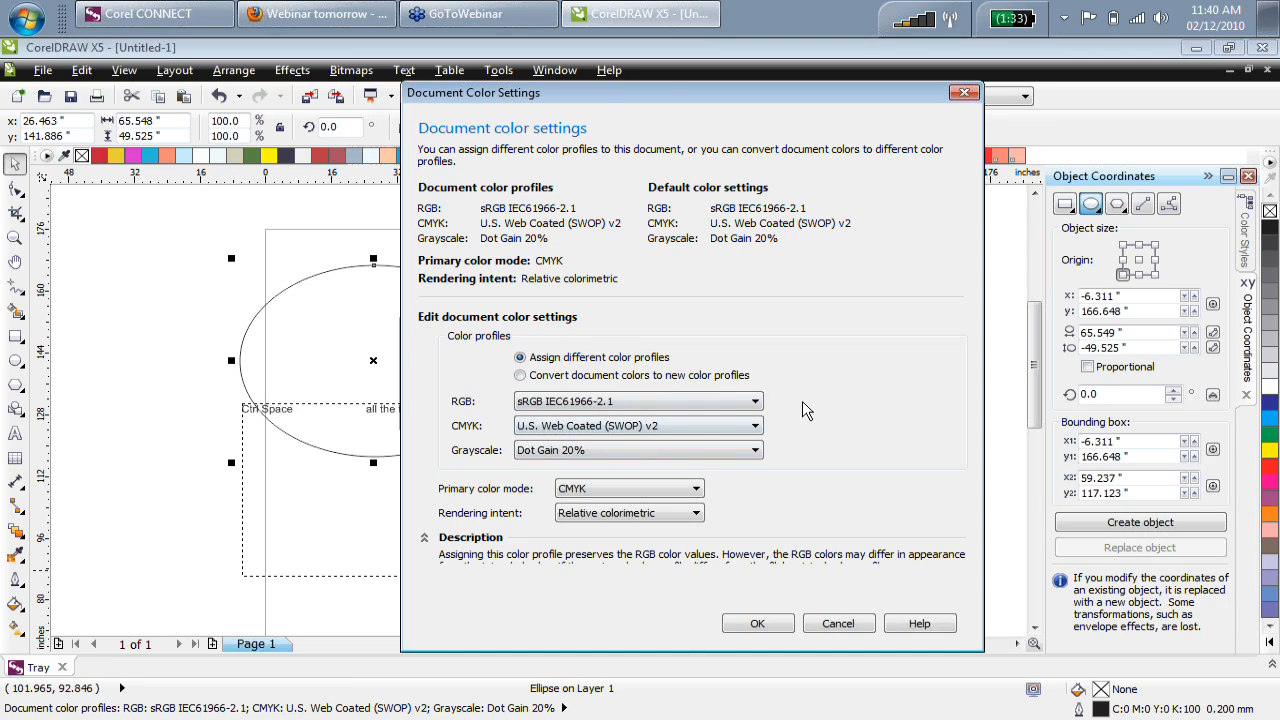
pyautogui.click(614, 489)
pyautogui.click(609, 504)
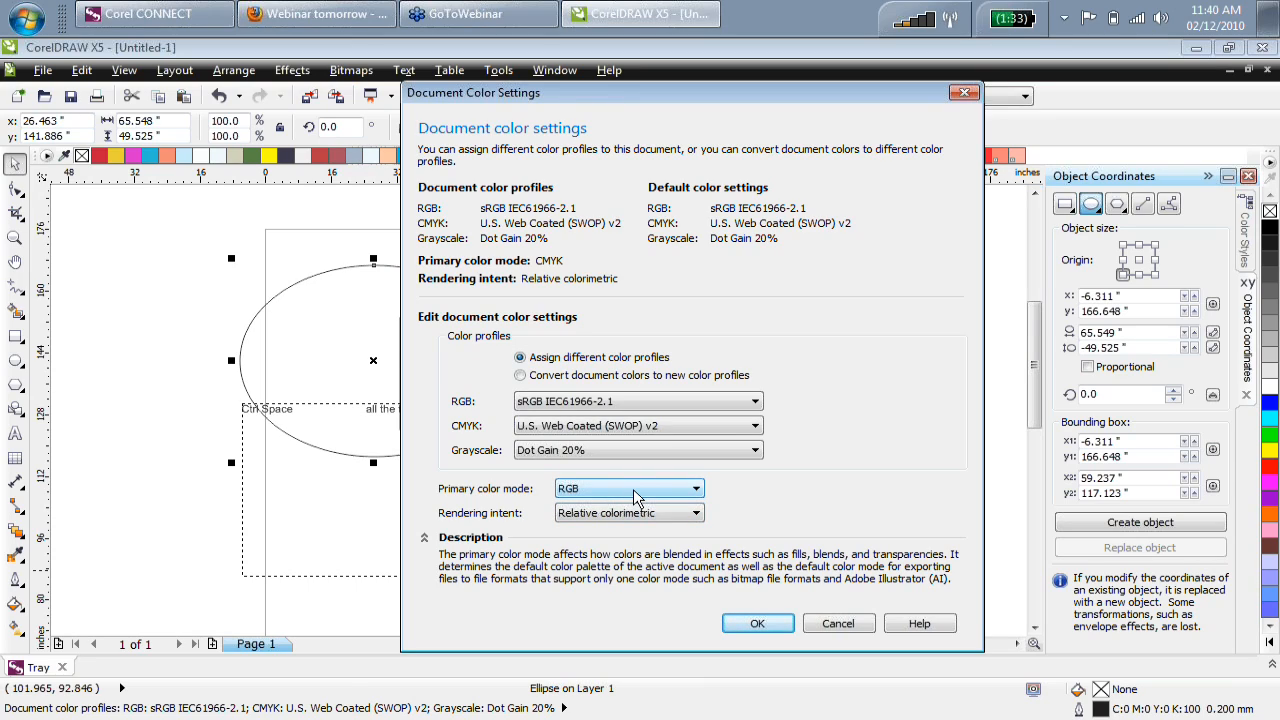
pyautogui.click(633, 497)
pyautogui.click(632, 516)
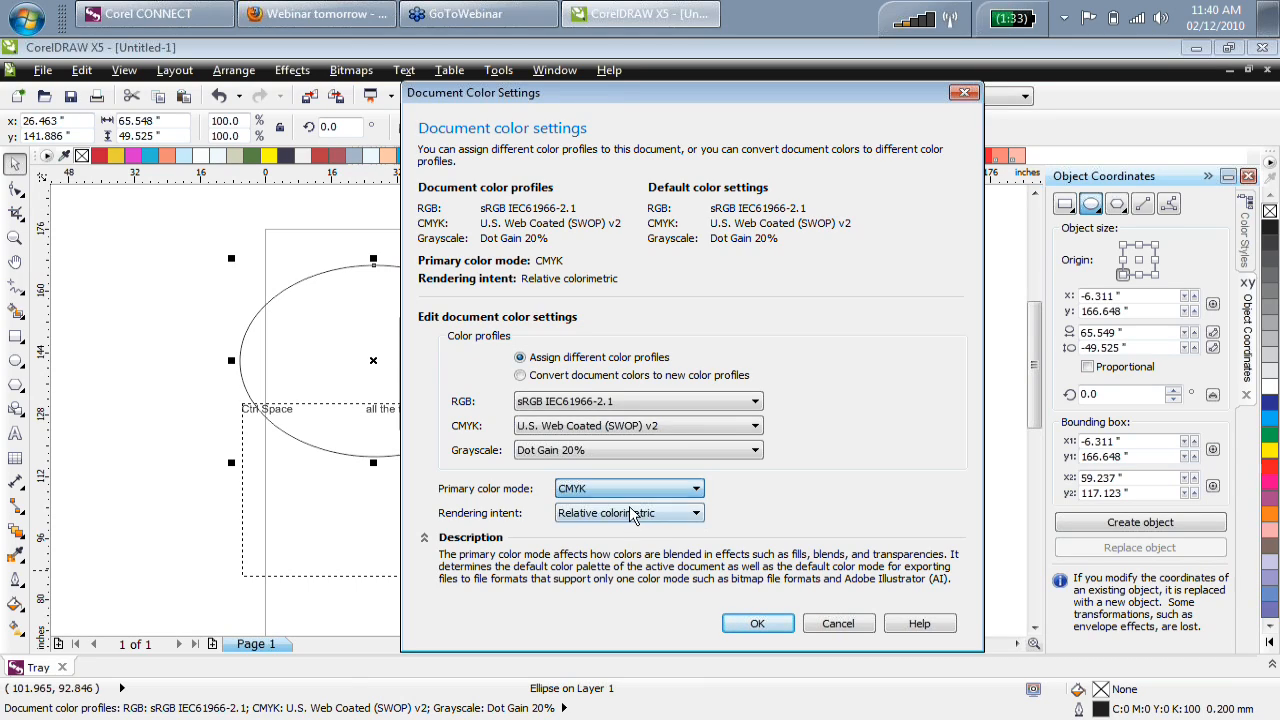
# Compare the default color palette under the RGB and CMYK primary color modes, and discard the document color changes.
pyautogui.click(630, 492)
pyautogui.click(632, 504)
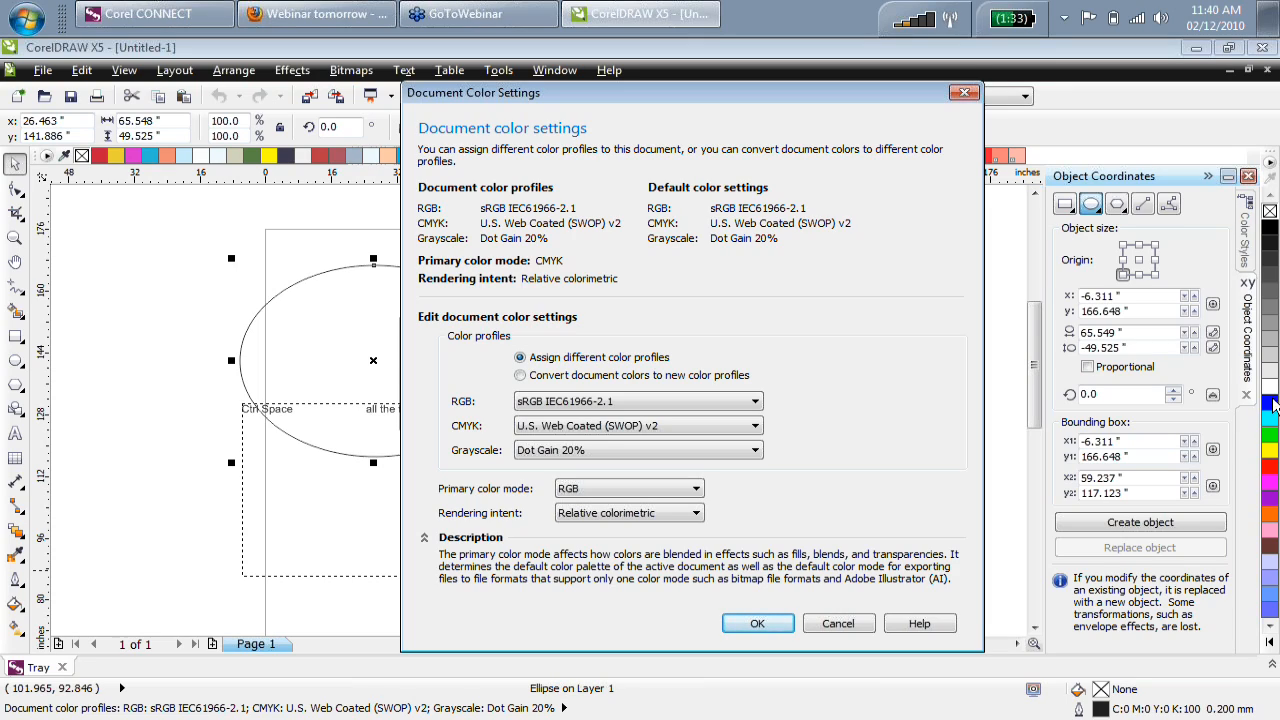
pyautogui.click(672, 490)
pyautogui.click(660, 514)
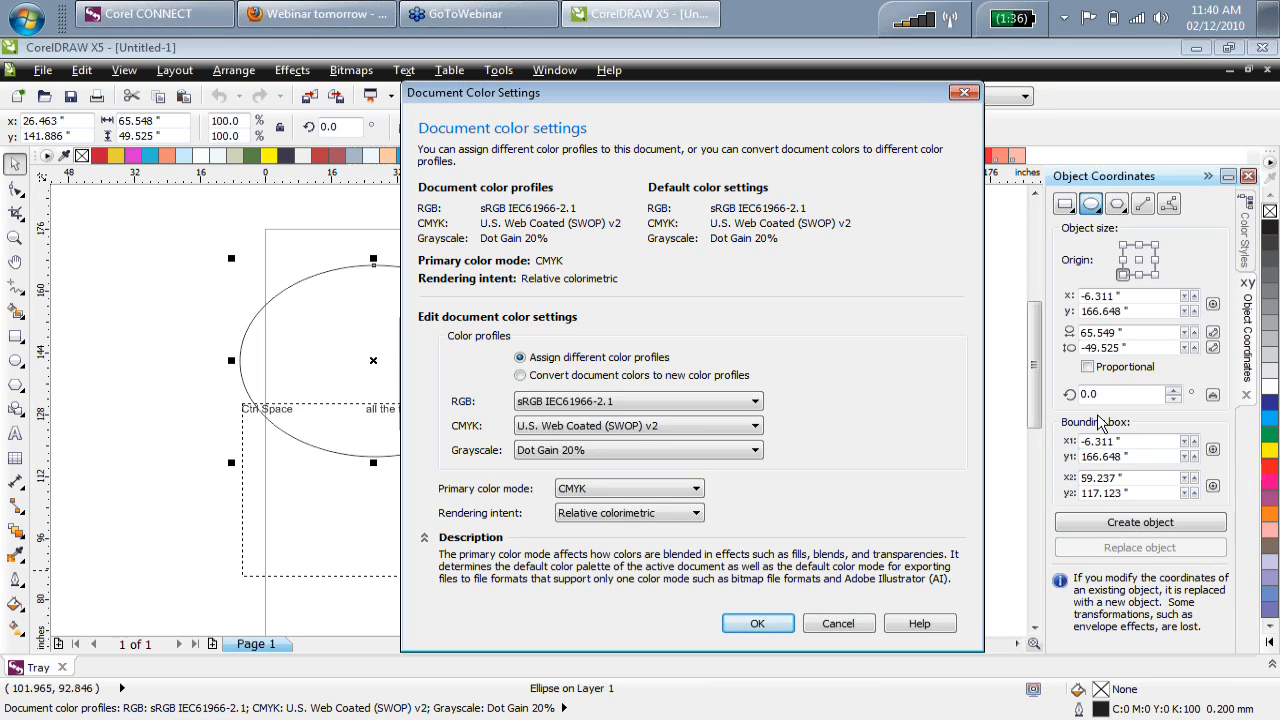
pyautogui.click(640, 489)
pyautogui.click(646, 514)
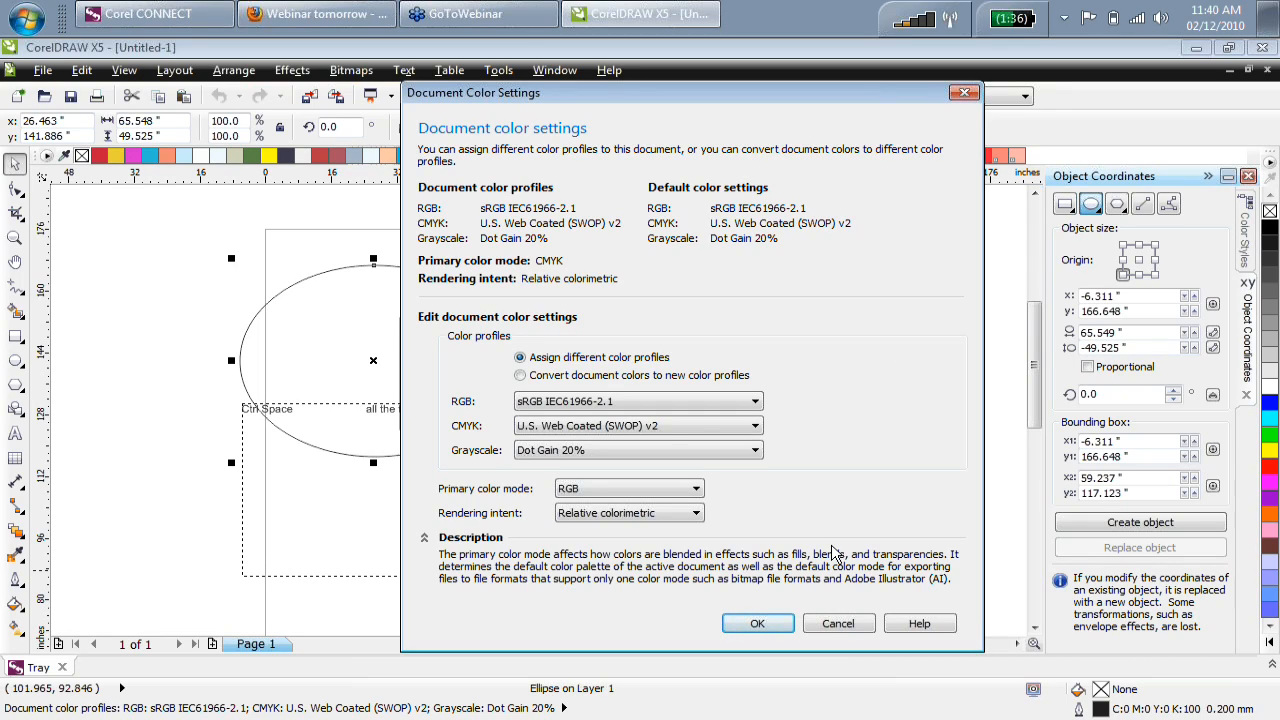
pyautogui.click(837, 624)
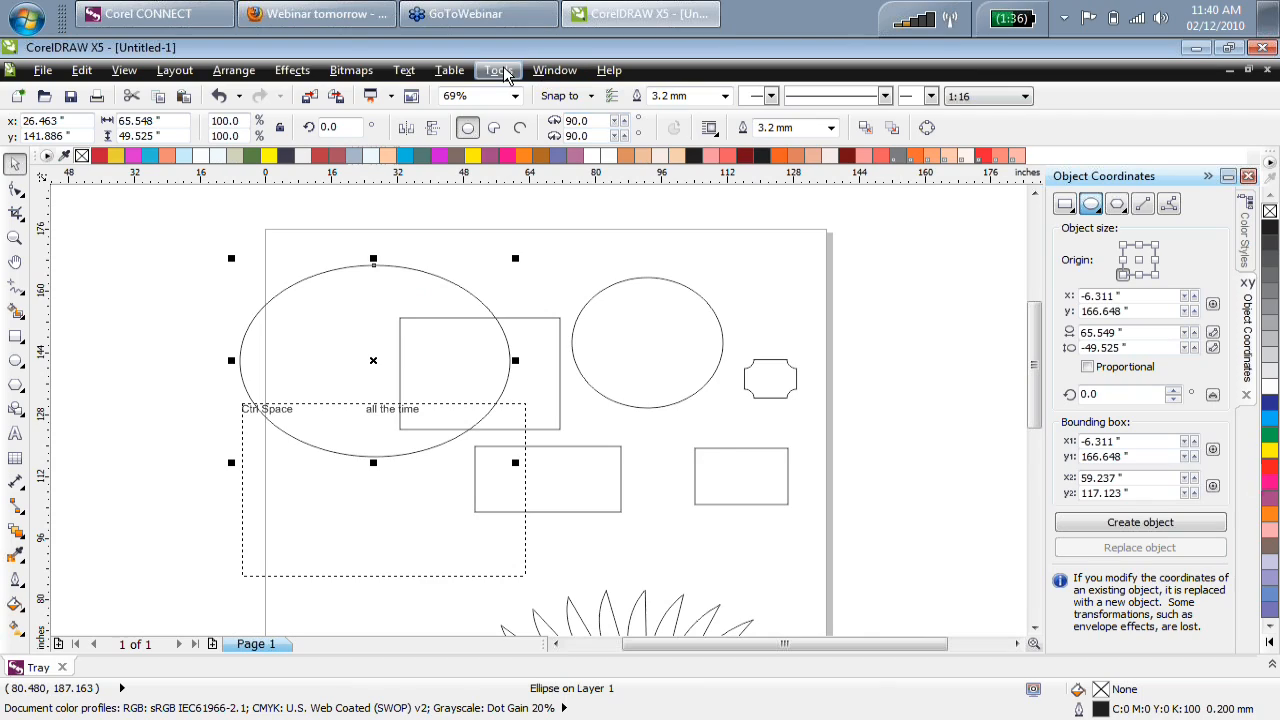
# Open the default color management settings and set the primary color mode to RGB.
pyautogui.click(498, 70)
pyautogui.moveTo(620, 163)
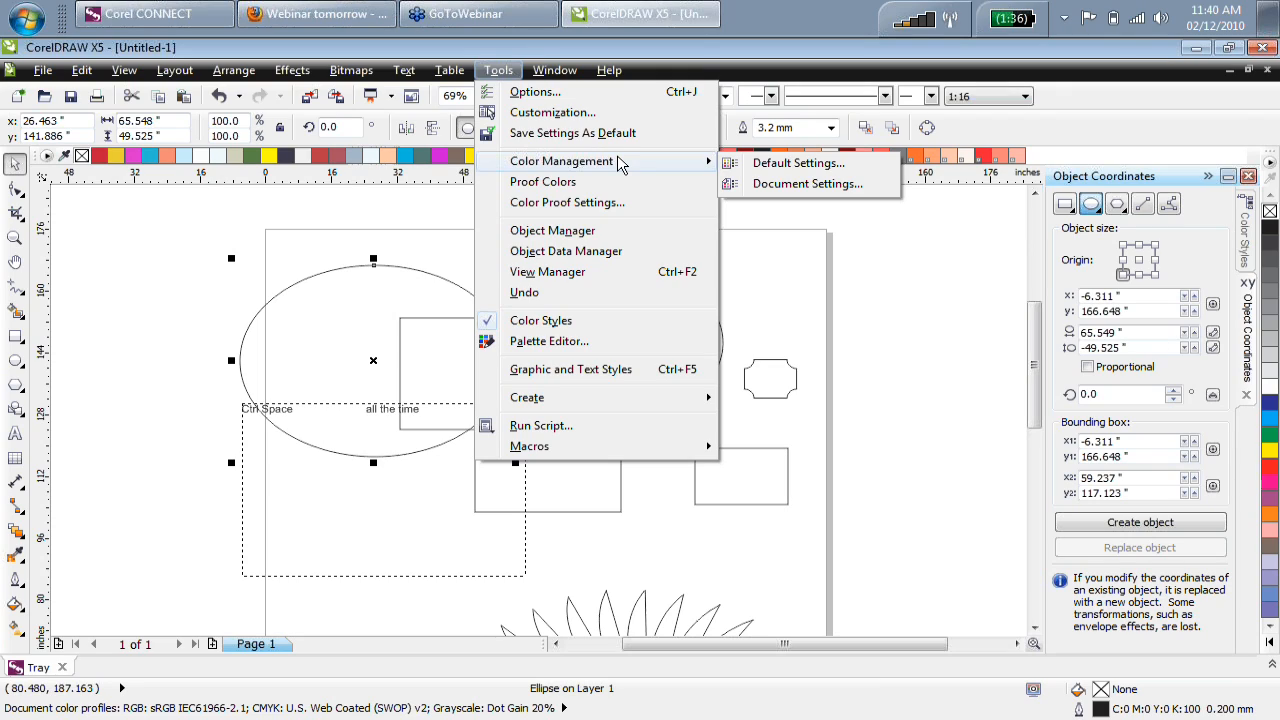
pyautogui.click(787, 166)
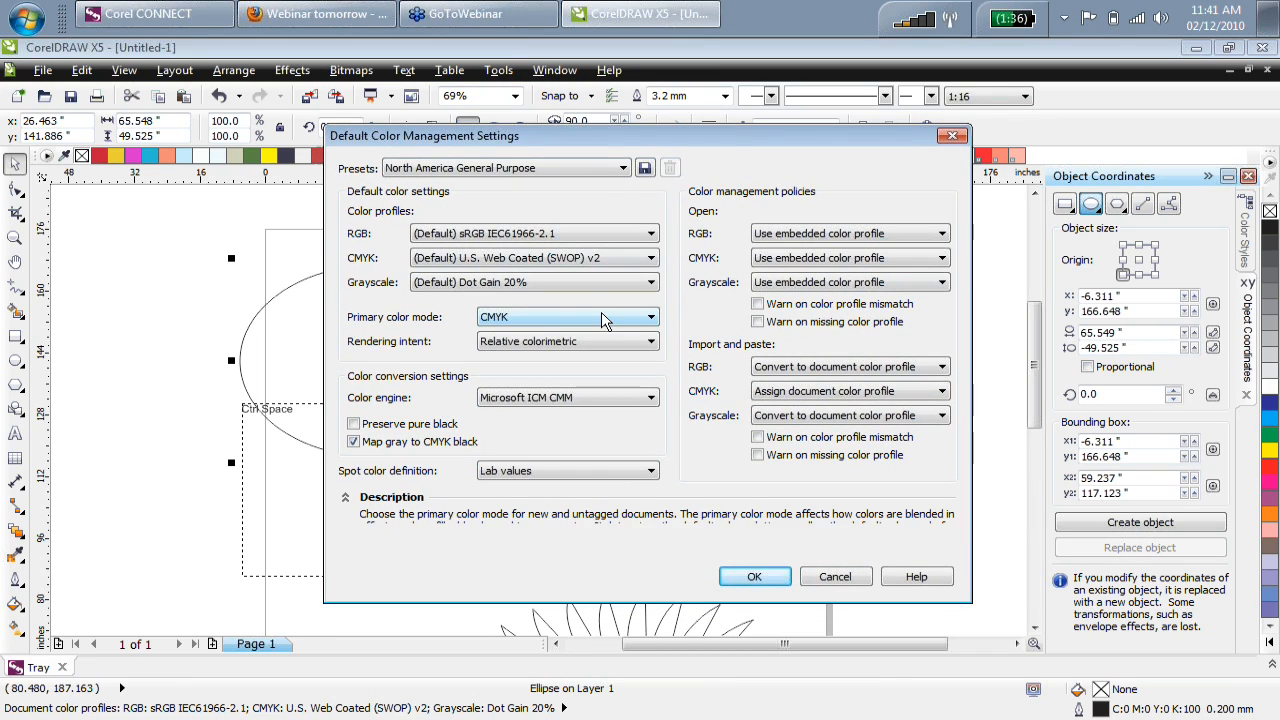
pyautogui.click(601, 318)
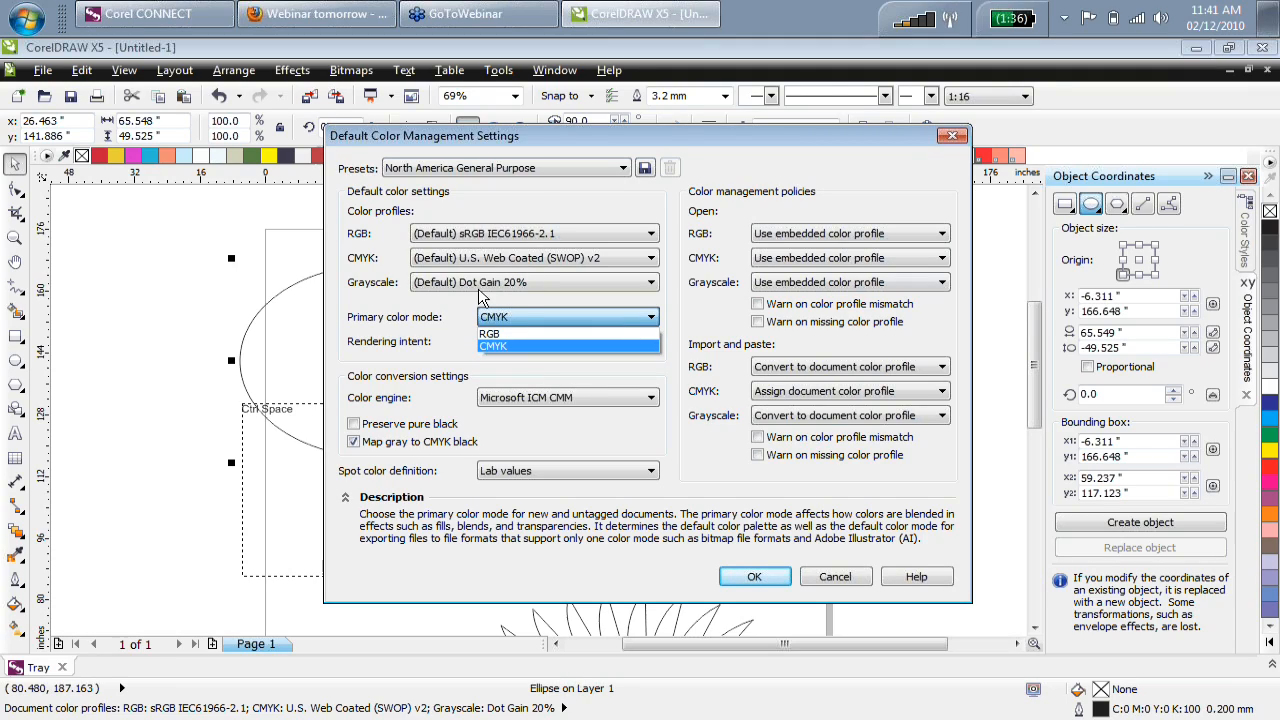
pyautogui.click(517, 320)
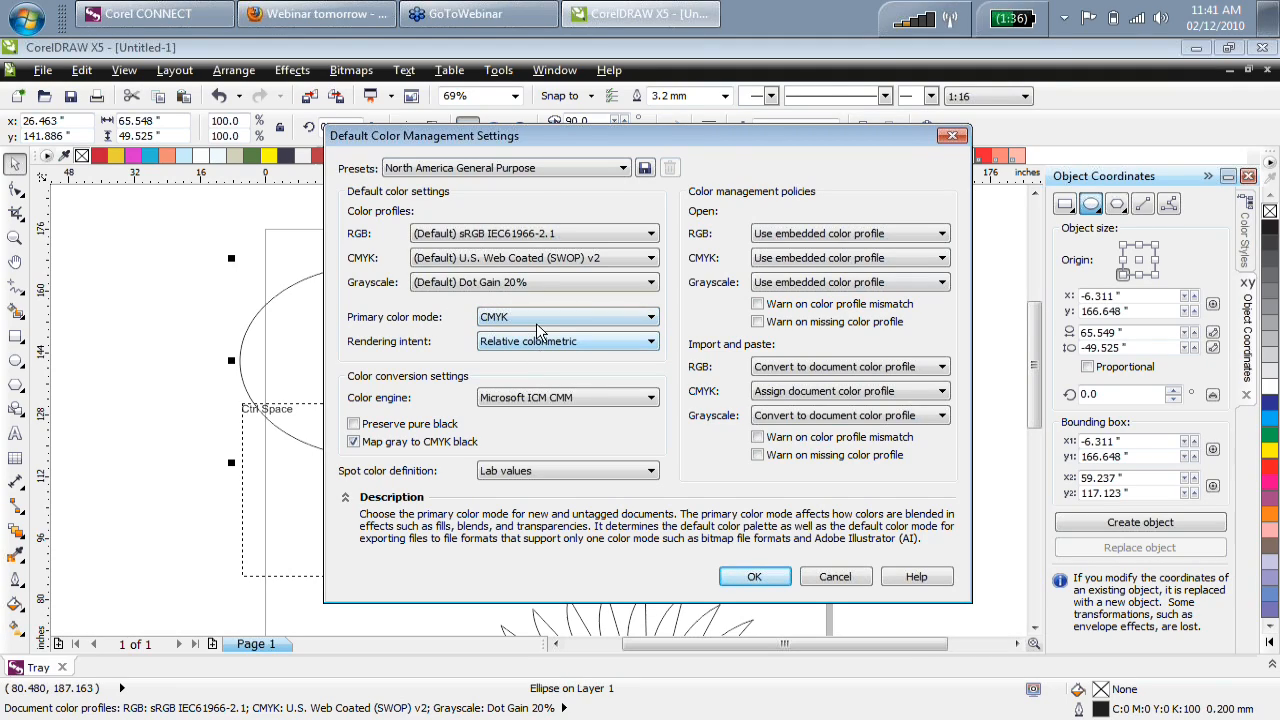
pyautogui.click(536, 316)
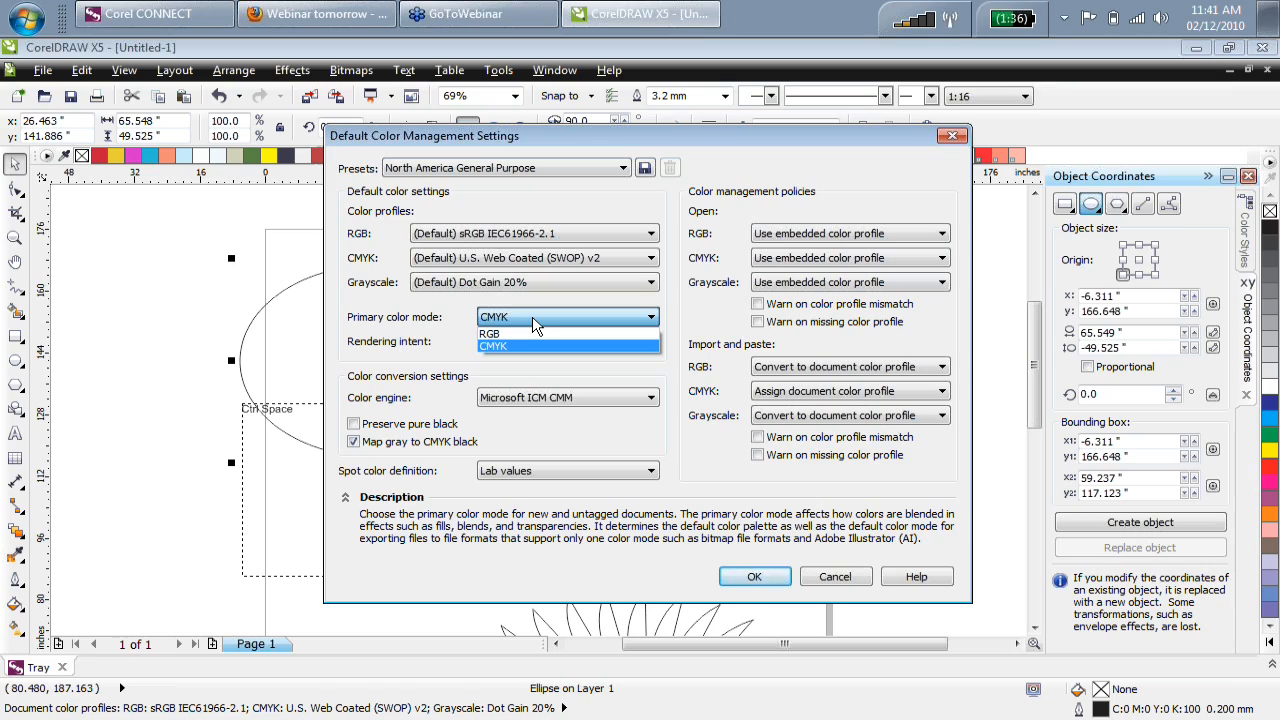
pyautogui.click(526, 333)
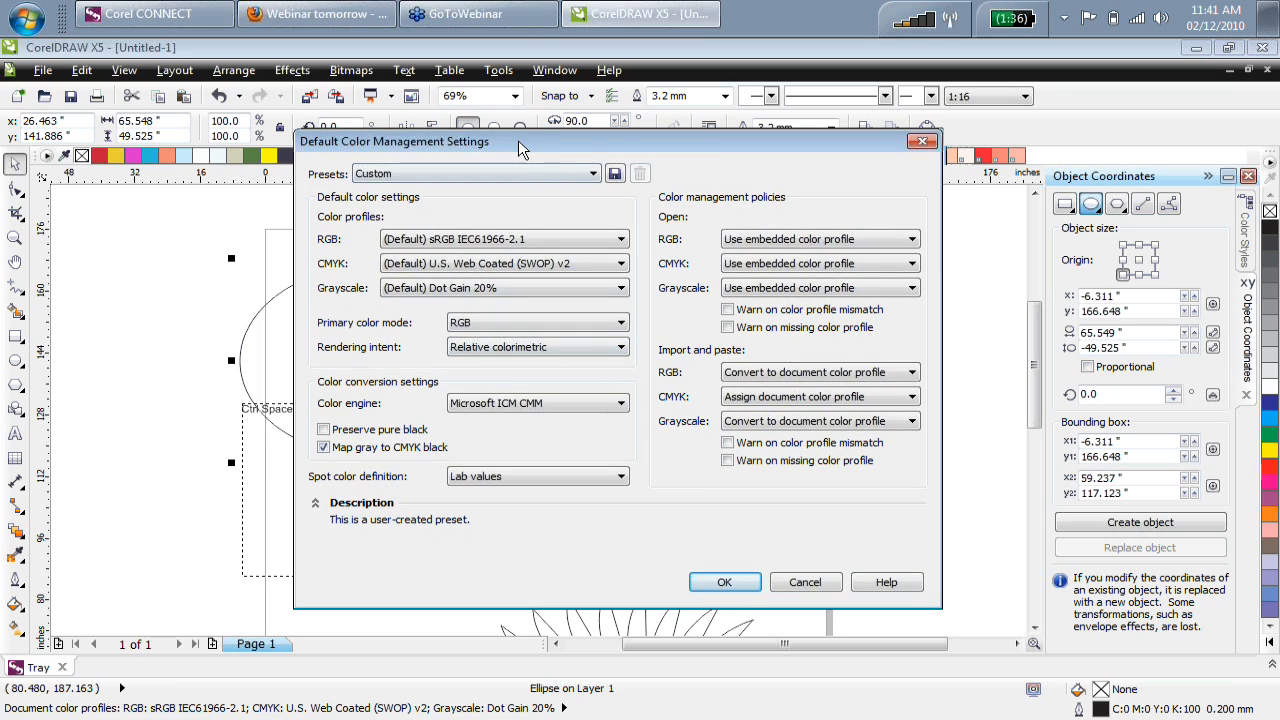
# Reposition the default color management dialog and enable Preserve pure black in the color conversion settings.
pyautogui.moveTo(518, 140); pyautogui.dragTo(432, 270)
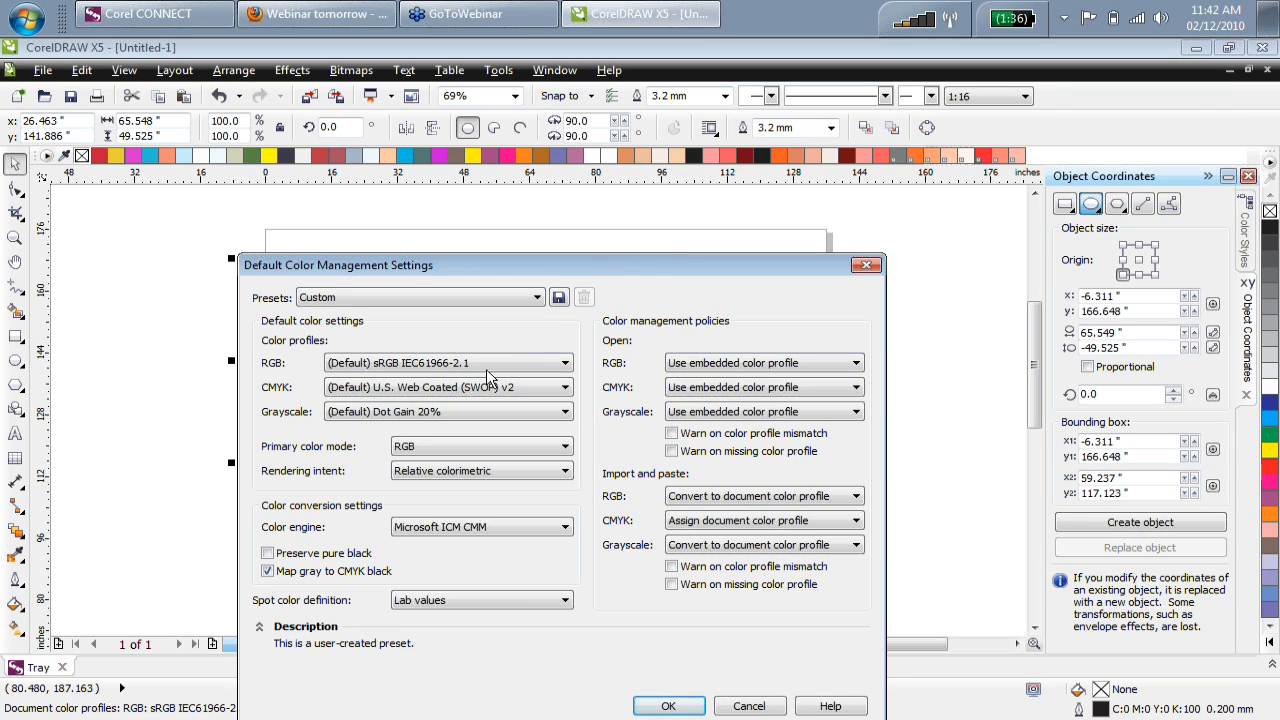
pyautogui.moveTo(573, 265); pyautogui.dragTo(616, 159)
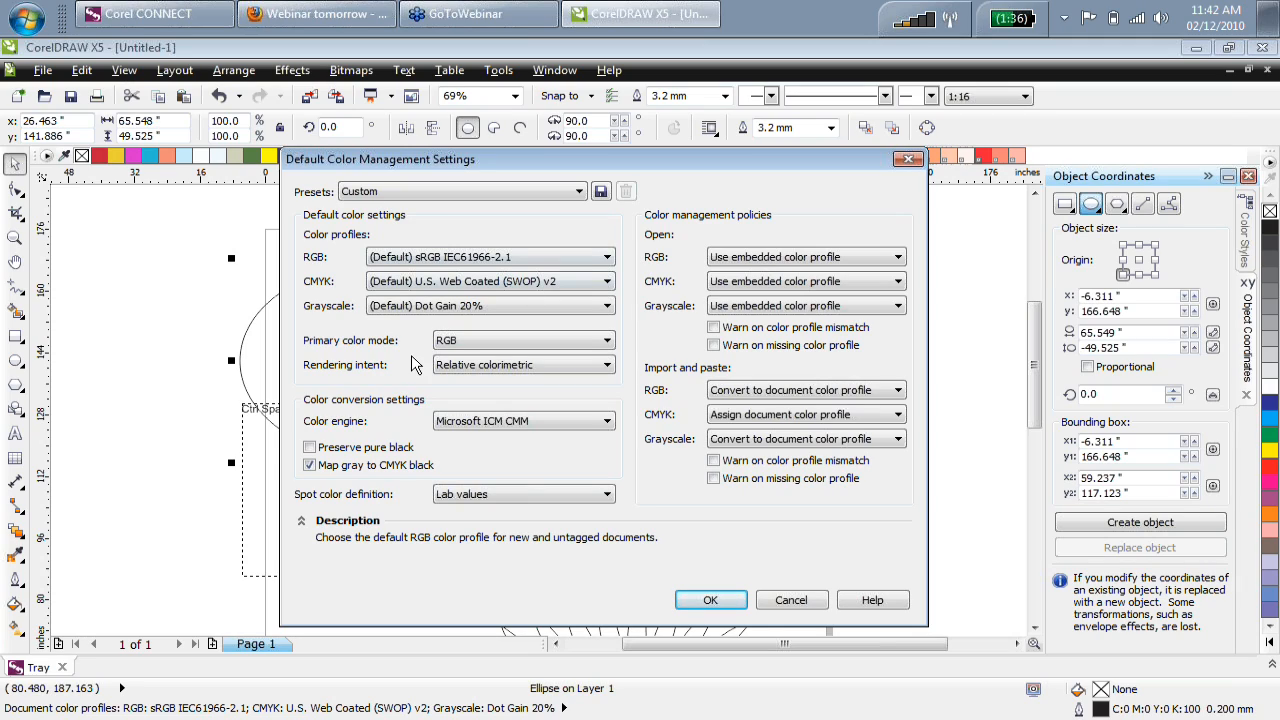
pyautogui.moveTo(337, 452)
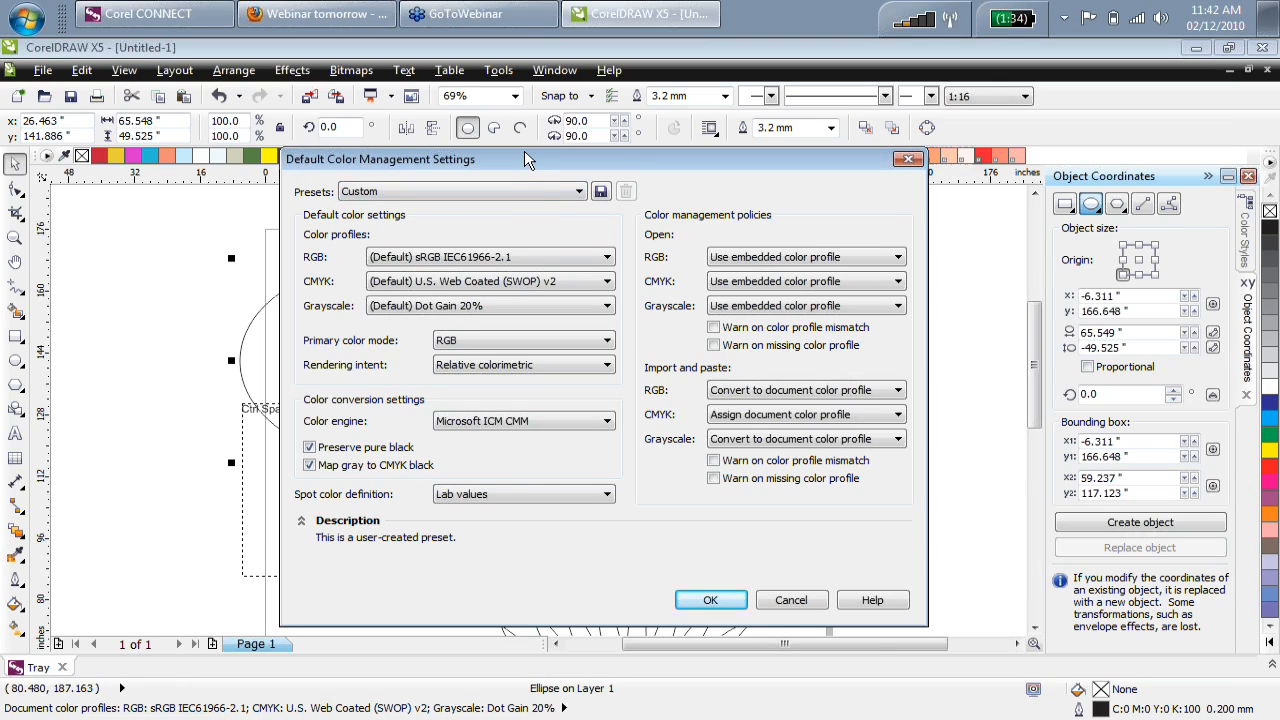
pyautogui.moveTo(524, 158); pyautogui.dragTo(518, 99)
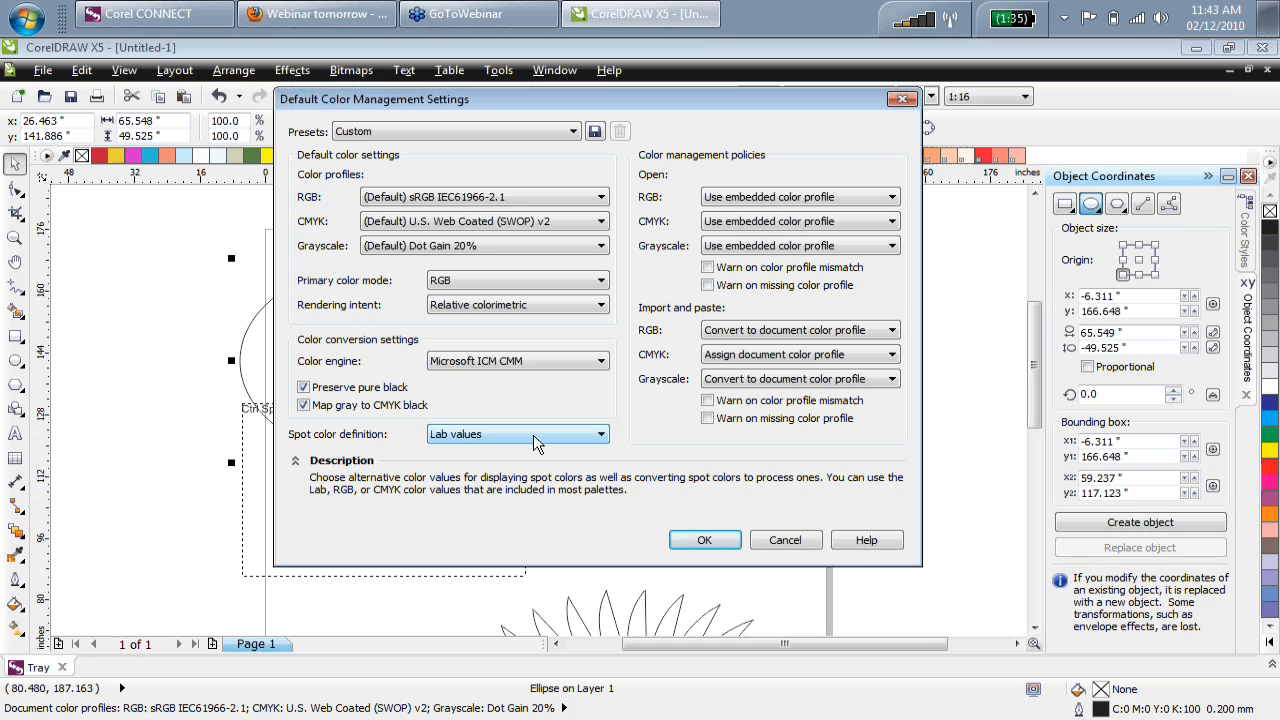
# Try an alternative spot color definition and return it to Lab values.
pyautogui.click(535, 434)
pyautogui.click(523, 477)
pyautogui.click(496, 434)
pyautogui.click(495, 451)
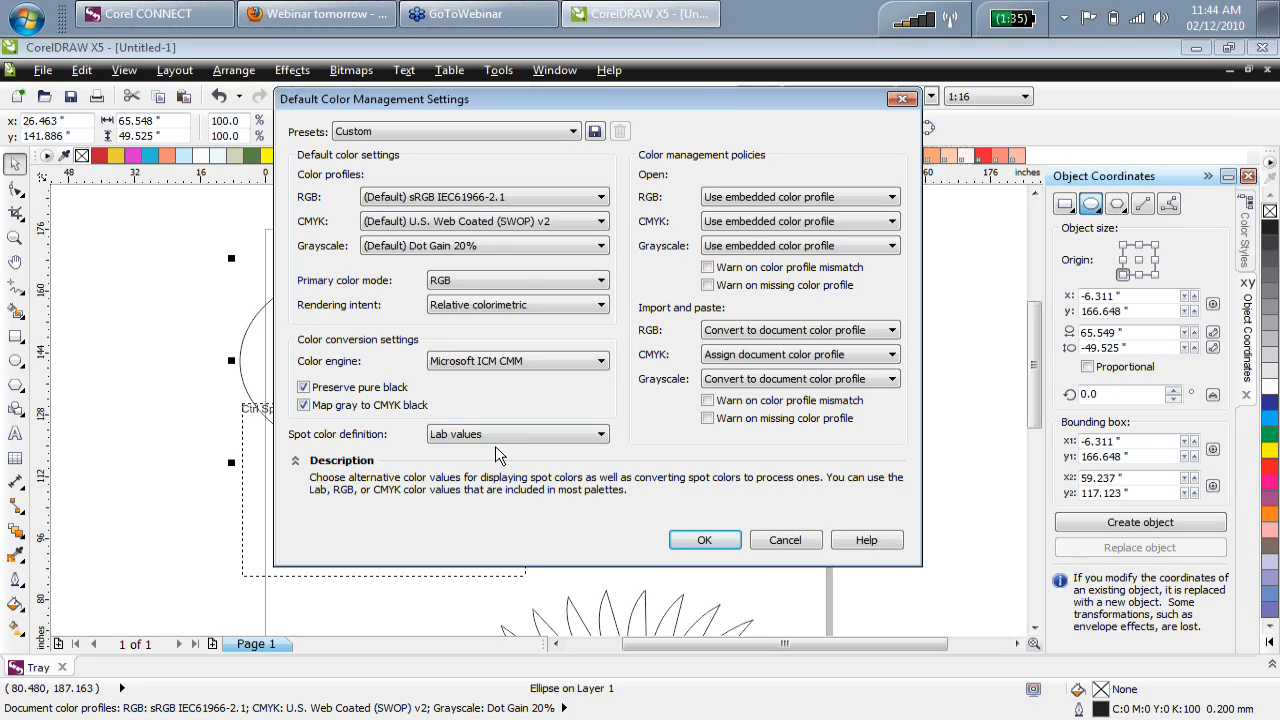
# Review the available CMYK and RGB profiles, set the default RGB profile to Adobe RGB (1998), and apply the settings.
pyautogui.click(522, 225)
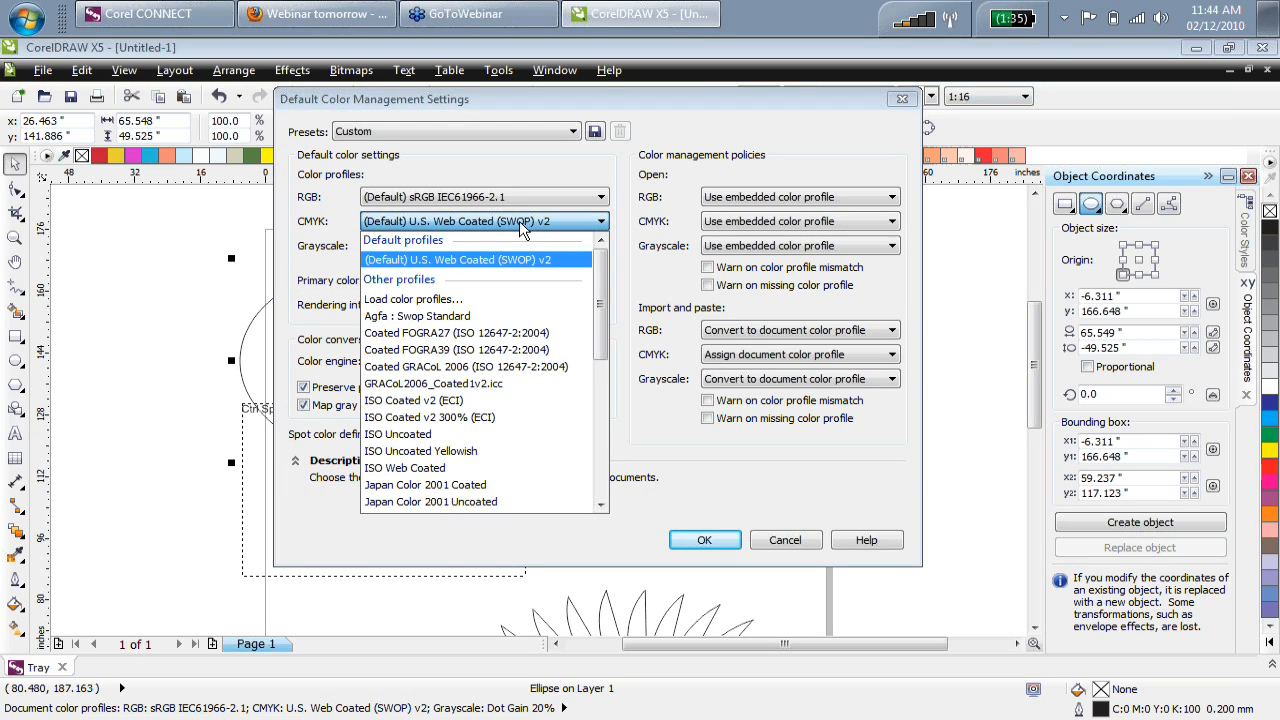
pyautogui.click(520, 200)
pyautogui.click(520, 200)
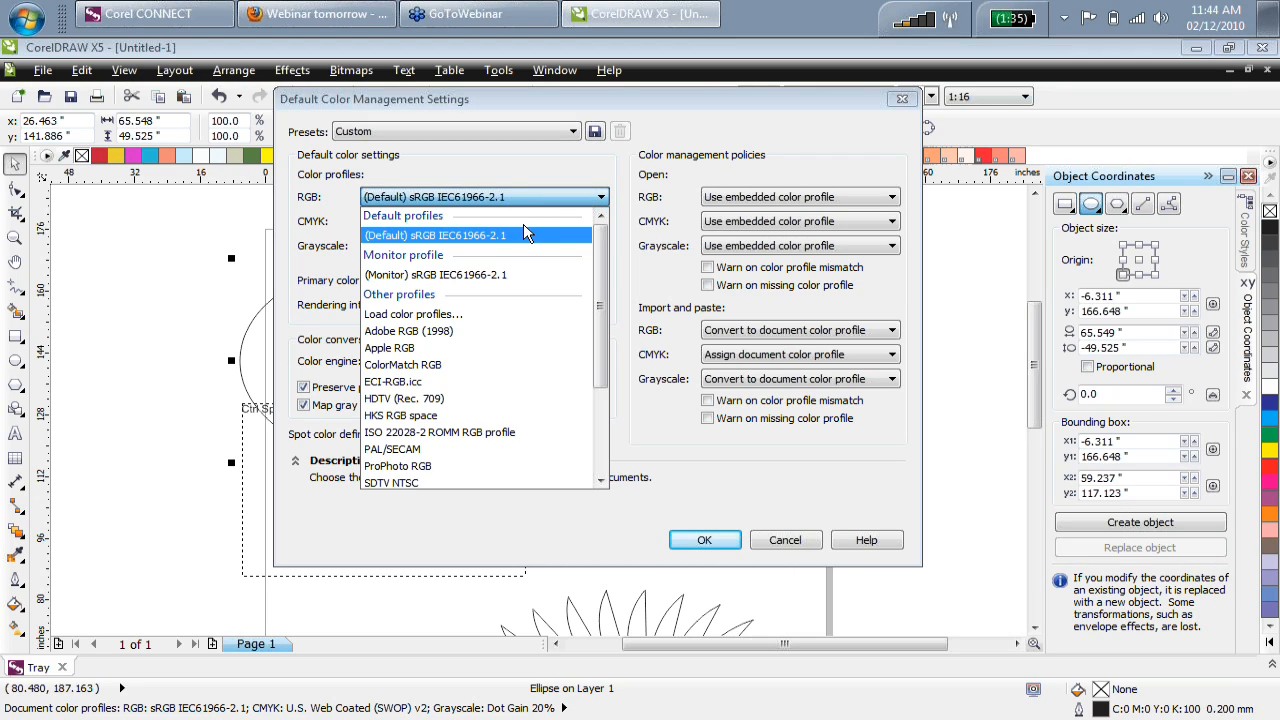
pyautogui.click(510, 236)
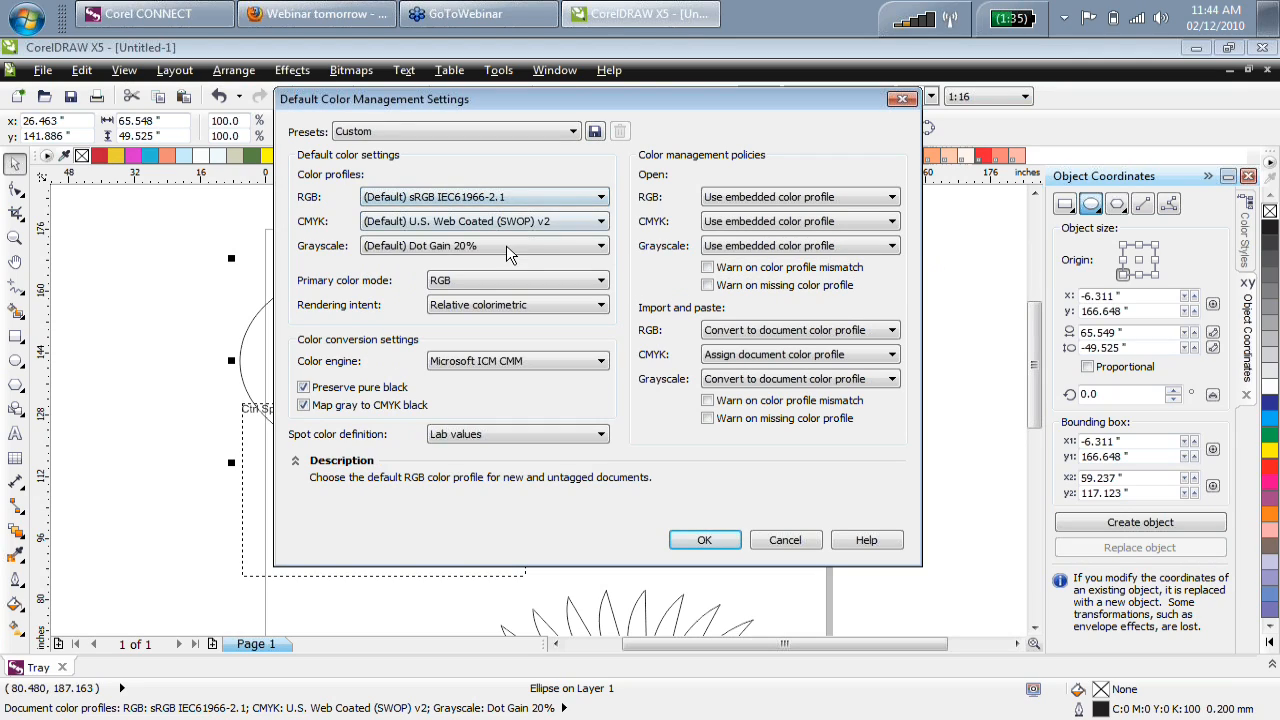
pyautogui.click(515, 220)
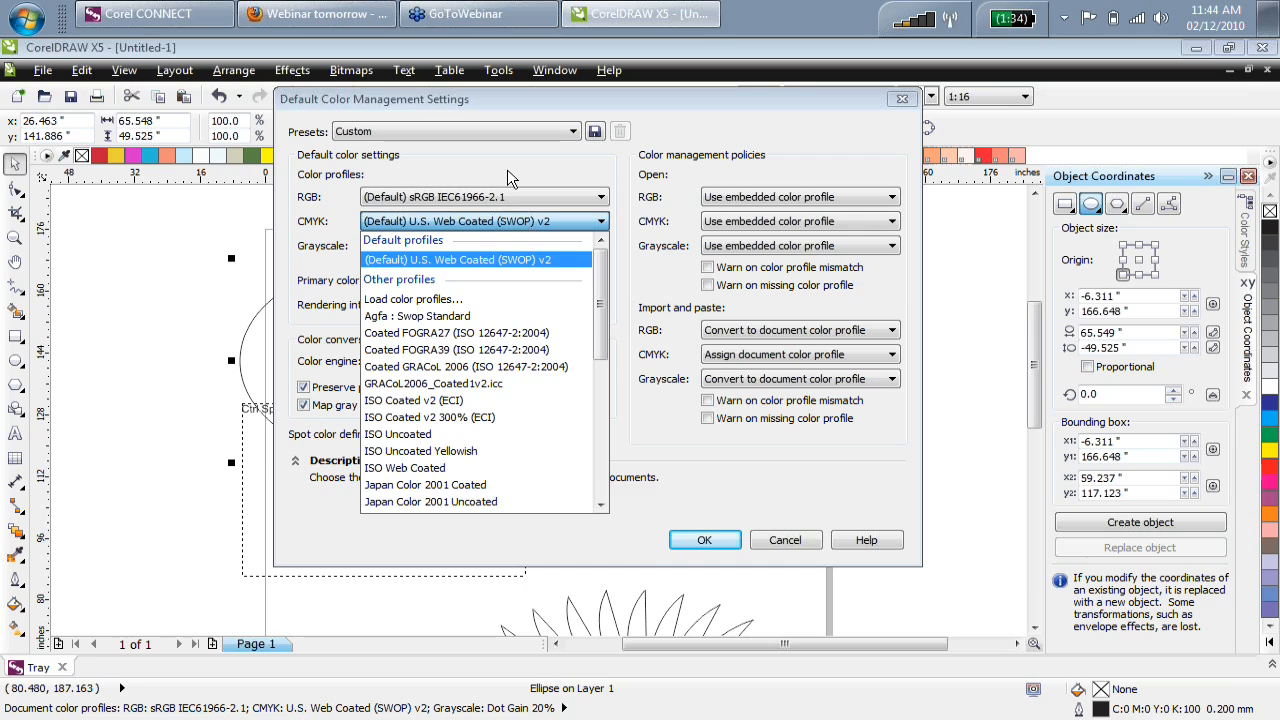
pyautogui.click(497, 199)
pyautogui.click(501, 196)
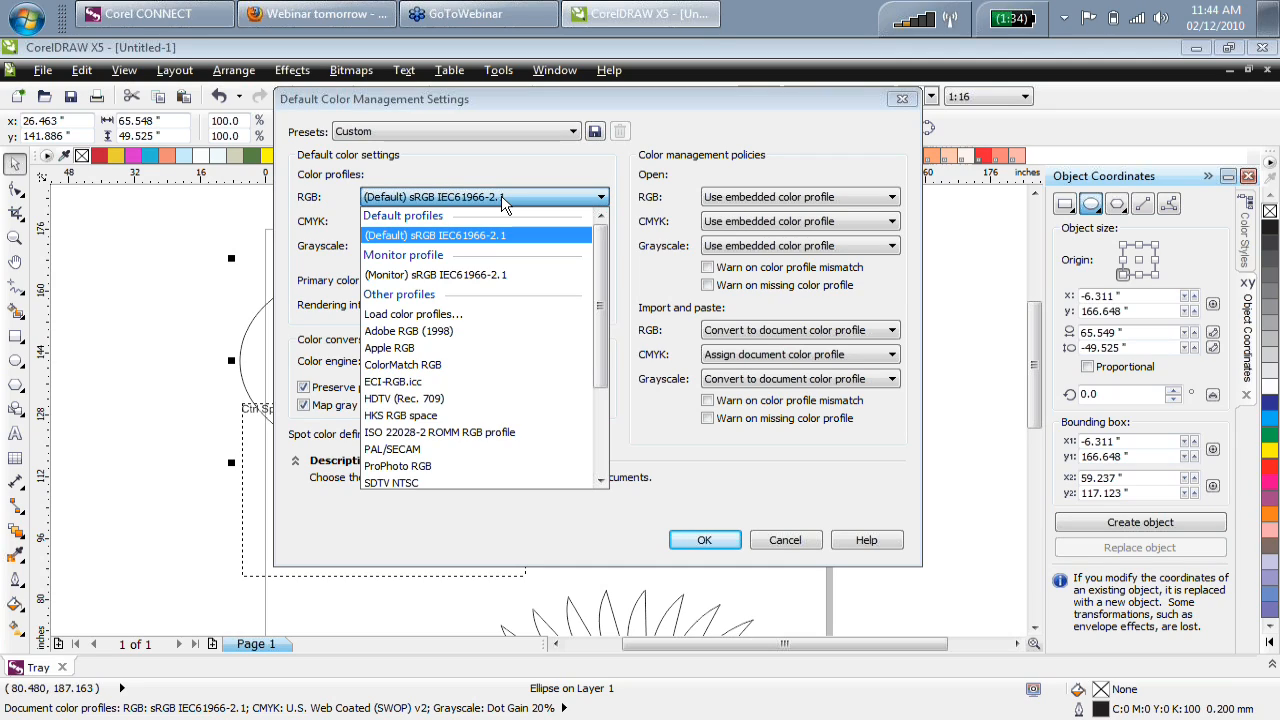
pyautogui.click(467, 331)
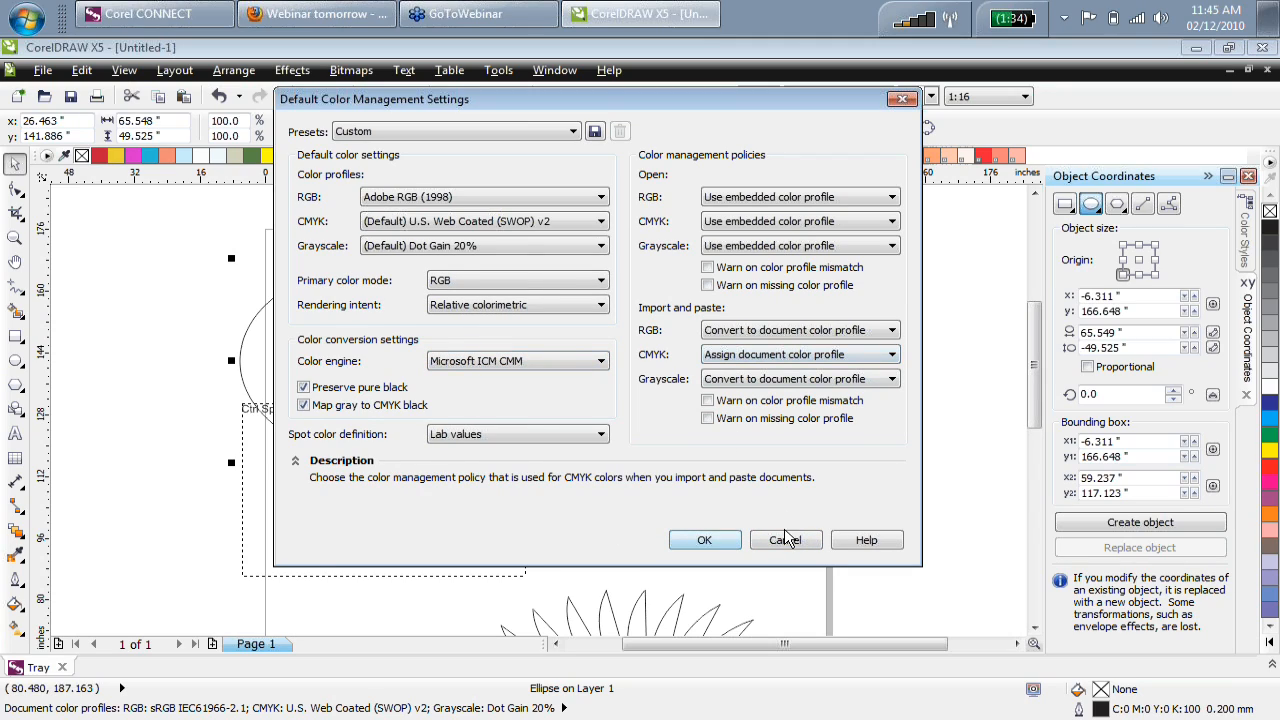
pyautogui.click(703, 542)
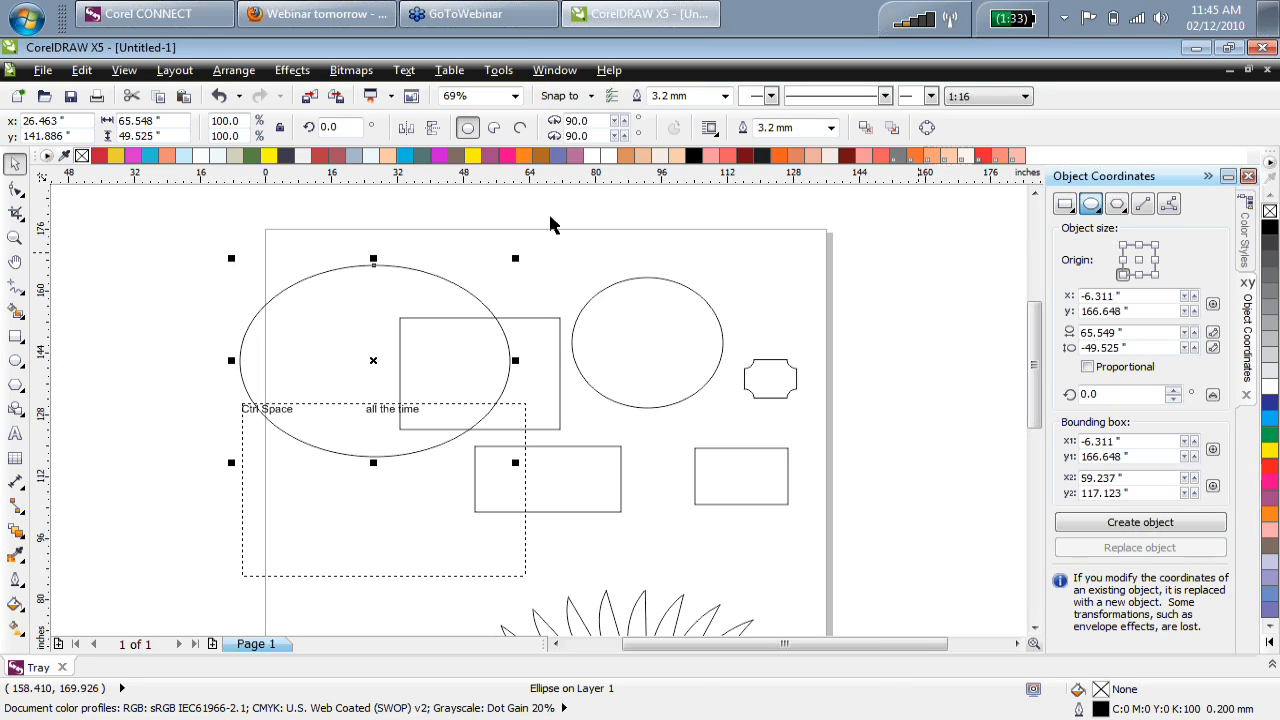
# Delete every object on the page and draw a table of 3 rows and 4 columns, about 121 by 65 inches.
pyautogui.hotkey('ctrl', 'a')
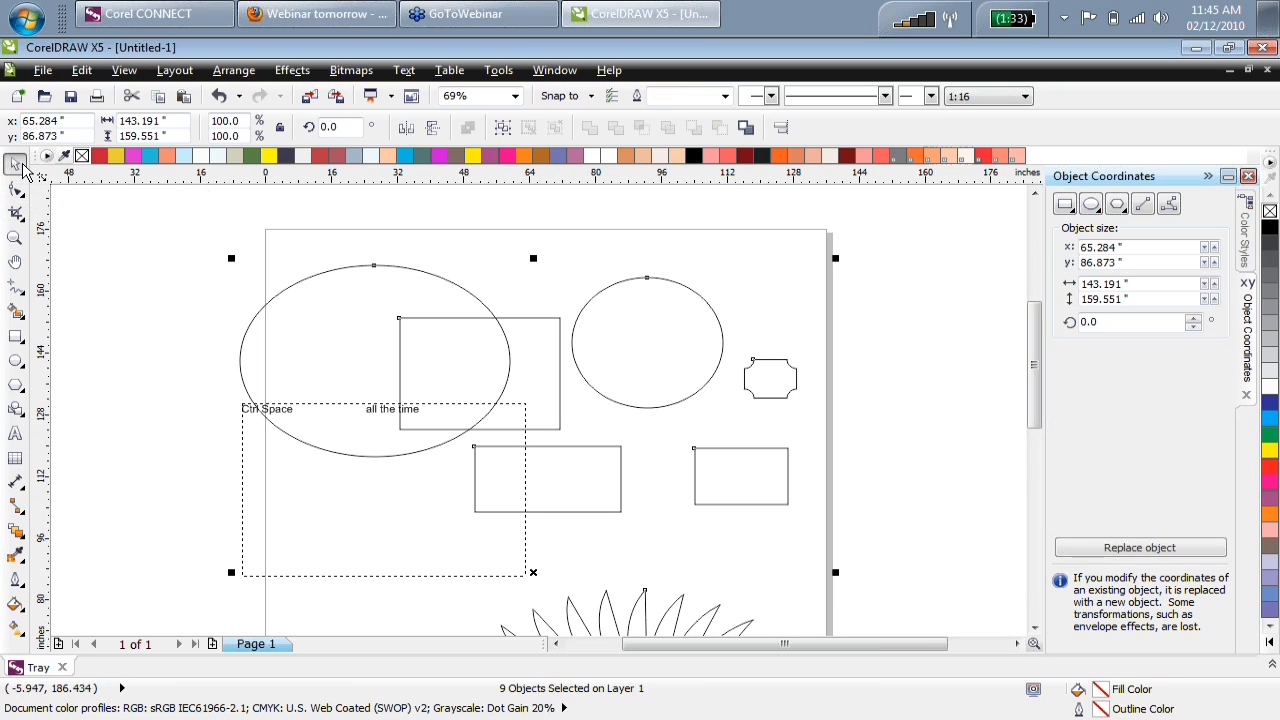
pyautogui.press('Delete')
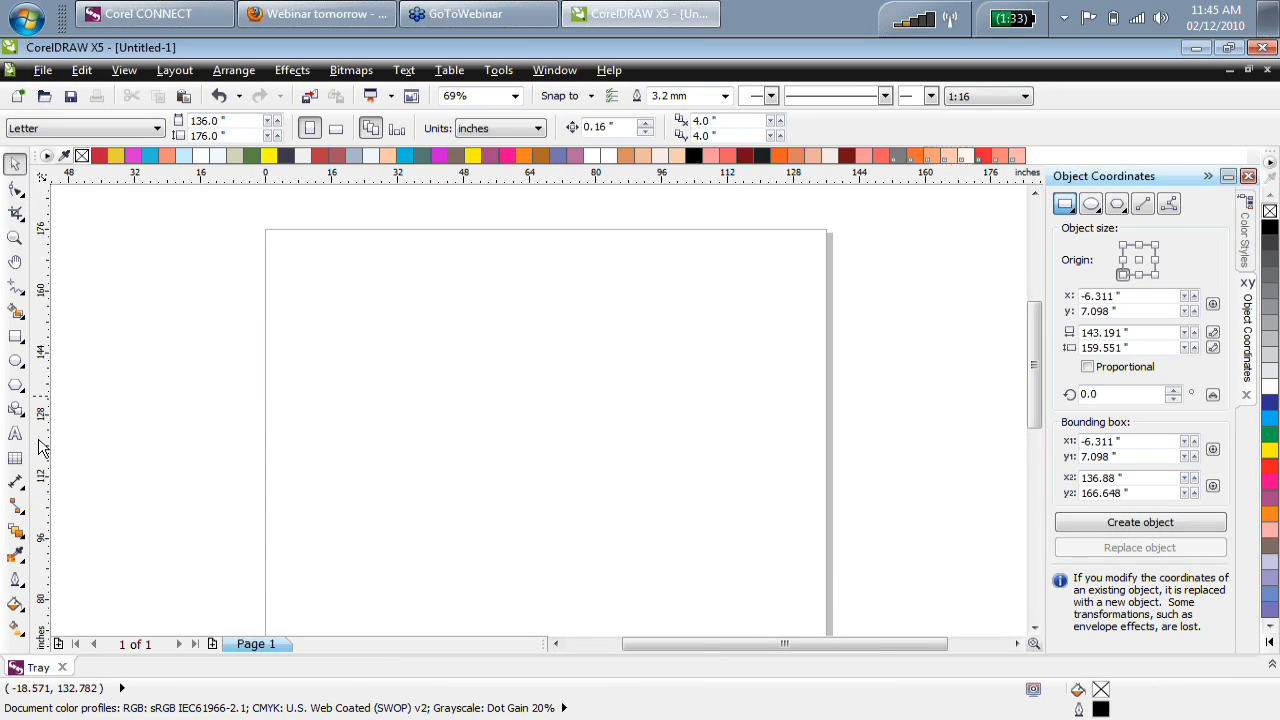
pyautogui.click(15, 458)
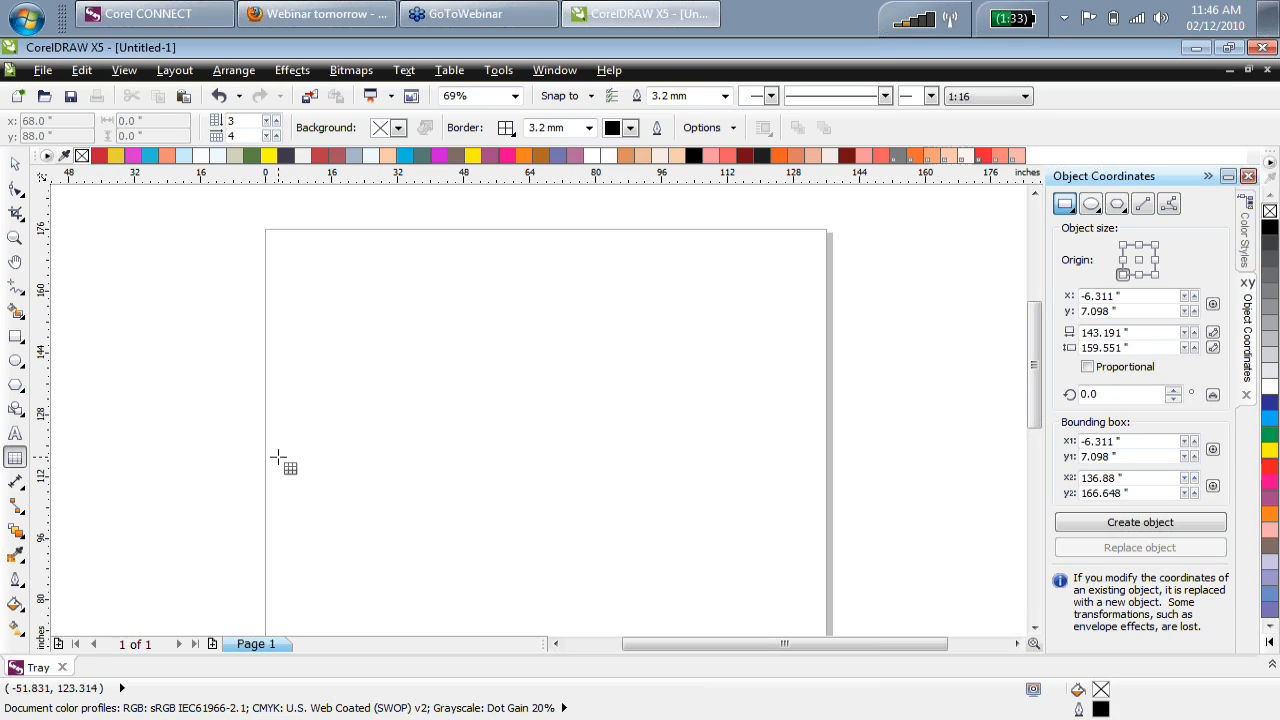
pyautogui.moveTo(288, 282); pyautogui.dragTo(787, 535)
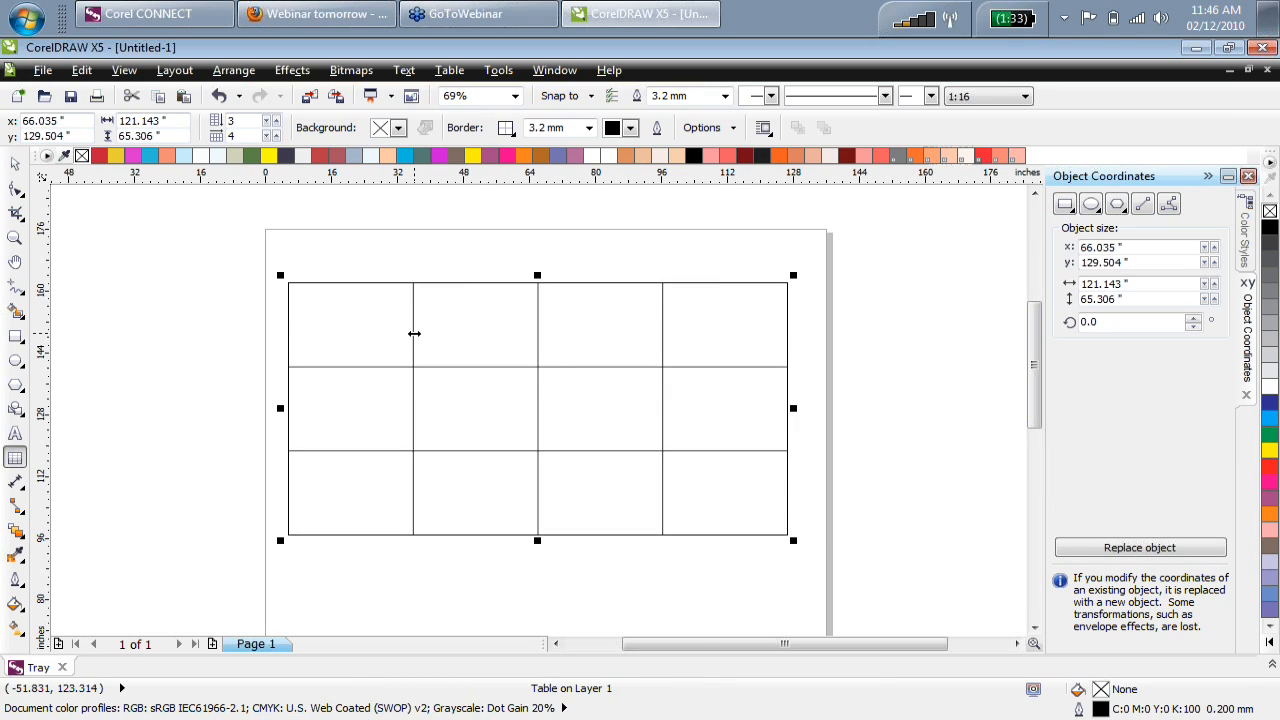
# Enter "Table" and "Tool" in the first two cells of the top row, accepting tab movement to the next cell, left to right, top to bottom.
pyautogui.click(346, 316)
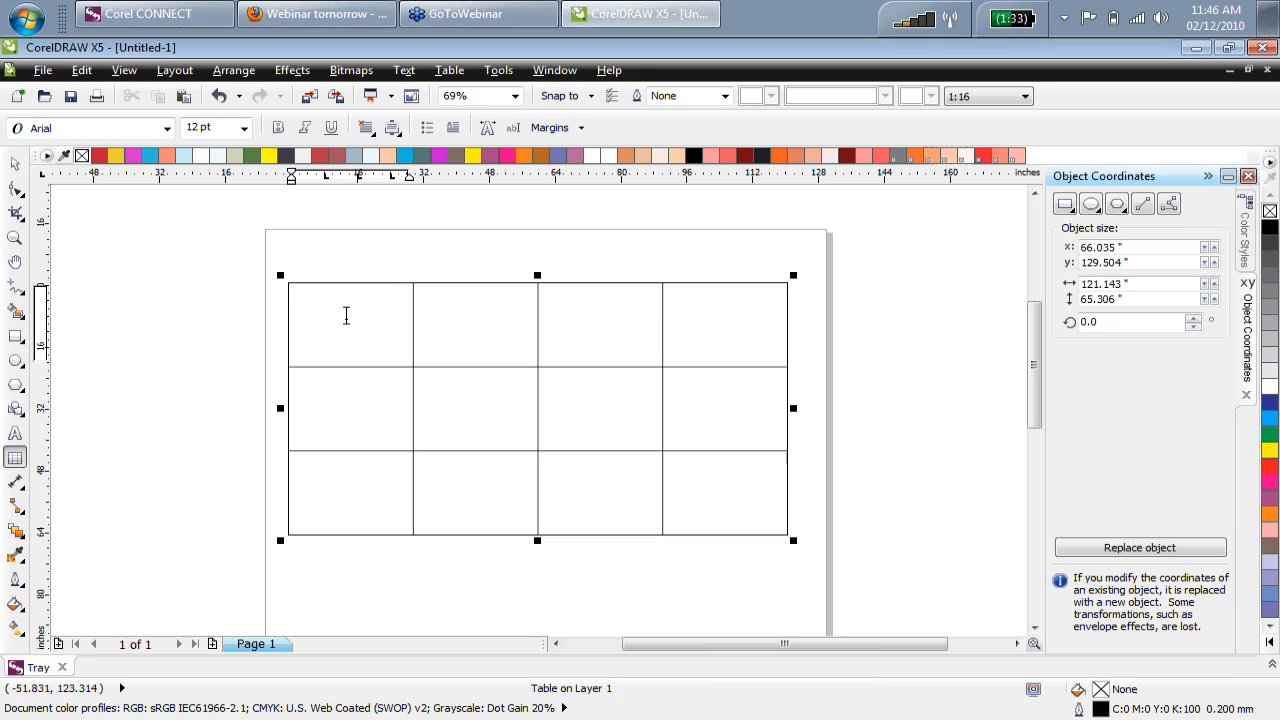
pyautogui.write('Table')
pyautogui.press('Tab')
pyautogui.moveTo(626, 283); pyautogui.dragTo(750, 176)
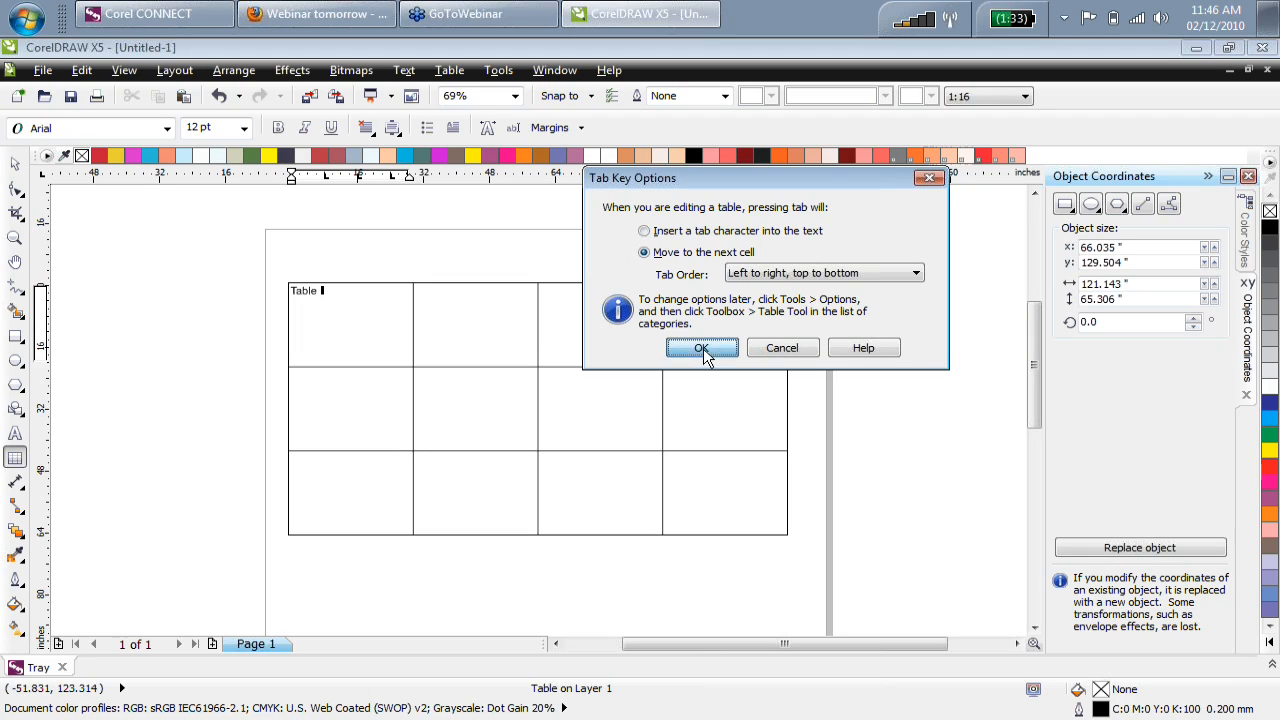
pyautogui.click(703, 348)
pyautogui.write('Tool')
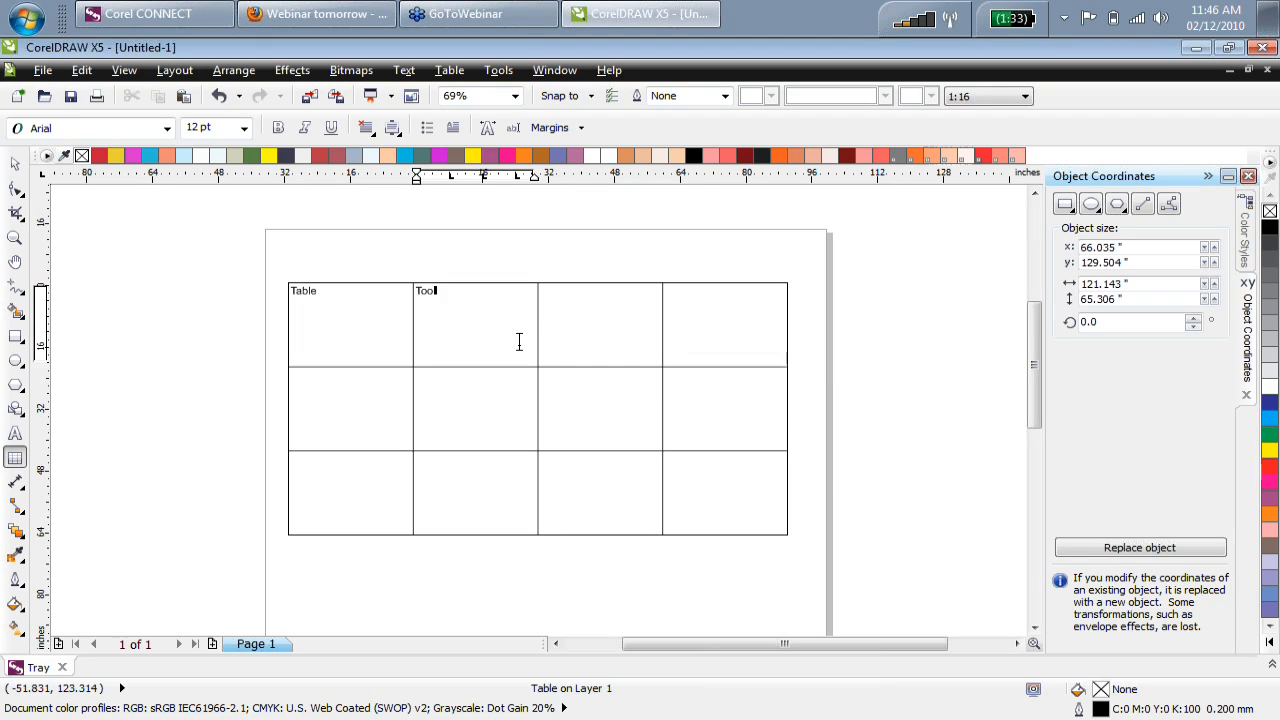
# Enter the placeholder text "lksjdlf" in the third cell of the table's top row.
pyautogui.press('Tab')
pyautogui.write('lksjdlf')
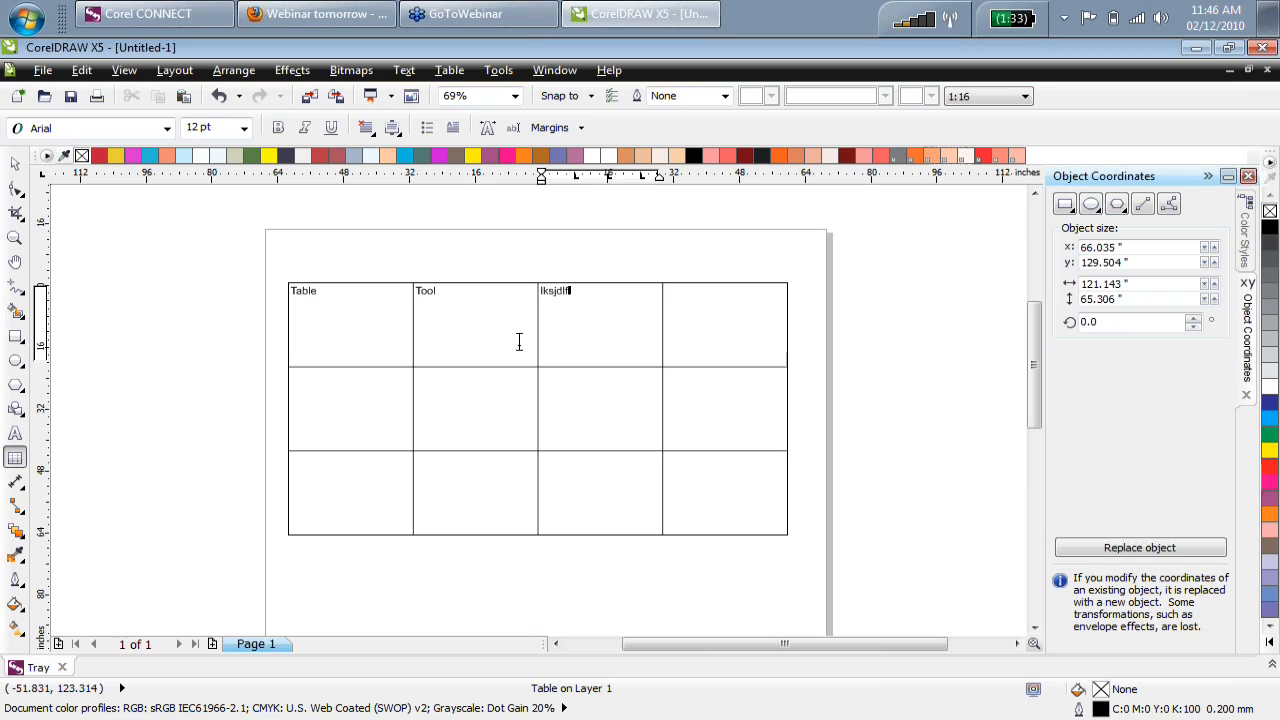
pyautogui.press('Tab')
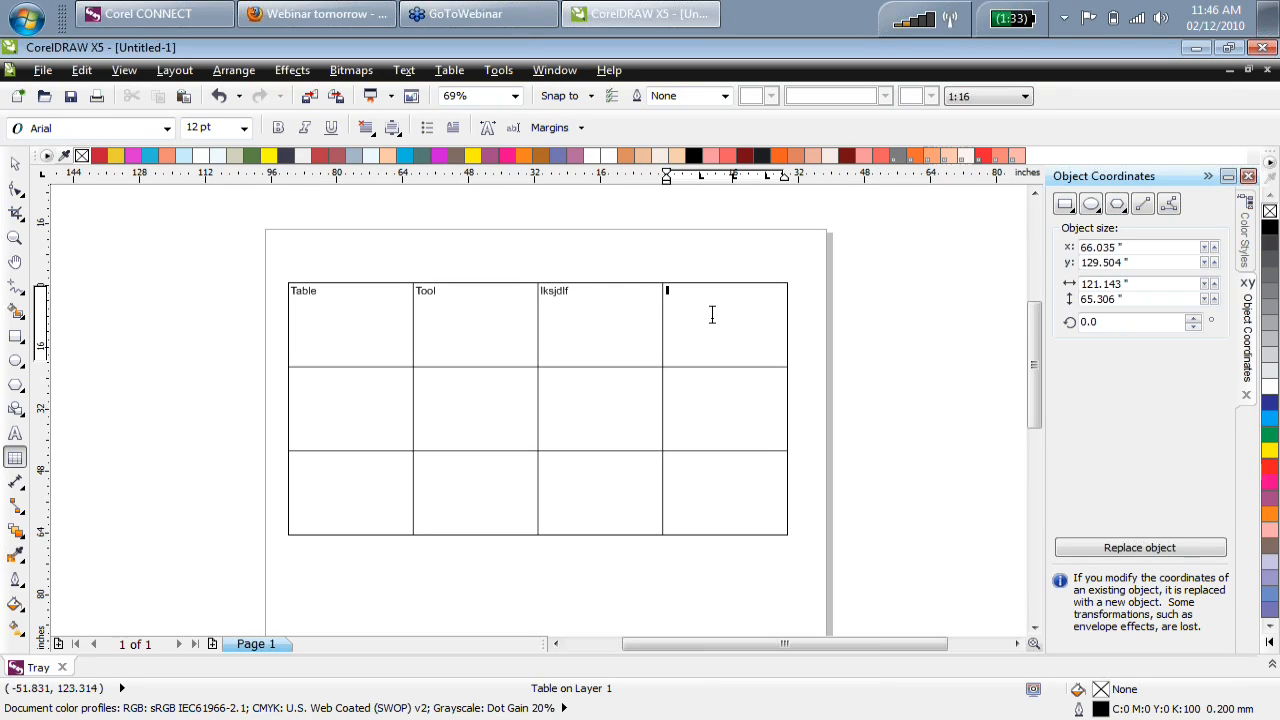
# Replace the third top-row cell's text with "name" and enter "address" in the fourth cell.
pyautogui.click(563, 297)
pyautogui.moveTo(588, 298); pyautogui.dragTo(557, 295)
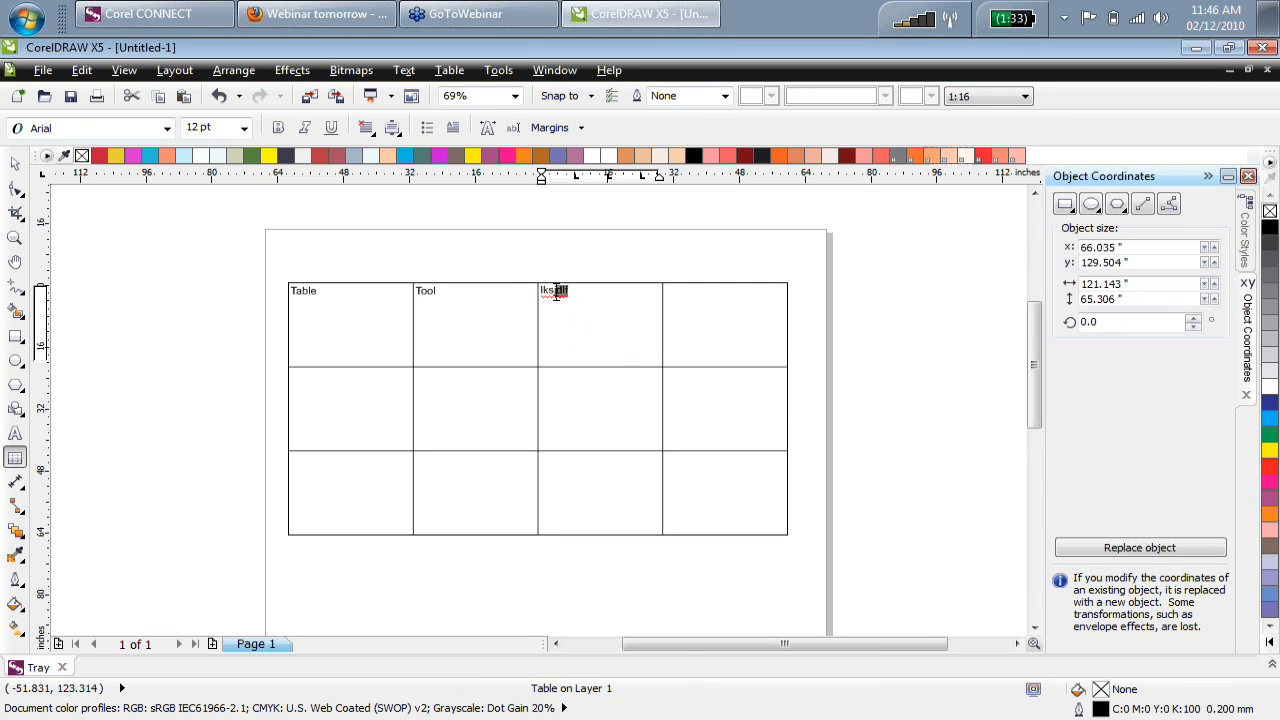
pyautogui.press('Delete')
pyautogui.write('name')
pyautogui.press('Tab')
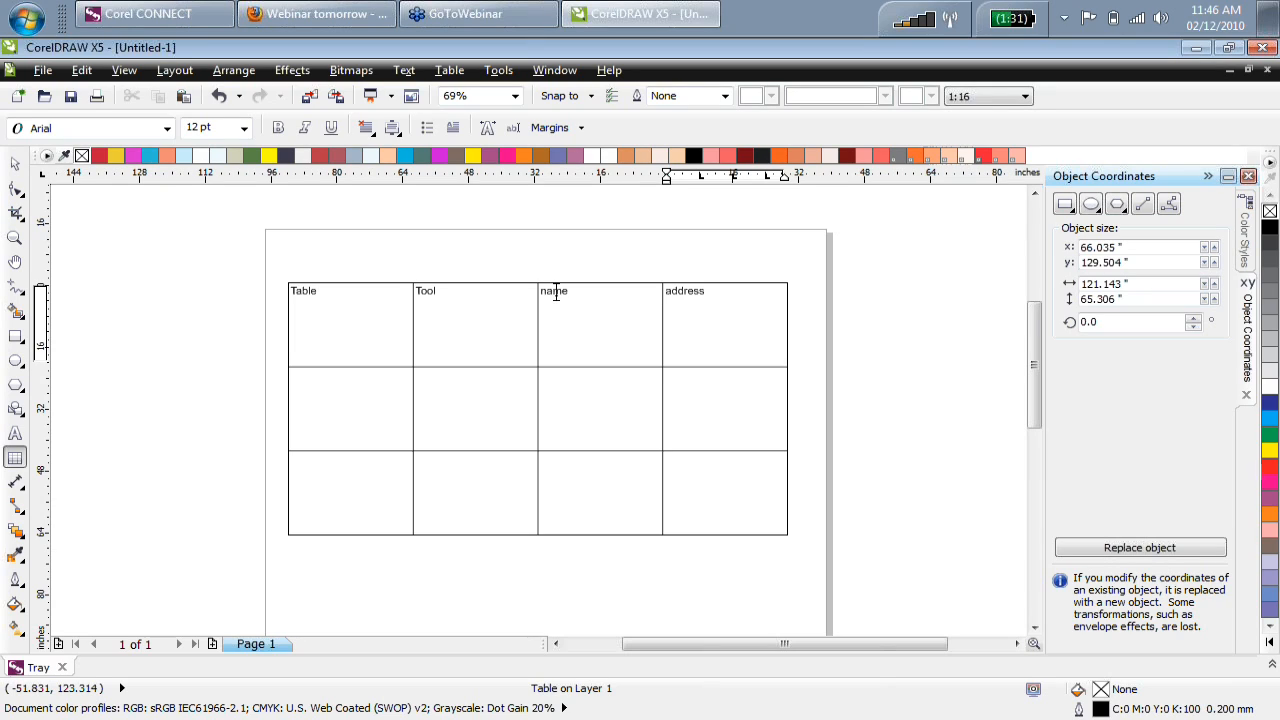
# Enlarge the table from its lower-right corner to about 129 by 70 inches.
pyautogui.click(396, 300)
pyautogui.click(381, 388)
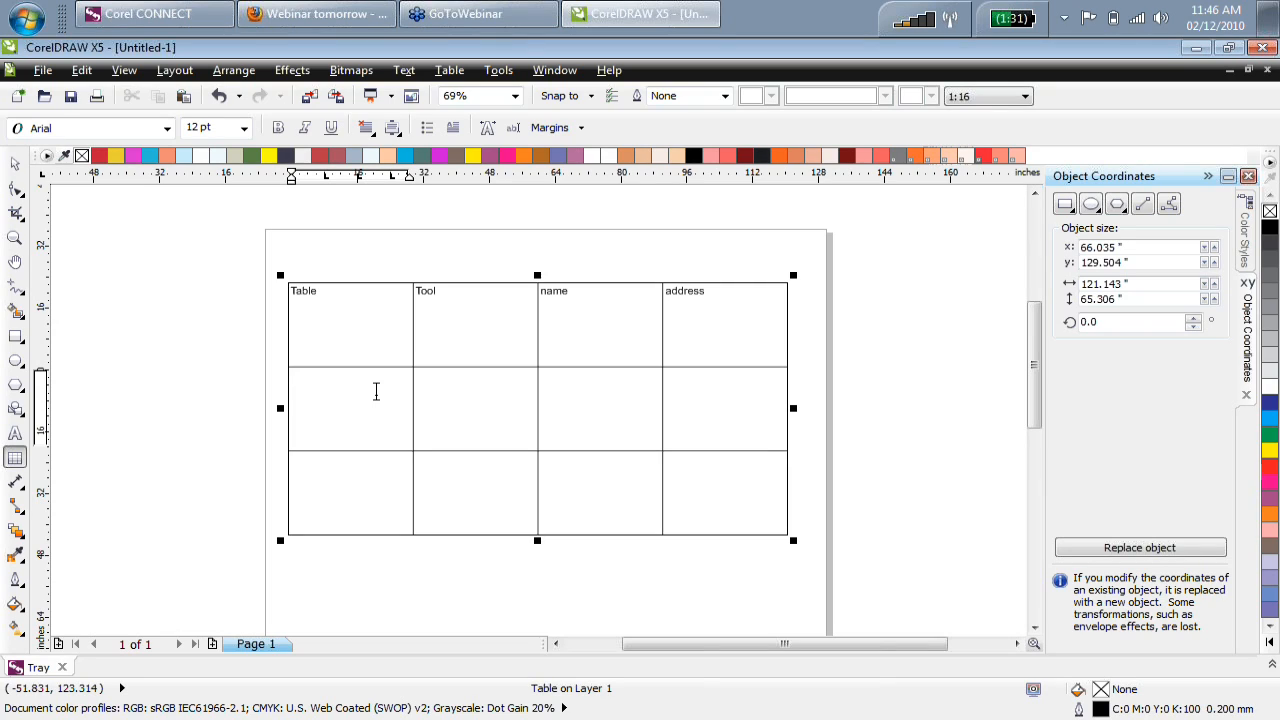
pyautogui.moveTo(793, 540); pyautogui.dragTo(826, 615)
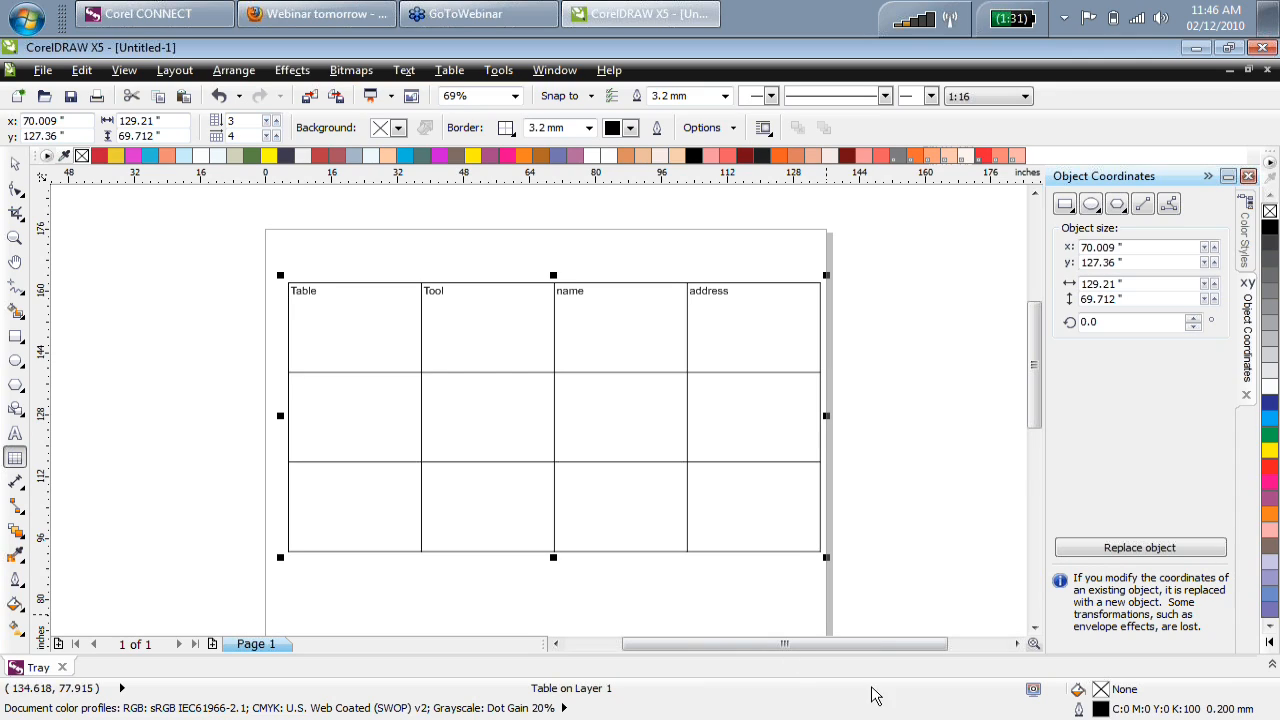
# Place the Corel-Balloon-only image from the tray onto the drawing and position it just outside the page, beside the table's top row.
pyautogui.click(1272, 665)
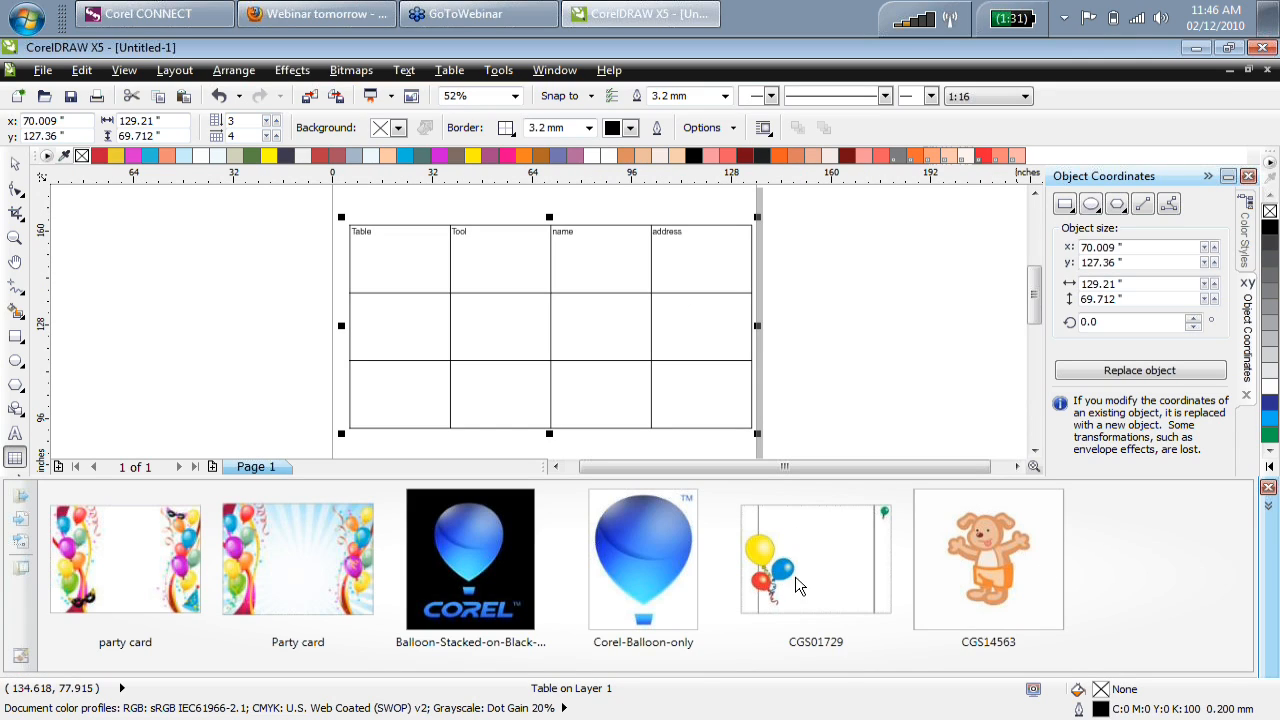
pyautogui.moveTo(636, 578); pyautogui.dragTo(836, 336)
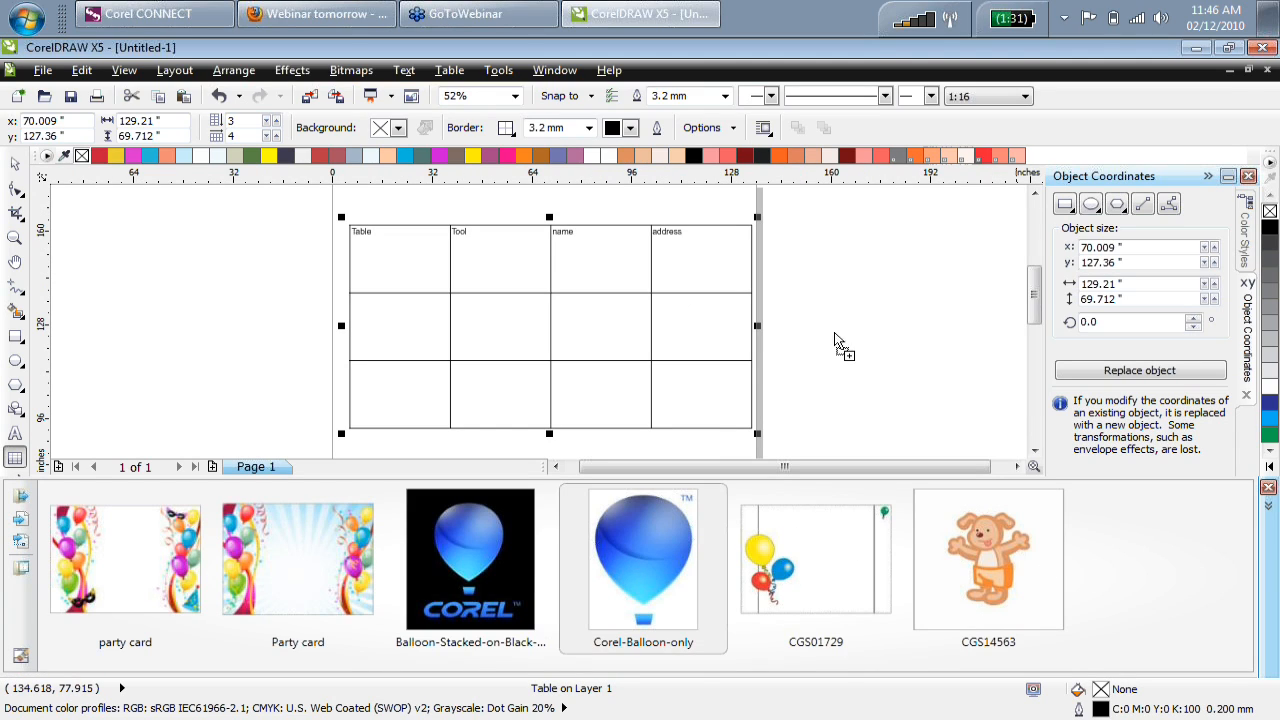
pyautogui.click(1267, 505)
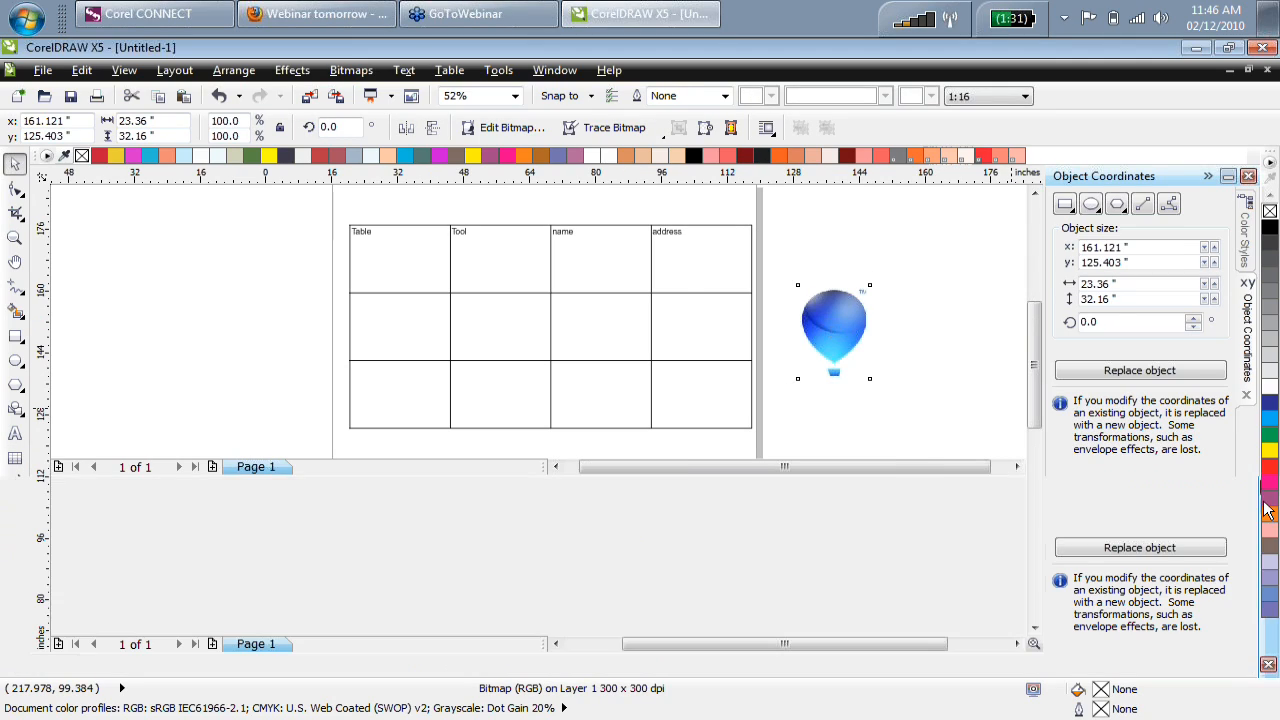
pyautogui.moveTo(949, 415); pyautogui.dragTo(920, 332)
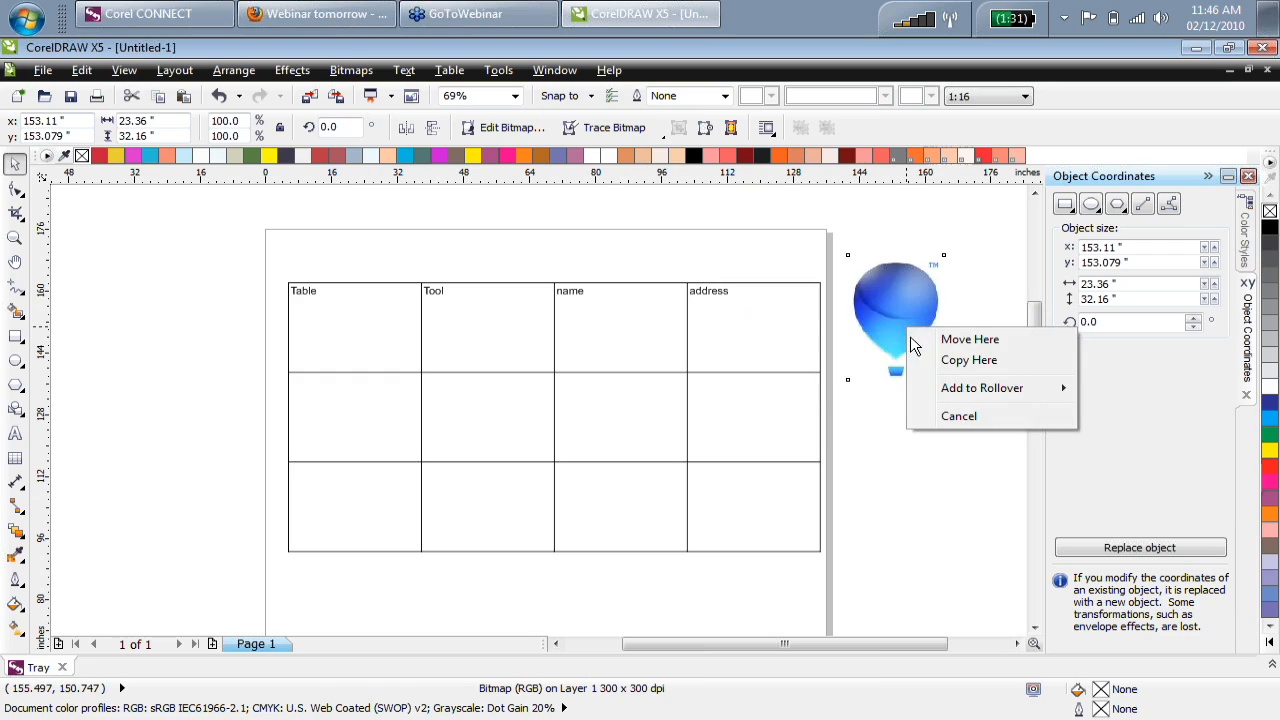
pyautogui.click(889, 298)
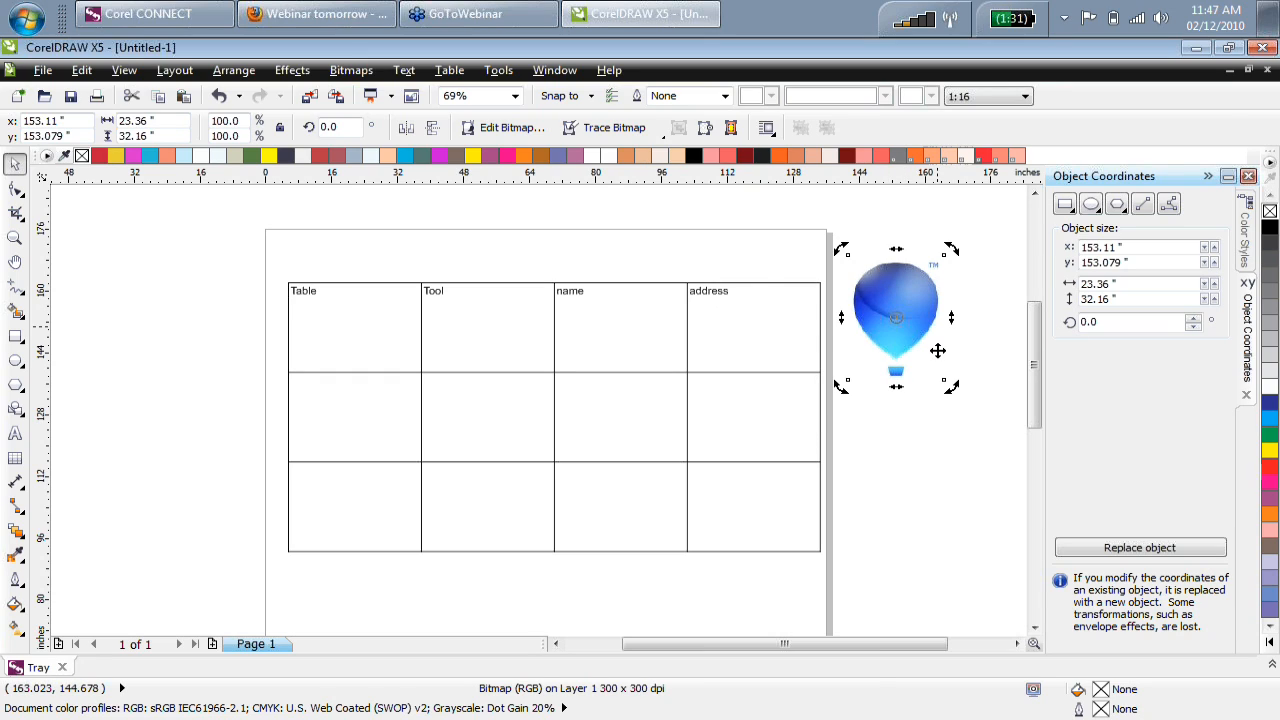
# Select the table's whole top row and give its cells a pale green background.
pyautogui.click(743, 316)
pyautogui.click(743, 316)
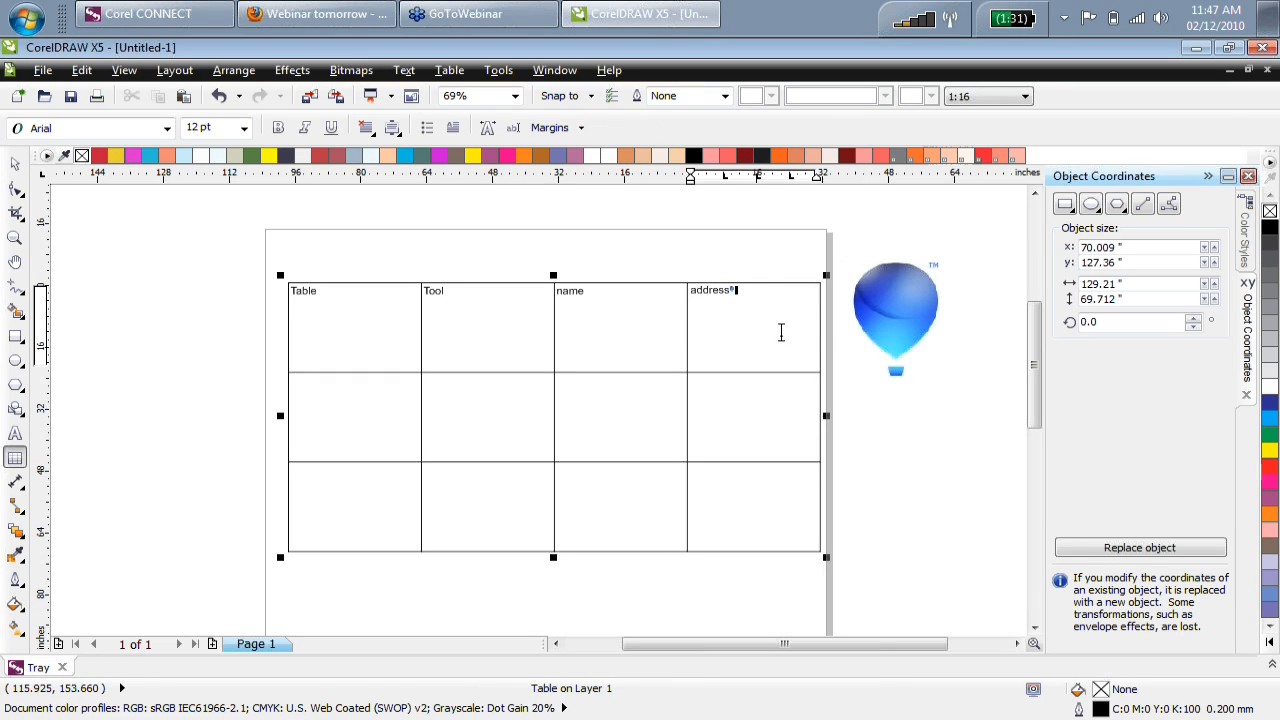
pyautogui.click(16, 166)
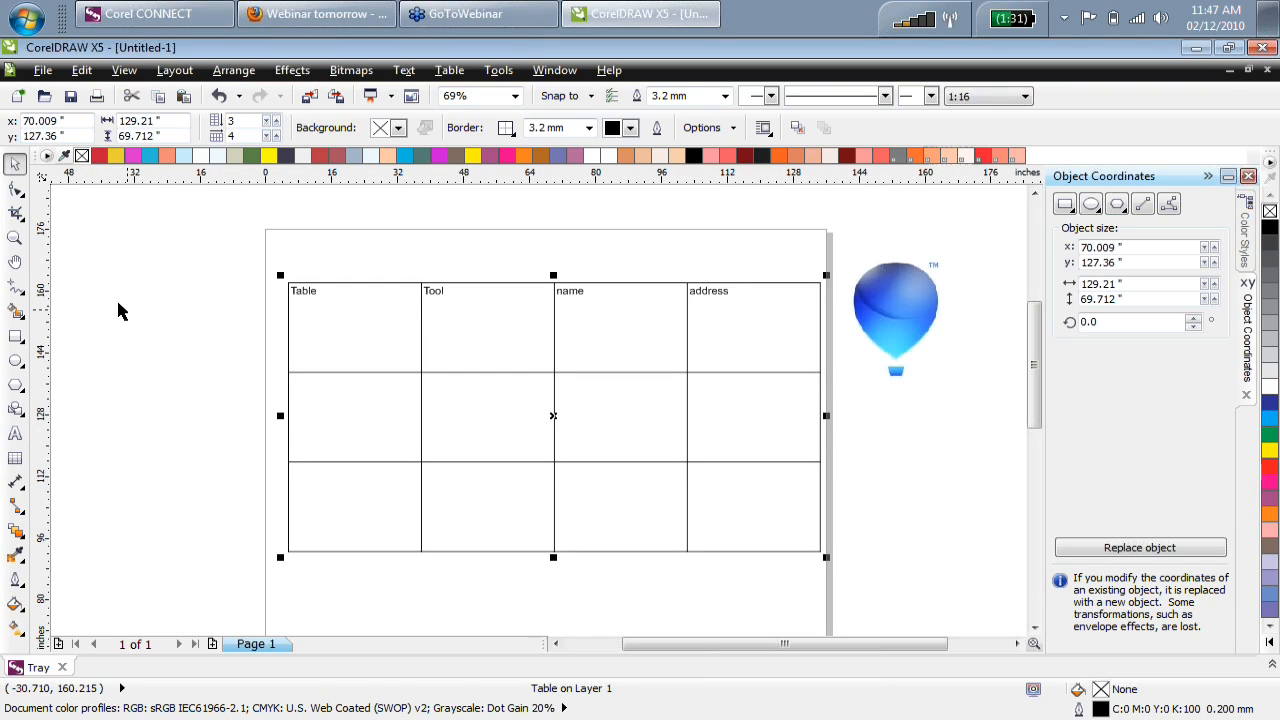
pyautogui.click(15, 458)
pyautogui.click(352, 331)
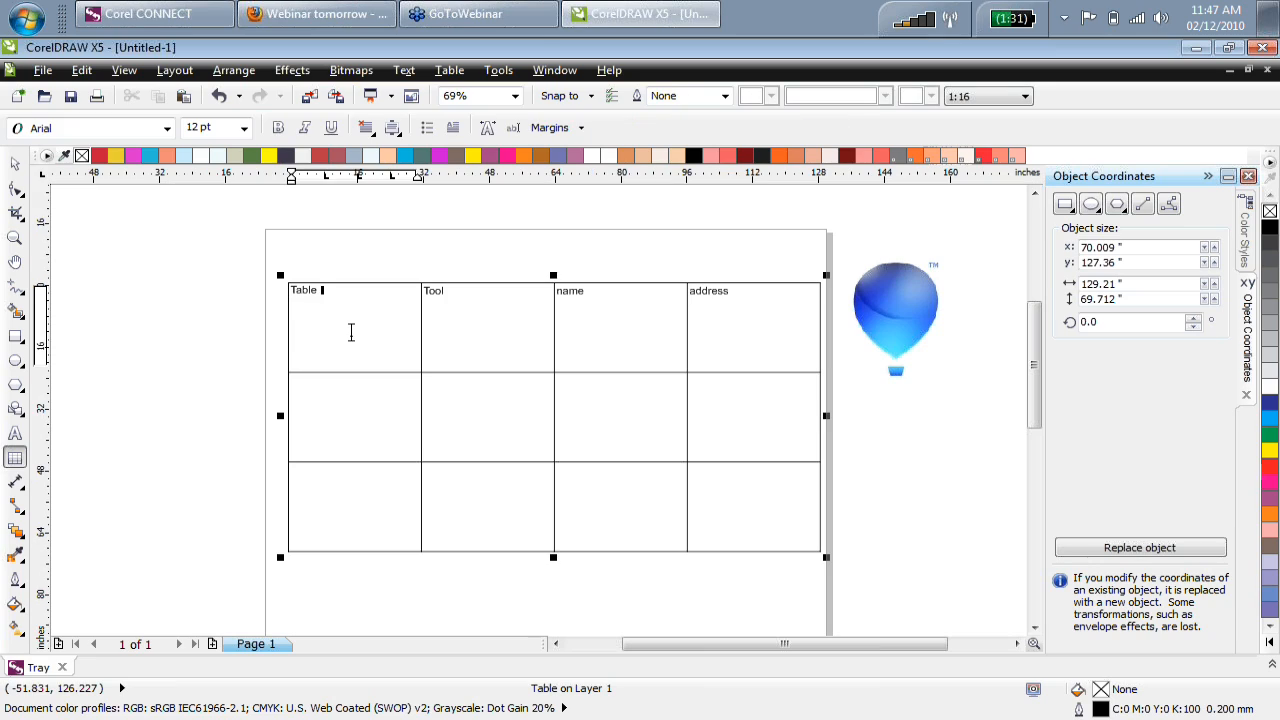
pyautogui.moveTo(352, 331); pyautogui.dragTo(733, 316)
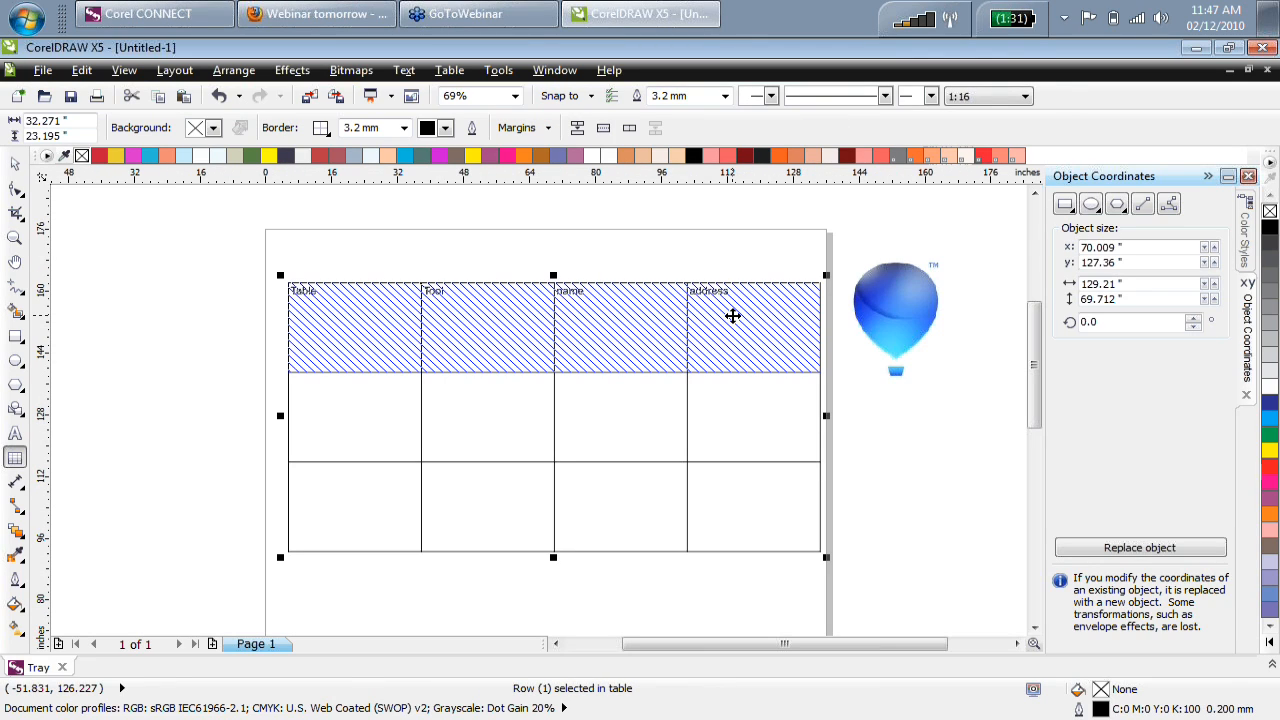
pyautogui.click(213, 128)
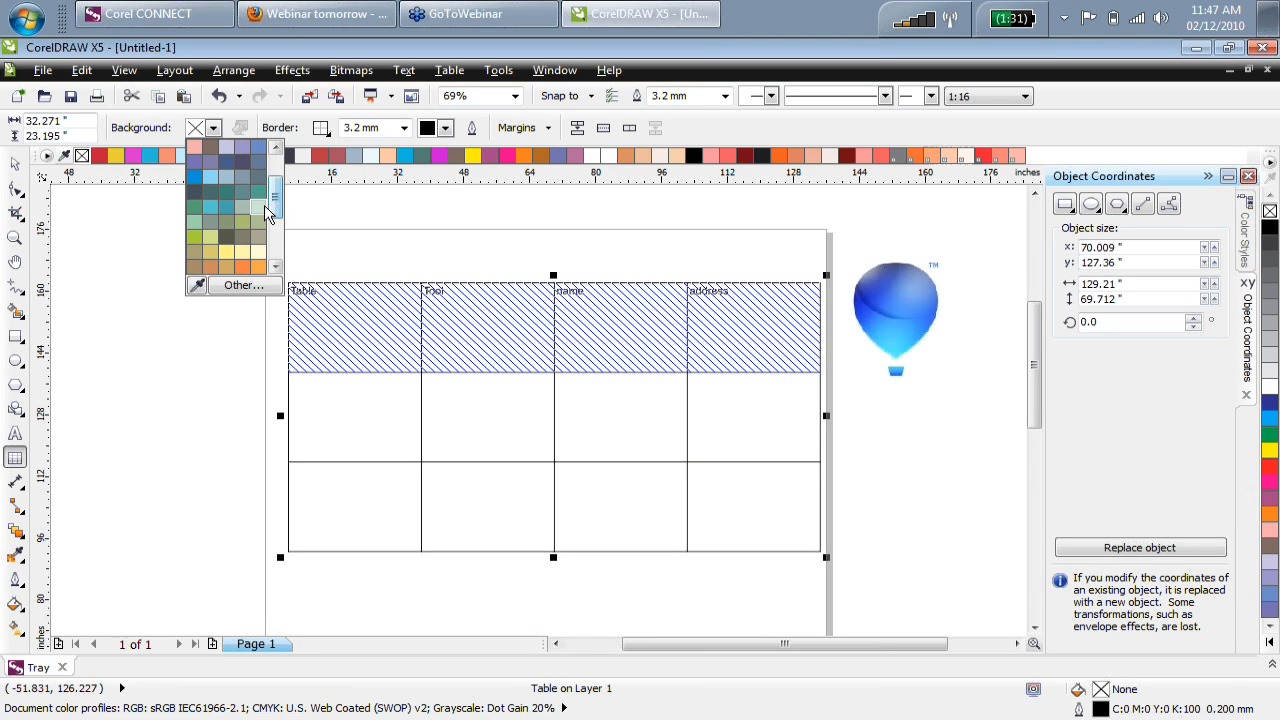
pyautogui.click(193, 264)
pyautogui.click(15, 162)
pyautogui.click(179, 295)
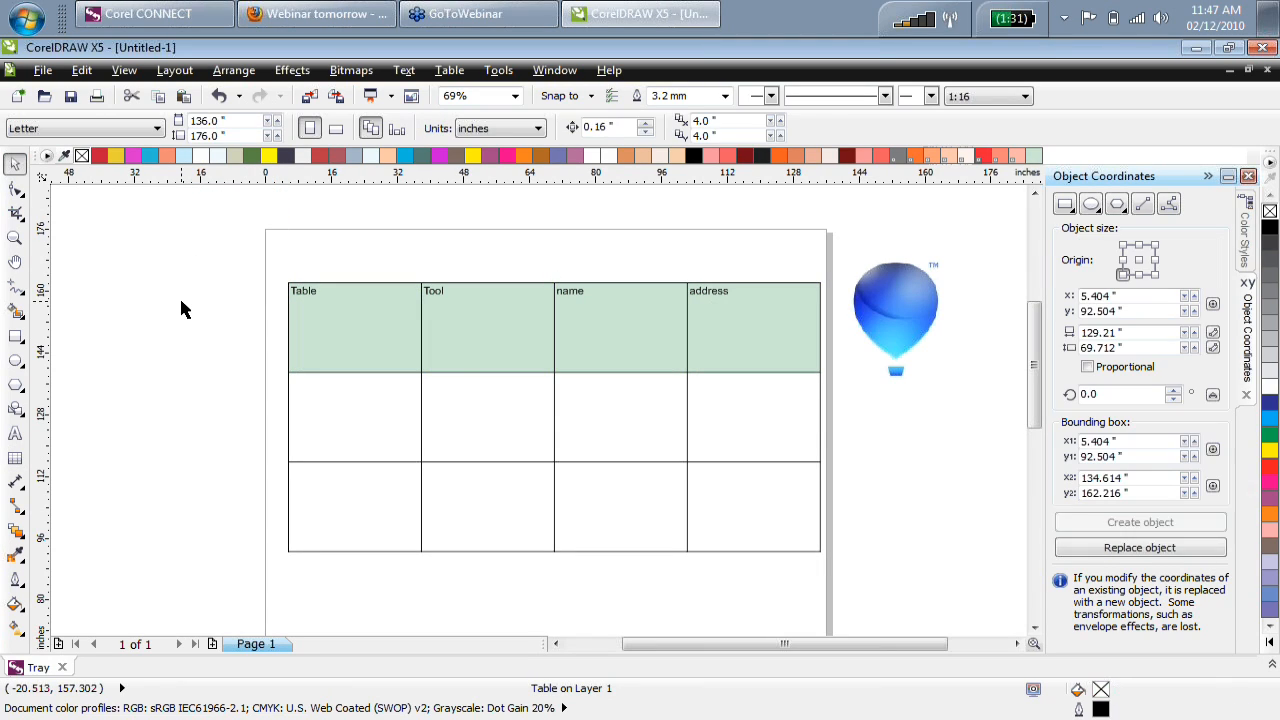
# Set the whole table's background to teal (C:60 M:0 Y:20 K:20).
pyautogui.click(463, 364)
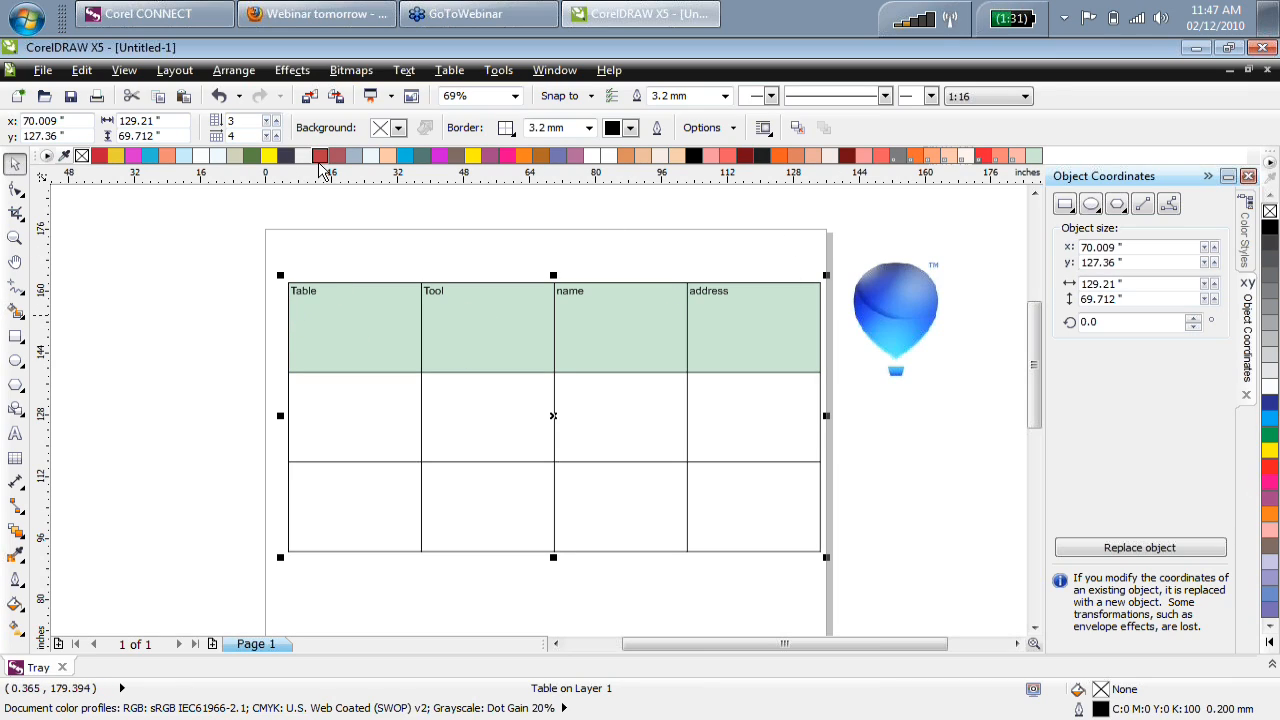
pyautogui.click(398, 129)
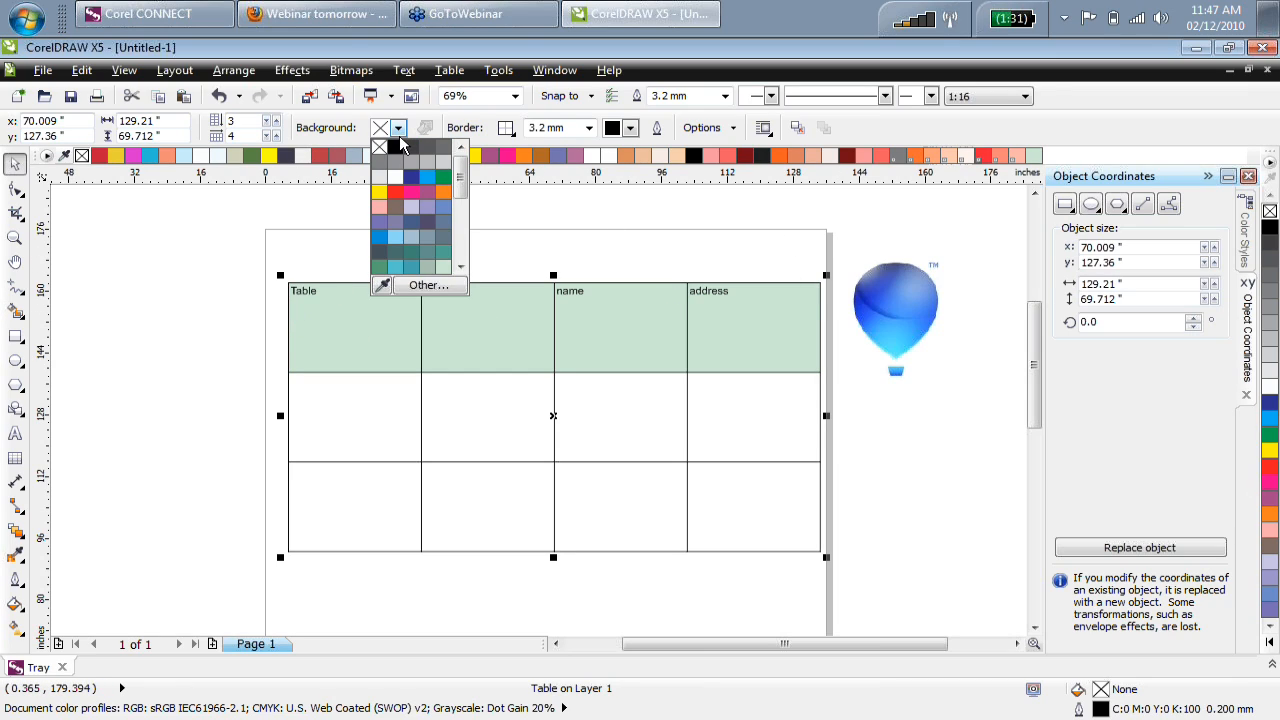
pyautogui.click(413, 264)
pyautogui.click(361, 205)
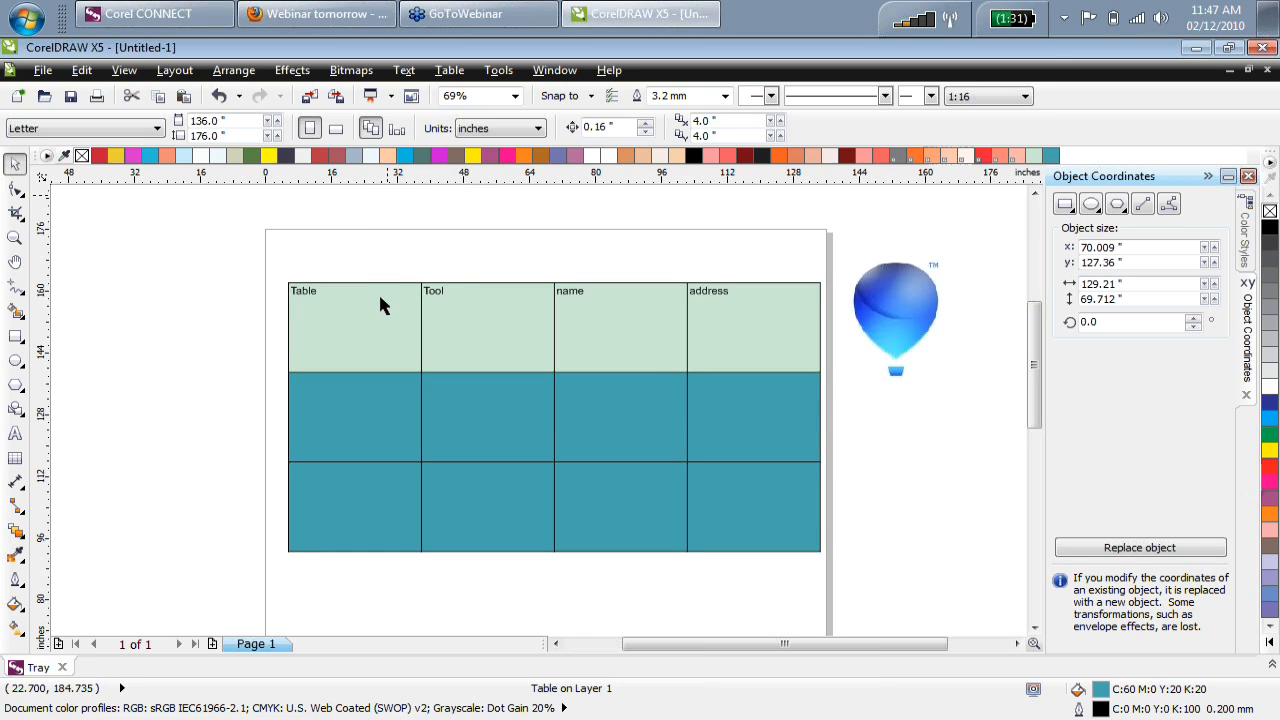
# Separate the table's cell borders and set the horizontal and vertical cell spacing to 1.59 inches.
pyautogui.click(373, 407)
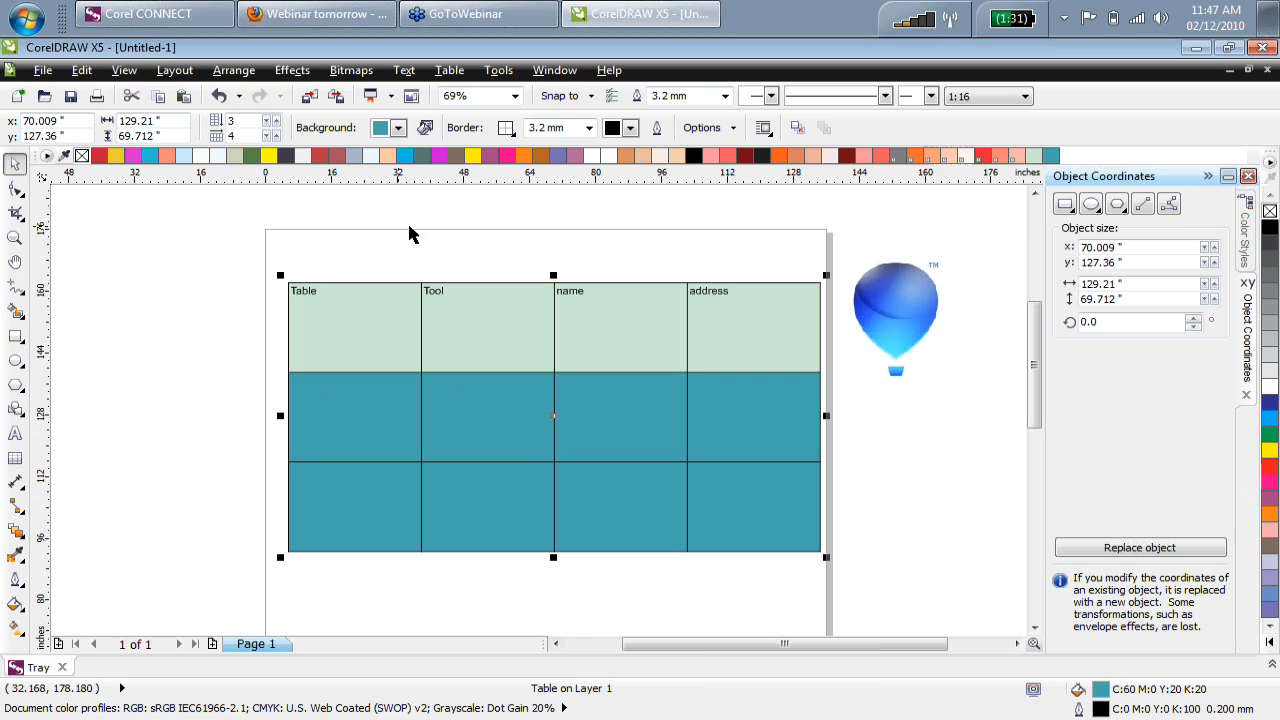
pyautogui.click(705, 127)
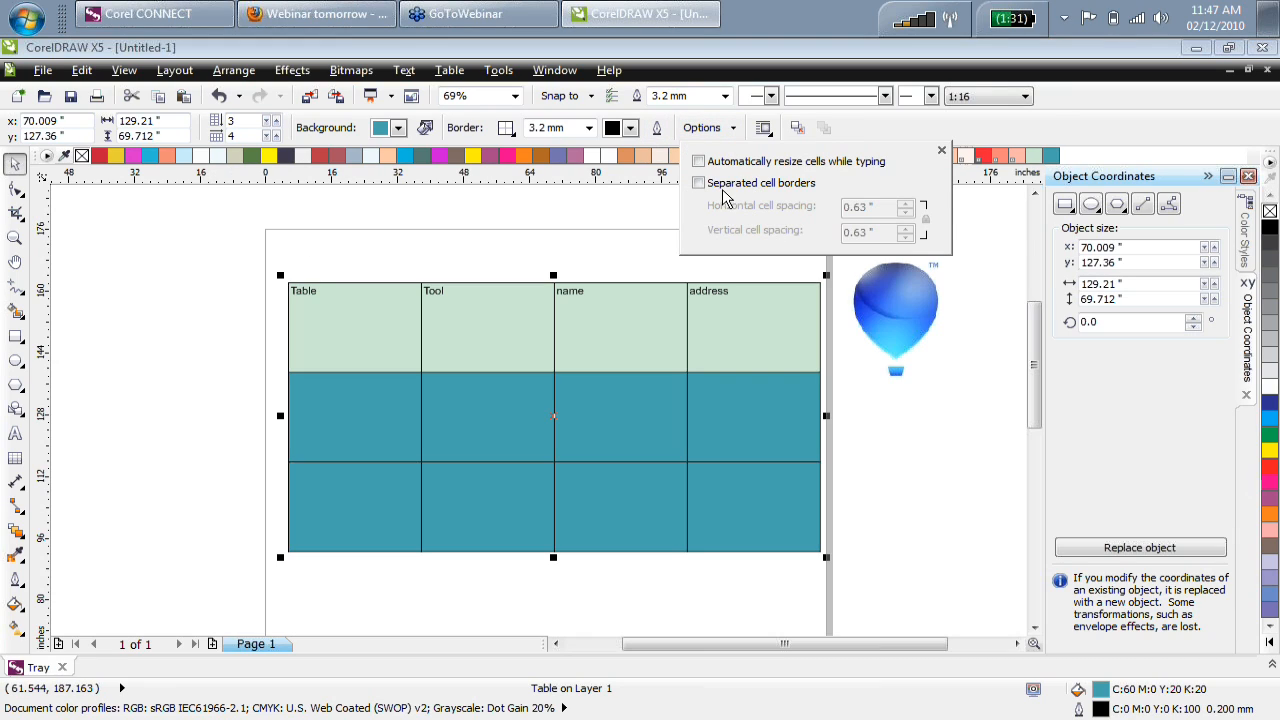
pyautogui.click(712, 186)
pyautogui.click(905, 202)
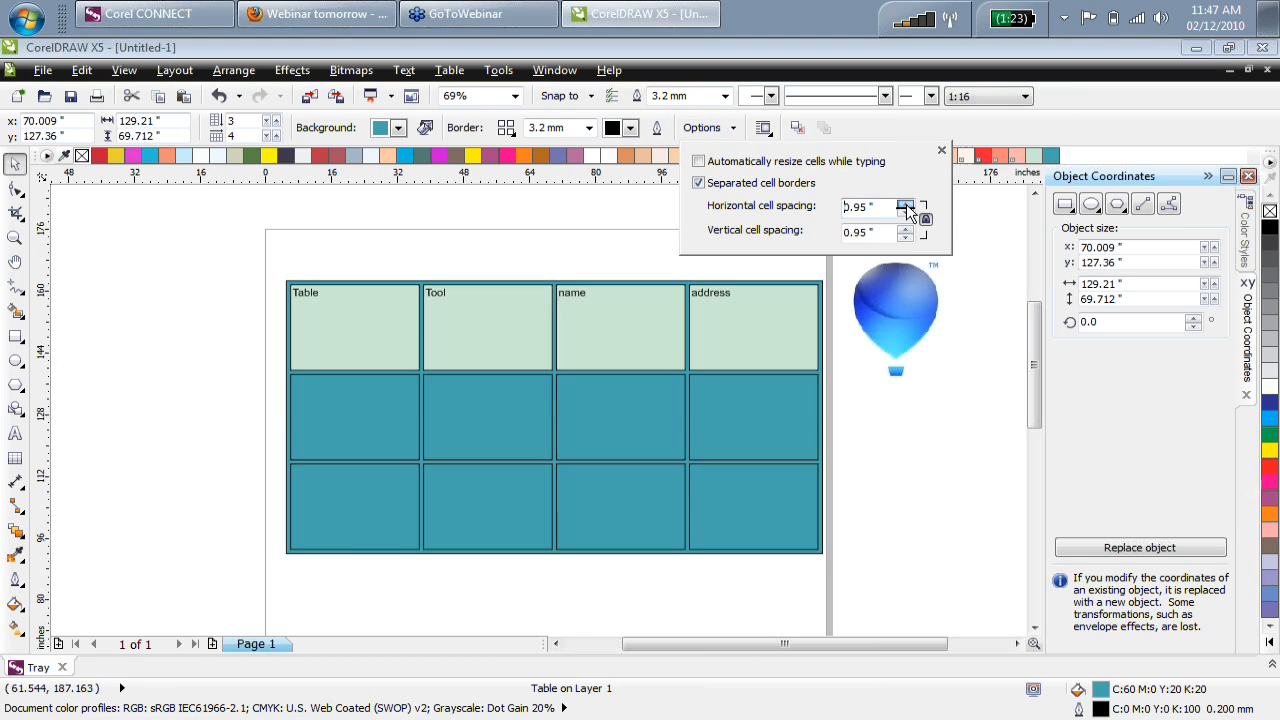
pyautogui.click(905, 203)
pyautogui.click(905, 203)
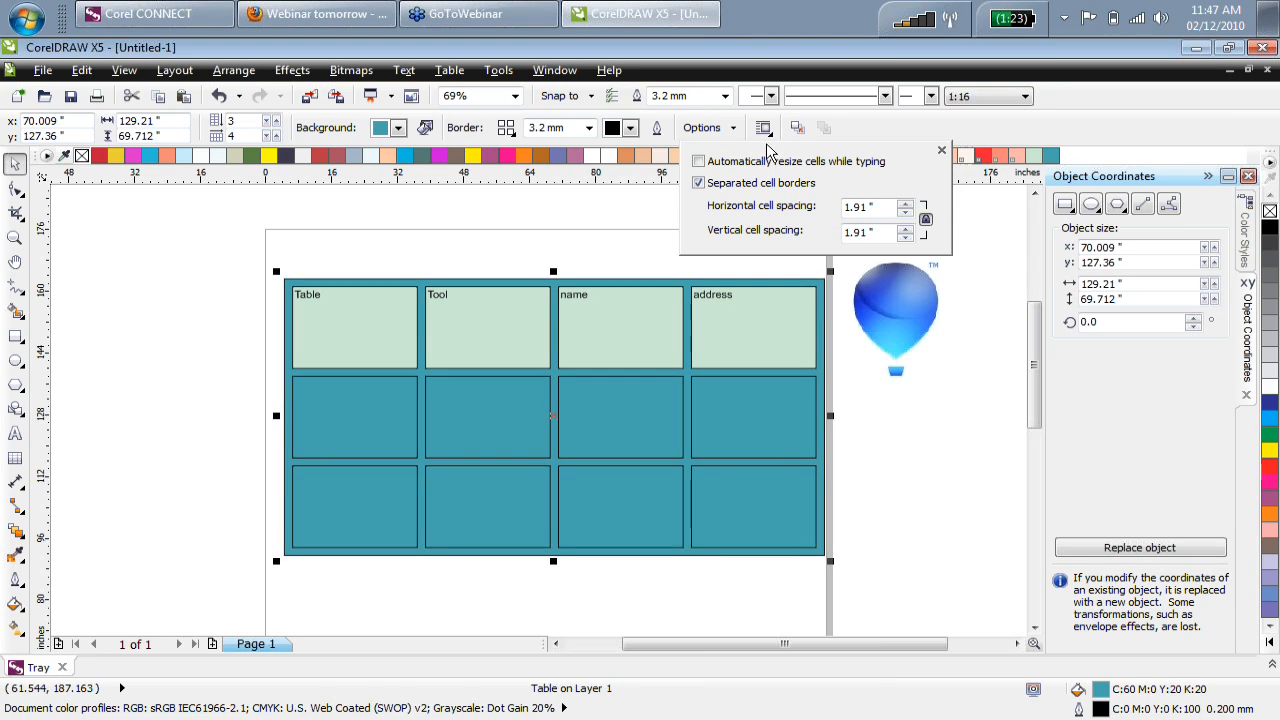
pyautogui.click(905, 204)
pyautogui.click(905, 204)
pyautogui.click(905, 213)
pyautogui.click(905, 213)
pyautogui.click(905, 213)
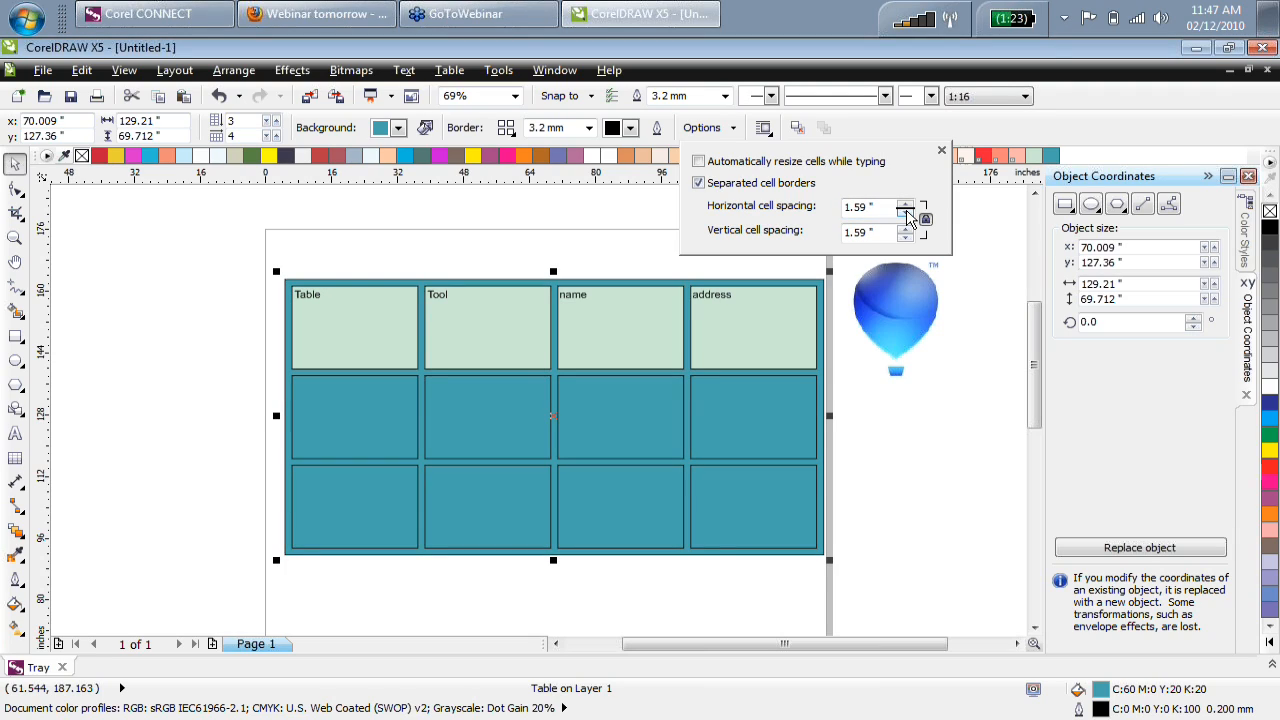
pyautogui.click(434, 257)
# Select the table's first two rows and increase their character size to 16 pt.
pyautogui.click(374, 309)
pyautogui.click(15, 458)
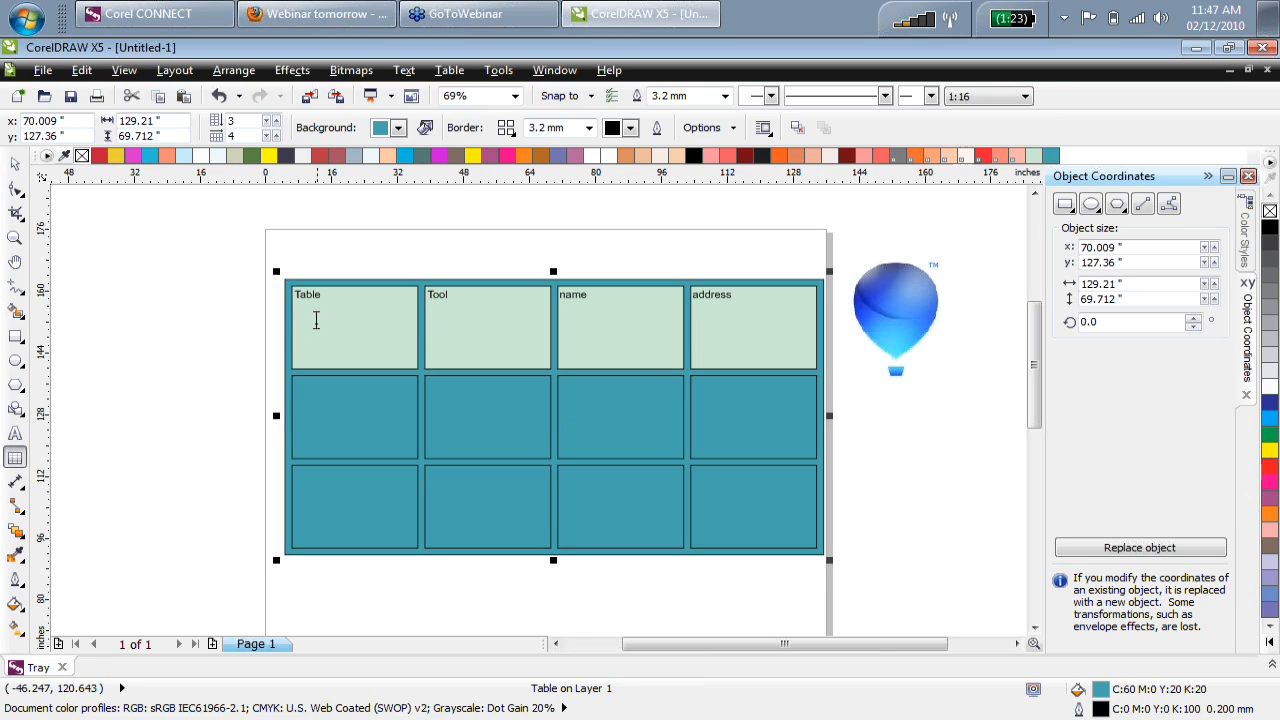
pyautogui.click(353, 314)
pyautogui.moveTo(353, 314); pyautogui.dragTo(709, 398)
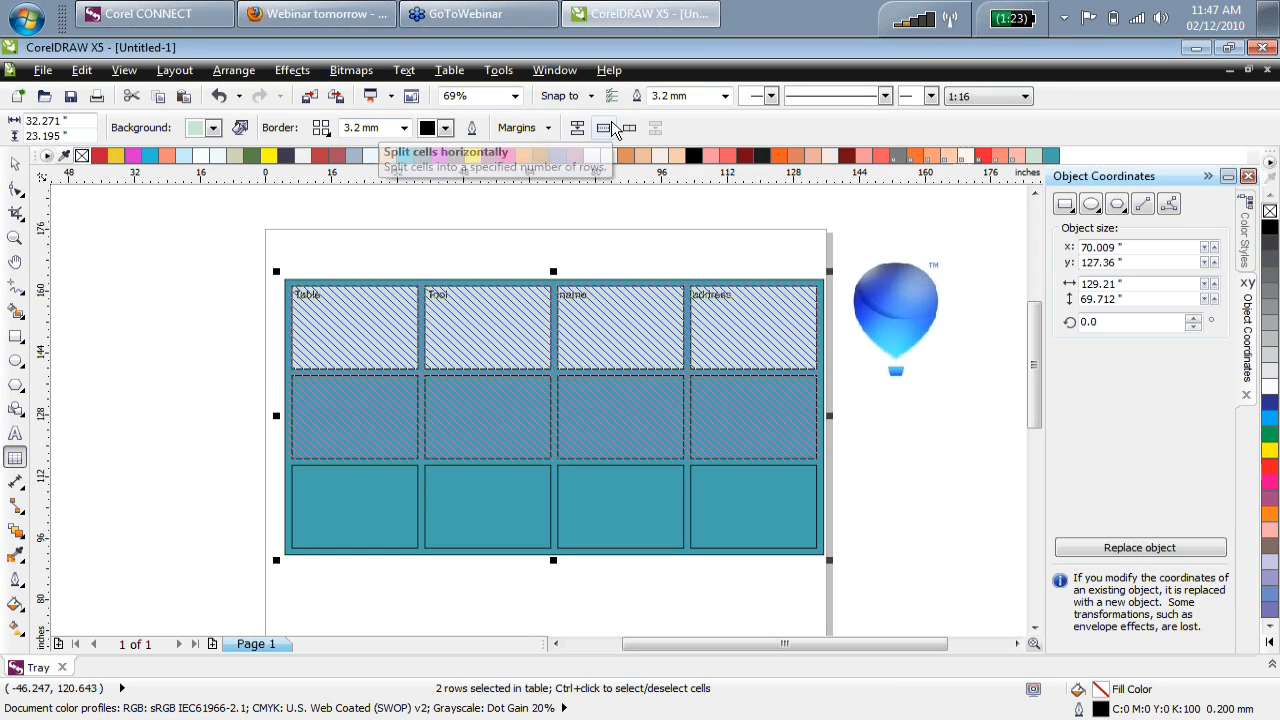
pyautogui.click(403, 70)
pyautogui.click(475, 91)
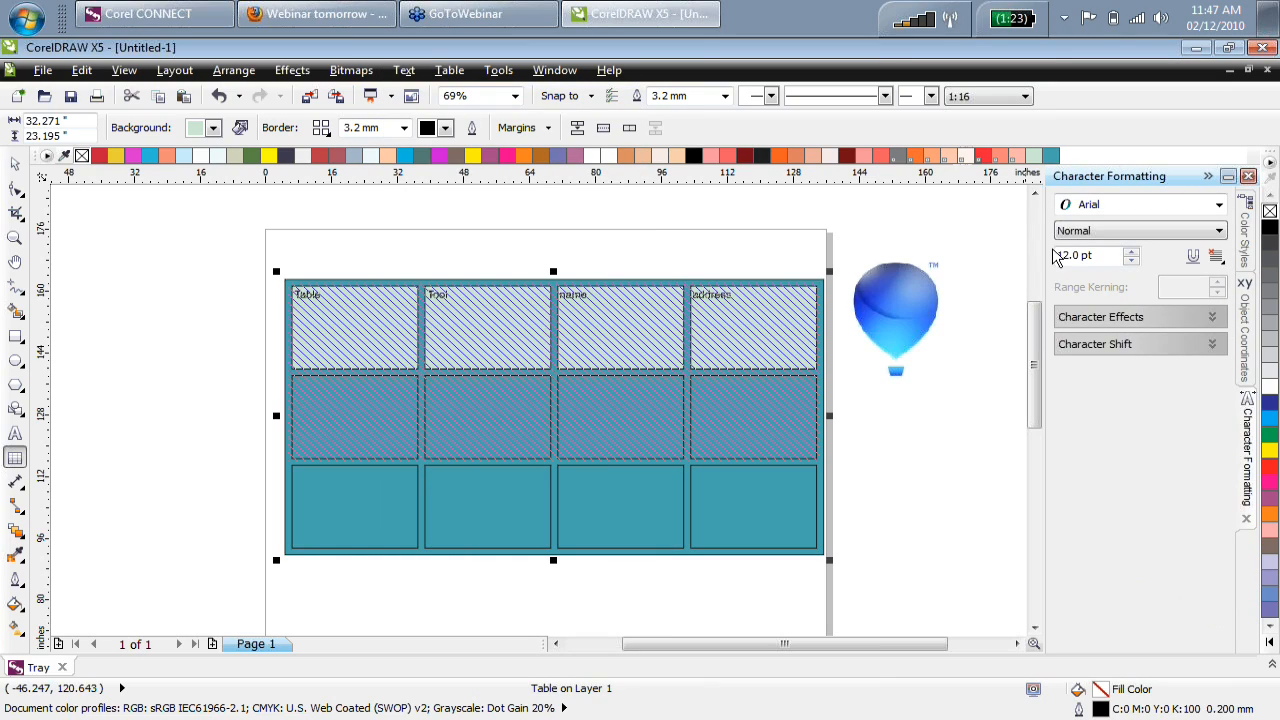
pyautogui.click(1131, 254)
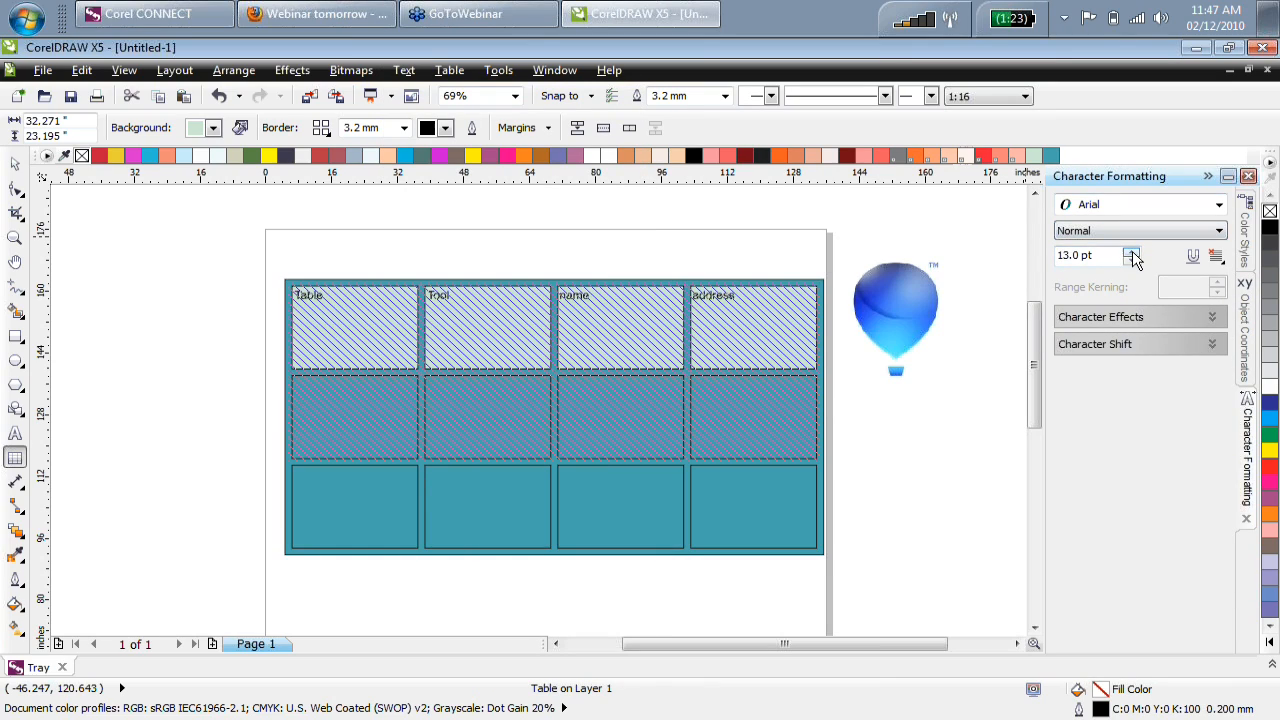
pyautogui.click(1131, 254)
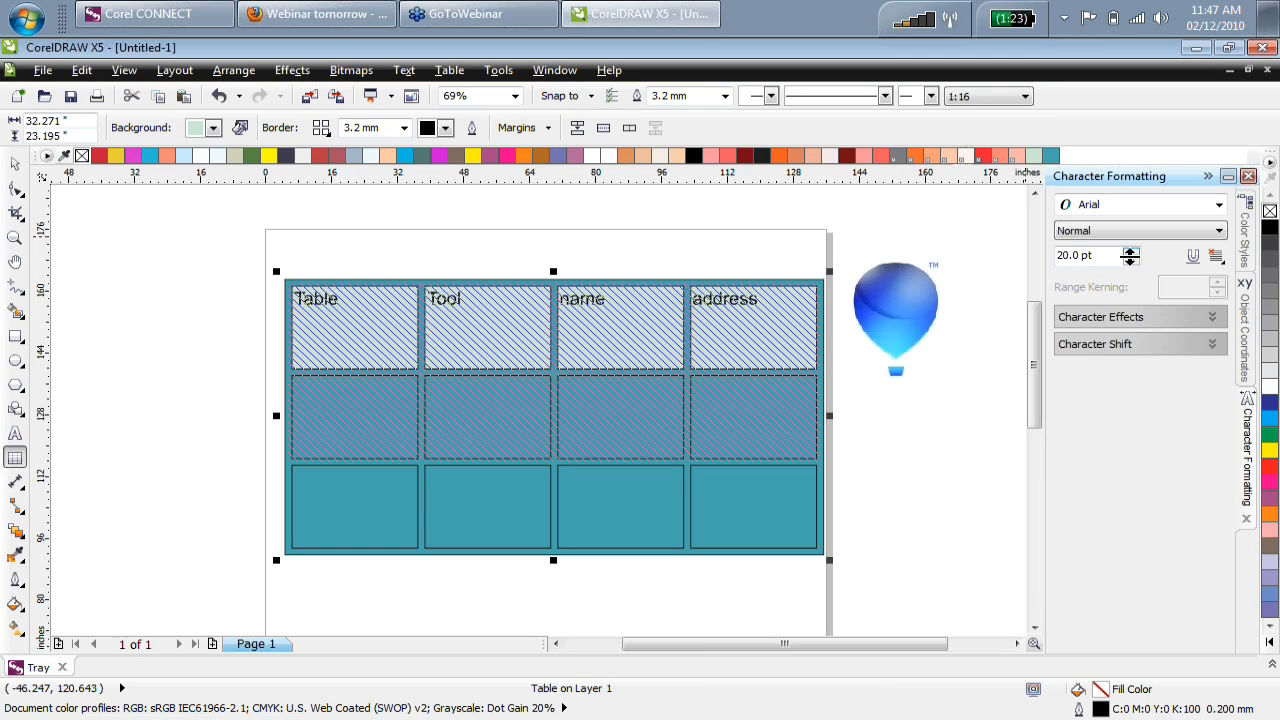
# Add the lines "asdfasd" and "asdfasdf" below "address" in the fourth top-row cell.
pyautogui.click(760, 326)
pyautogui.press('Return')
pyautogui.write('asdfasd')
pyautogui.press('Return')
pyautogui.write('asdfasdf')
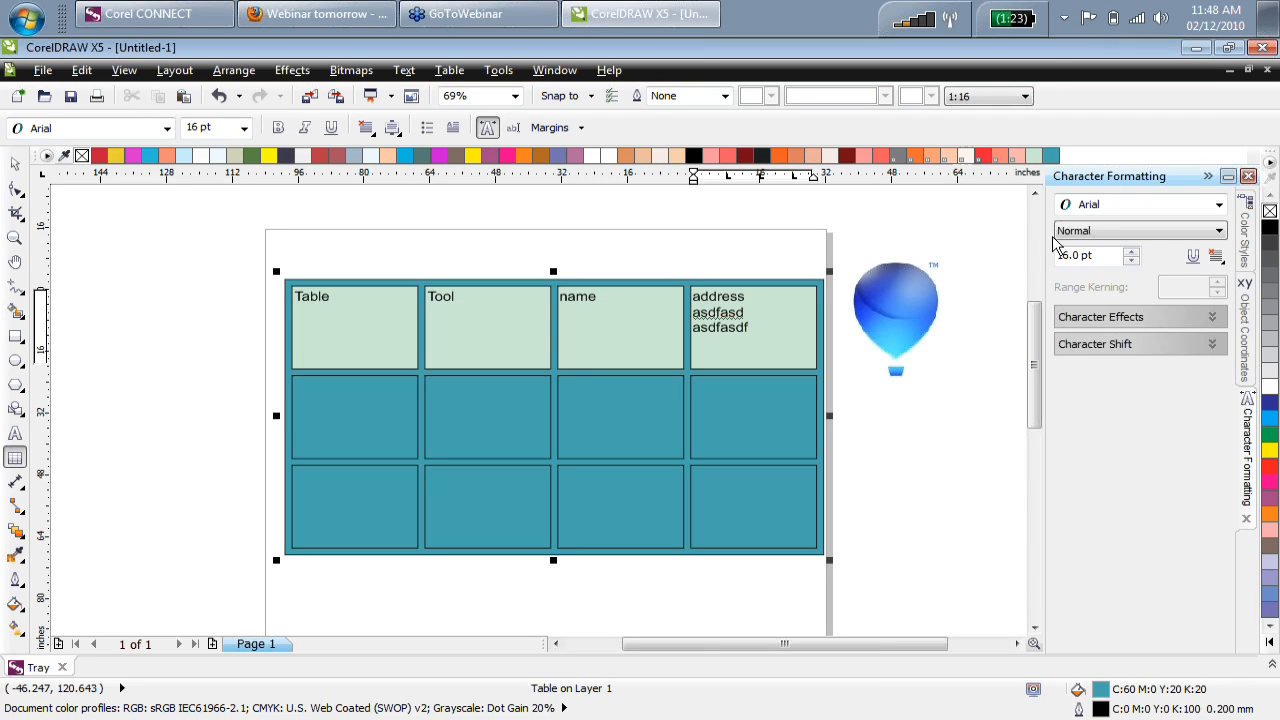
# Select text across all three lines of the address cell and set the spacing before paragraphs to 114% of character height.
pyautogui.click(404, 70)
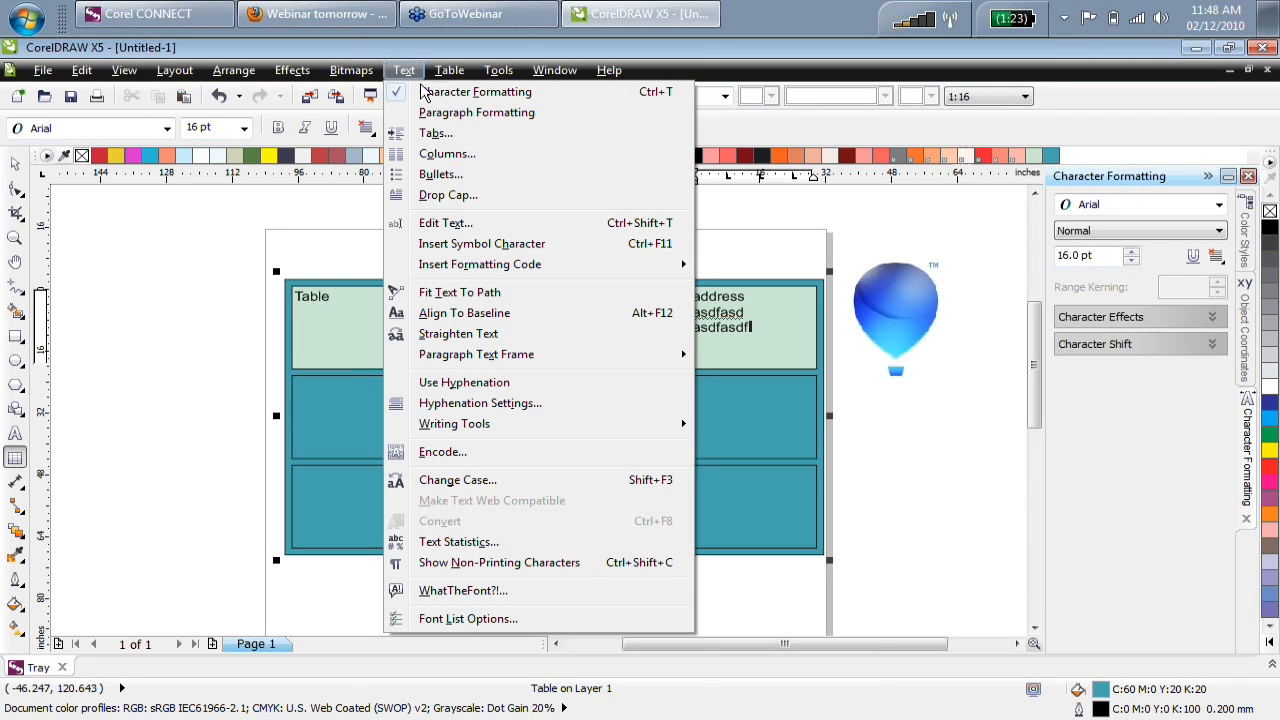
pyautogui.press('Return')
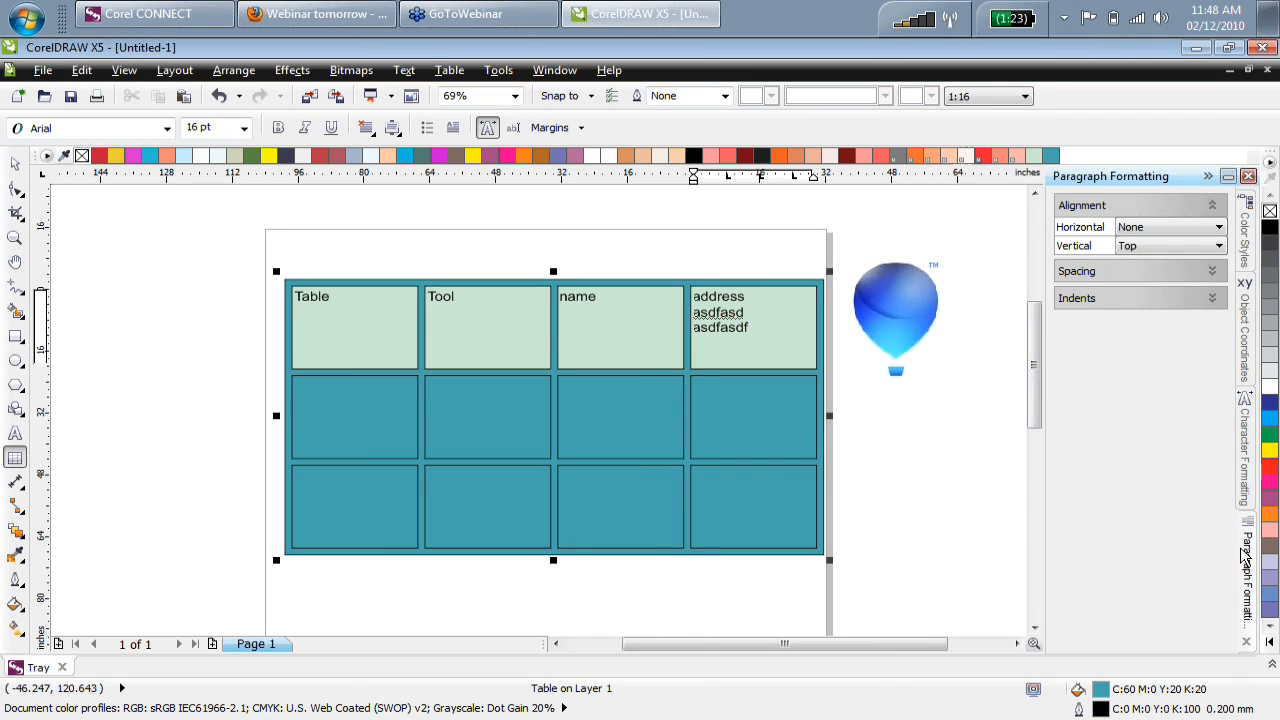
pyautogui.click(1212, 272)
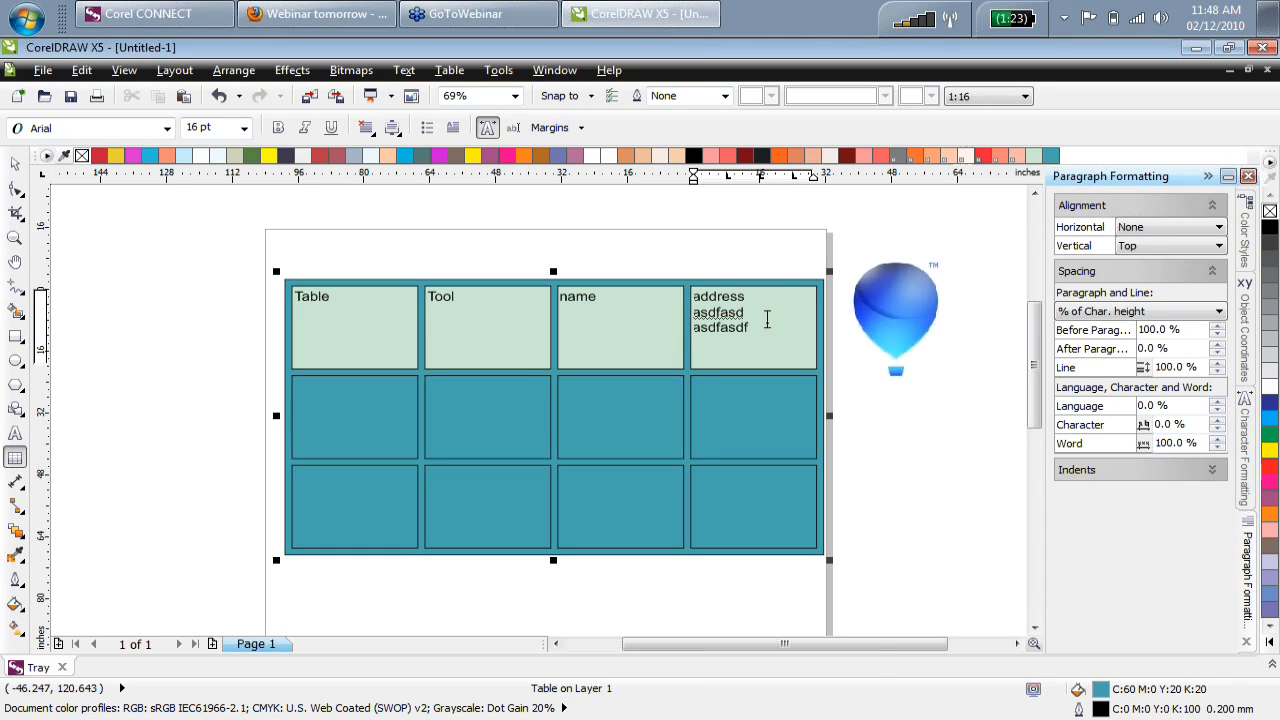
pyautogui.moveTo(767, 319); pyautogui.dragTo(720, 297)
pyautogui.click(1218, 327)
pyautogui.click(1218, 327)
pyautogui.click(1218, 327)
pyautogui.click(1217, 327)
pyautogui.click(1217, 327)
pyautogui.click(1217, 327)
pyautogui.click(1217, 327)
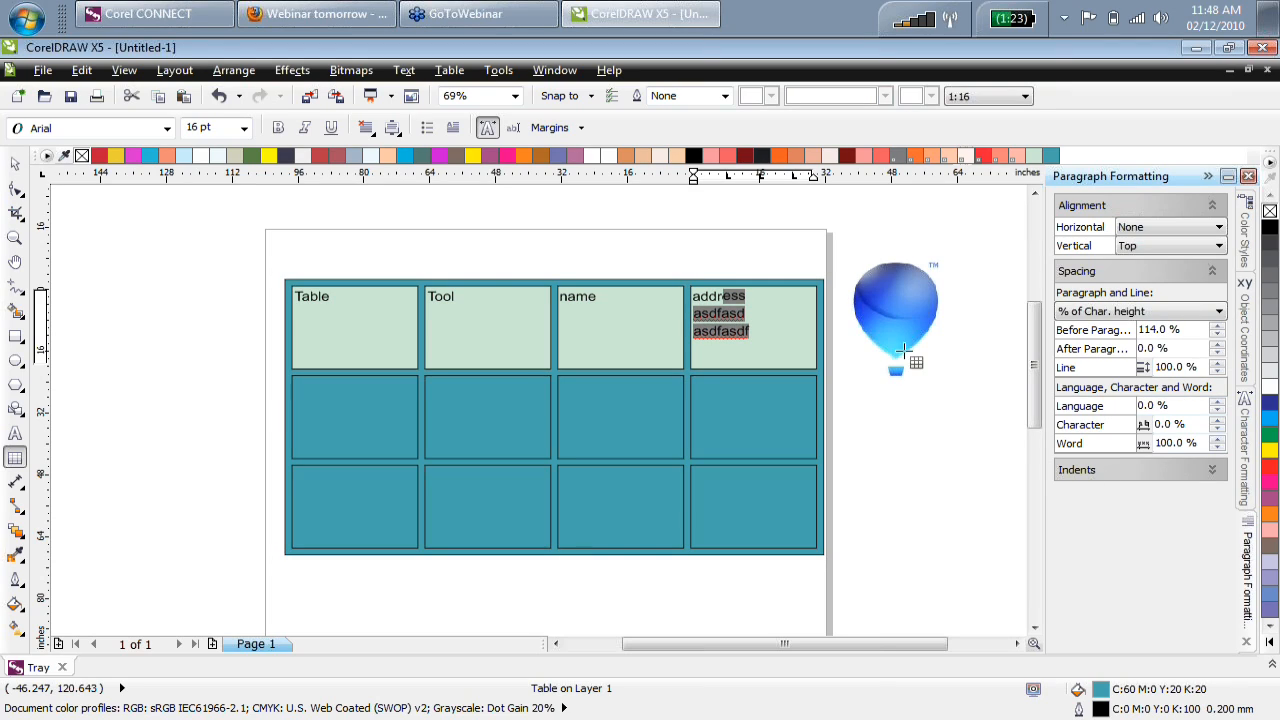
# Check the vertical alignment options for the address cell's text, keeping Top.
pyautogui.click(826, 322)
pyautogui.click(1147, 250)
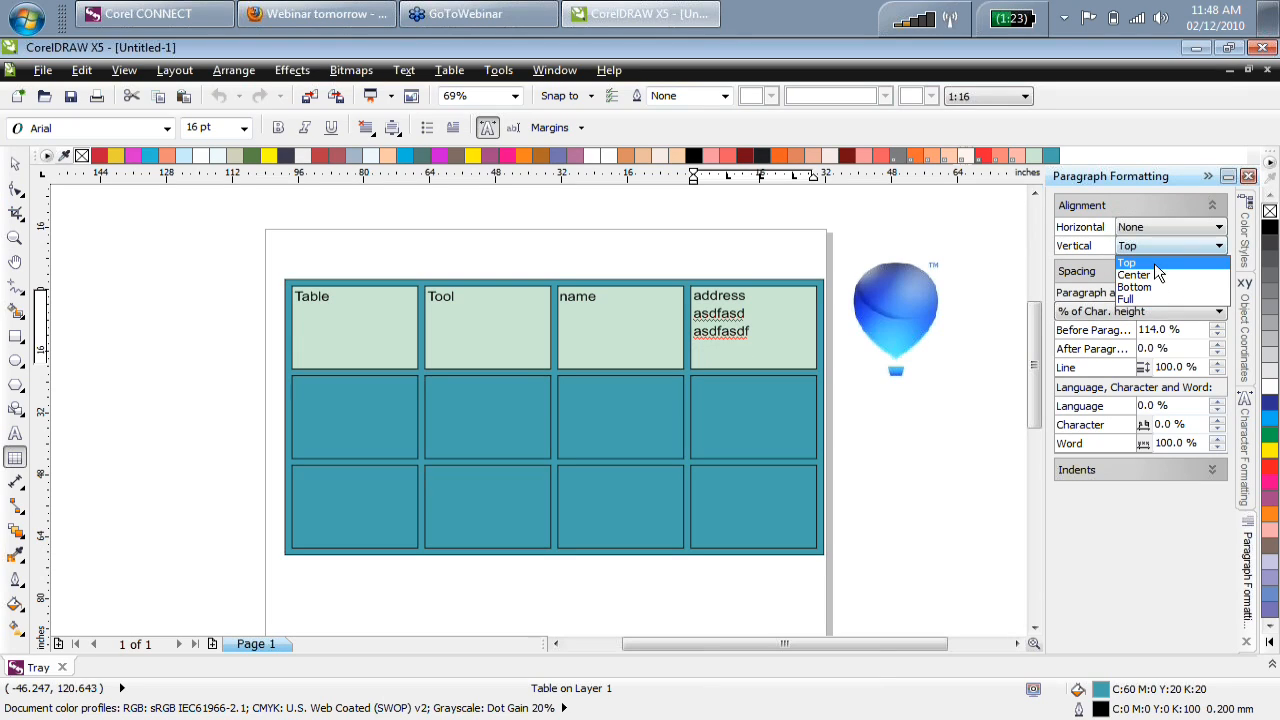
pyautogui.click(1155, 263)
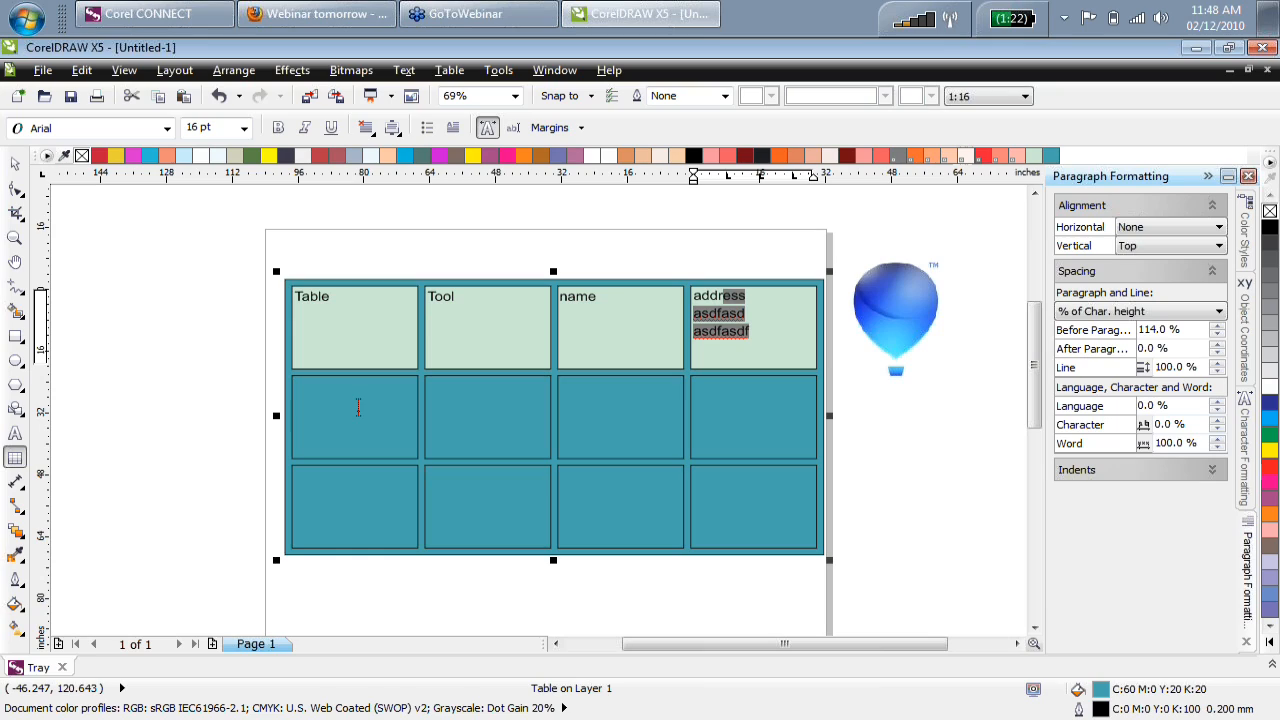
# Replace the table with a rectangle about 88.9 by 74.3 inches, filled with C:60 M:40 Y:0 K:0.
pyautogui.click(16, 163)
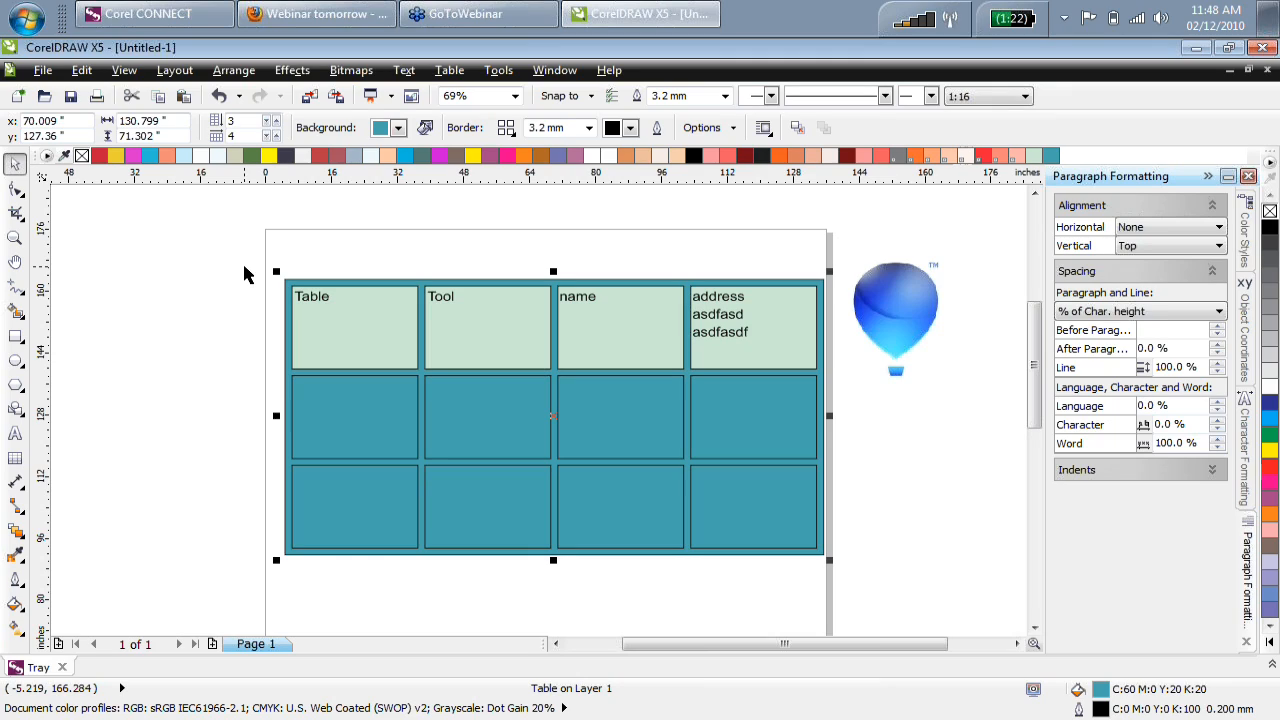
pyautogui.press('Delete')
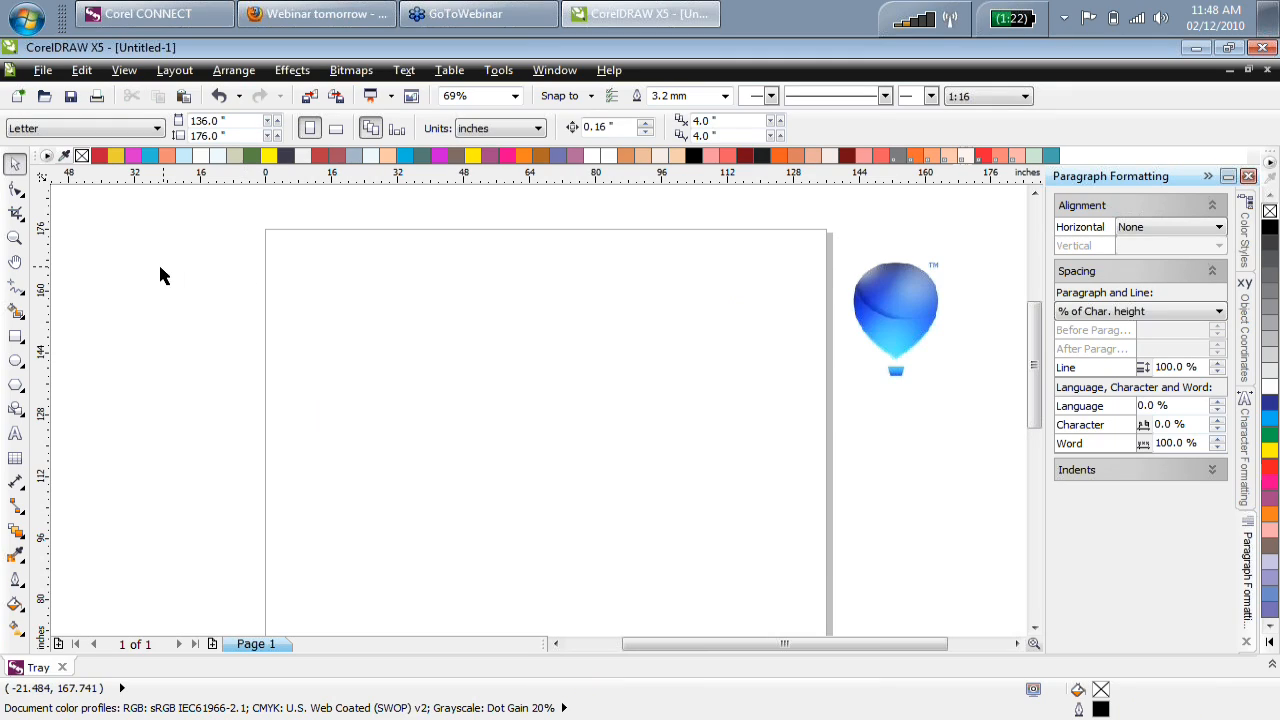
pyautogui.click(16, 336)
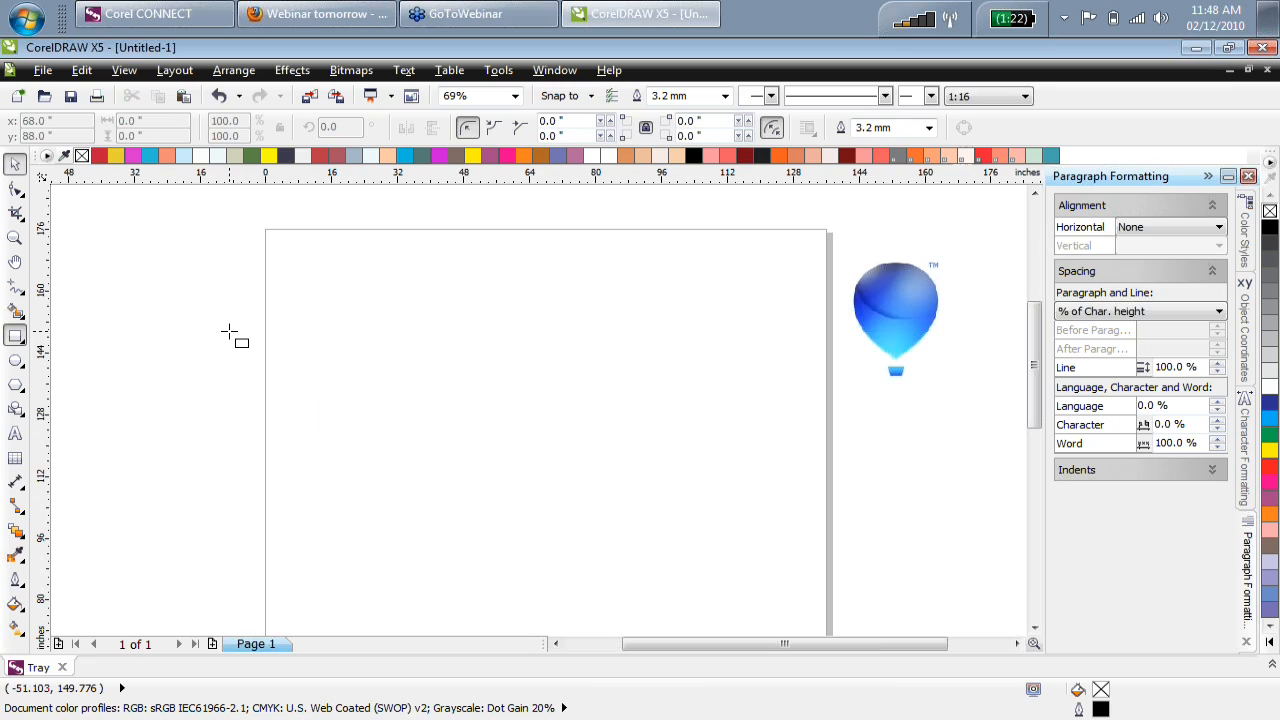
pyautogui.moveTo(349, 278); pyautogui.dragTo(716, 565)
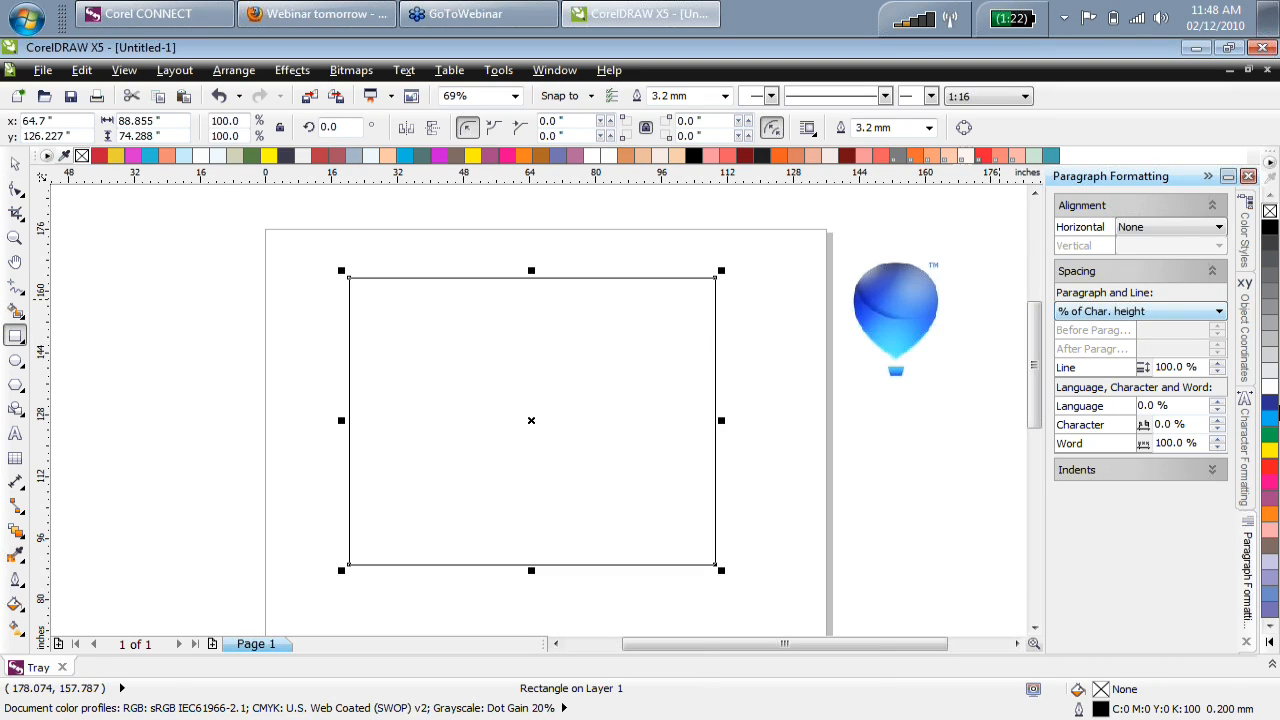
pyautogui.click(1270, 597)
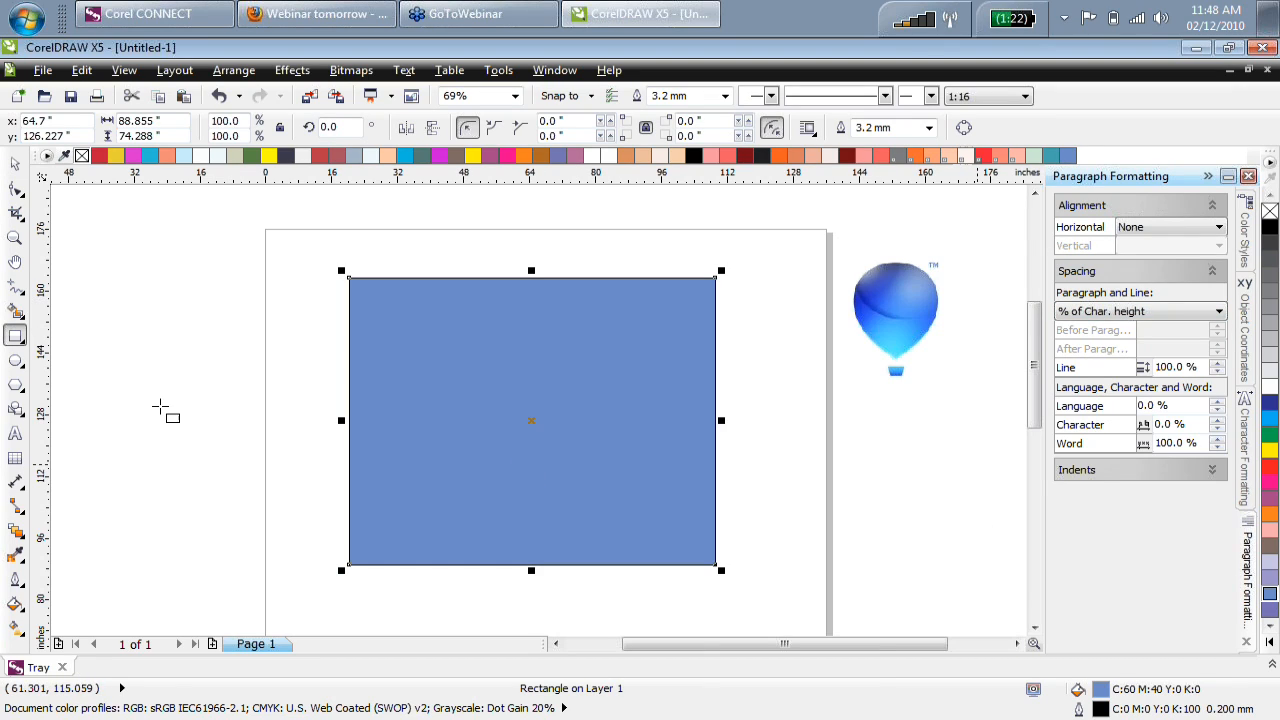
# Try placing the text "kjsa;ldkfjsa;lkdfja;lk" along the rectangle's top edge, and undo it.
pyautogui.click(15, 431)
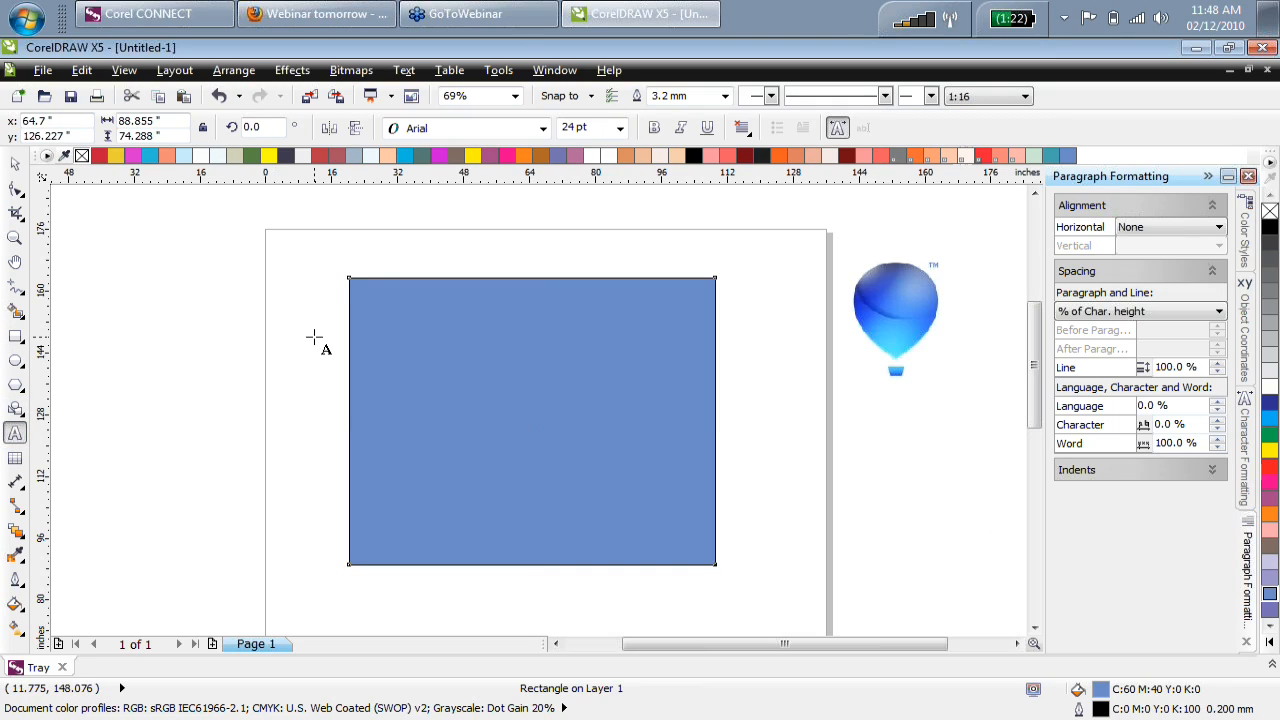
pyautogui.click(478, 272)
pyautogui.write('kjsa;ldkfjsh;lkdfja;lk')
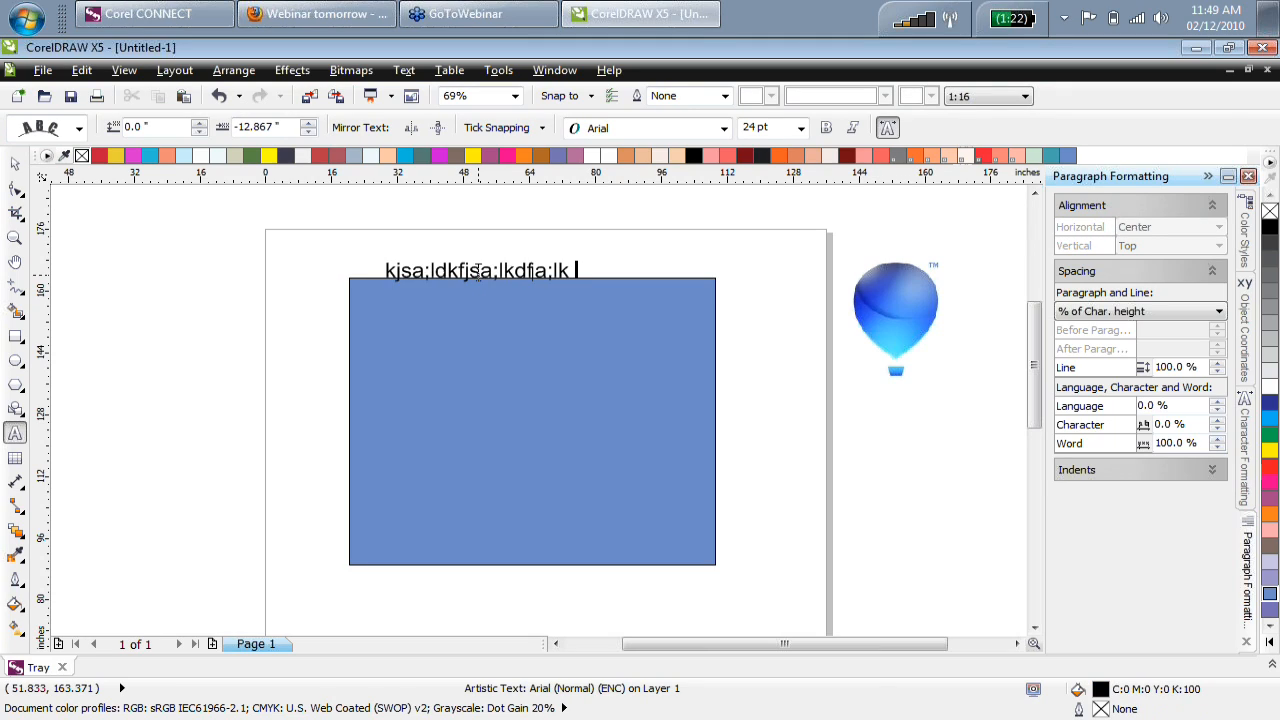
pyautogui.hotkey('ctrl', 'z')
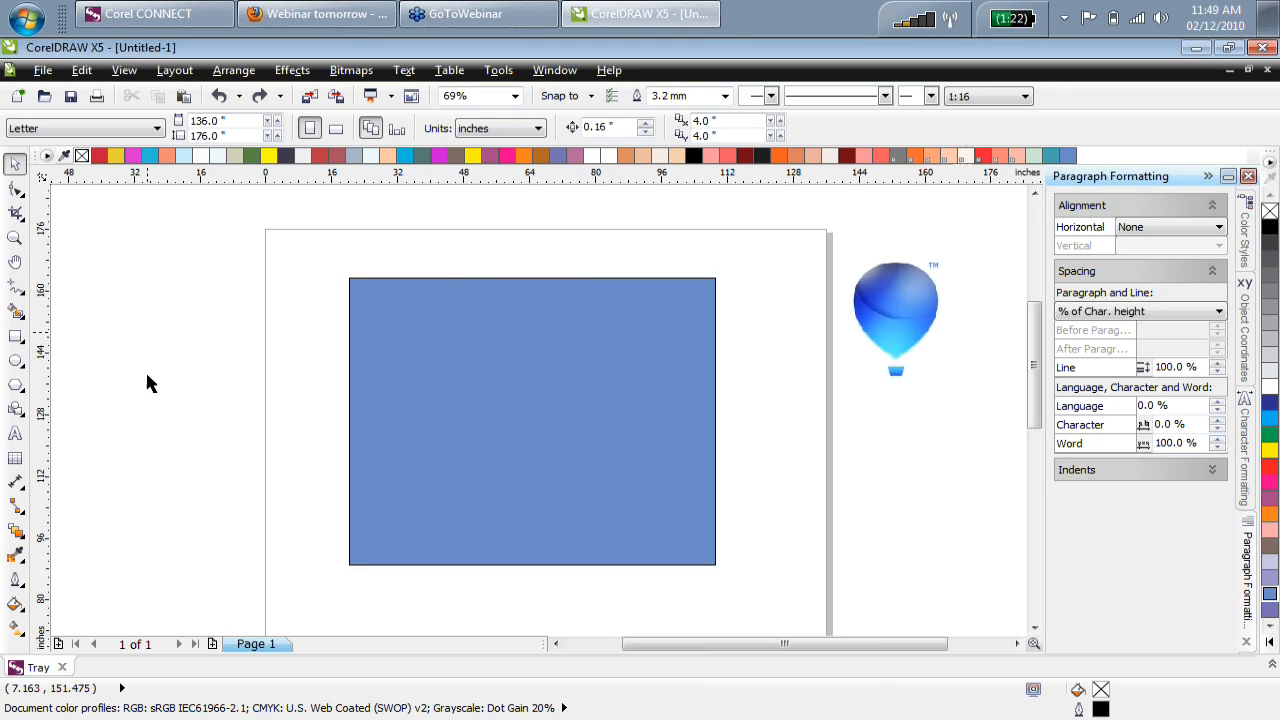
# Add the paragraph text "Place insdie a container" inside the blue rectangle.
pyautogui.click(14, 438)
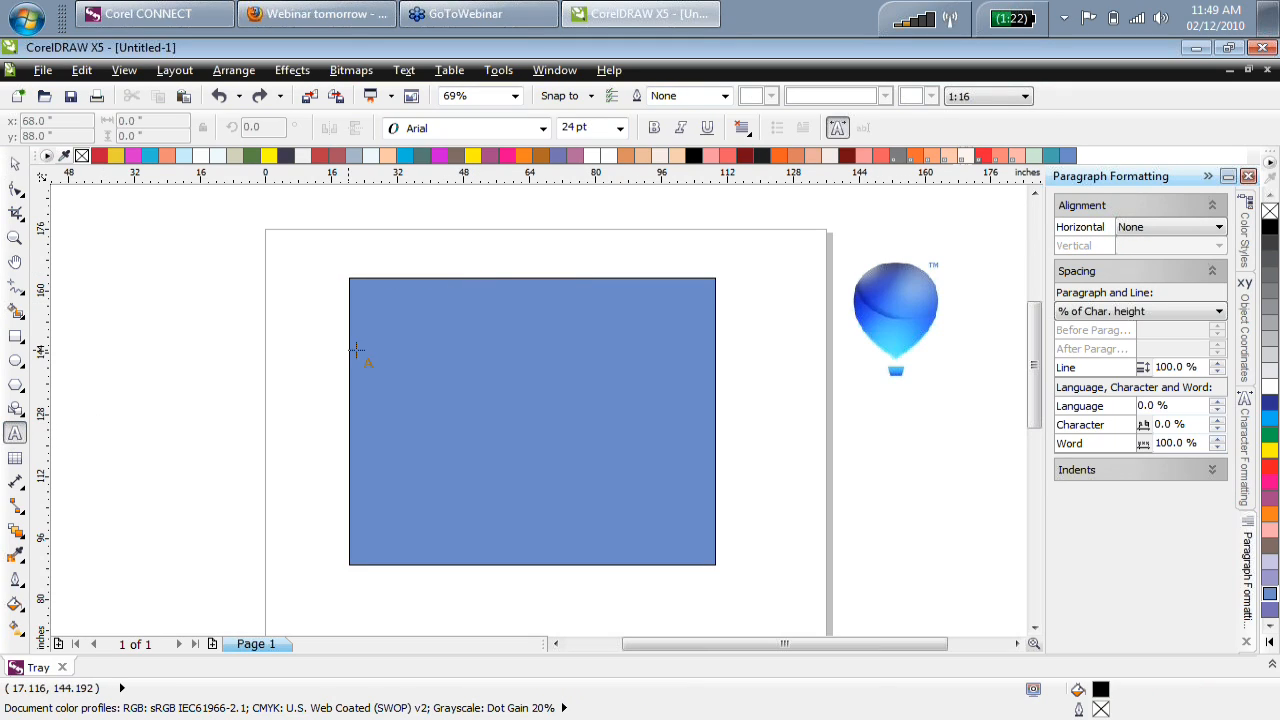
pyautogui.click(388, 279)
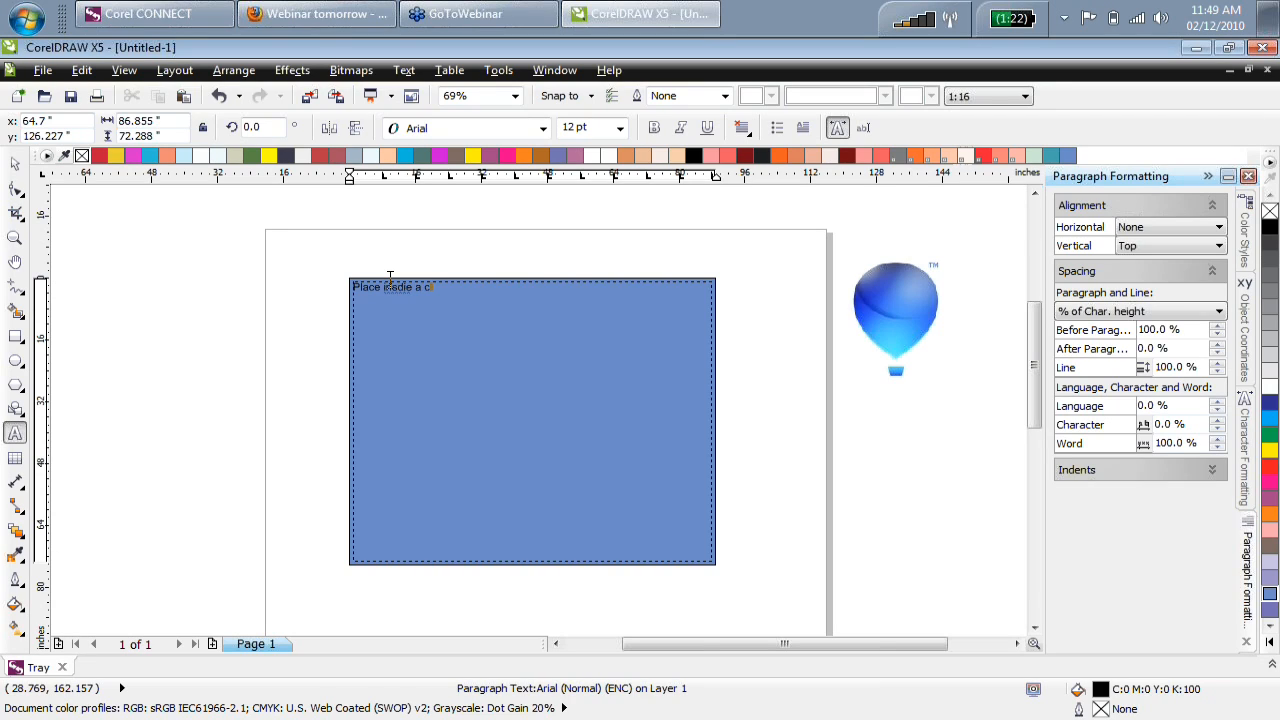
pyautogui.click(15, 163)
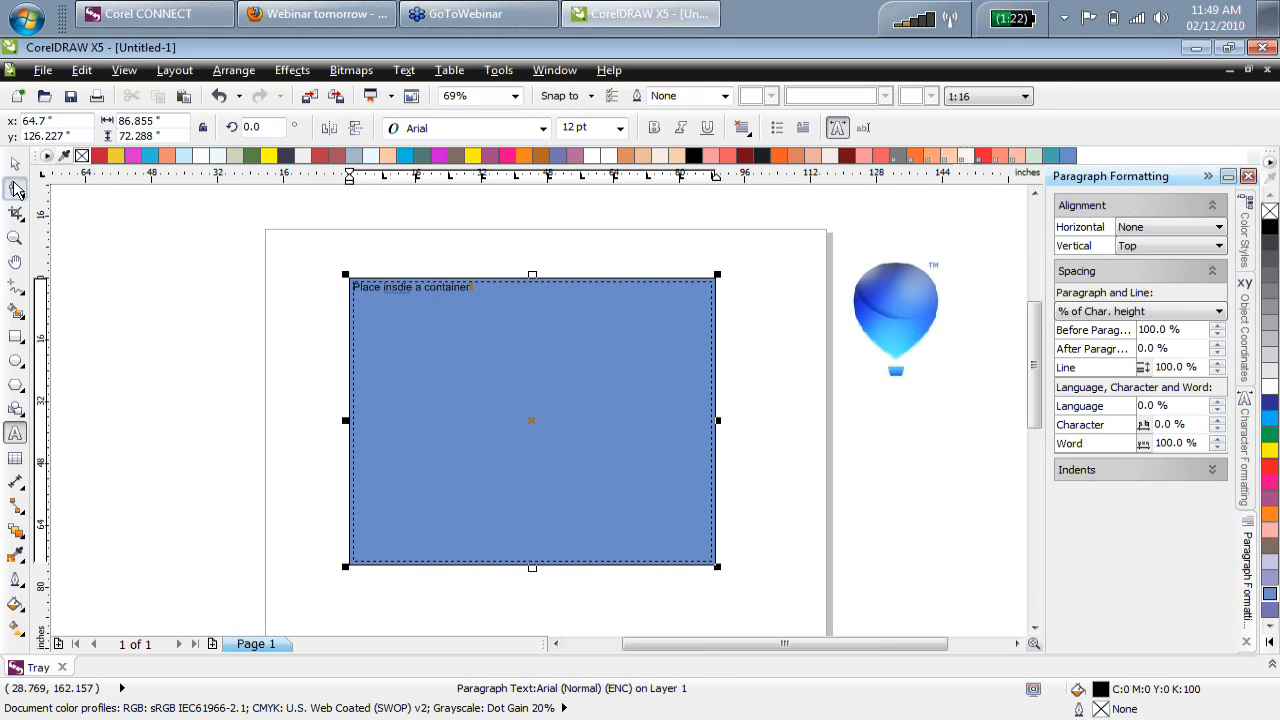
# Try rounding all corners of the text-filled rectangle to a 0.986-inch radius, and undo it.
pyautogui.click(15, 188)
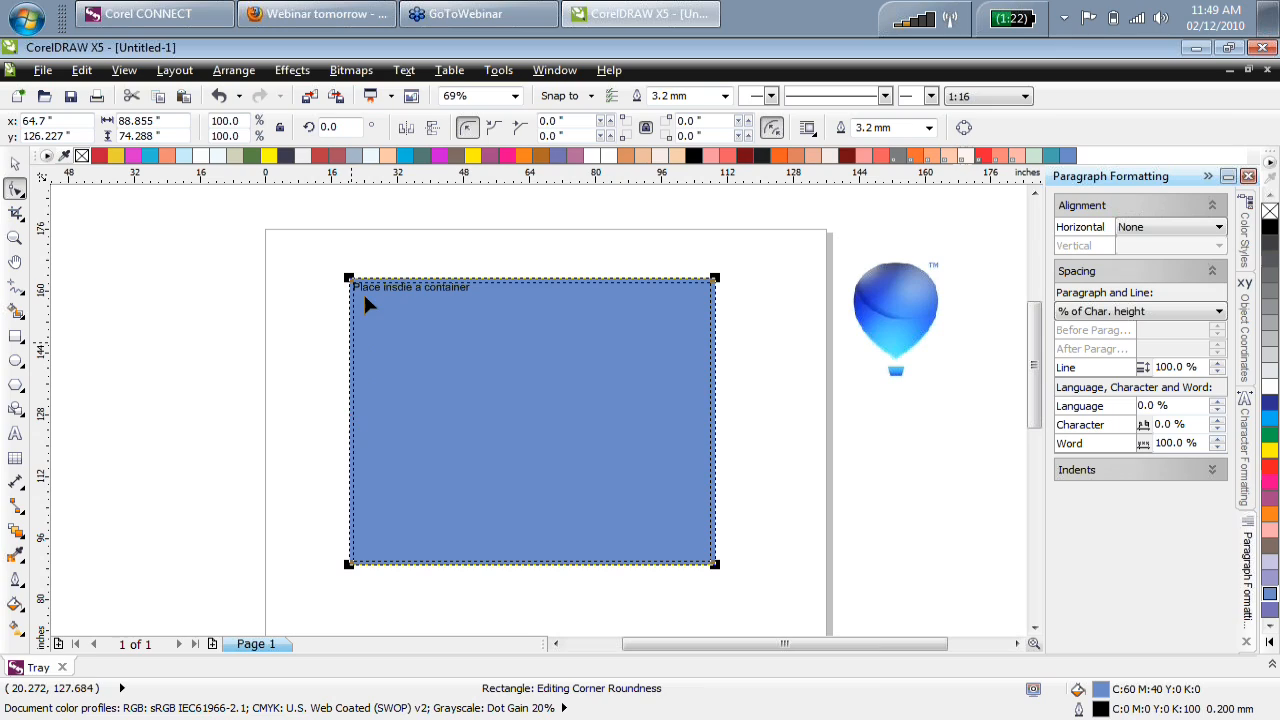
pyautogui.moveTo(349, 279); pyautogui.dragTo(417, 280)
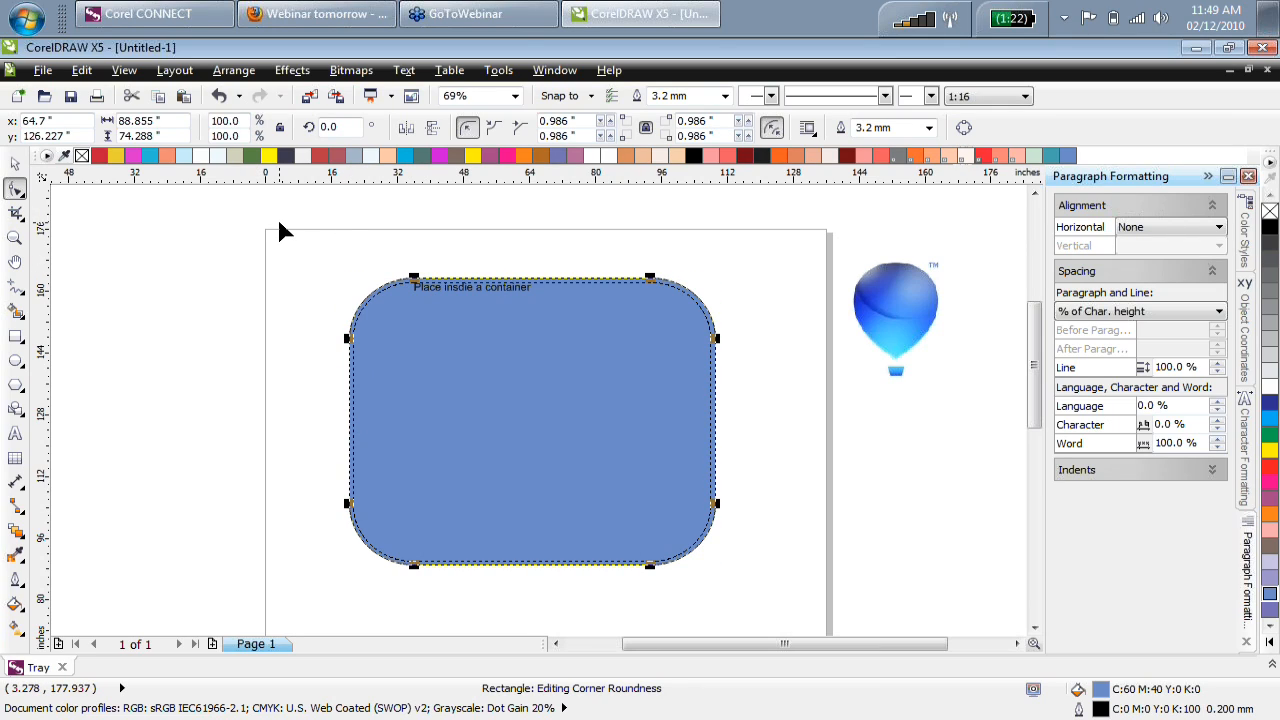
pyautogui.hotkey('ctrl', 'z')
# Convert the rectangle to curves and reshape its left side by adding a node and moving nodes inward.
pyautogui.hotkey('ctrl', 'q')
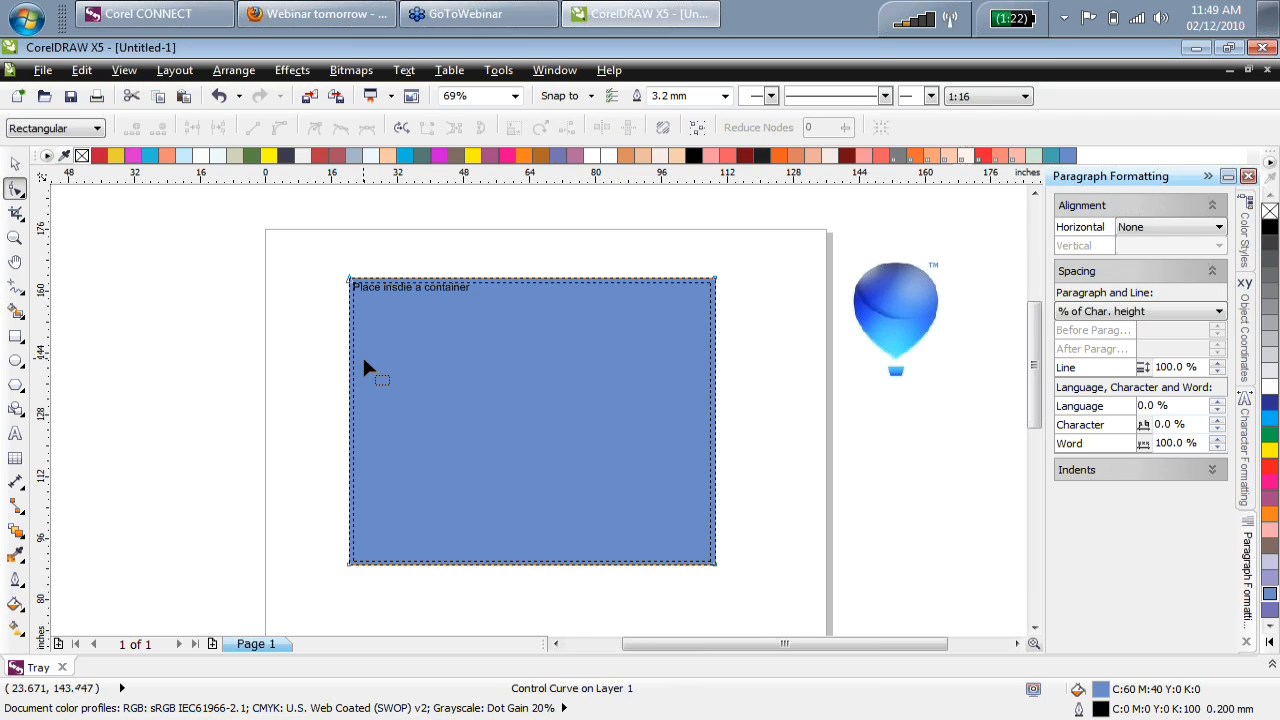
pyautogui.moveTo(351, 331); pyautogui.dragTo(399, 358)
pyautogui.doubleClick(366, 331)
pyautogui.moveTo(366, 563); pyautogui.dragTo(410, 517)
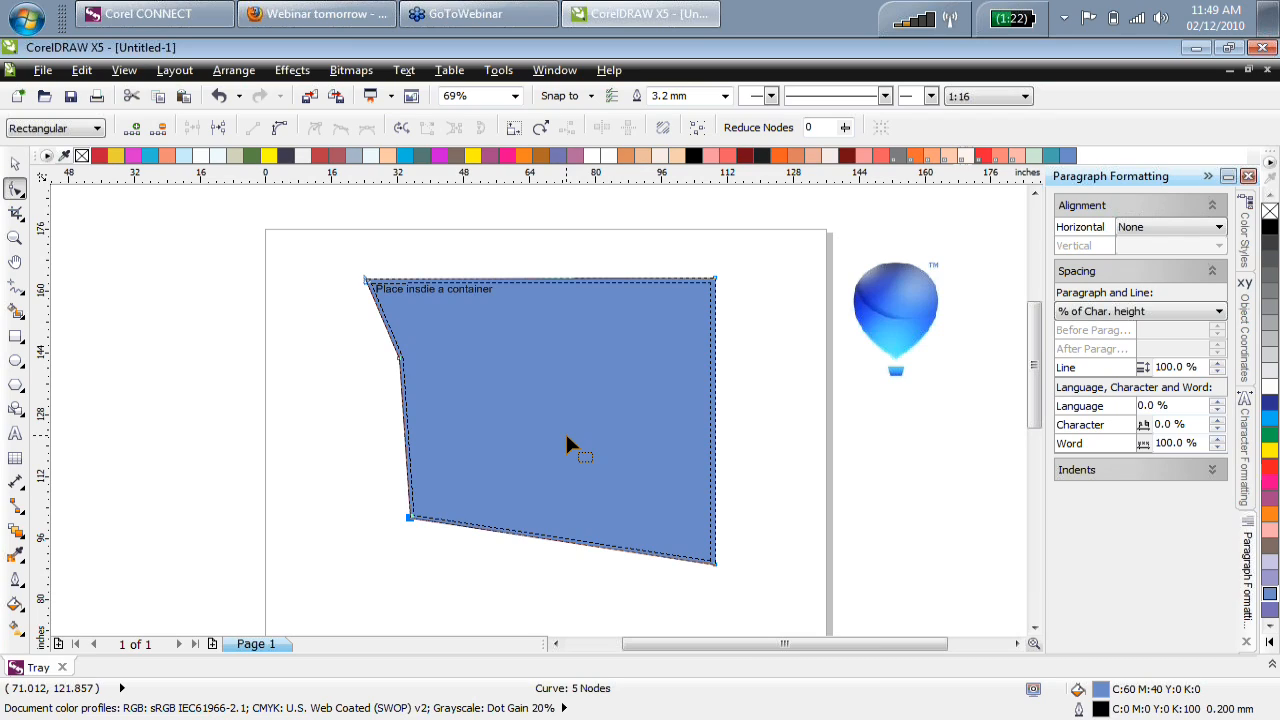
# Delete the reshaped blue container and the paragraph text it held.
pyautogui.press('space')
pyautogui.press('Delete')
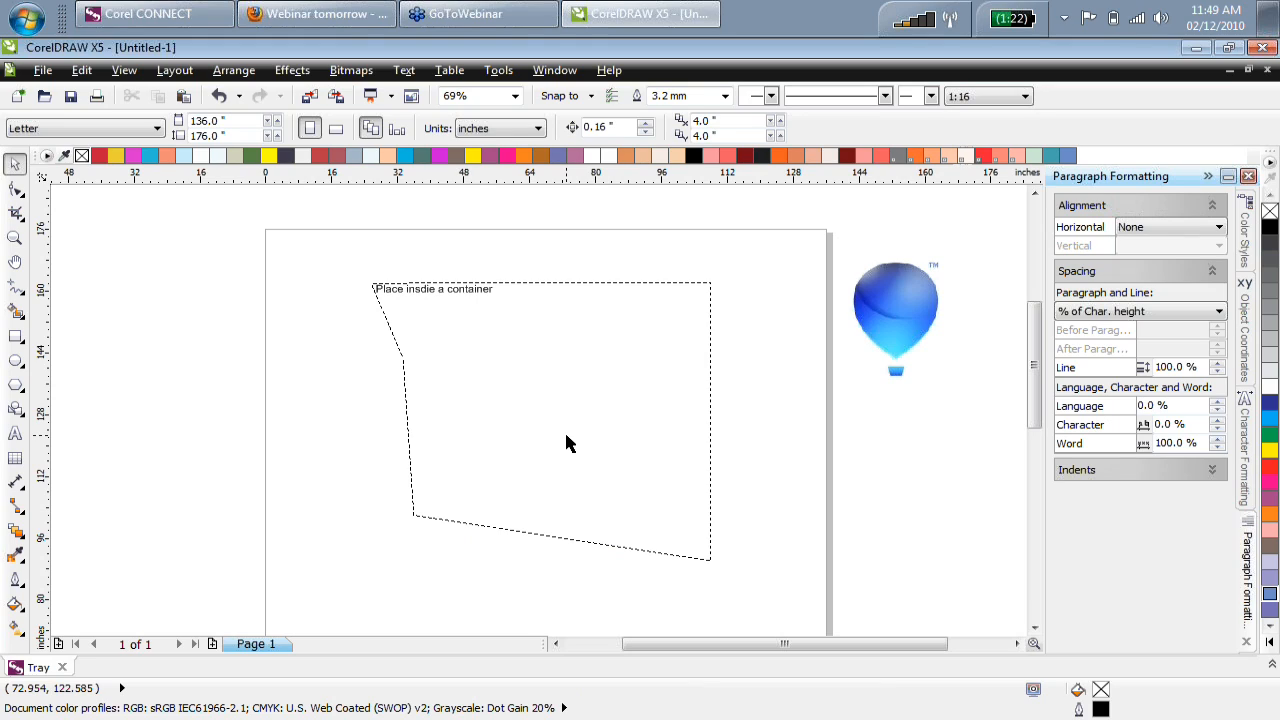
pyautogui.click(566, 440)
pyautogui.press('Delete')
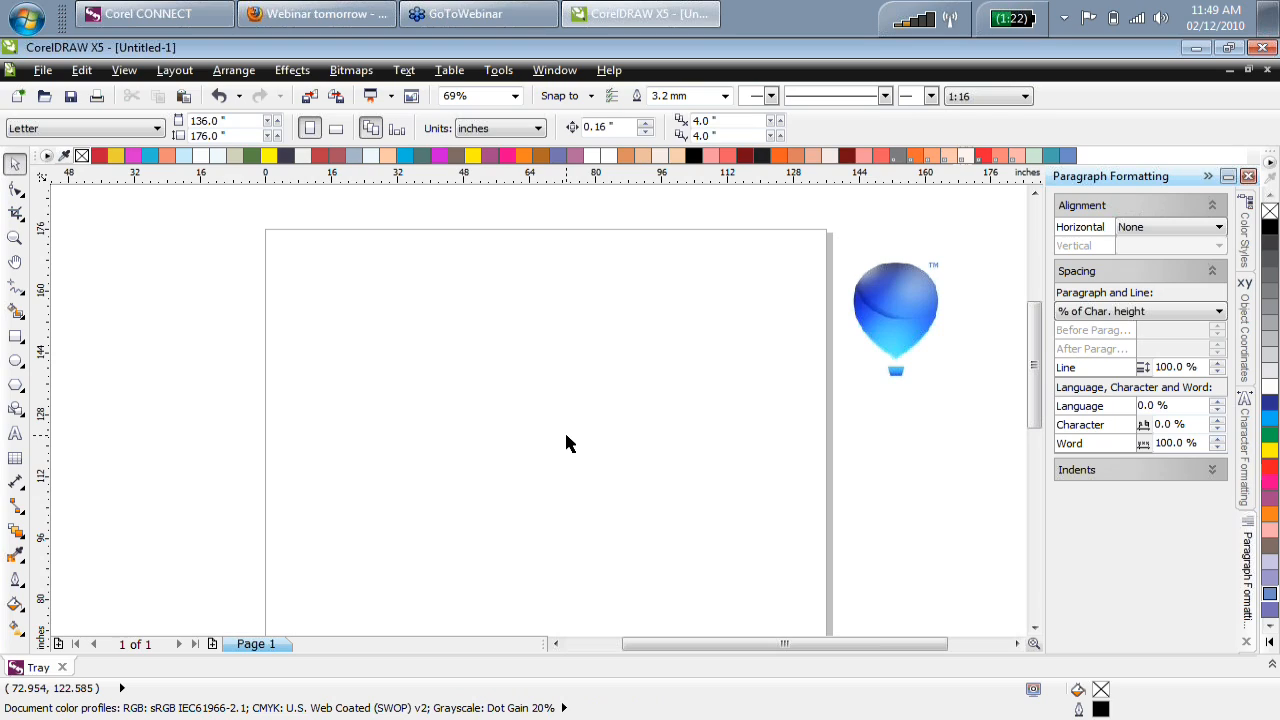
# Add the artistic text "j;skj;lsajf;lsa;lsaas" near the page's upper left corner.
pyautogui.click(15, 433)
pyautogui.click(331, 318)
pyautogui.write('j;skj;lsajf;lsa;lsaas')
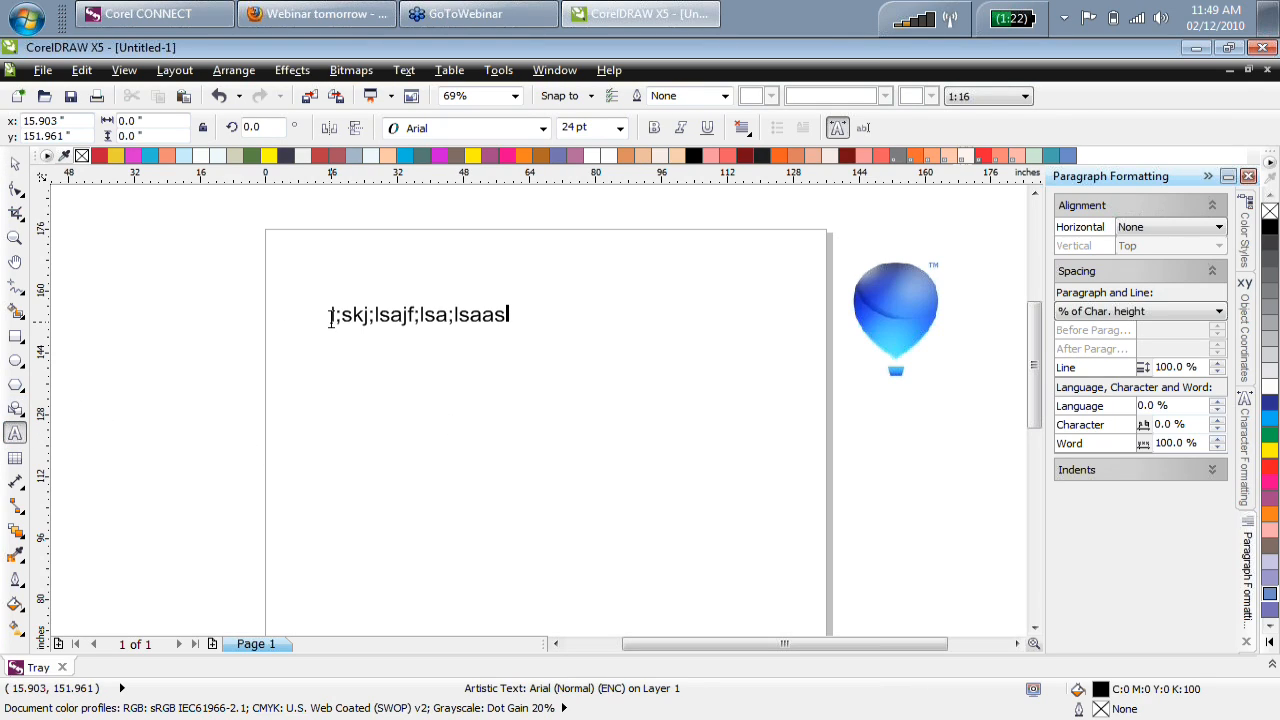
# Try enabling Embed Fonts using TrueDoc in the drawing's save options, accept the font notice, and cancel saving.
pyautogui.click(43, 70)
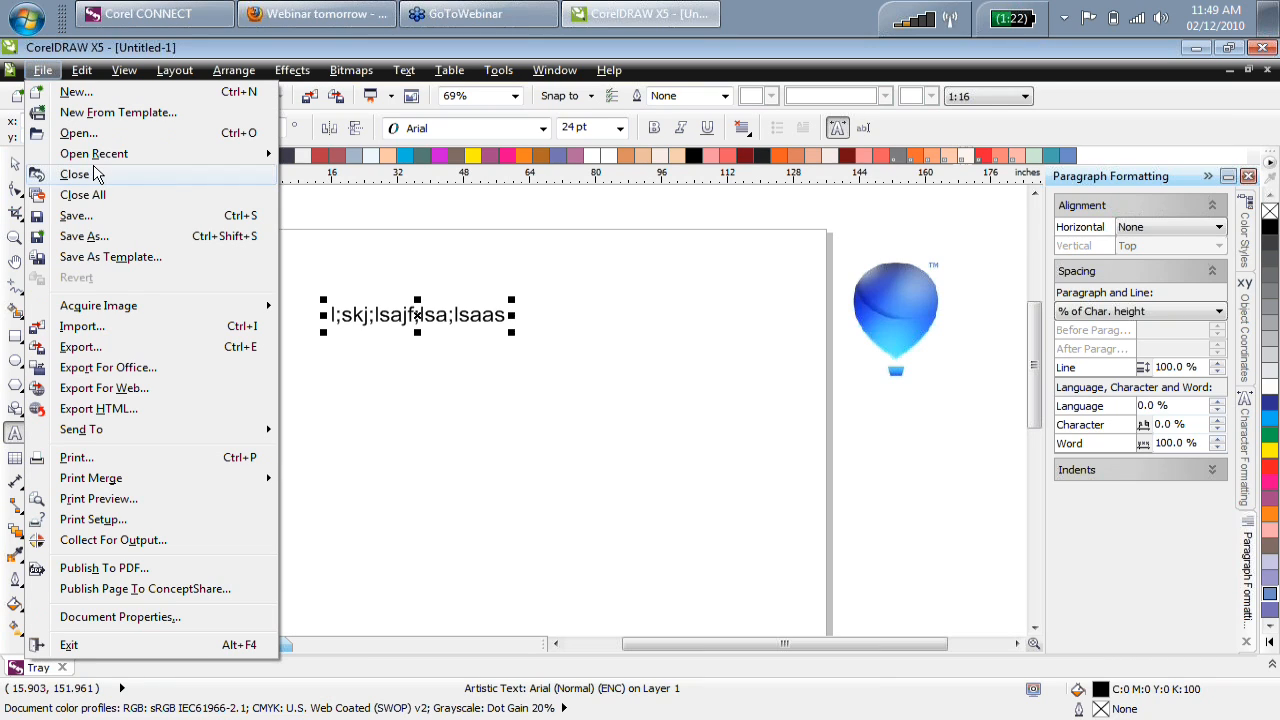
pyautogui.click(94, 215)
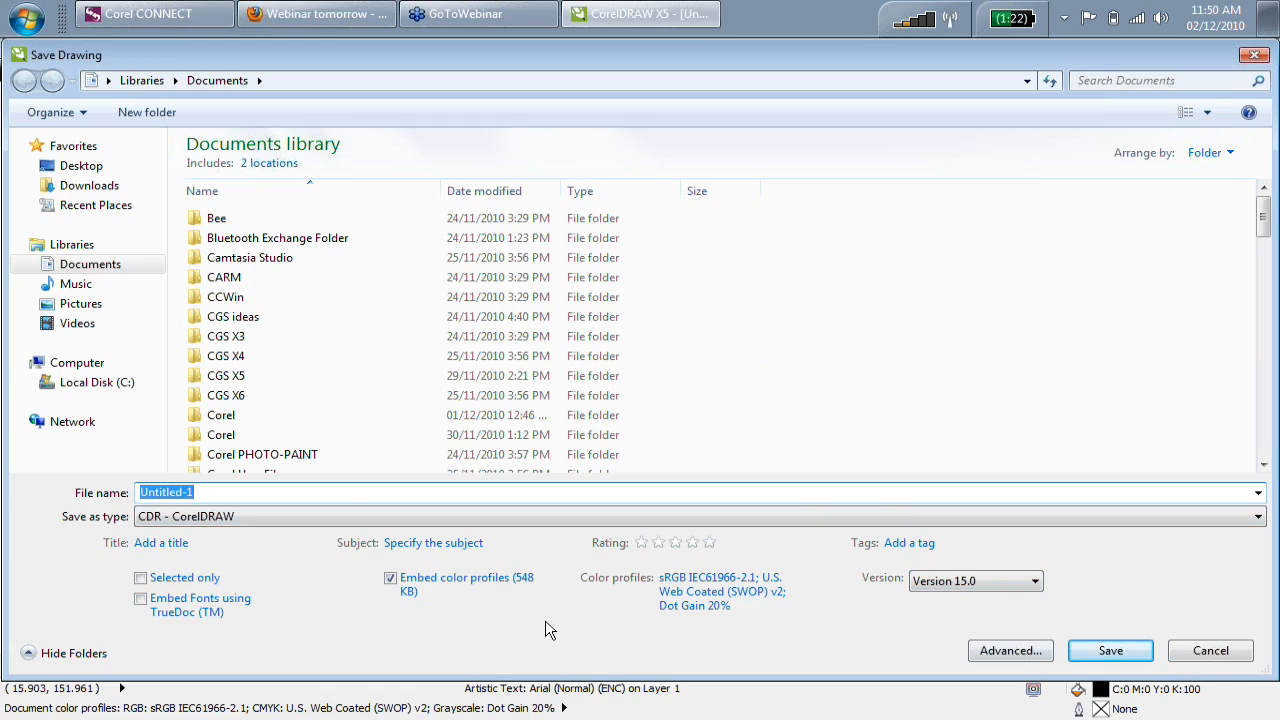
pyautogui.click(205, 604)
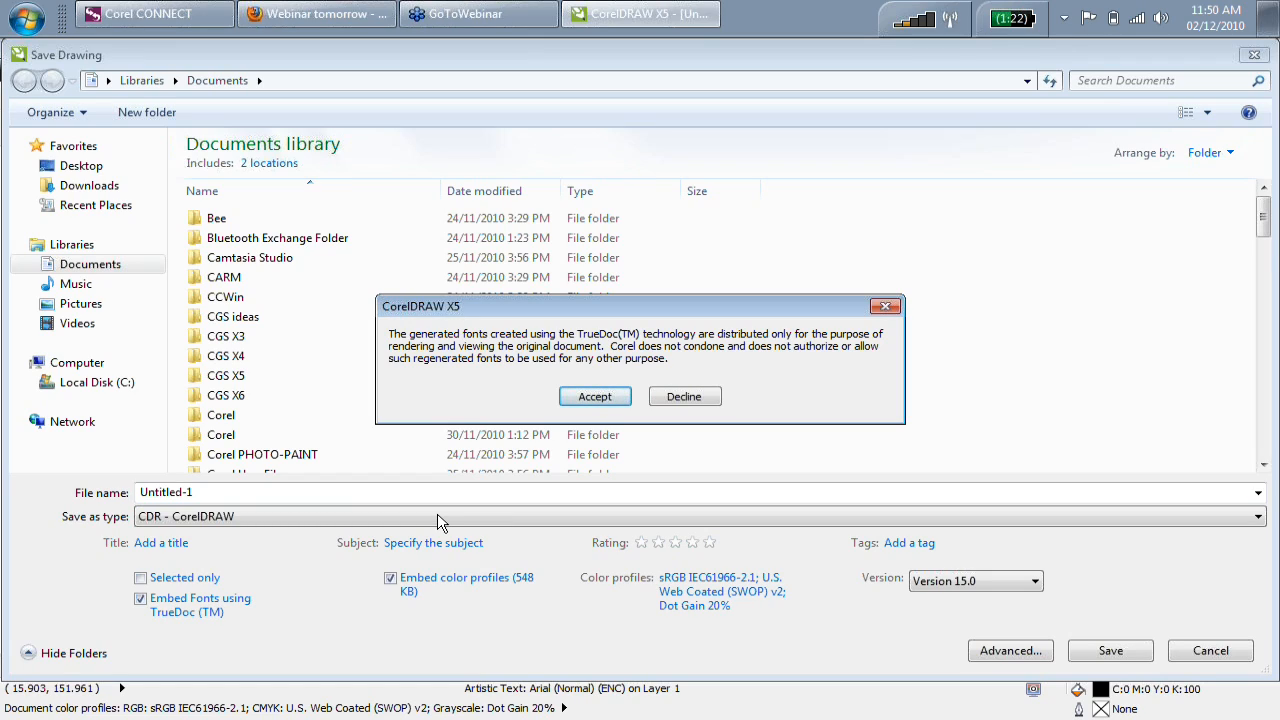
pyautogui.click(885, 306)
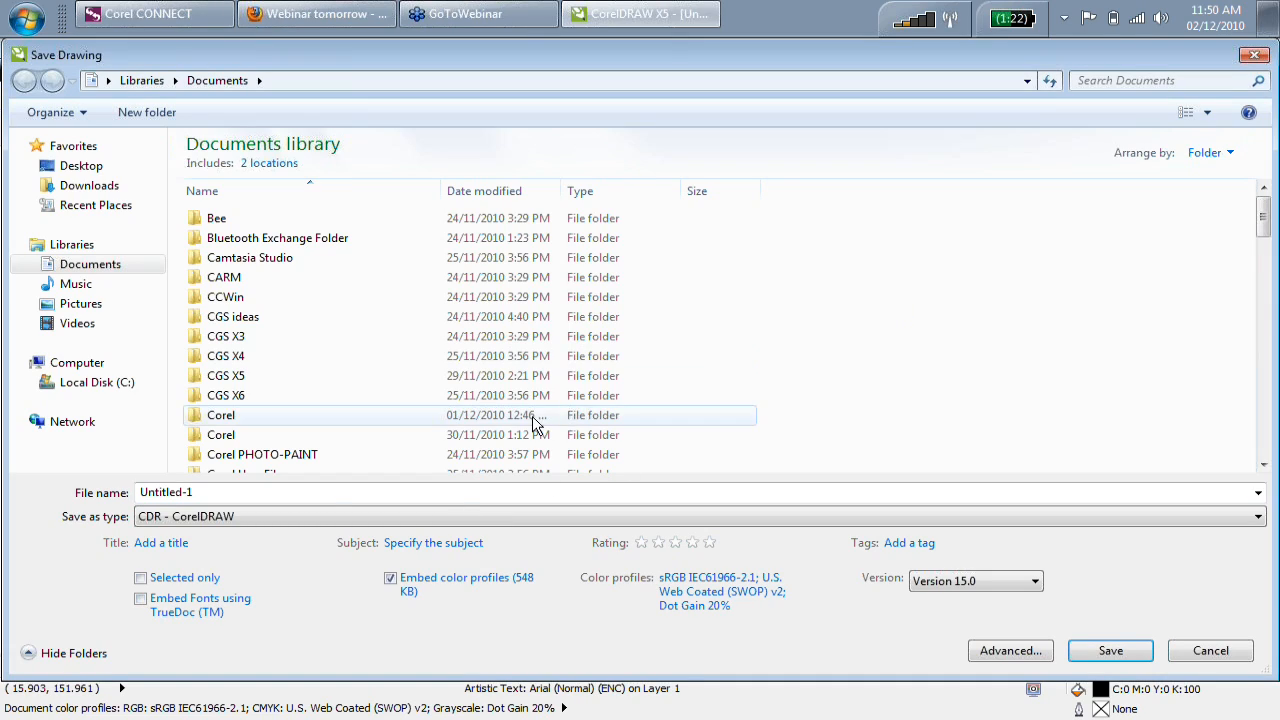
pyautogui.click(174, 606)
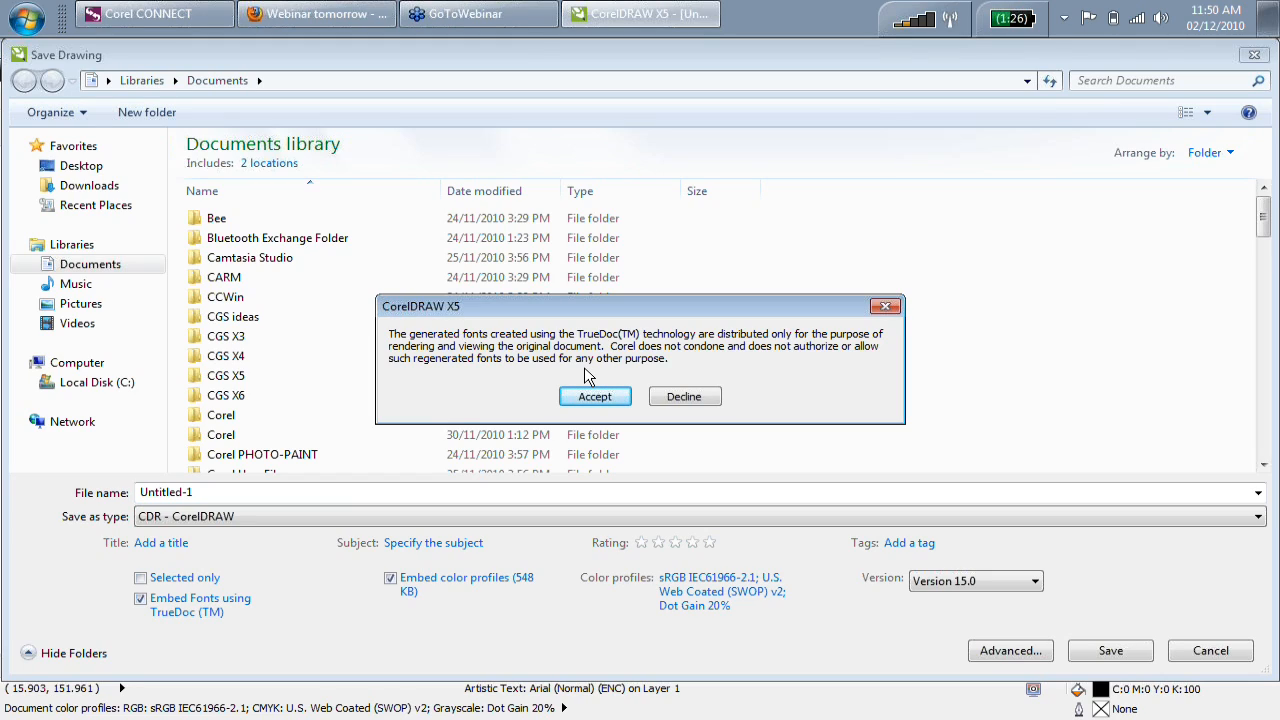
pyautogui.click(599, 398)
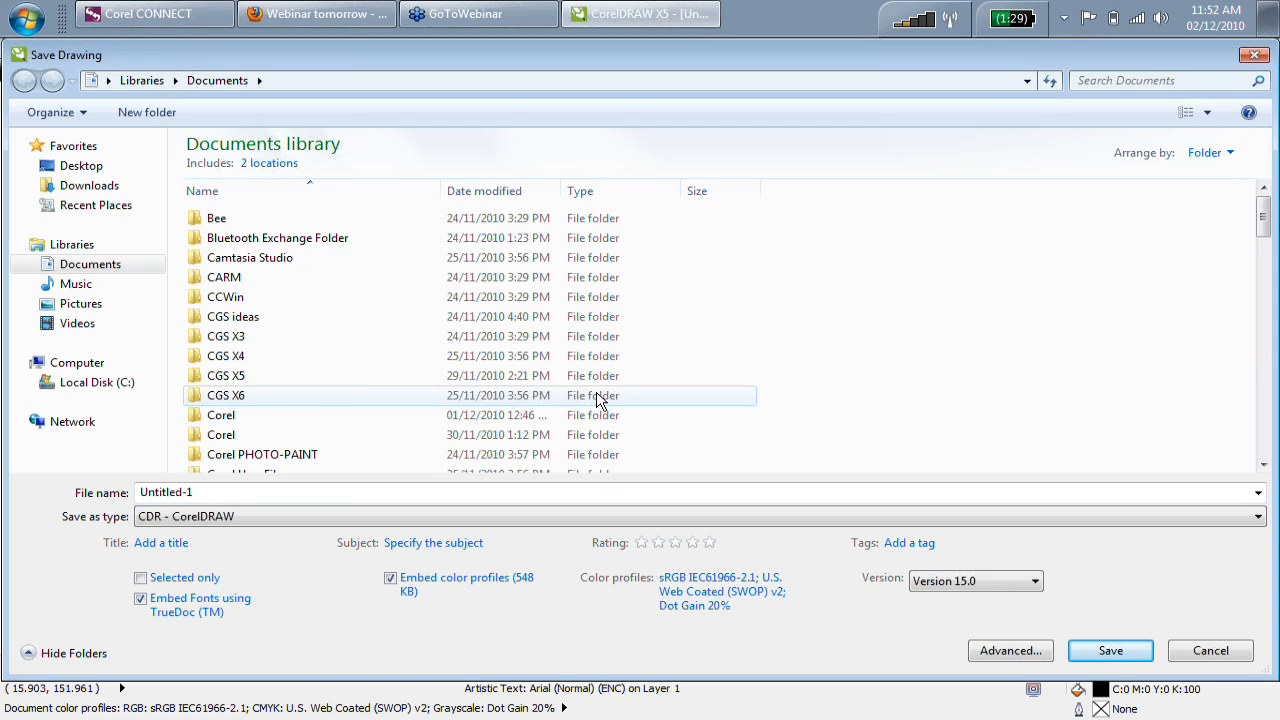
pyautogui.click(1211, 650)
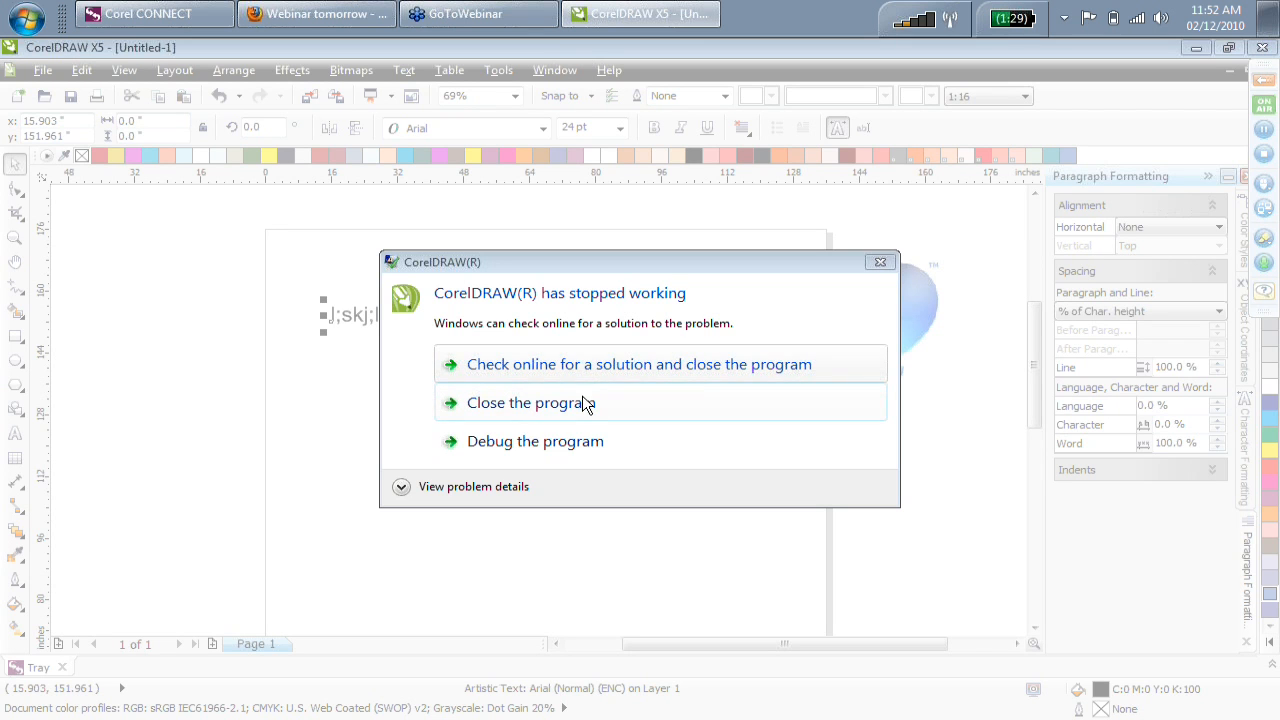
# Close the unresponsive program and relaunch CorelDRAW X5.
pyautogui.click(587, 403)
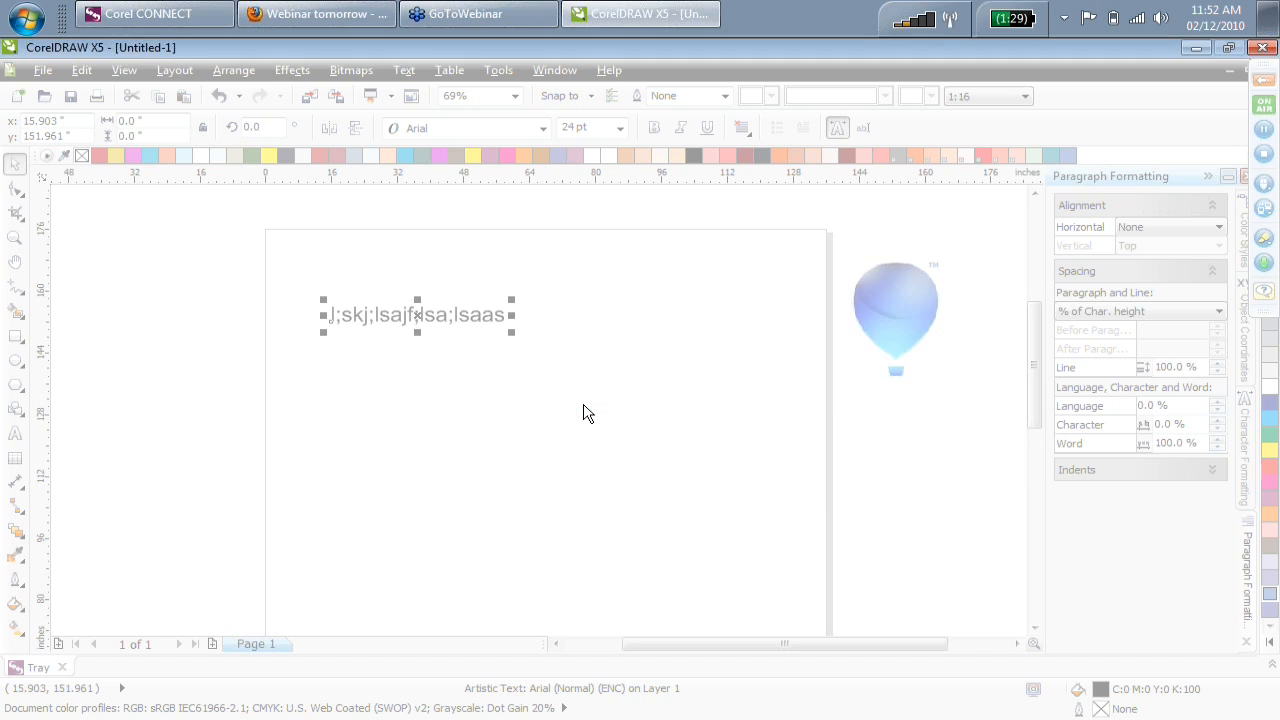
pyautogui.click(26, 18)
pyautogui.click(74, 98)
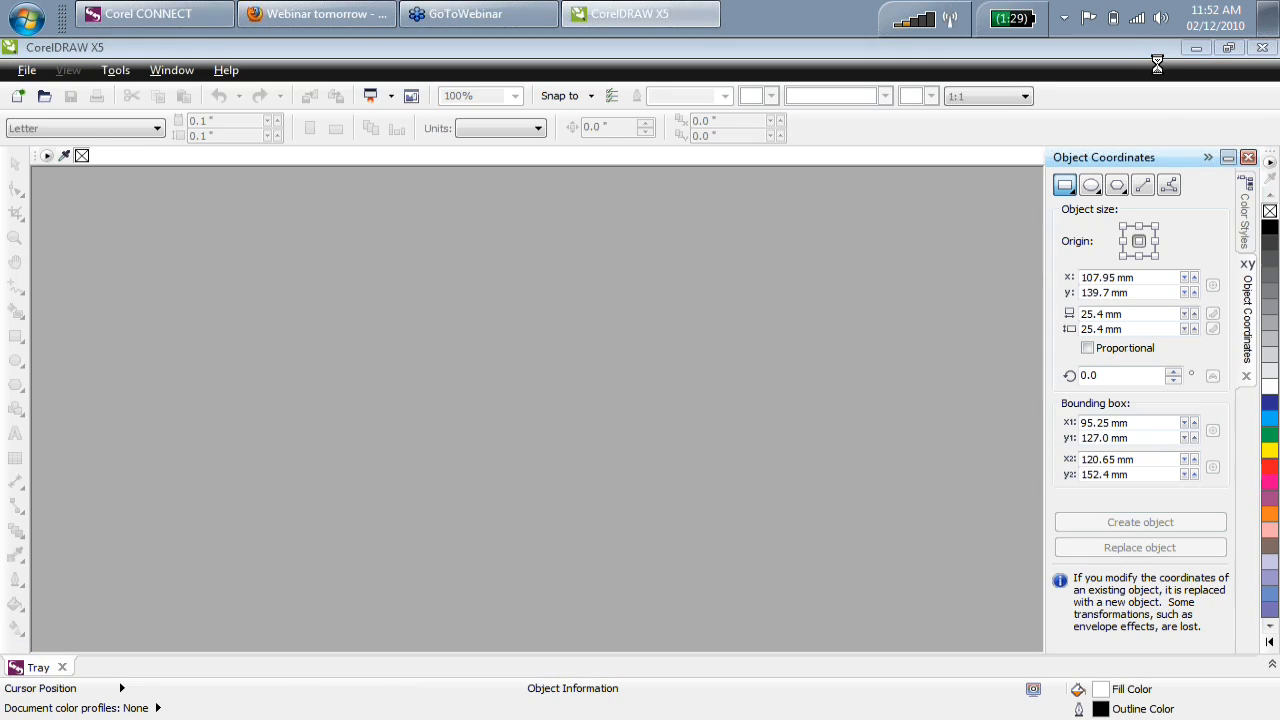
# Finish the startup and exit CorelDRAW X5 without opening a document.
pyautogui.click(779, 428)
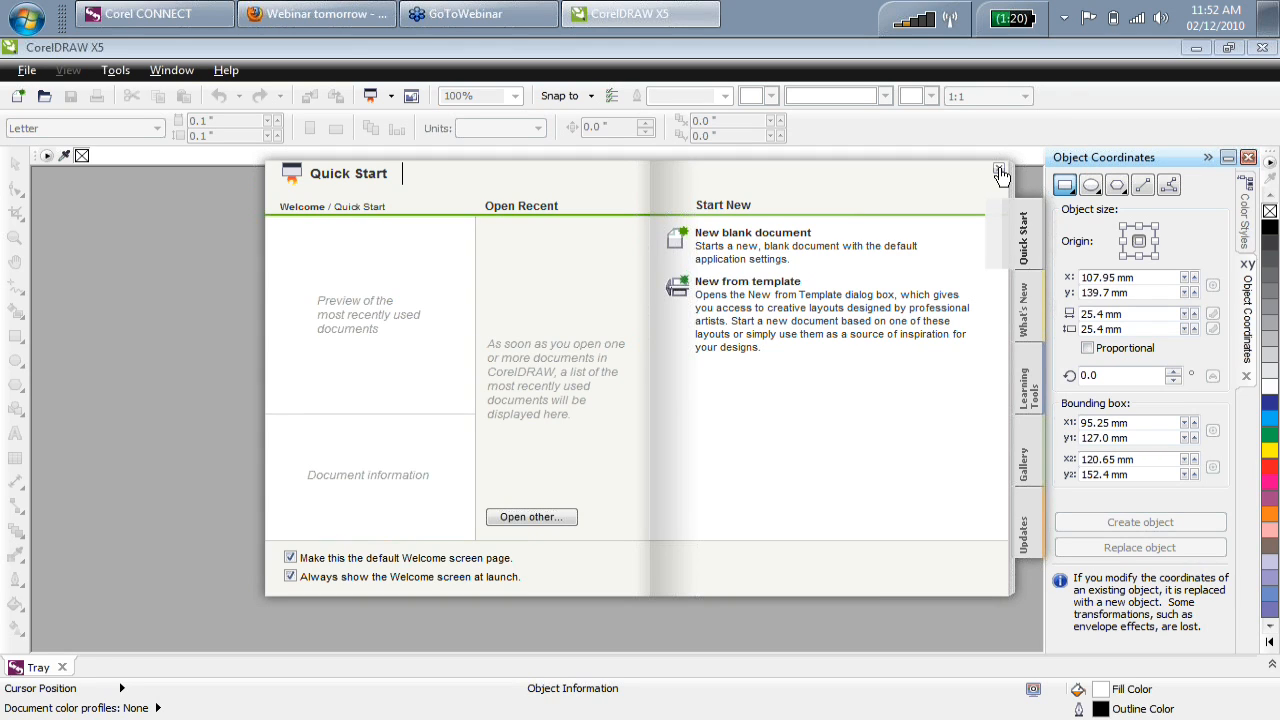
pyautogui.click(1265, 52)
pyautogui.click(1265, 52)
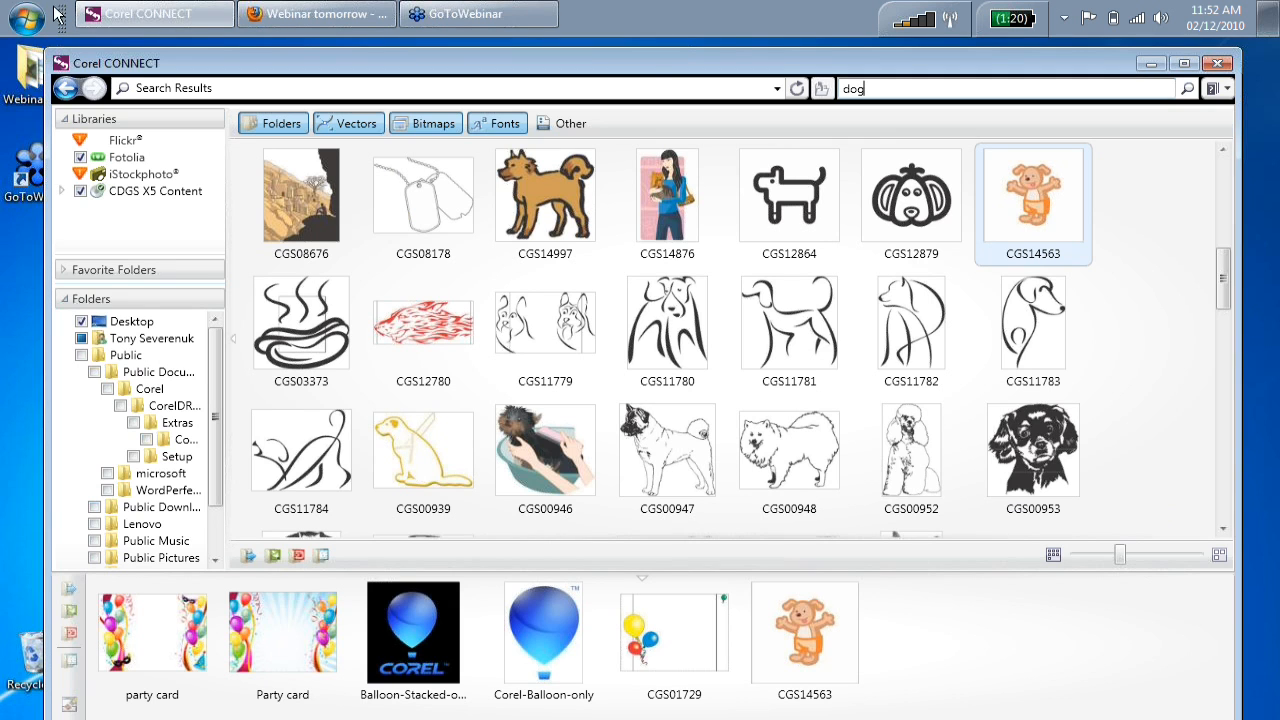
# Relaunch CorelDRAW X5 with the workspace overwritten by the factory default, and start a new blank document.
pyautogui.click(28, 18)
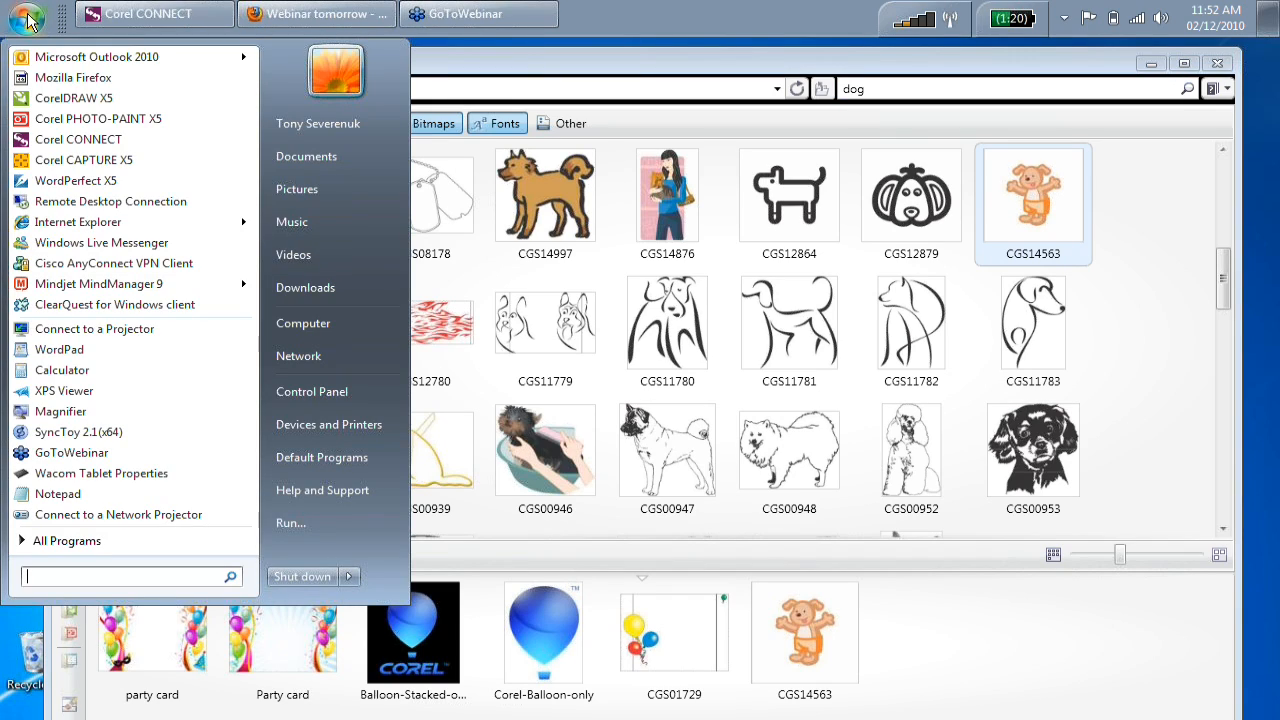
pyautogui.click(88, 108)
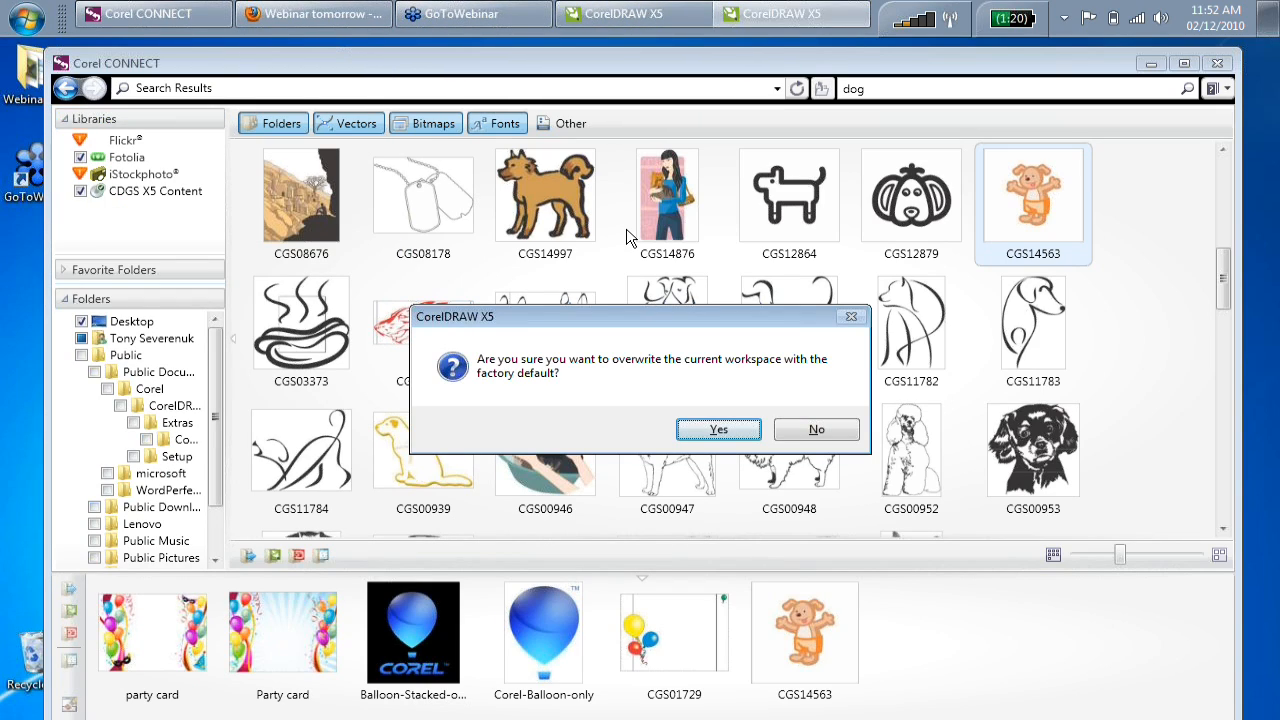
pyautogui.click(719, 430)
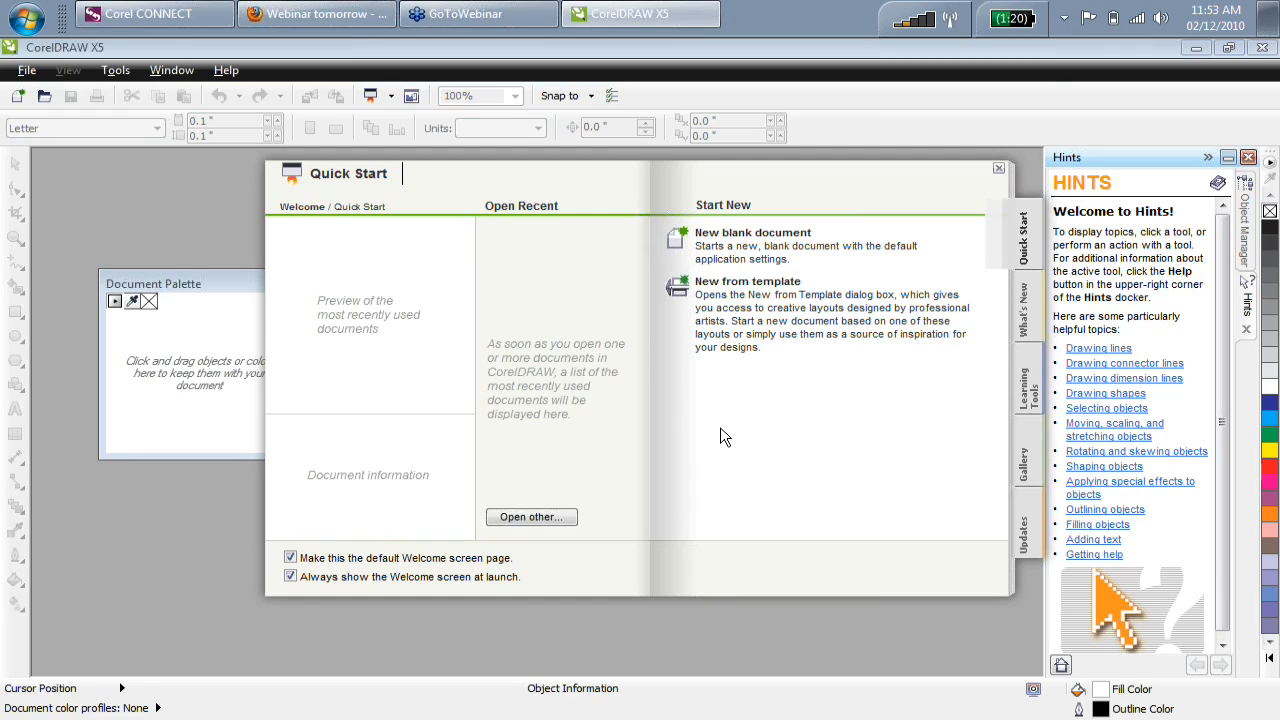
pyautogui.click(752, 236)
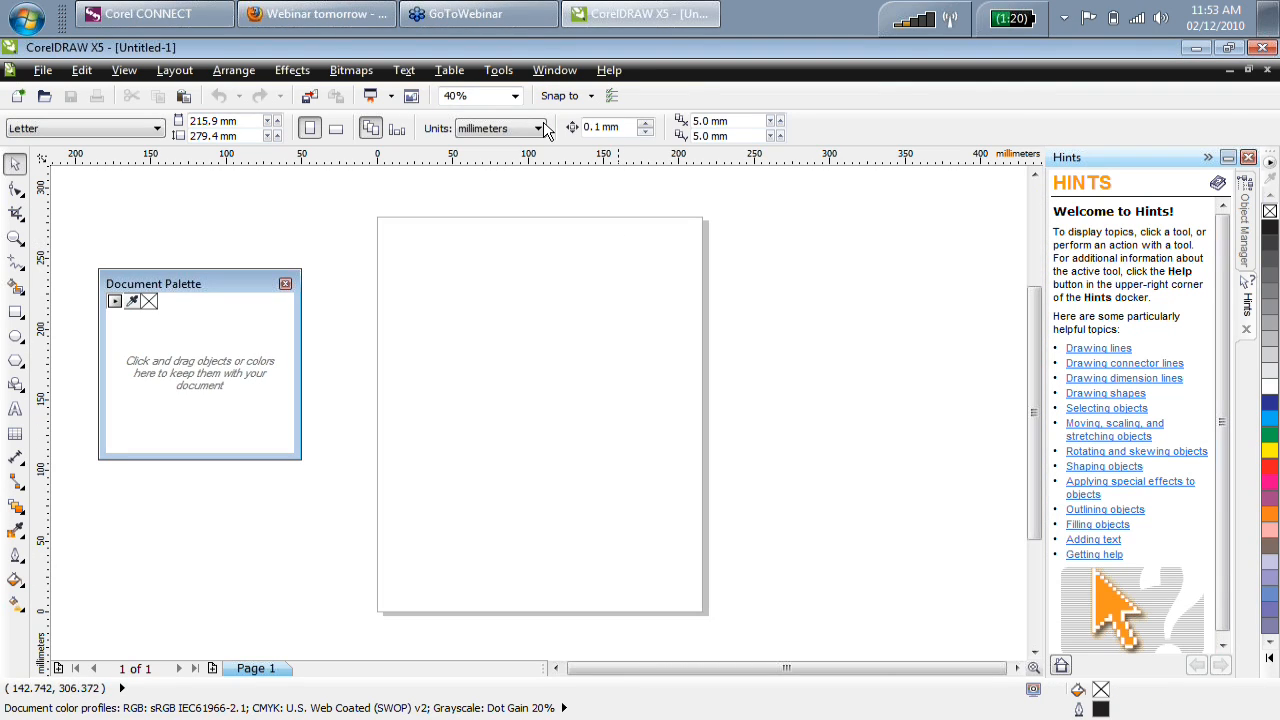
# Start a workspace export from the customization options, including Dockers, Menus, Shortcut Keys, Status Bar and Toolbars.
pyautogui.click(496, 72)
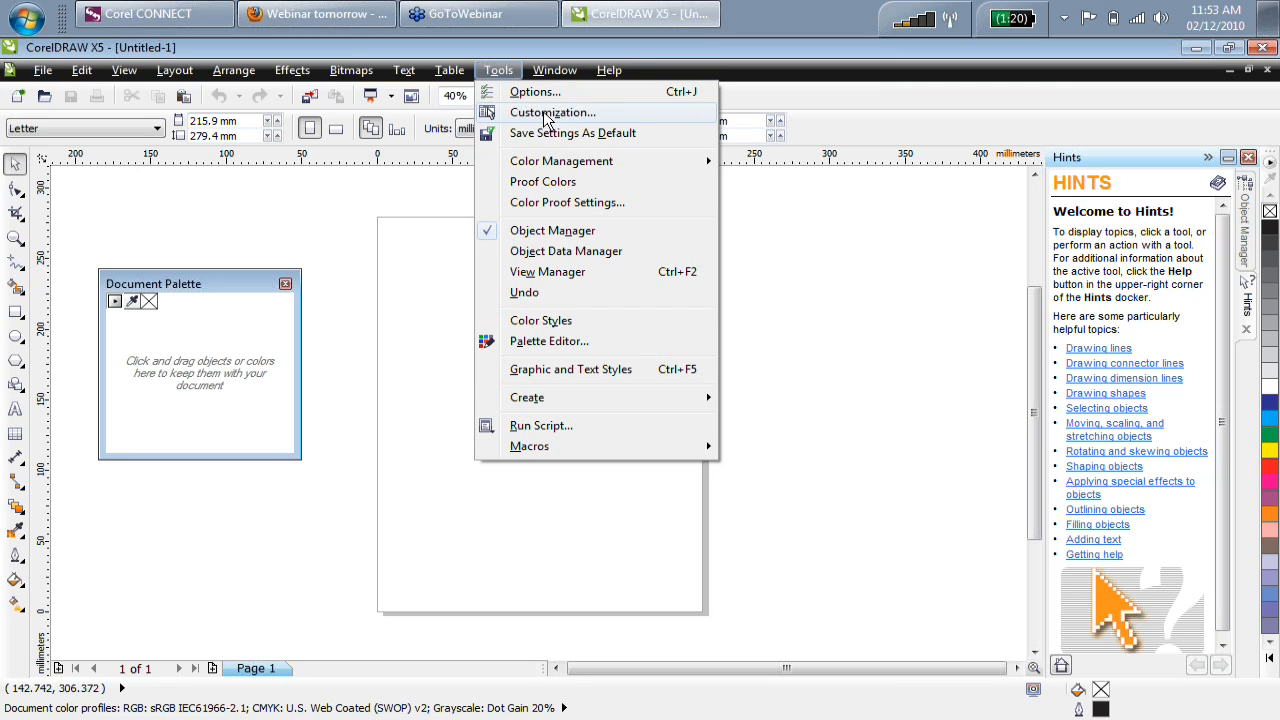
pyautogui.click(547, 113)
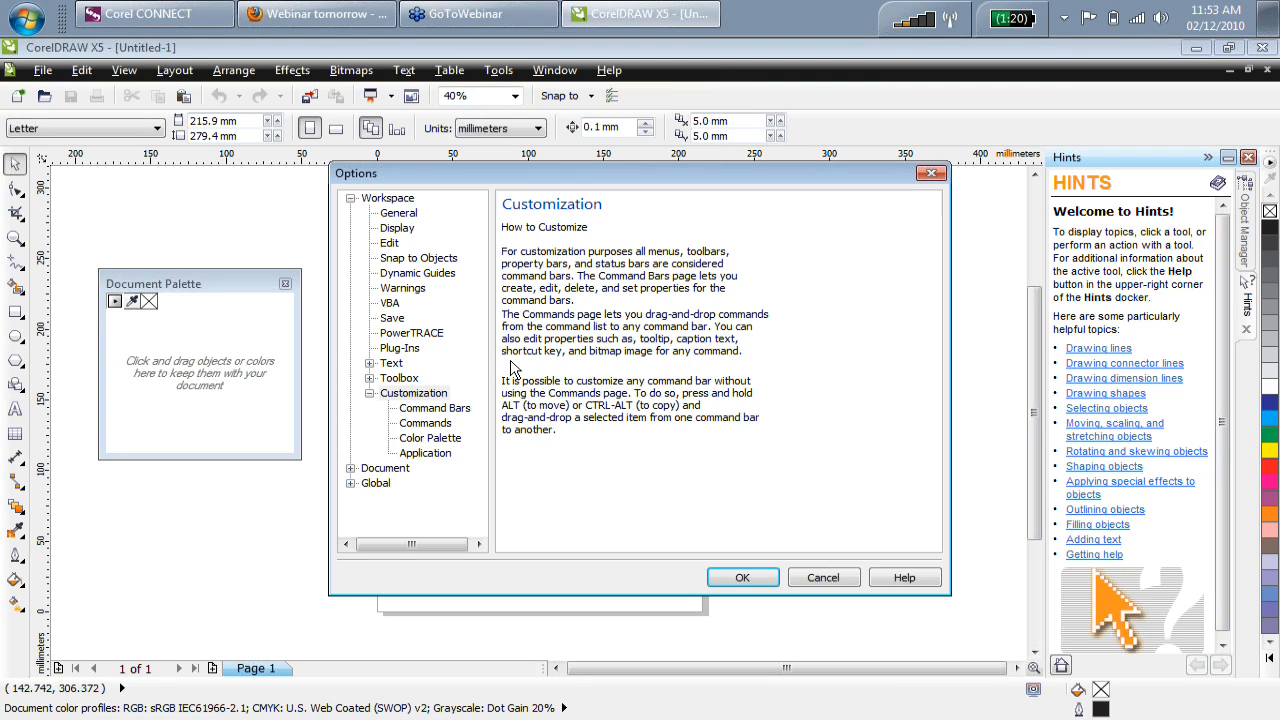
pyautogui.click(398, 395)
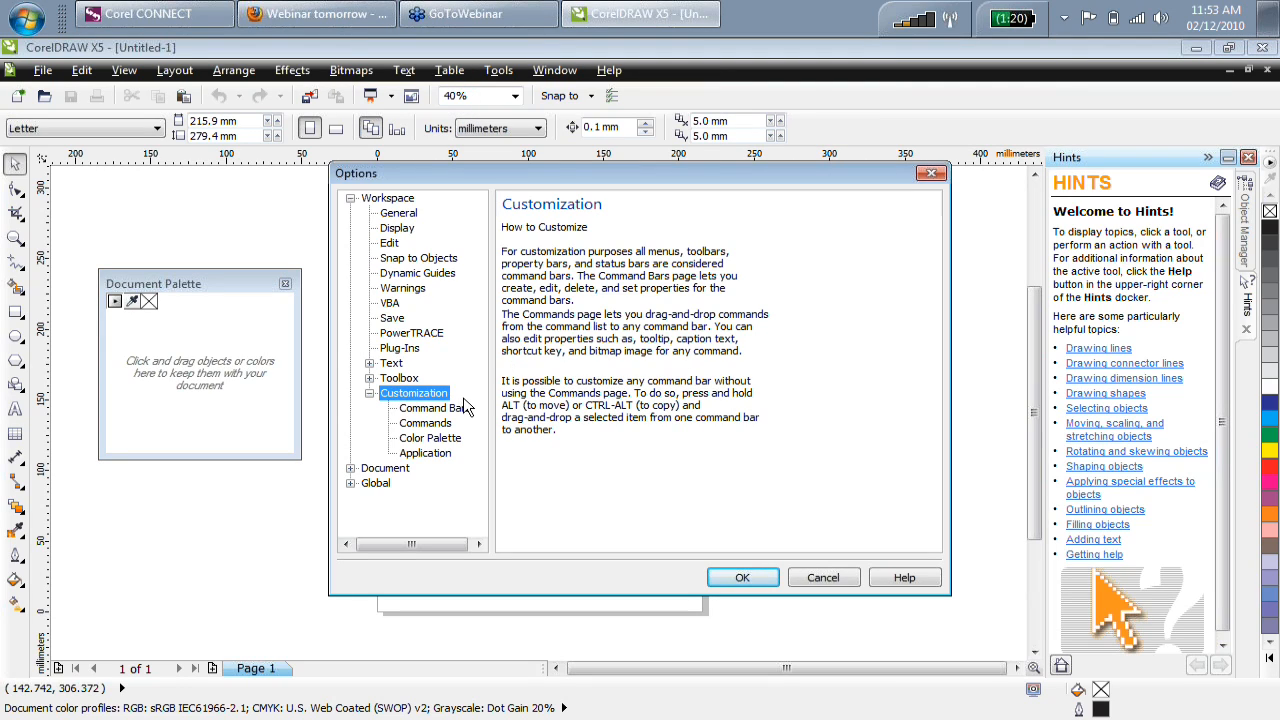
pyautogui.click(383, 204)
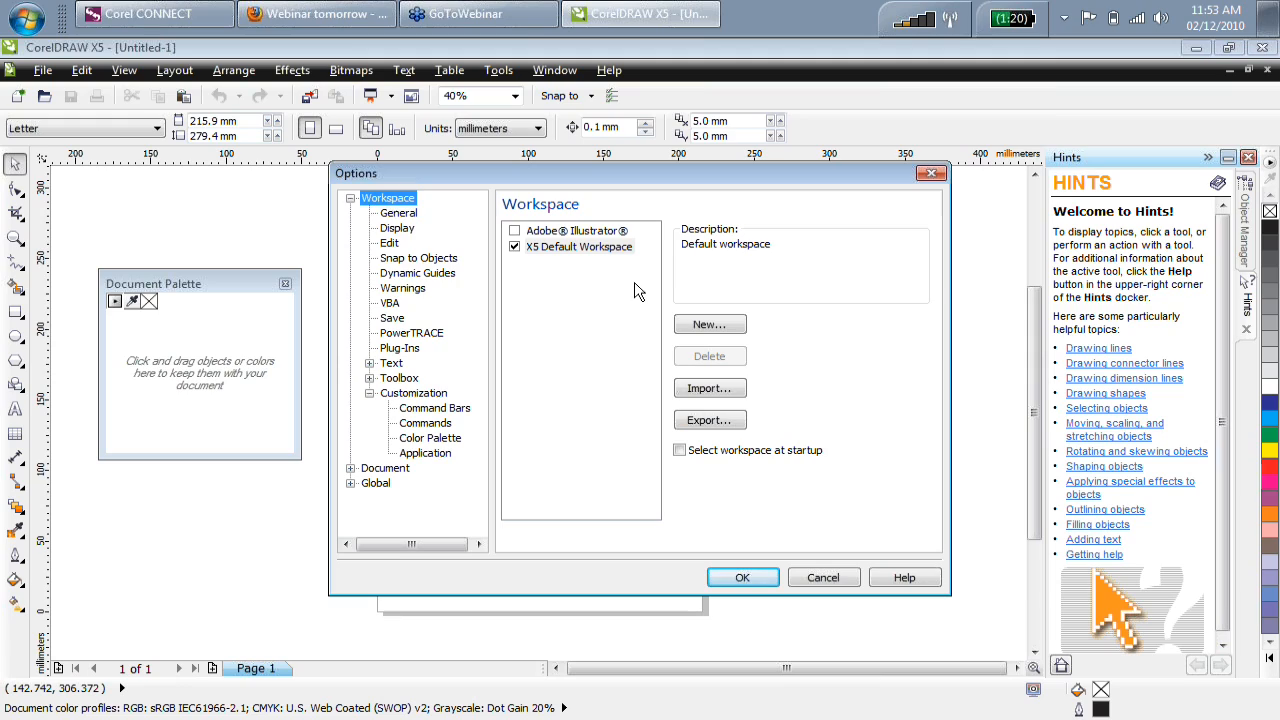
pyautogui.click(710, 420)
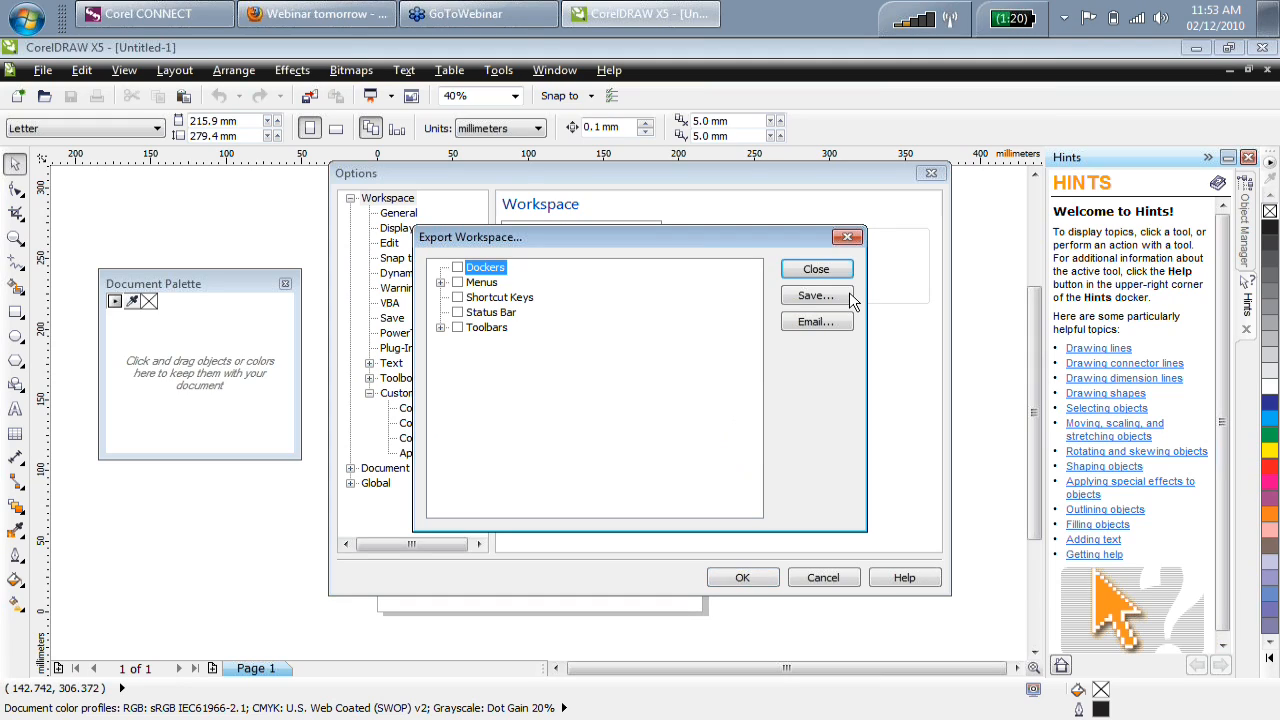
pyautogui.click(458, 297)
pyautogui.click(457, 328)
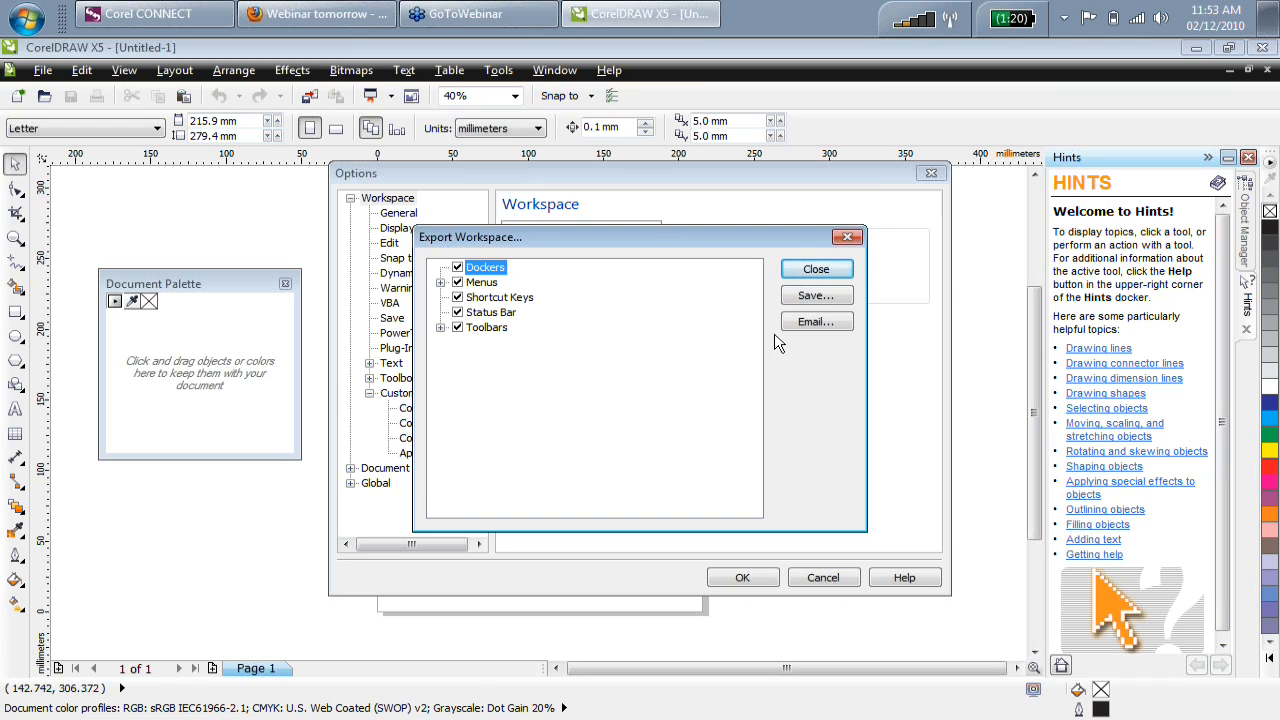
# Save the exported workspace as an .xslt file named after its owner and close the export dialog.
pyautogui.click(816, 296)
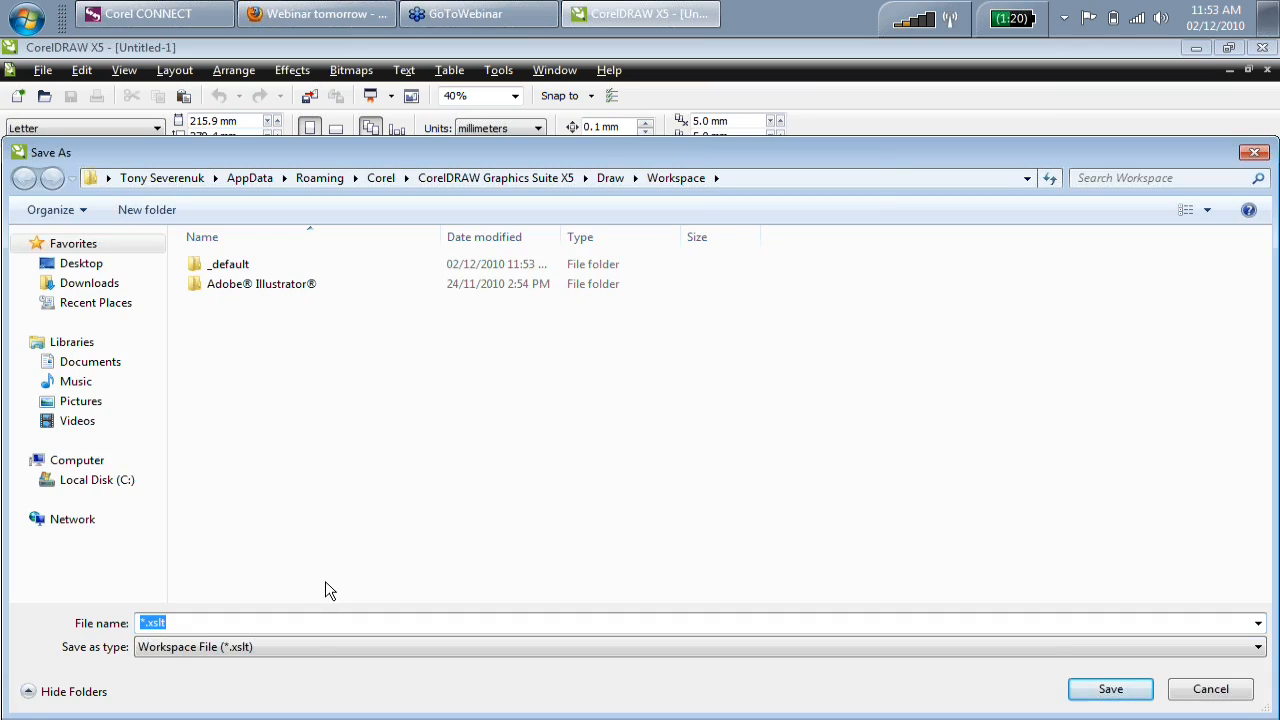
pyautogui.write('tonys workspace')
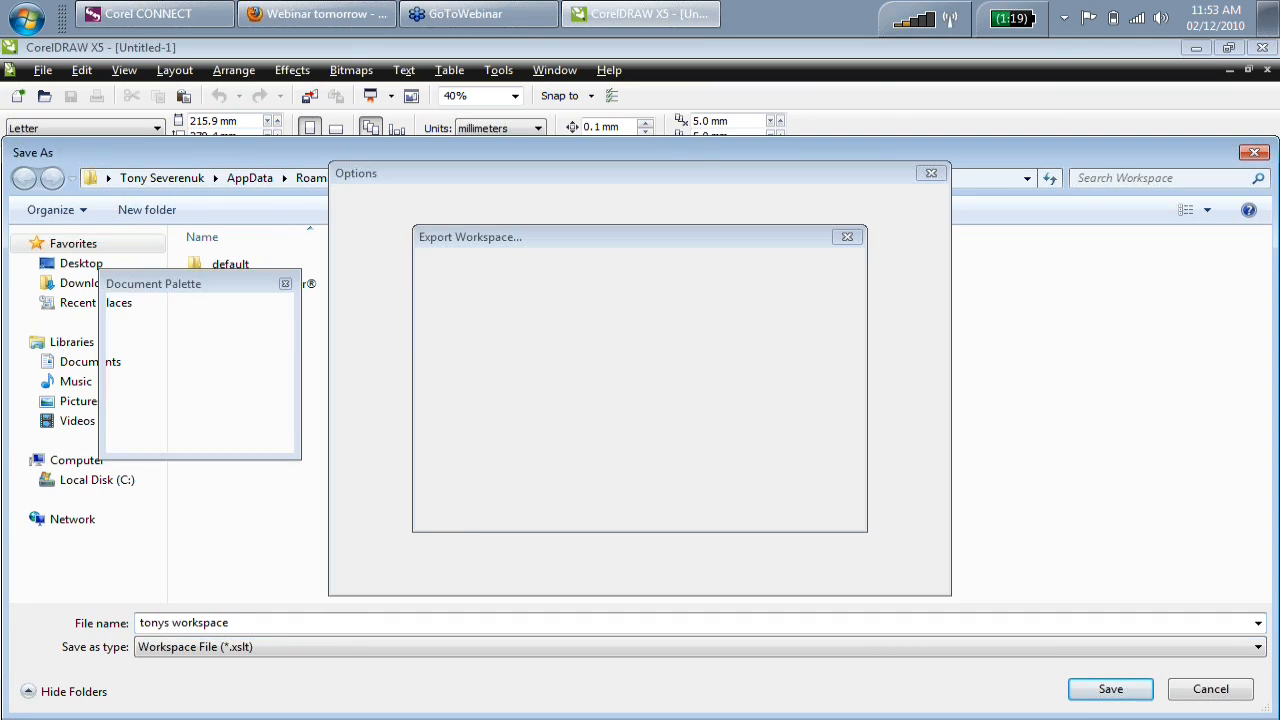
pyautogui.press('Return')
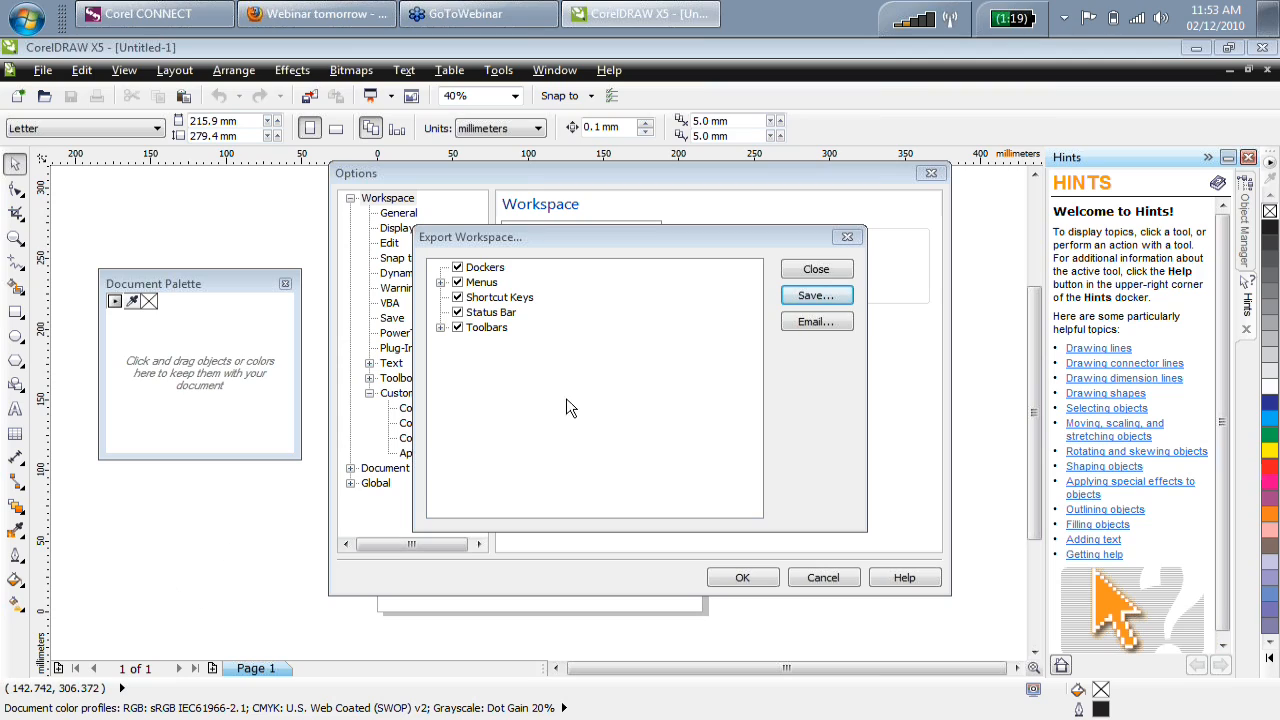
pyautogui.click(847, 238)
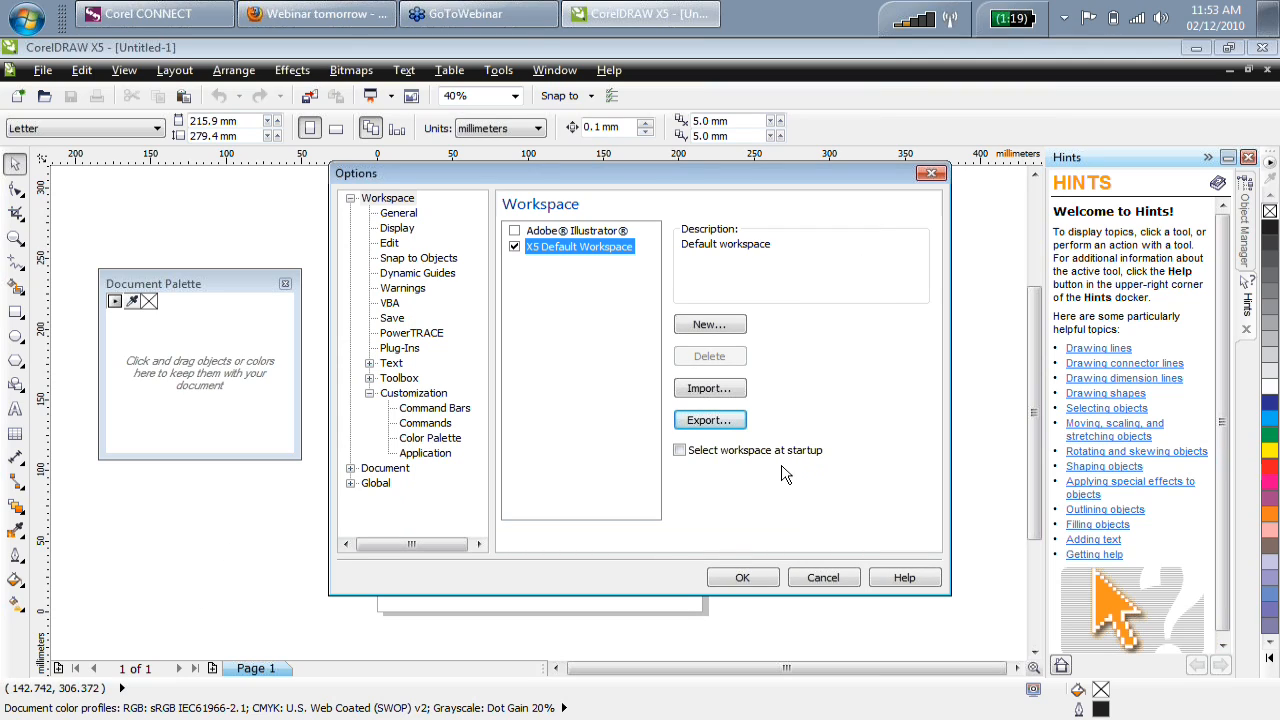
# View the first step of the workspace import wizard and leave the options without importing.
pyautogui.click(711, 390)
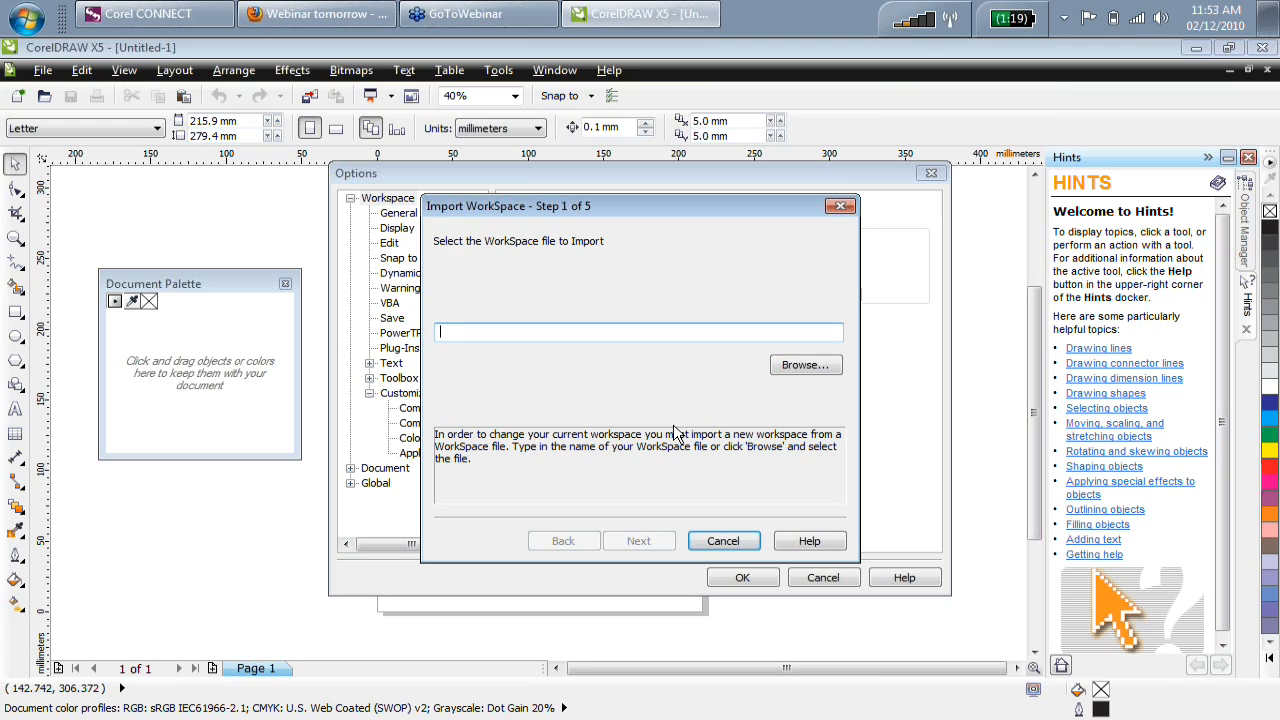
pyautogui.click(724, 541)
pyautogui.click(823, 578)
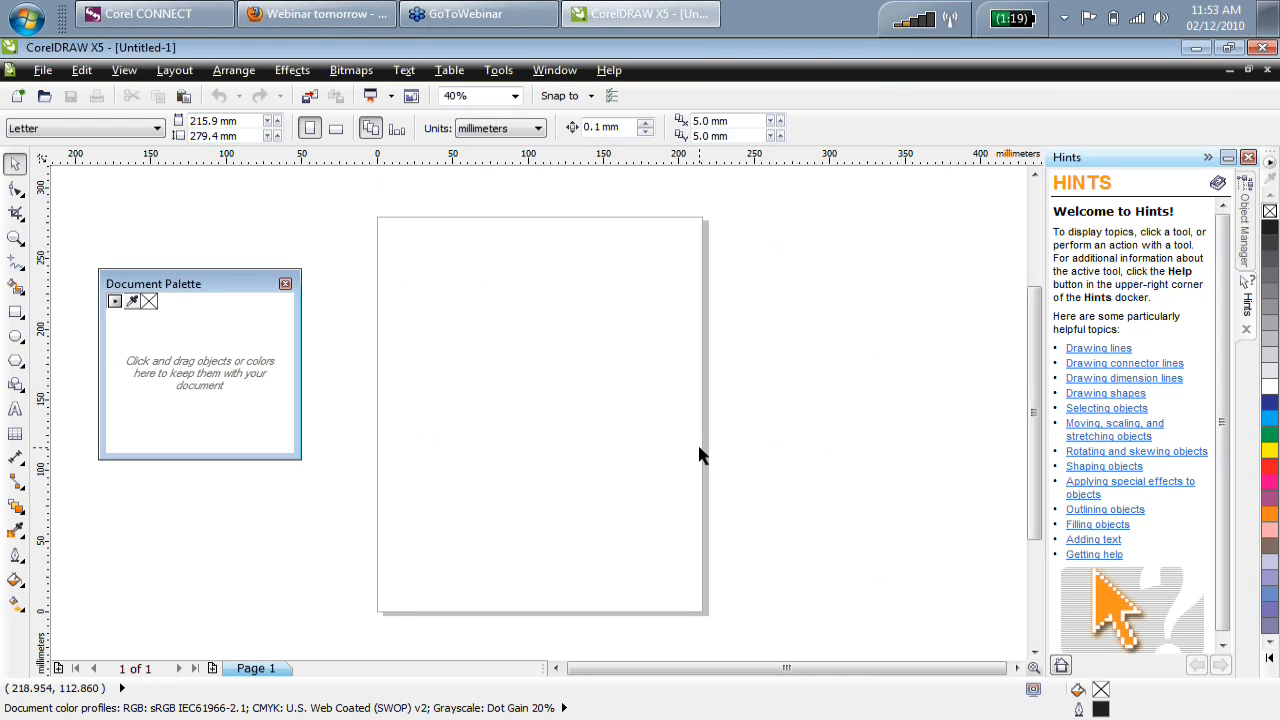
# Move the floating Document Palette upward and draw two rectangles on the page, about 68 × 65 mm and 75 × 64 mm.
pyautogui.moveTo(250, 283); pyautogui.dragTo(261, 204)
pyautogui.click(15, 311)
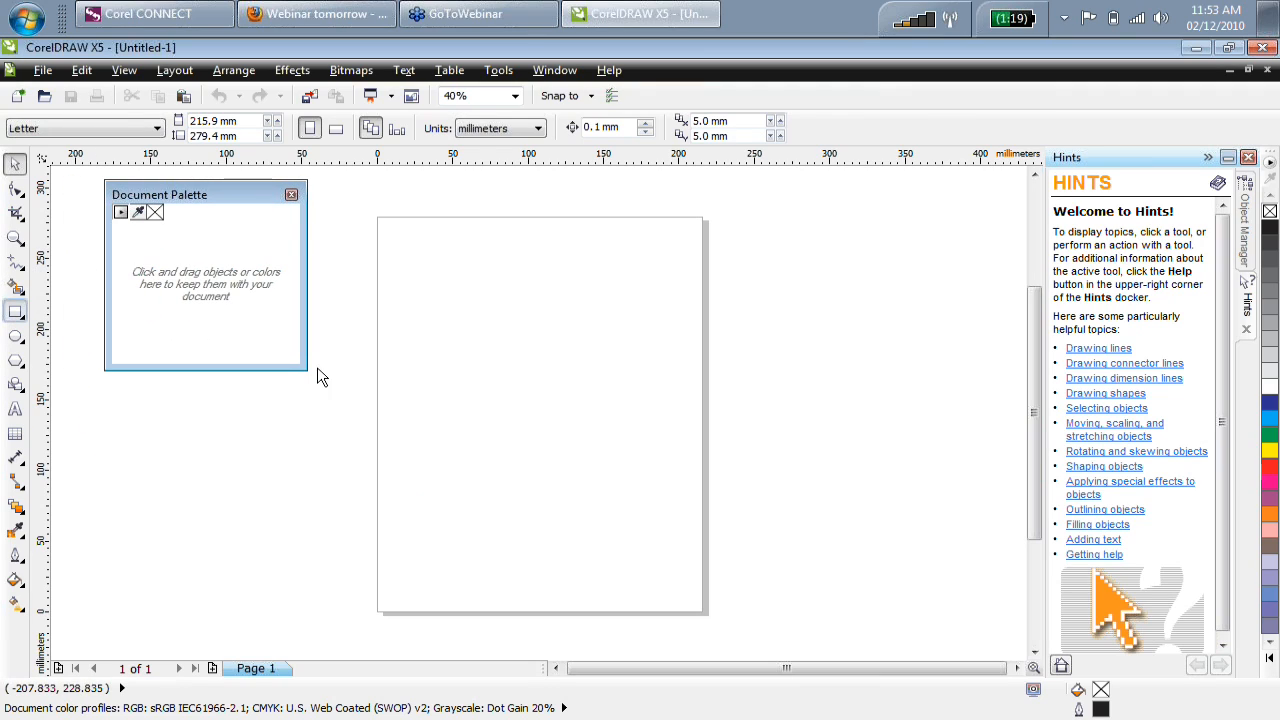
pyautogui.moveTo(432, 265)
pyautogui.mouseDown()
pyautogui.moveTo(535, 356)
pyautogui.moveTo(642, 486)
pyautogui.mouseUp()
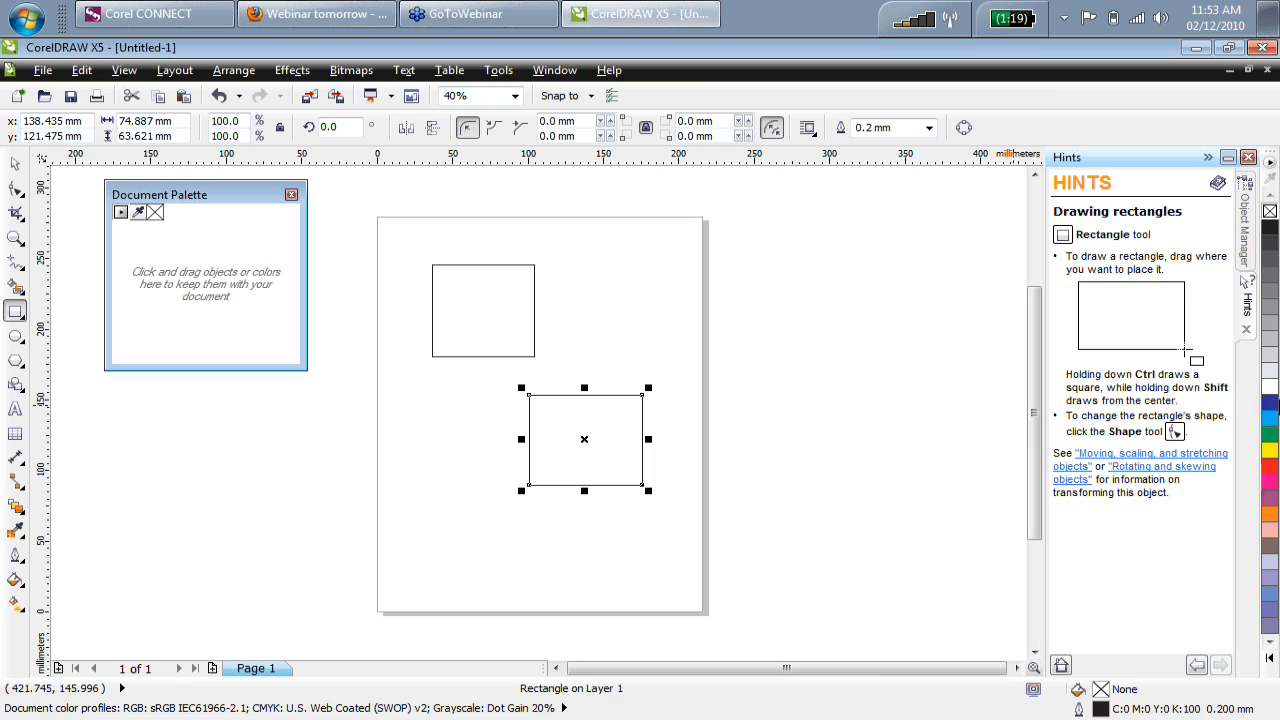
# Fill the lower rectangle with dark blue and the upper rectangle with green.
pyautogui.click(1270, 402)
pyautogui.click(483, 310)
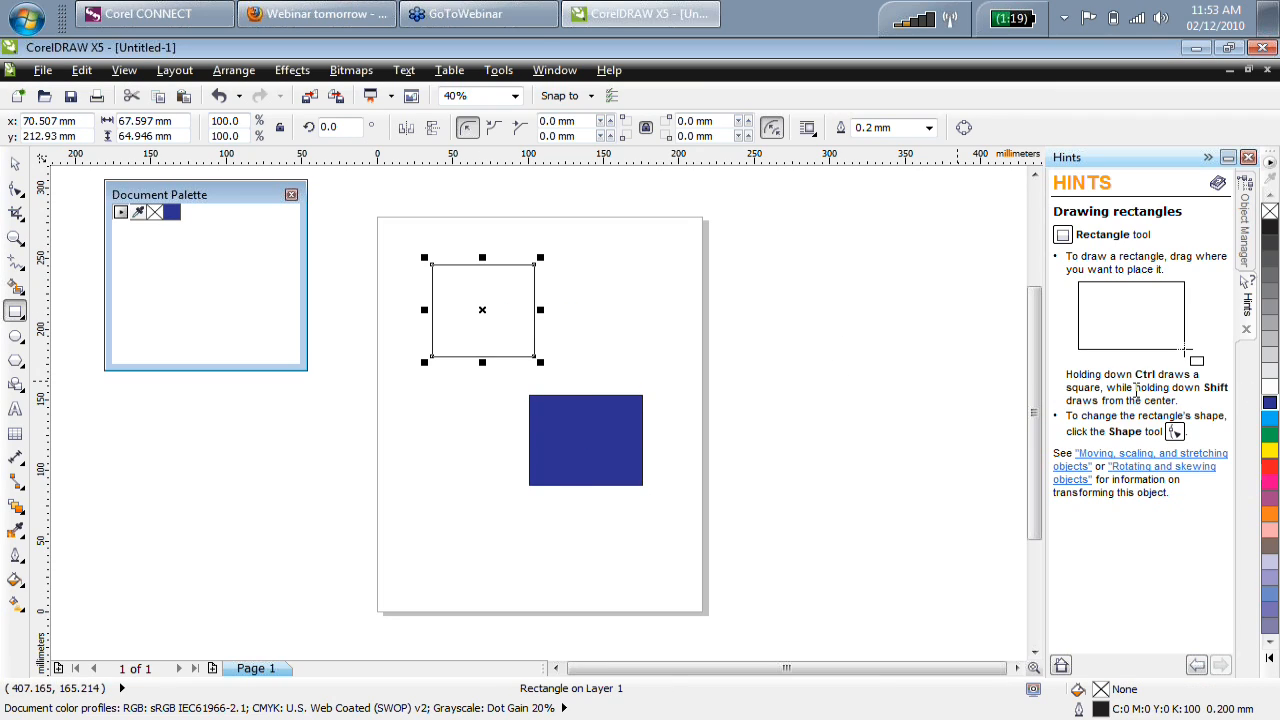
pyautogui.click(1271, 433)
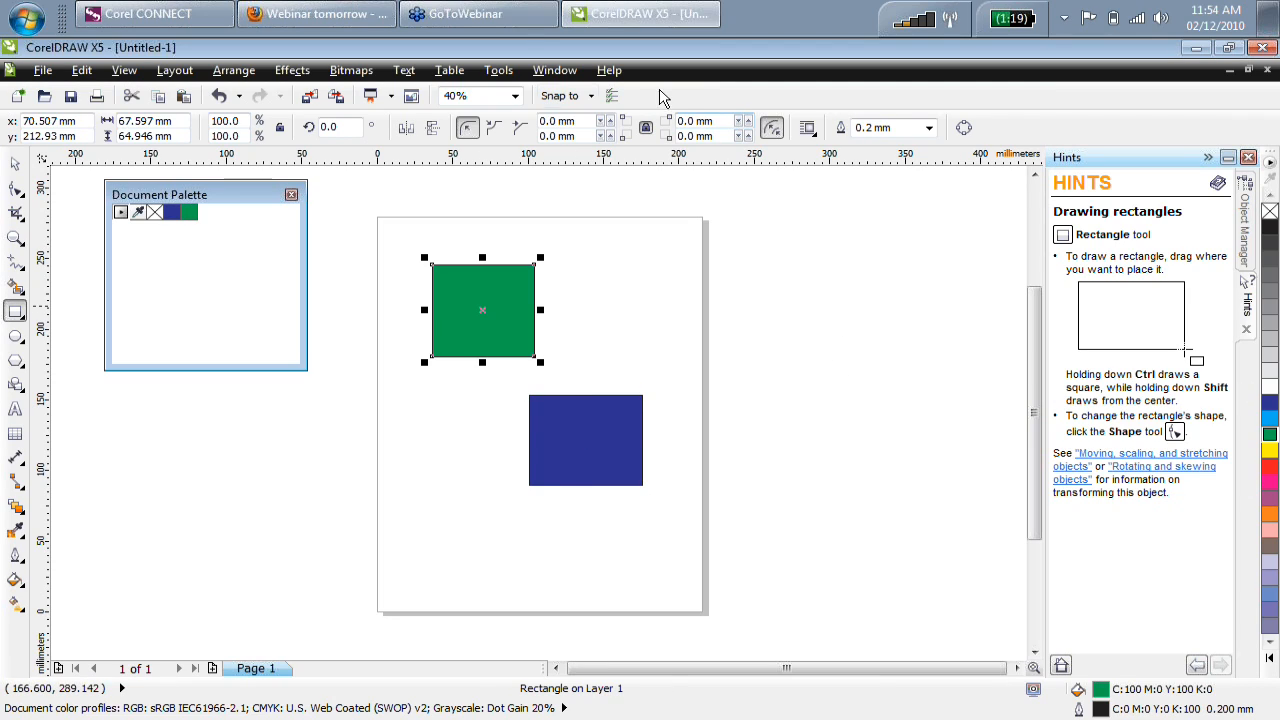
# Display the PANTONE Goe coated palette and fill the upper rectangle with PANTONE 1-2-2 C.
pyautogui.click(551, 71)
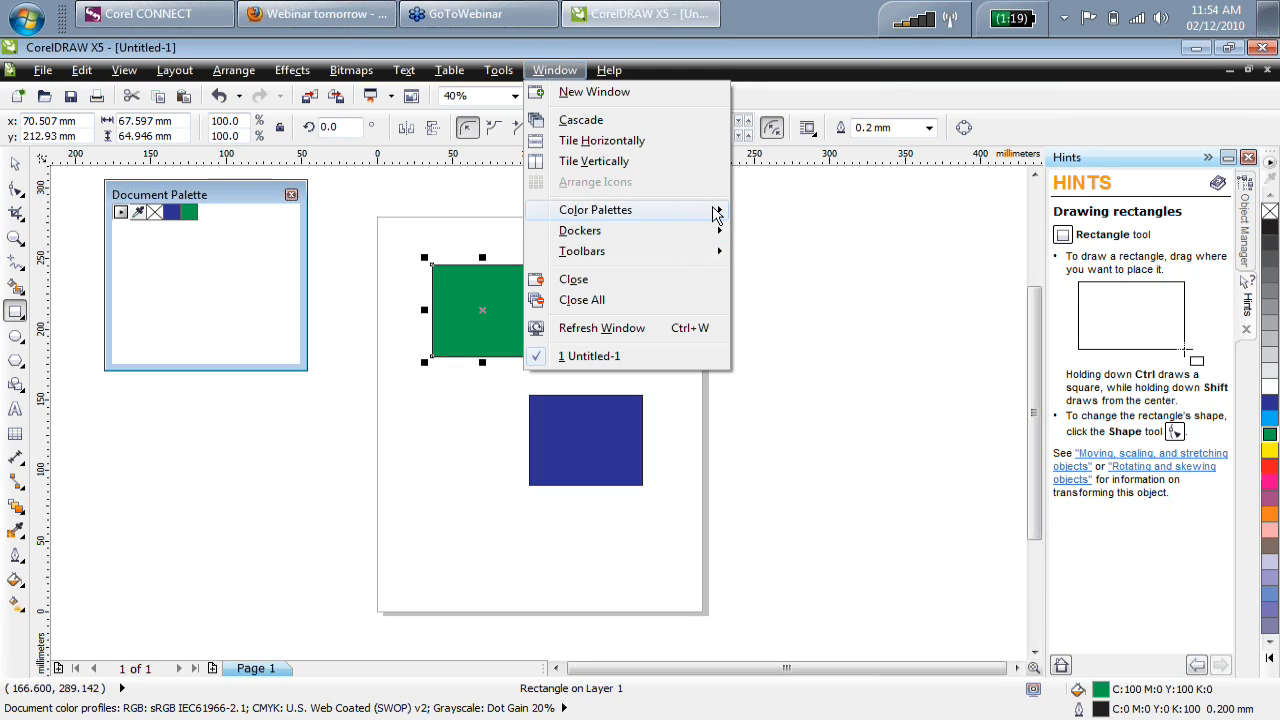
pyautogui.moveTo(716, 212)
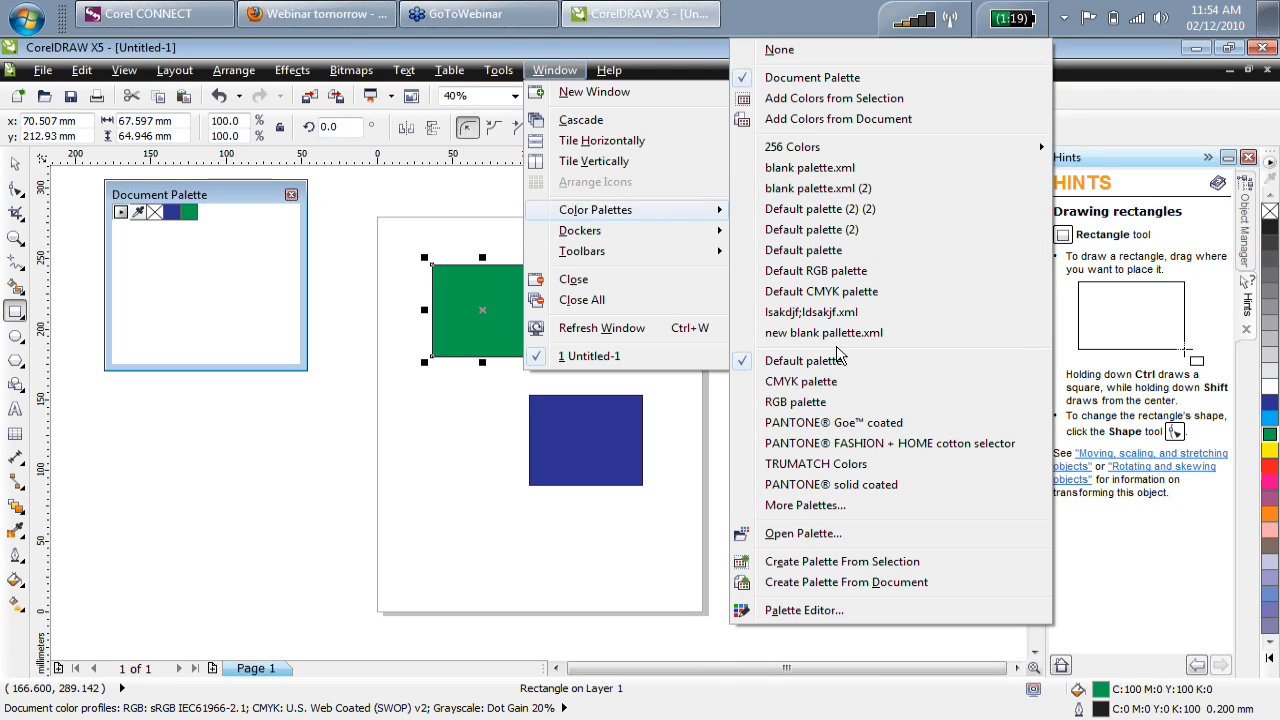
pyautogui.click(840, 422)
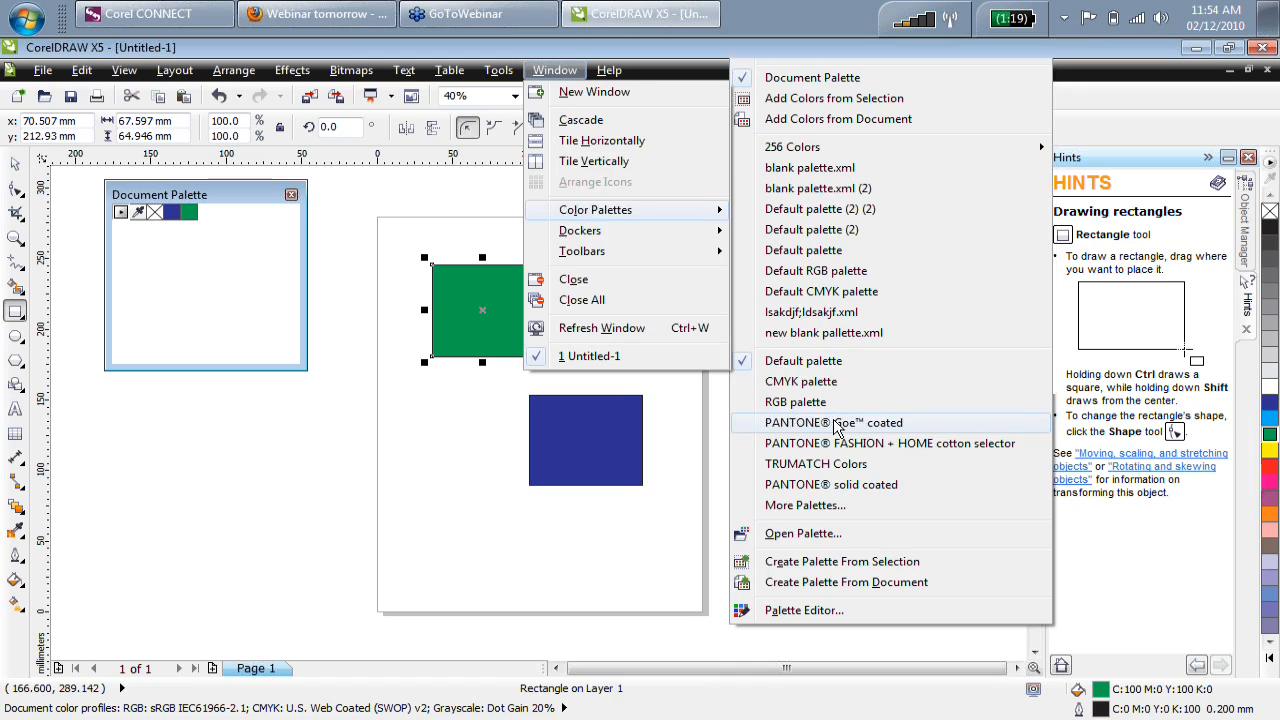
pyautogui.click(1249, 354)
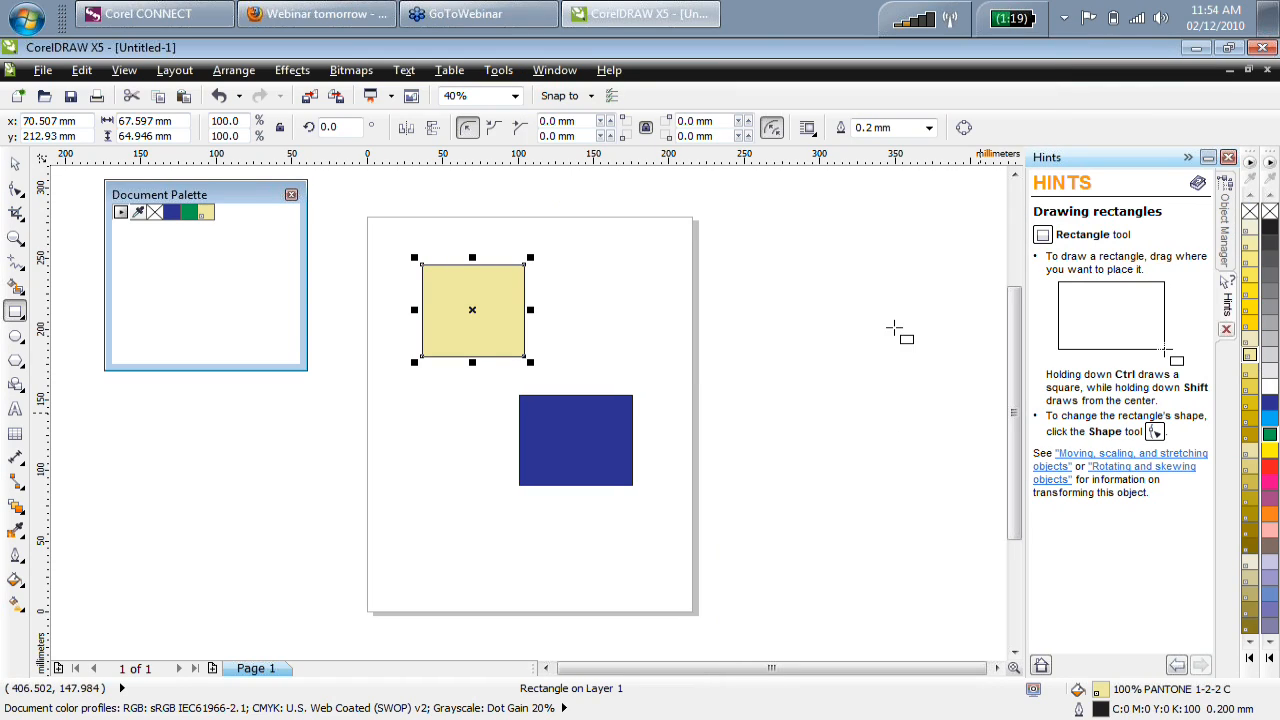
# Review the document properties for color profiles, object statistics, fills and outlines, and close them without changes.
pyautogui.click(43, 71)
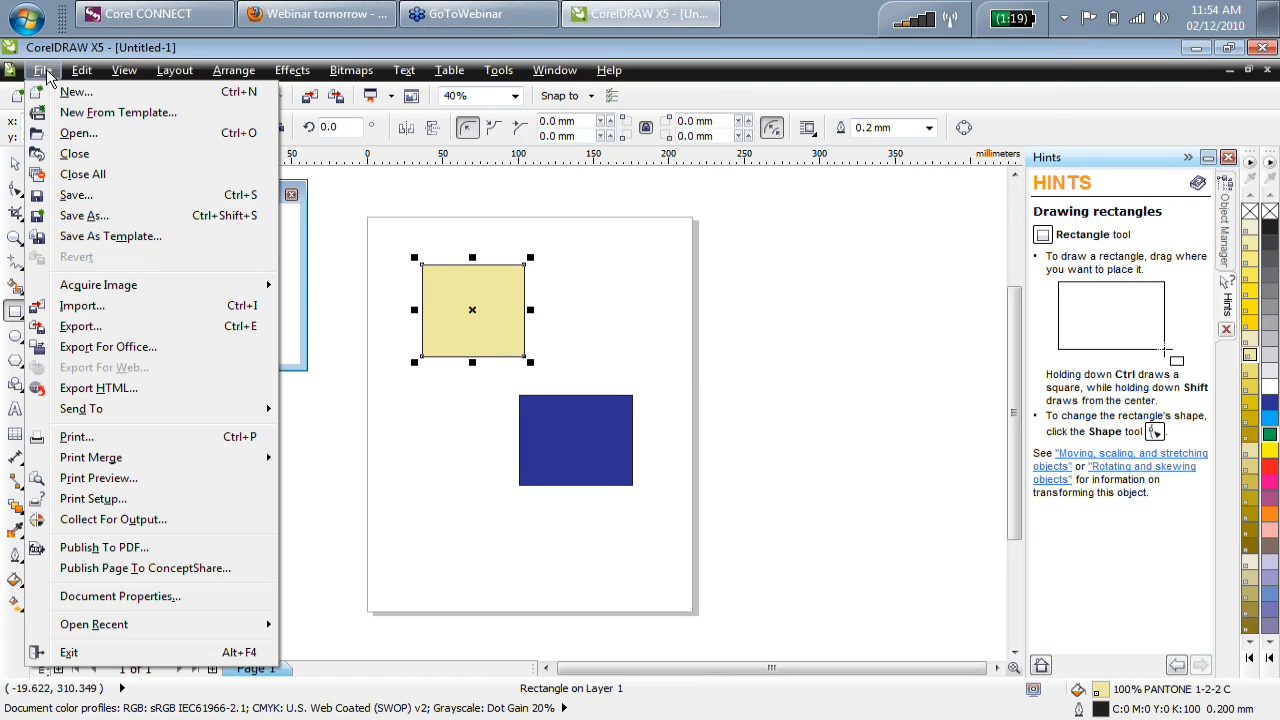
pyautogui.click(100, 598)
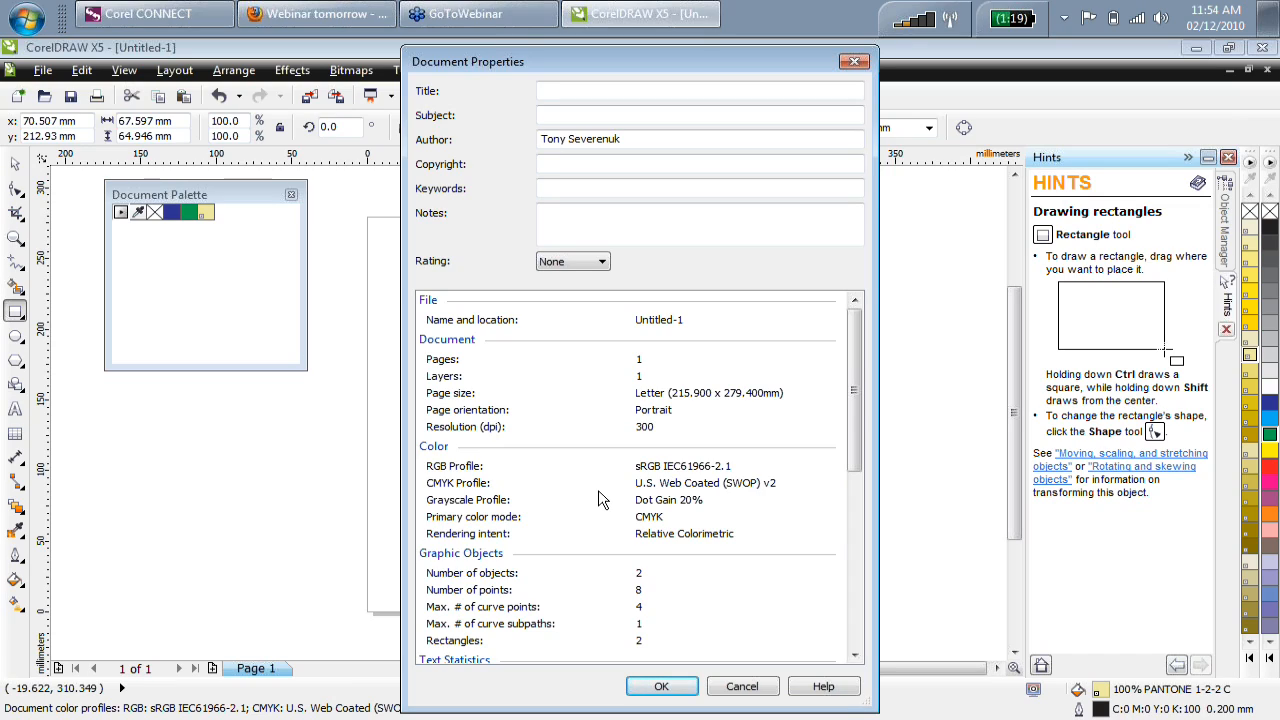
pyautogui.moveTo(851, 357); pyautogui.dragTo(858, 529)
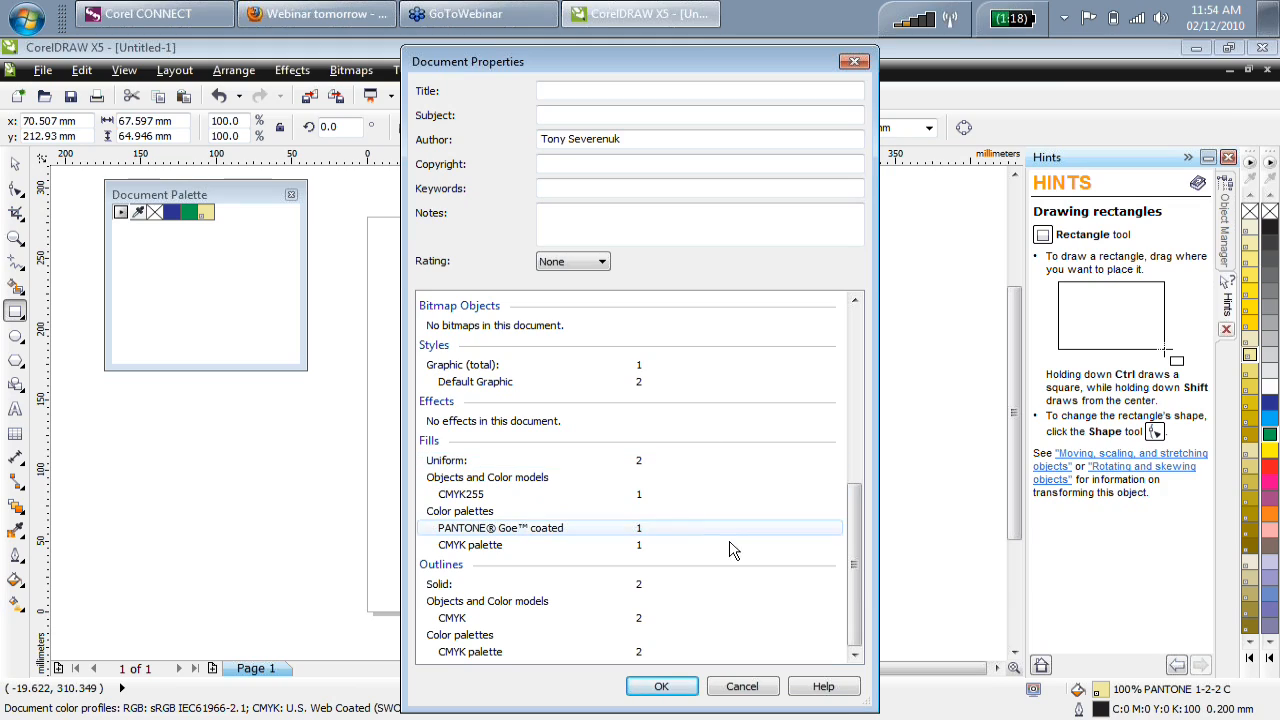
pyautogui.moveTo(852, 545); pyautogui.dragTo(860, 377)
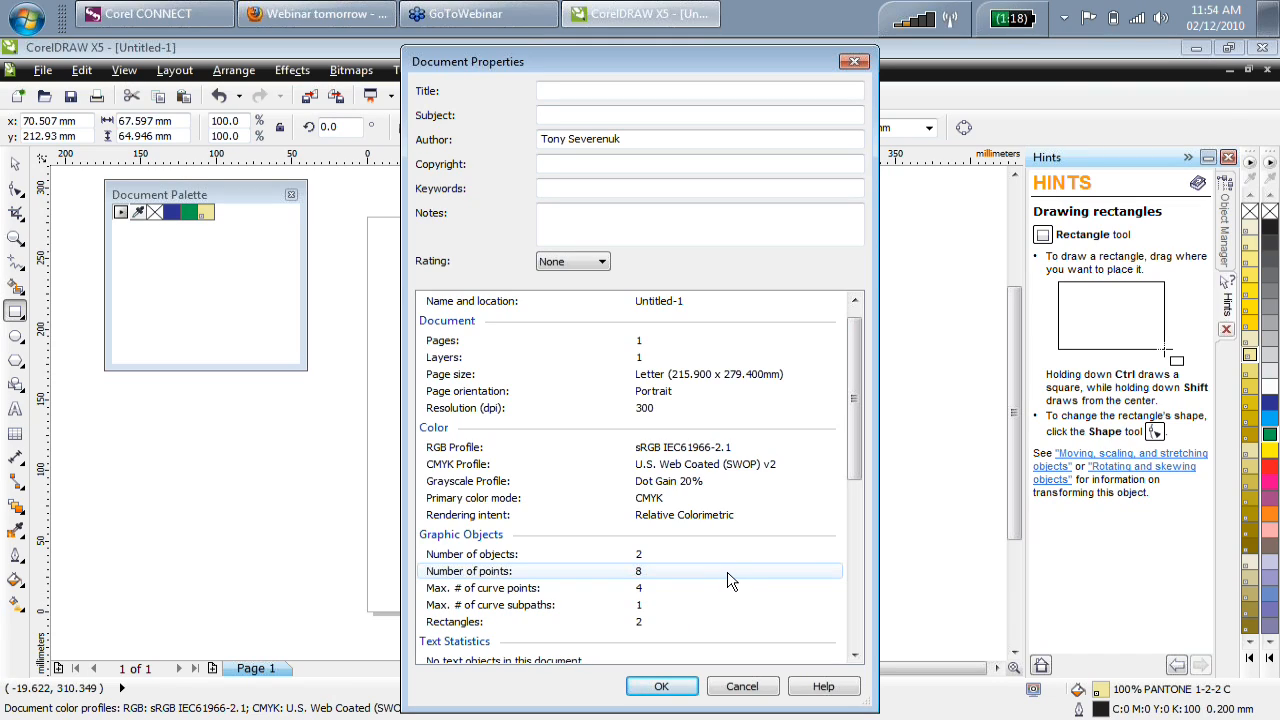
pyautogui.click(757, 688)
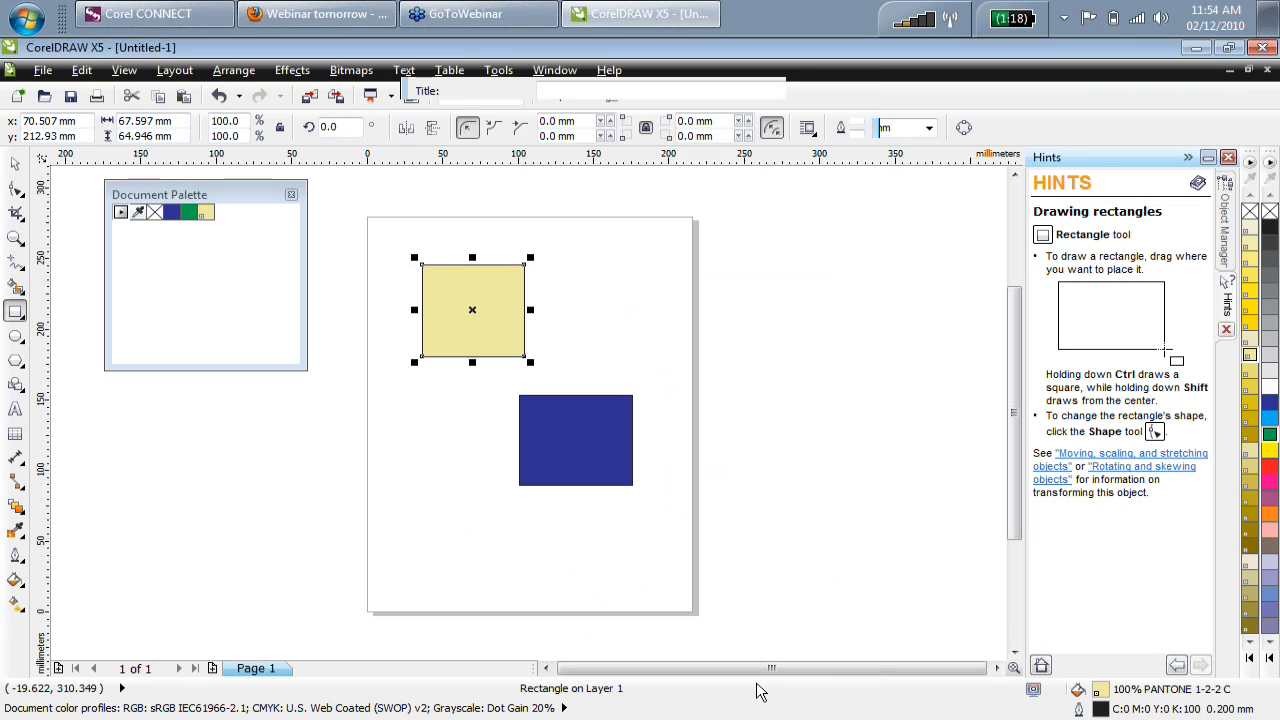
# Delete both rectangles from the page.
pyautogui.click(575, 439)
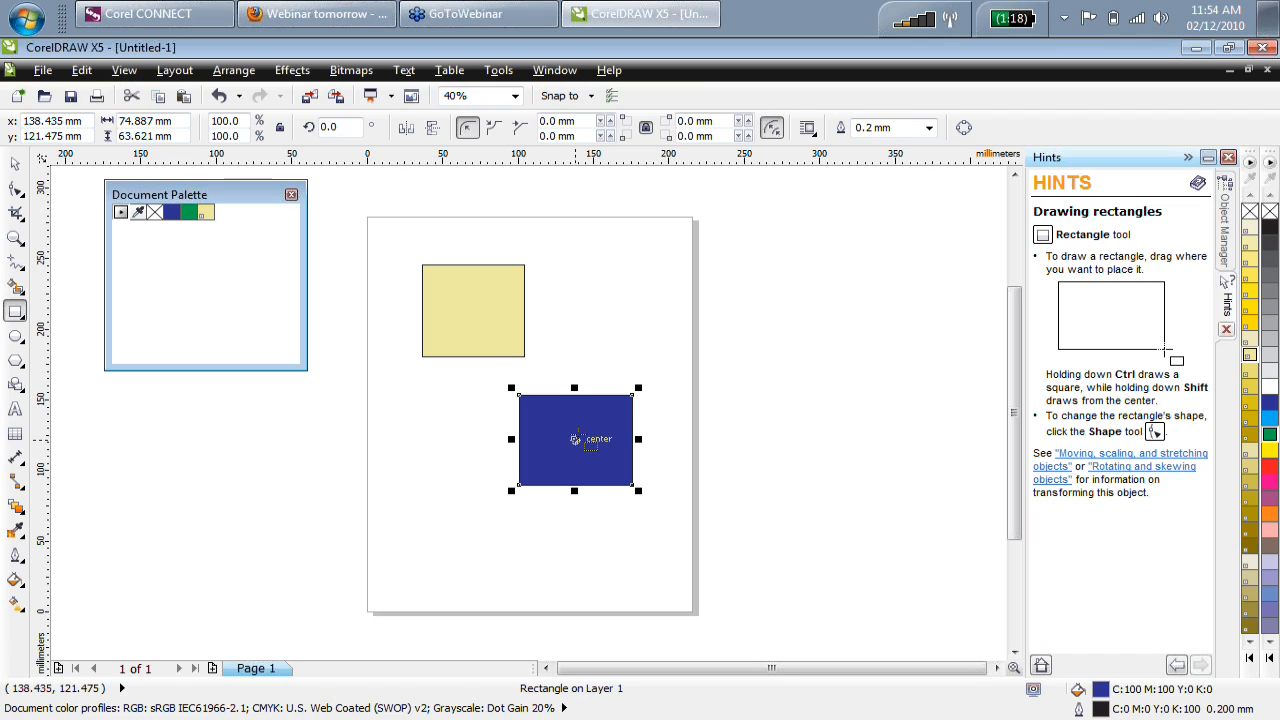
pyautogui.doubleClick(15, 163)
pyautogui.press('Delete')
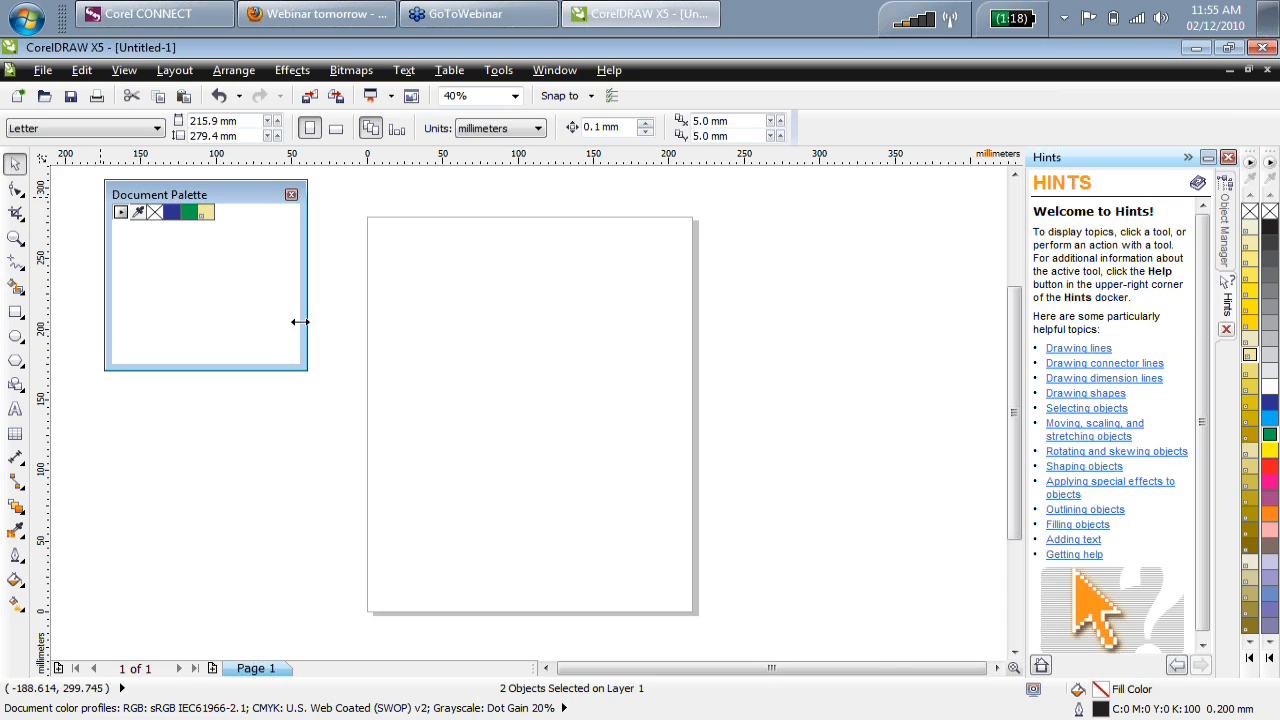
# Draw a circle about 127 mm in diameter and place the artistic text "Circle text" centered below it.
pyautogui.moveTo(501, 337); pyautogui.dragTo(604, 433)
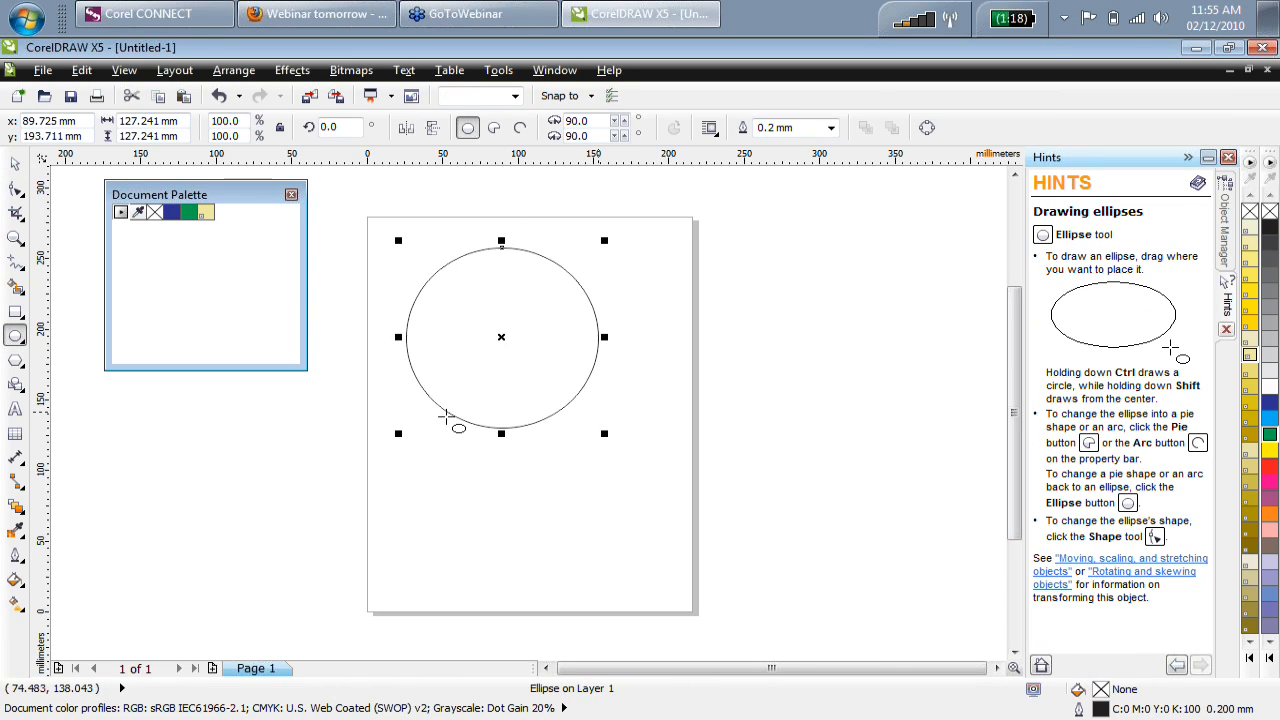
pyautogui.click(18, 412)
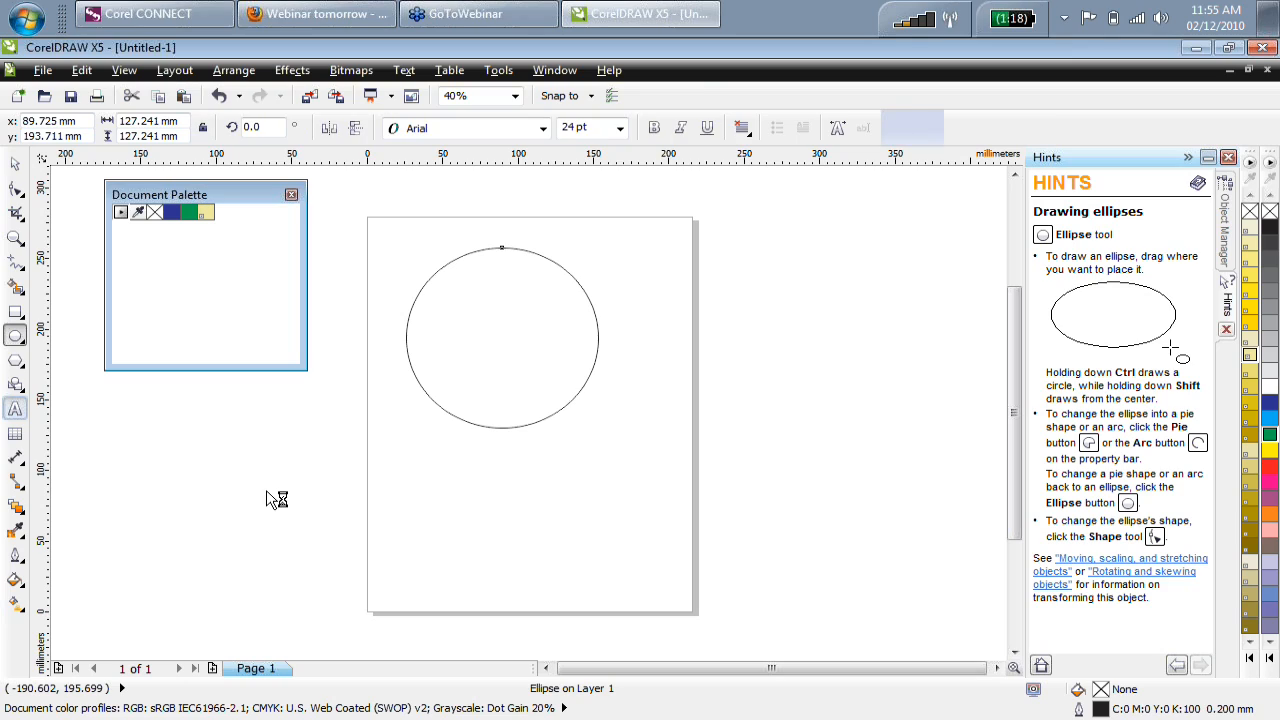
pyautogui.click(410, 486)
pyautogui.write('Circle text')
pyautogui.hotkey('ctrl', 'space')
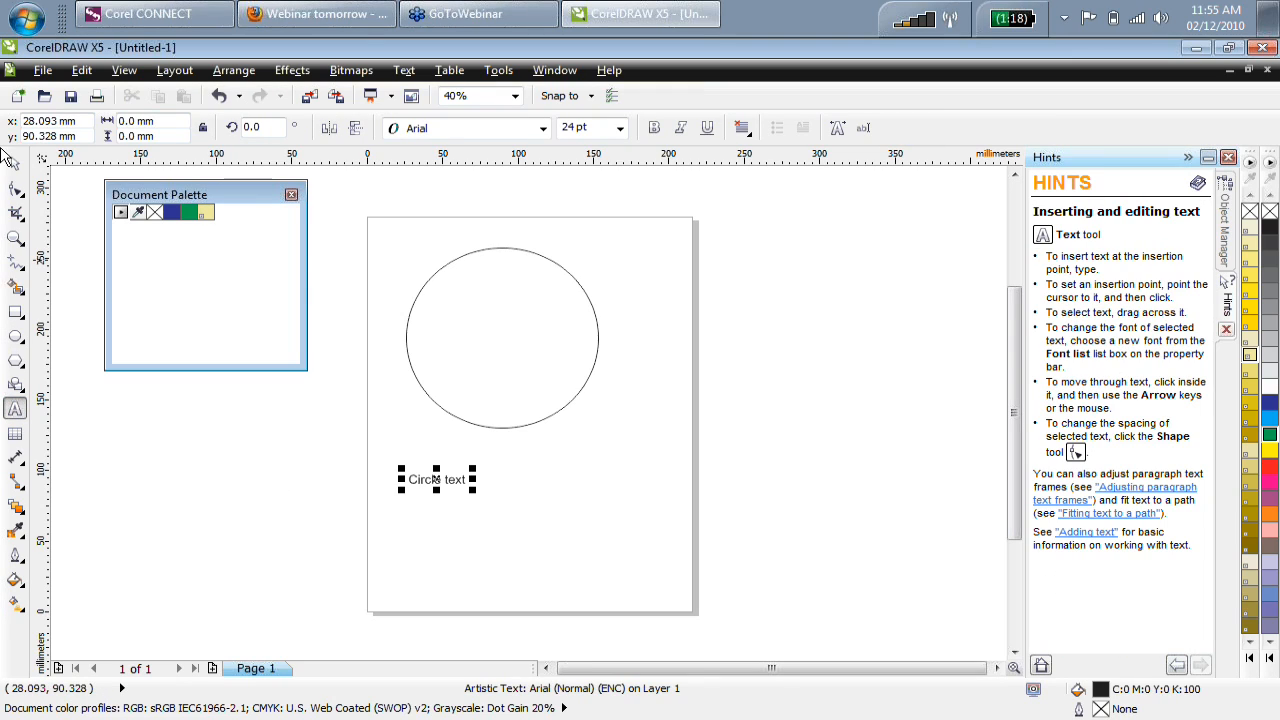
pyautogui.moveTo(443, 479); pyautogui.dragTo(504, 484)
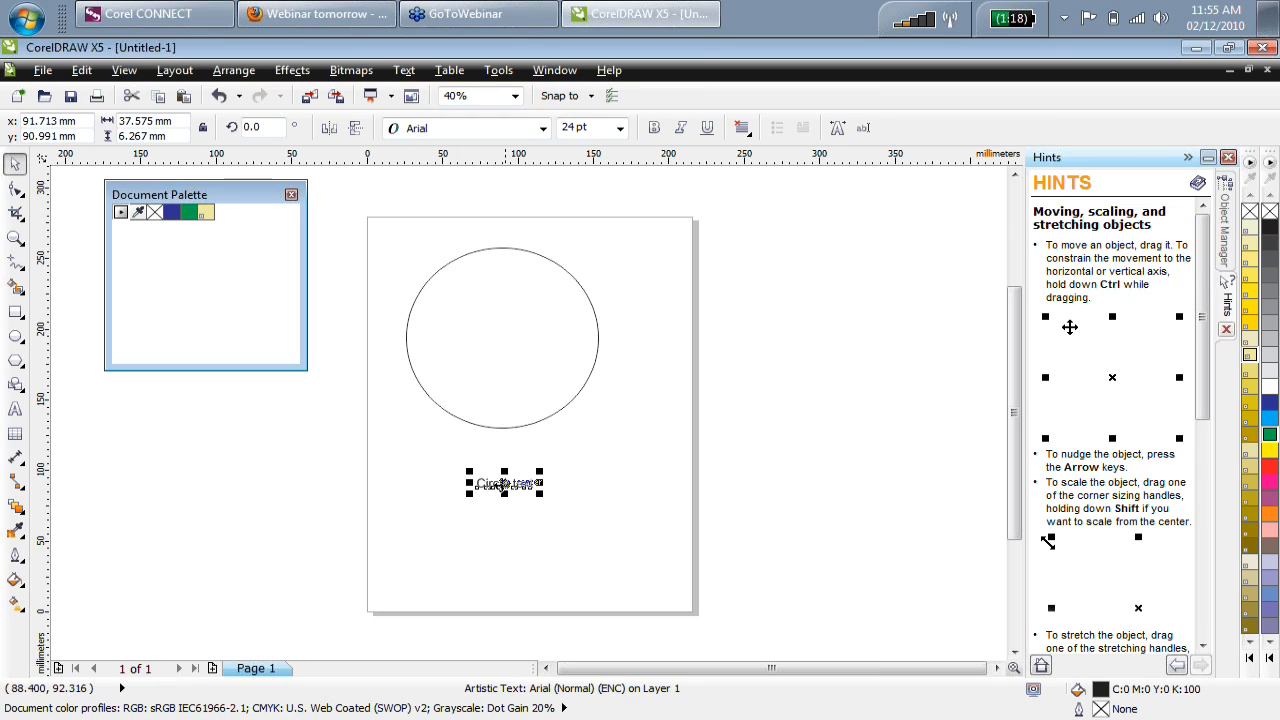
# Fit the text to the circle's path at its bottom, outside the curve with an offset of about 9.5 mm.
pyautogui.click(404, 70)
pyautogui.click(523, 294)
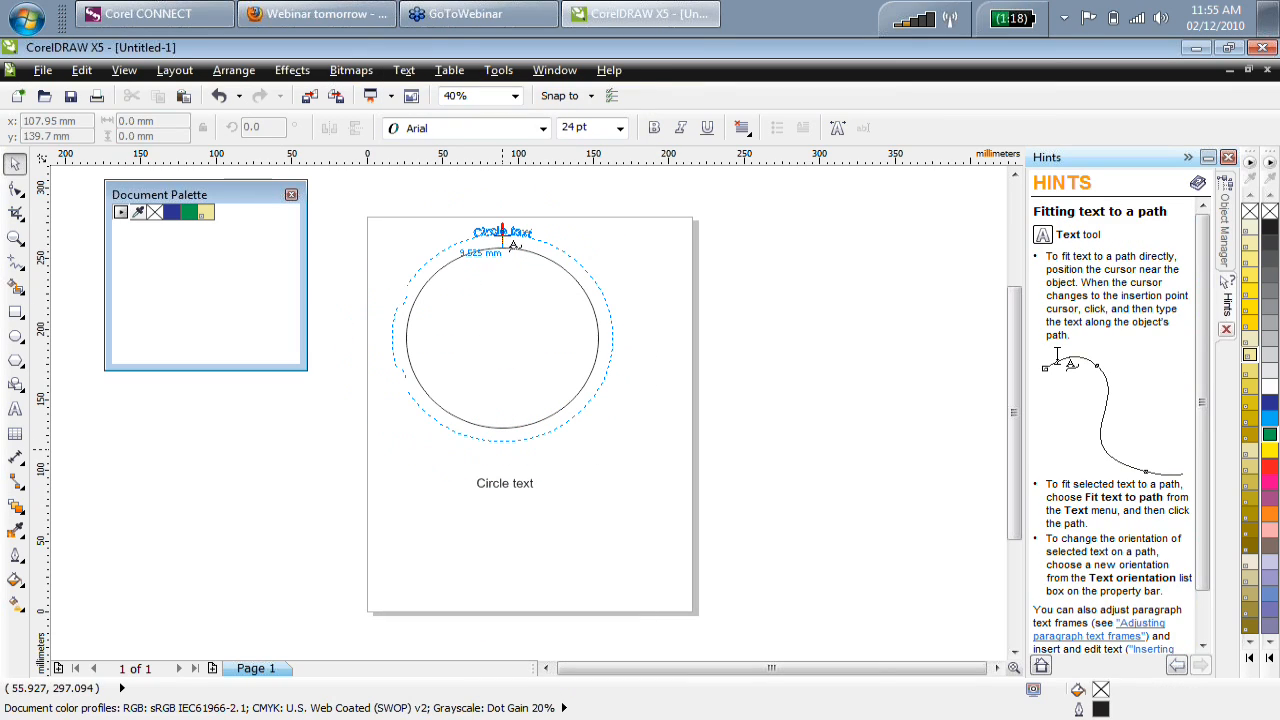
pyautogui.click(508, 450)
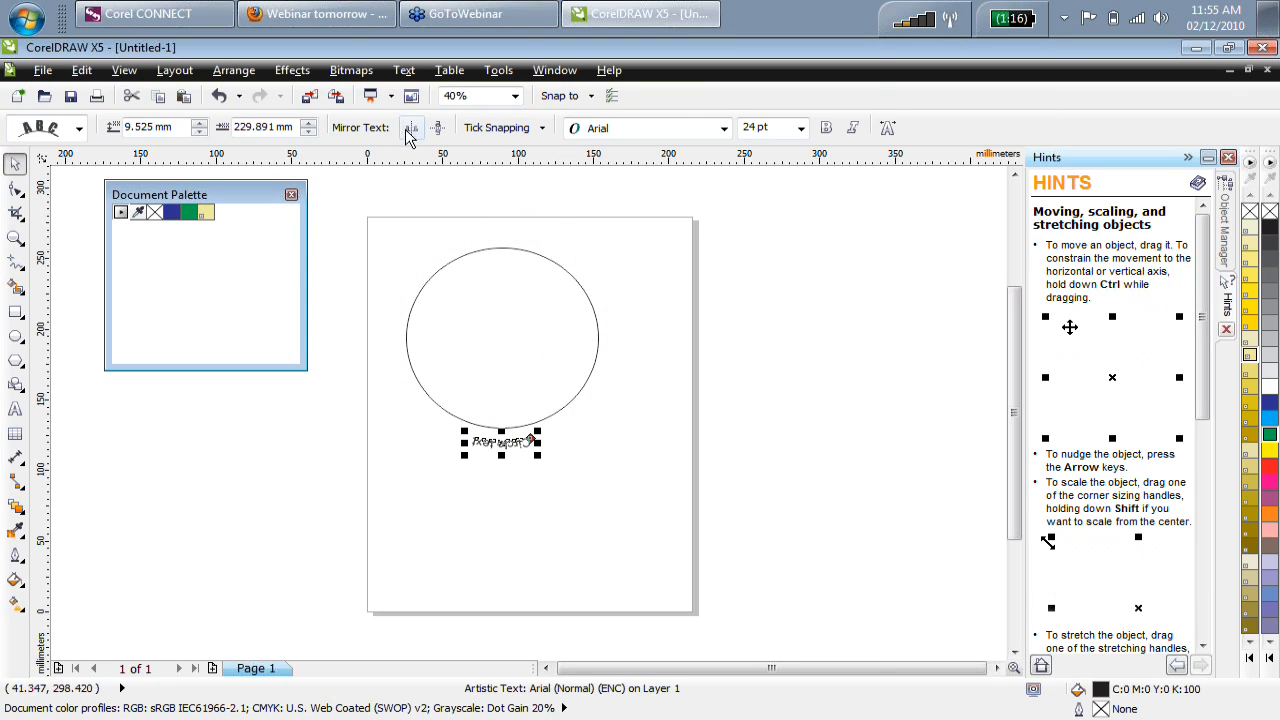
# Mirror the path text horizontally and vertically so it reads upright beneath the circle, and select the text on its path.
pyautogui.click(437, 129)
pyautogui.click(437, 129)
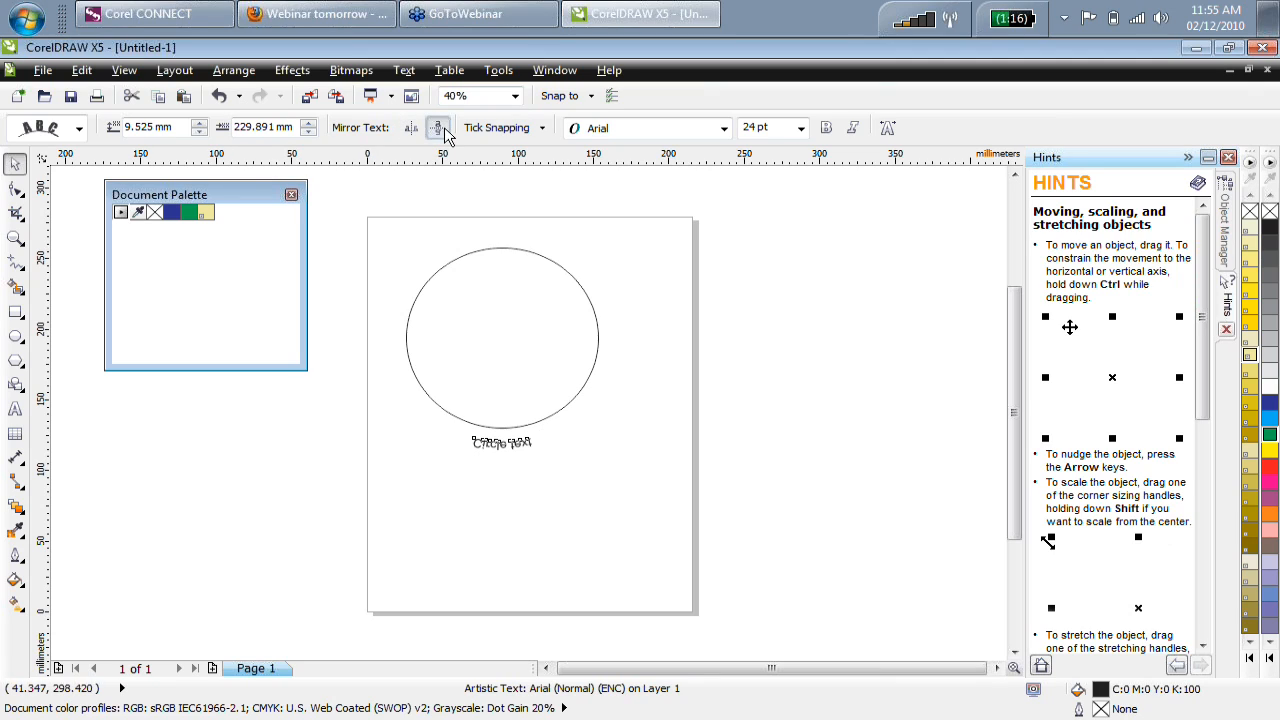
pyautogui.click(586, 474)
pyautogui.click(519, 437)
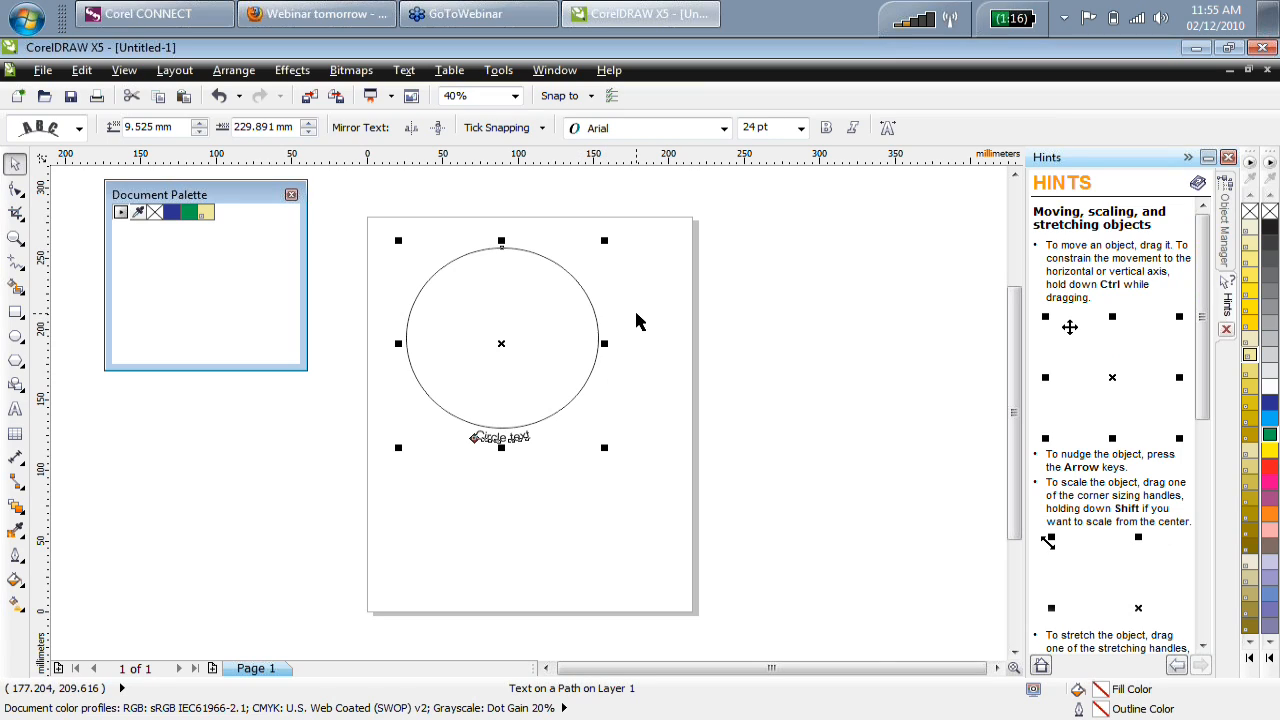
# Select the whole text-on-path group, its control circle alone, and its text alone to compare the available settings.
pyautogui.click(568, 229)
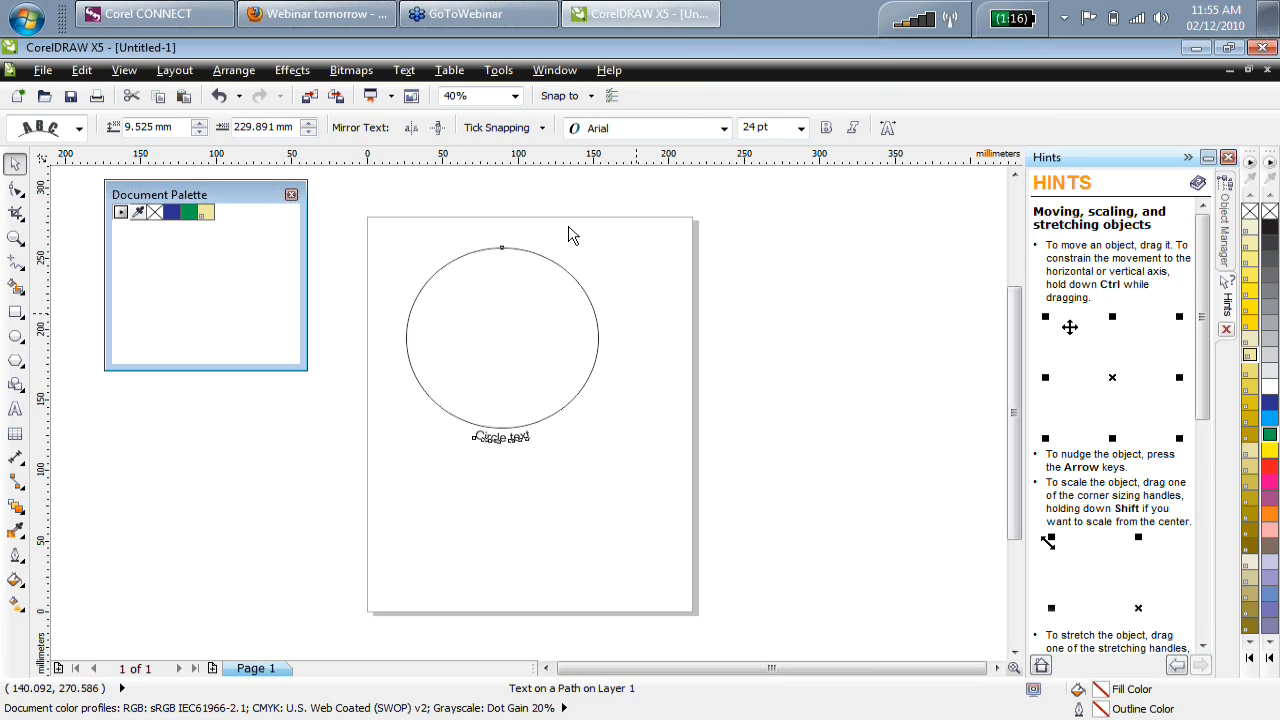
pyautogui.click(563, 270)
pyautogui.click(563, 270)
pyautogui.click(563, 275)
pyautogui.click(571, 279)
pyautogui.click(571, 279)
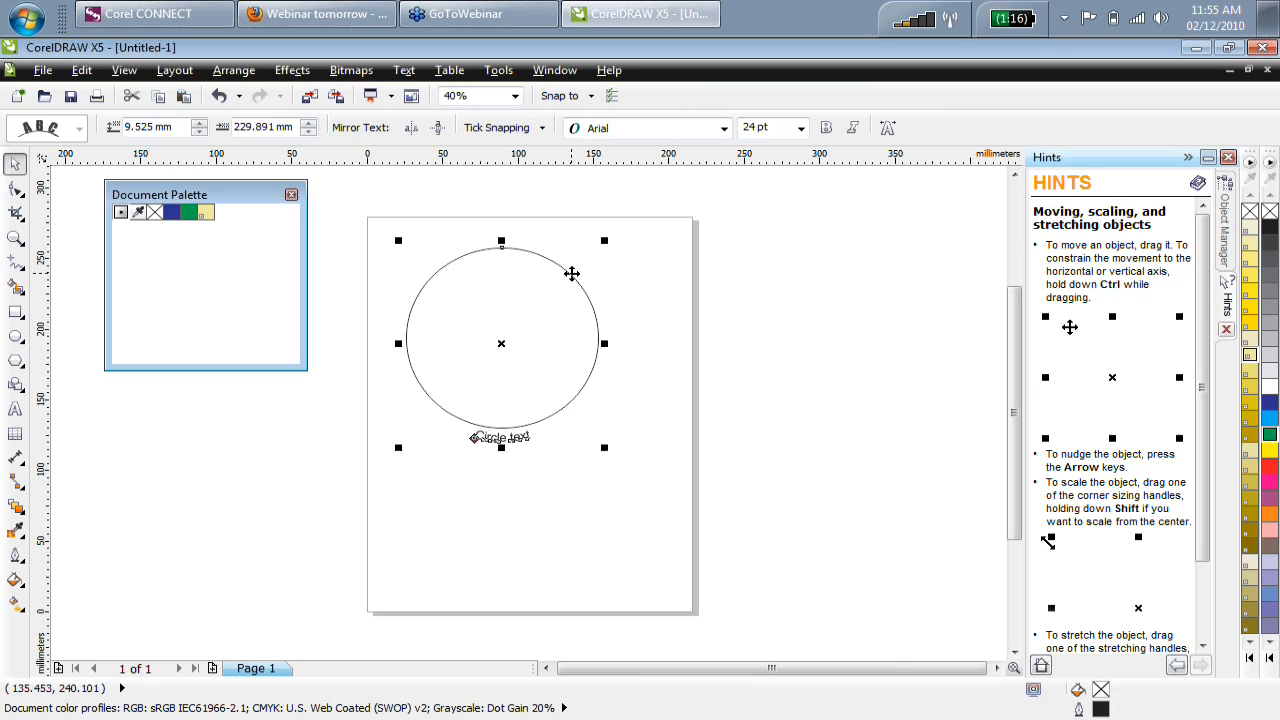
pyautogui.click(571, 279)
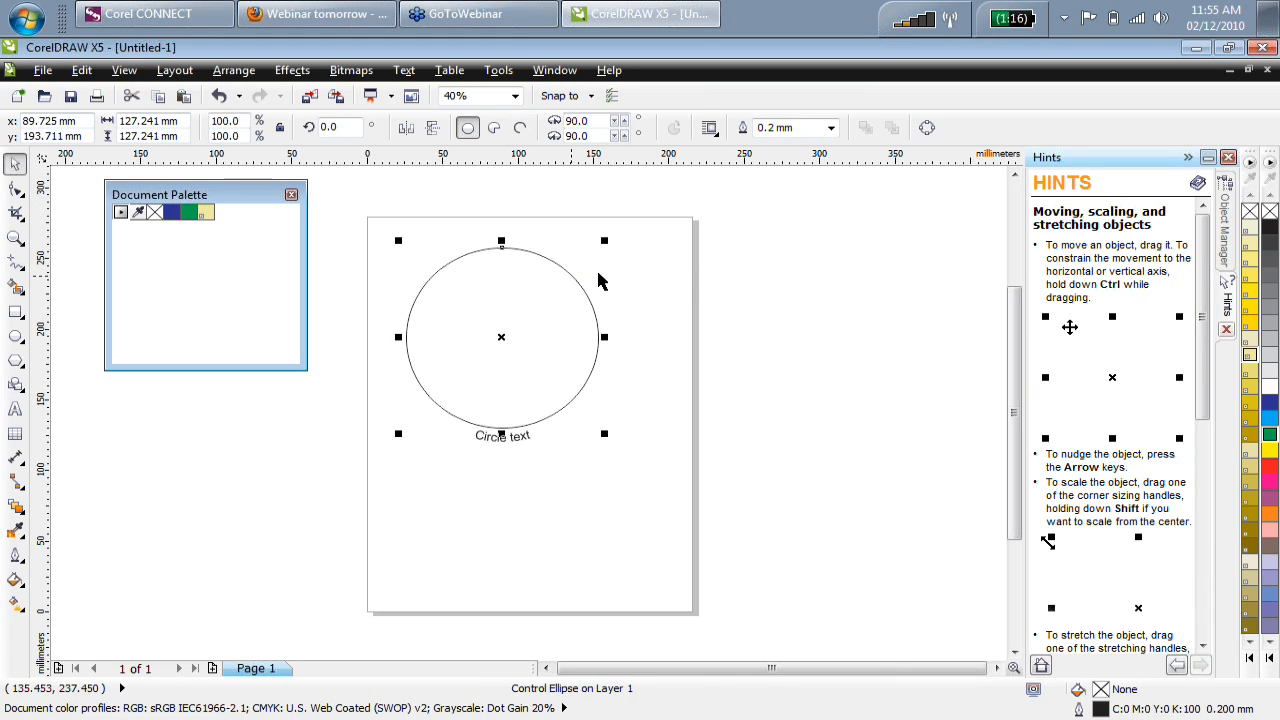
pyautogui.click(512, 444)
pyautogui.click(518, 441)
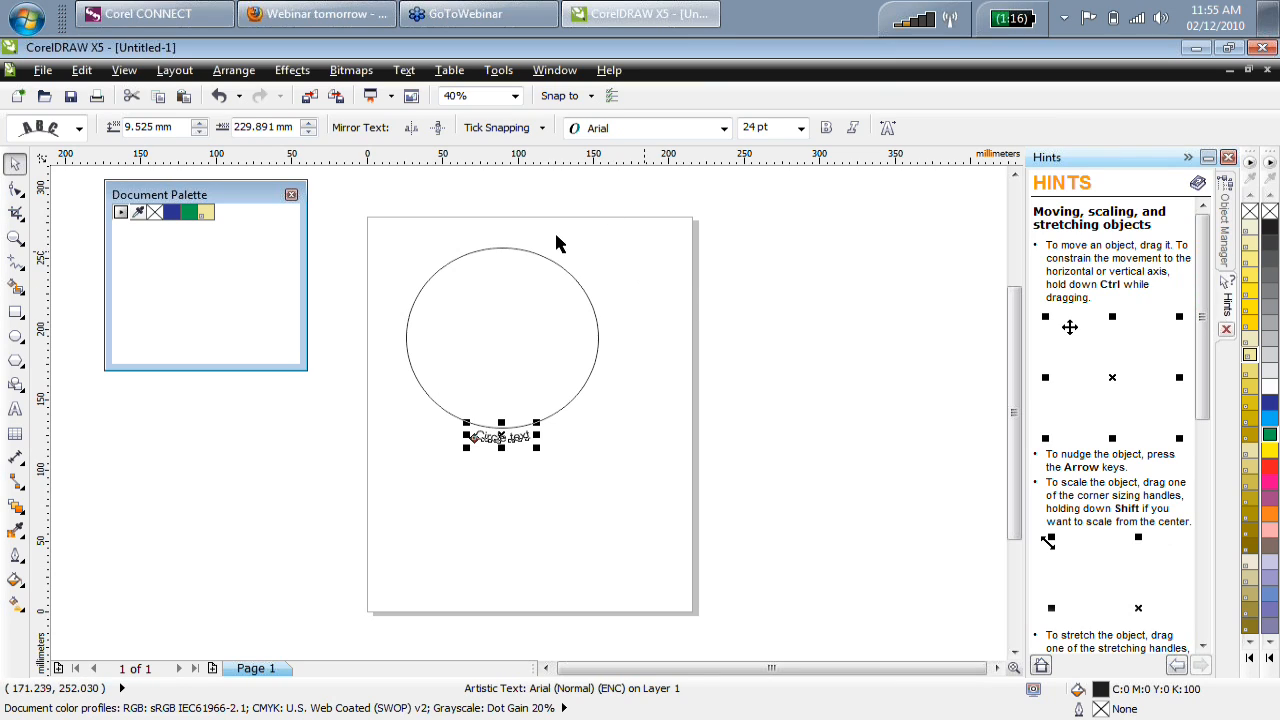
# Select the circle together with its path text and set the text's distance from the path to 11.525 mm.
pyautogui.click(360, 200)
pyautogui.moveTo(360, 200); pyautogui.dragTo(664, 530)
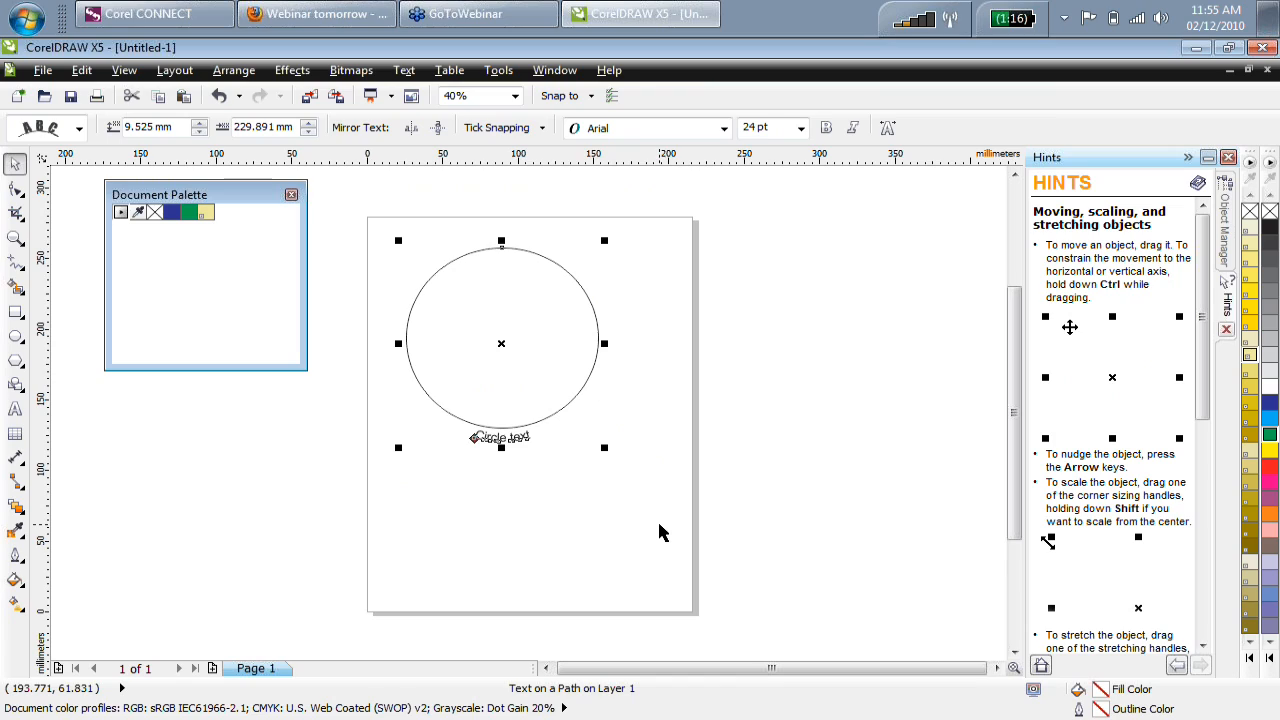
pyautogui.click(200, 122)
pyautogui.click(200, 122)
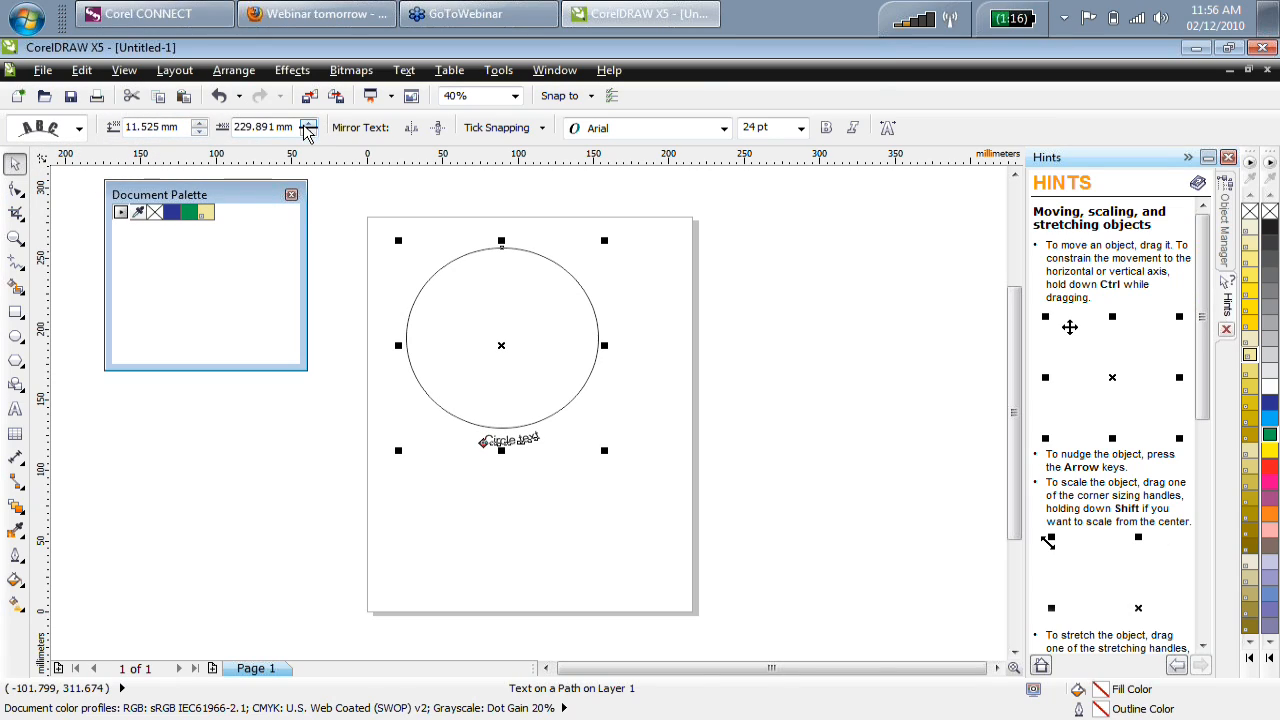
pyautogui.click(391, 397)
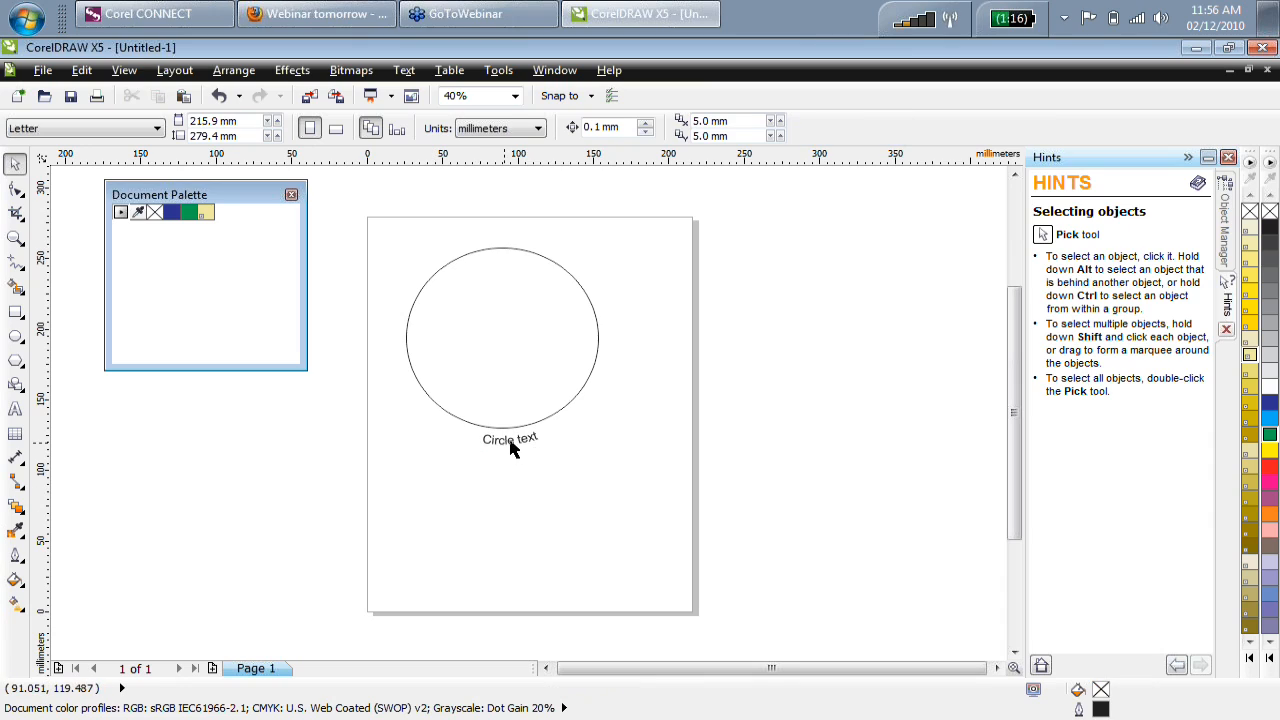
# Move the path text to the top of the circle, mirror it, and place it about 15.9 mm from the path.
pyautogui.moveTo(508, 452); pyautogui.dragTo(500, 232)
pyautogui.click(437, 127)
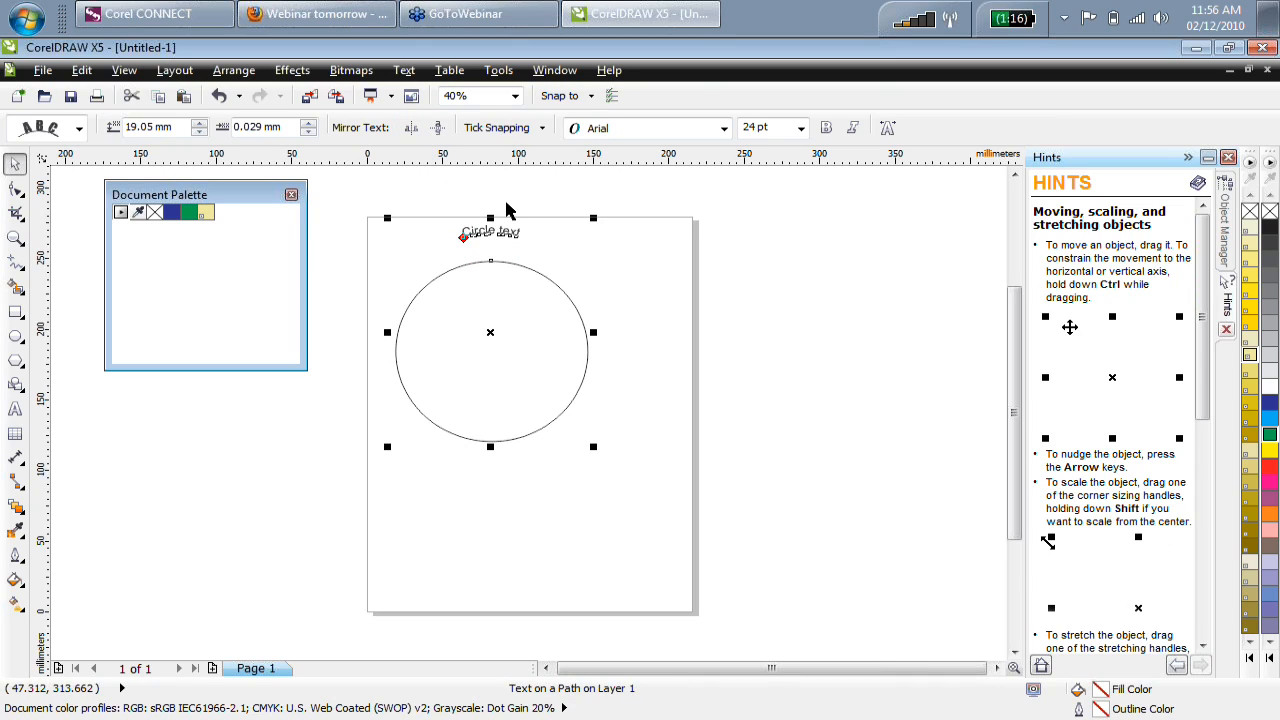
pyautogui.click(469, 238)
pyautogui.moveTo(510, 246); pyautogui.dragTo(491, 240)
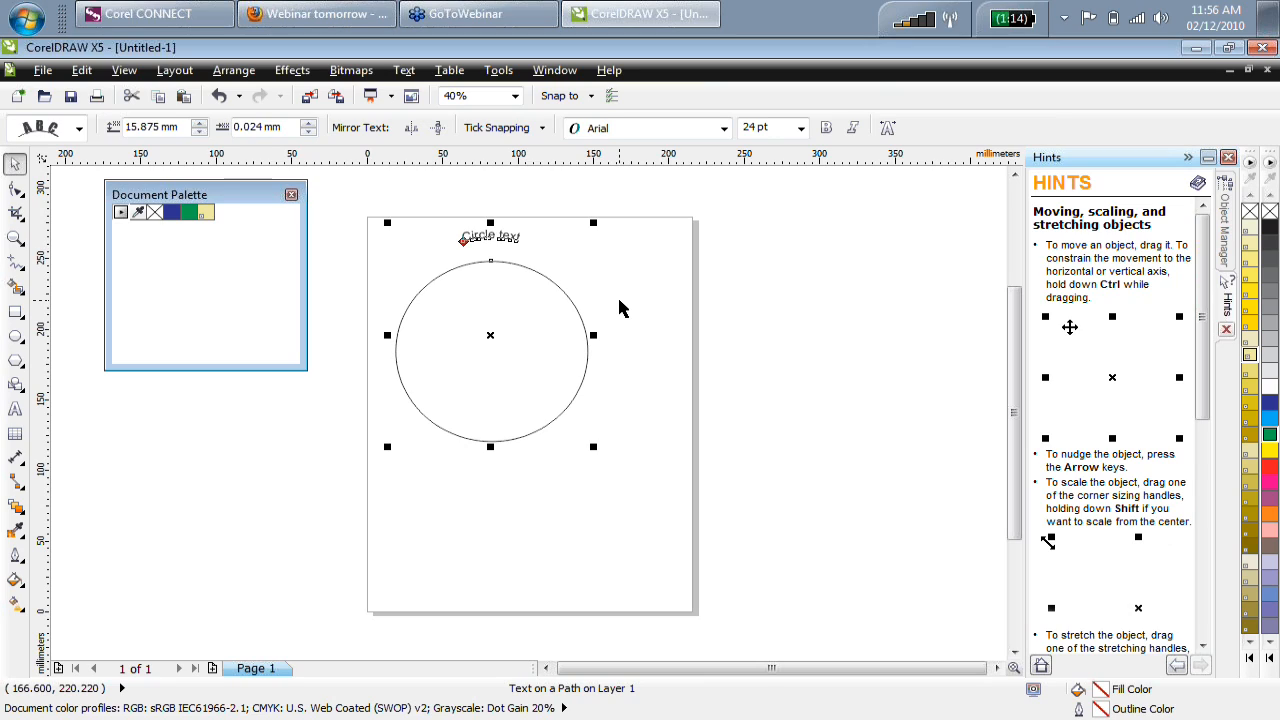
# Delete the circle with its path text and briefly bring up the Contour tool's settings.
pyautogui.press('Delete')
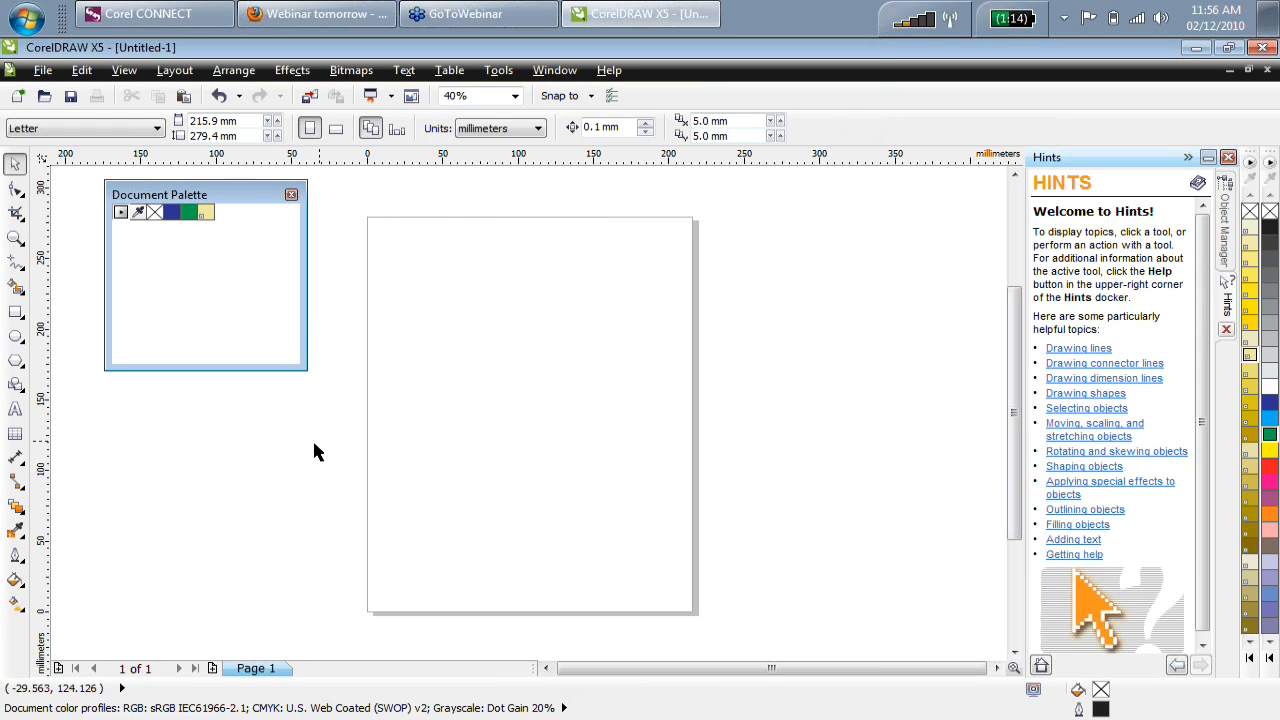
pyautogui.click(17, 507)
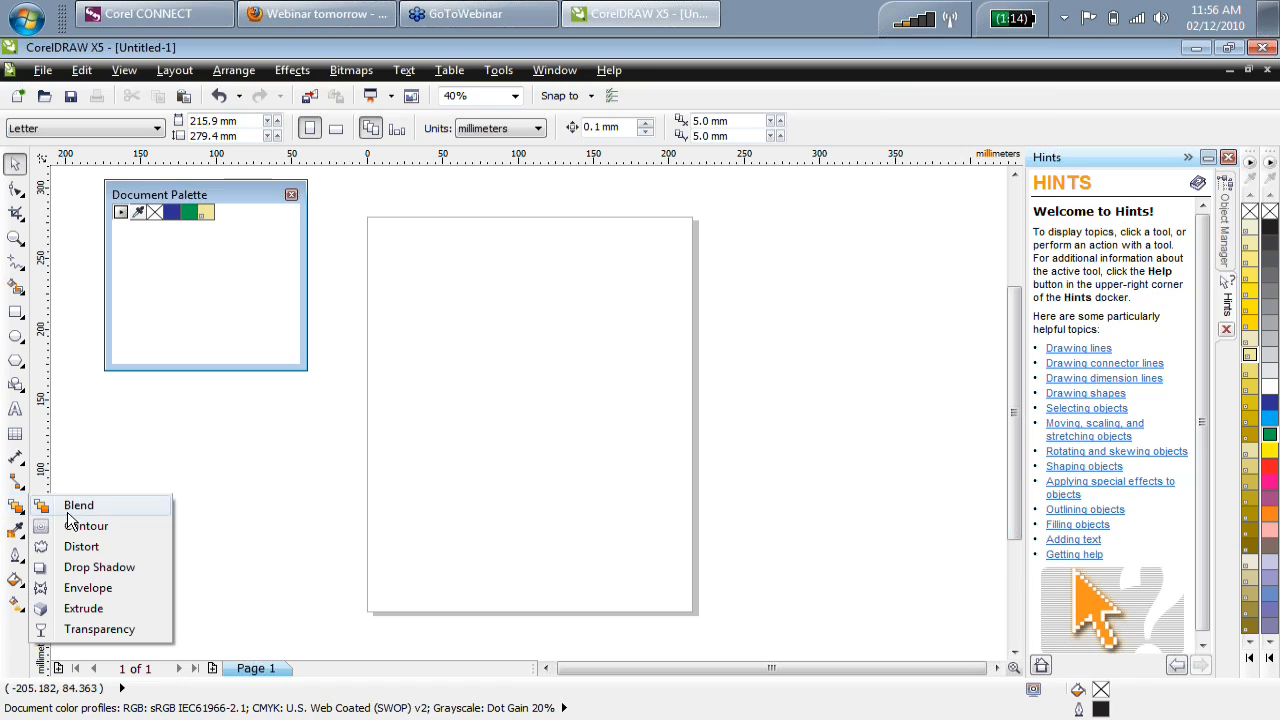
pyautogui.click(86, 527)
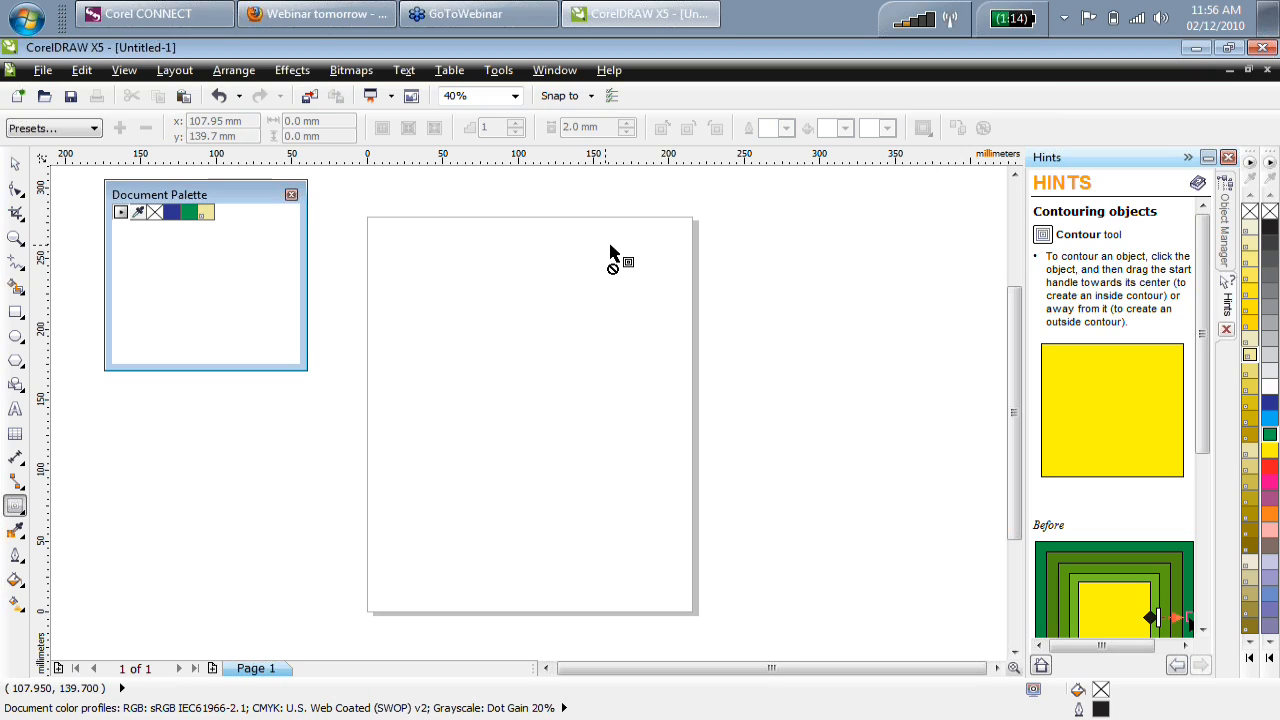
pyautogui.click(15, 163)
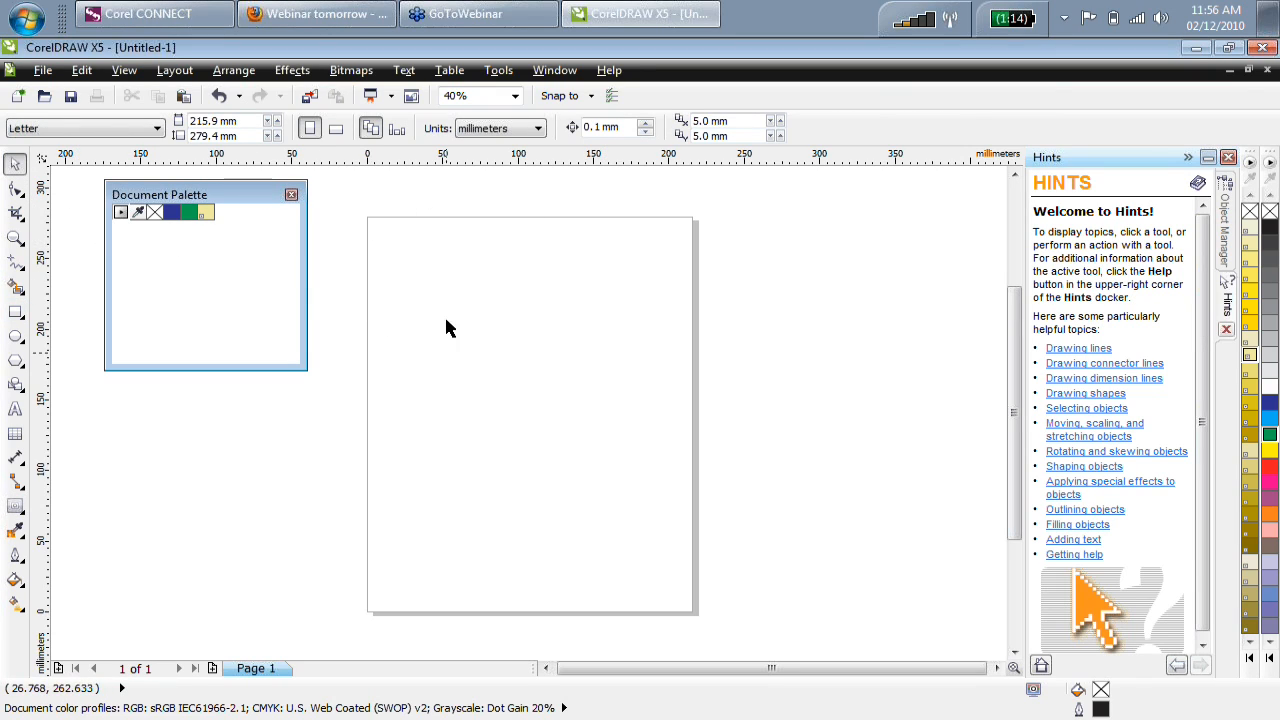
# Set the corner radius for new rectangles to 0.7 mm and draw a rectangle about 128 by 87 mm.
pyautogui.click(15, 311)
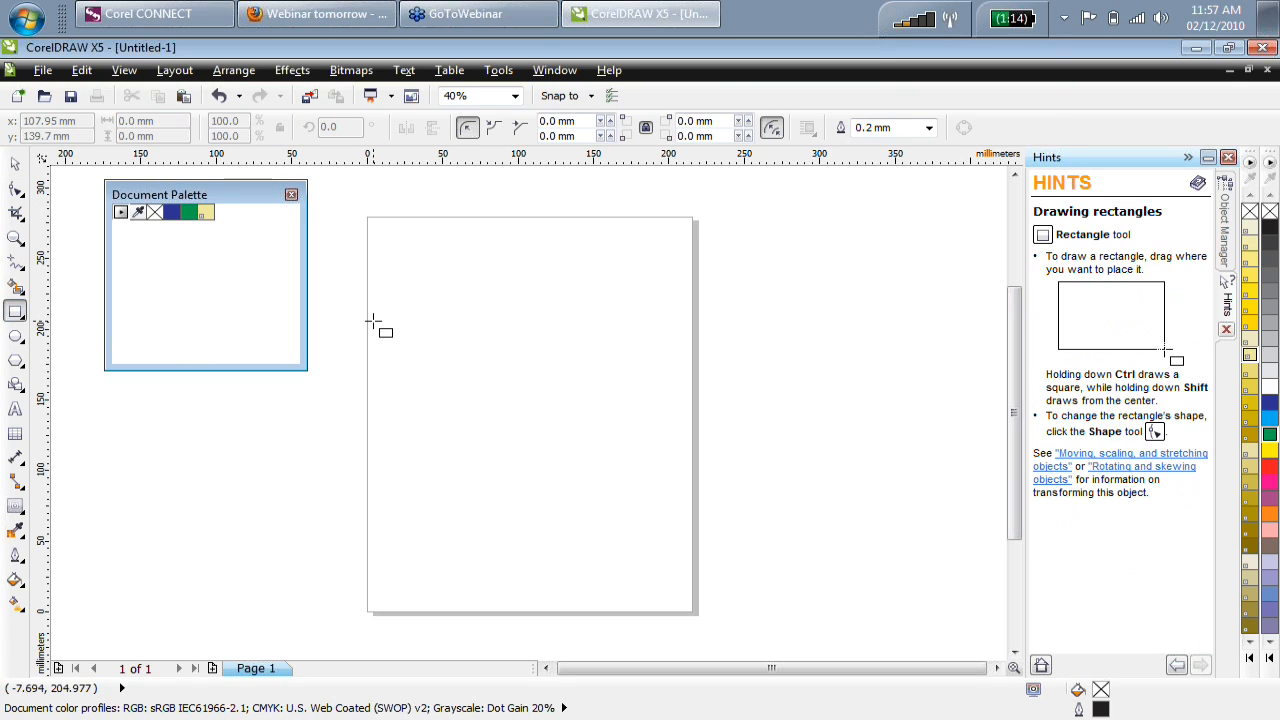
pyautogui.click(612, 120)
pyautogui.click(612, 120)
pyautogui.click(612, 120)
pyautogui.click(612, 120)
pyautogui.click(612, 120)
pyautogui.click(612, 120)
pyautogui.click(612, 120)
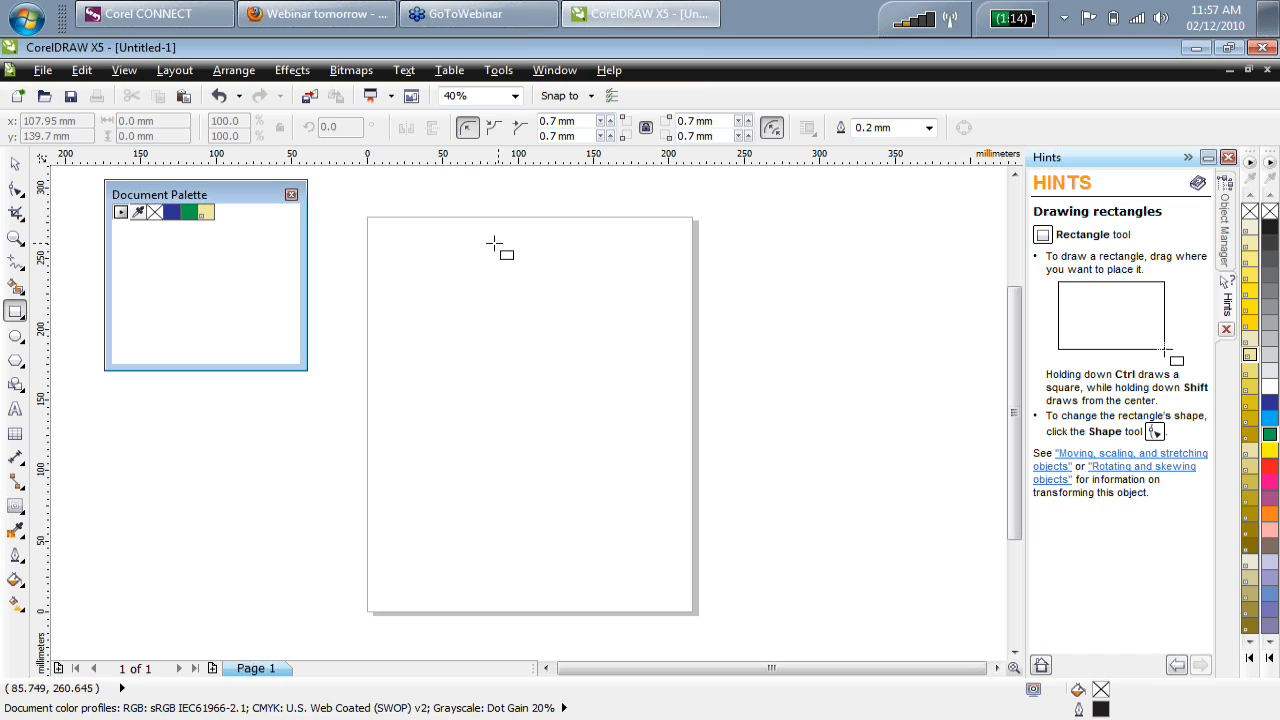
pyautogui.moveTo(420, 263); pyautogui.dragTo(612, 385)
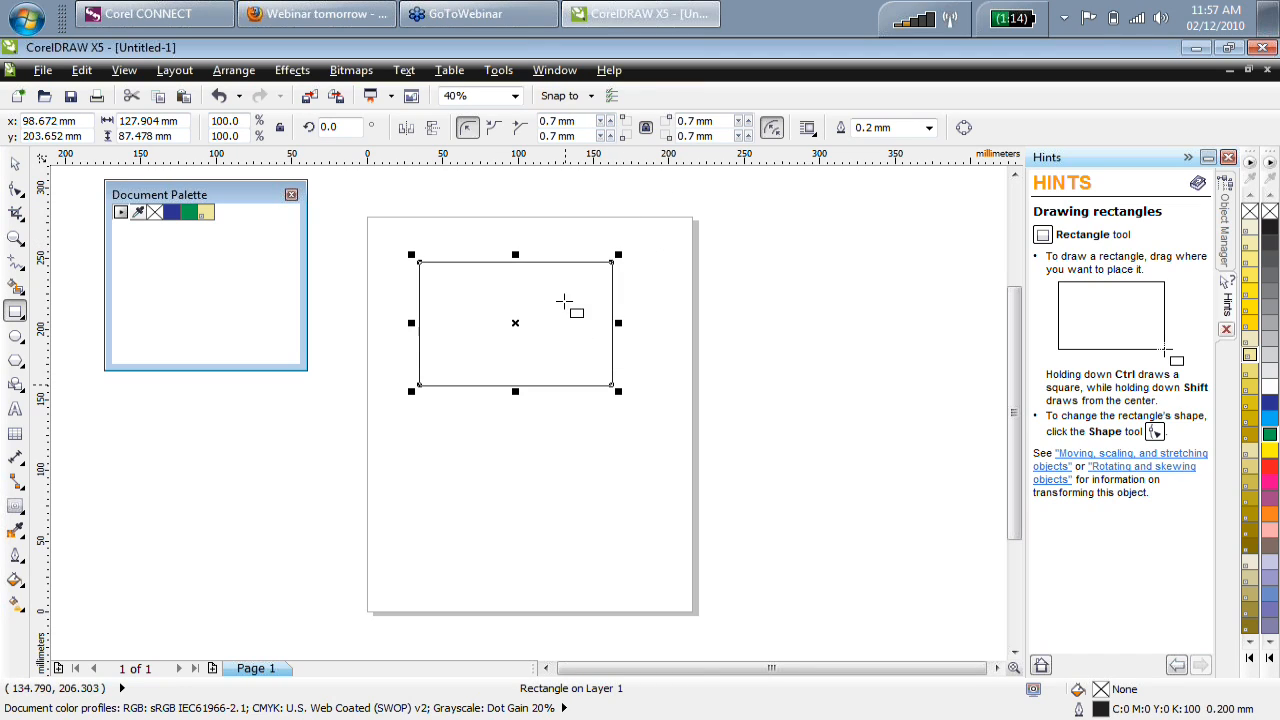
# Set the radius of all the rectangle's corners to 40 mm and deselect it.
pyautogui.moveTo(577, 121); pyautogui.dragTo(525, 131)
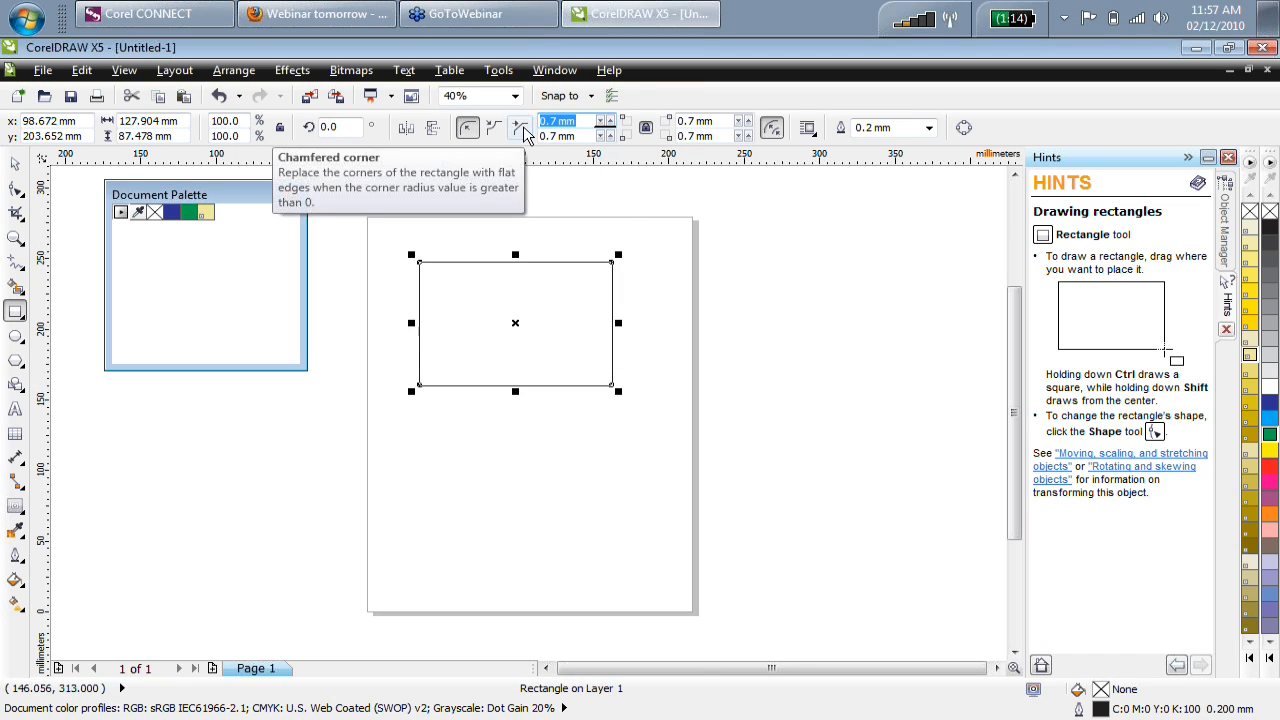
pyautogui.write('40')
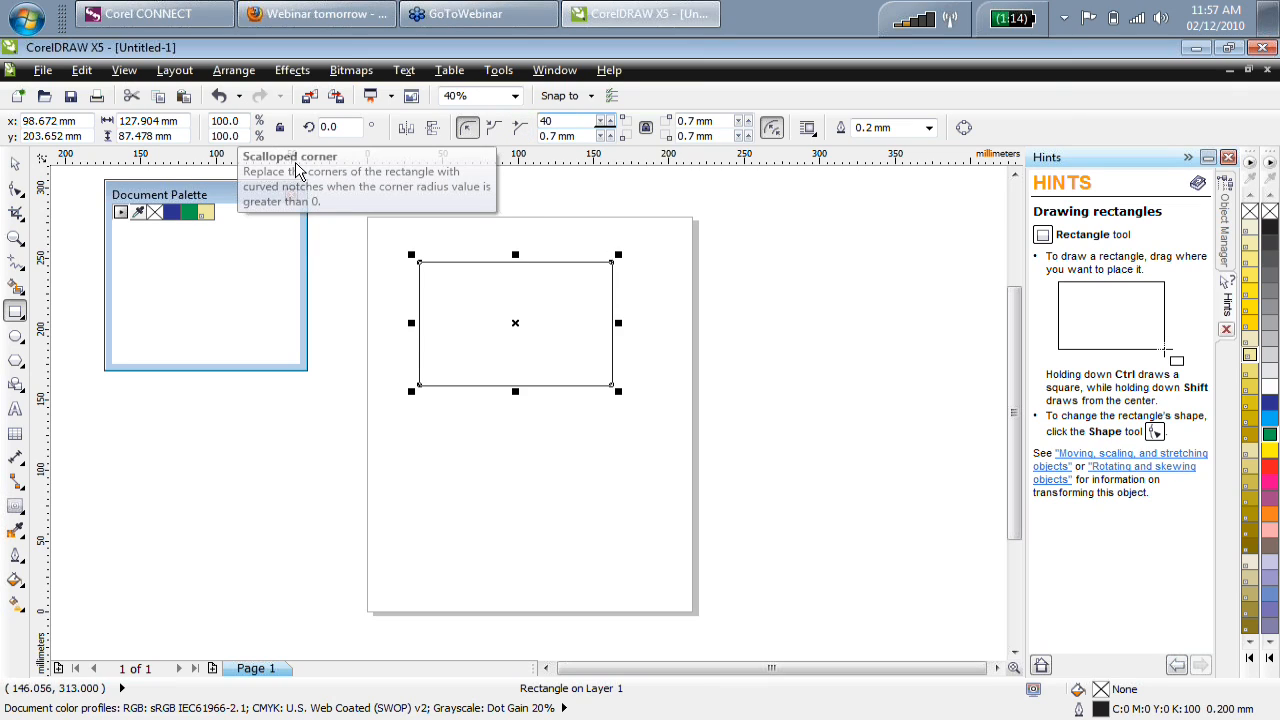
pyautogui.click(15, 164)
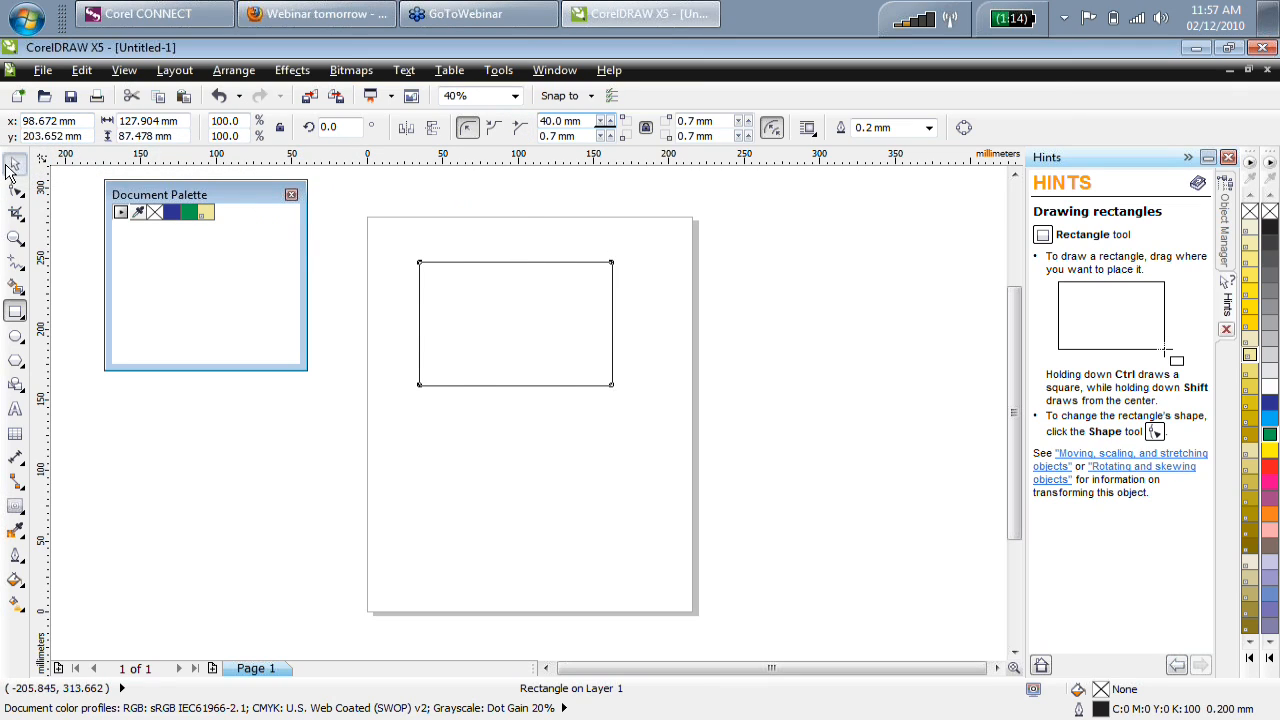
pyautogui.click(350, 209)
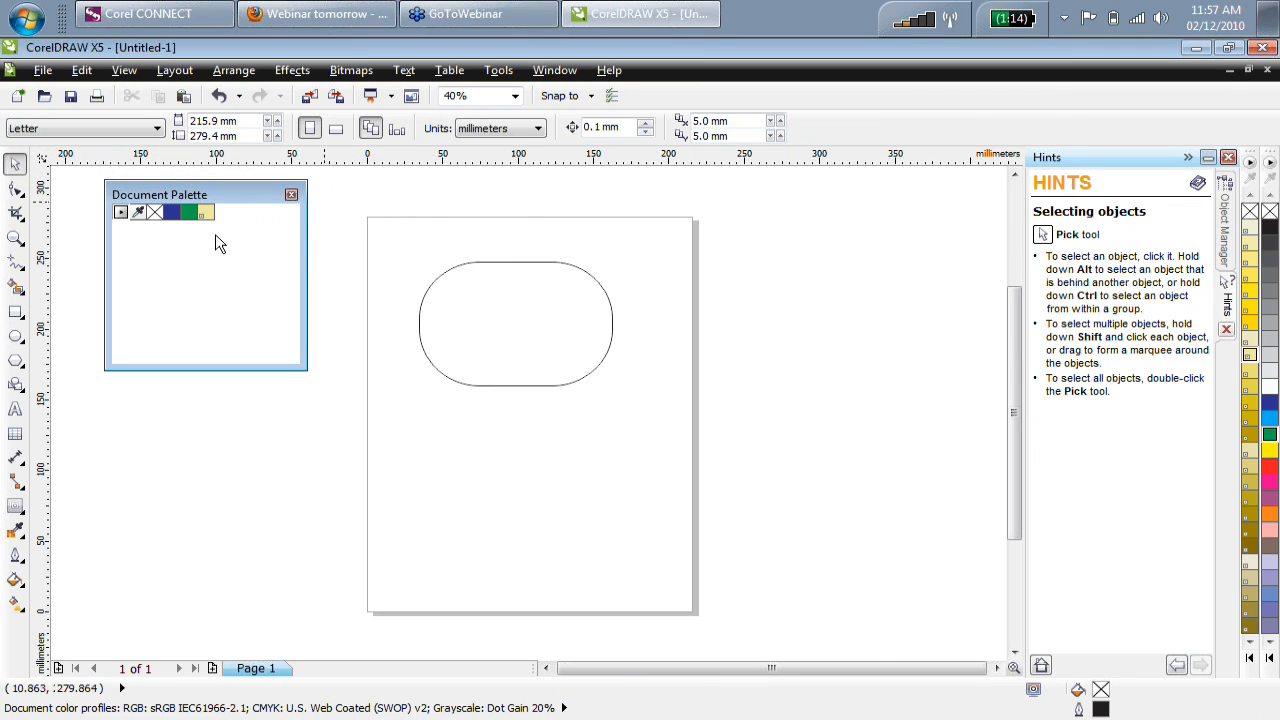
# With nothing selected, set the default rectangle corner radius to 40 mm and draw three more rounded rectangles.
pyautogui.click(15, 311)
pyautogui.moveTo(587, 121); pyautogui.dragTo(515, 131)
pyautogui.write('40')
pyautogui.press('Return')
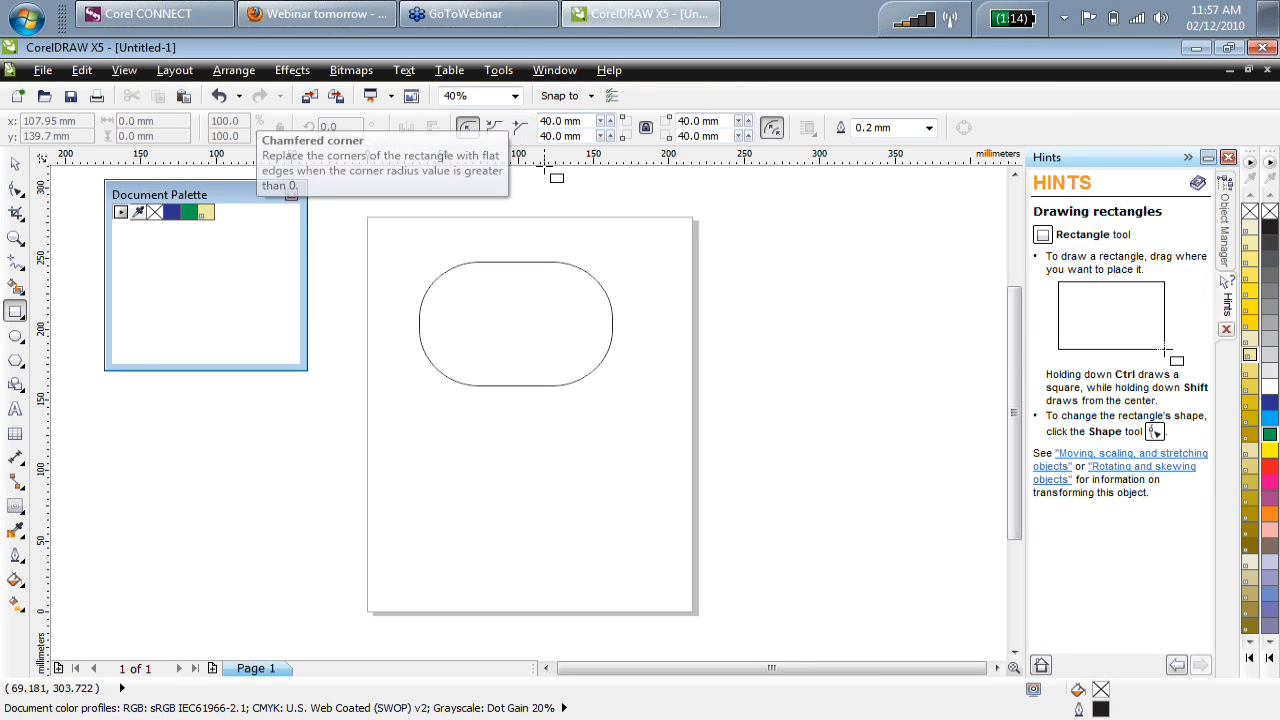
pyautogui.moveTo(448, 421); pyautogui.dragTo(786, 589)
pyautogui.moveTo(724, 338); pyautogui.dragTo(940, 505)
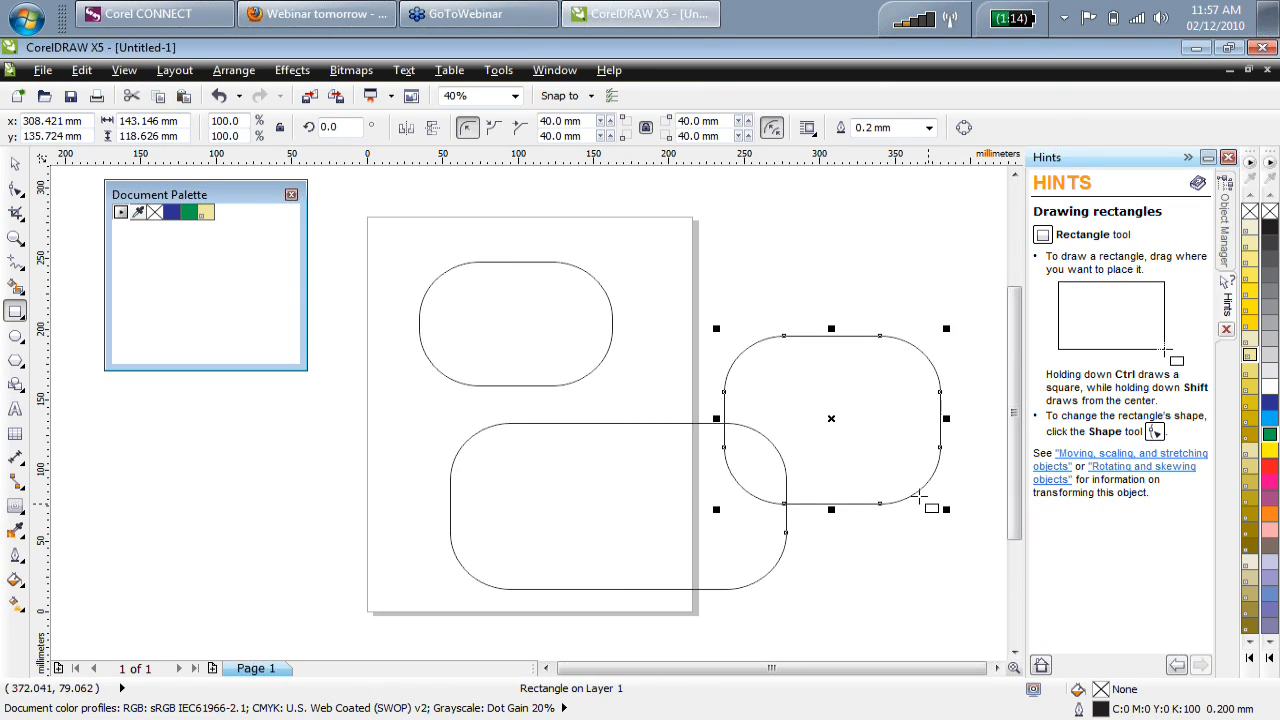
pyautogui.moveTo(532, 261); pyautogui.dragTo(690, 340)
# Delete all objects and draw an ellipse about 82 by 95 mm on the page.
pyautogui.doubleClick(15, 163)
pyautogui.press('Delete')
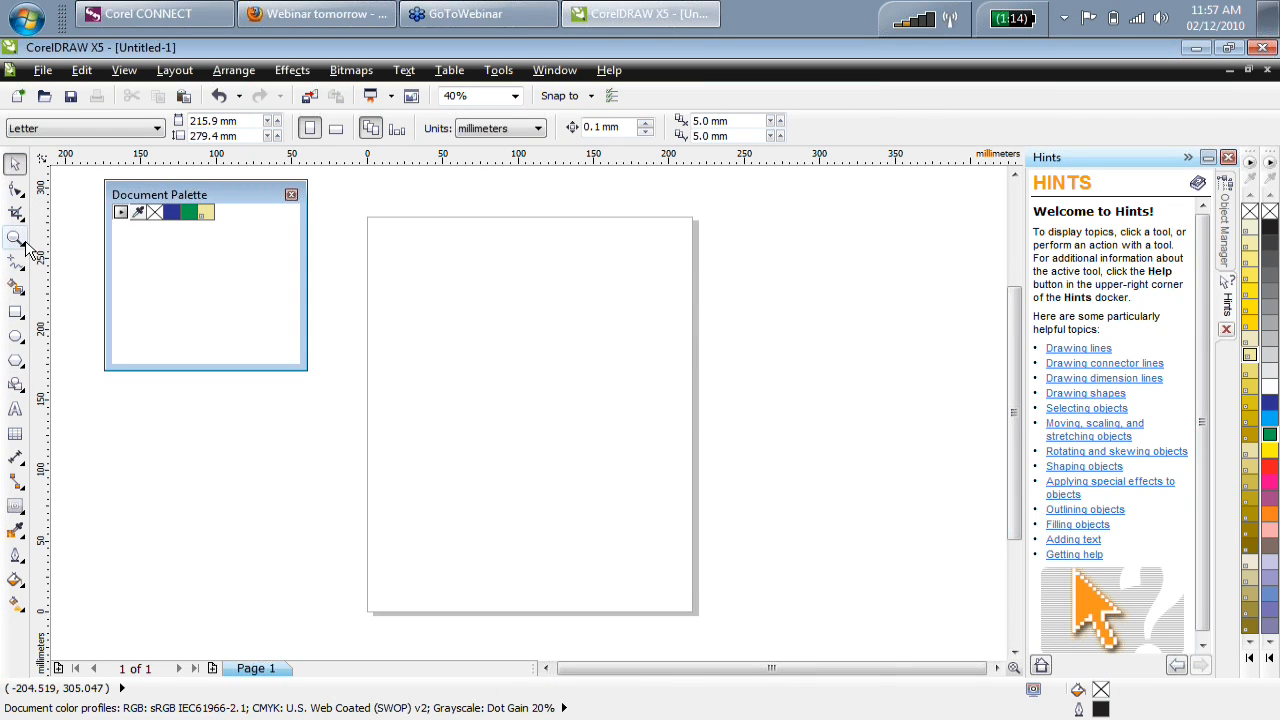
pyautogui.click(15, 336)
pyautogui.moveTo(410, 318); pyautogui.dragTo(533, 455)
pyautogui.click(15, 165)
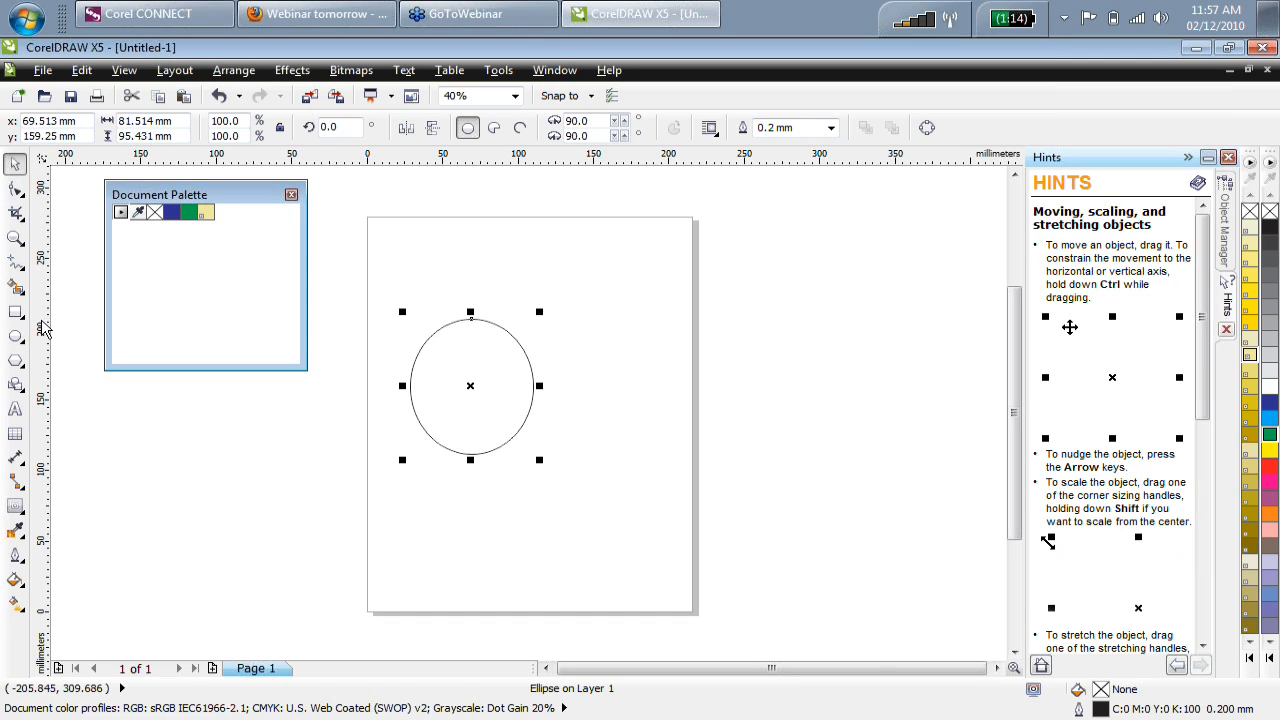
pyautogui.click(15, 505)
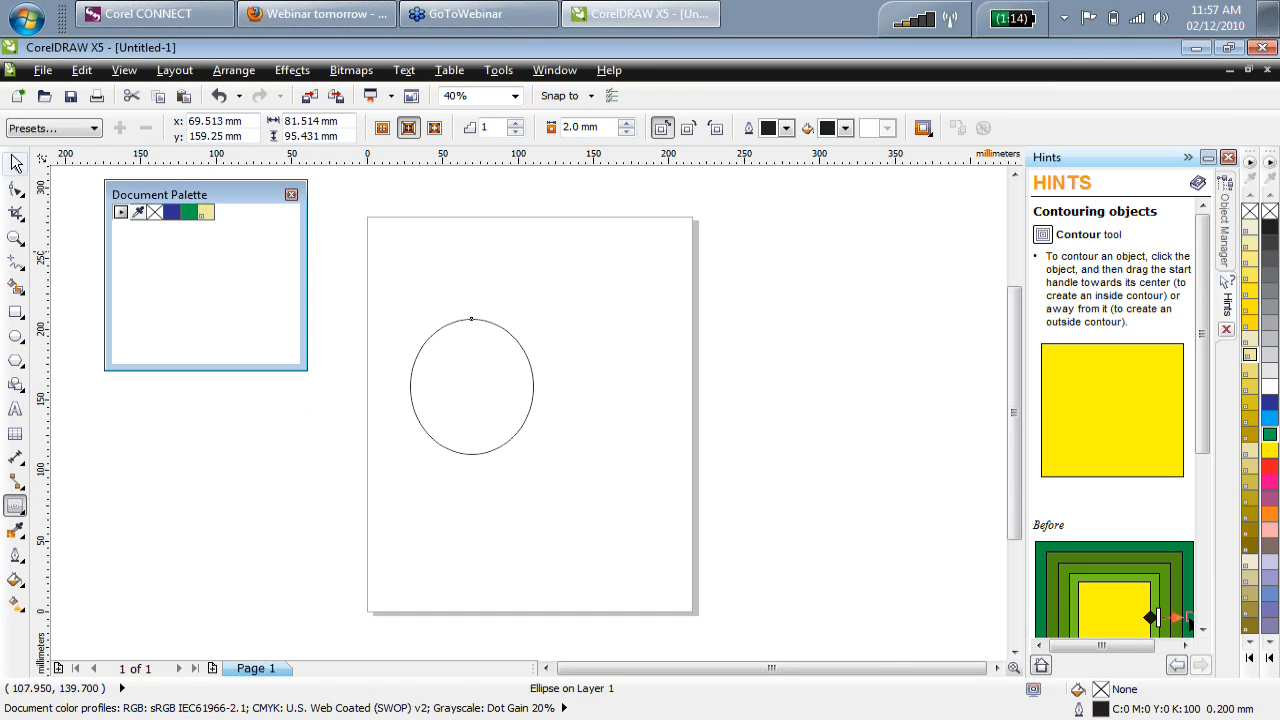
pyautogui.click(17, 166)
pyautogui.click(63, 425)
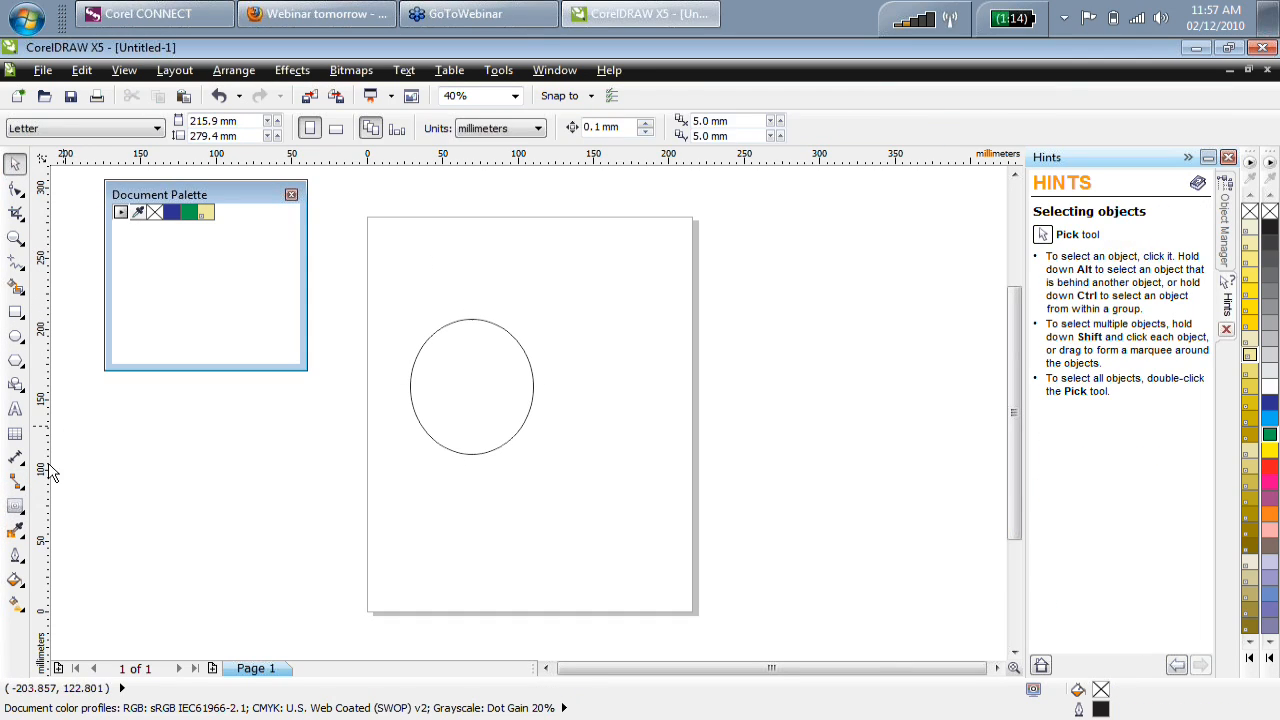
# Apply an outside contour to the ellipse with 2 steps and an offset of 6 mm.
pyautogui.click(16, 506)
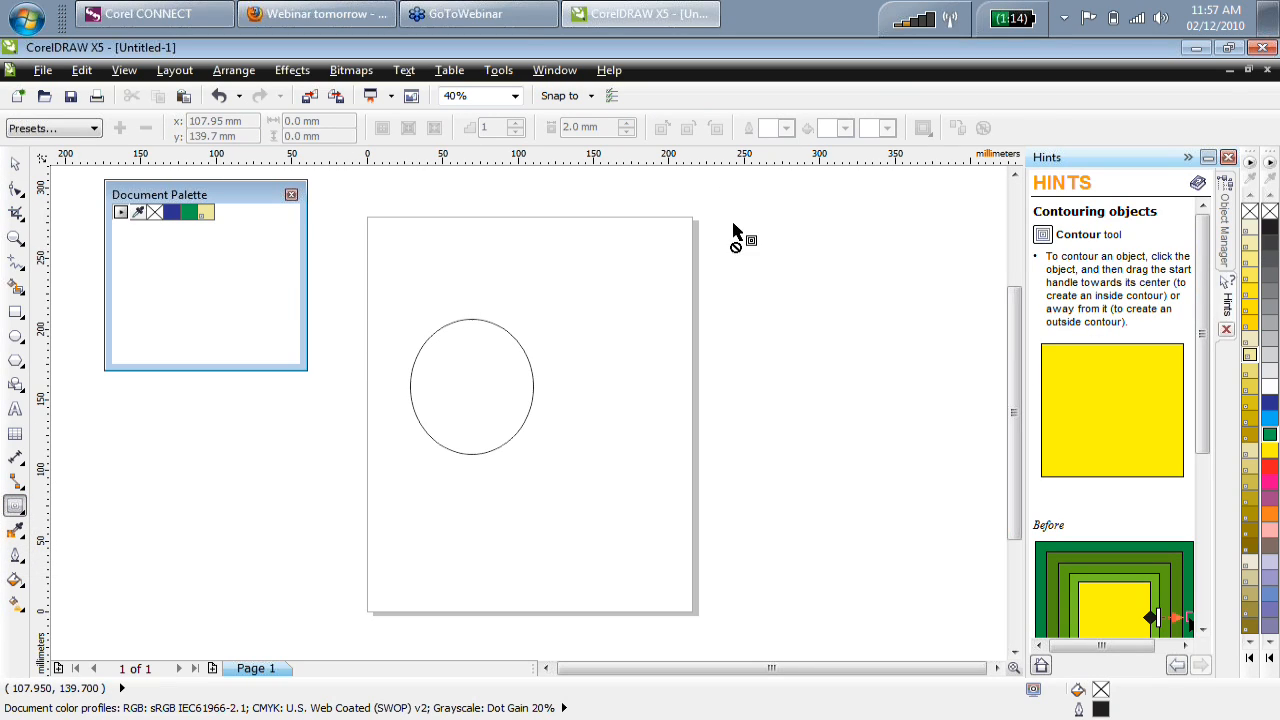
pyautogui.click(496, 322)
pyautogui.moveTo(477, 330); pyautogui.dragTo(476, 281)
pyautogui.moveTo(500, 127); pyautogui.dragTo(481, 128)
pyautogui.write('2')
pyautogui.press('Return')
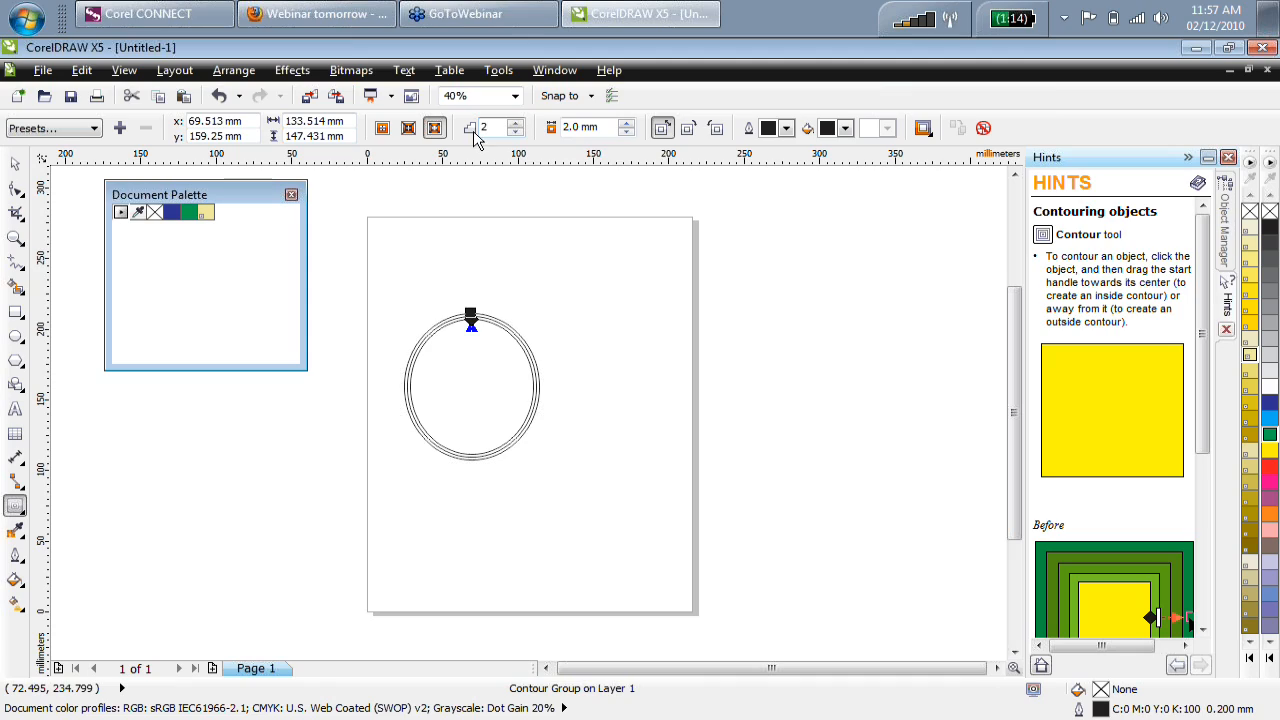
pyautogui.moveTo(605, 128); pyautogui.dragTo(520, 148)
pyautogui.write('6')
pyautogui.press('Return')
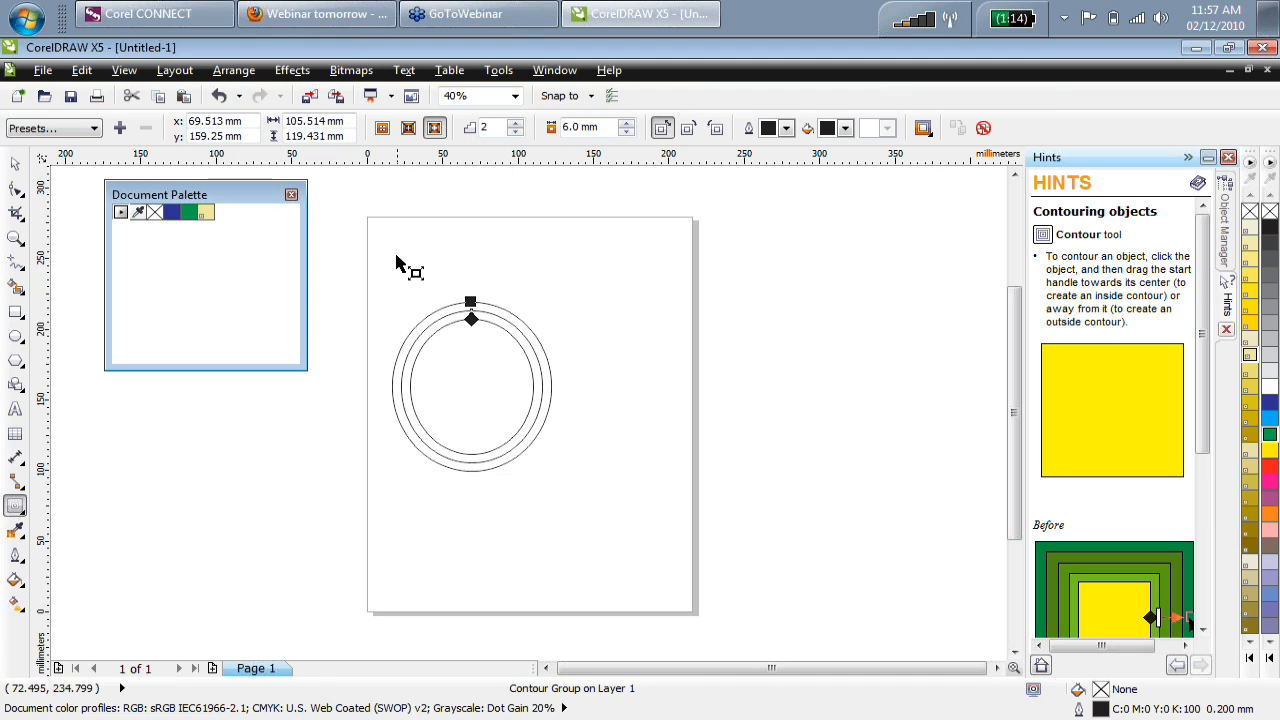
# Set the contour's fill to dark gray-purple and fill the inner ellipse with bright blue.
pyautogui.click(871, 130)
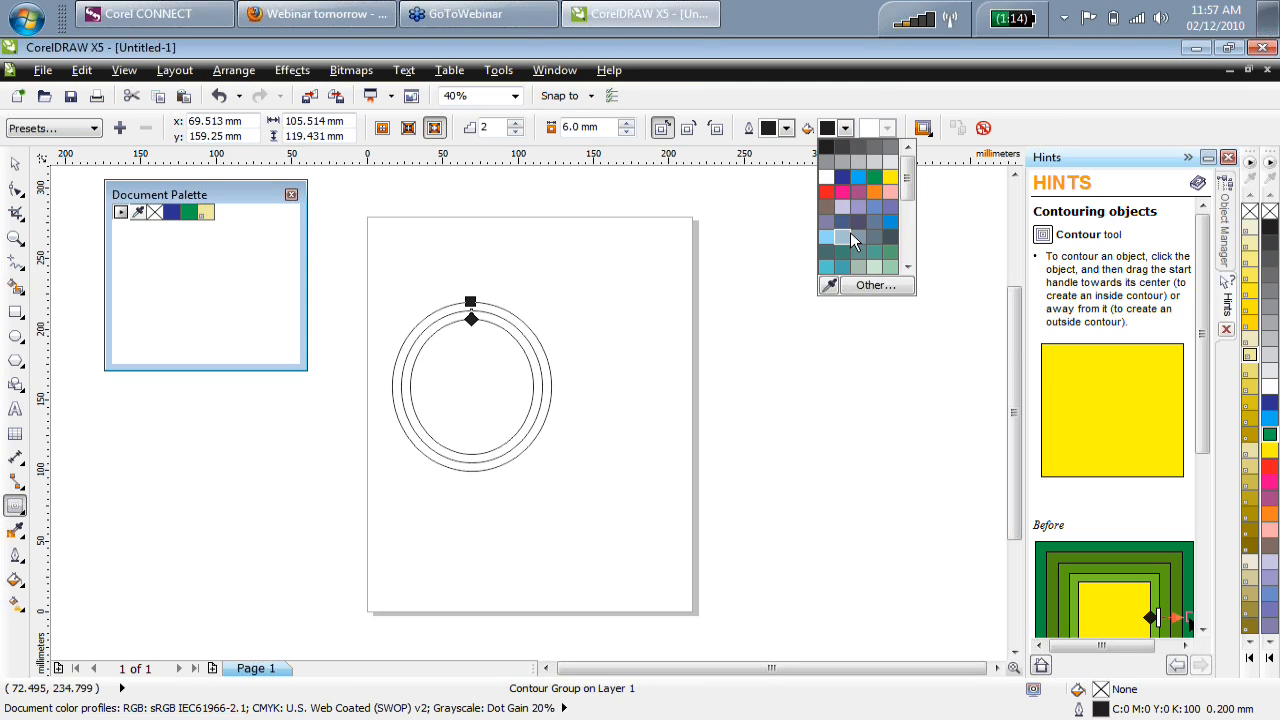
pyautogui.click(851, 236)
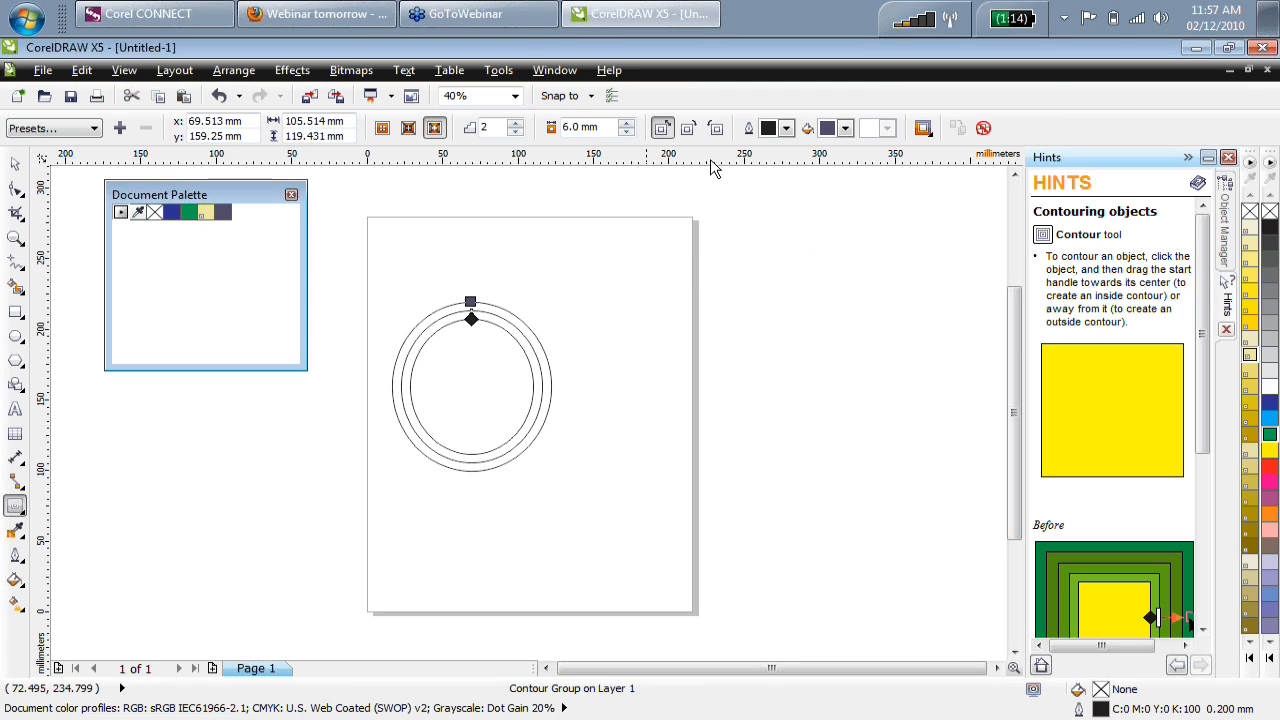
pyautogui.click(15, 163)
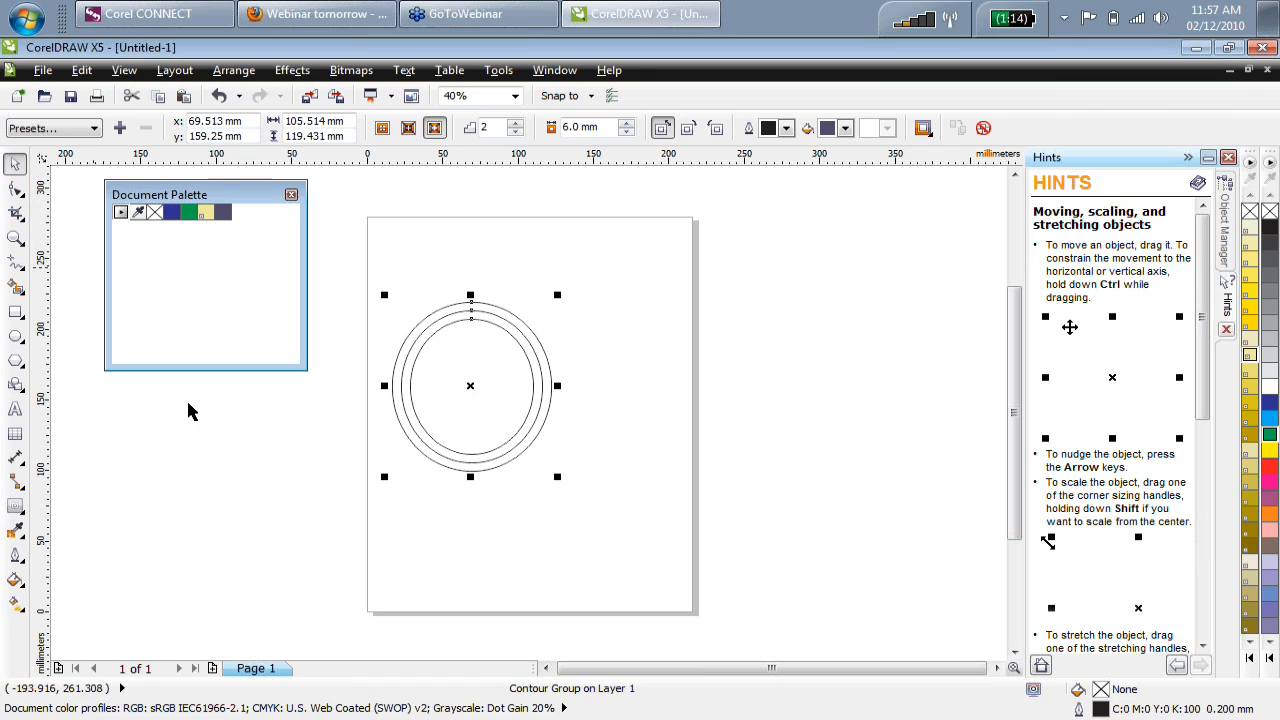
pyautogui.click(491, 403)
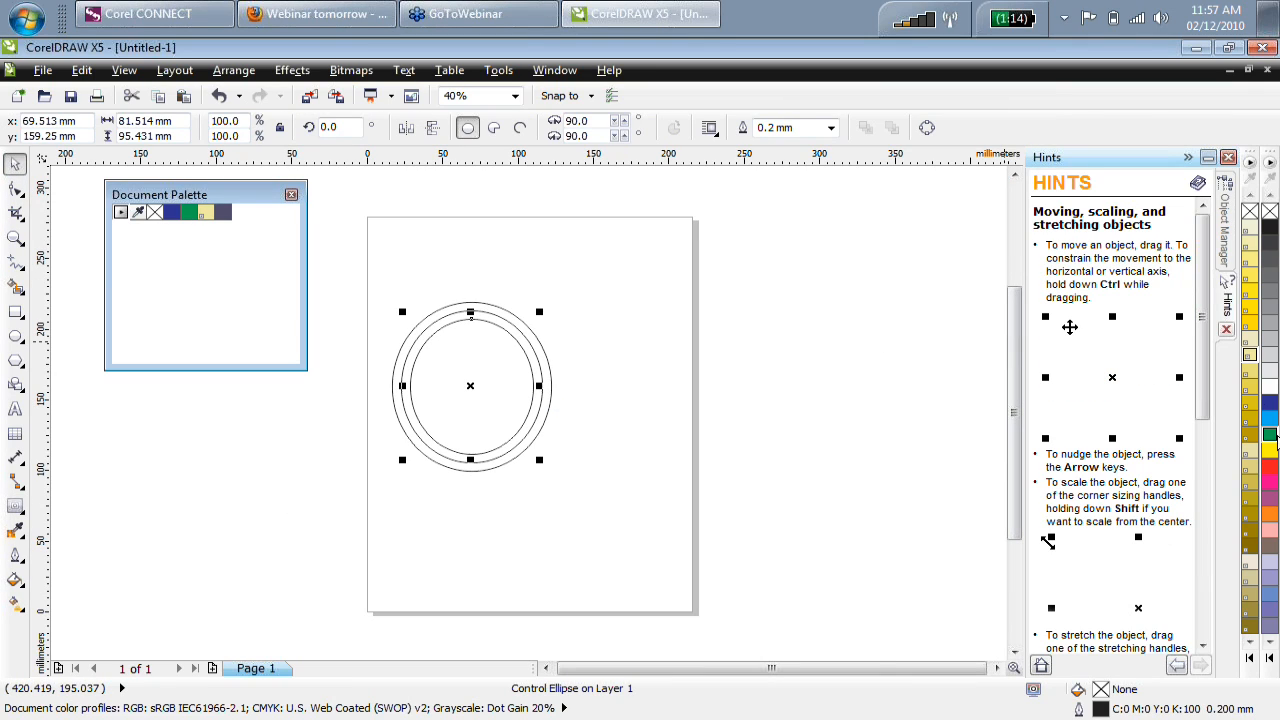
pyautogui.click(1270, 417)
pyautogui.click(718, 295)
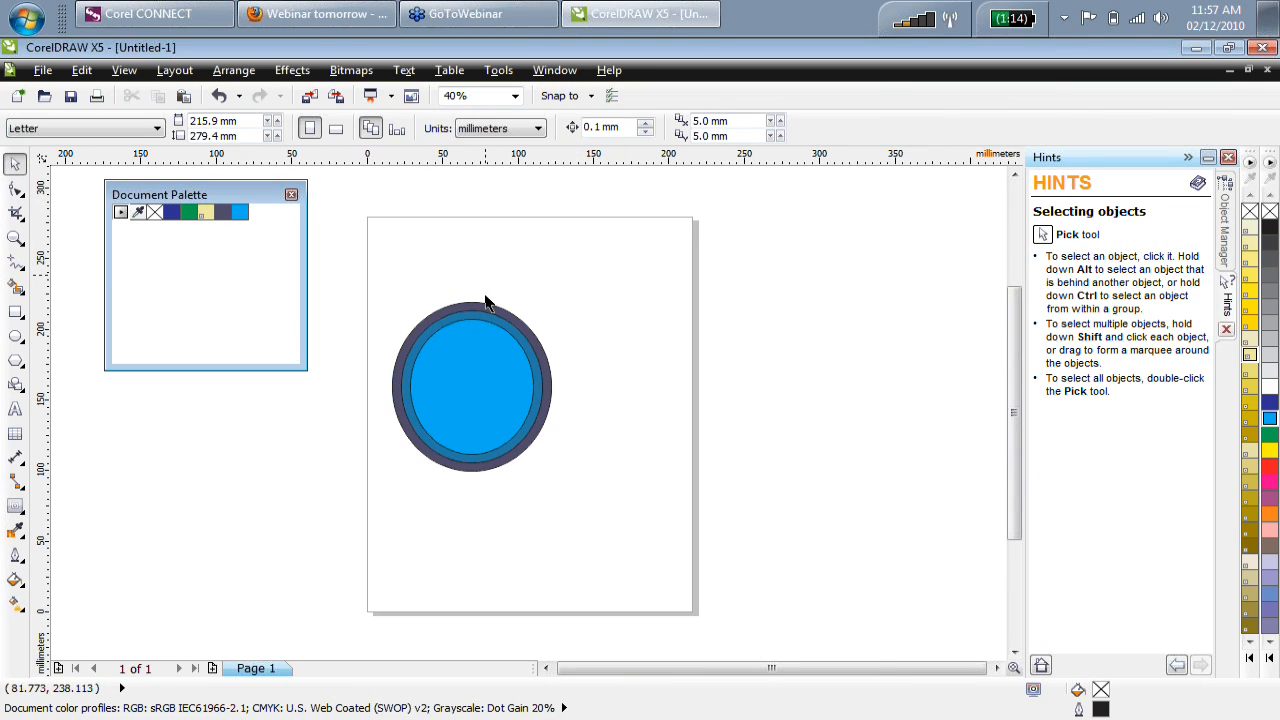
# Scale the contour group up to about 132 by 150 mm.
pyautogui.click(485, 305)
pyautogui.moveTo(560, 294); pyautogui.dragTo(613, 247)
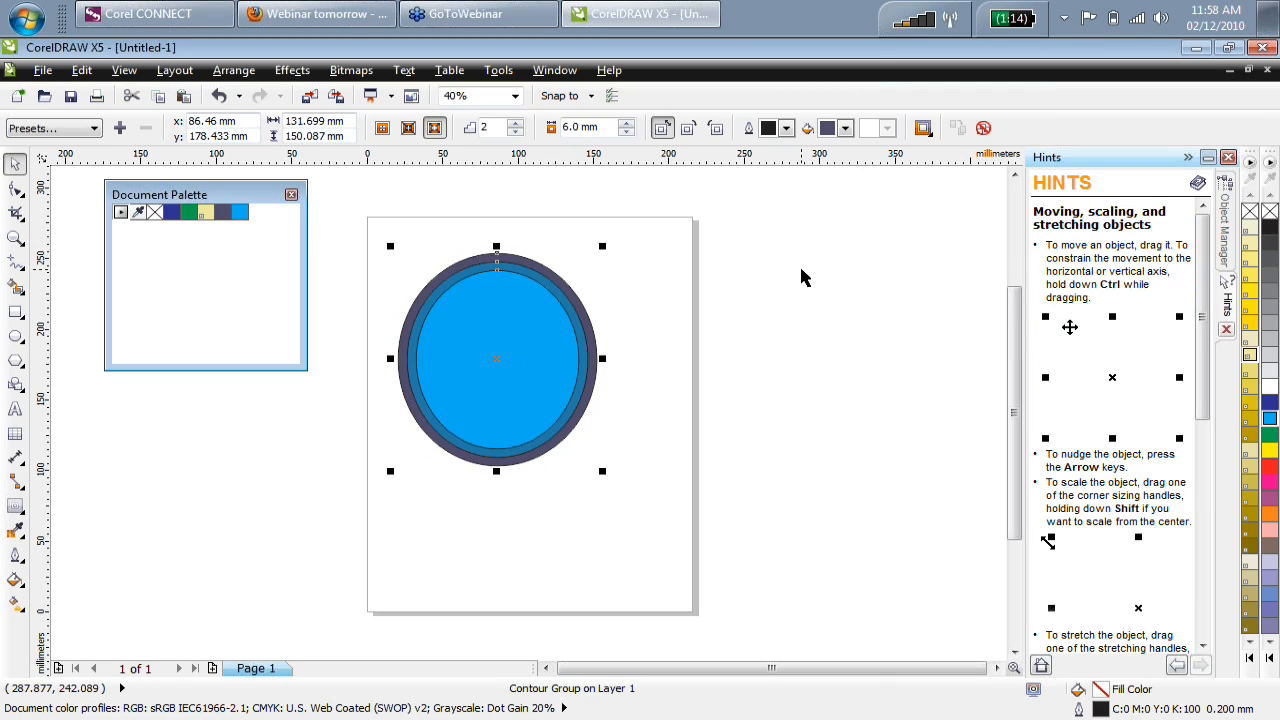
# Change the contour's fill to orange and fill the inner ellipse with purple (C20 M80 Y0 K20).
pyautogui.click(845, 128)
pyautogui.click(873, 245)
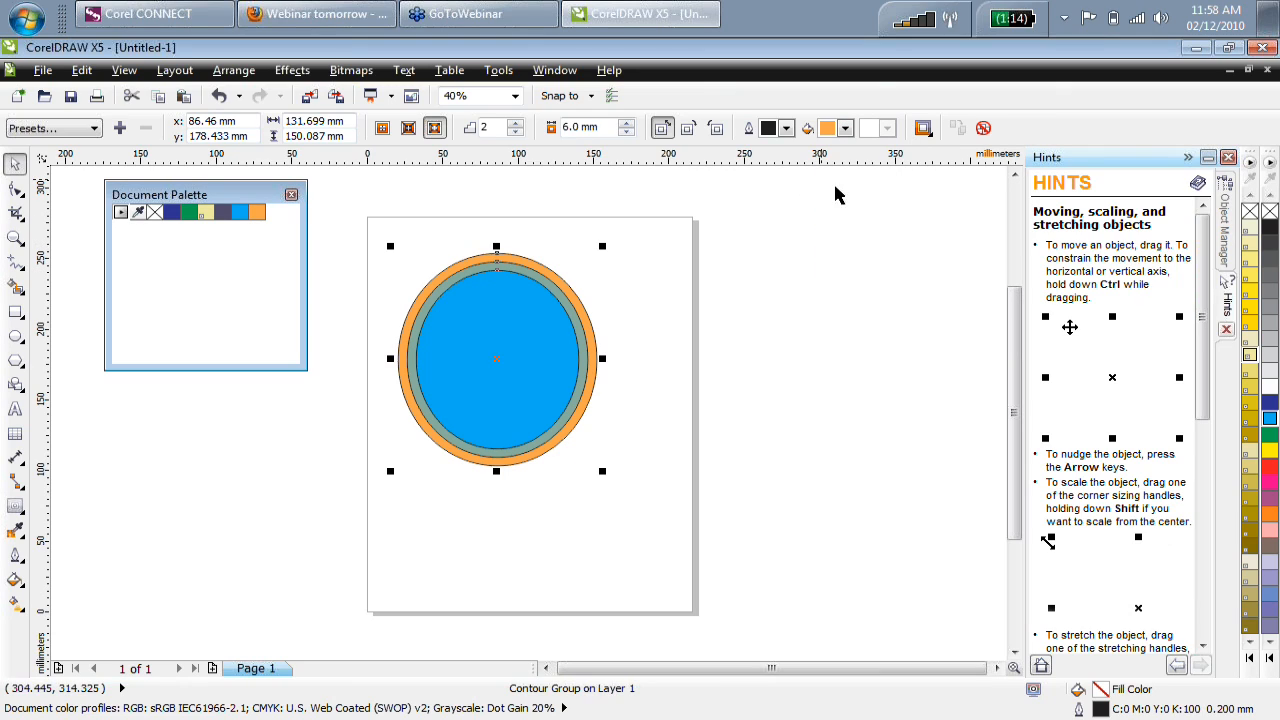
pyautogui.press('Escape')
pyautogui.click(542, 350)
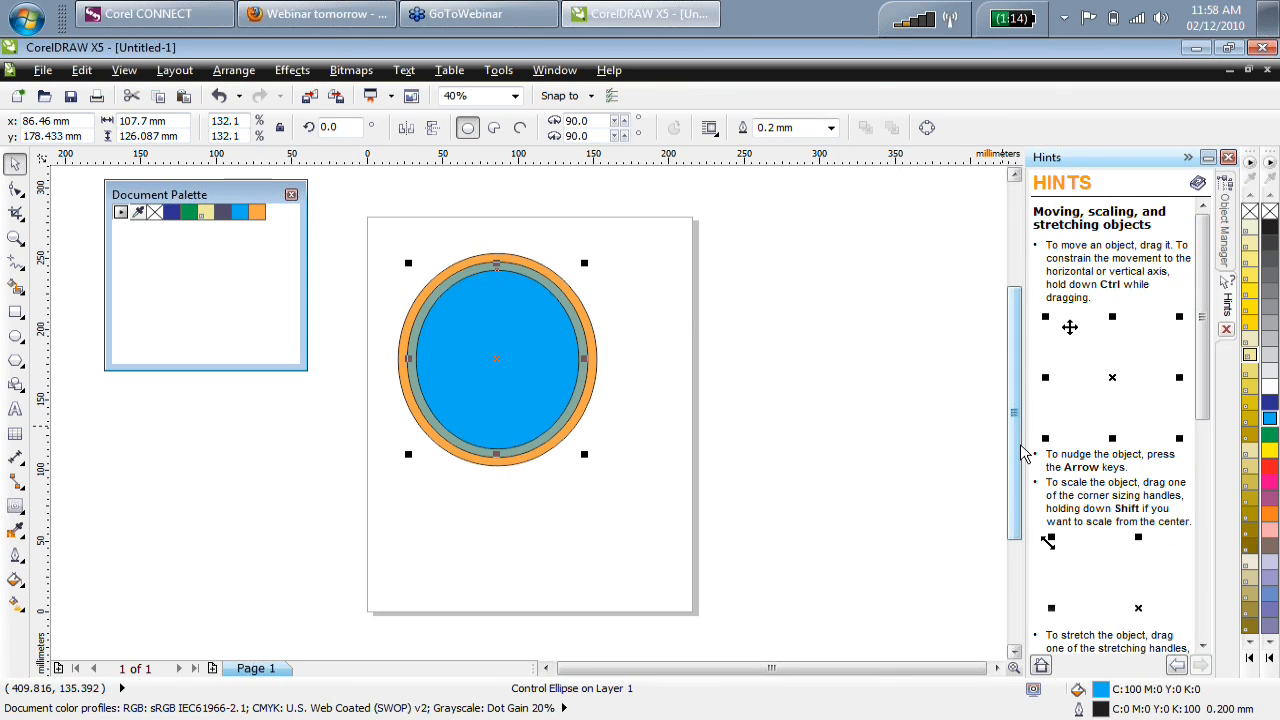
pyautogui.click(1270, 497)
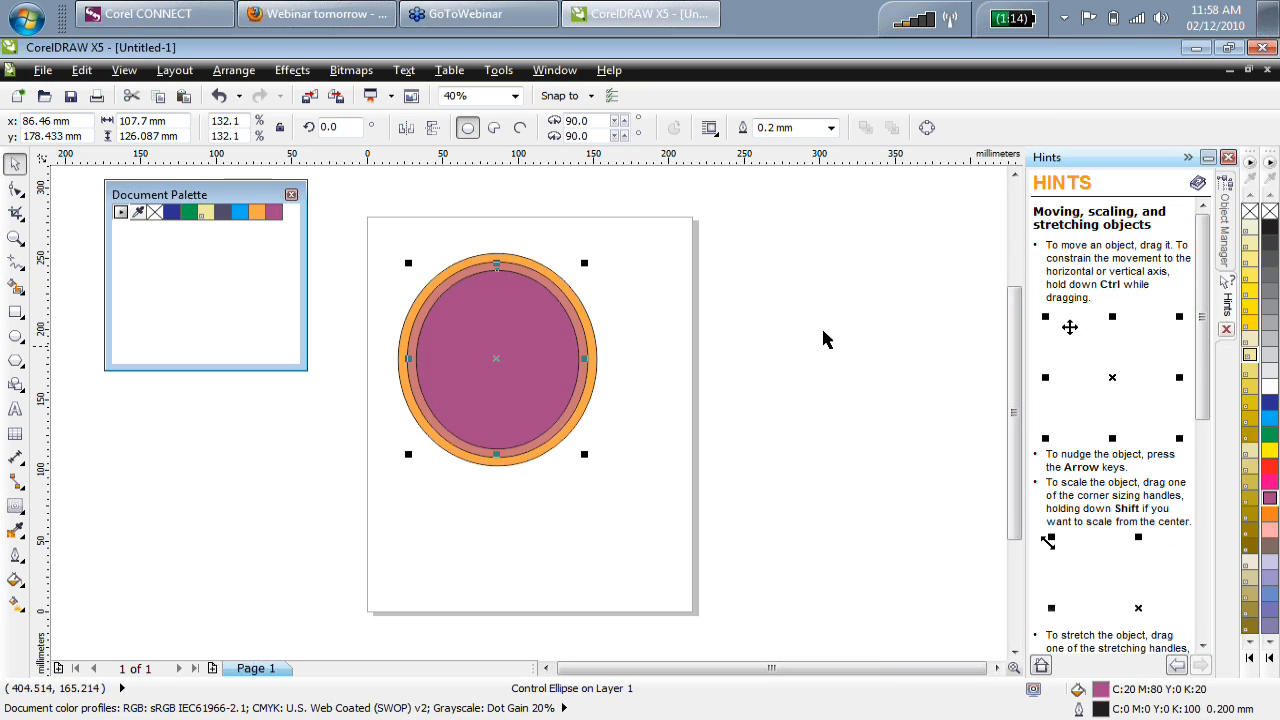
pyautogui.press('Escape')
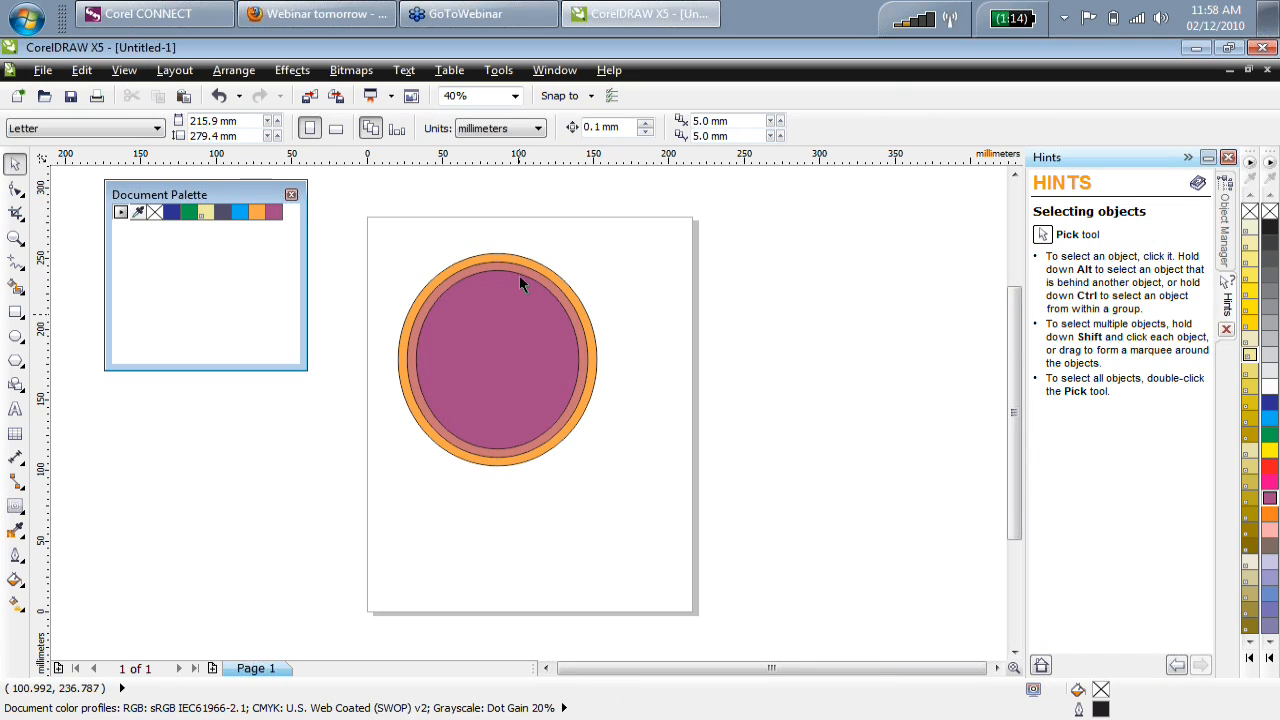
# Scale the contour group to about 133 by 151 mm, centred at about X 98 mm, Y 190 mm.
pyautogui.click(527, 271)
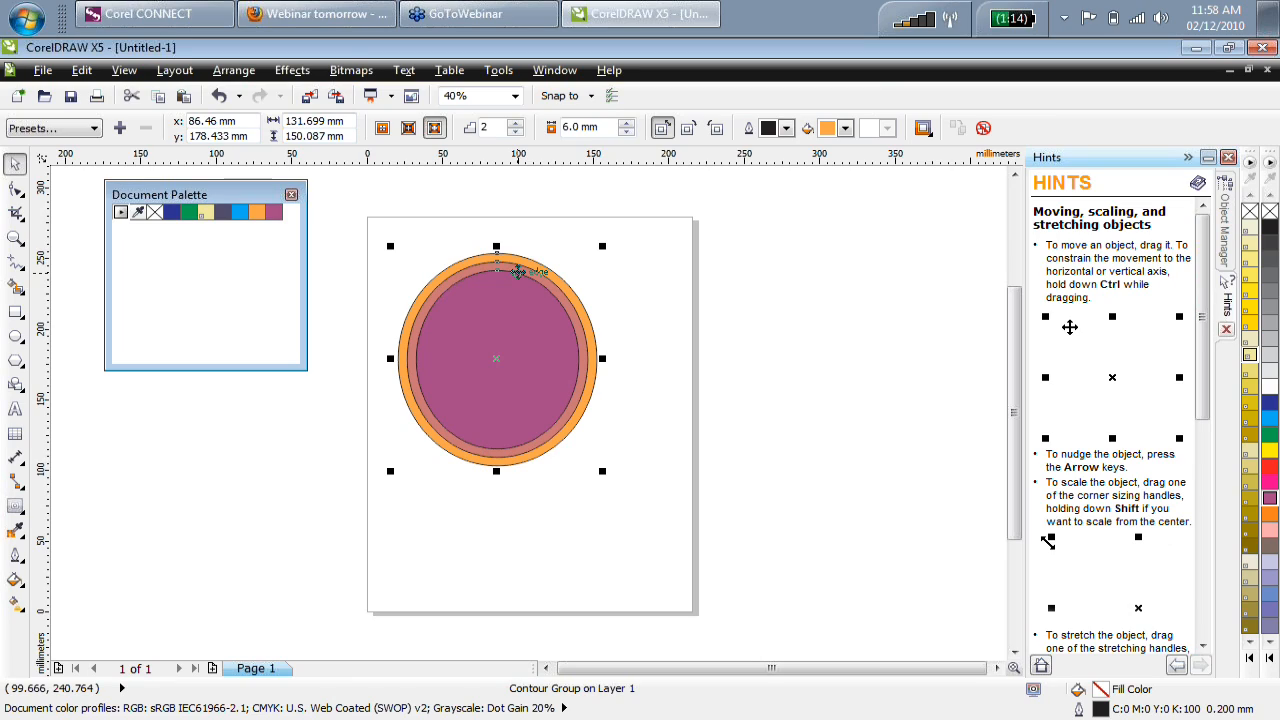
pyautogui.moveTo(603, 246); pyautogui.dragTo(622, 228)
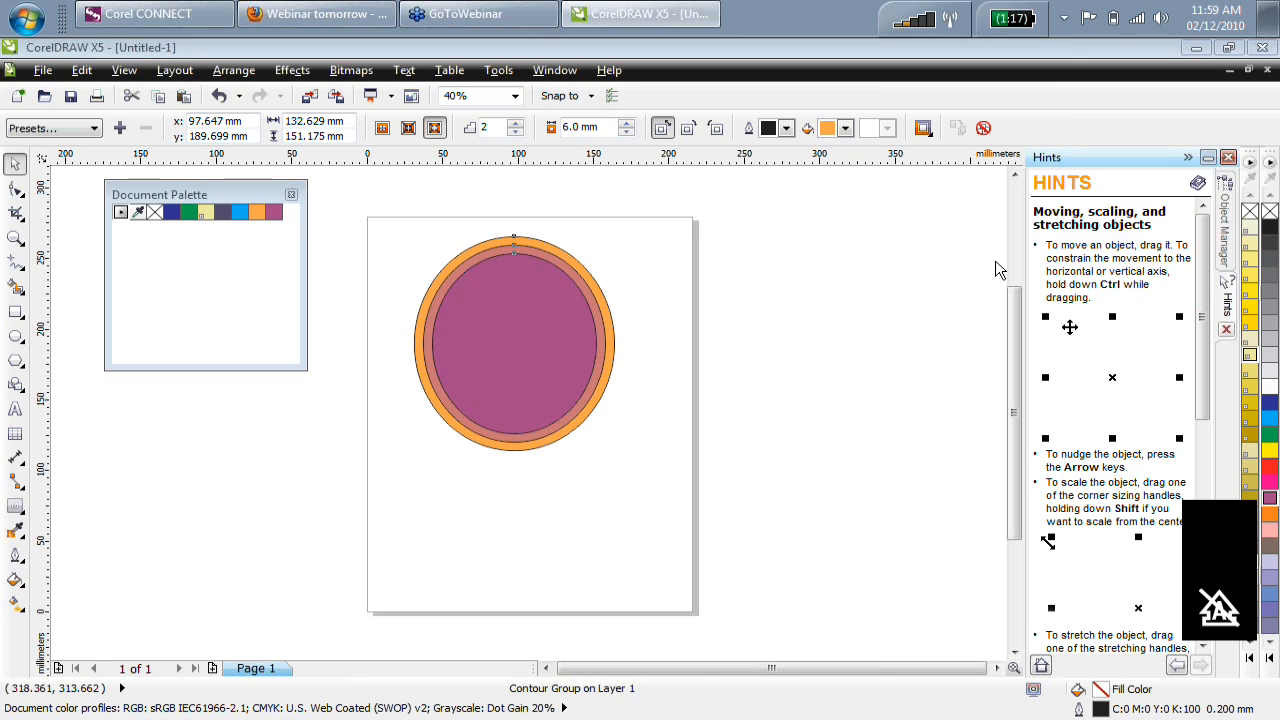
# Open the Video Tutorials window from the help resources, move it aside to view it, and close it.
pyautogui.click(609, 70)
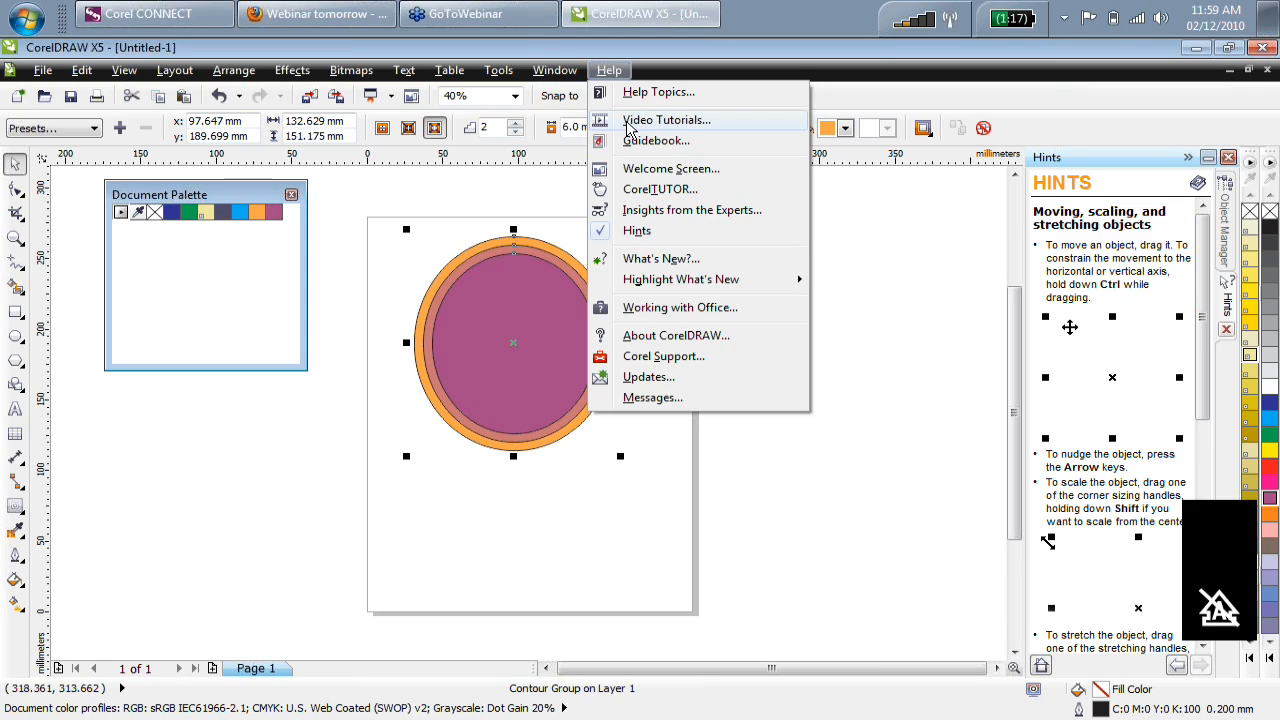
pyautogui.click(629, 122)
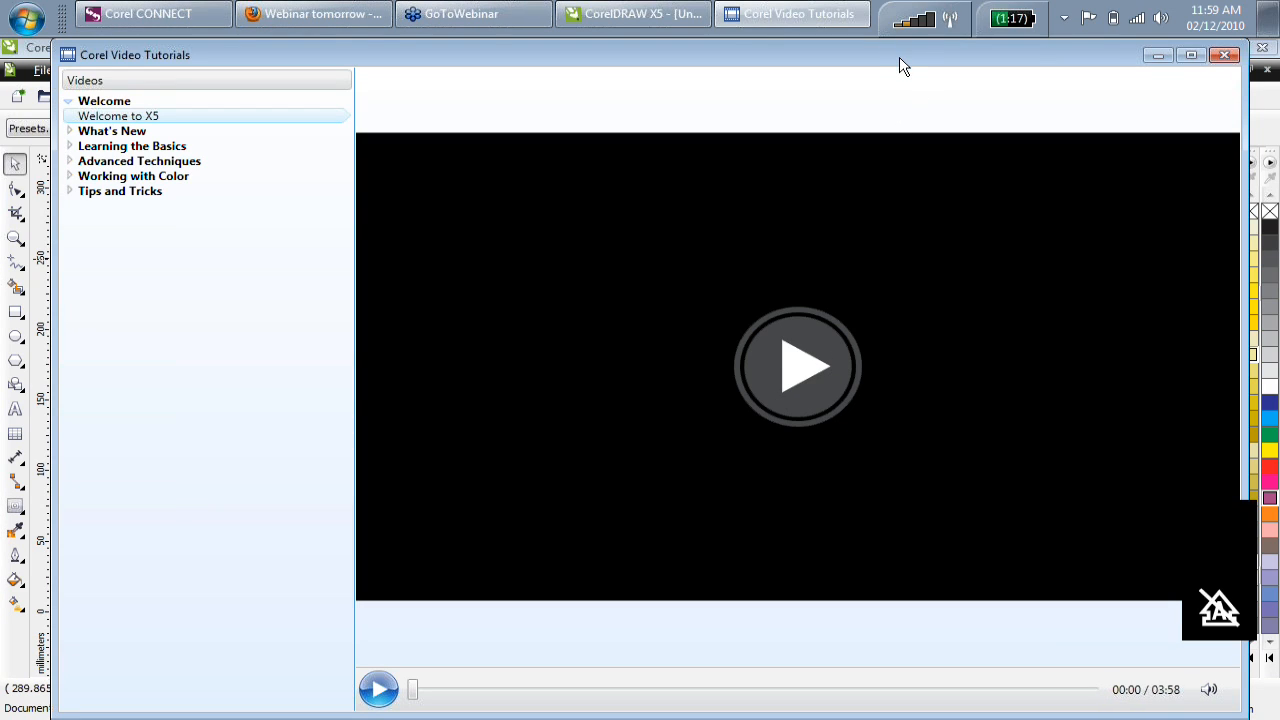
pyautogui.moveTo(901, 61); pyautogui.dragTo(596, 76)
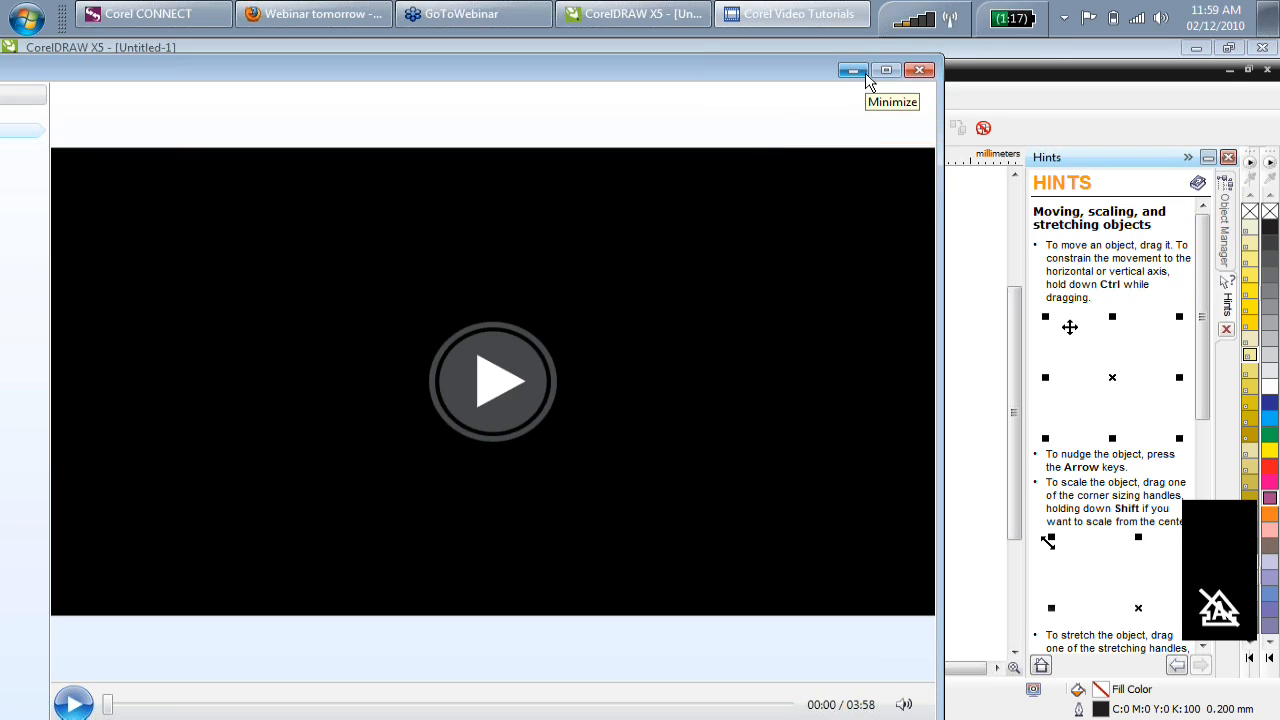
pyautogui.moveTo(831, 80); pyautogui.dragTo(839, 80)
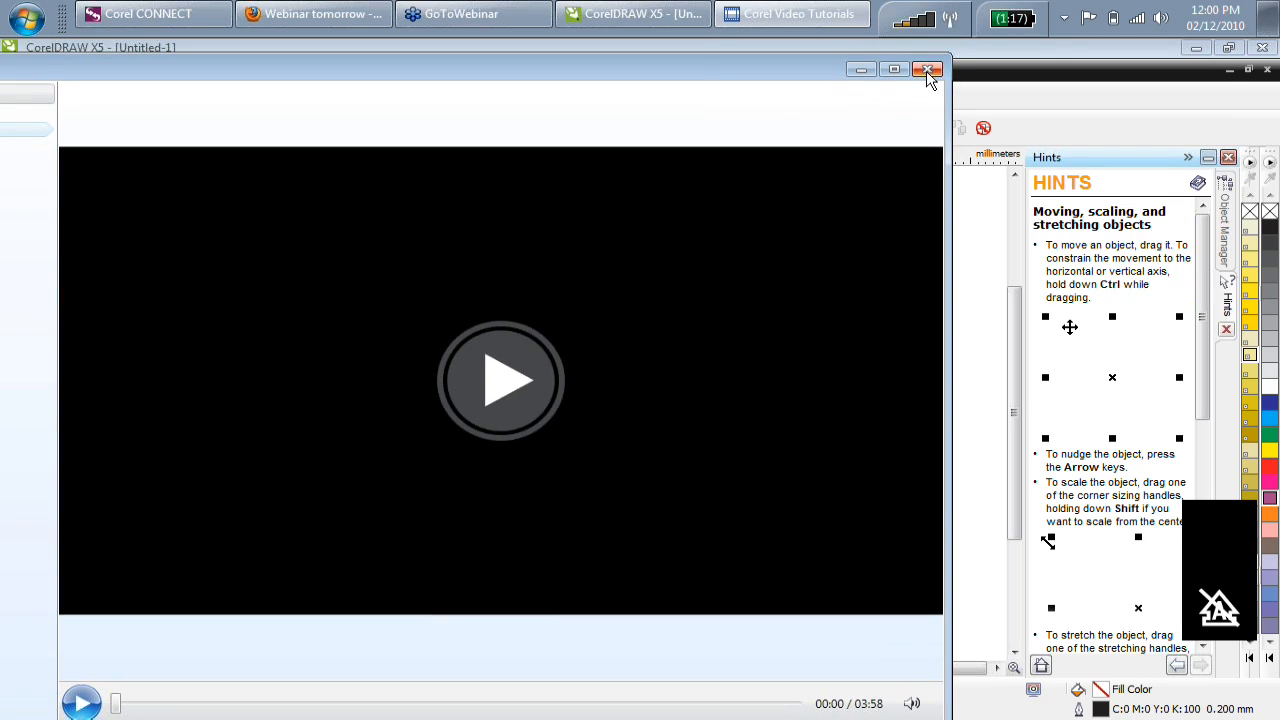
pyautogui.click(928, 74)
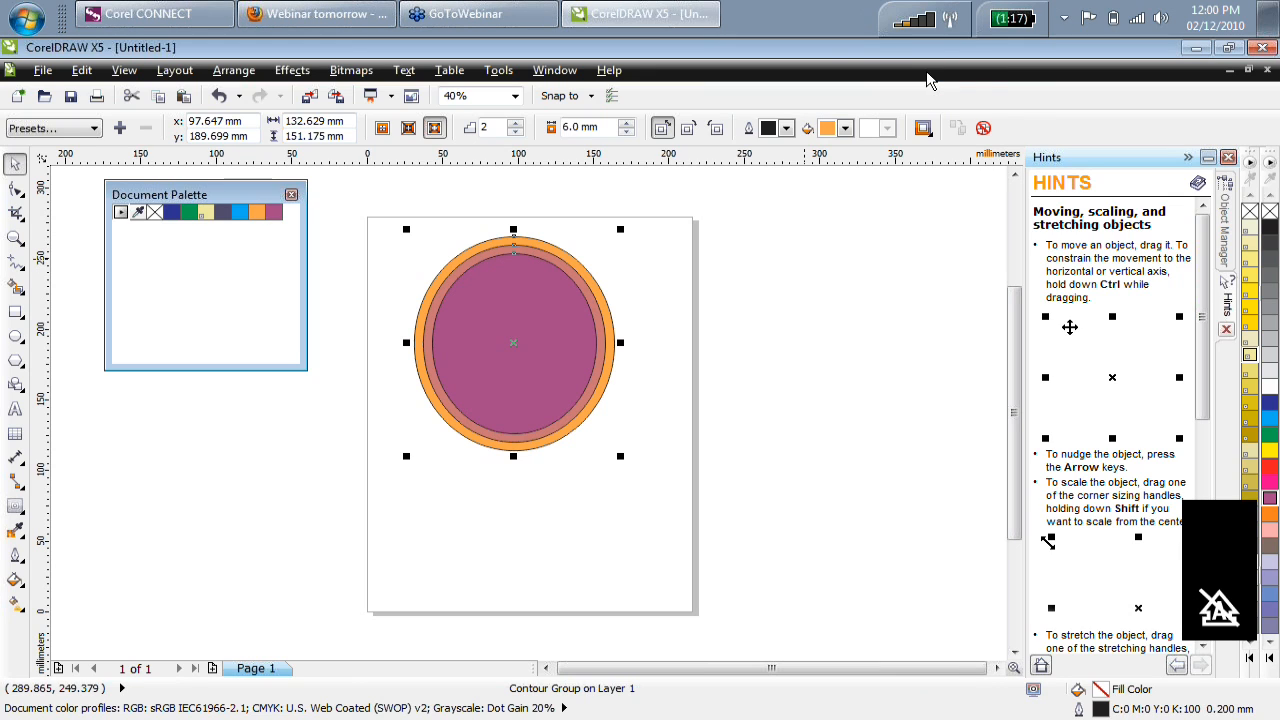
# Minimize CorelDRAW to bring up Corel CONNECT with its dog search results, and shift that window slightly on the desktop.
pyautogui.click(1000, 90)
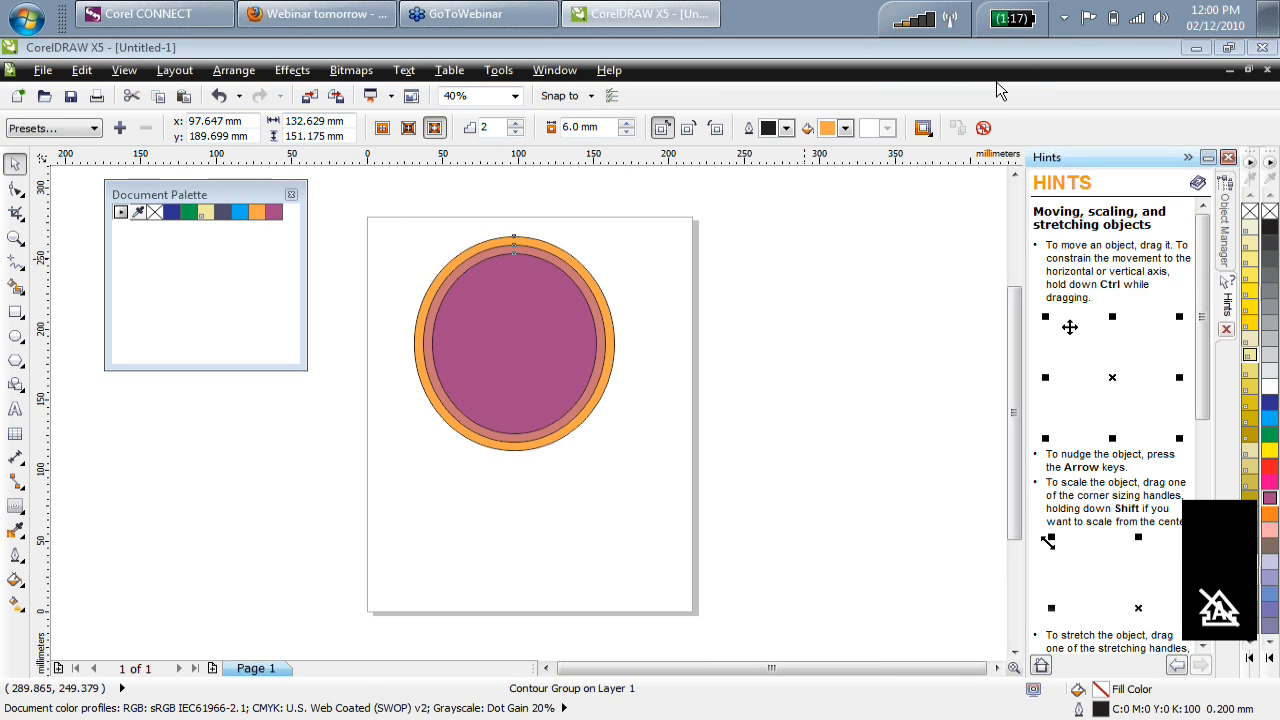
pyautogui.click(1196, 49)
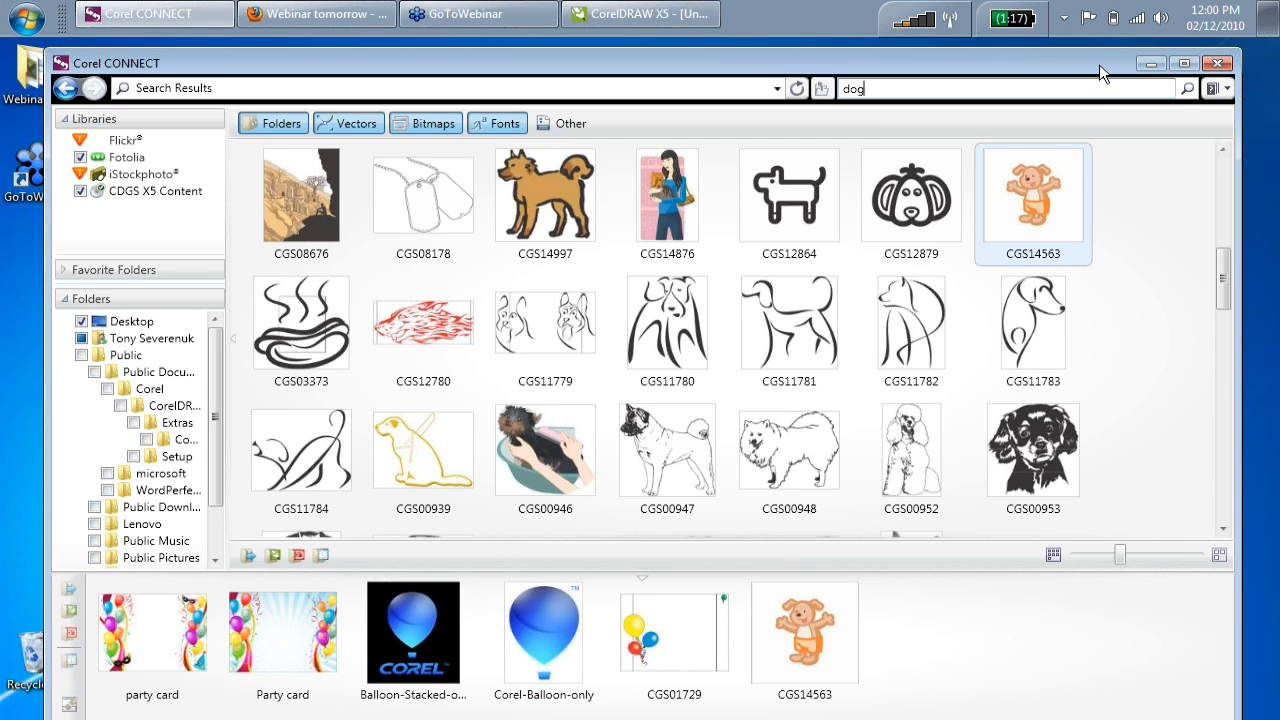
pyautogui.moveTo(1099, 64); pyautogui.dragTo(1108, 59)
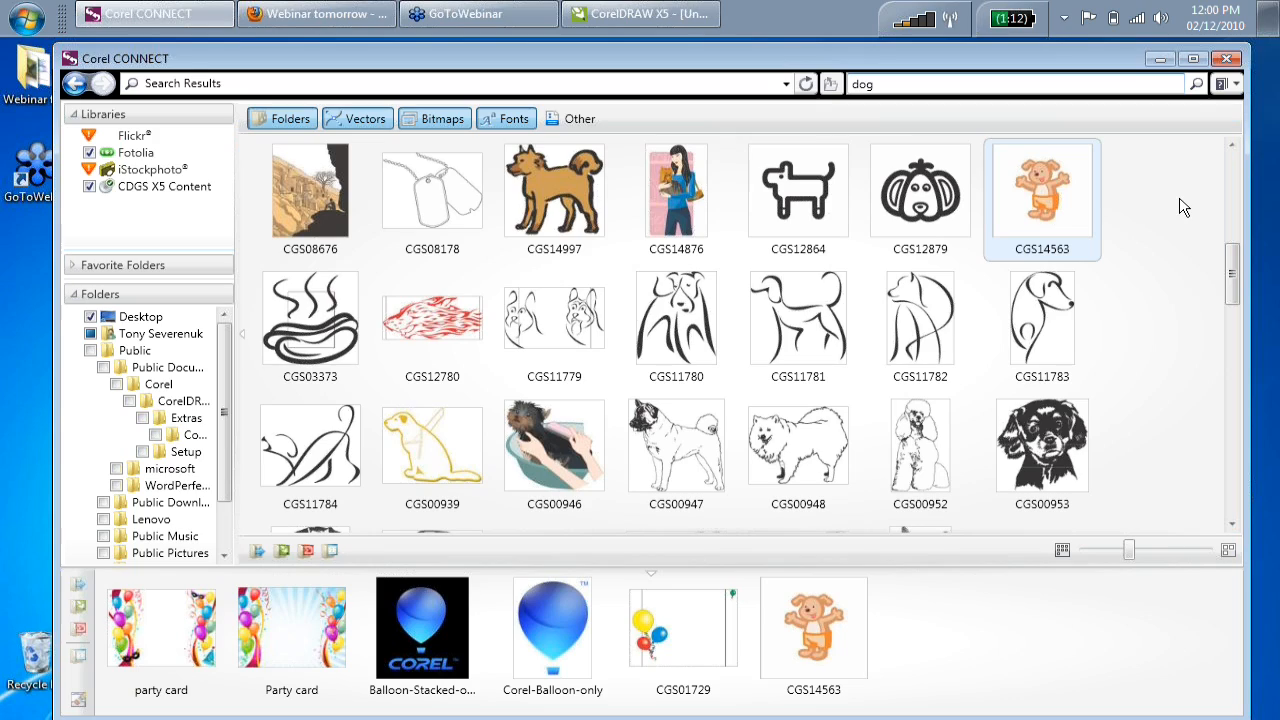
pyautogui.click(1266, 266)
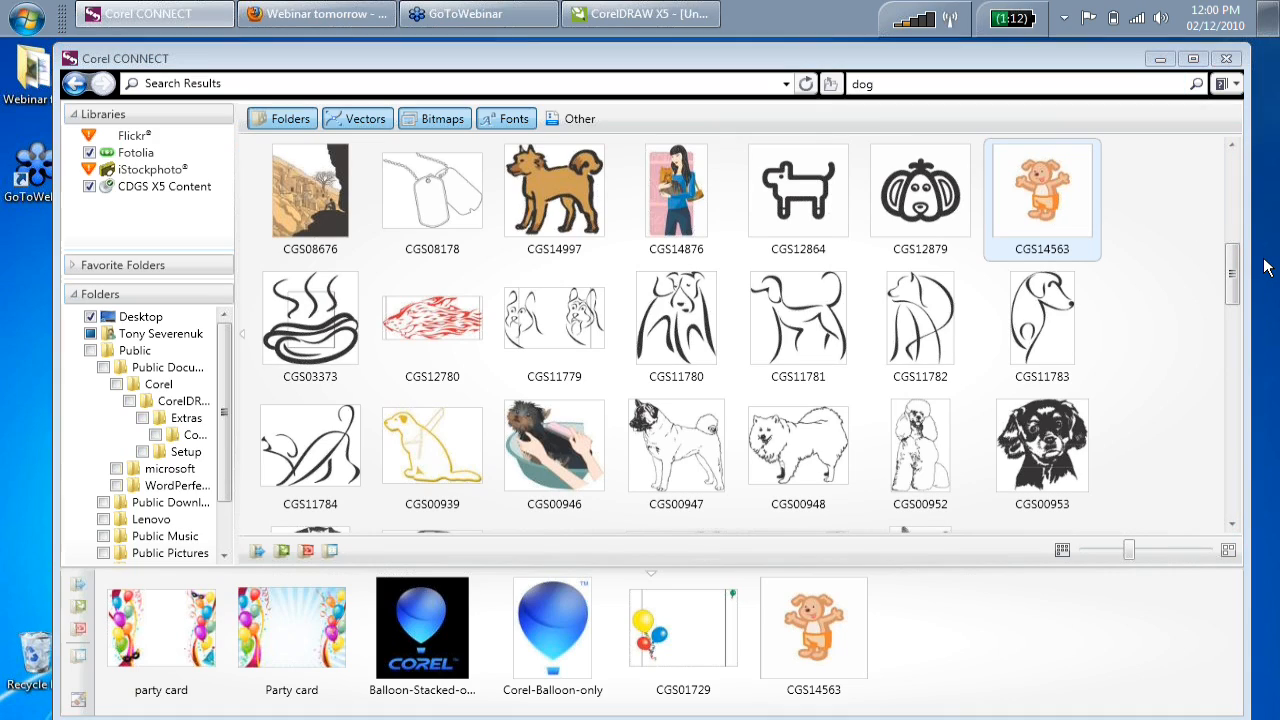